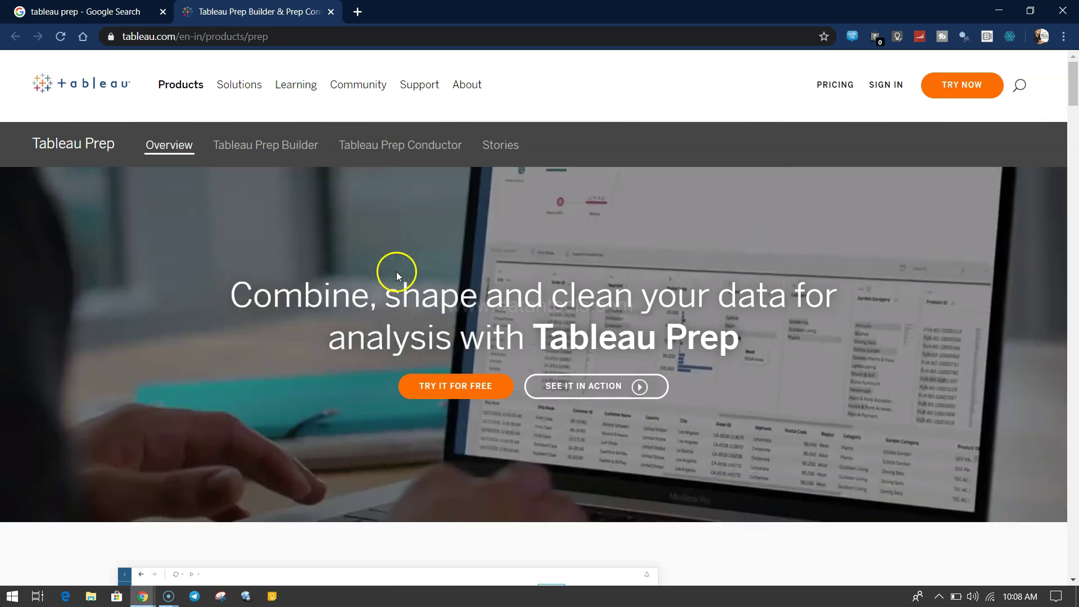
Step: Read the Tableau Prep overview and the Prep Builder sections on a complete picture of the data and immediate results
scroll(335, 329, "down", 1)
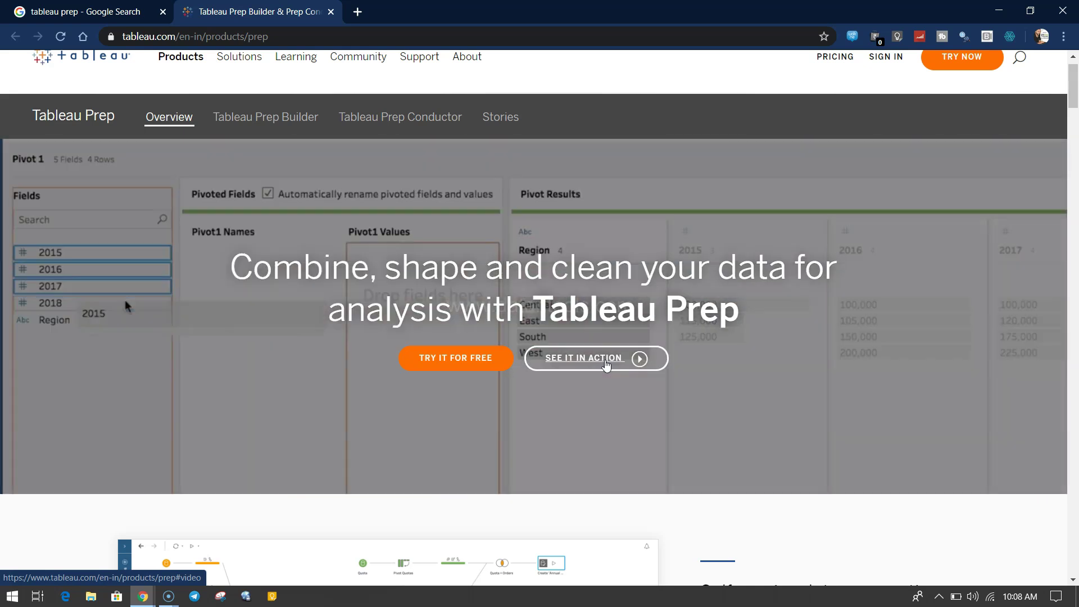
scroll(606, 365, "down", 1)
scroll(605, 364, "down", 4)
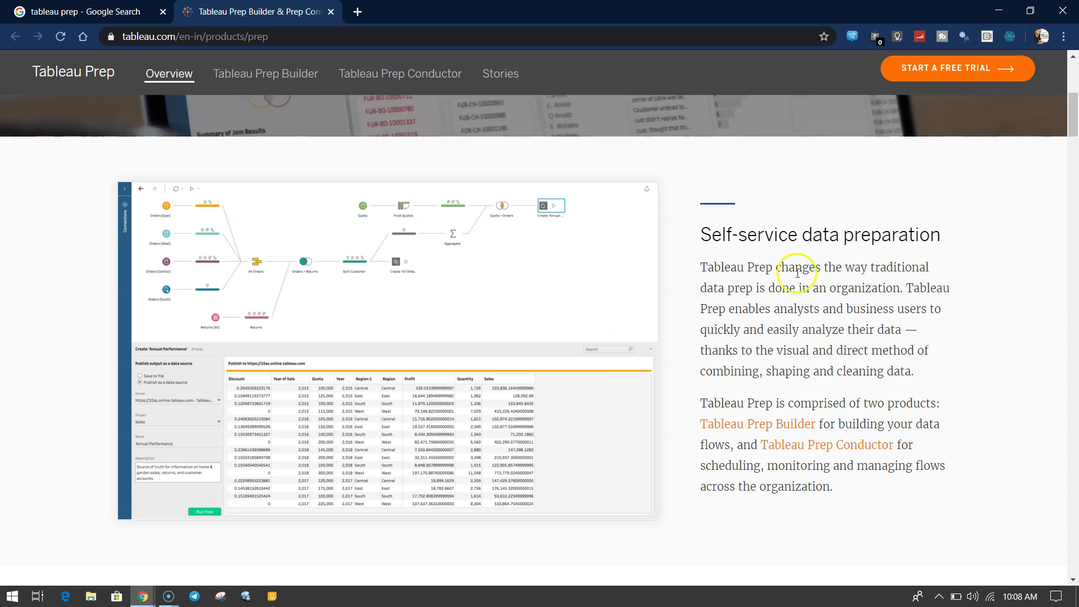
scroll(776, 424, "down", 6)
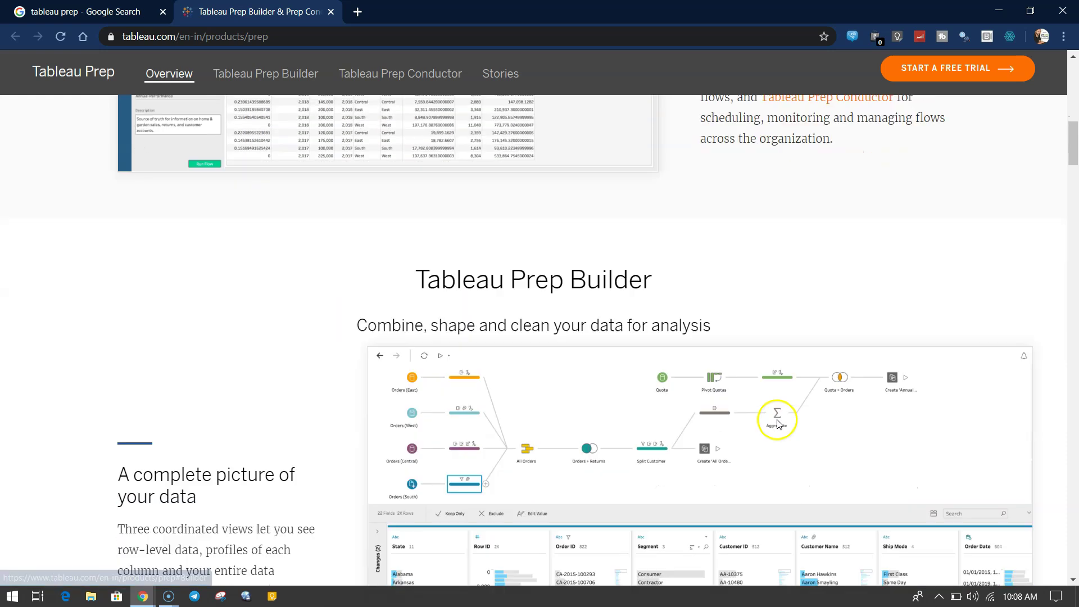
scroll(631, 320, "down", 2)
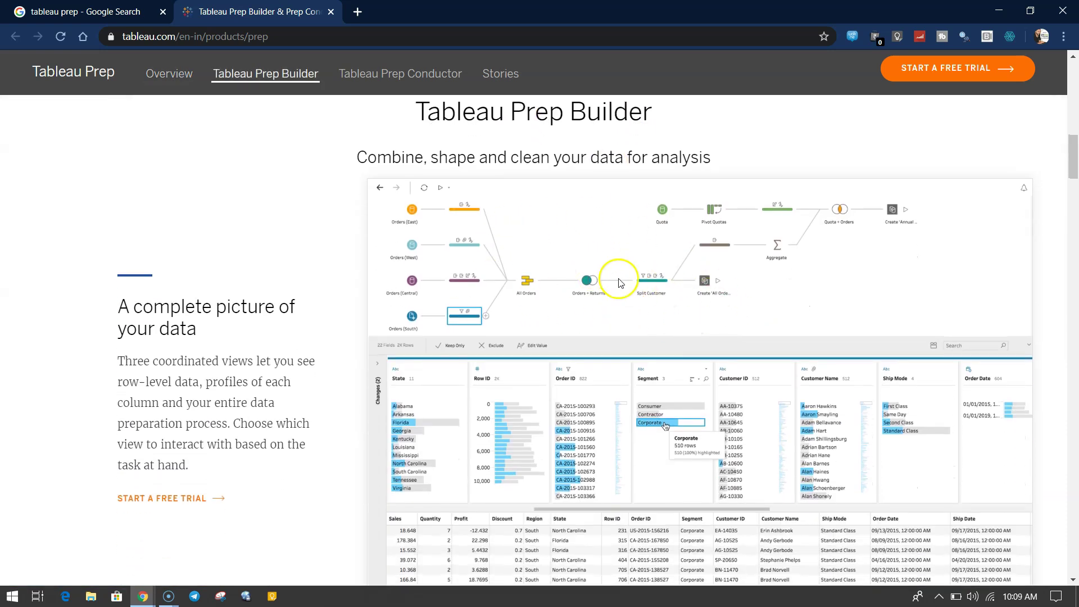
scroll(615, 368, "down", 2)
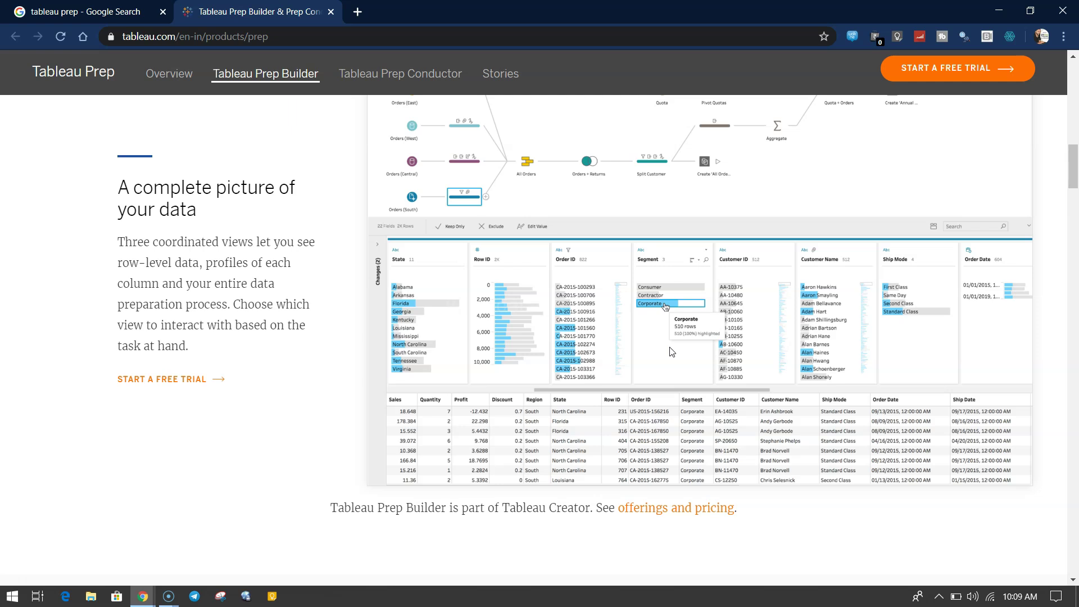
scroll(671, 352, "down", 3)
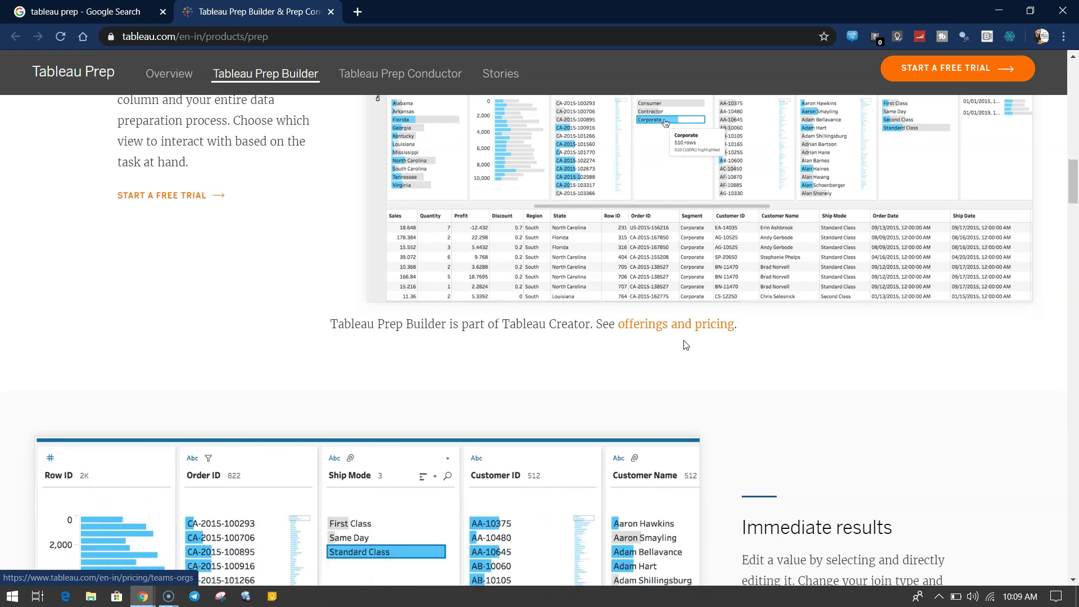
scroll(685, 346, "down", 2)
scroll(685, 345, "down", 4)
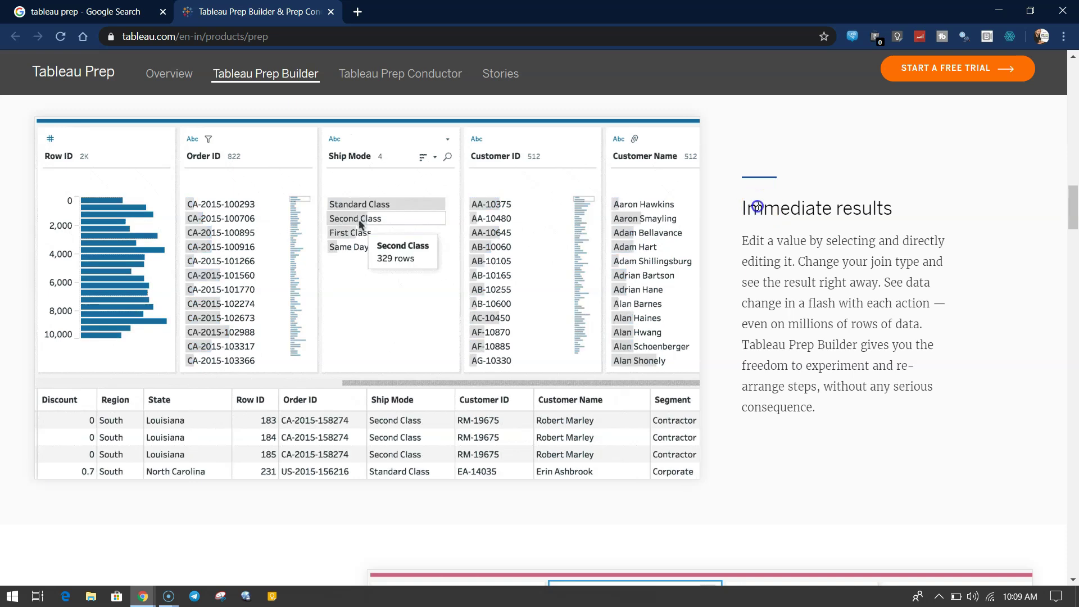
left_click_drag(760, 208, 781, 409)
left_click(780, 409)
scroll(780, 409, "down", 1)
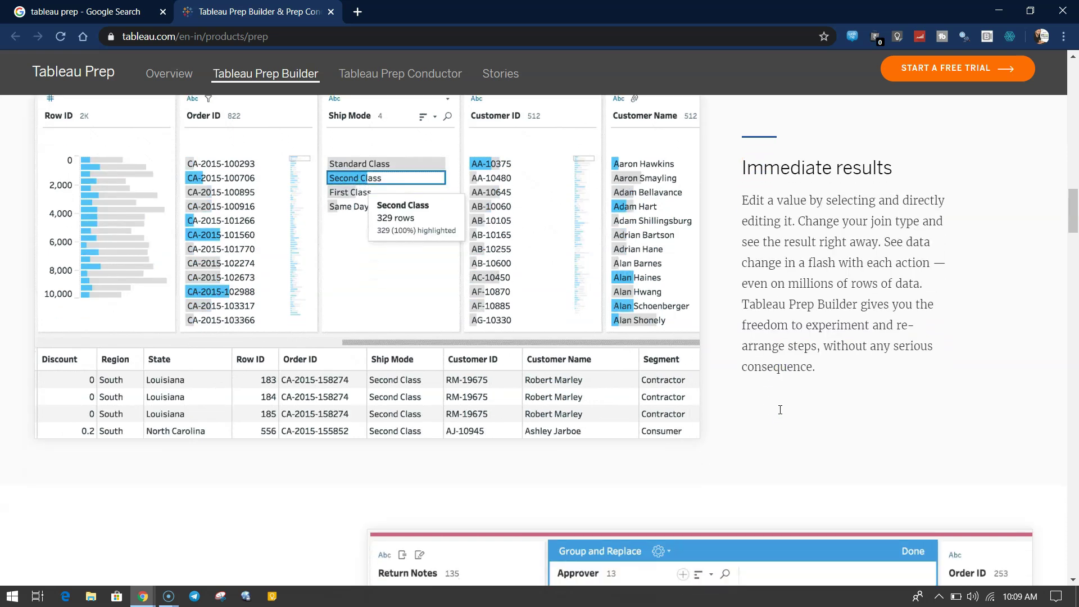
Step: Review the Prep Builder sections on working smarter, connecting to more data and staying in the flow
scroll(780, 414, "down", 7)
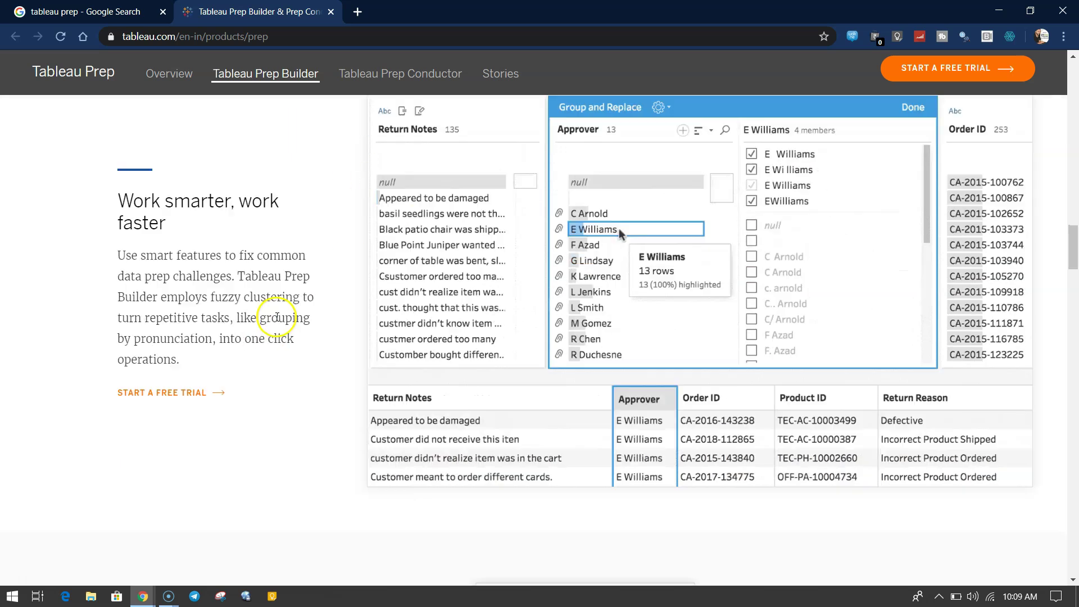
scroll(276, 322, "down", 8)
scroll(276, 321, "down", 2)
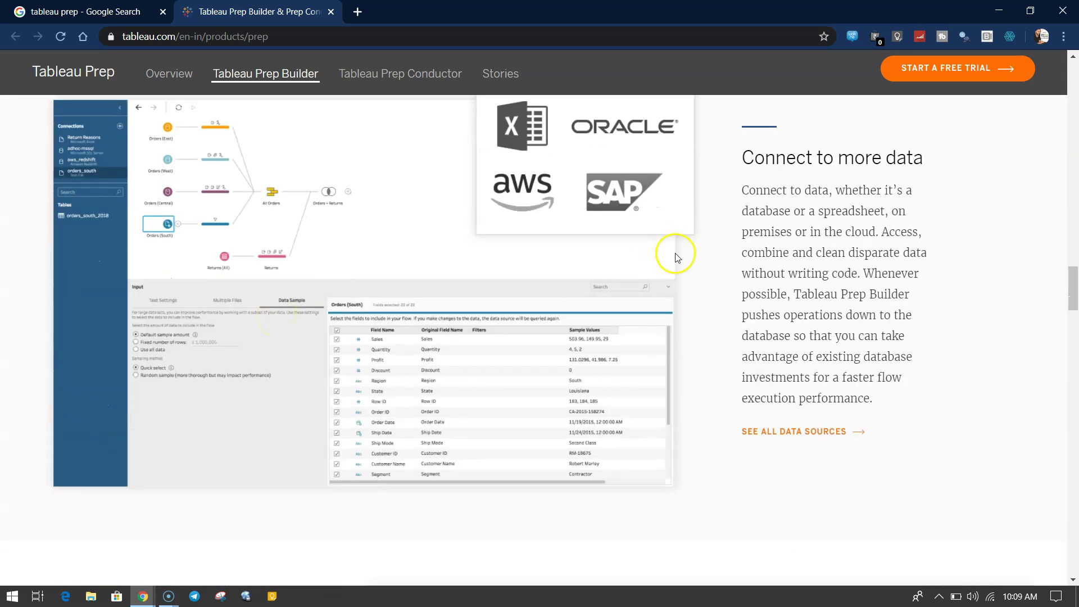
scroll(682, 252, "up", 1)
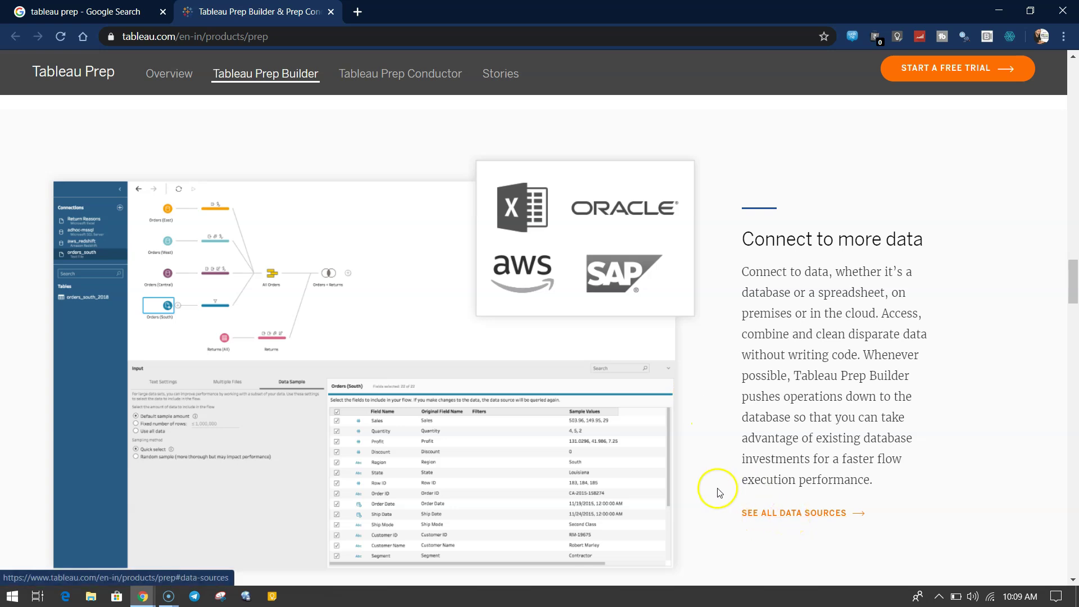
scroll(678, 490, "down", 3)
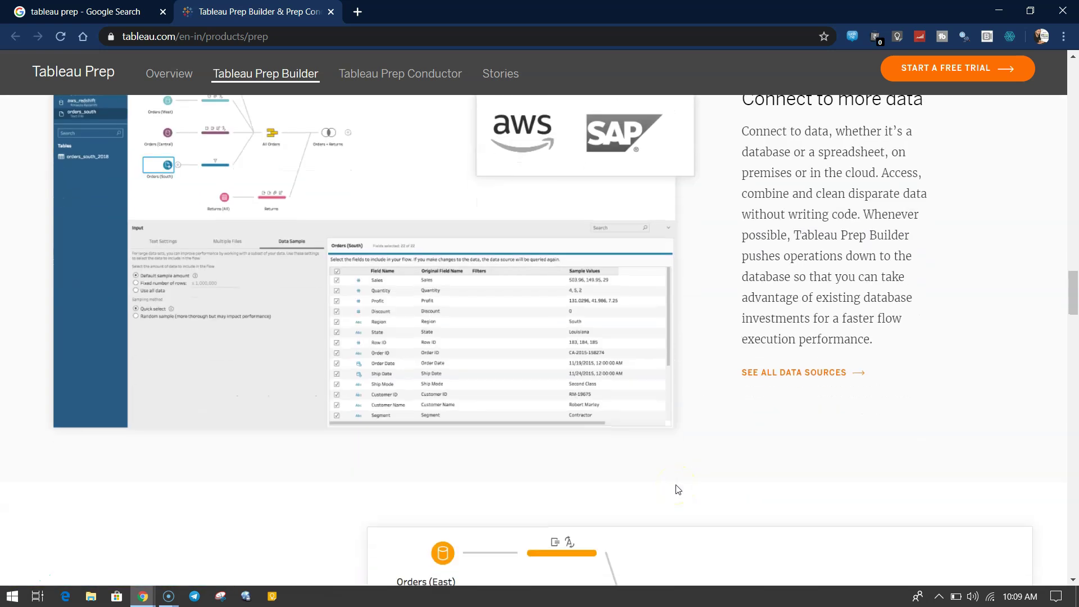
scroll(669, 457, "down", 7)
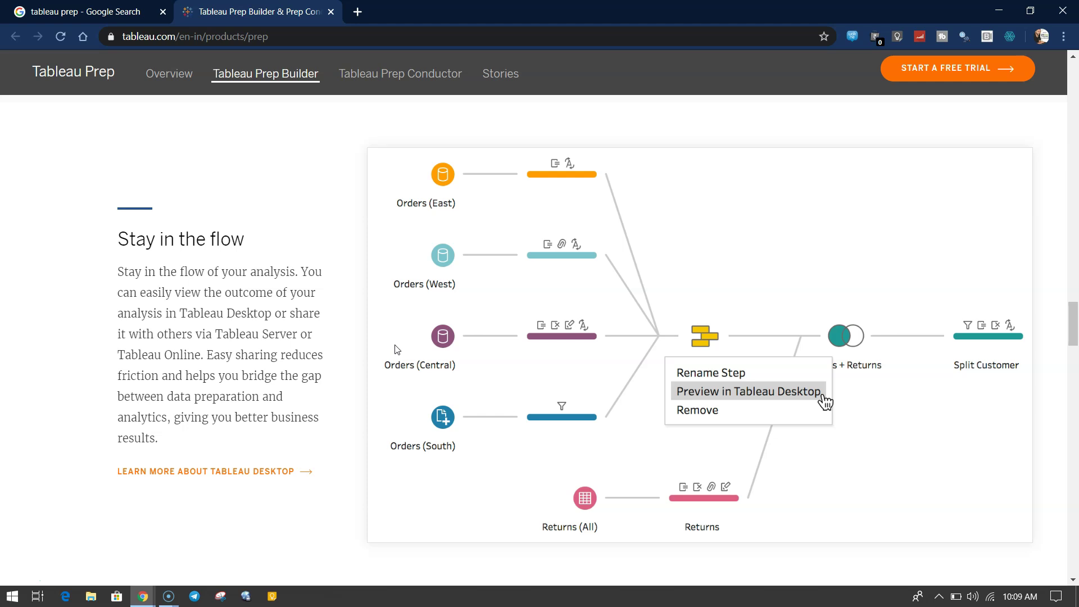
scroll(397, 350, "down", 8)
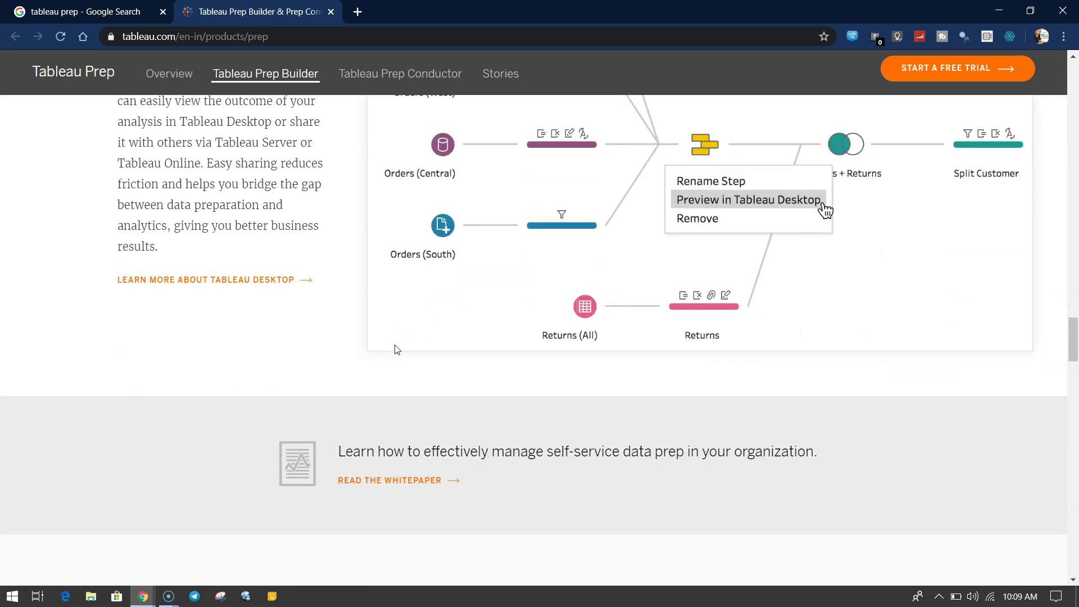
Step: Read the Tableau Prep Conductor sections on sharing, scheduling and monitoring flows, and skim the community and customer story content
scroll(396, 349, "down", 4)
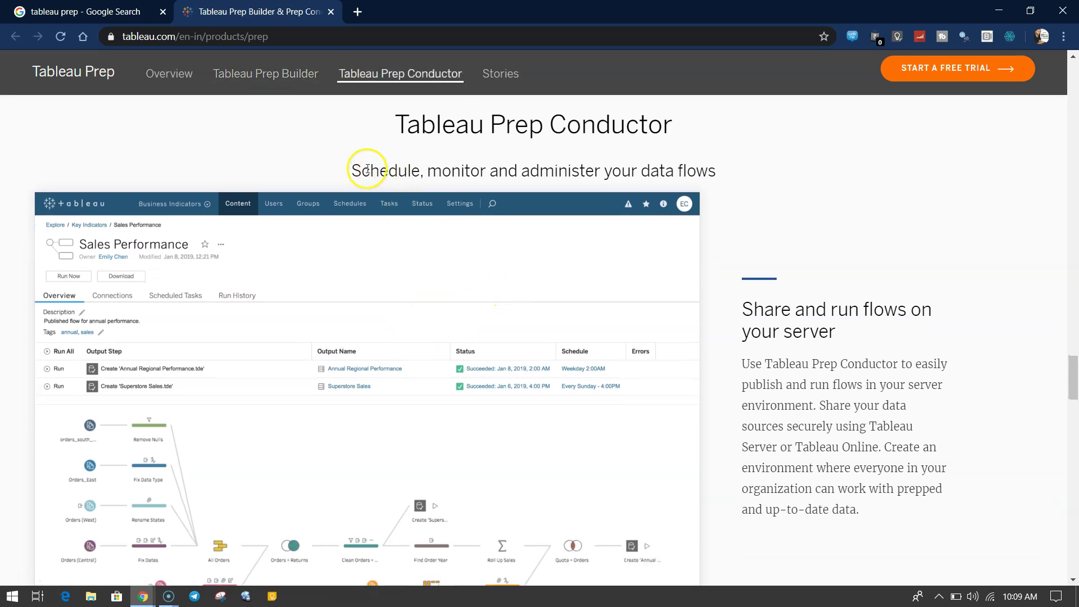
left_click(426, 173)
left_click_drag(363, 167, 635, 180)
left_click(635, 180)
scroll(637, 180, "down", 8)
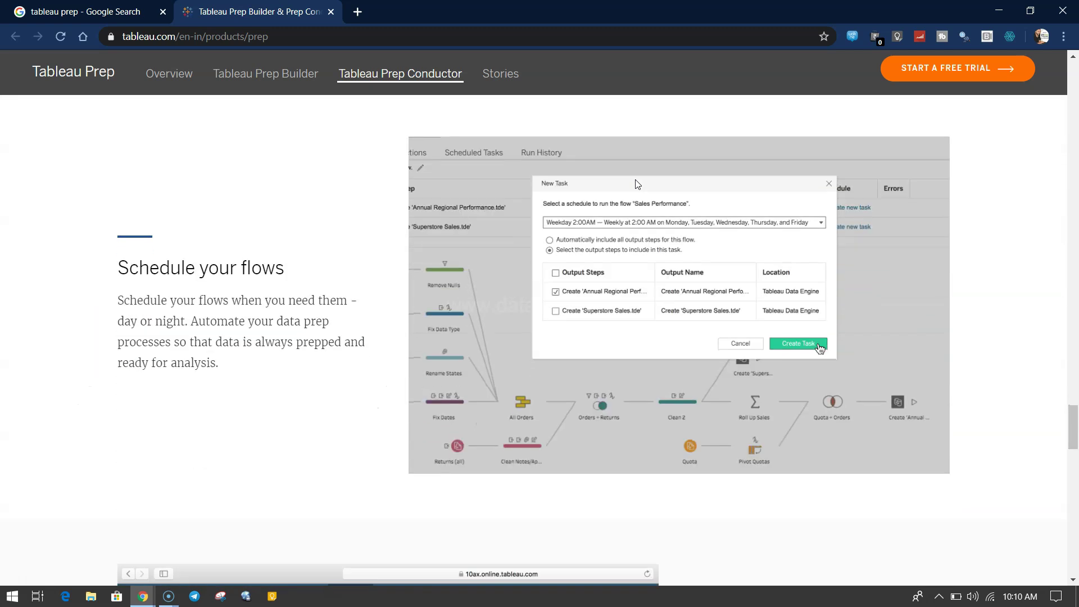
scroll(637, 184, "down", 7)
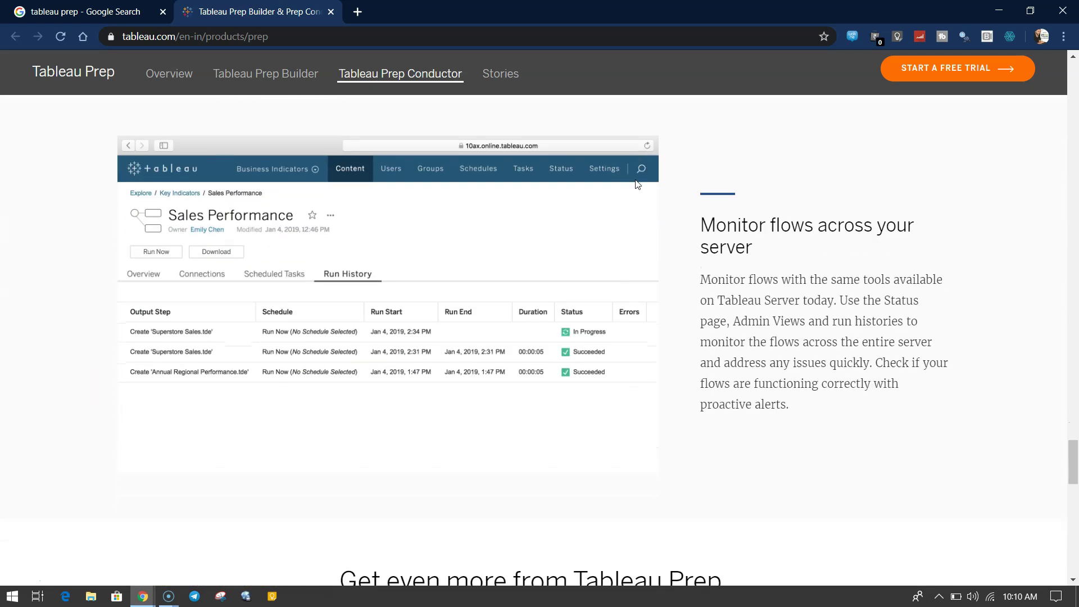
scroll(635, 184, "down", 3)
scroll(636, 183, "up", 3)
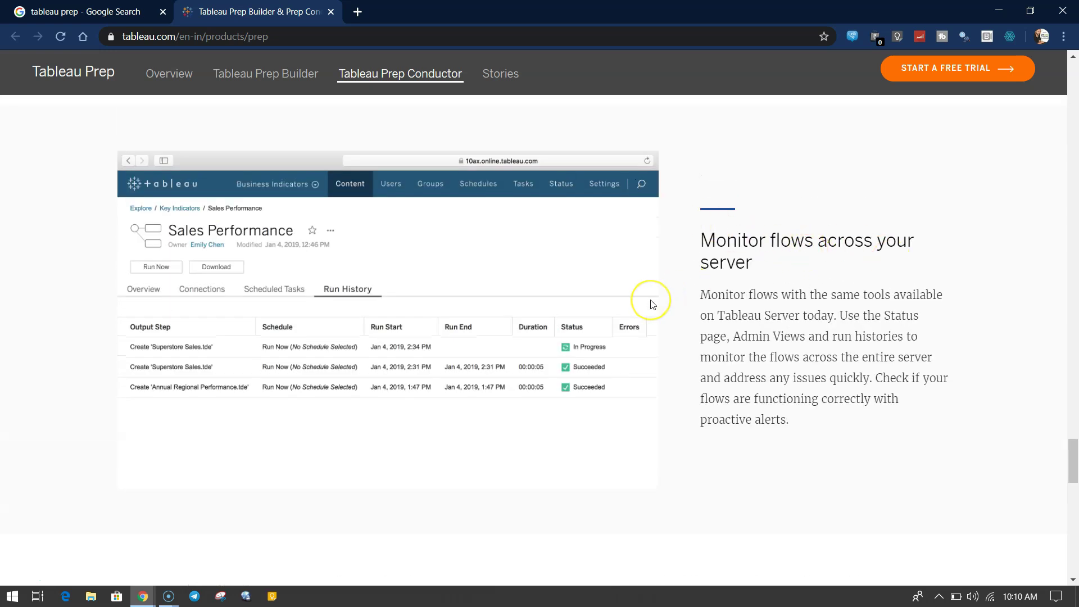
scroll(651, 301, "down", 10)
scroll(651, 303, "down", 2)
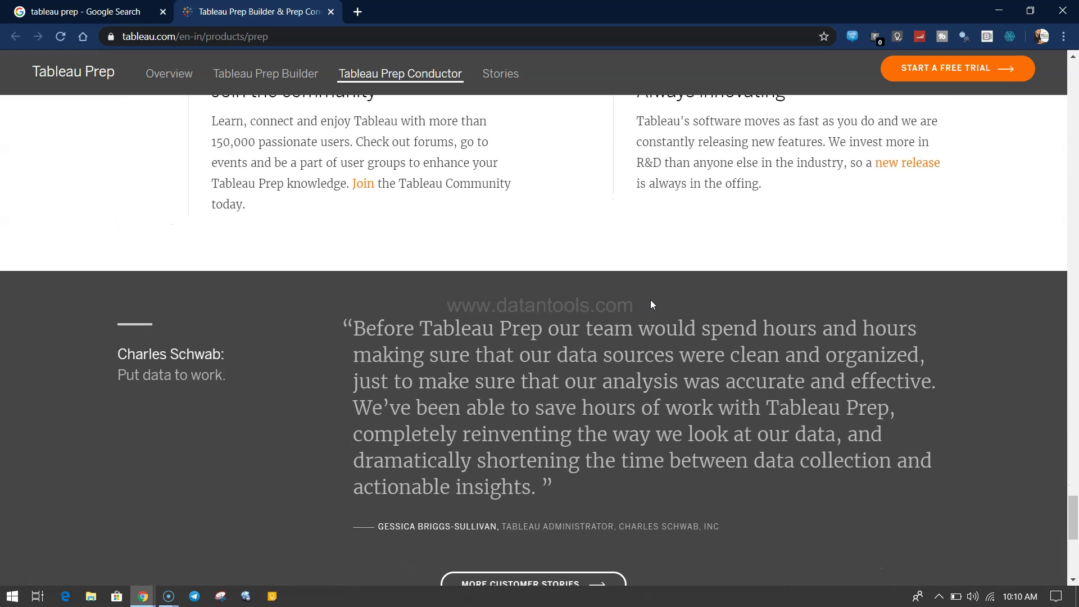
Step: Open the Tableau Prep Builder free trial page from the product overview
scroll(651, 304, "down", 3)
scroll(651, 304, "up", 2)
scroll(651, 304, "up", 15)
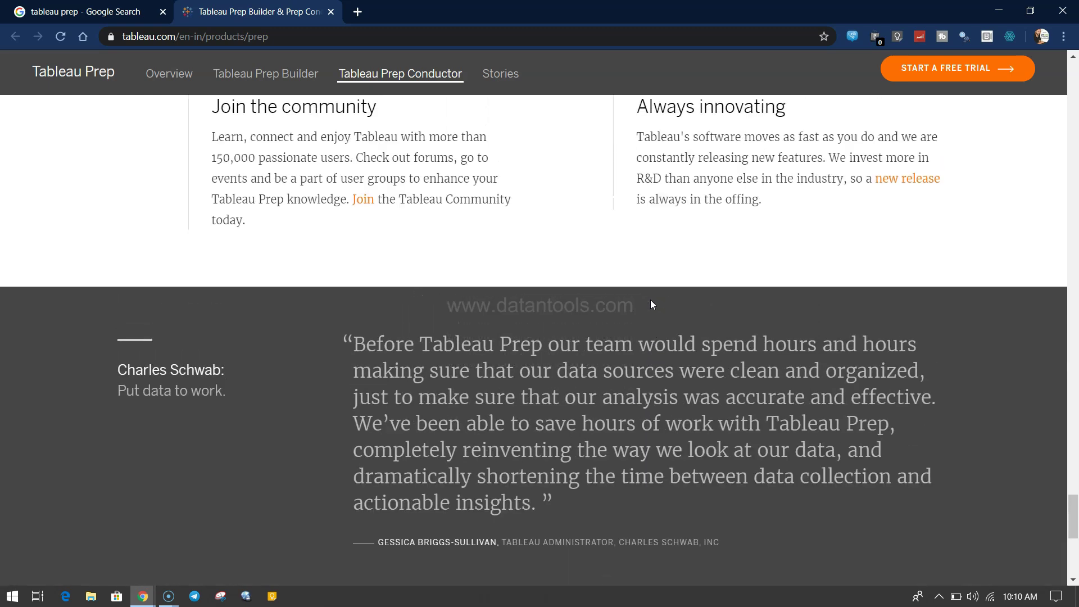
scroll(651, 304, "up", 20)
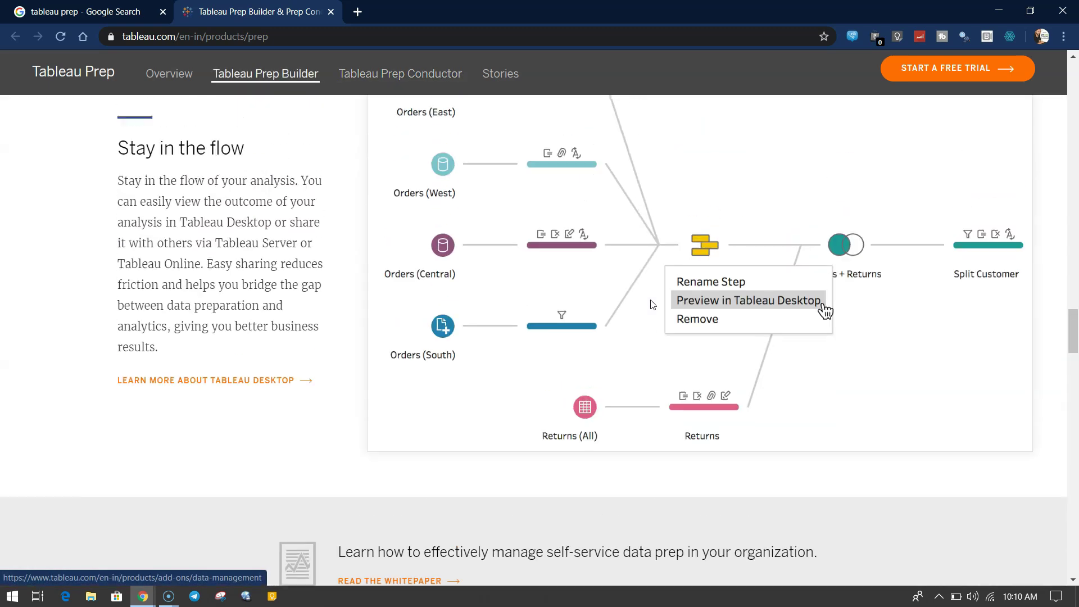
scroll(651, 305, "up", 20)
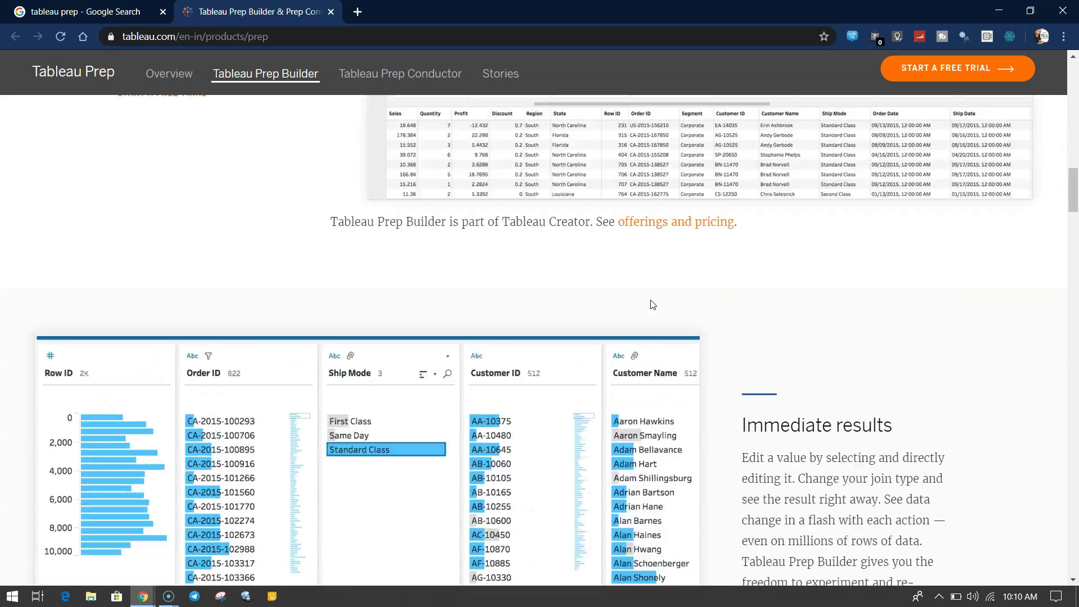
scroll(651, 300, "up", 10)
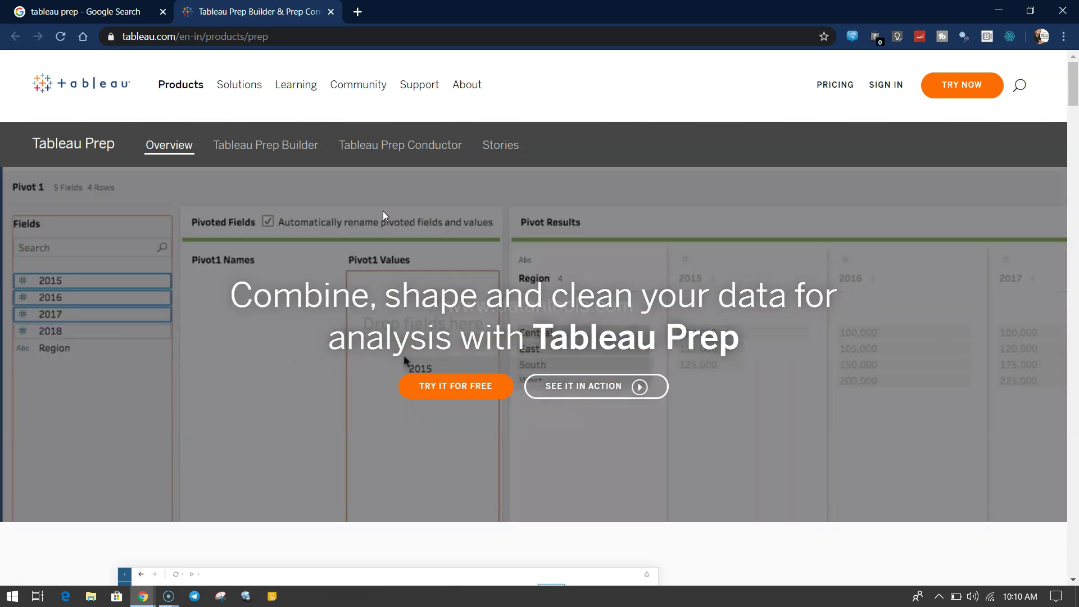
left_click(392, 240)
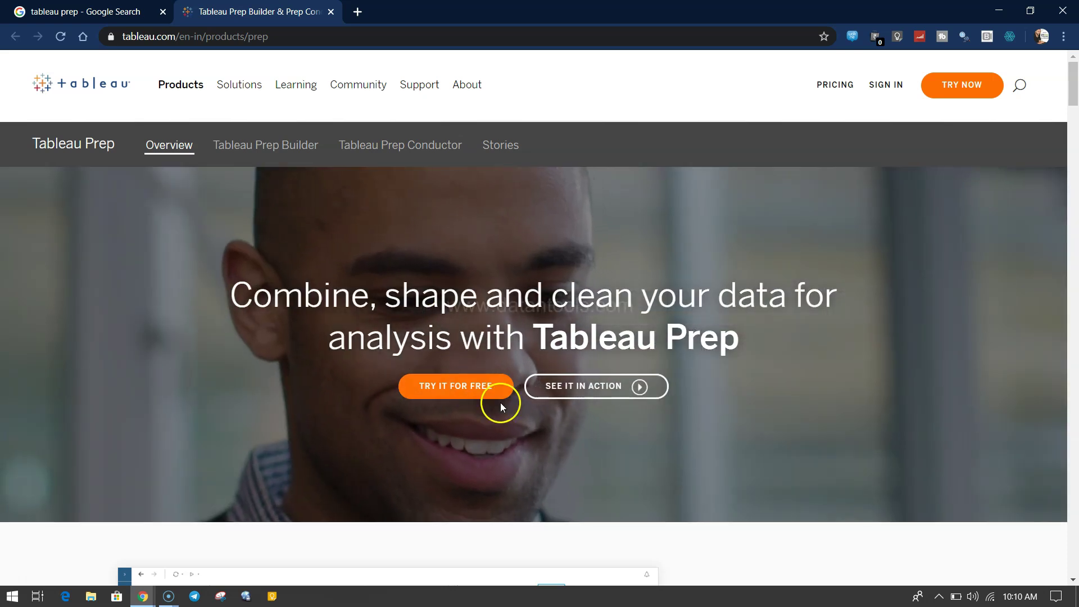
left_click(470, 387)
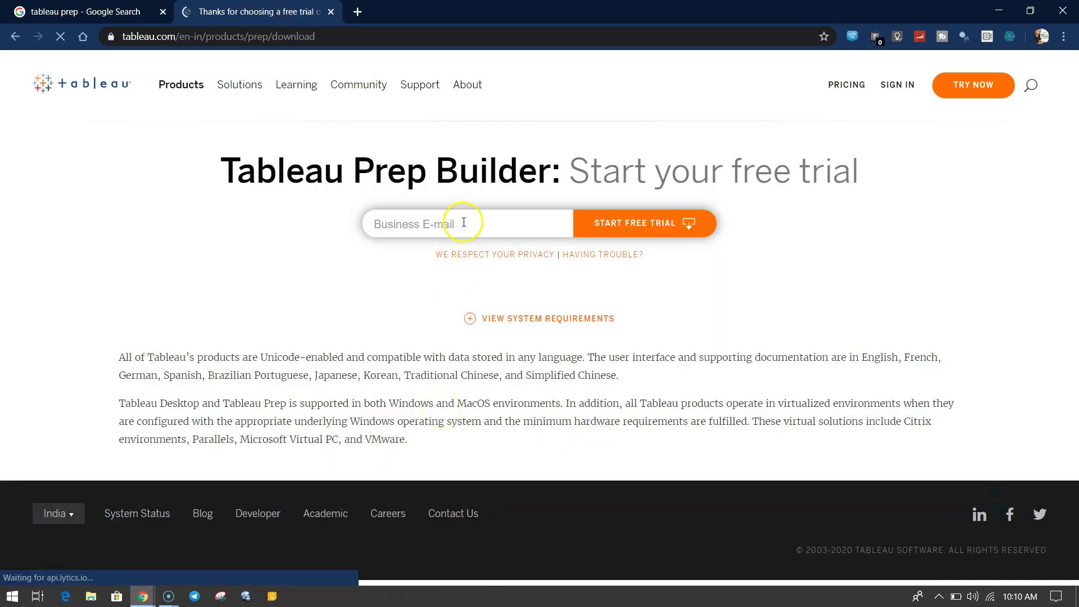
left_click(463, 222)
left_click(332, 265)
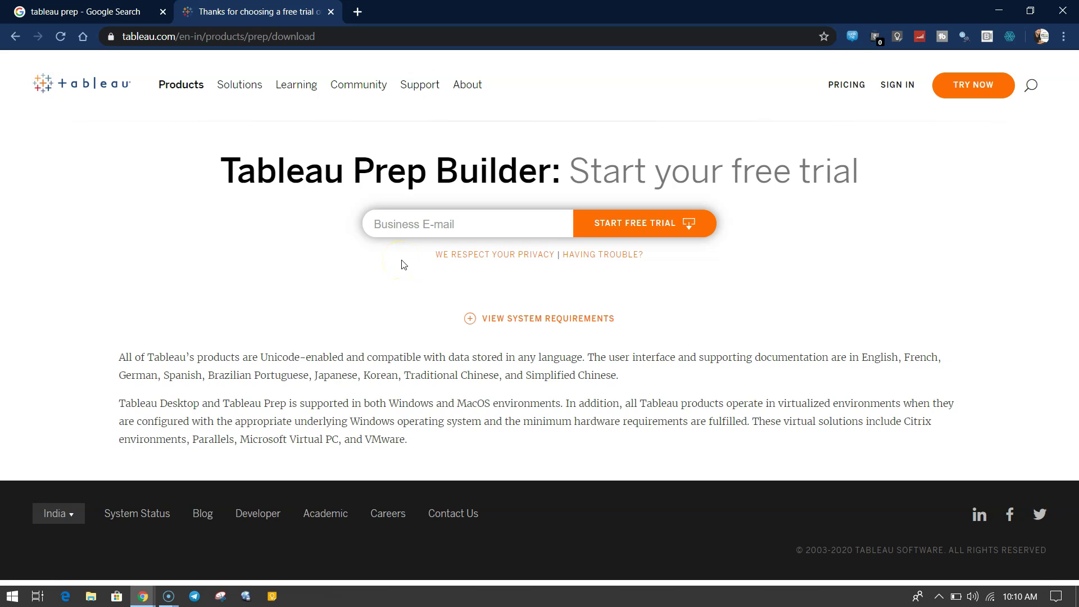
Step: Locate the TableauPrep-2019-3-1 installer in the Downloads folder using File Explorer, then close the folder window
left_click(91, 596)
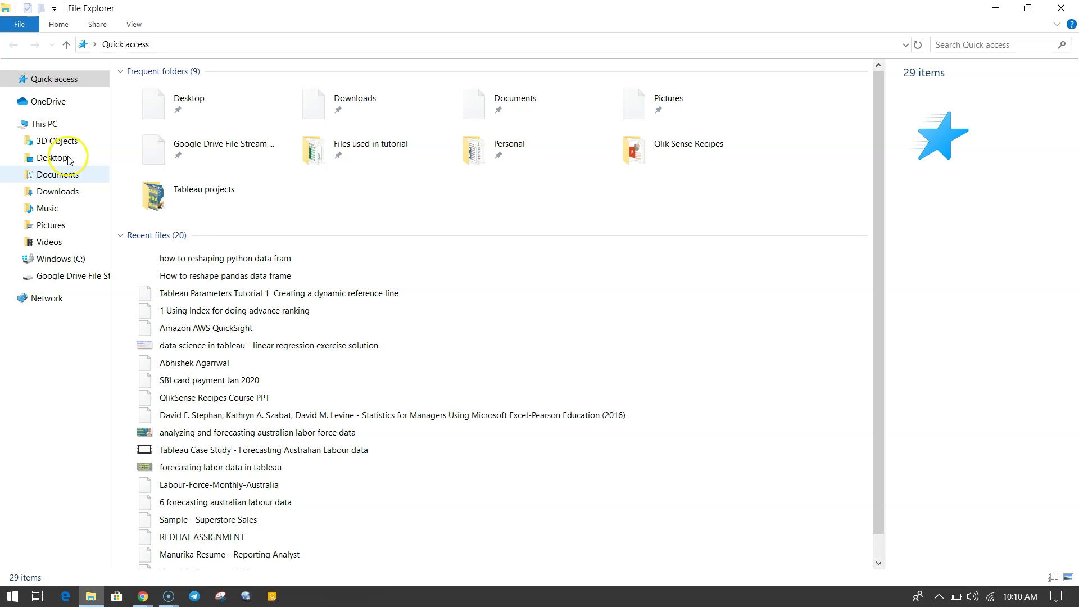
left_click(70, 192)
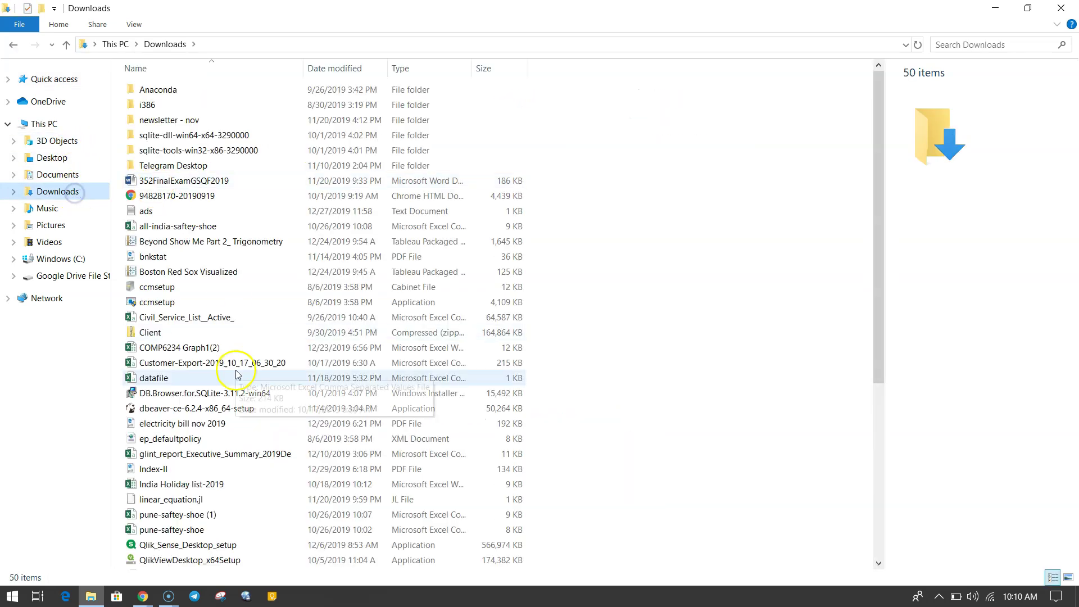
scroll(237, 373, "down", 6)
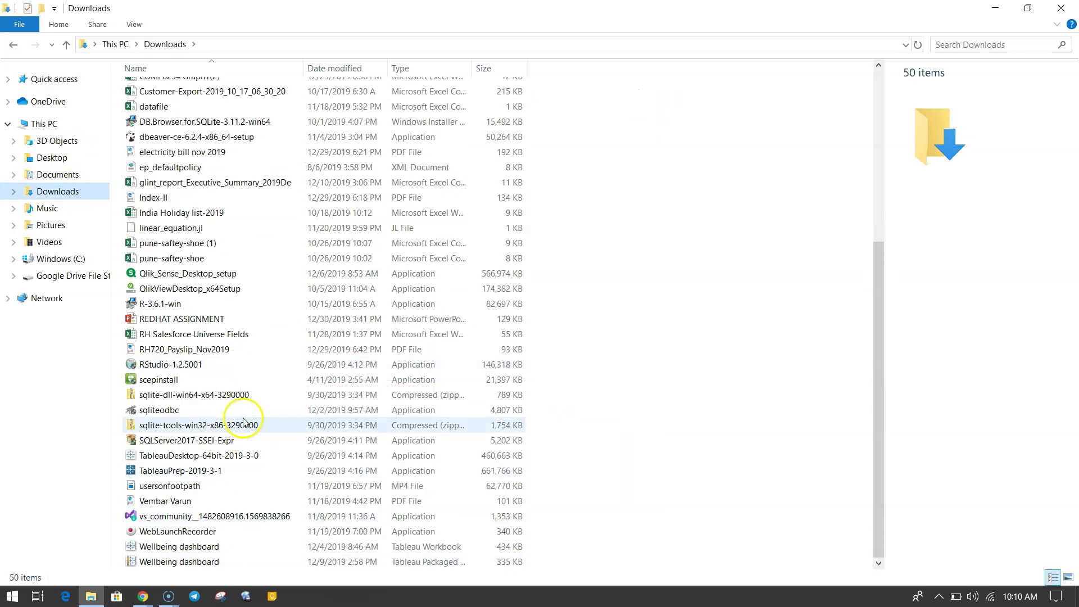
left_click(233, 318)
key("t")
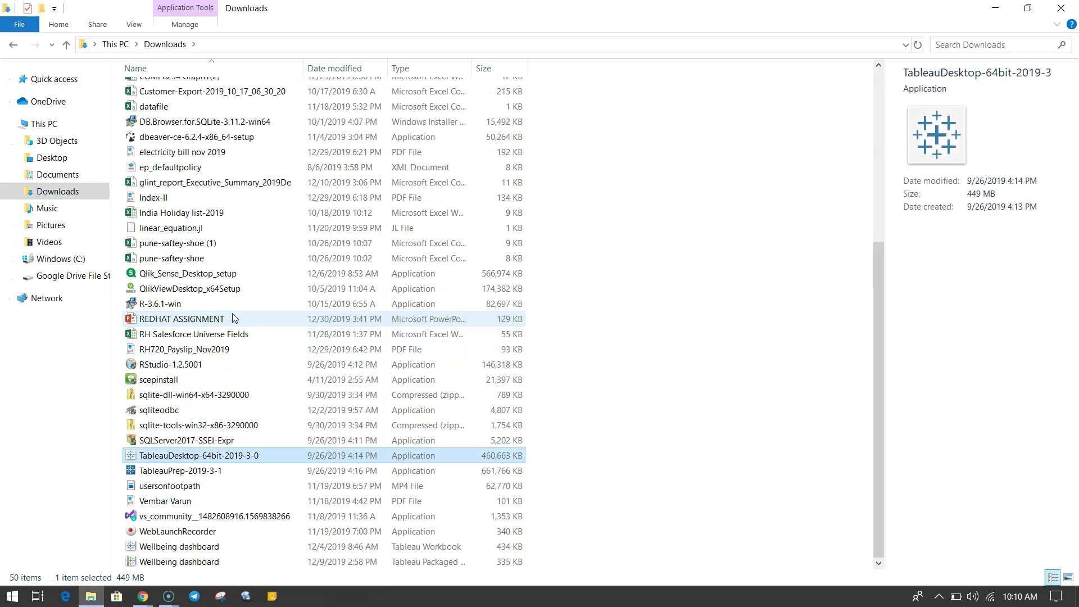
left_click(212, 472)
mouse_move(215, 475)
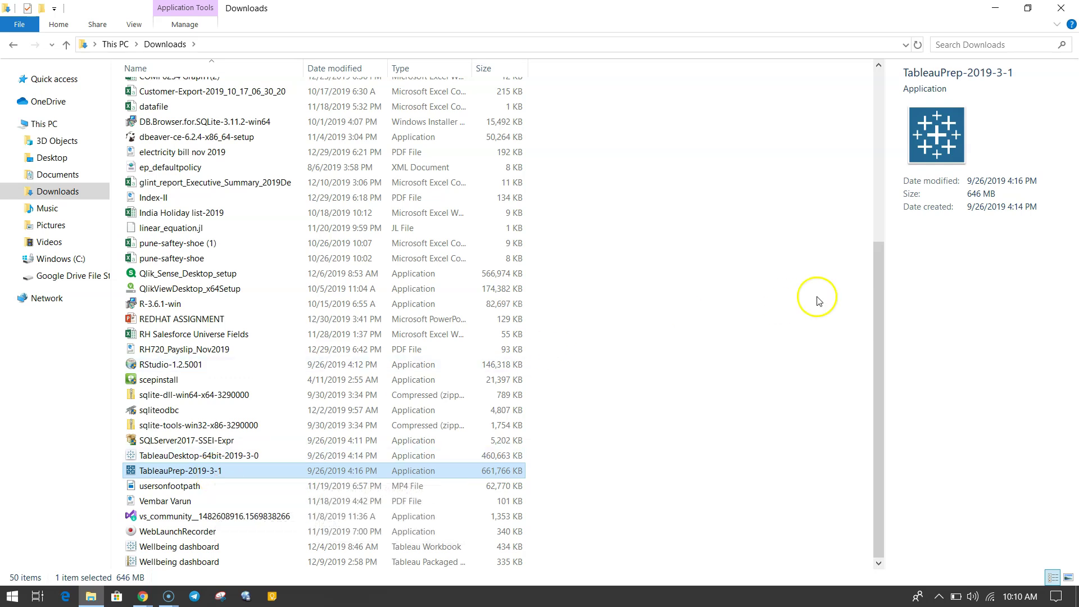
left_click(1061, 9)
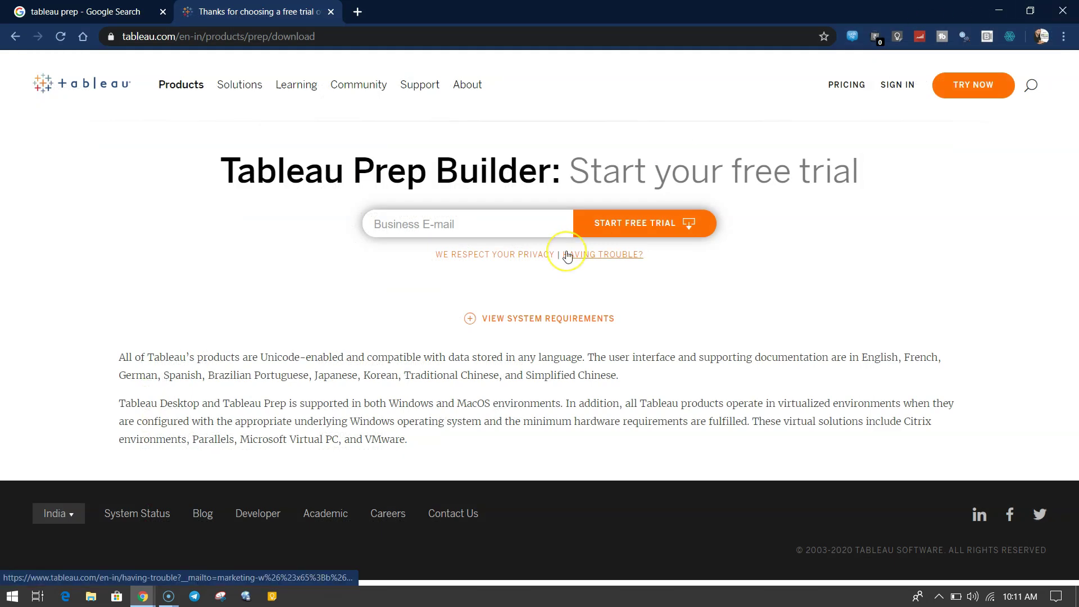
Step: Launch Tableau Prep Builder from the desktop, dismiss its registration form and maximize the application window
key("super+d")
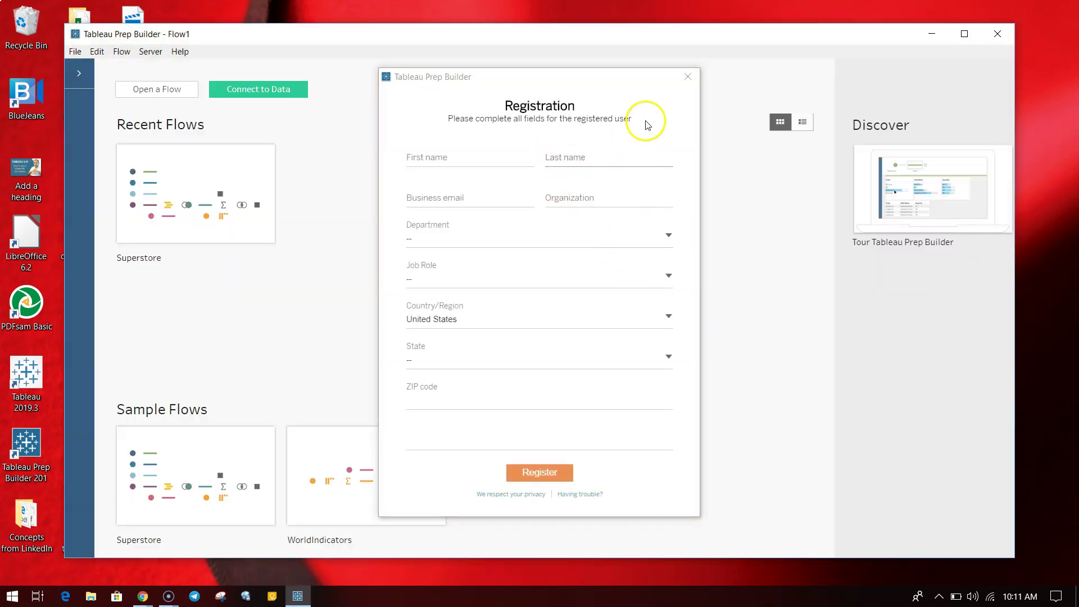
left_click(688, 77)
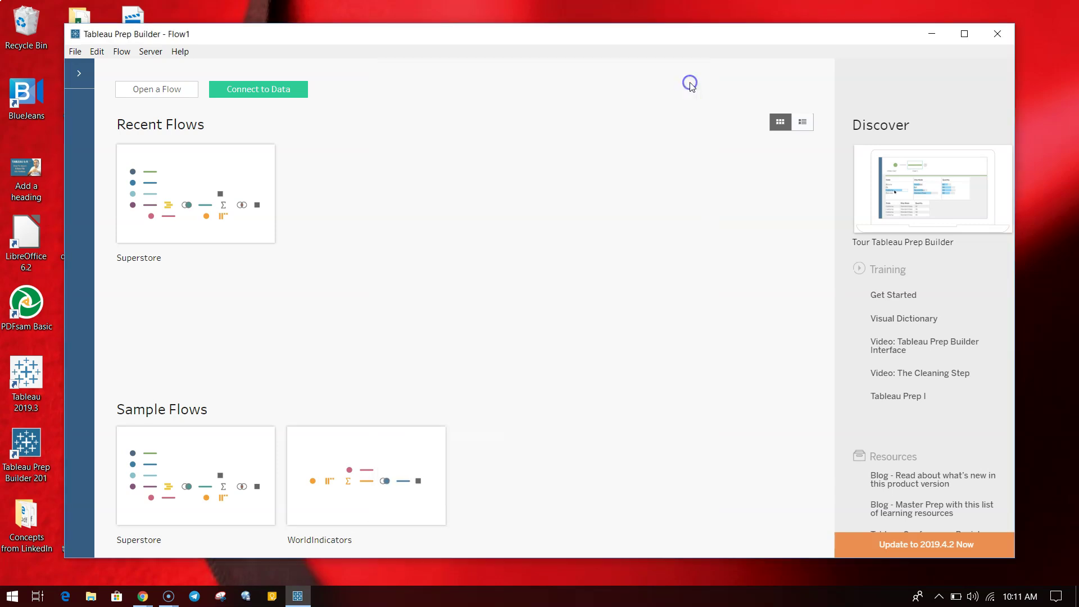
left_click(965, 34)
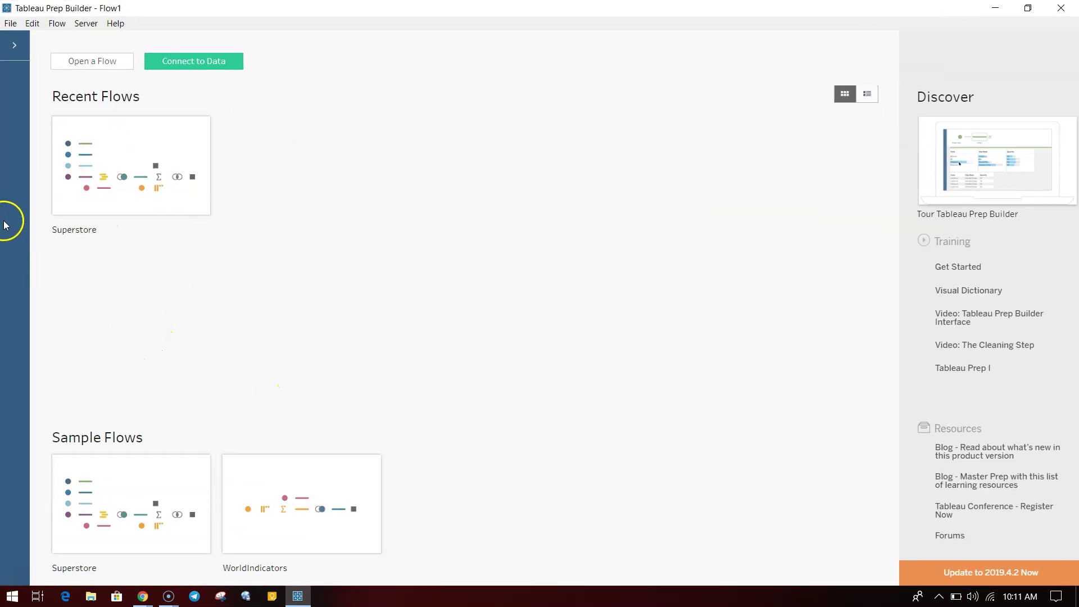
Step: Expand the Connections pane and glance through the file and server data source types, closing the list again
left_click(14, 45)
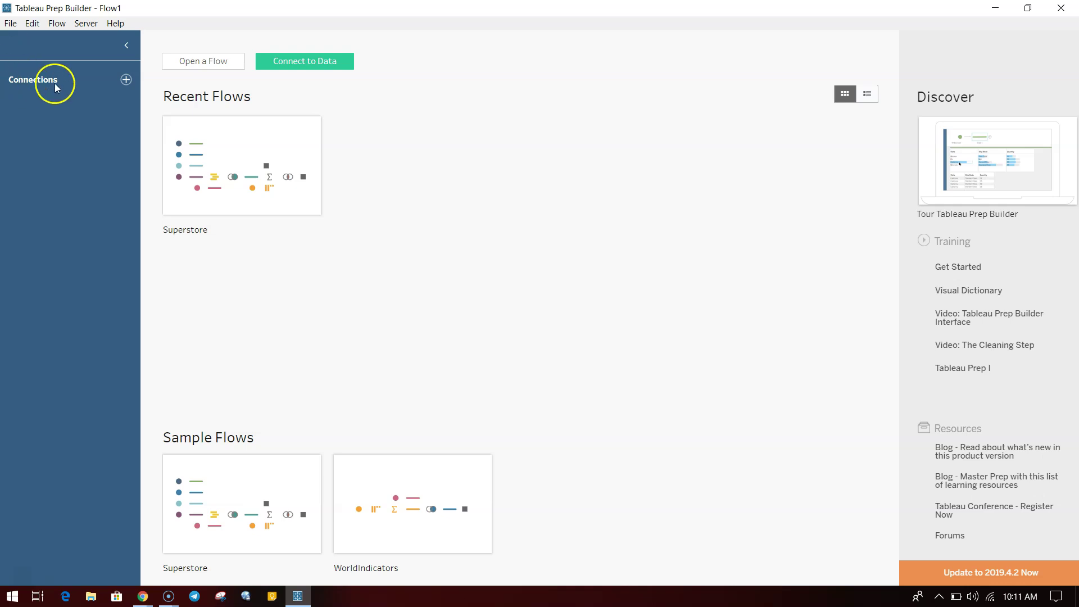
left_click(126, 79)
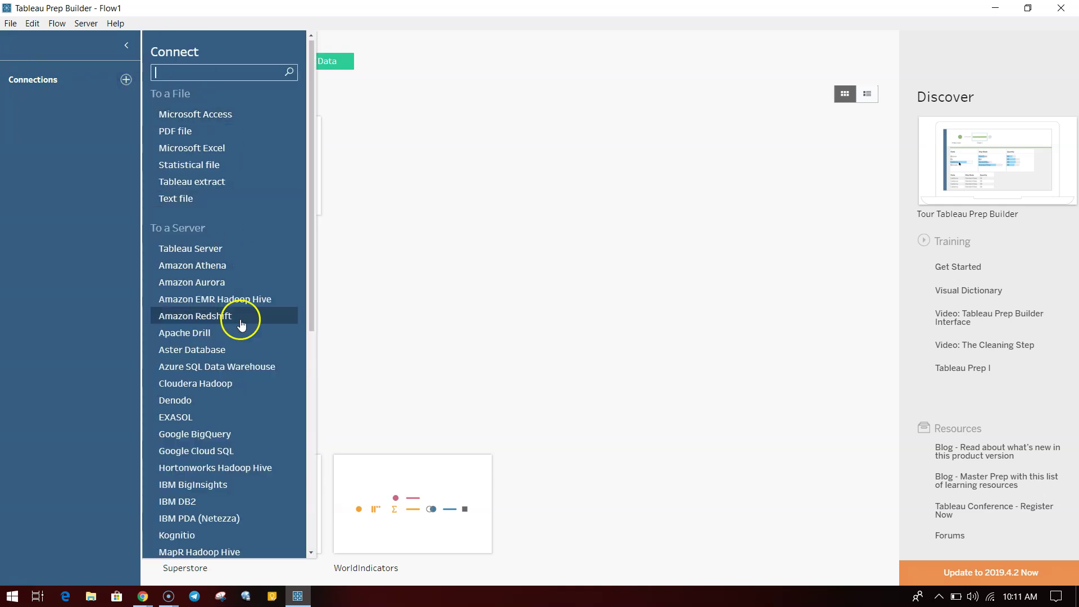
scroll(221, 386, "down", 3)
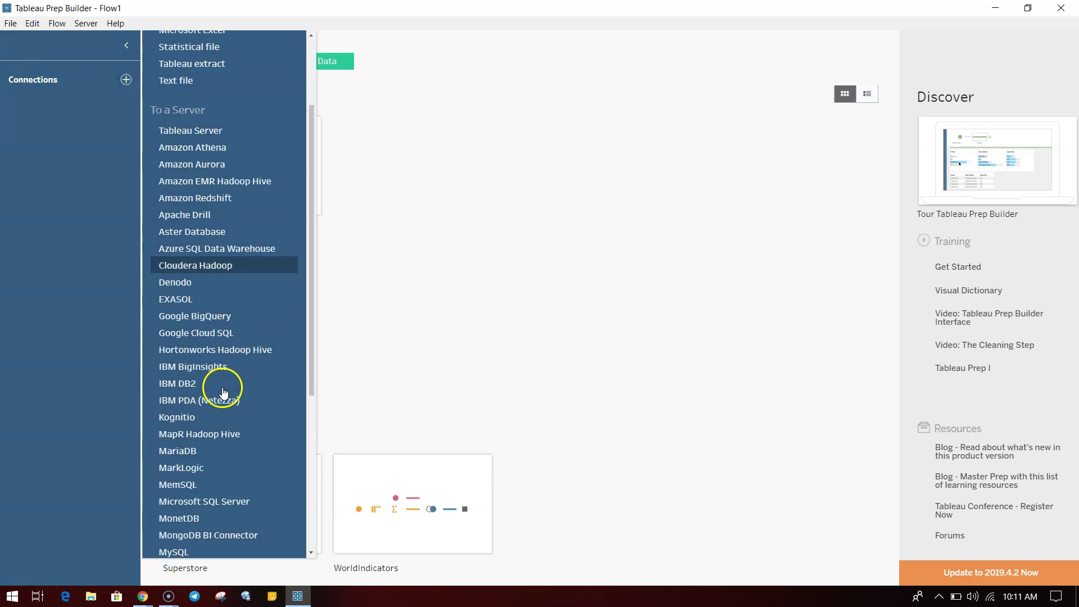
left_click(450, 314)
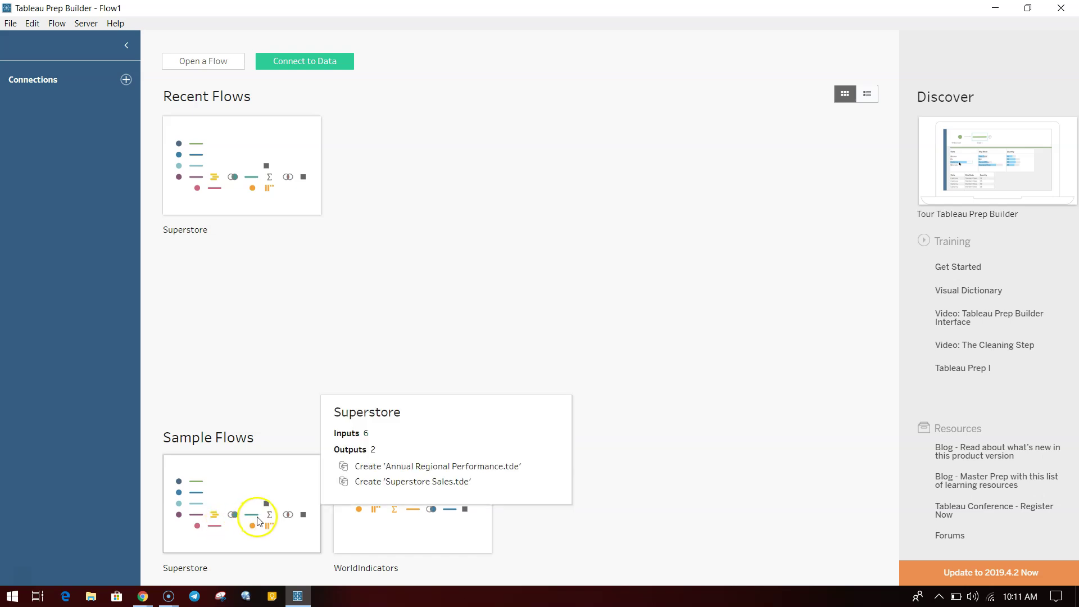
Step: Preview the input and output summaries of the Superstore and WorldIndicators sample flows
mouse_move(397, 542)
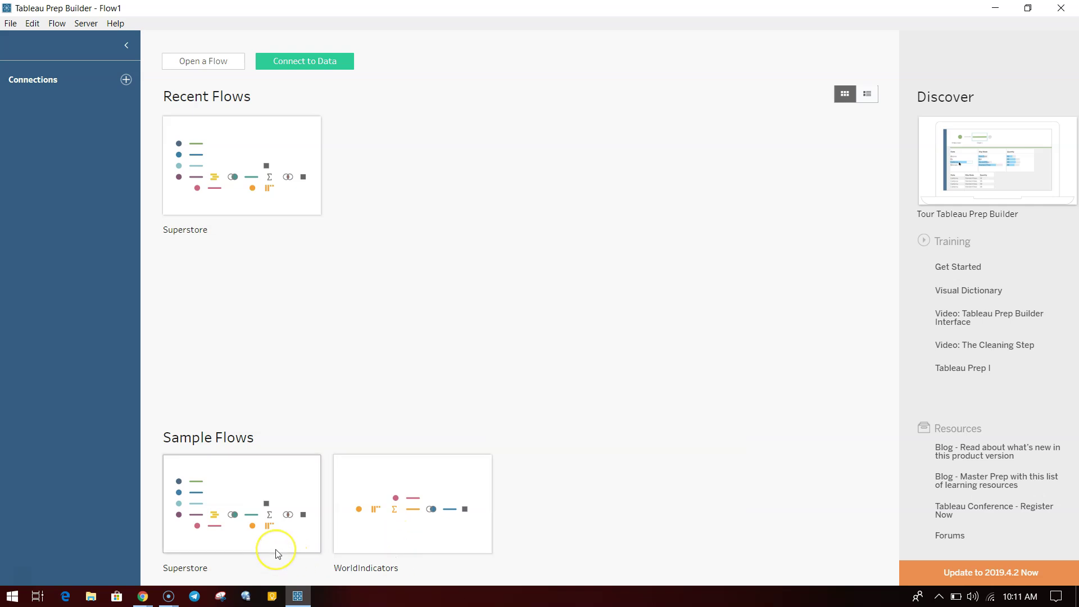
mouse_move(276, 554)
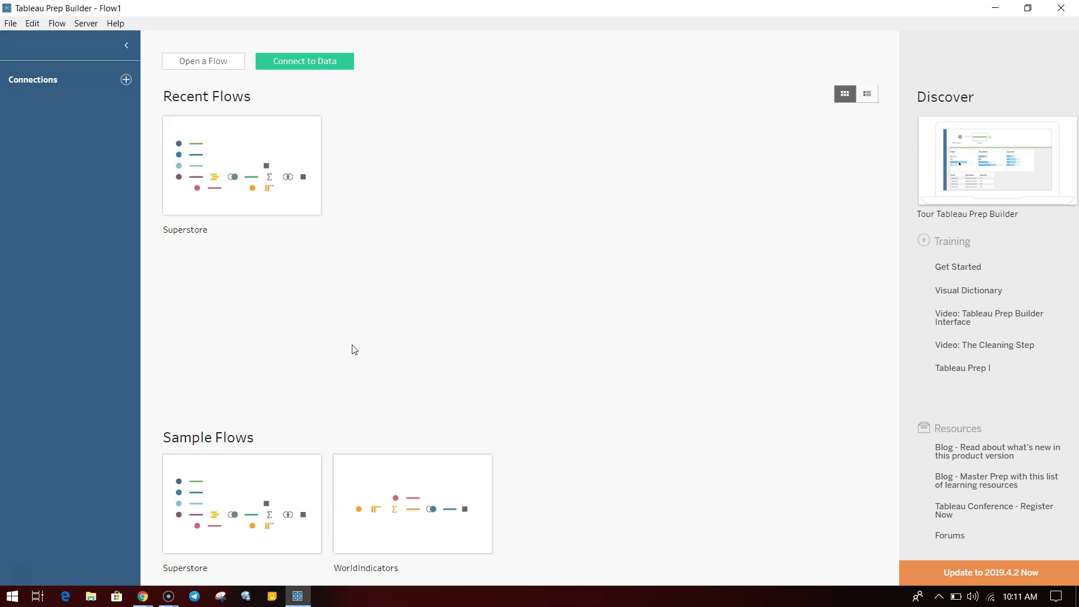
mouse_move(287, 529)
Step: Glance over the file, edit and help commands, check the version information in the About window and close it
left_click(11, 23)
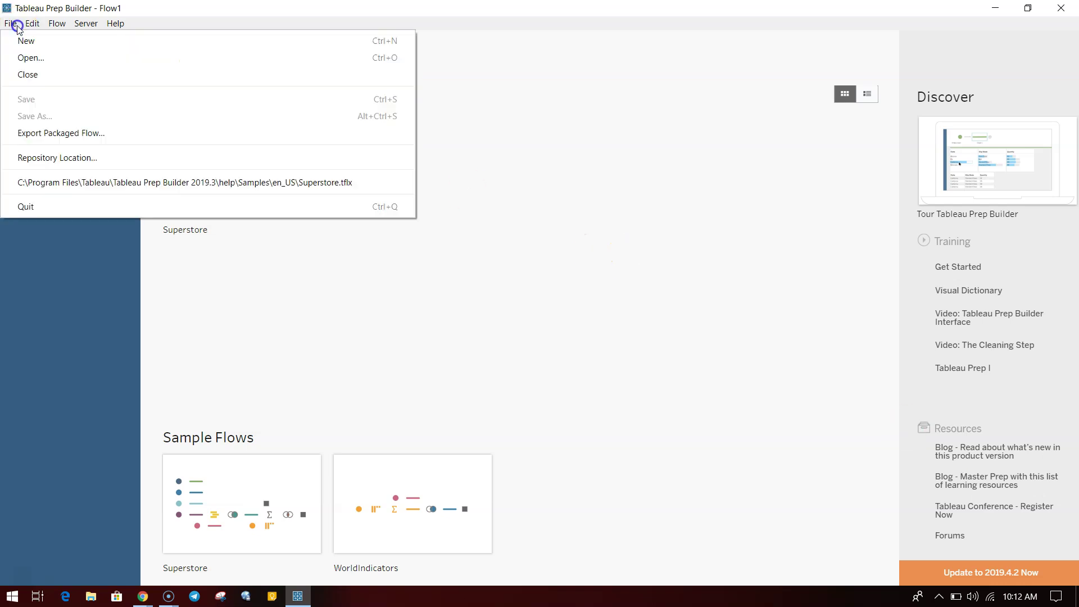
left_click(11, 23)
left_click(32, 23)
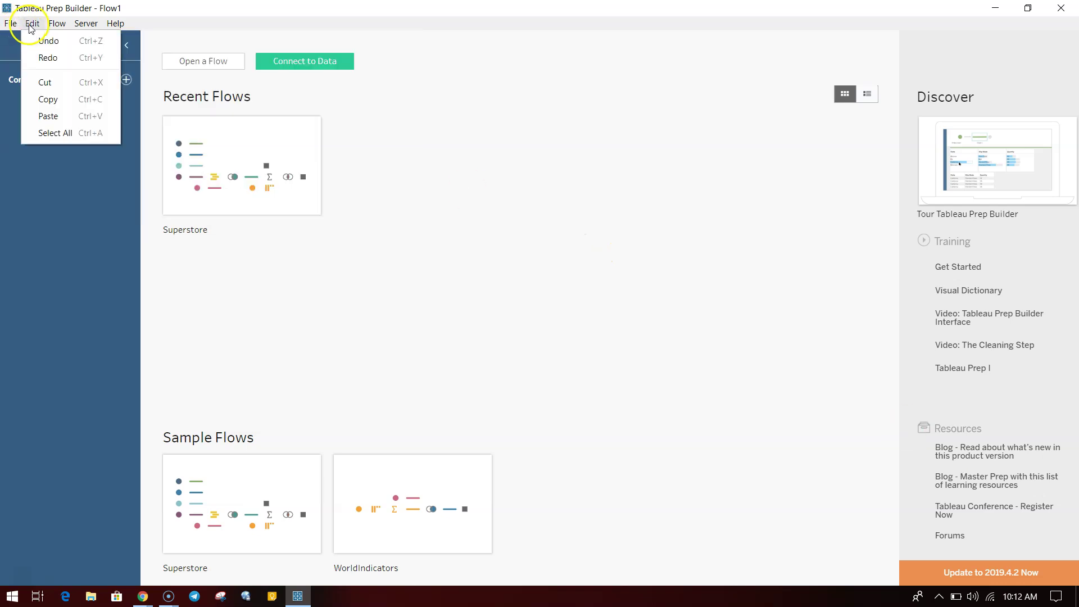
mouse_move(86, 25)
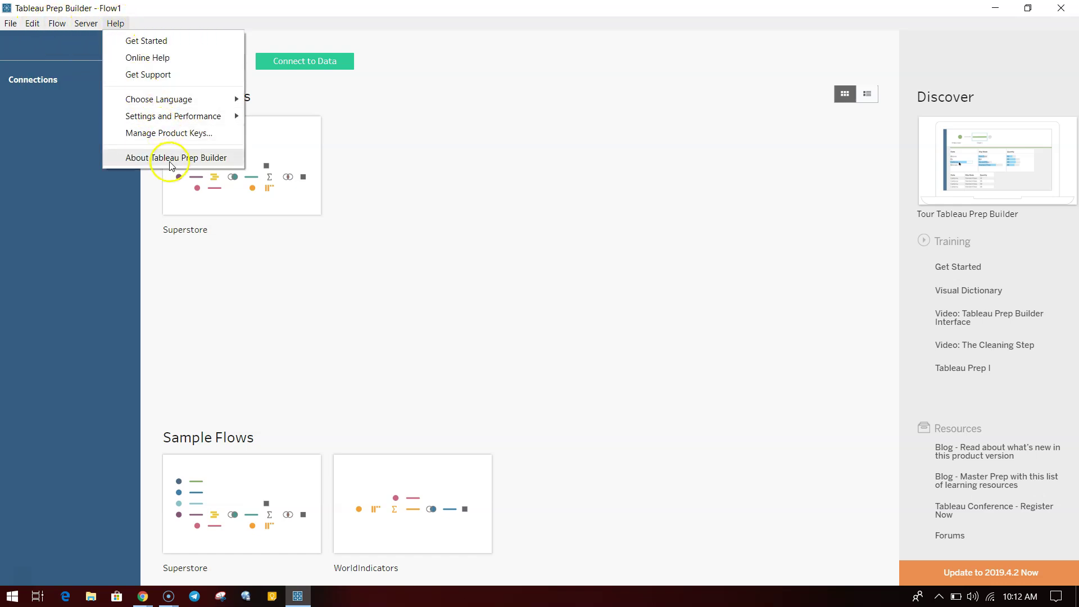
left_click(166, 158)
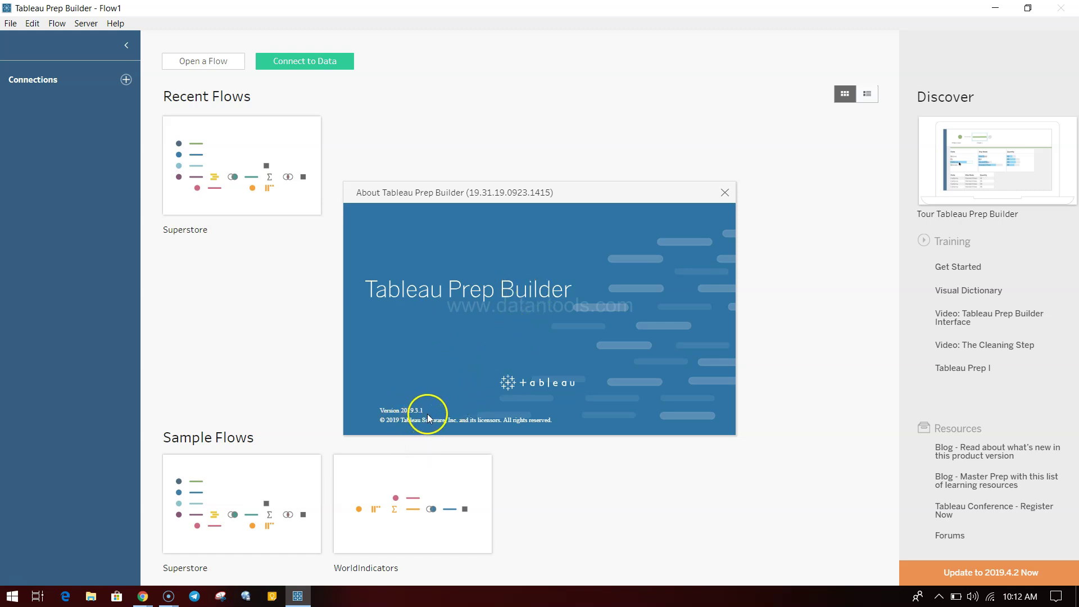
left_click(725, 194)
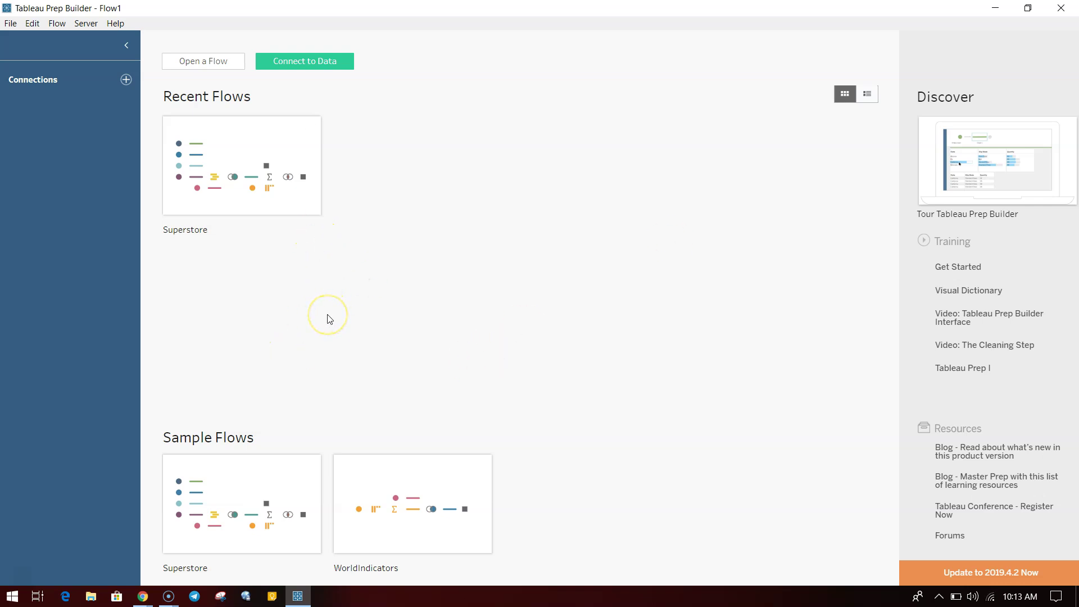
Step: Open the recent Superstore flow and examine its refresh and run options
left_click(262, 191)
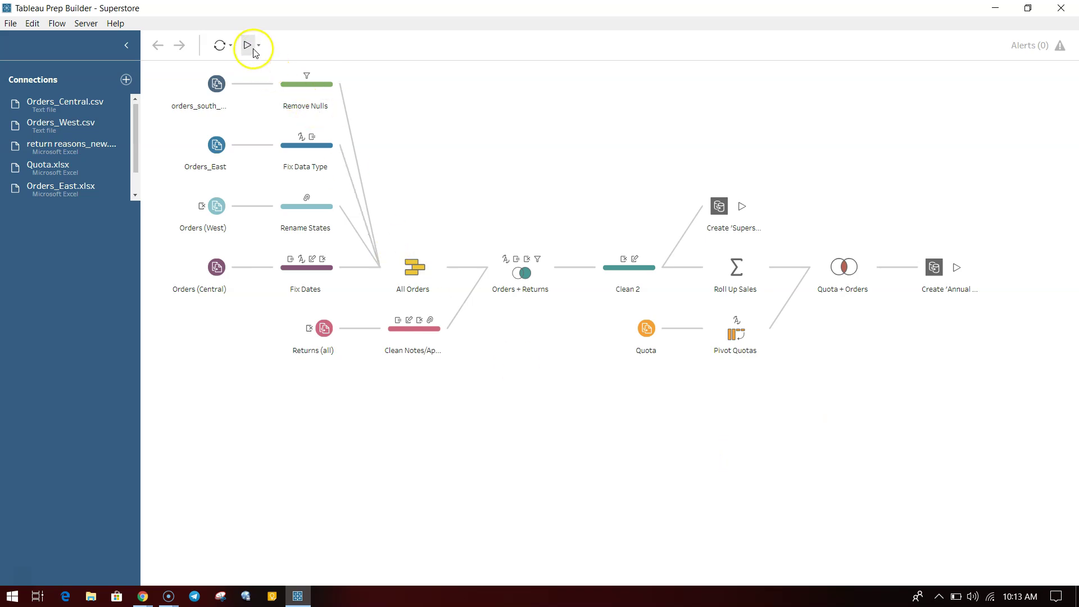
left_click(223, 46)
left_click(259, 50)
left_click(260, 51)
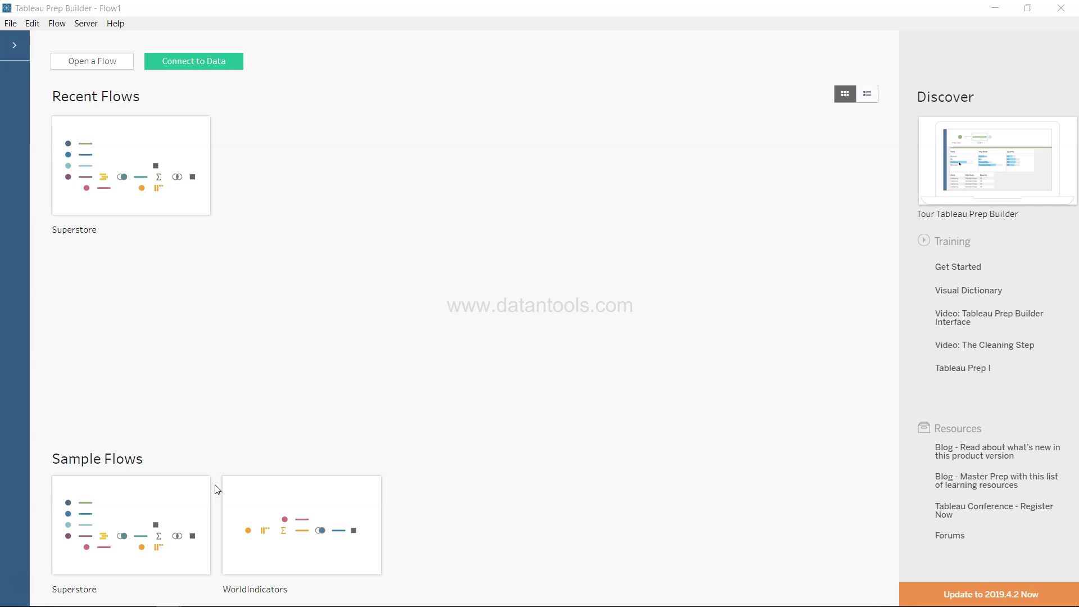
Step: Expand the Connections pane on the start page and bring up the list of data sources to connect to
left_click(22, 52)
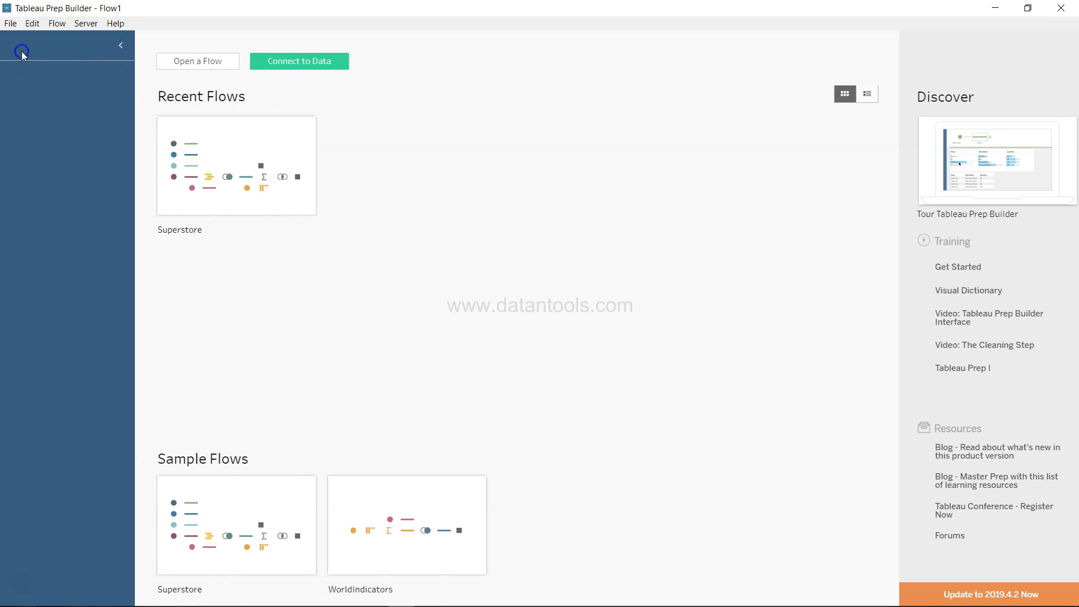
left_click(127, 46)
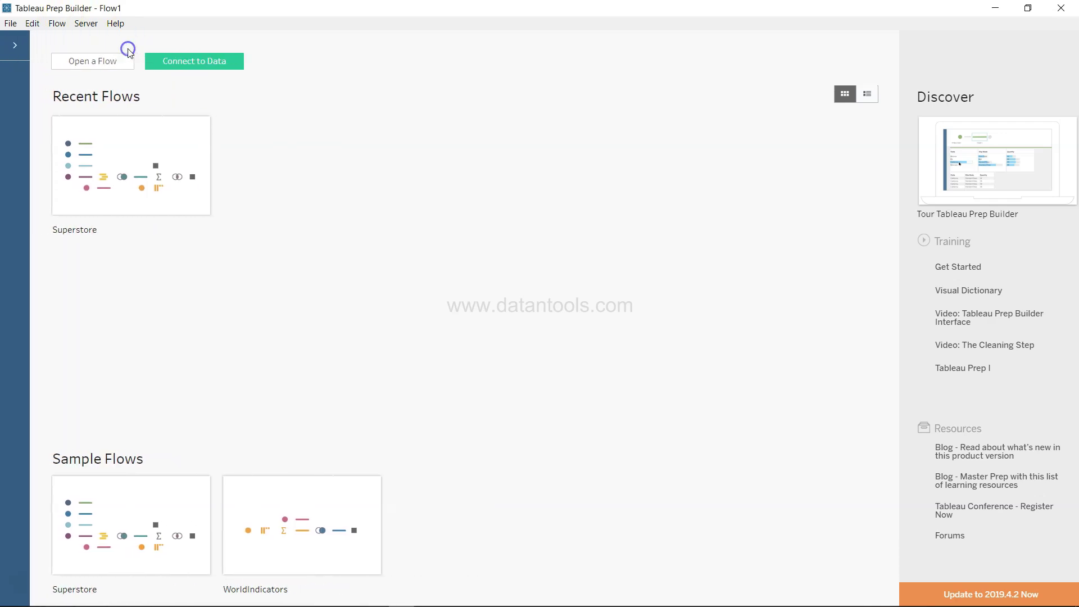
left_click(17, 46)
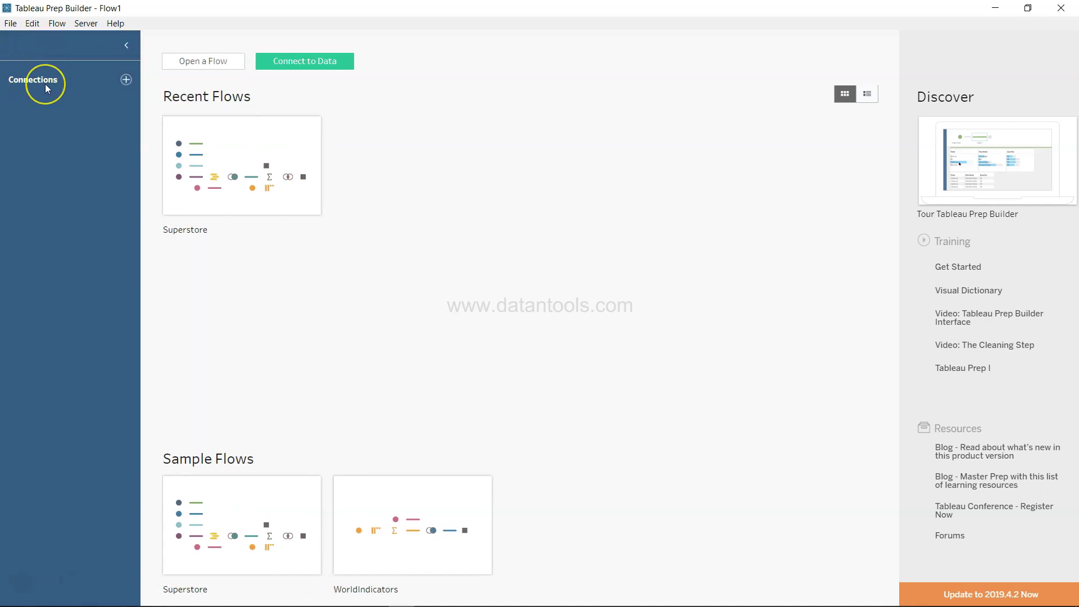
left_click(125, 80)
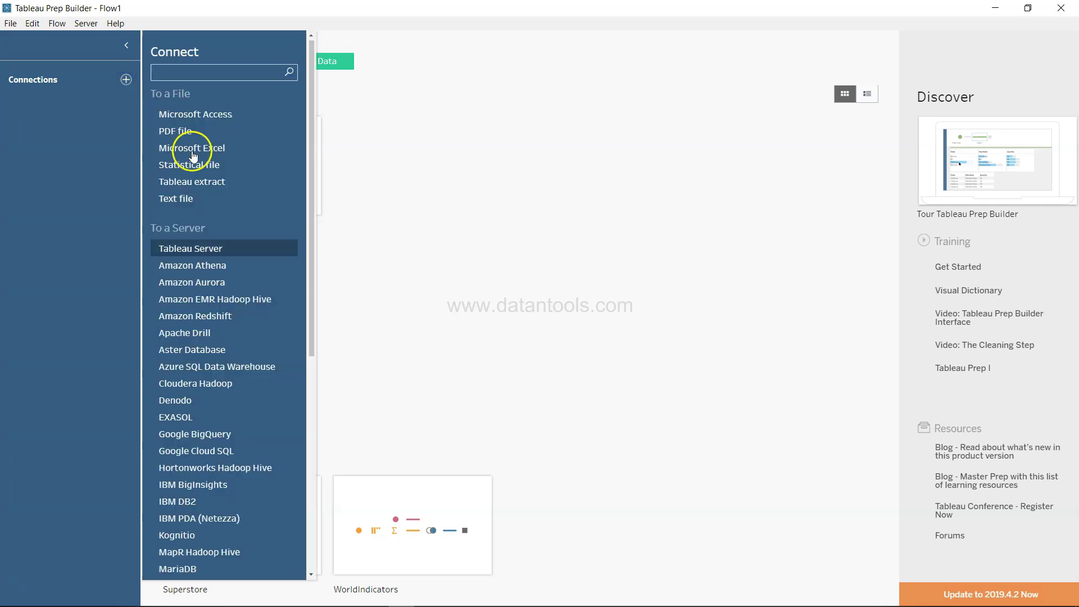
Step: Read through the supported file and server connectors, from Microsoft Access down to the JDBC and ODBC options for other databases
scroll(242, 345, "down", 5)
scroll(242, 350, "down", 1)
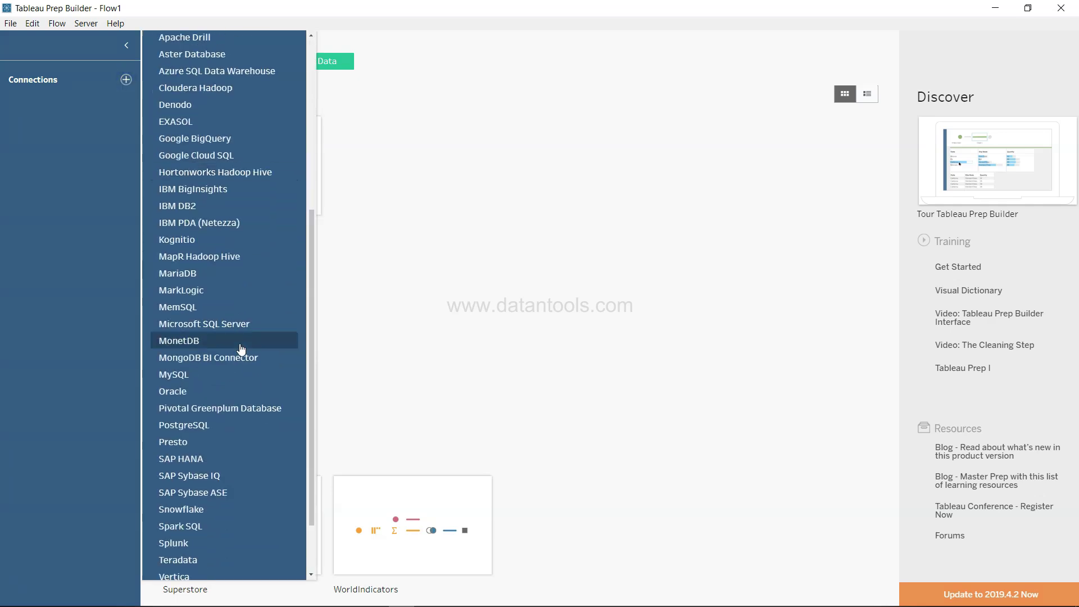
scroll(242, 349, "down", 2)
scroll(241, 349, "up", 7)
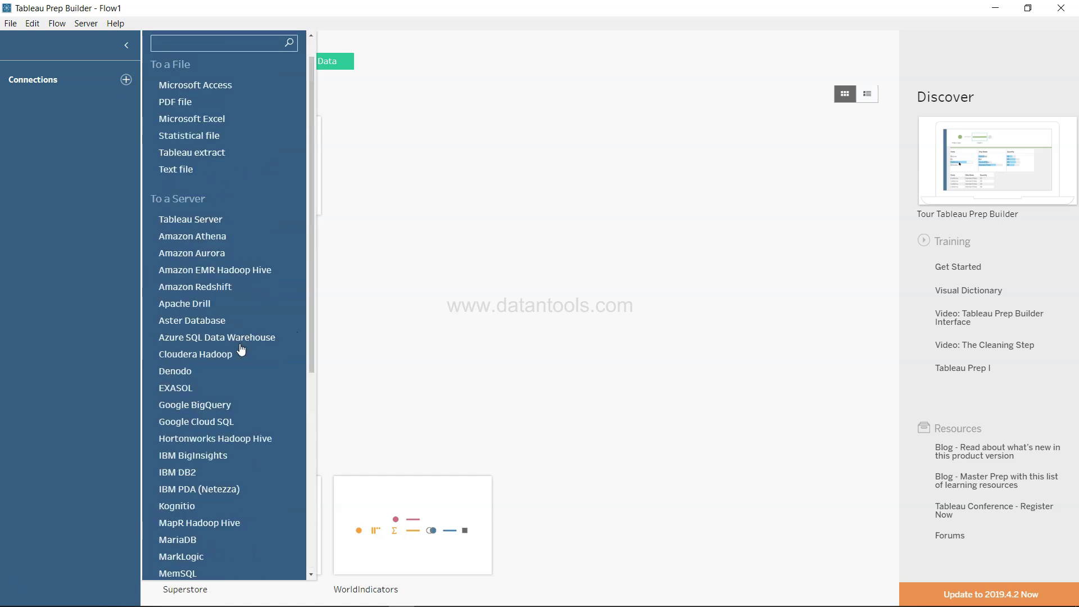
left_click(234, 137)
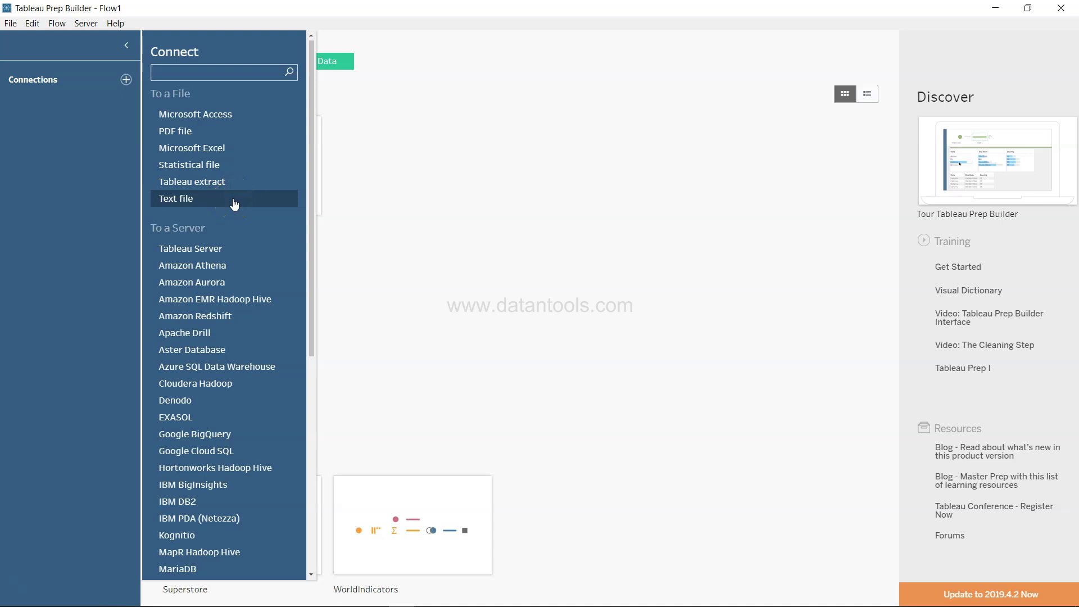
scroll(245, 295, "down", 3)
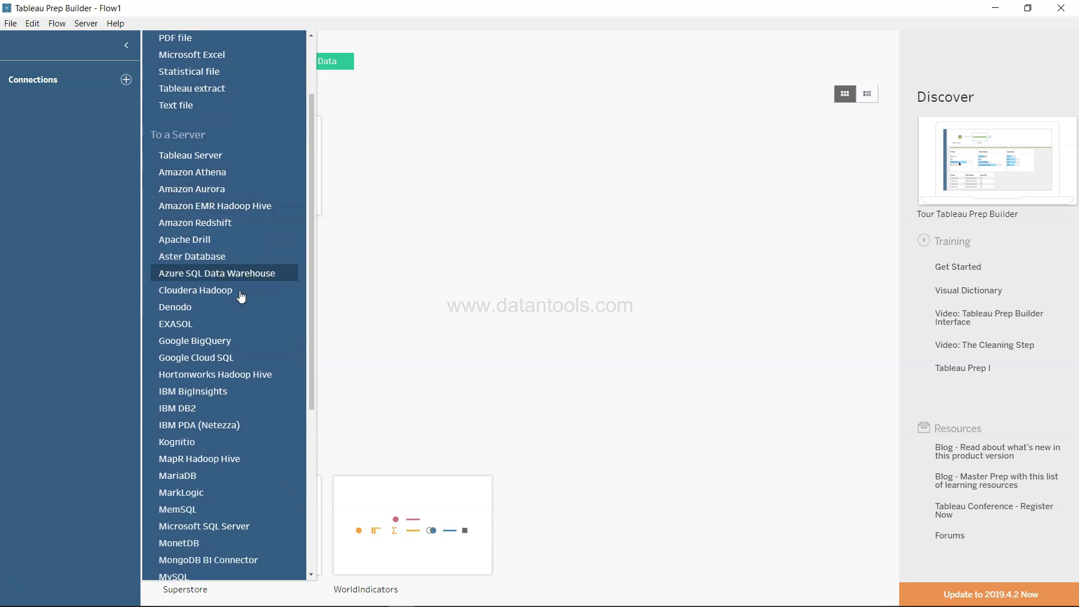
scroll(242, 297, "down", 2)
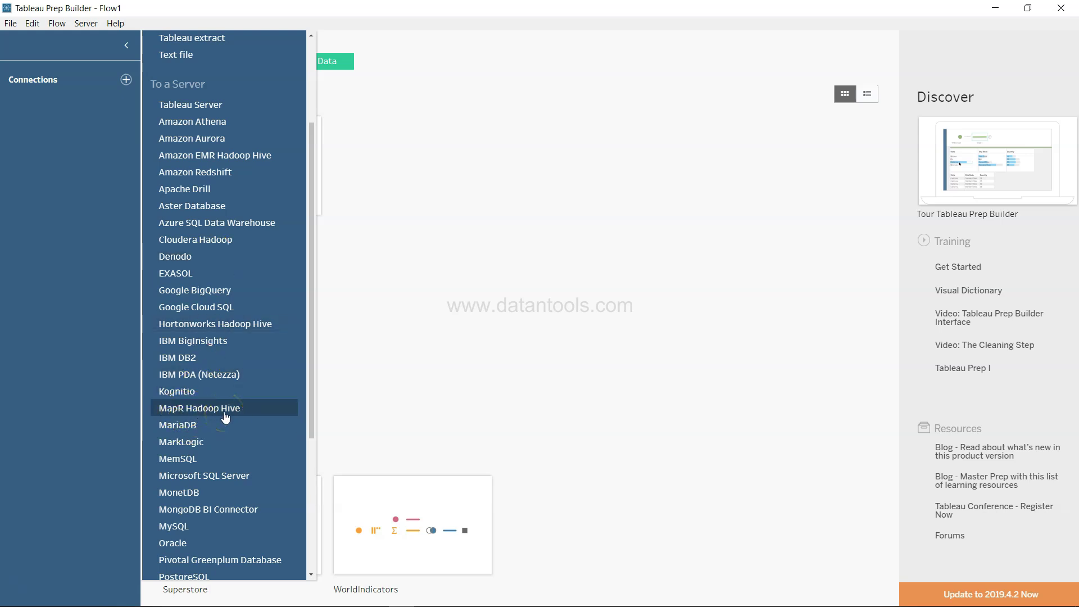
scroll(225, 417, "down", 1)
scroll(225, 417, "down", 3)
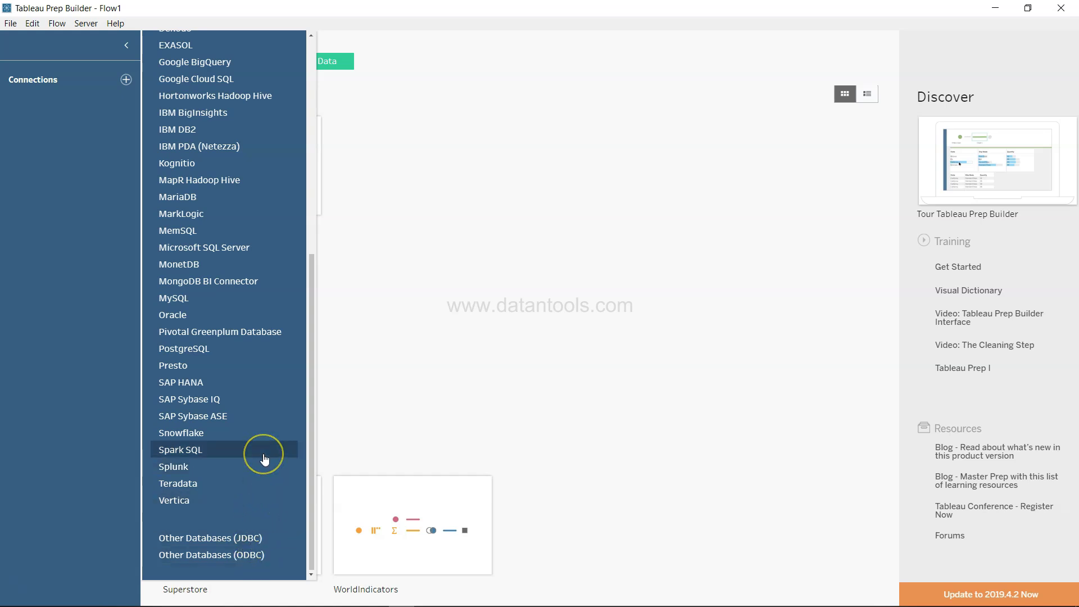
scroll(265, 459, "up", 5)
scroll(265, 459, "up", 2)
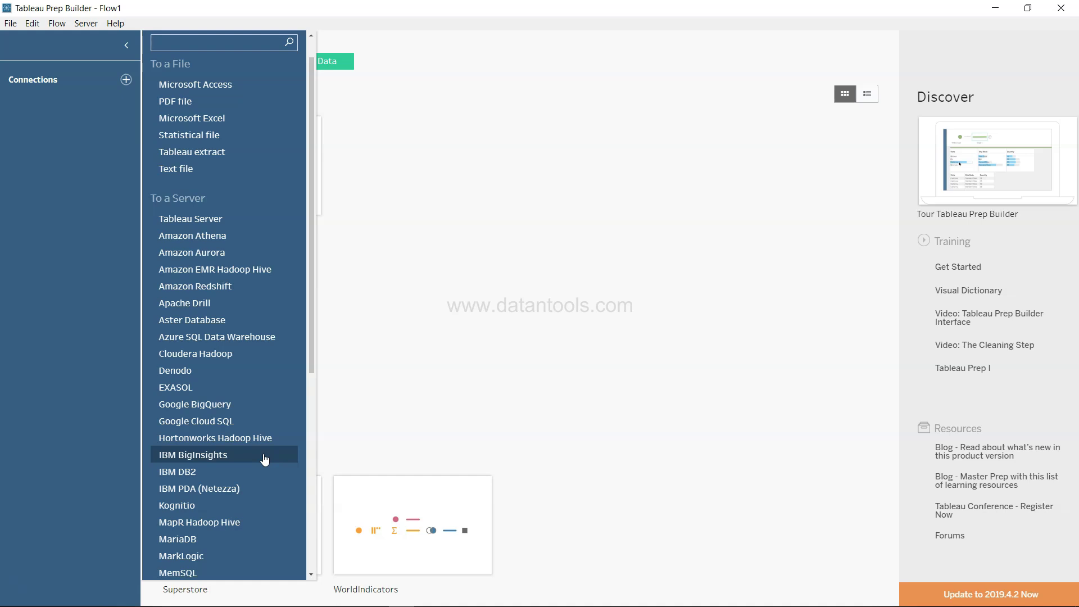
scroll(265, 459, "up", 1)
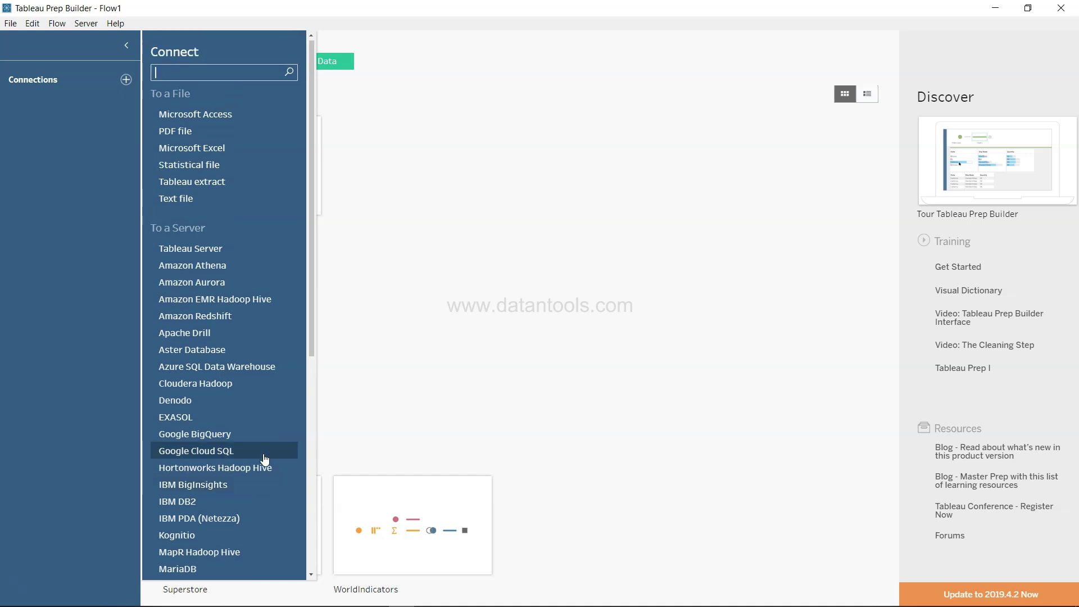
left_click(276, 355)
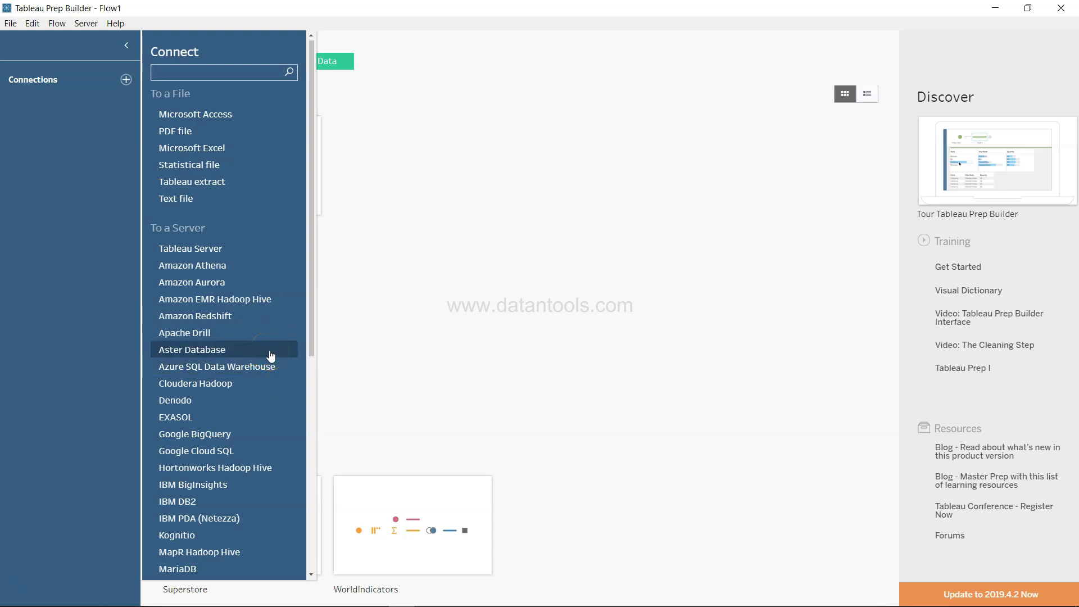
scroll(271, 357, "down", 4)
scroll(271, 356, "up", 4)
scroll(271, 357, "down", 6)
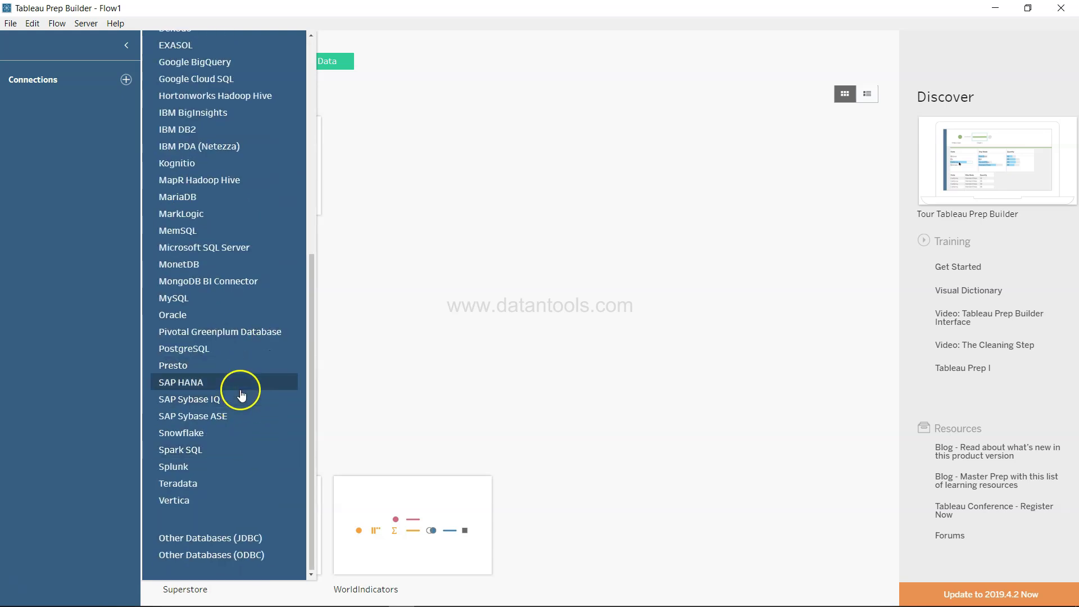
scroll(248, 392, "up", 6)
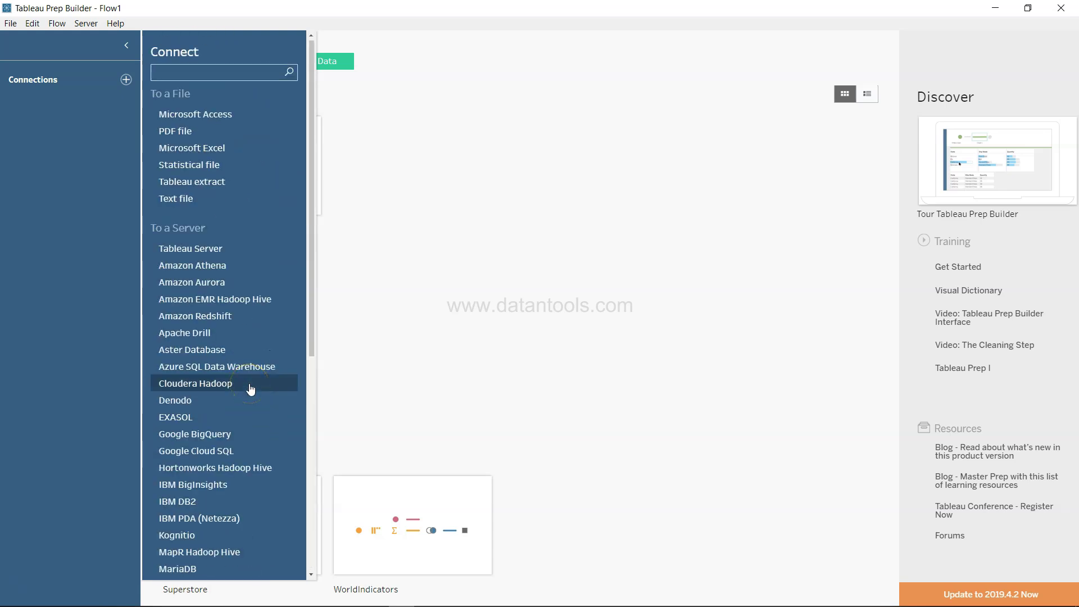
Step: Connect to the text file orders_south_2015 from the Orders South folder
left_click(245, 203)
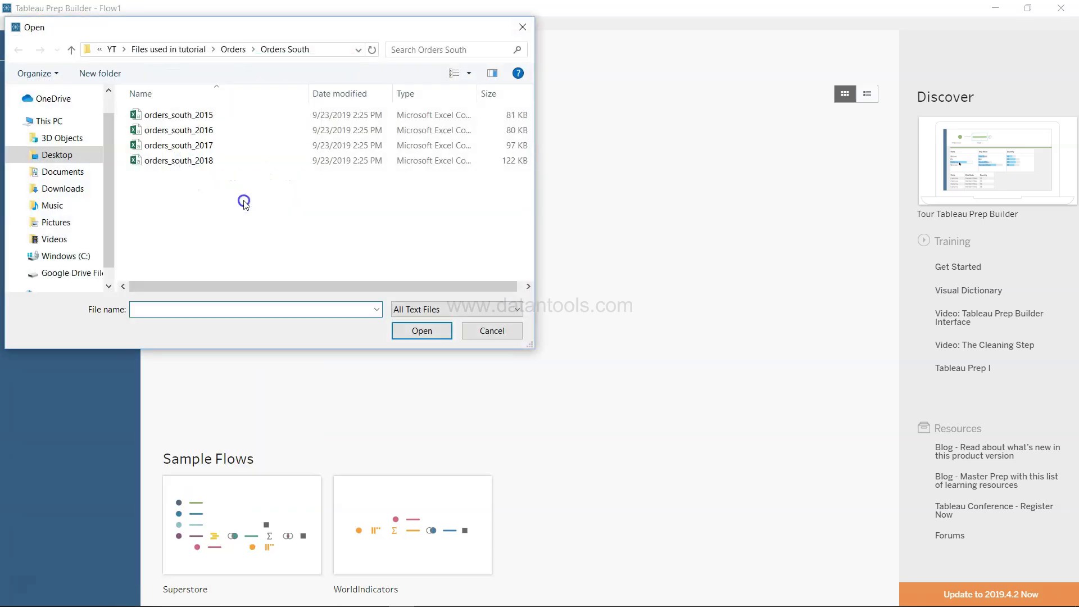
left_click(277, 212)
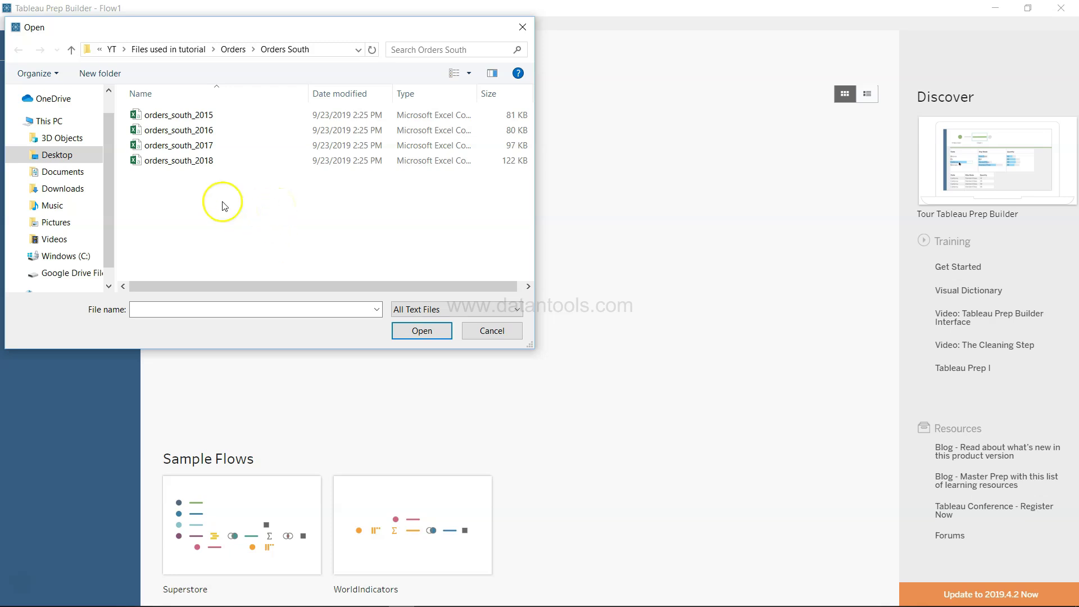
double_click(199, 116)
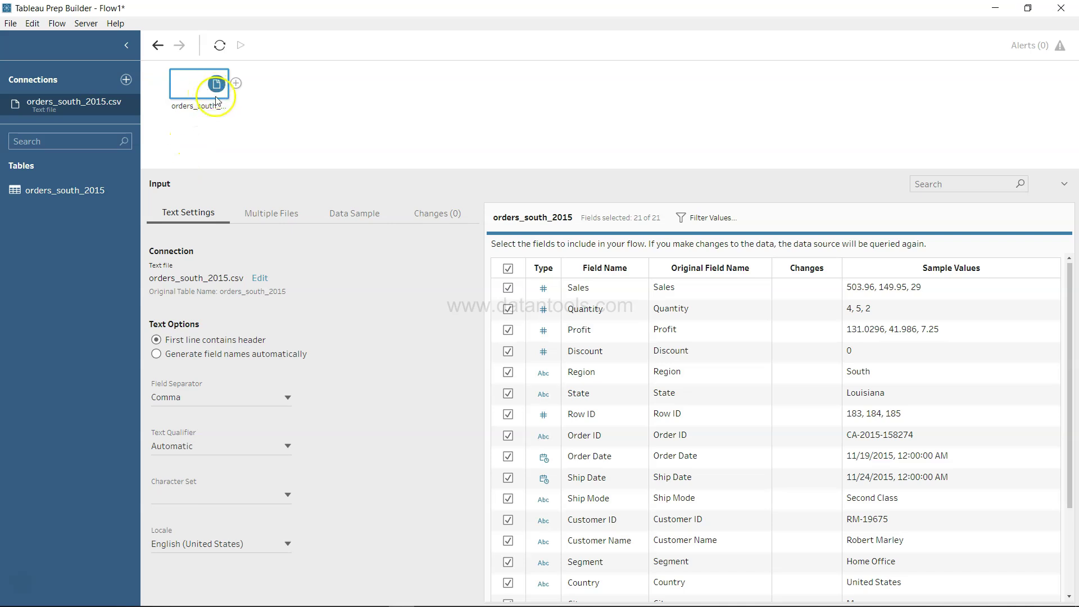
Step: Examine the step types that can be added after the orders_south_2015 input, without adding one
left_click(236, 85)
left_click(235, 86)
left_click(237, 84)
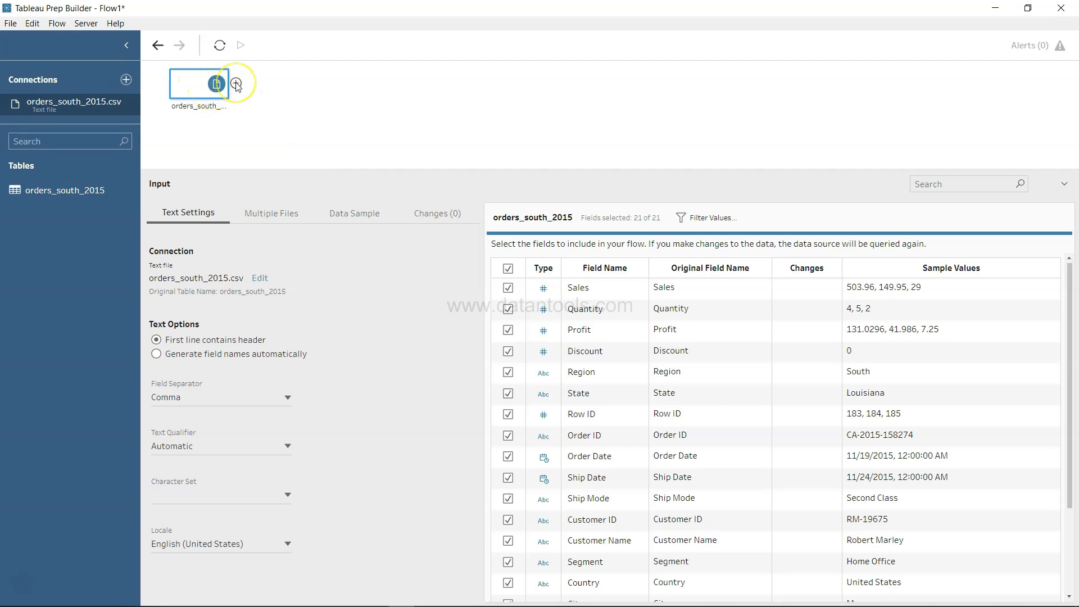
left_click(236, 84)
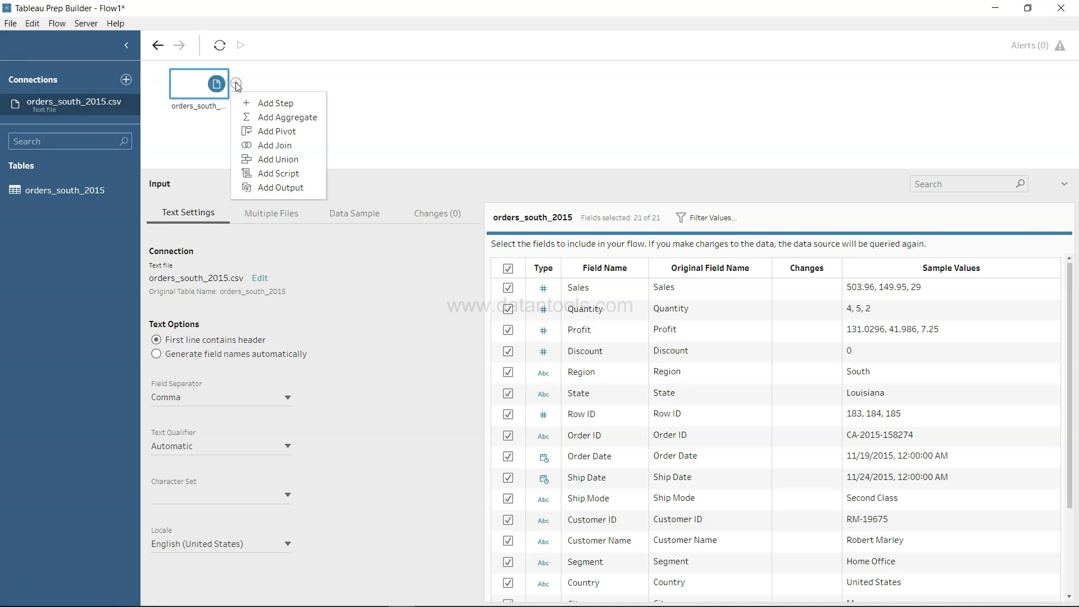
left_click(237, 84)
Step: Select the orders_south_2015 input and set its text options to generate field names automatically
left_click(202, 103)
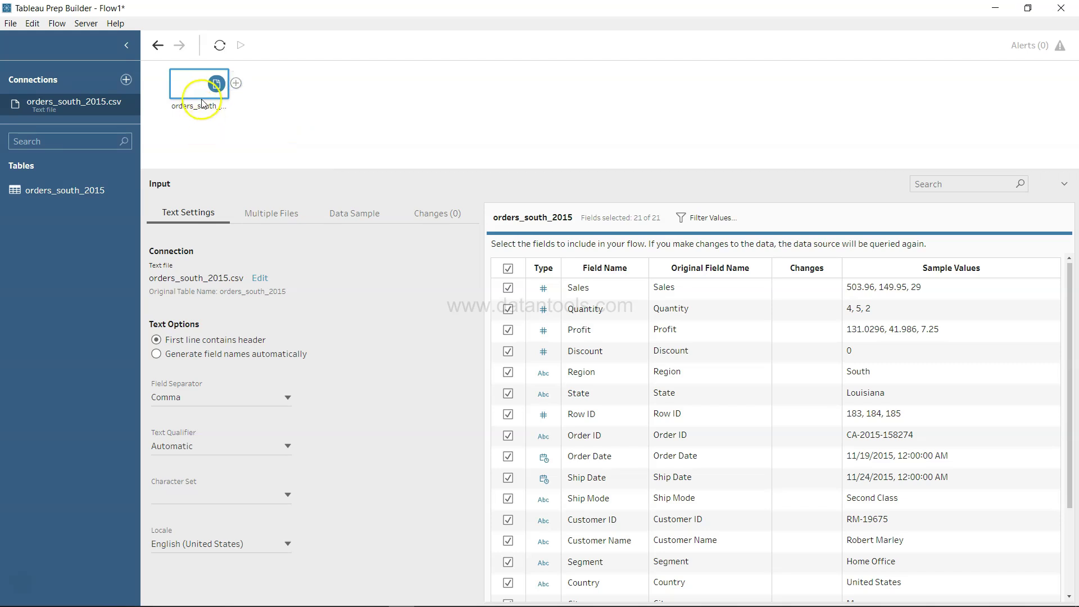
left_click(213, 96)
left_click(188, 360)
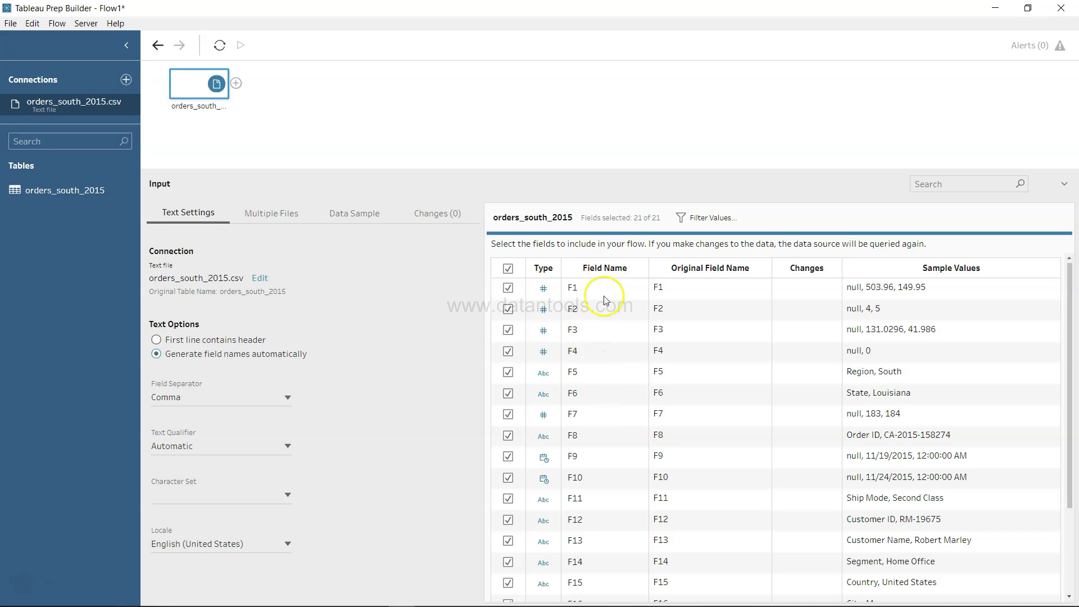
Step: Set the text options of orders_south_2015 so that the first line contains the header
scroll(614, 404, "down", 2)
scroll(614, 405, "up", 2)
left_click(265, 425)
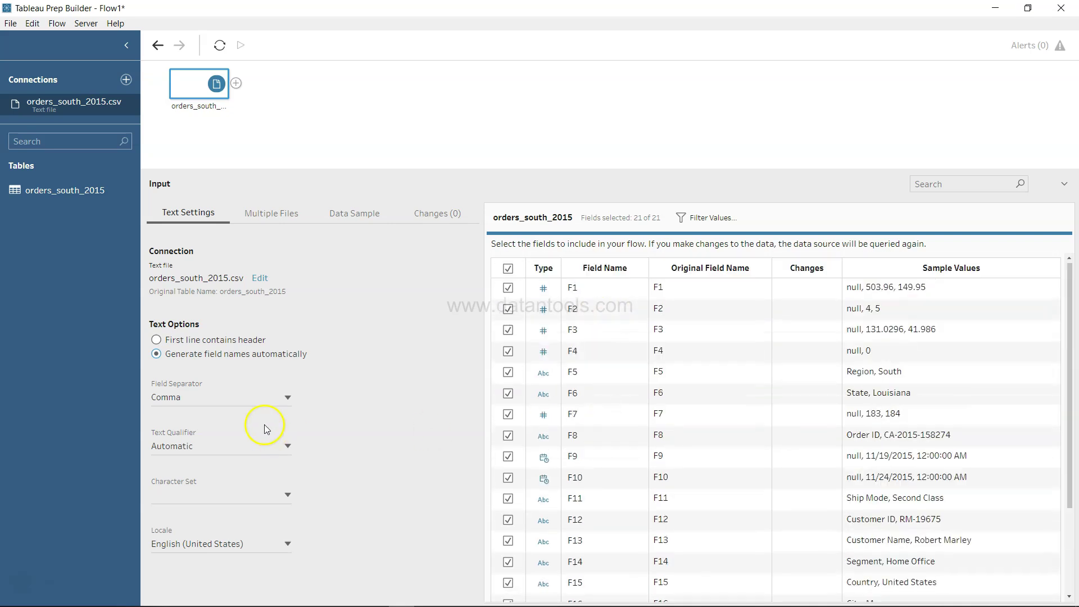
left_click(231, 341)
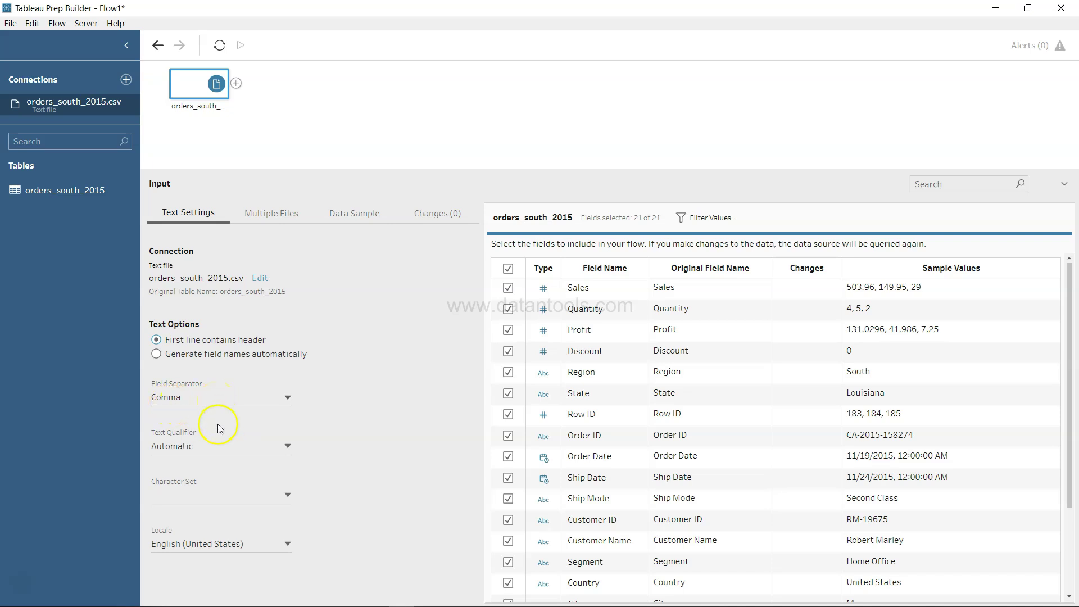
Step: Look through the available character sets and locales for the text file, without changing either setting
left_click(245, 492)
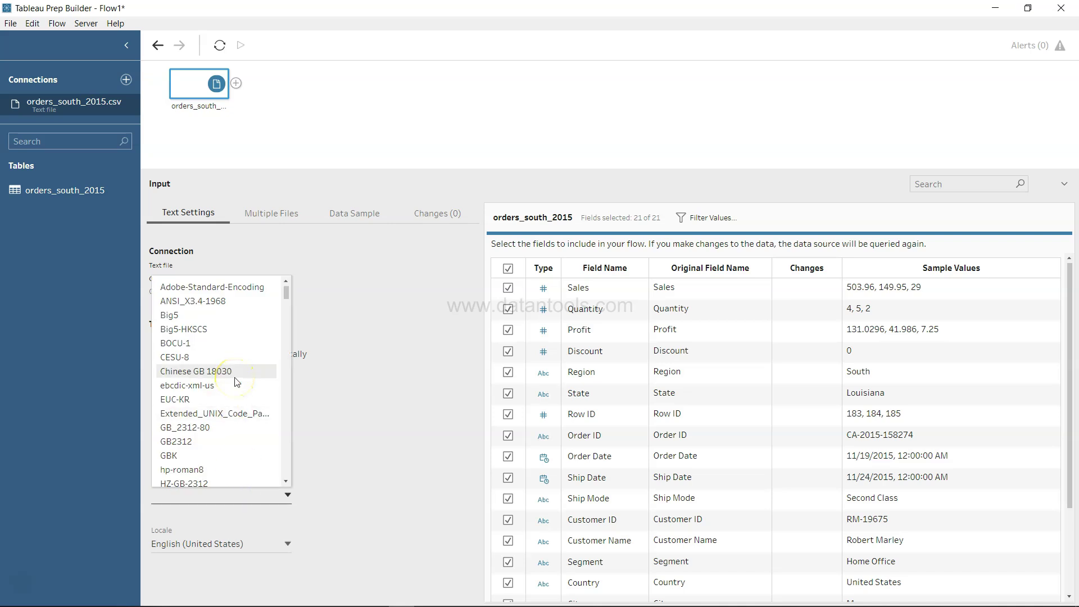
scroll(237, 382, "down", 20)
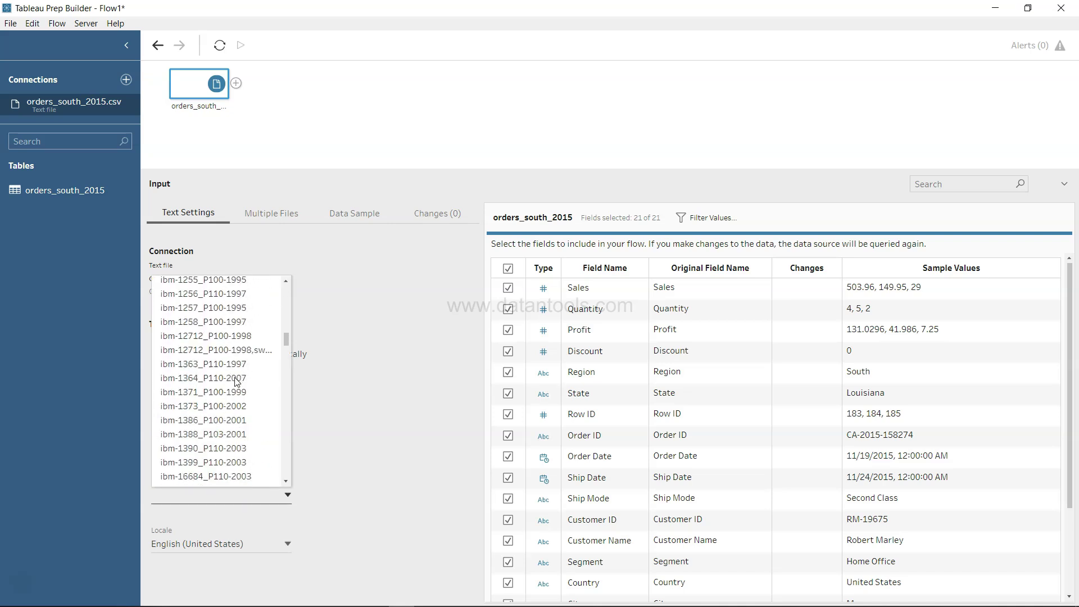
scroll(237, 383, "down", 5)
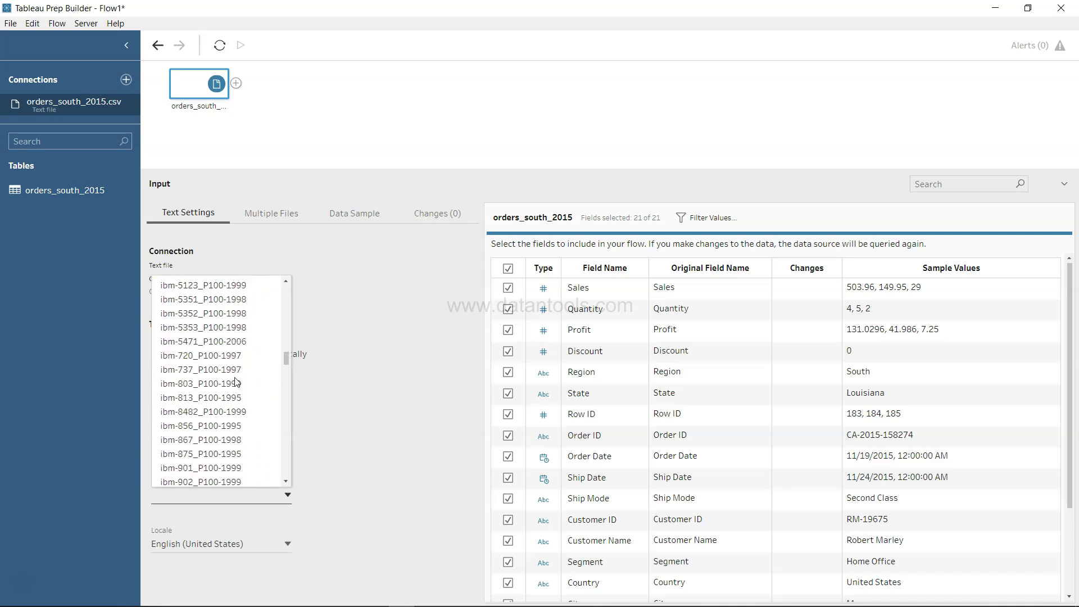
left_click(361, 468)
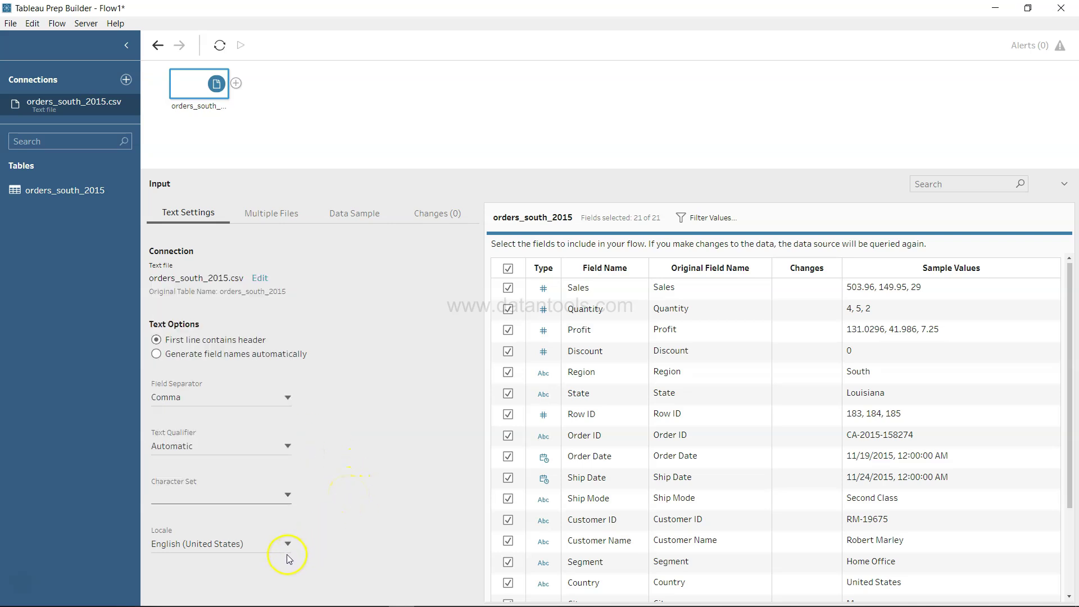
left_click(221, 551)
left_click(356, 531)
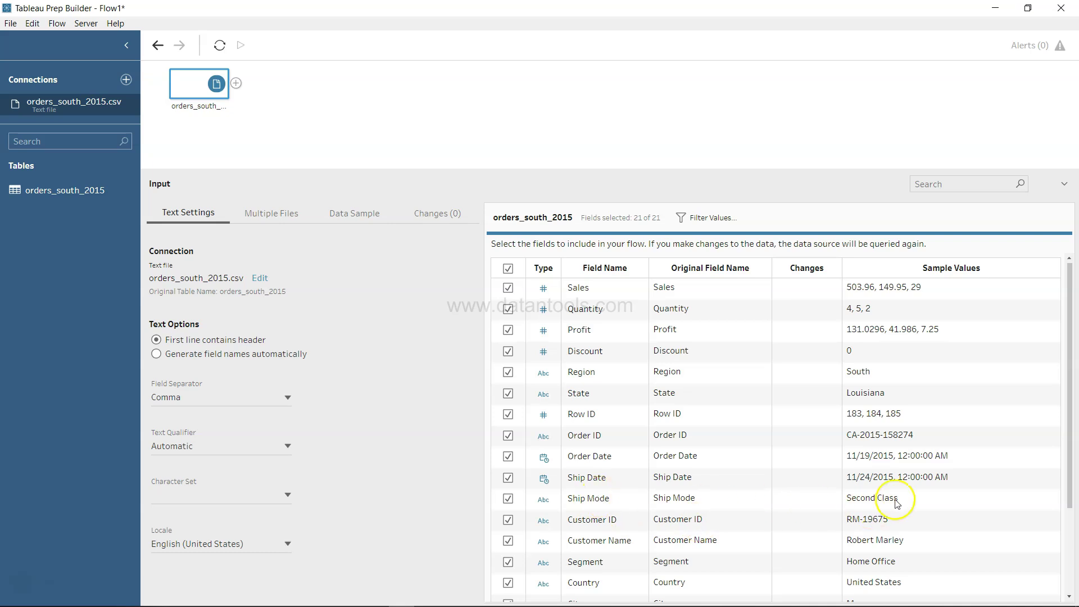
Step: Review the field list, exclude the Region field from the flow and include it again
scroll(754, 534, "down", 3)
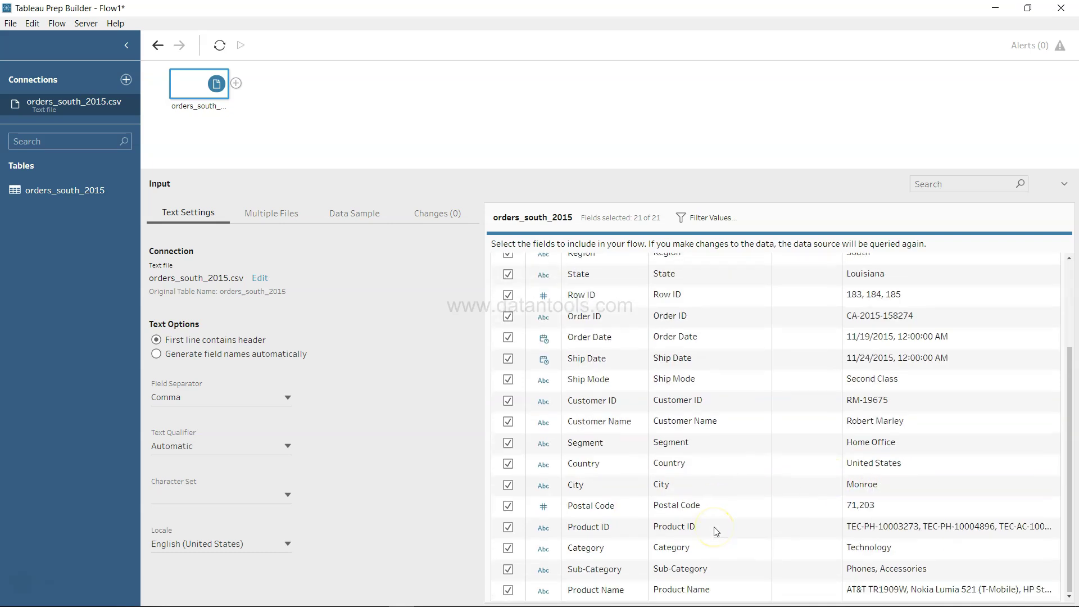
scroll(716, 531, "up", 3)
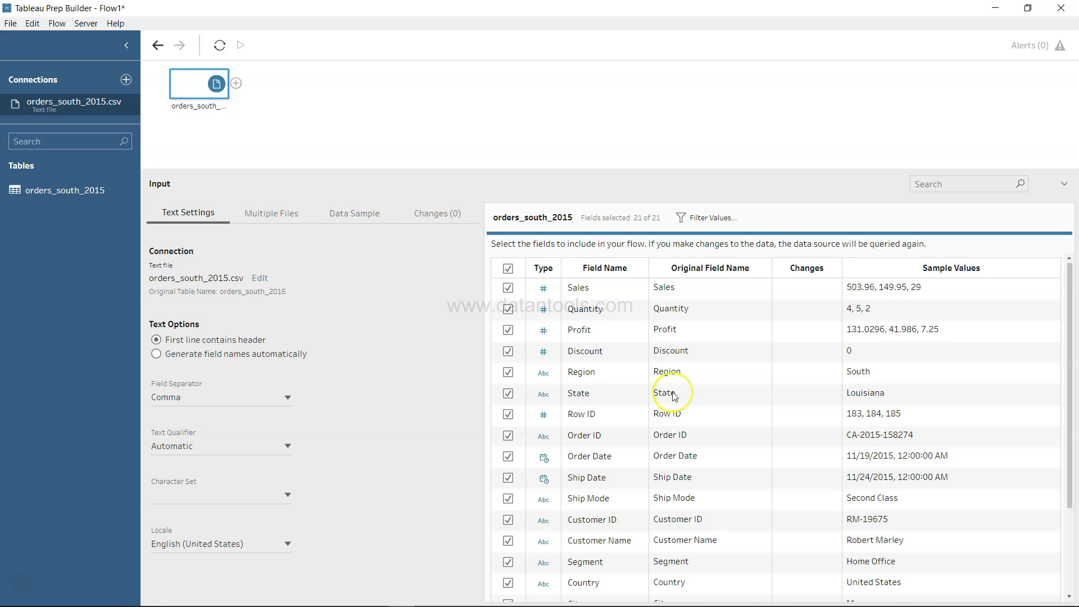
left_click(508, 373)
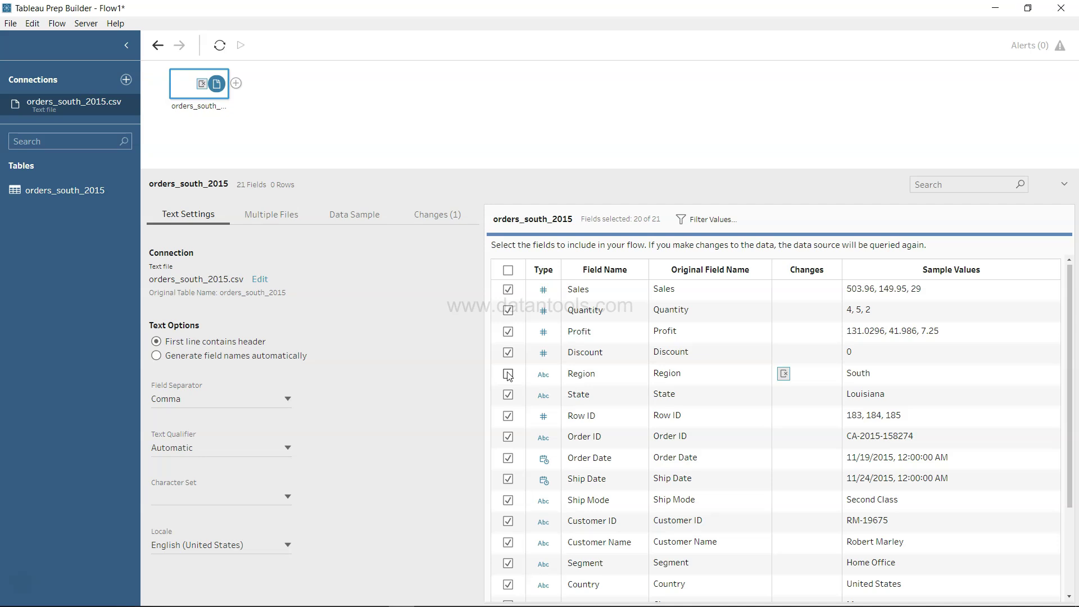
left_click(508, 375)
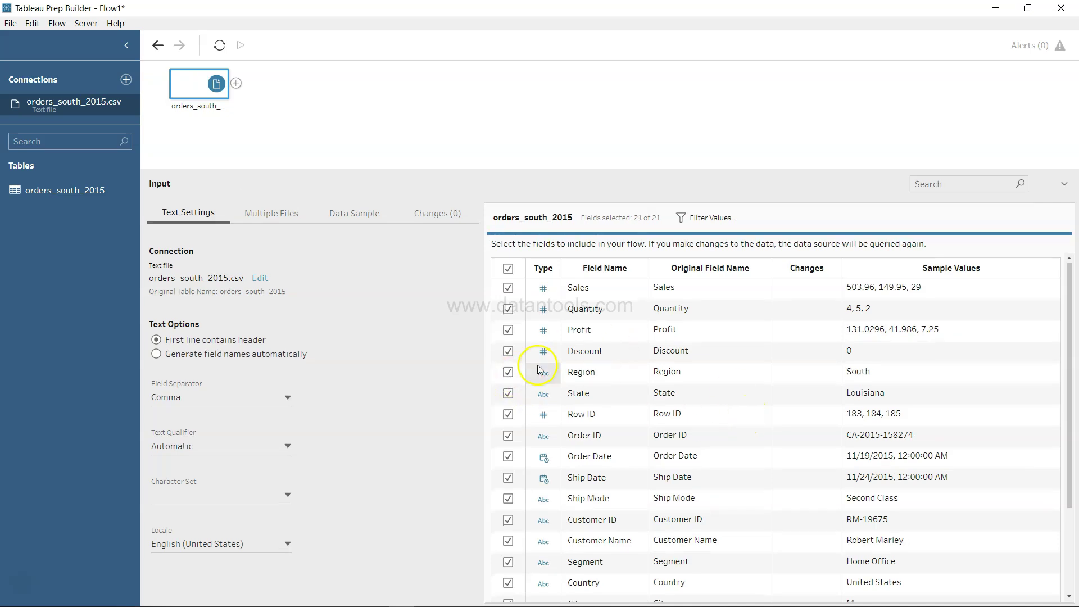
Step: Examine the data types of the input fields and the type options offered for Sales, keeping its type and name
scroll(531, 448, "down", 3)
scroll(531, 449, "up", 3)
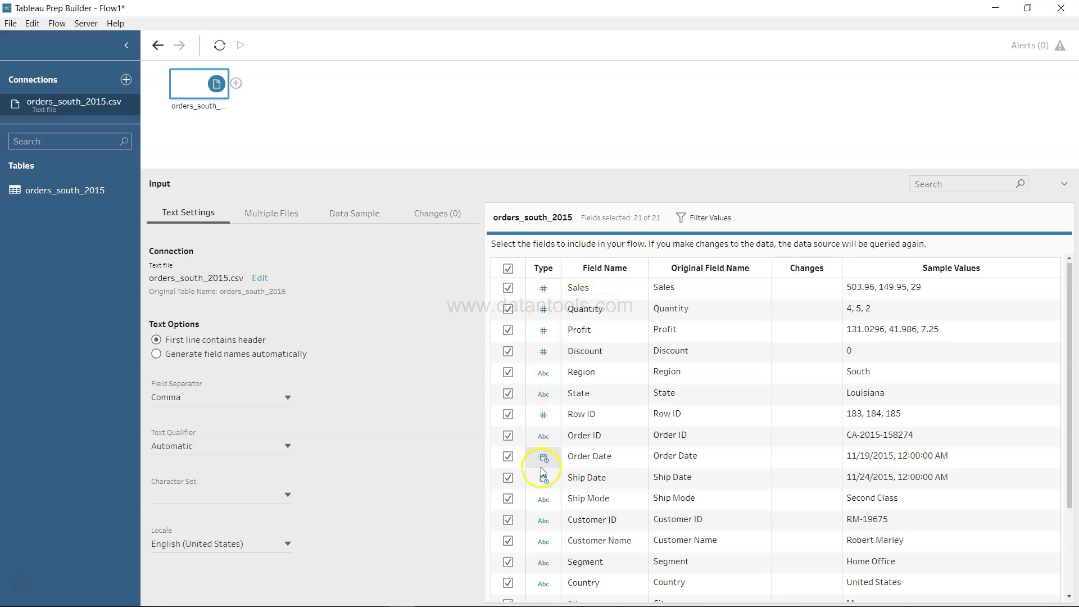
scroll(541, 467, "down", 3)
scroll(542, 427, "up", 3)
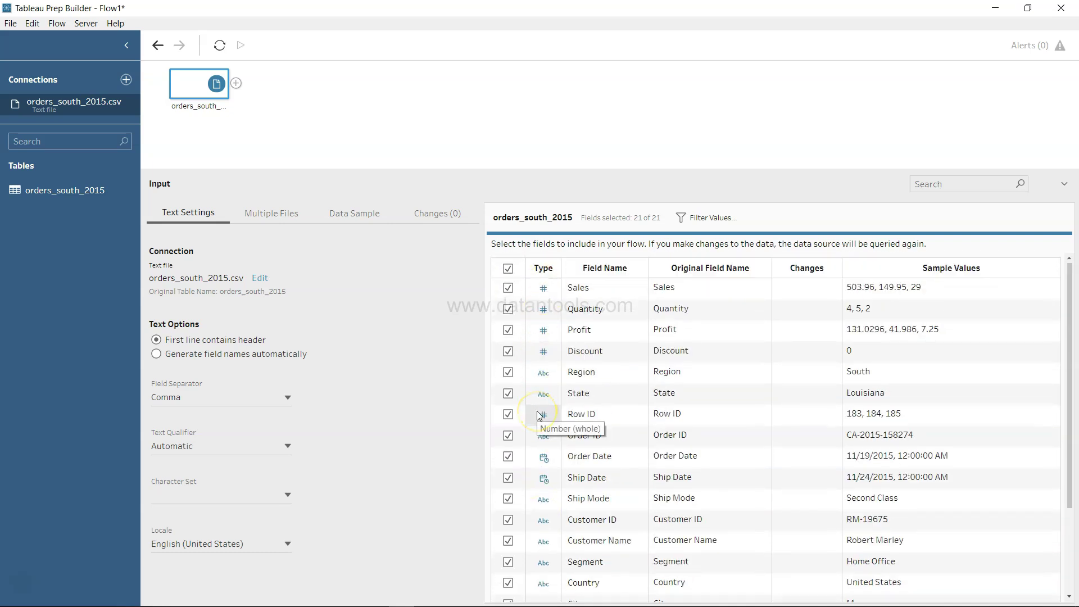
left_click(542, 295)
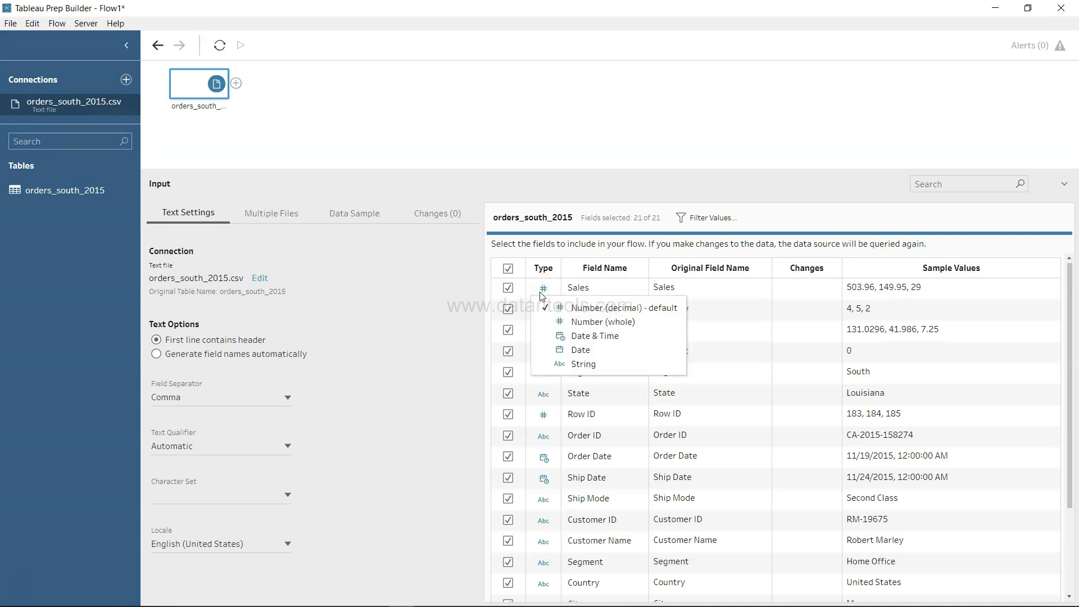
left_click(600, 350)
left_click(597, 351)
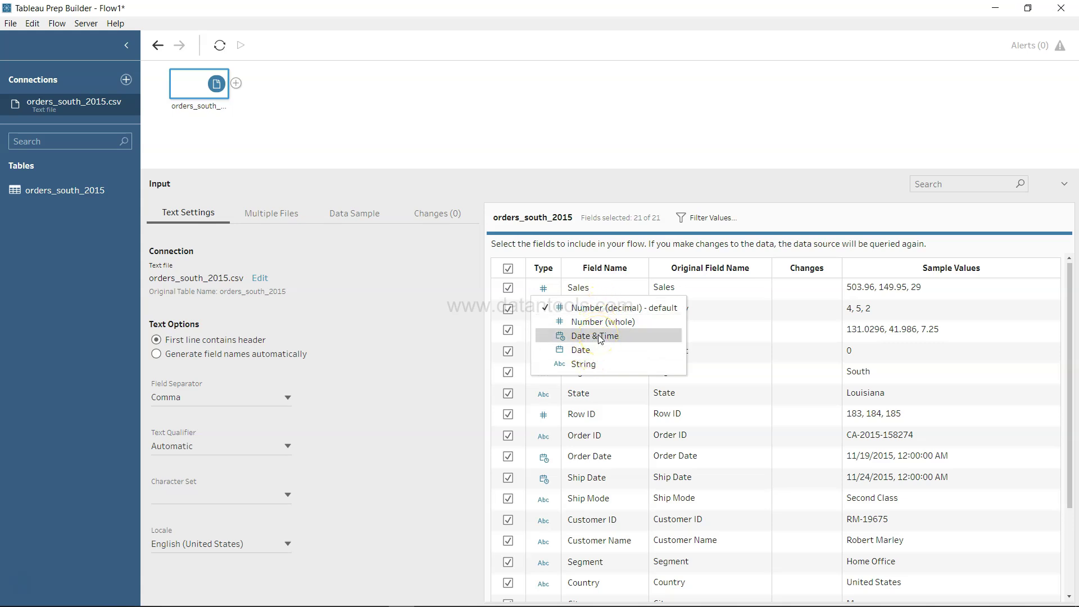
left_click(617, 278)
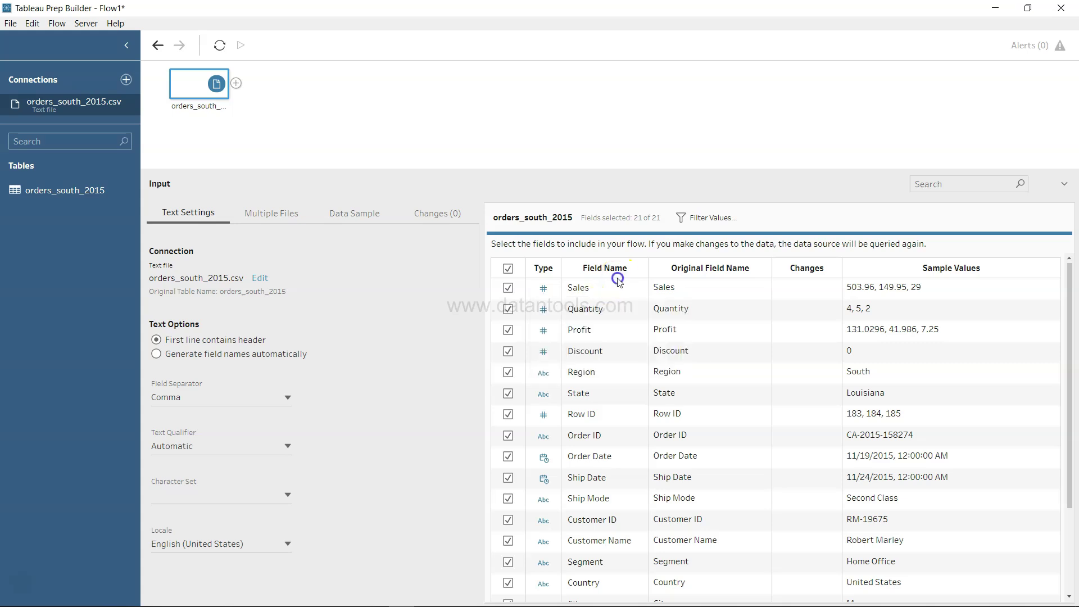
left_click(586, 287)
left_click(587, 290)
Step: Add an input filter with the calculation [Ship Mode] = 'First Class', and save it
left_click(719, 219)
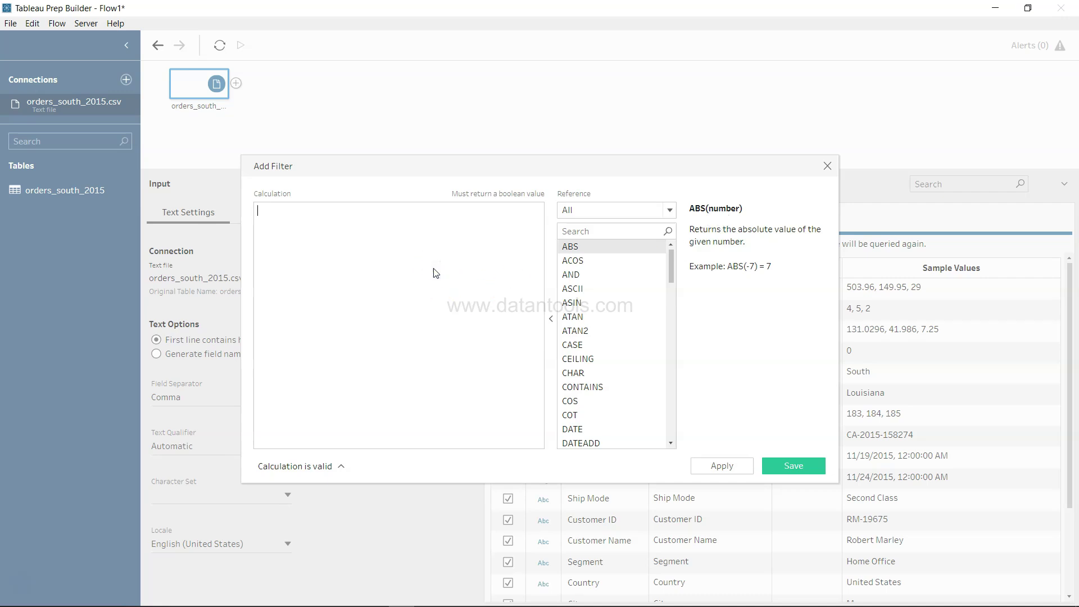
type("shi")
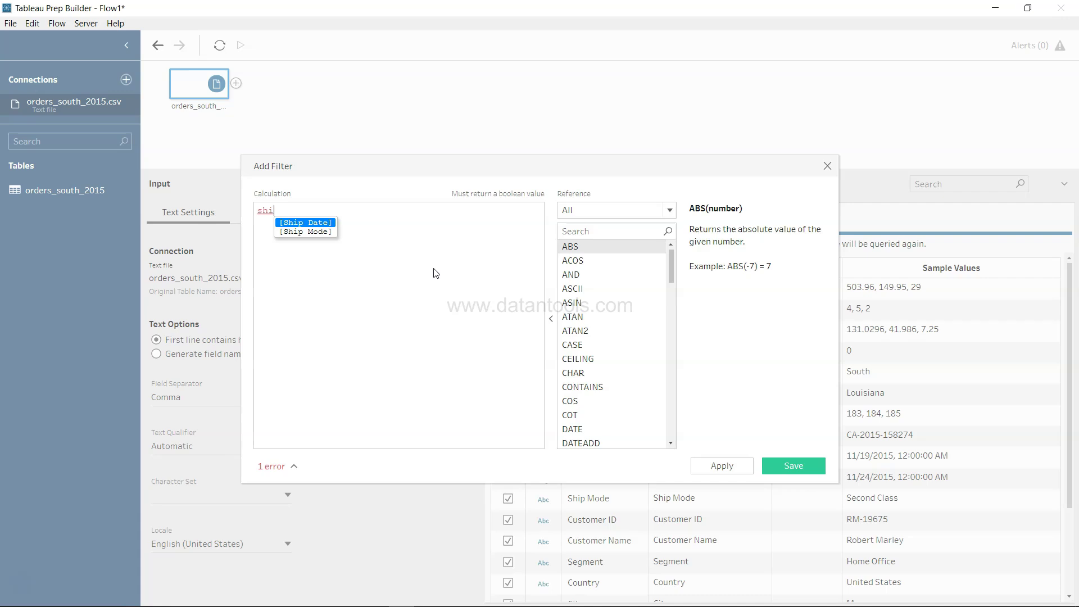
key("Down")
key("Return")
type("= 'Fir")
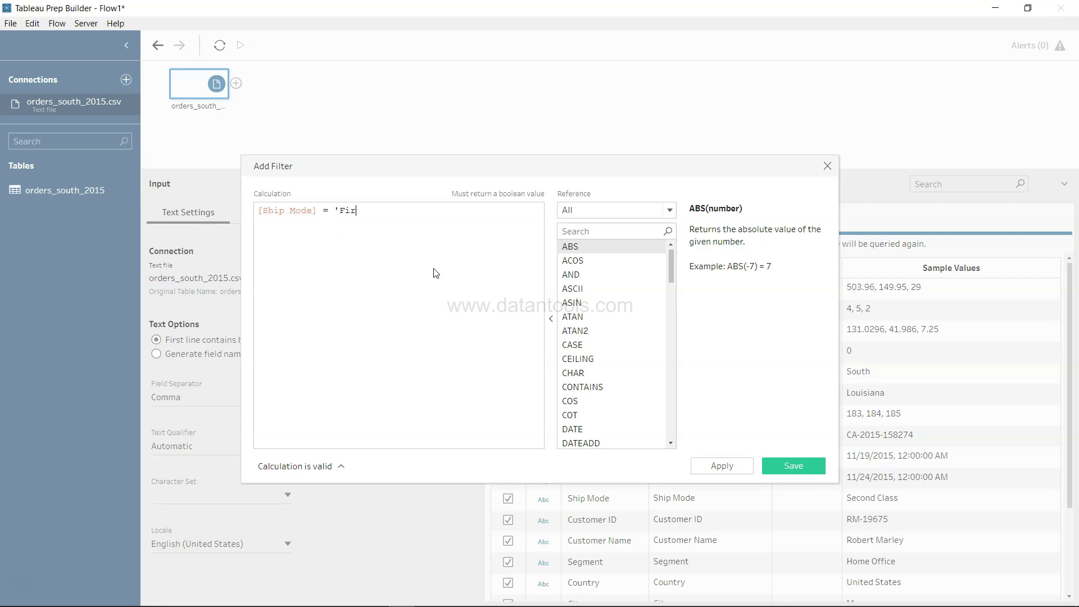
type("st Class'")
left_click(724, 466)
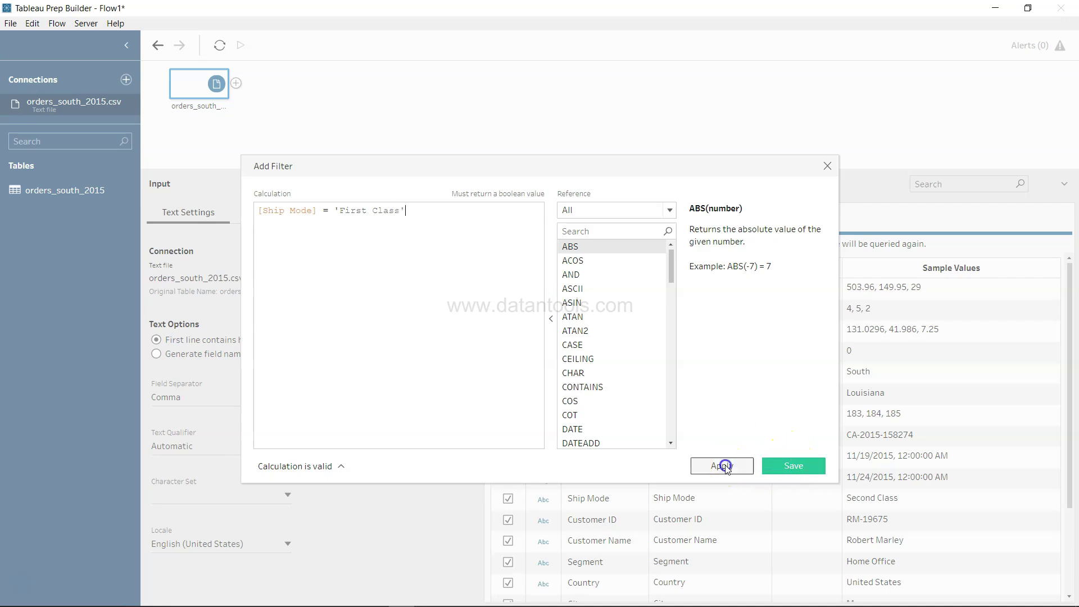
left_click(791, 465)
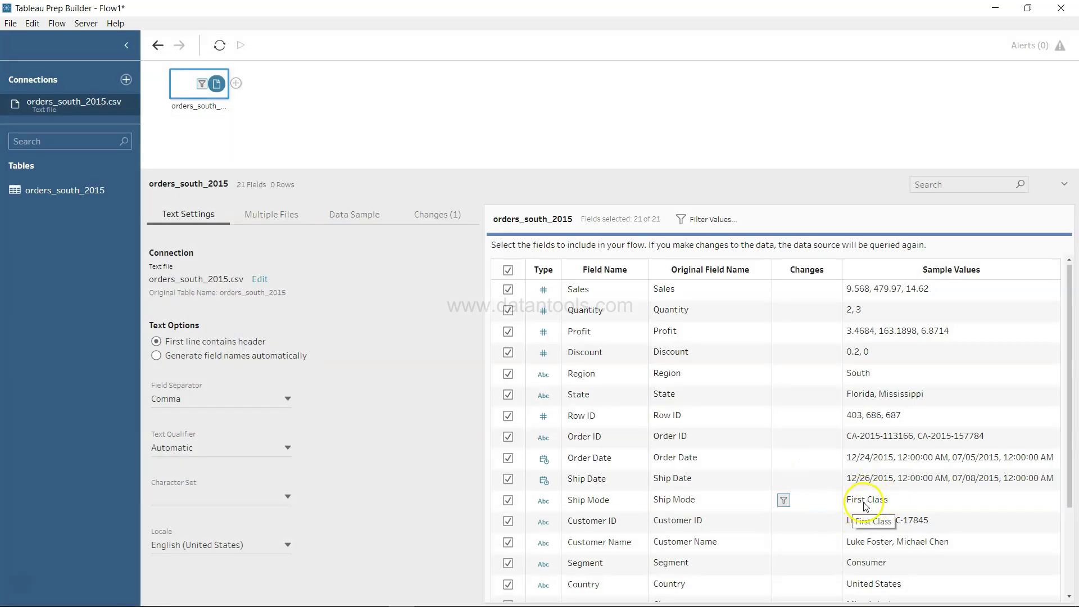
Step: Remove the filter from the Ship Mode field
mouse_move(784, 502)
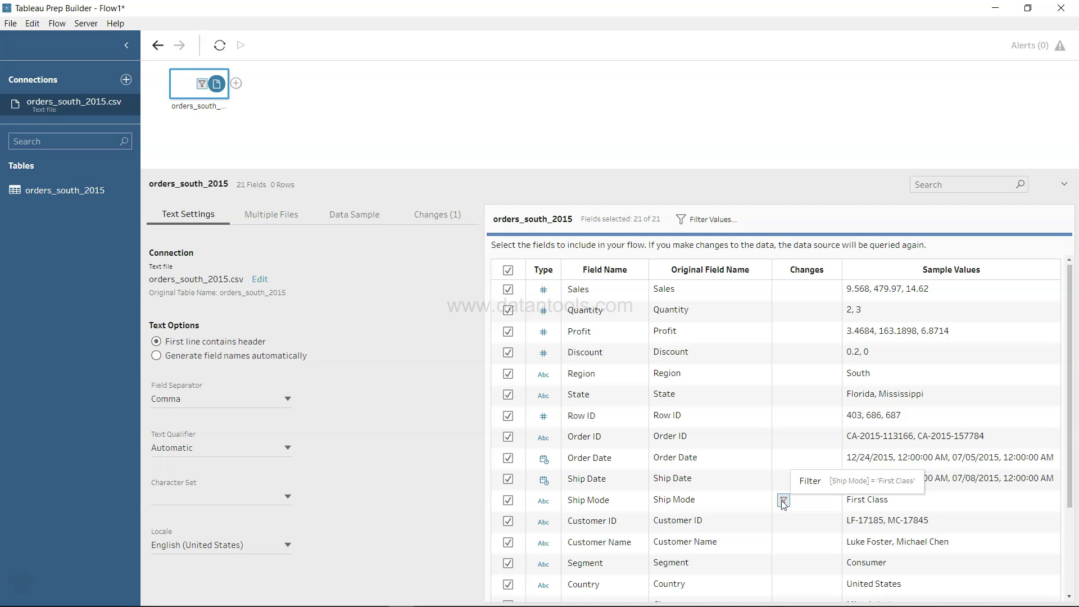
left_click(783, 500)
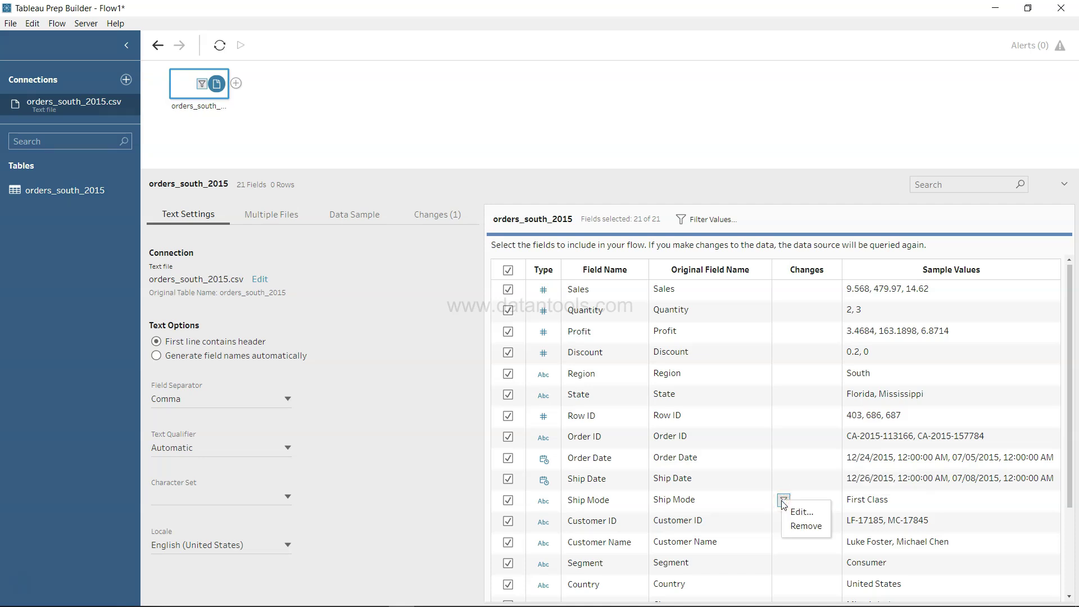
left_click(808, 529)
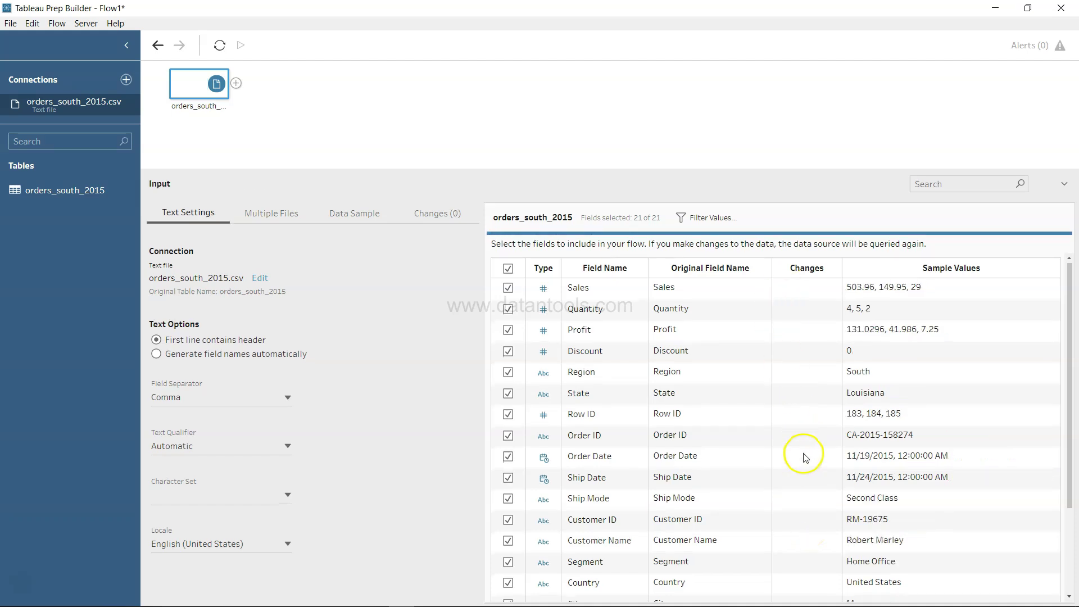
Step: Review the blank filter calculation editor for the input, and close it without adding a filter
left_click(725, 219)
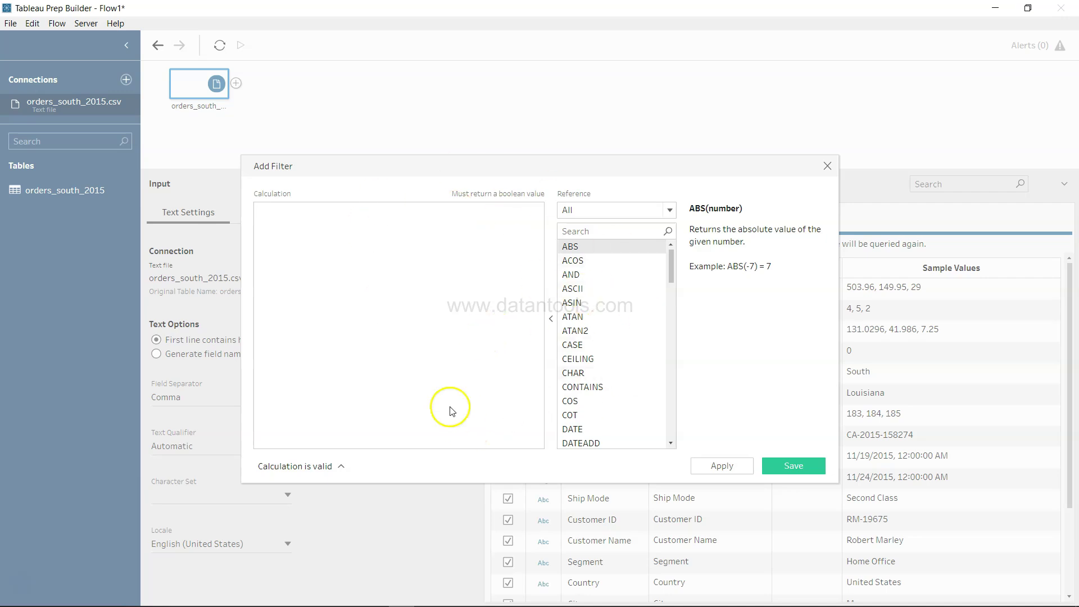
left_click(440, 357)
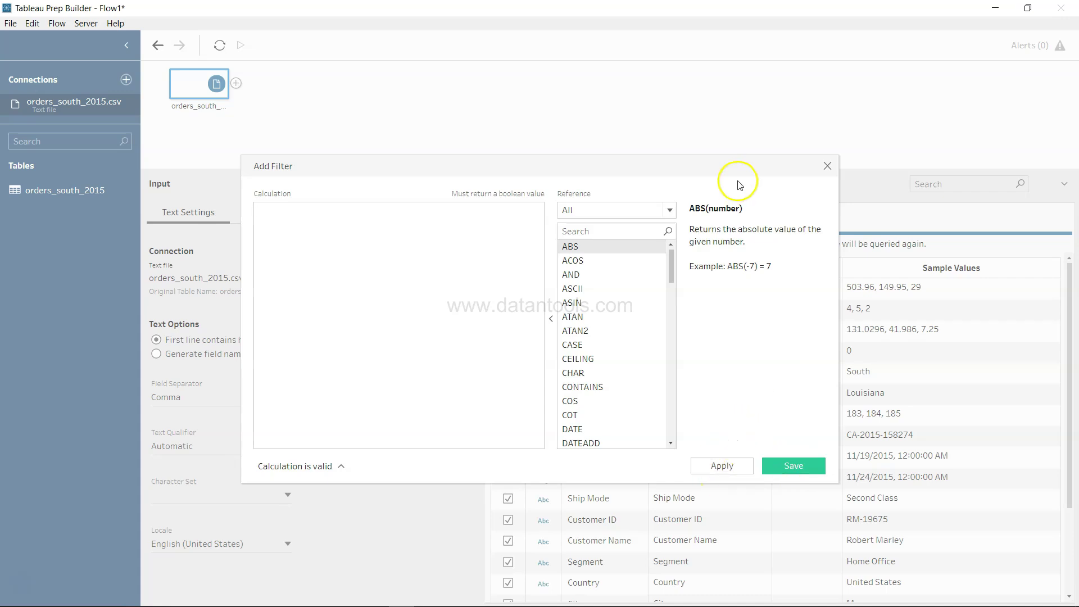
left_click(828, 167)
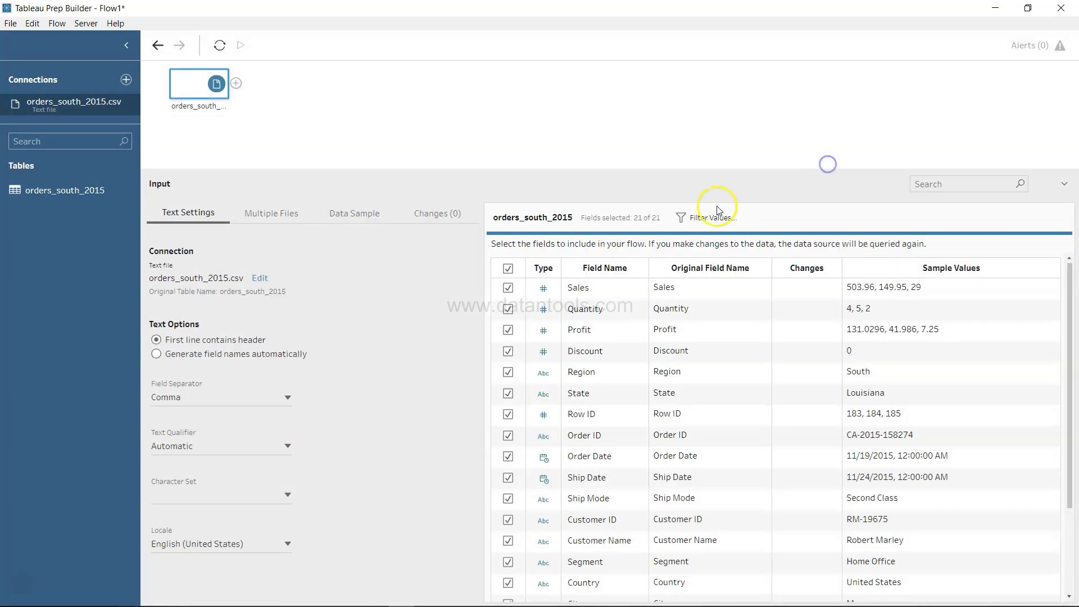
Step: Switch the input from a single table to a wildcard union of the Orders South folder, and review the included files
left_click(279, 217)
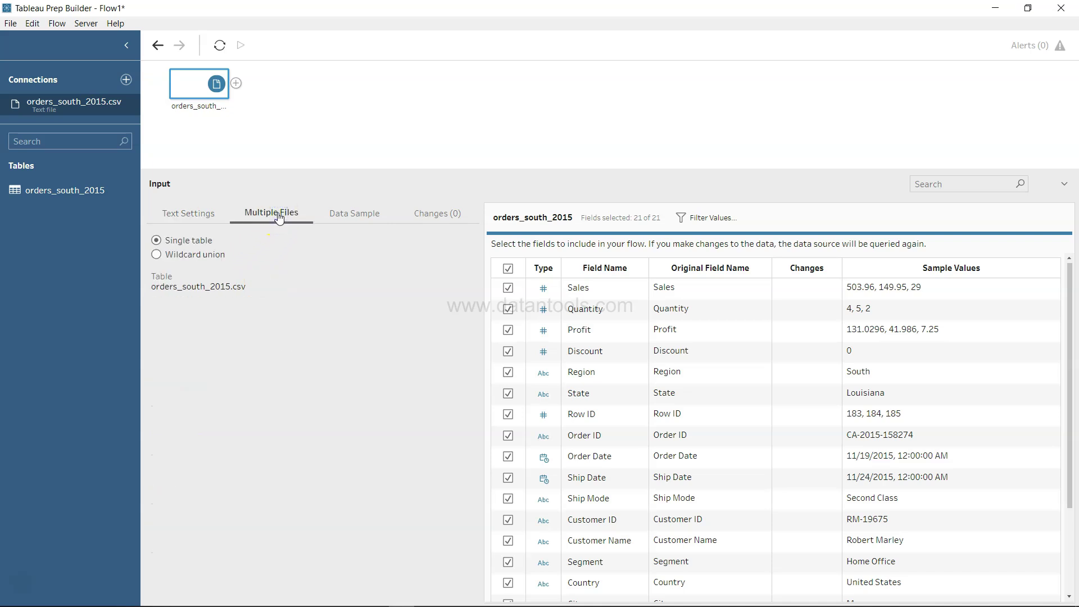
left_click(201, 251)
left_click(161, 259)
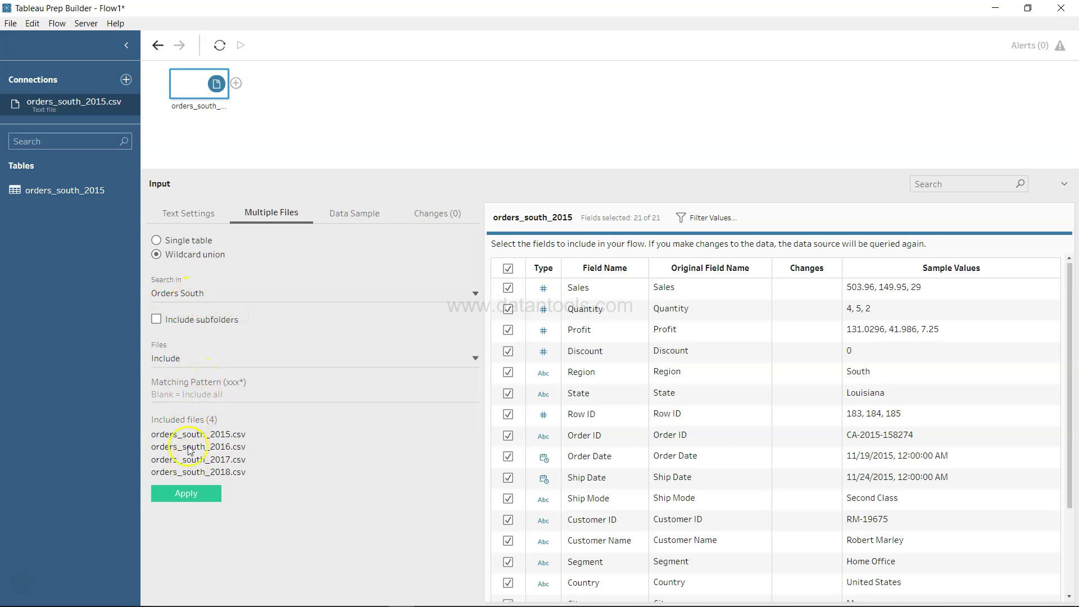
left_click(227, 447)
left_click(227, 458)
left_click(230, 470)
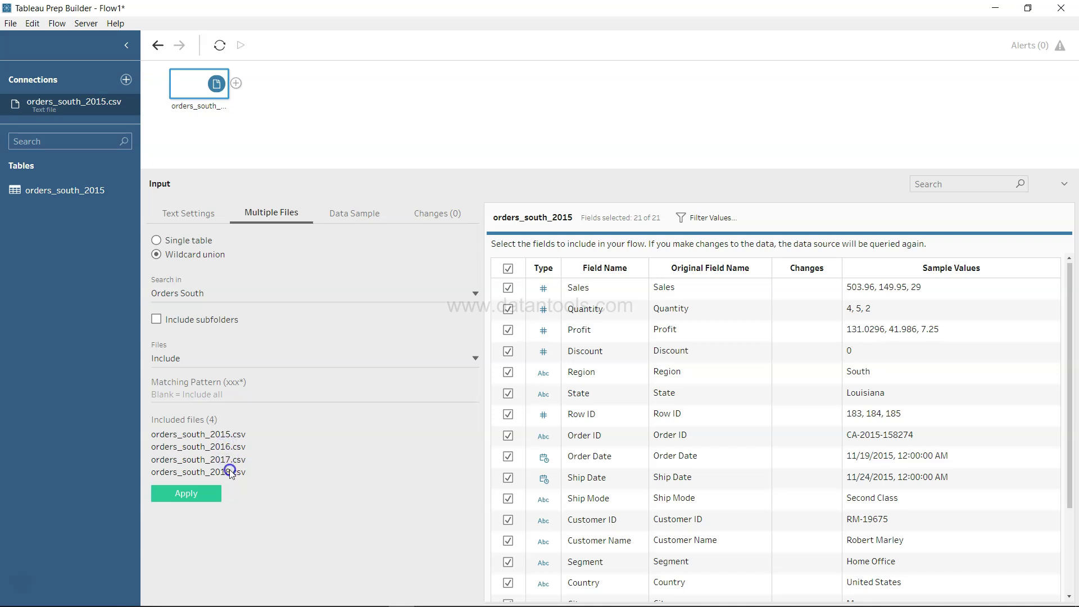
Step: Try the matching patterns orders* and abc* to see which files the wildcard union includes
left_click(218, 396)
type("orders*")
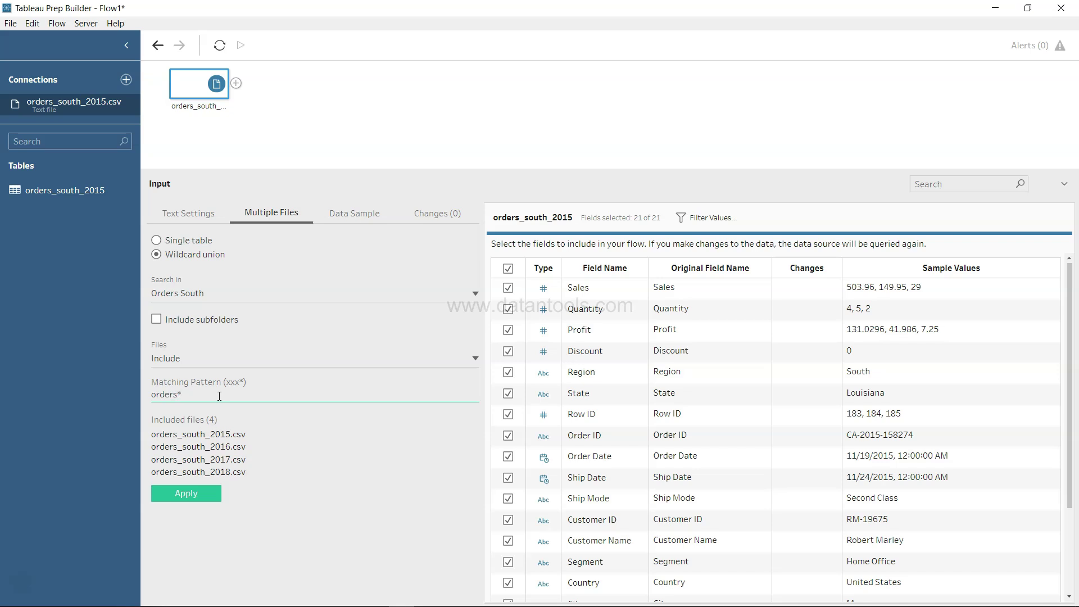
left_click(212, 493)
key("ctrl+a")
type("abc")
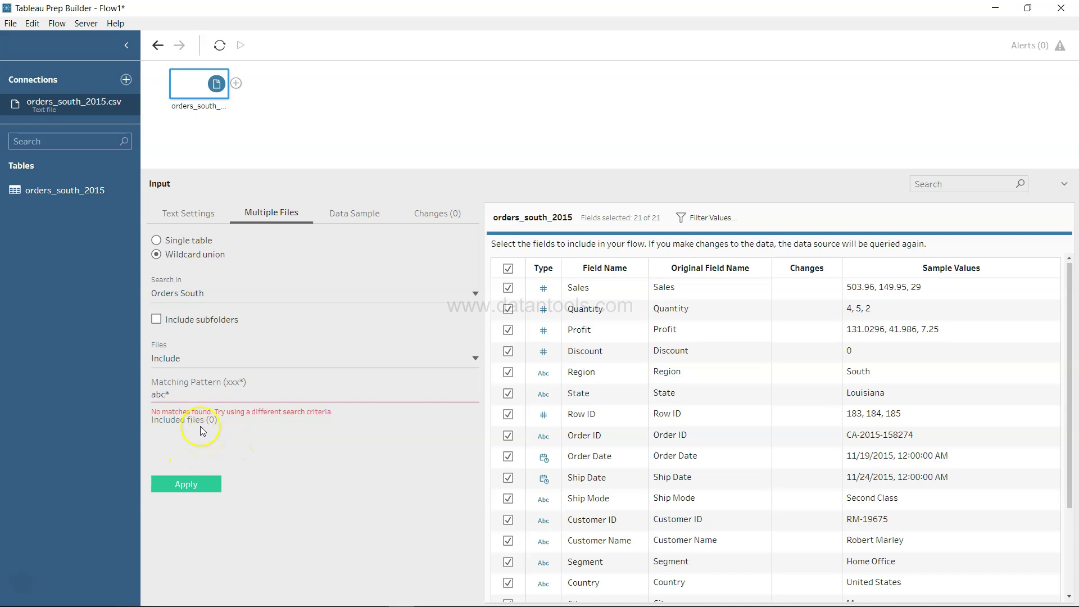
Step: Set the wildcard union's matching pattern to orders* and apply it
left_click(159, 393)
double_click(174, 391)
type("orders*")
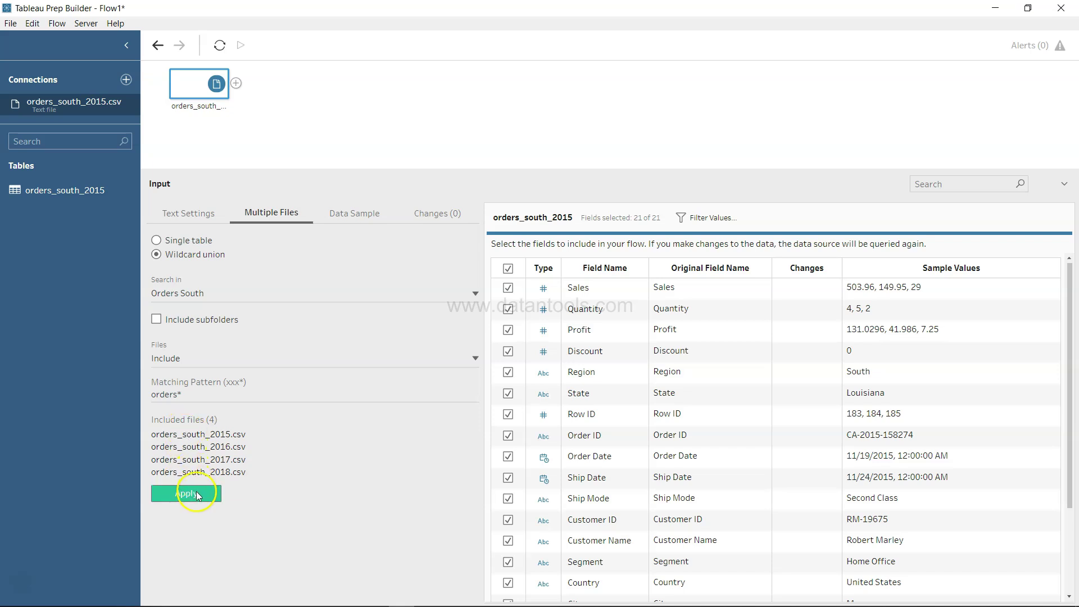
left_click(196, 496)
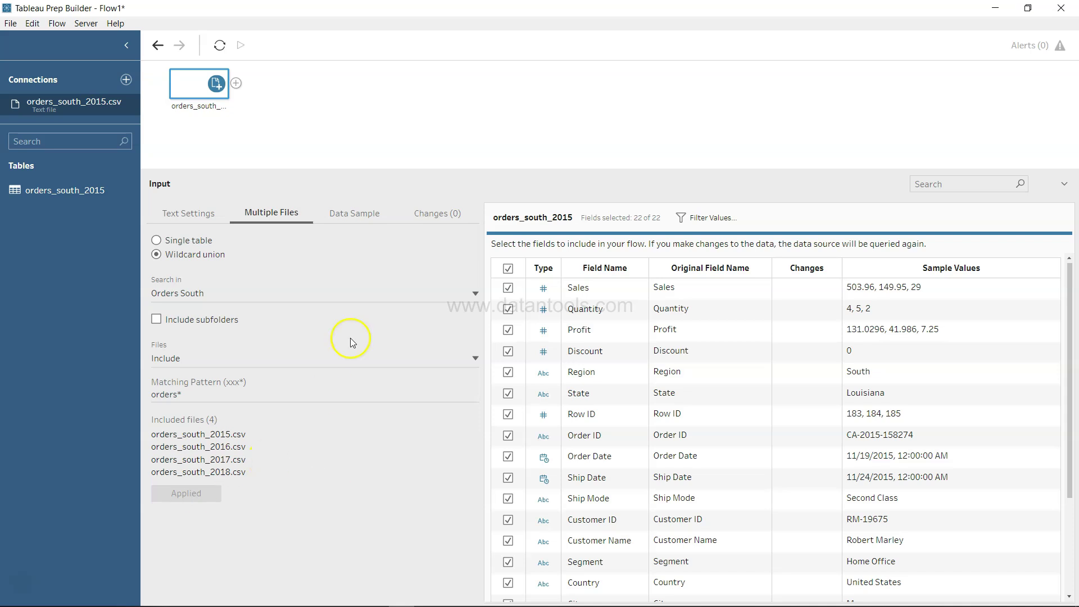
Step: Try the fixed number of rows and random sample options for the input's data sample, and restore the default amount with quick select
left_click(356, 216)
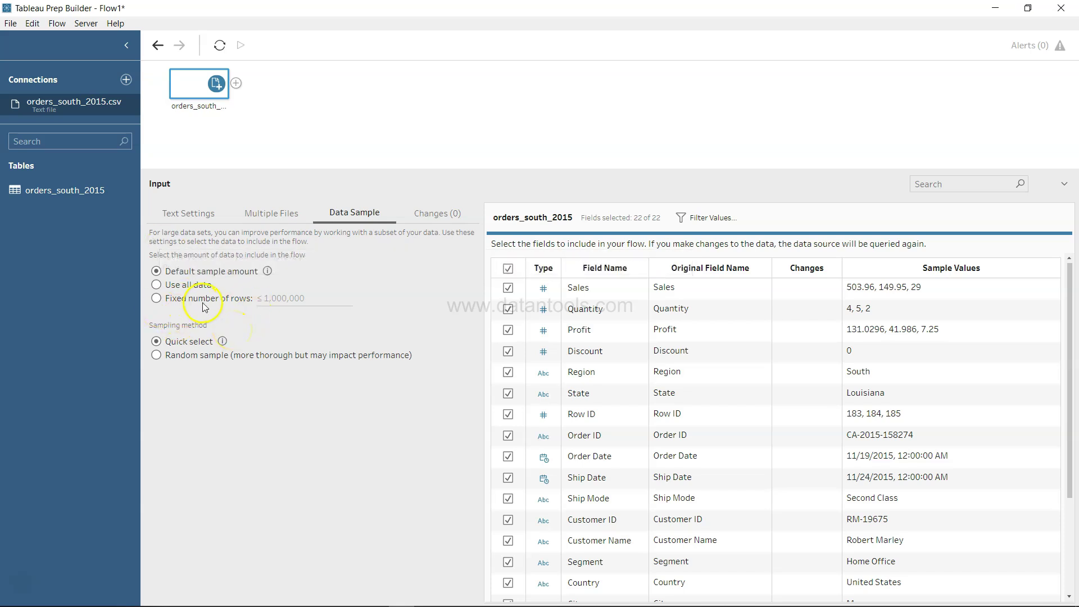
left_click(157, 299)
left_click(271, 300)
left_click(281, 320)
left_click(183, 356)
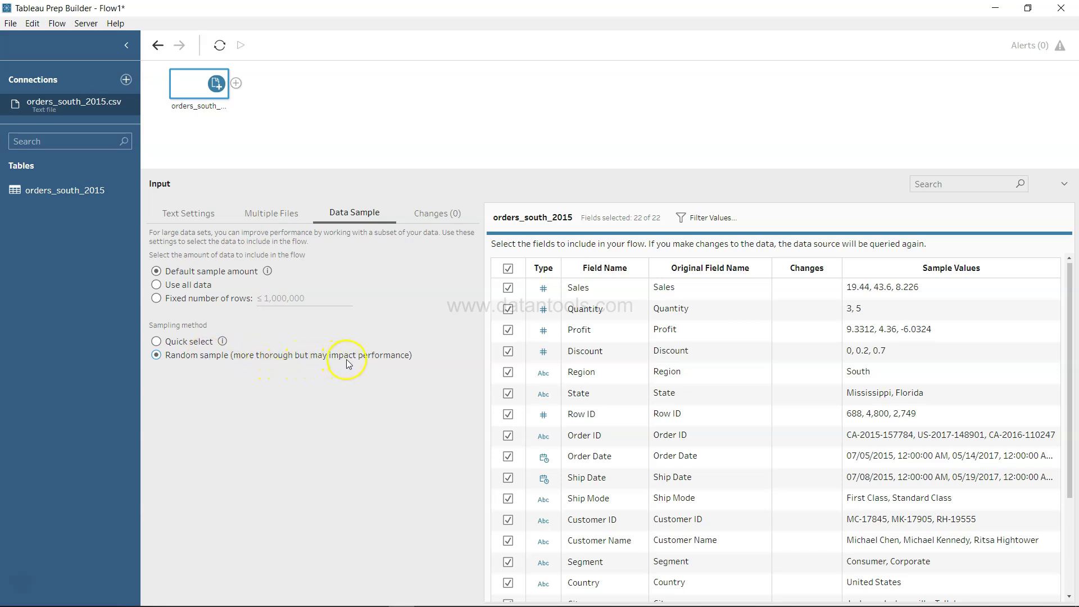
left_click(156, 342)
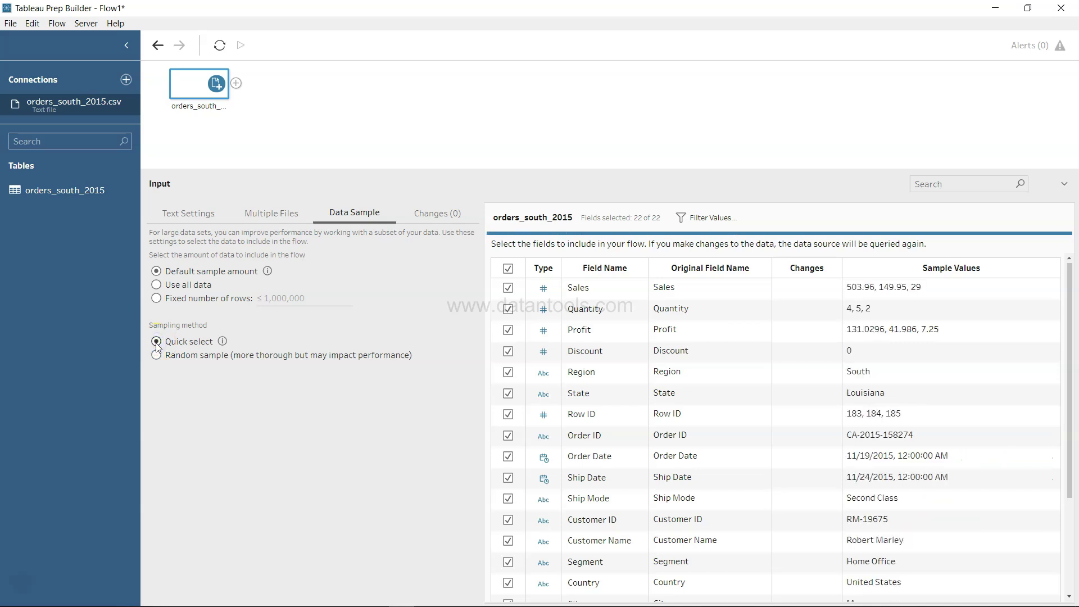
left_click(156, 299)
left_click(156, 271)
Step: Review the input's list of changes and its text settings
left_click(449, 219)
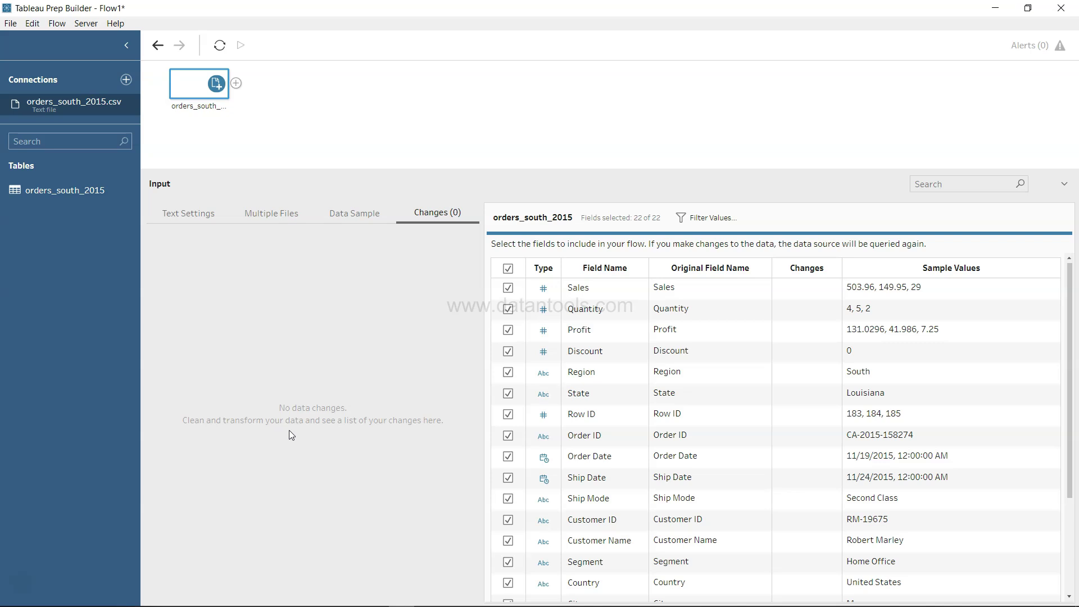
left_click(206, 218)
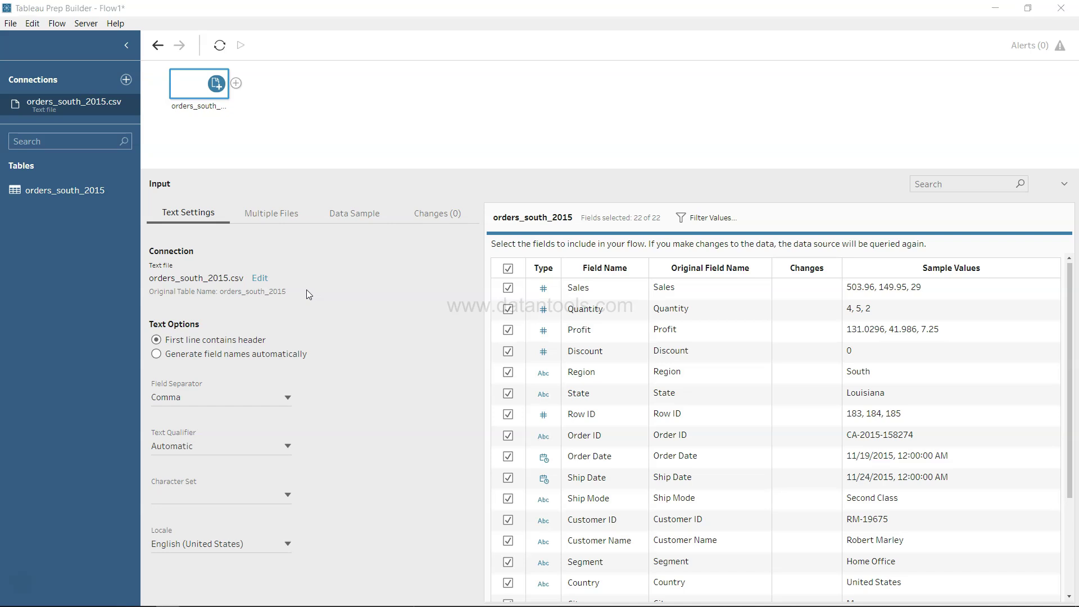
Step: Switch to File Explorer and add Orders_Central, Orders_East and Orders_West from the Orders folder to the Tableau Prep flow as inputs
left_click(91, 596)
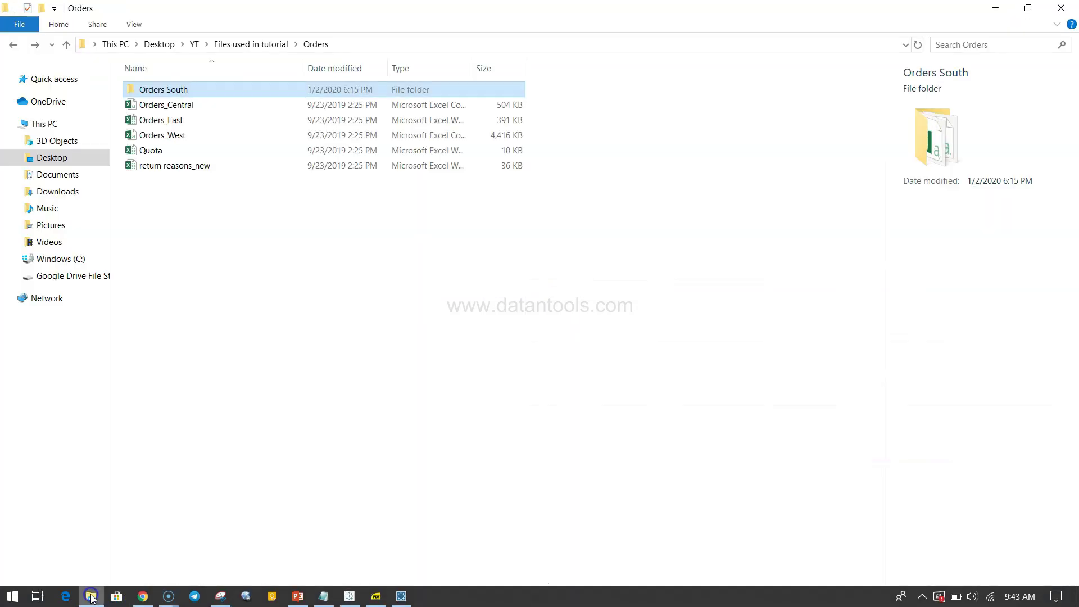
left_click(329, 9)
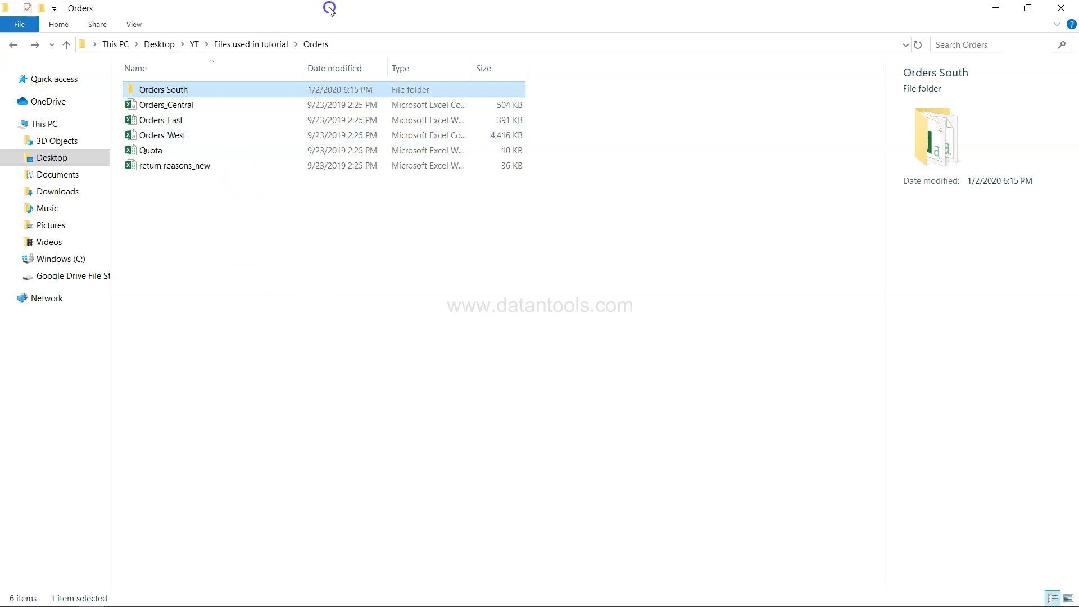
double_click(329, 8)
left_click(410, 255)
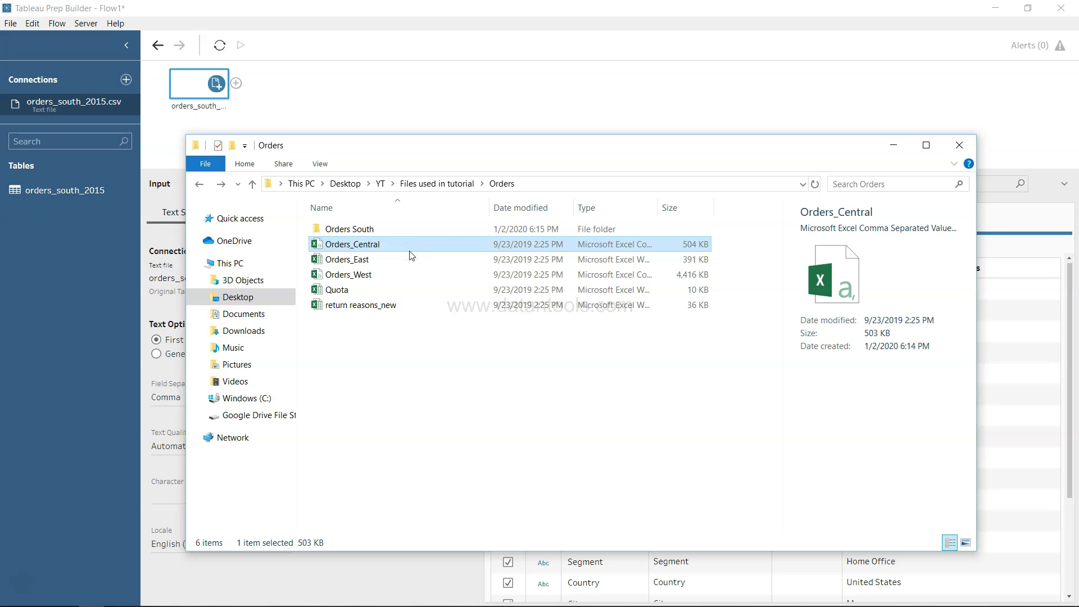
key("shift+Down")
key("shift+Down")
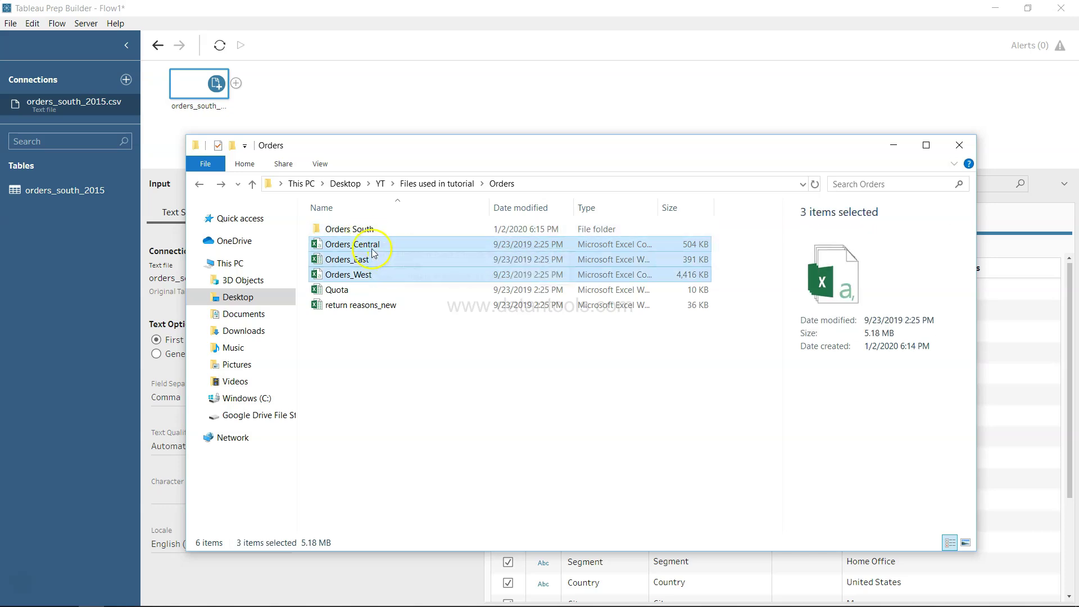
left_click_drag(375, 247, 310, 120)
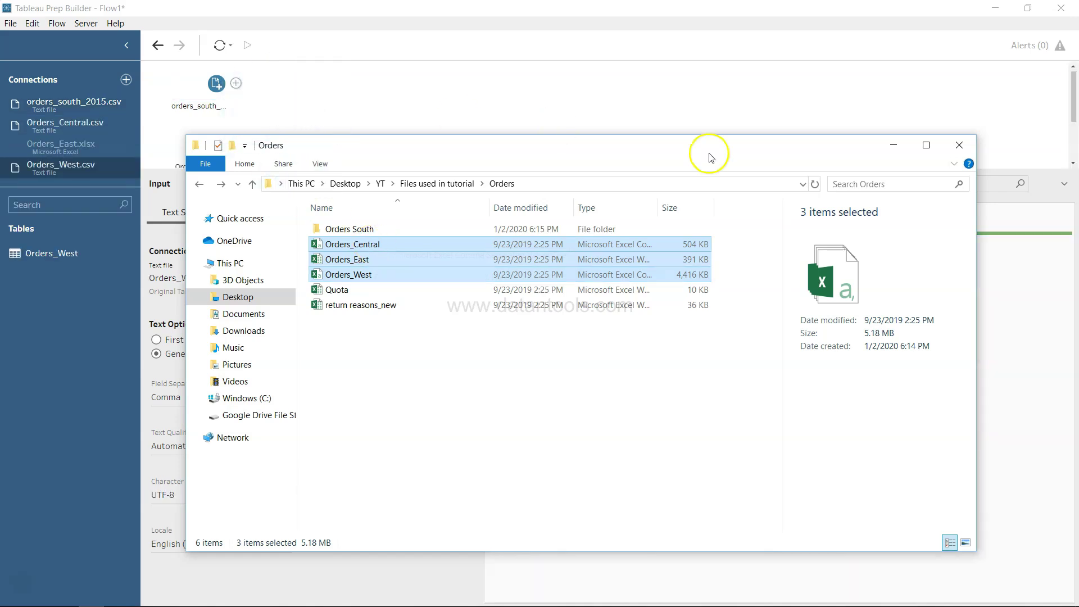
left_click(888, 145)
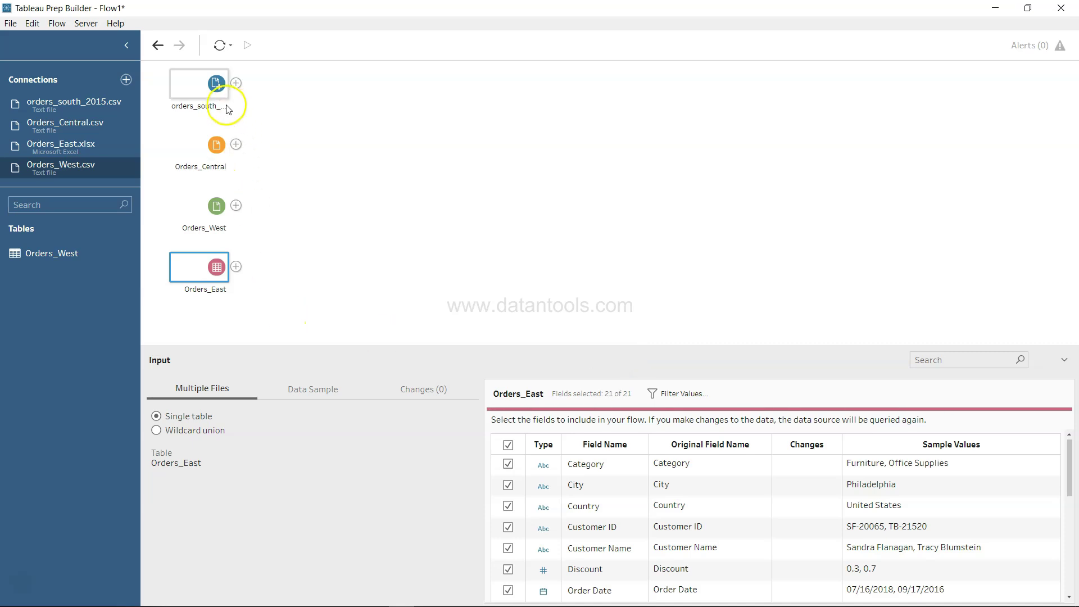
Step: Examine the full field list of the Orders_Central input, including its field types, sample values, and order and ship date parts
left_click(218, 149)
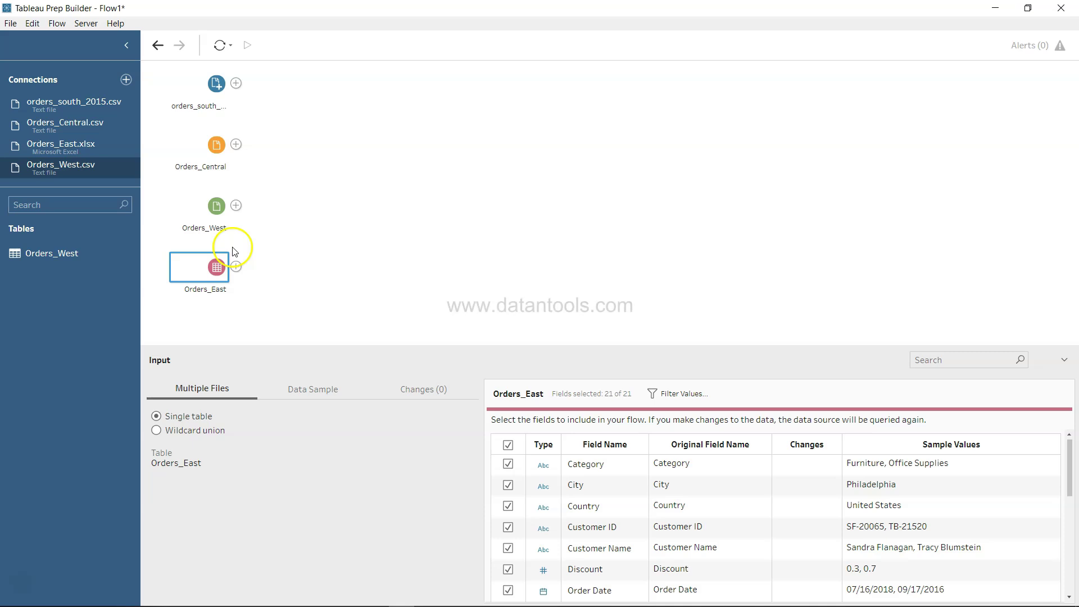
left_click(201, 160)
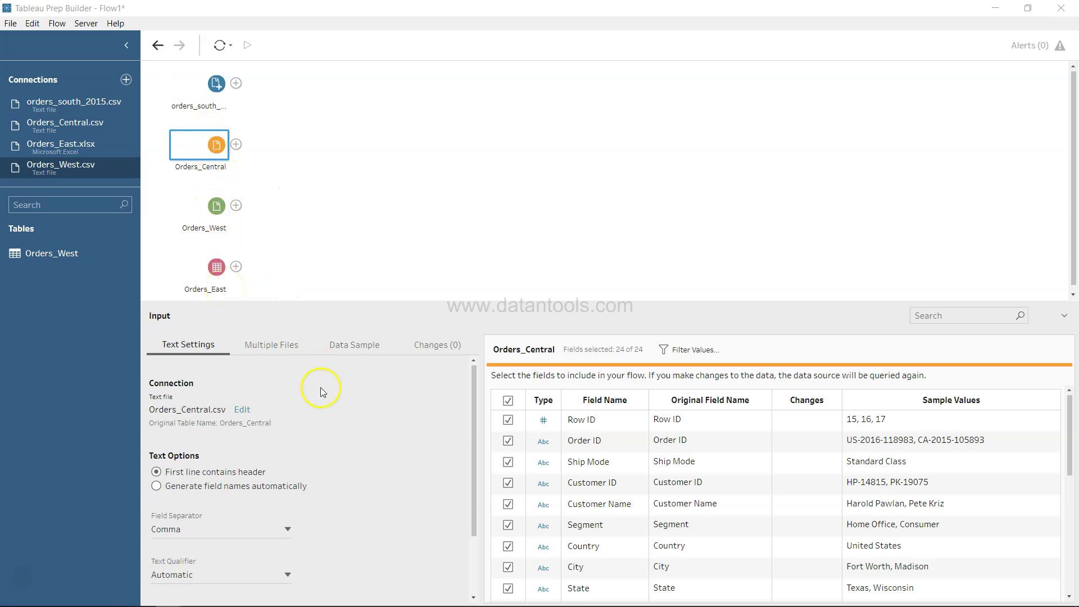
scroll(605, 499, "down", 1)
scroll(605, 499, "down", 3)
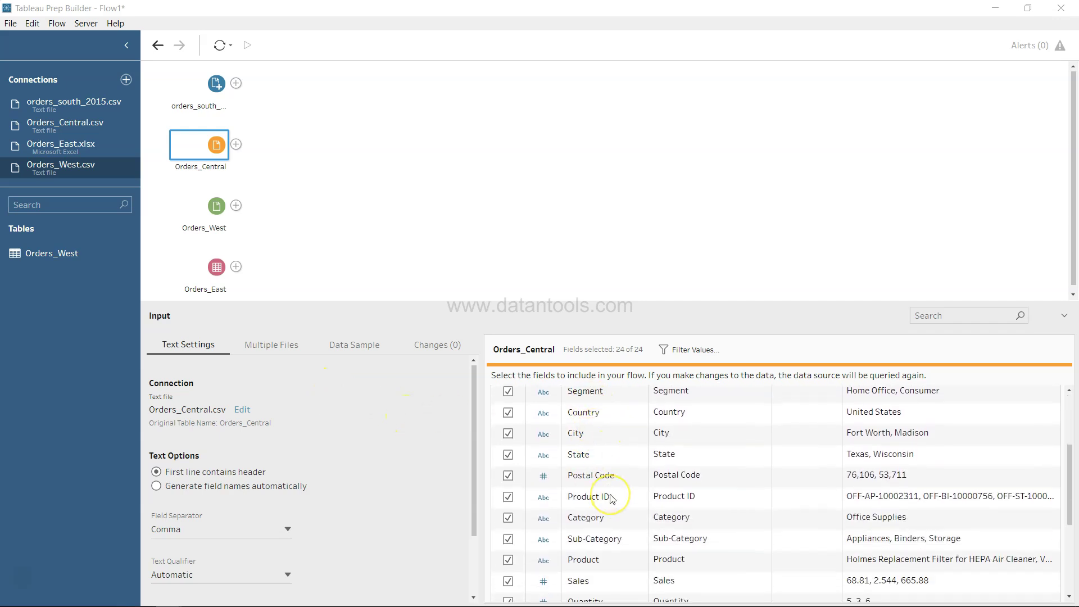
scroll(606, 449, "up", 5)
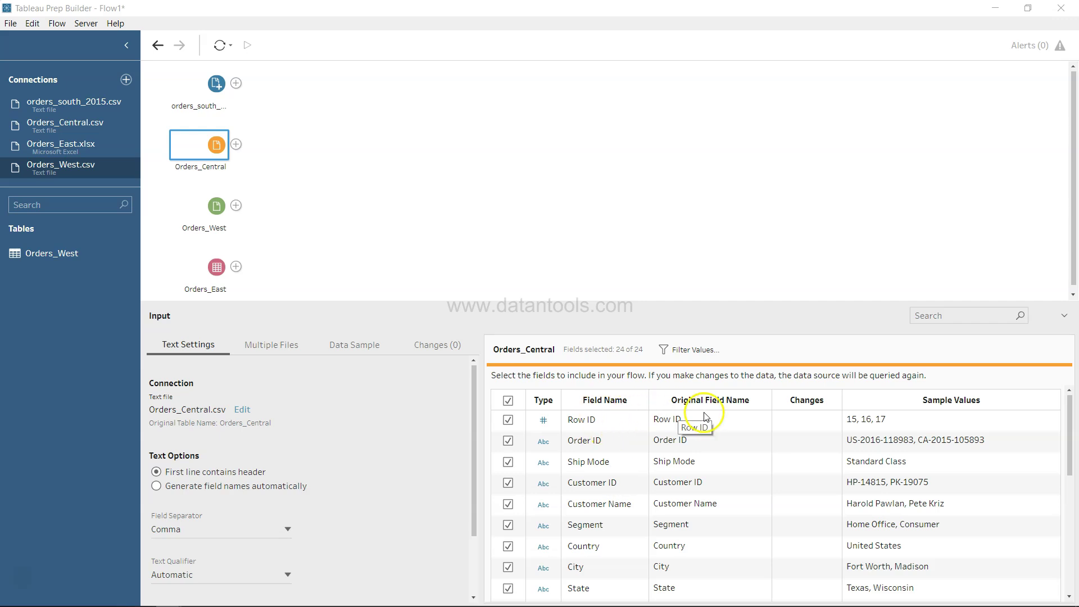
scroll(819, 447, "down", 10)
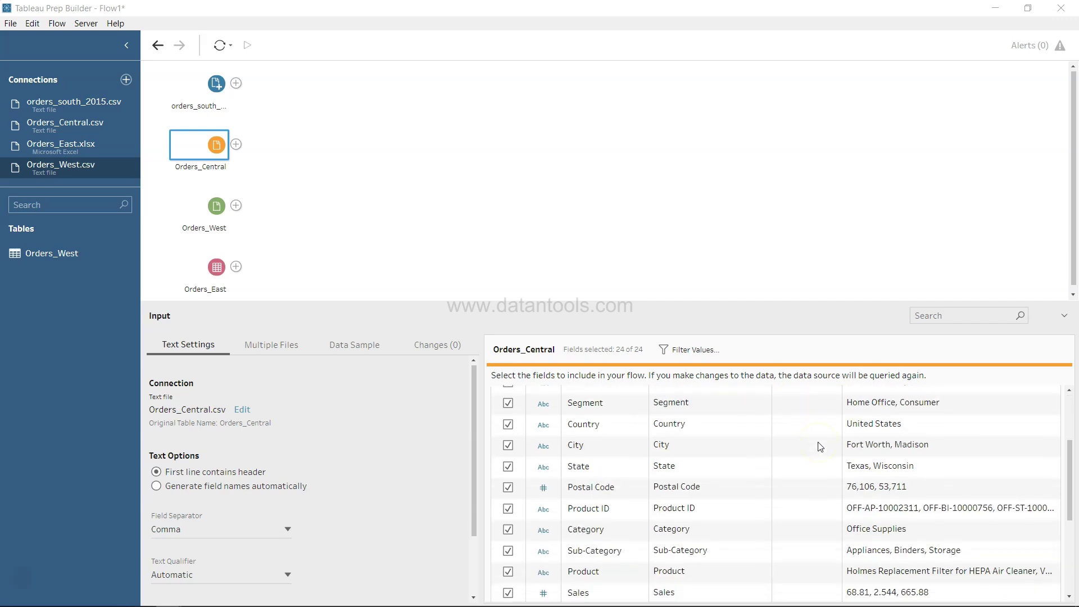
scroll(821, 446, "up", 10)
scroll(821, 447, "up", 1)
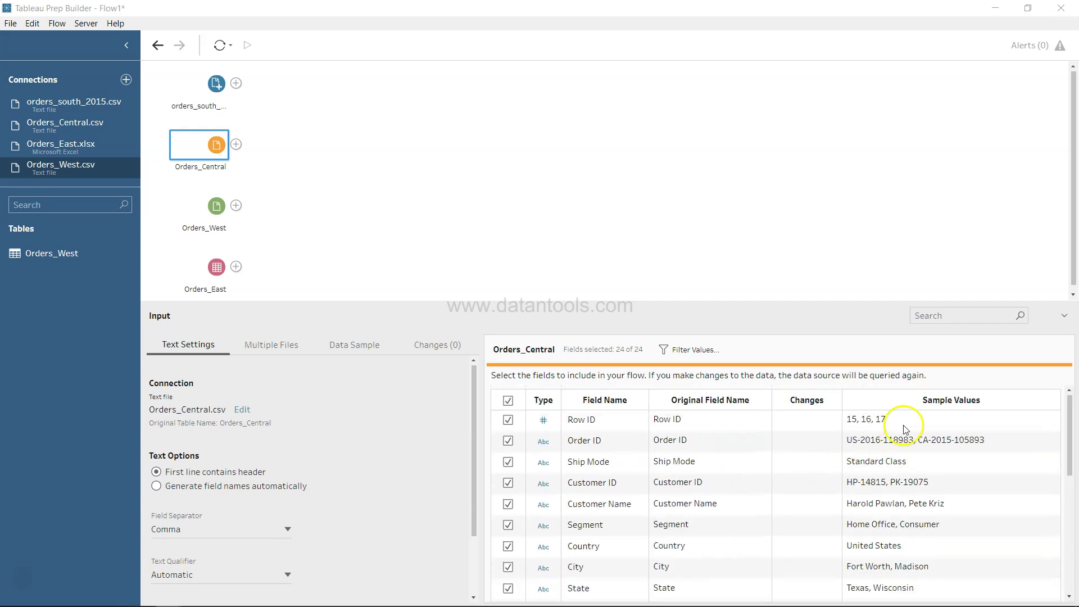
scroll(954, 498, "down", 10)
scroll(957, 505, "up", 10)
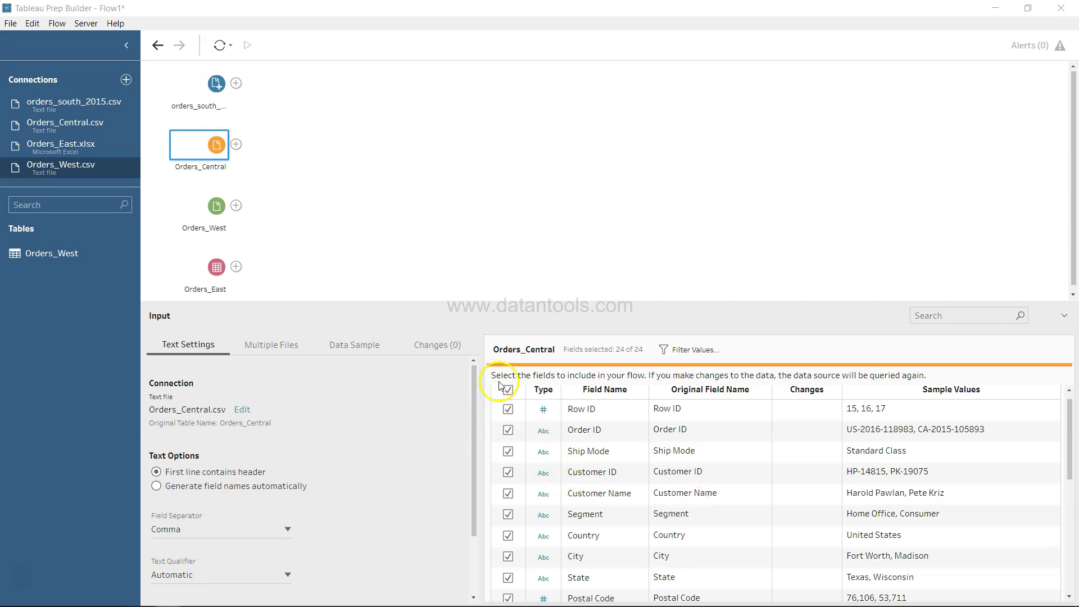
scroll(518, 510, "down", 3)
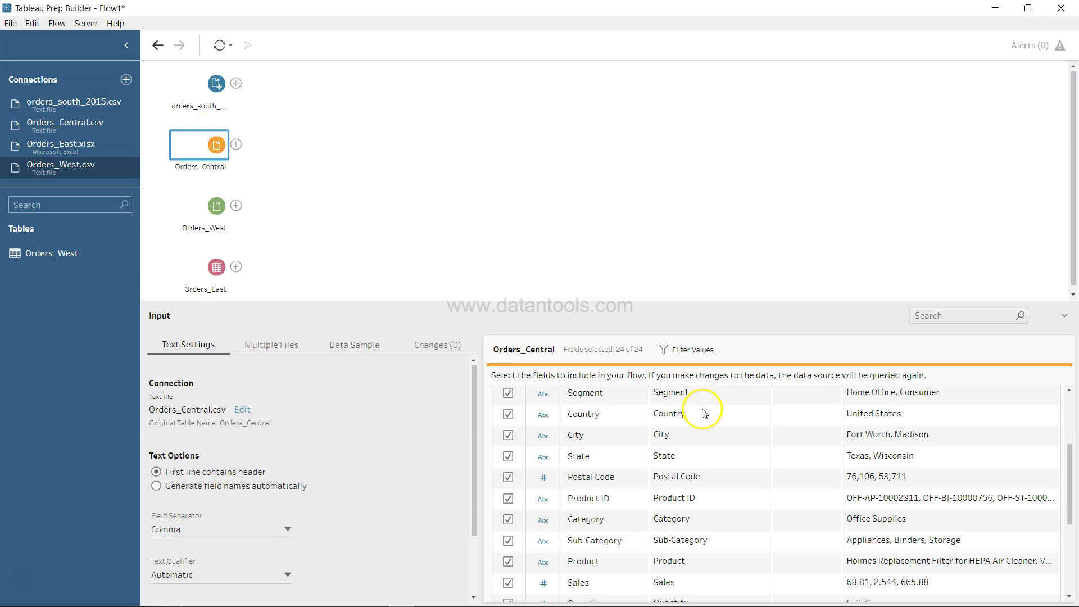
scroll(695, 487, "down", 5)
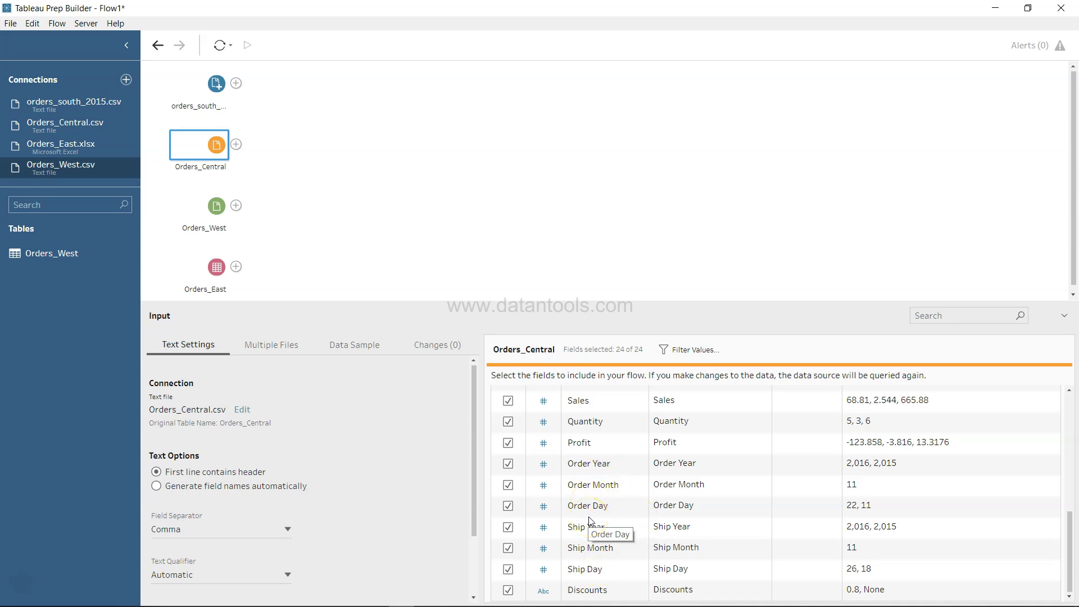
Step: Compare how order and ship dates are stored in the orders_south_2015 and Orders_Central inputs
left_click(212, 96)
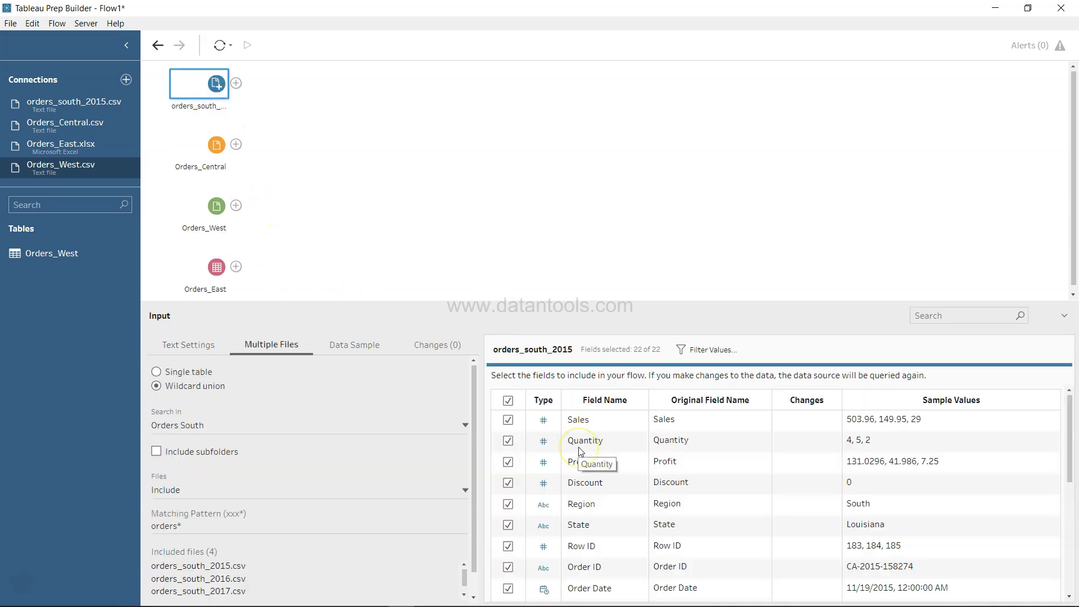
scroll(581, 451, "down", 1)
scroll(581, 451, "down", 3)
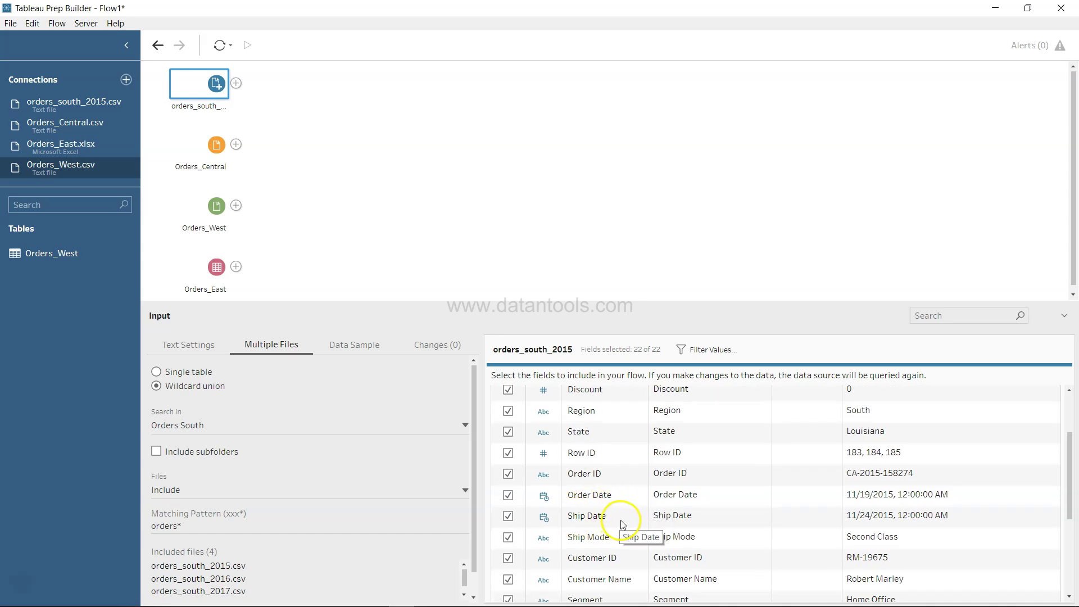
left_click(216, 146)
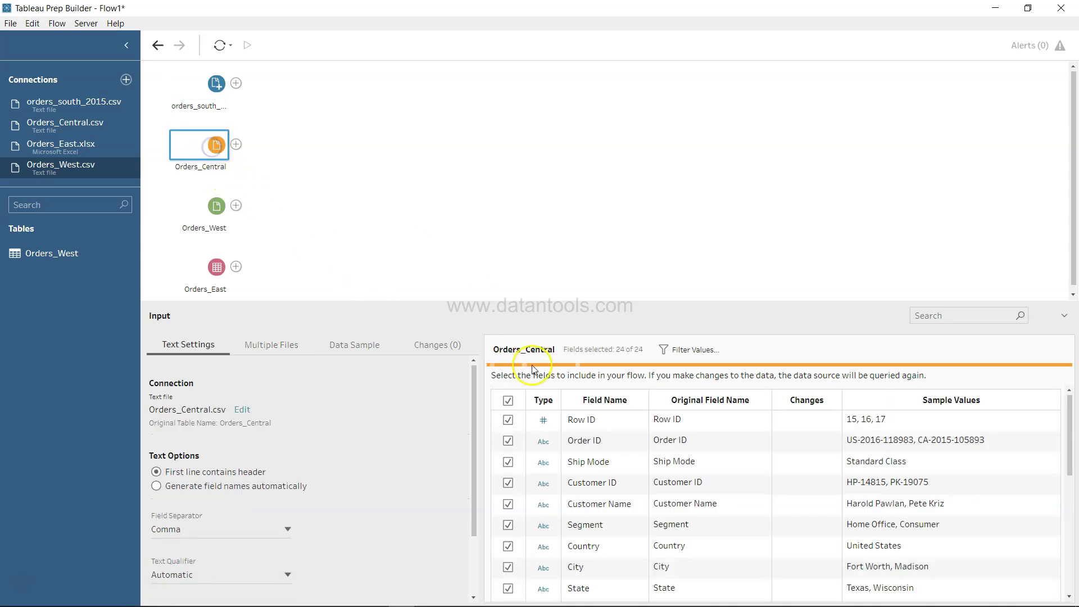
scroll(579, 444, "down", 6)
scroll(583, 444, "down", 4)
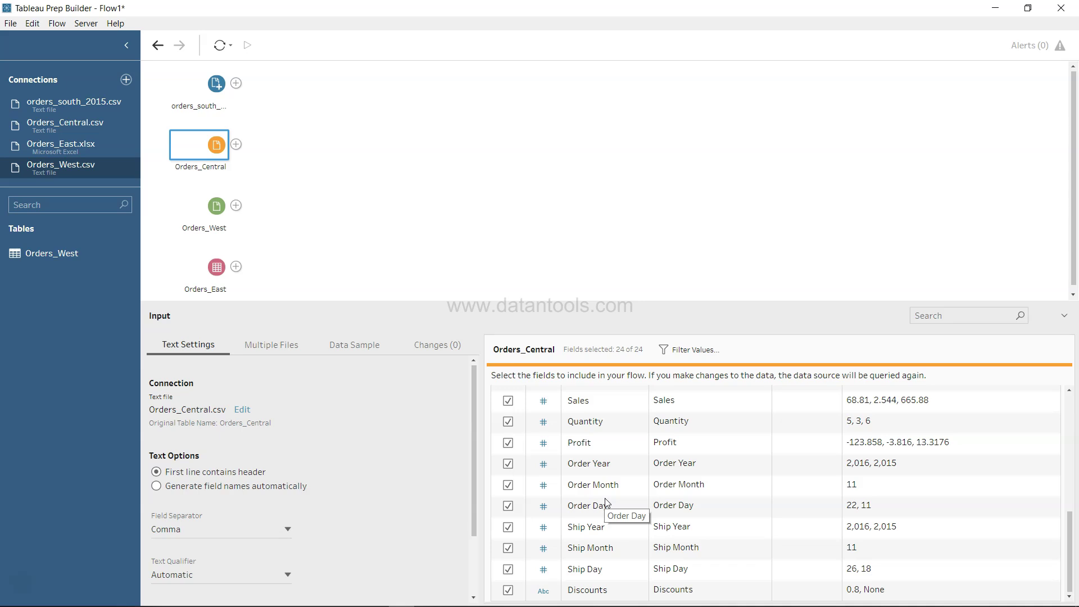
Step: Check the Orders_Central and orders_south_2015 field lists for a Region field
scroll(606, 503, "up", 4)
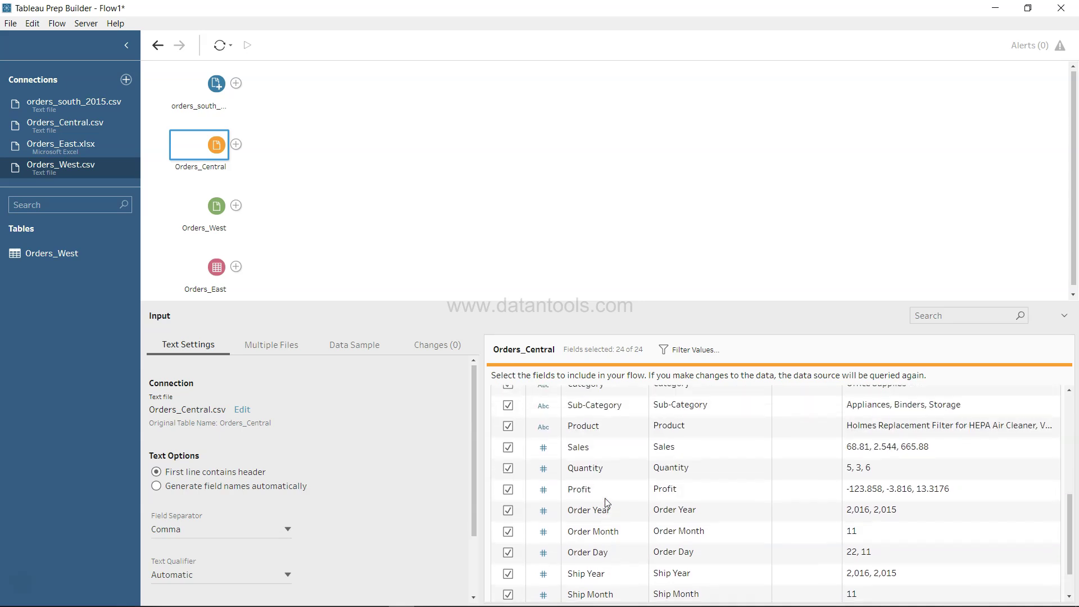
scroll(606, 503, "up", 5)
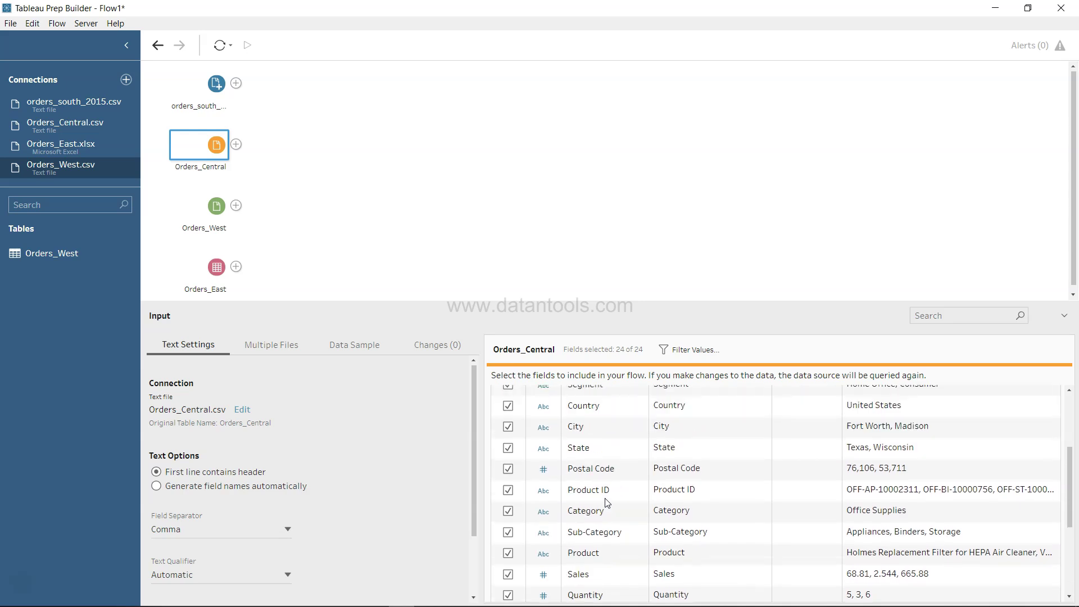
left_click(602, 500)
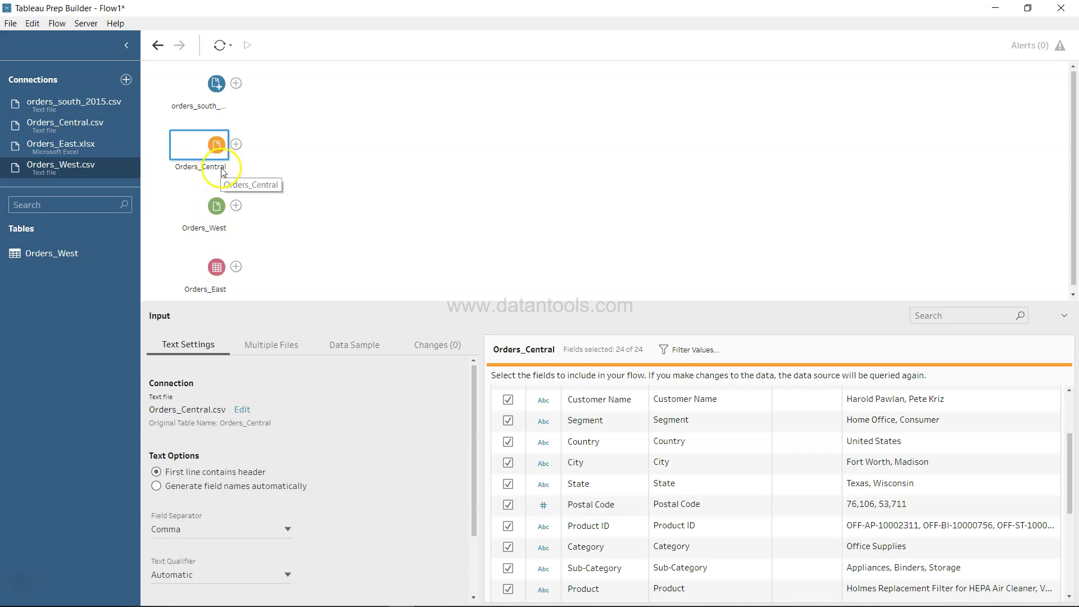
left_click(217, 104)
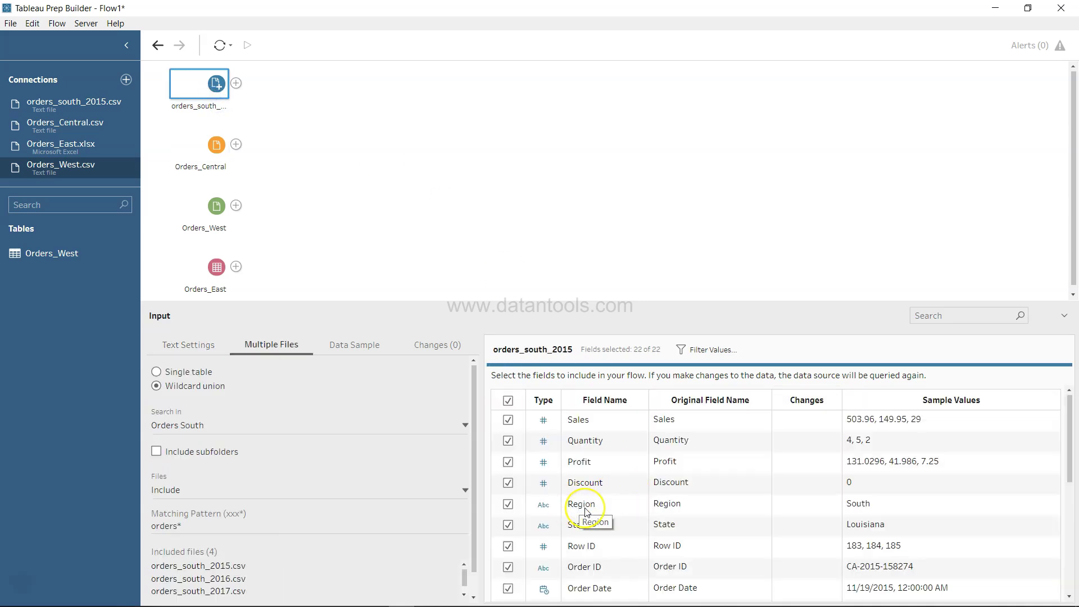
left_click(212, 155)
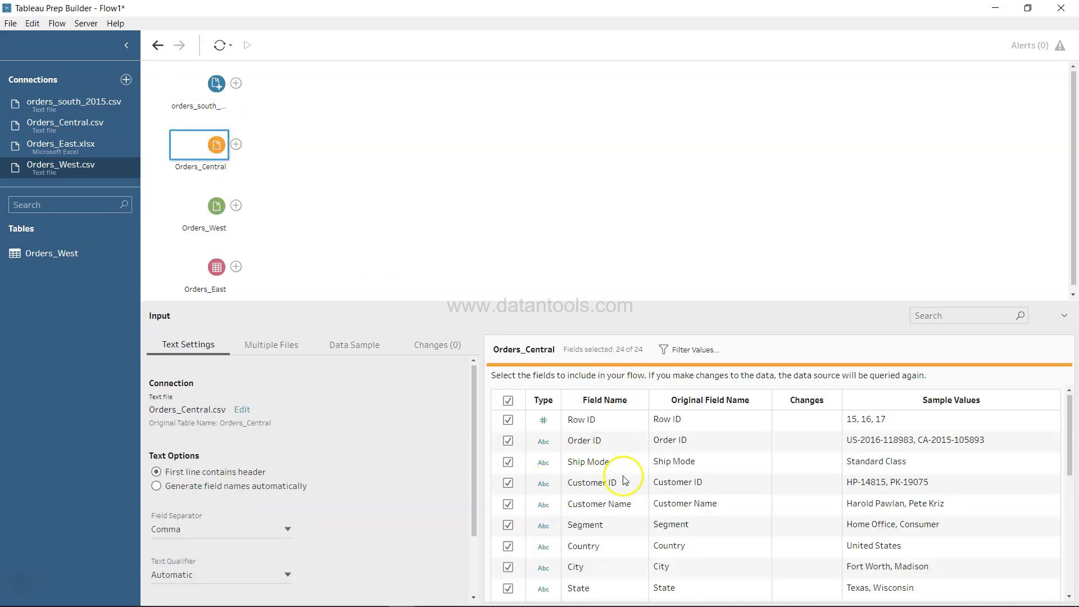
scroll(613, 513, "down", 1)
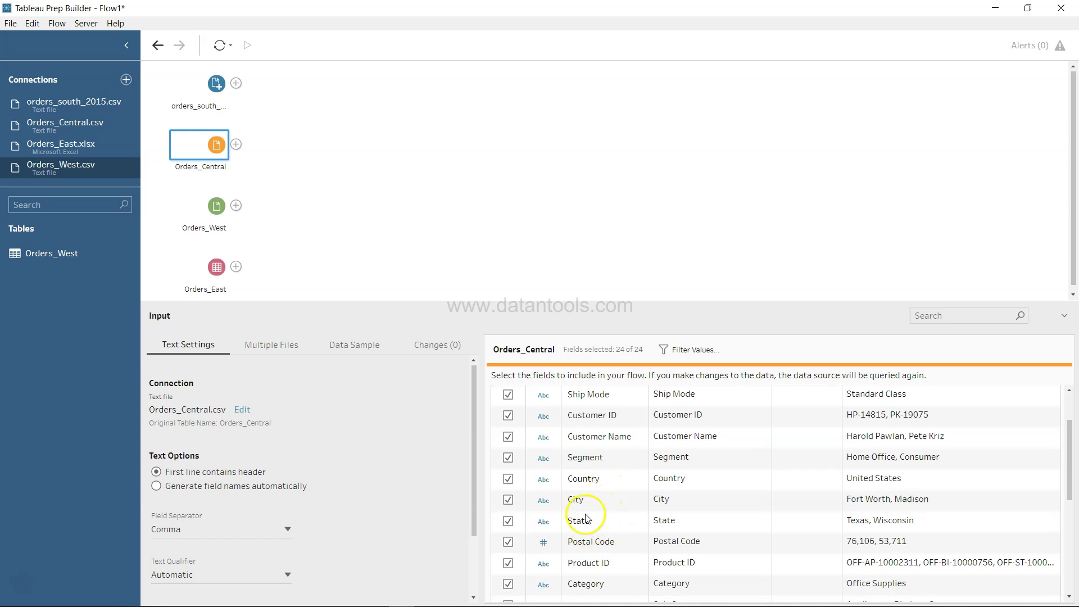
scroll(590, 521, "down", 1)
scroll(590, 521, "down", 3)
scroll(590, 522, "down", 1)
scroll(590, 521, "up", 6)
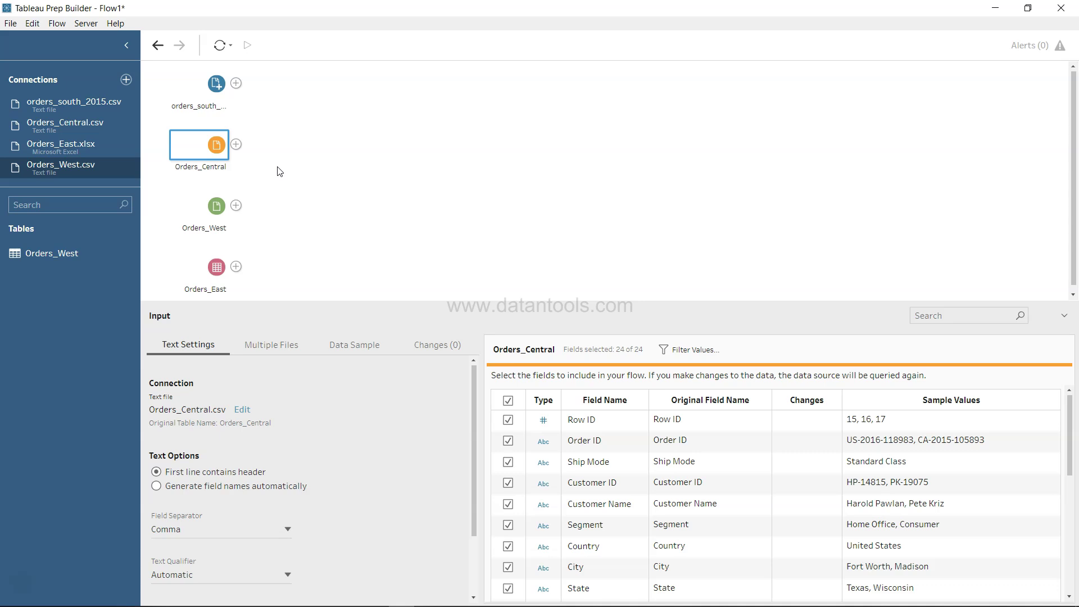
Step: Examine the field list of the Orders_West input, including its date, state and region fields
left_click(219, 214)
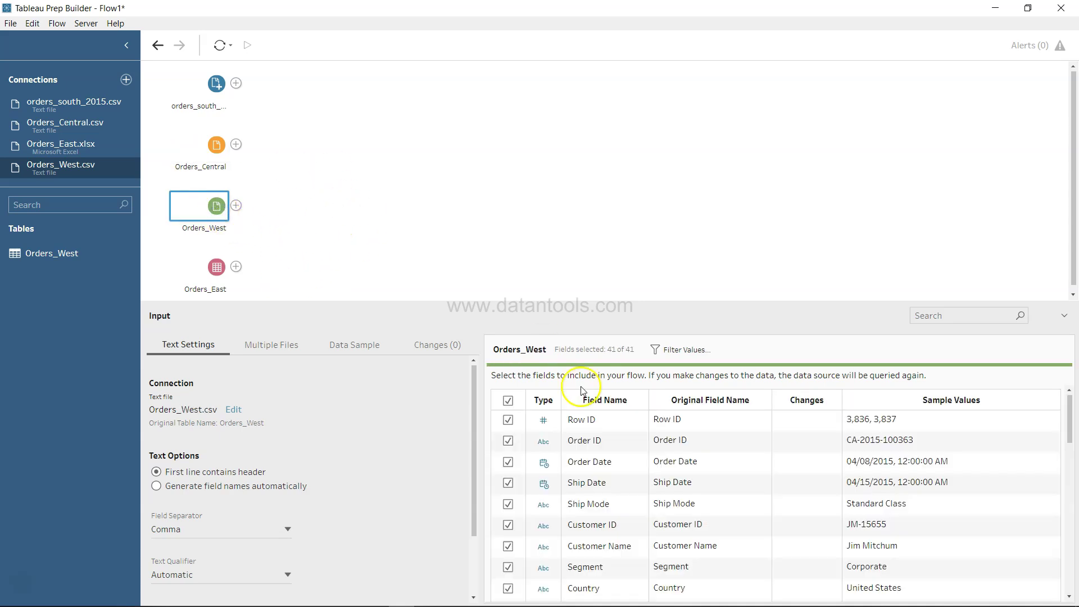
scroll(618, 427, "down", 5)
scroll(631, 459, "up", 2)
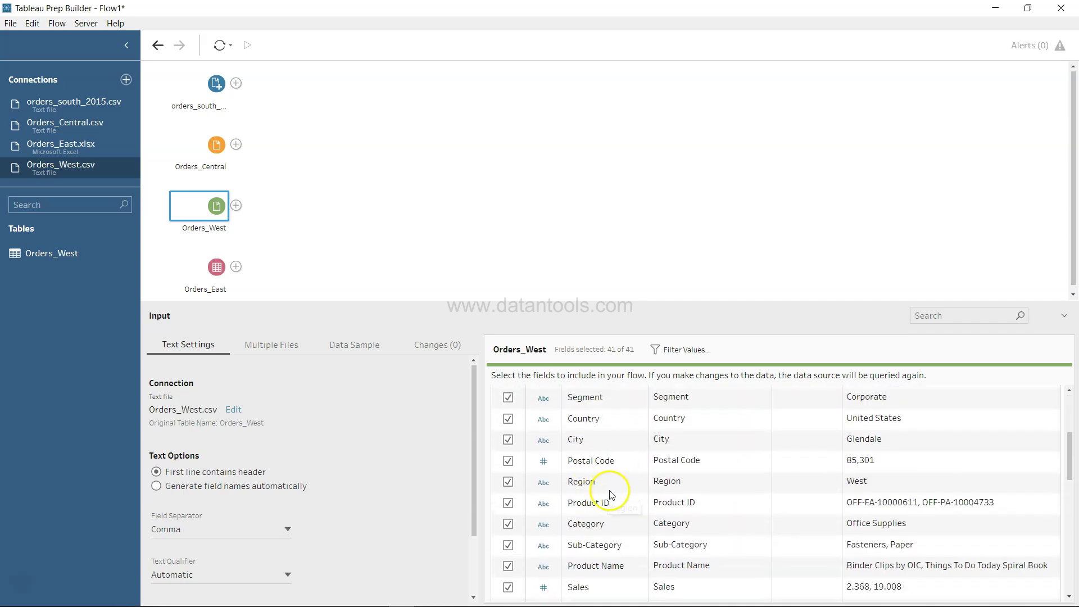
scroll(611, 495, "up", 2)
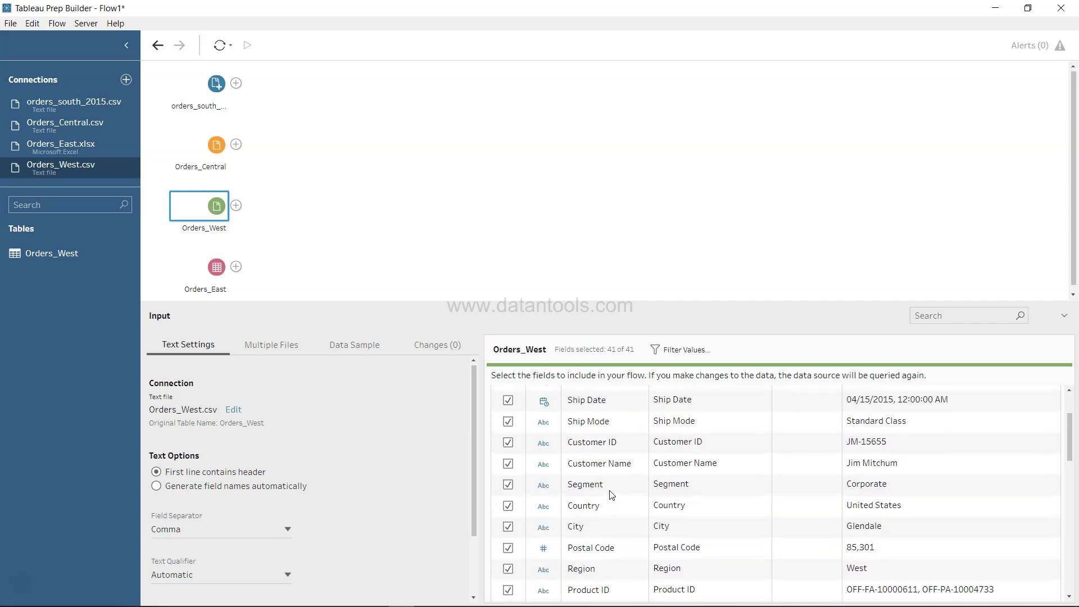
scroll(611, 495, "up", 2)
scroll(607, 489, "up", 1)
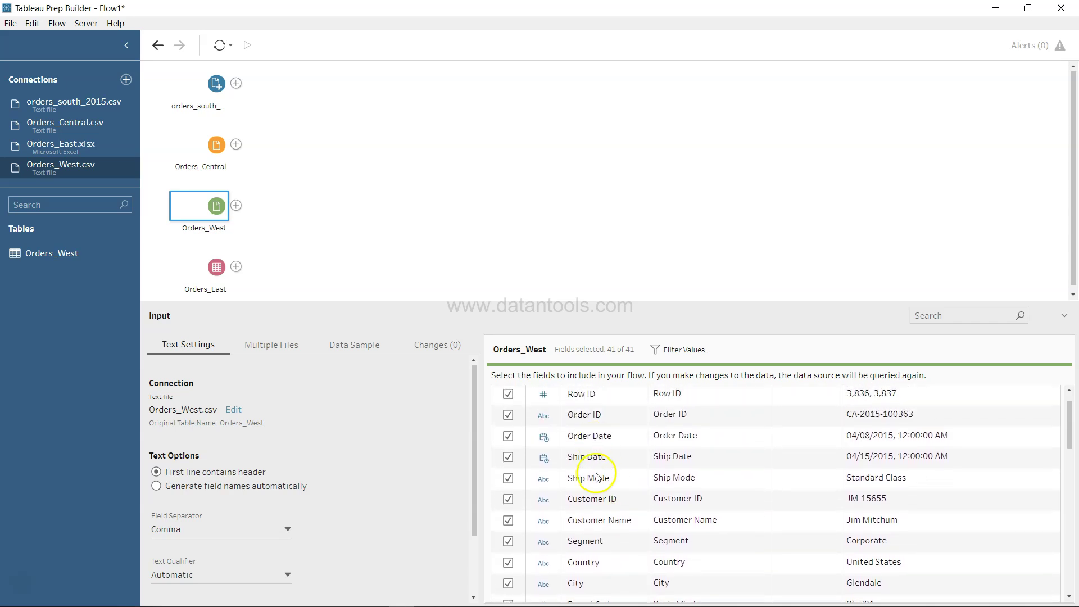
Step: Examine the rest of the Orders_West field list, including the fields prefixed with Right_ and the State field
scroll(597, 516, "down", 5)
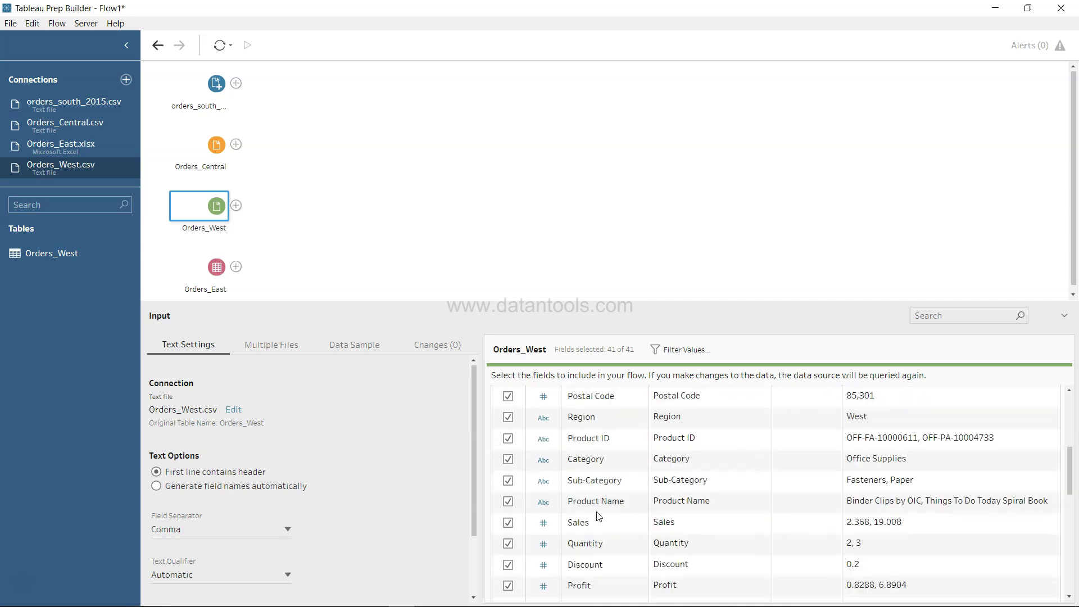
scroll(598, 516, "down", 5)
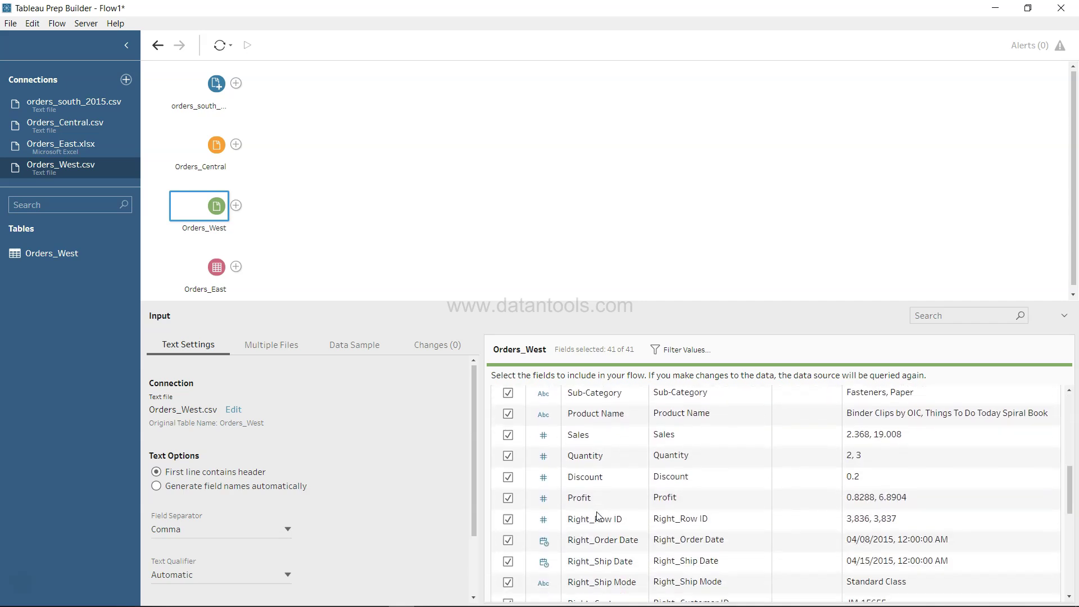
scroll(598, 516, "down", 1)
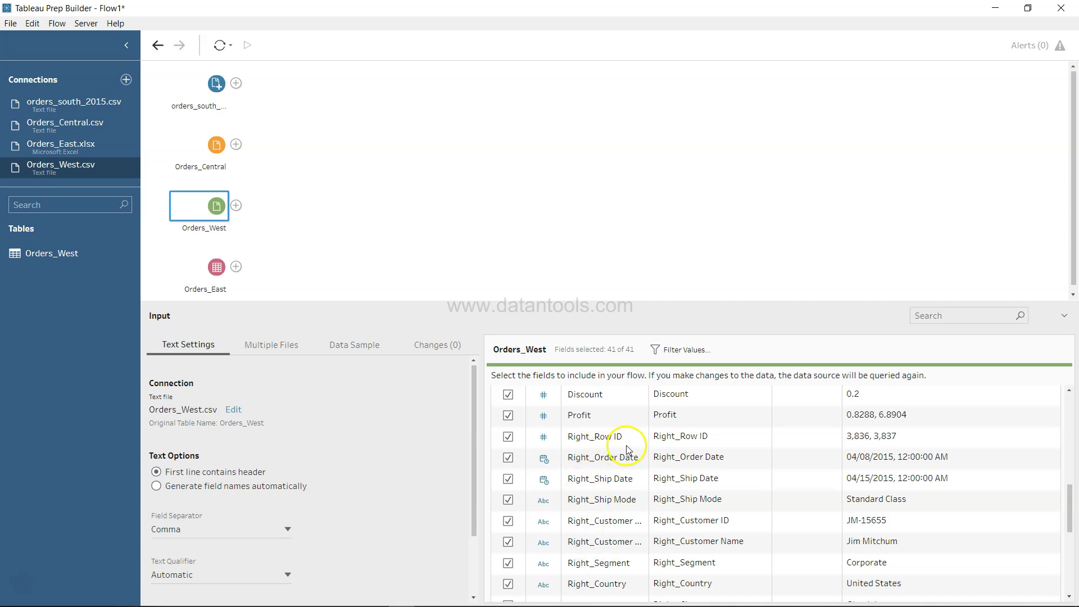
scroll(619, 472, "down", 3)
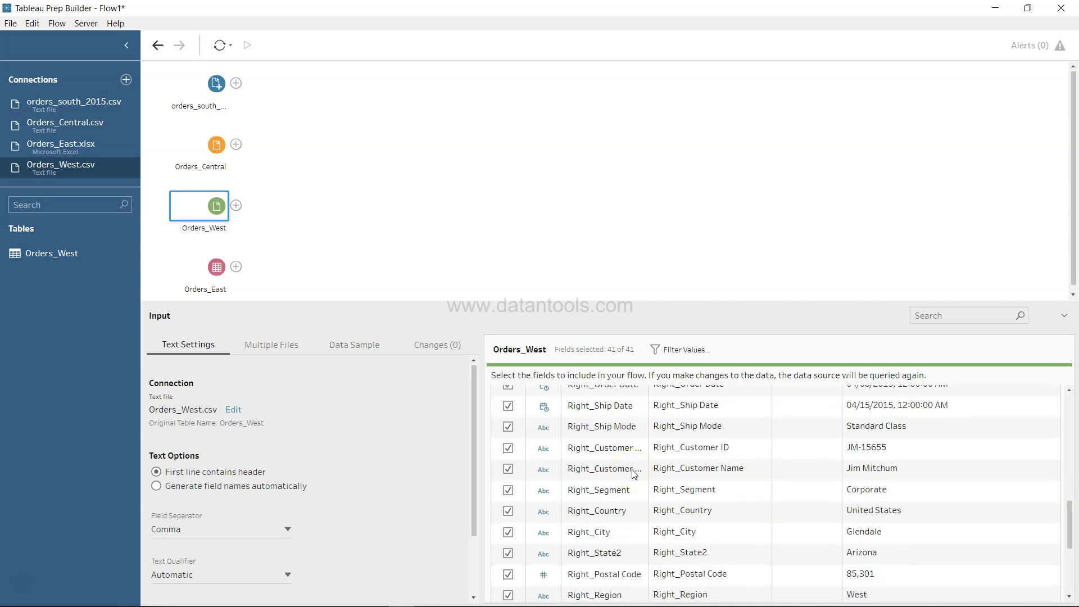
scroll(634, 474, "down", 1)
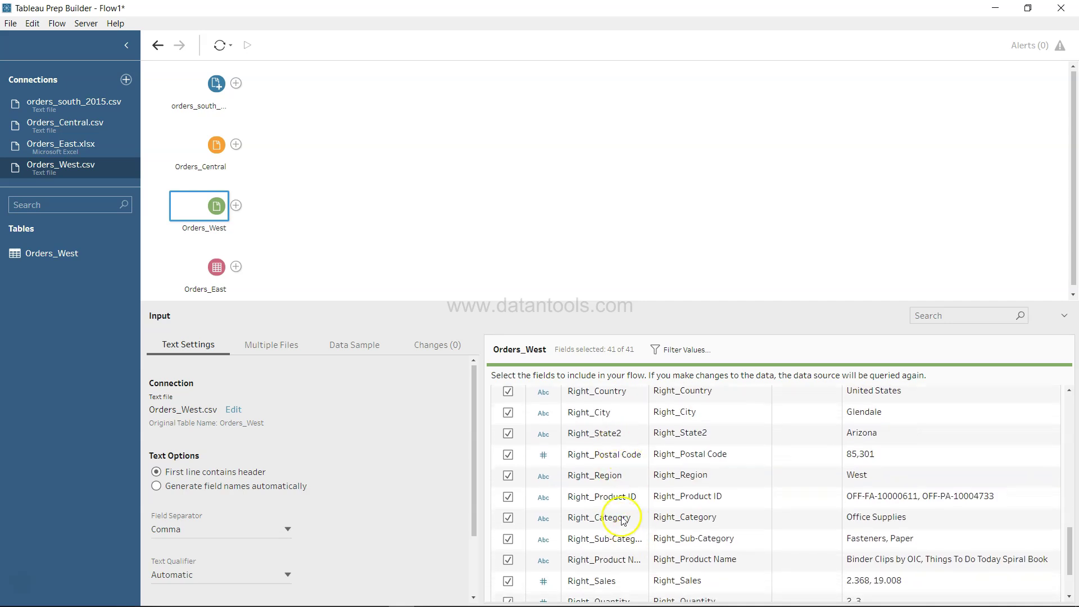
scroll(622, 520, "down", 2)
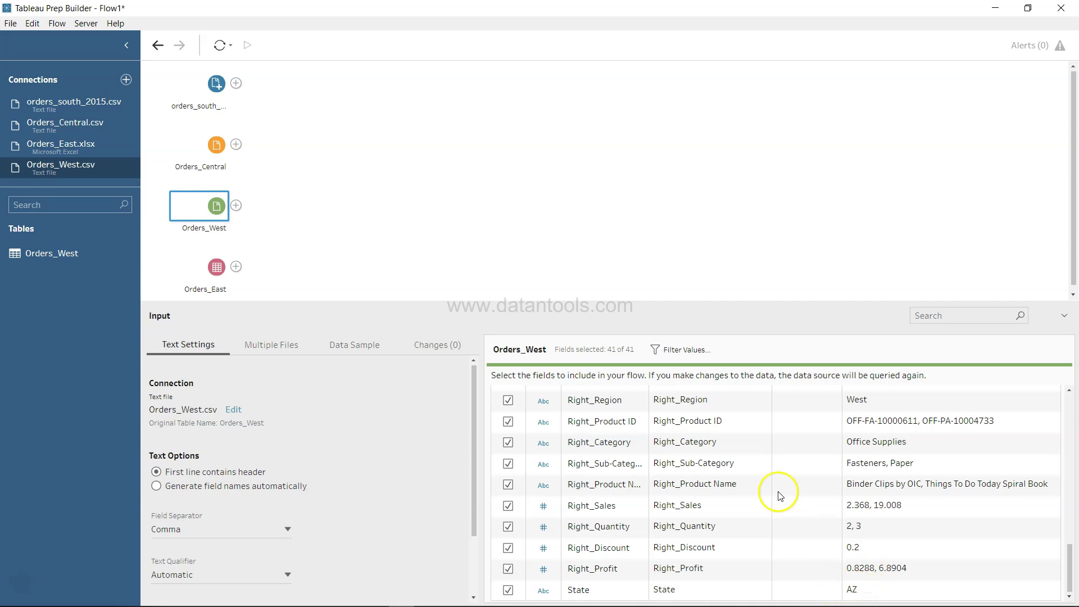
Step: Compare the State sample values in the Orders_Central input with those in the Orders_West input
left_click(217, 155)
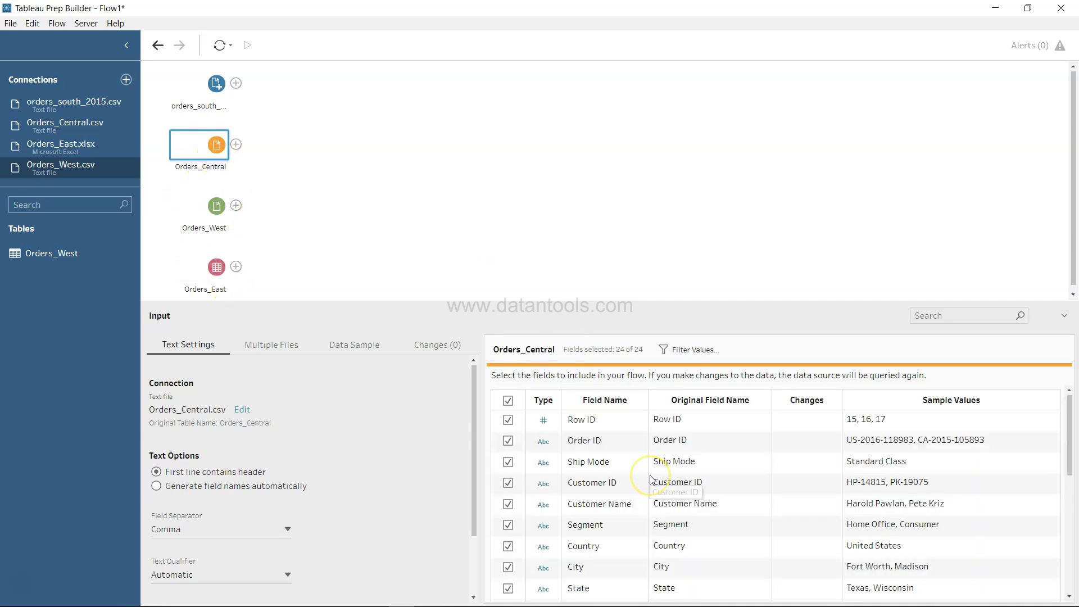
scroll(651, 480, "down", 2)
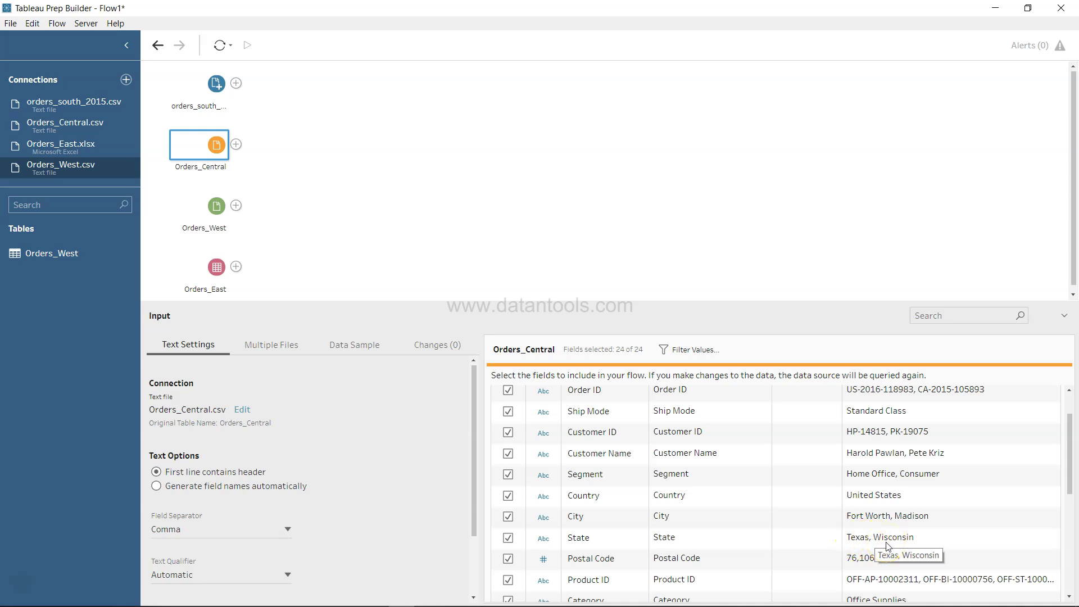
left_click(212, 218)
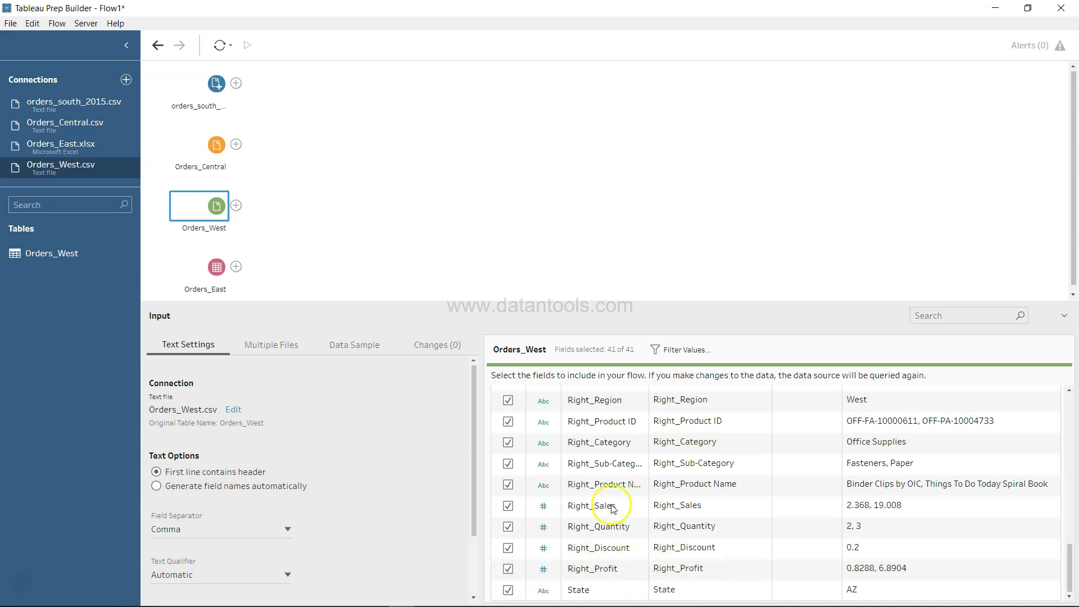
Step: Exclude the Right_Row ID, Right_Order Date, Right_Ship Date and Right_Ship Mode fields from the Orders_West input
scroll(613, 509, "up", 4)
scroll(613, 505, "up", 2)
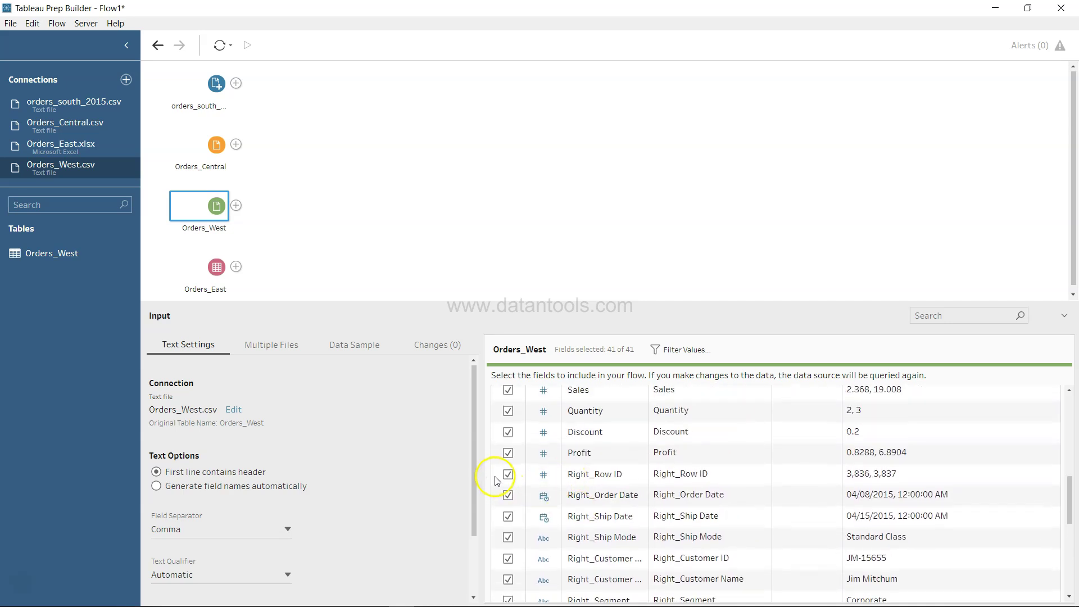
scroll(595, 472, "up", 3)
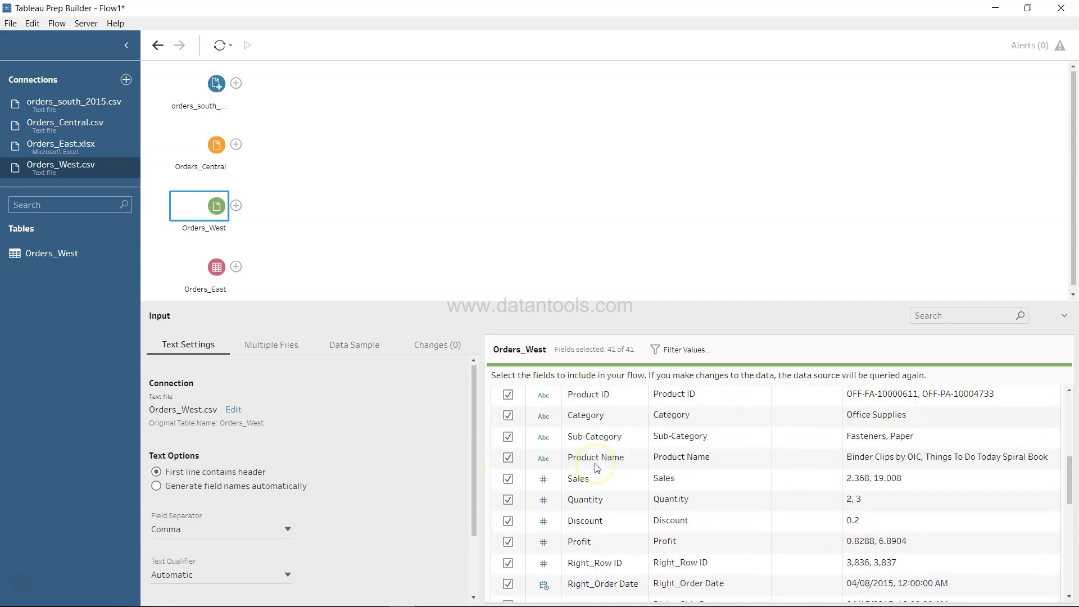
scroll(597, 477, "up", 2)
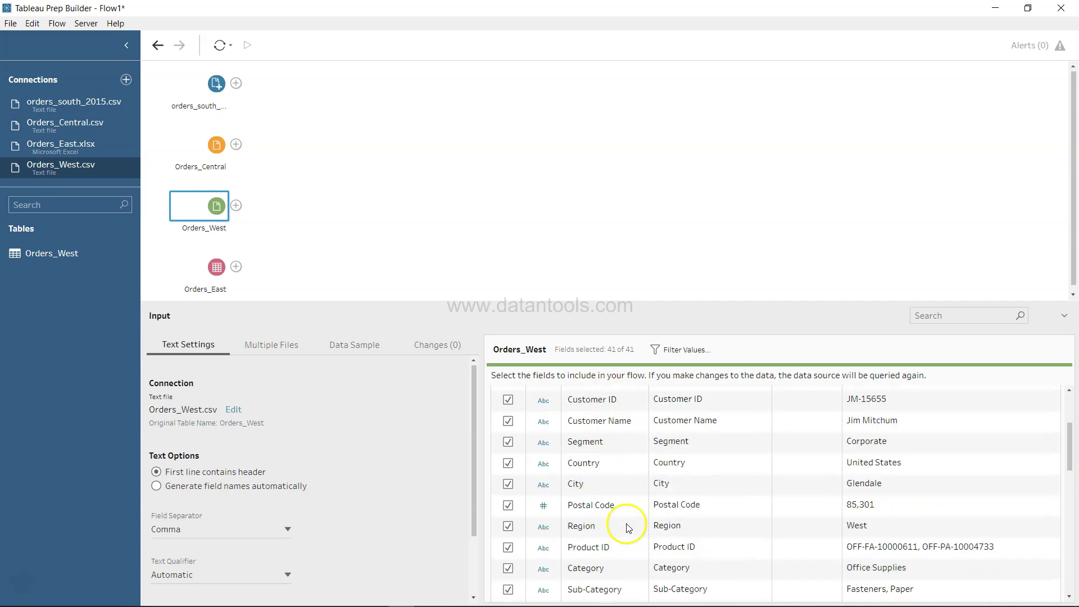
scroll(624, 508, "down", 2)
scroll(629, 509, "down", 3)
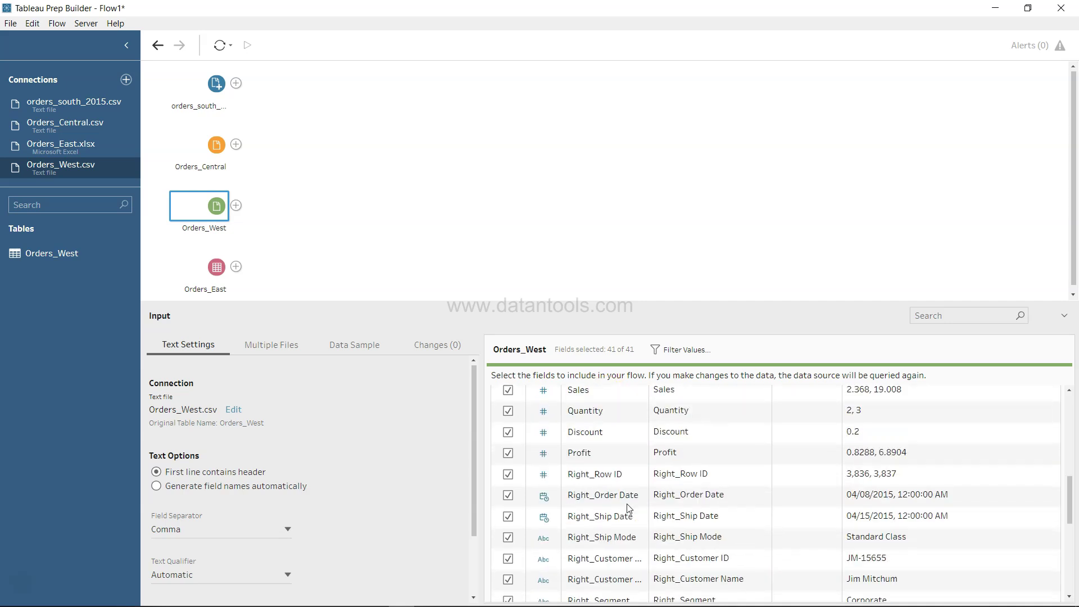
left_click(509, 475)
left_click(508, 496)
left_click(508, 517)
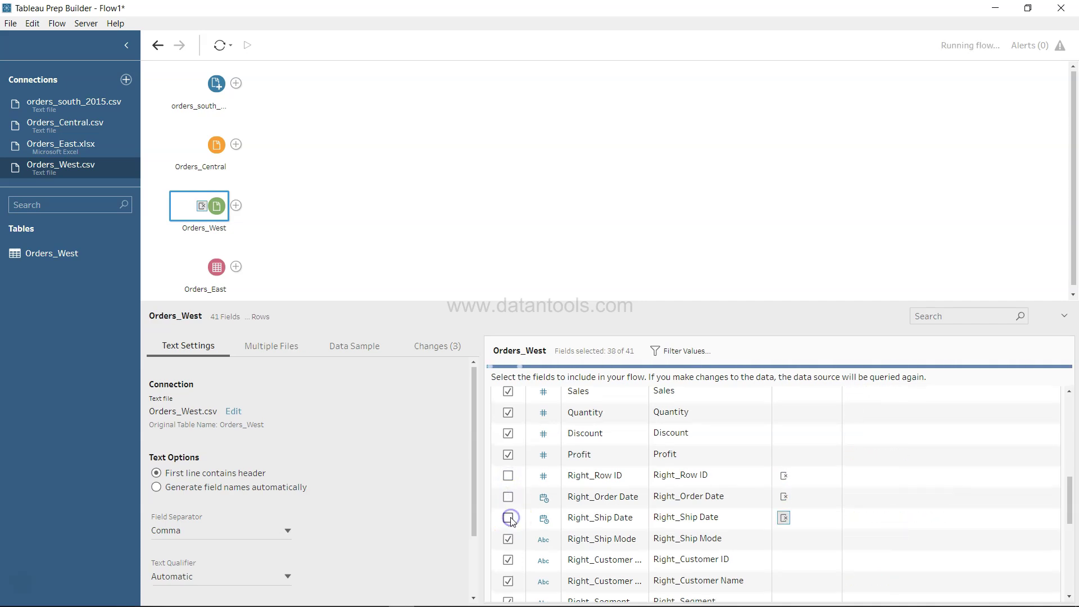
left_click(508, 539)
Step: Exclude Right_Customer ID, Right_Customer Name, Right_Segment, Right_Country, Right_City, Right_State2 and Right_Postal Code from the Orders_West input
scroll(510, 528, "down", 2)
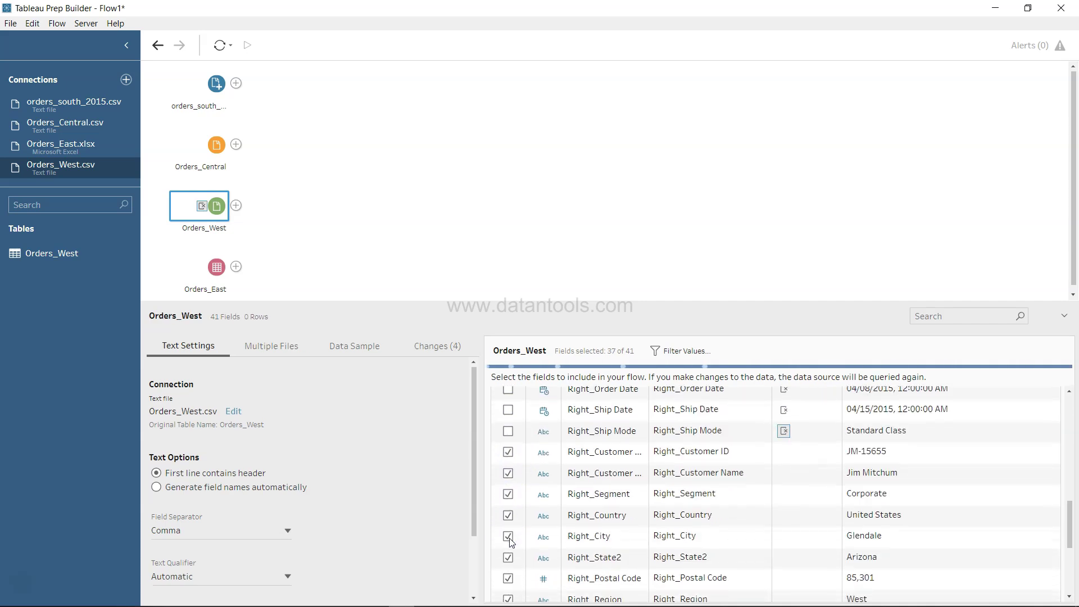
left_click(508, 451)
left_click(508, 472)
left_click(508, 491)
left_click(508, 512)
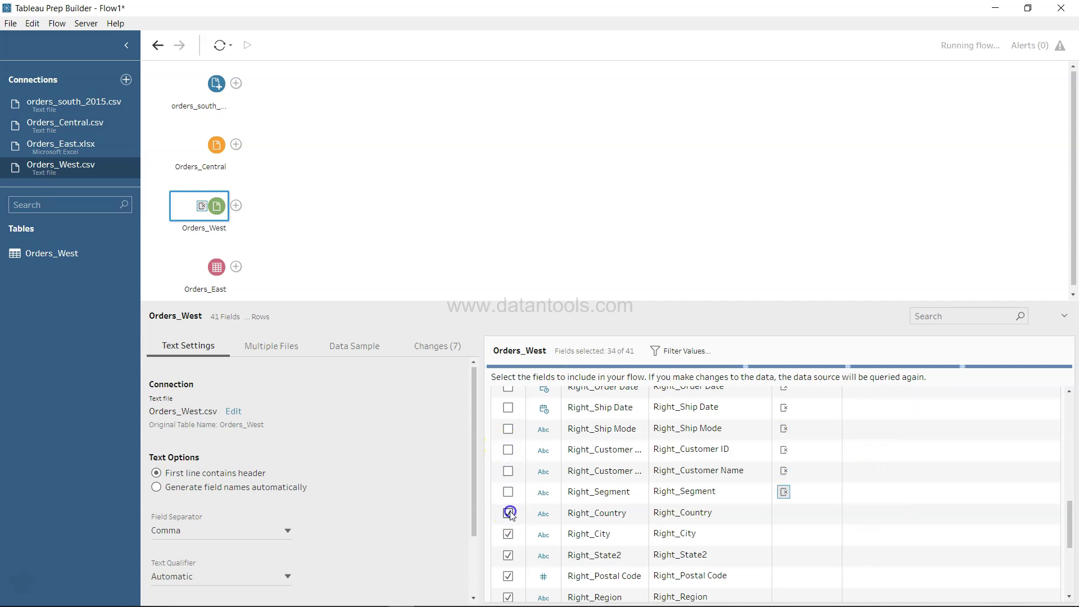
left_click(508, 534)
left_click(508, 555)
left_click(508, 576)
Step: Exclude Right_Region, Right_Product ID, Right_Category, Right_Sub-Category and Right_Product Name from the Orders_West input
scroll(509, 577, "down", 3)
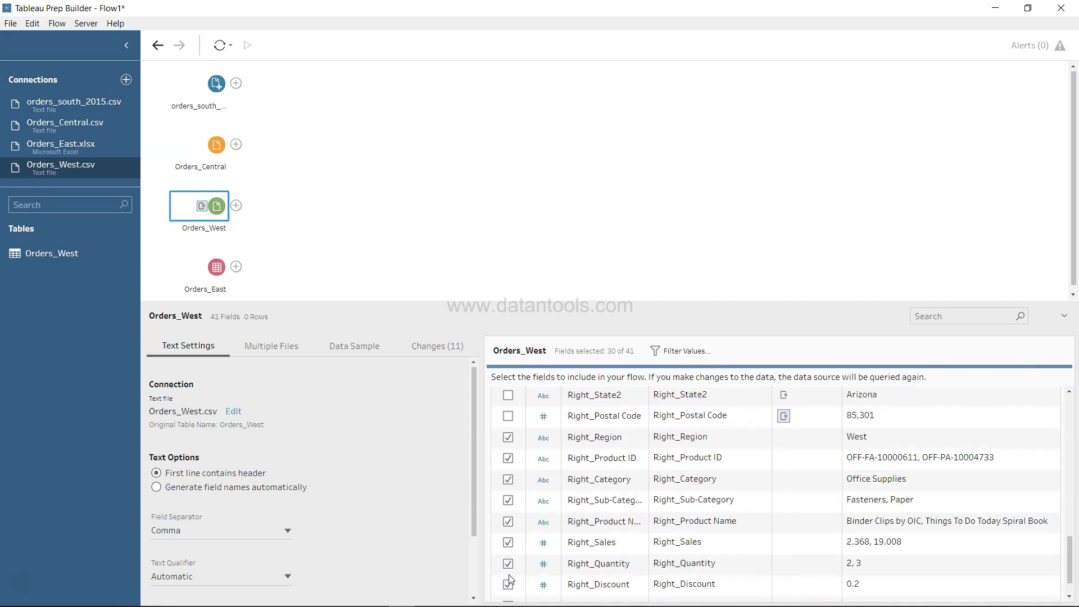
scroll(509, 578, "down", 1)
left_click(502, 419)
left_click(507, 422)
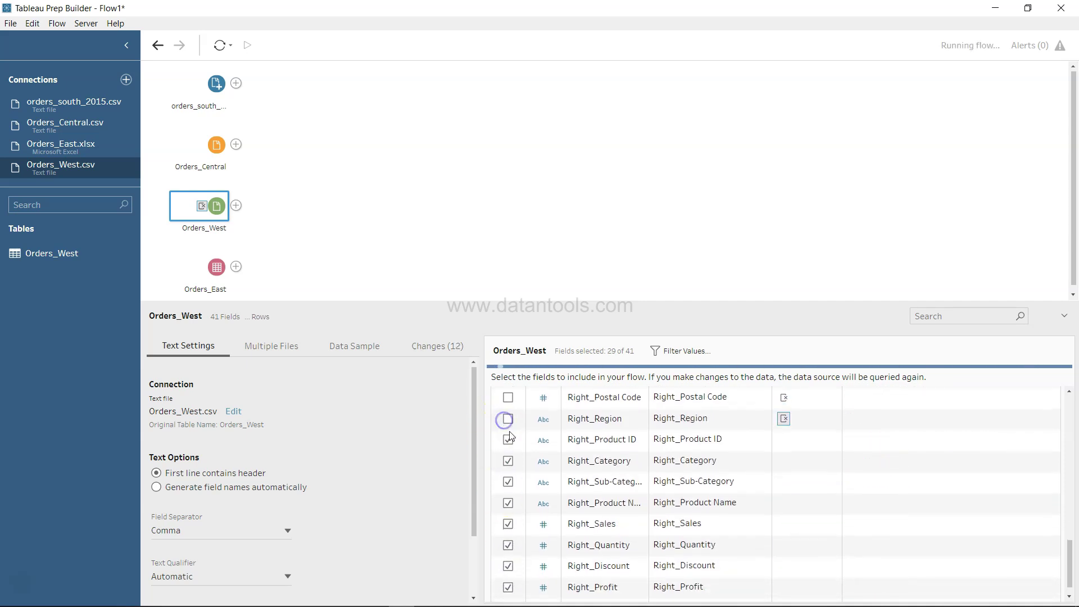
left_click(508, 440)
left_click(508, 465)
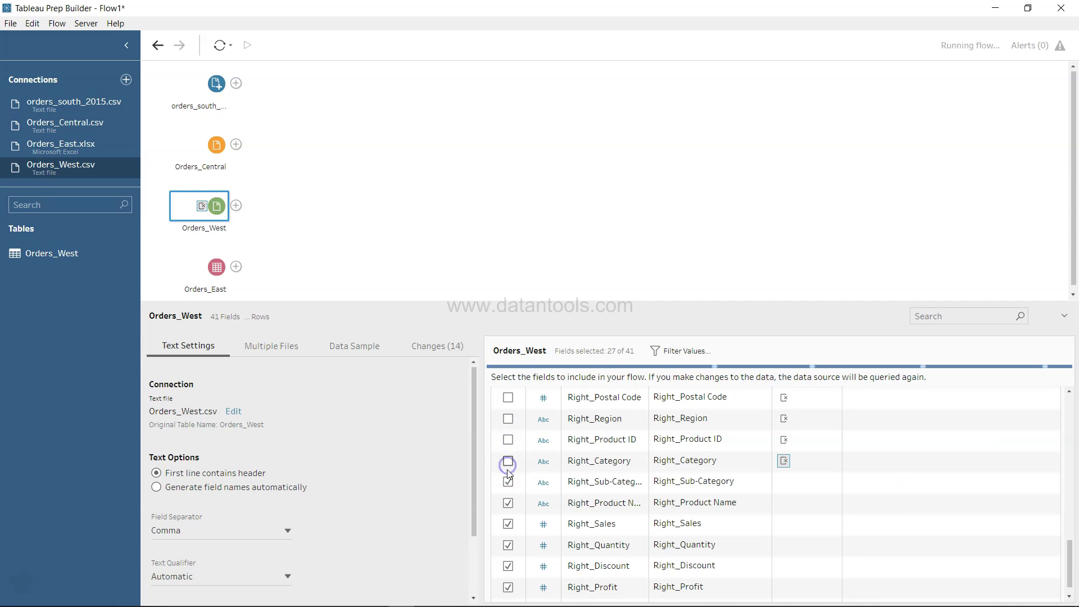
left_click(507, 502)
left_click(508, 482)
Step: Exclude the Right_Sales, Right_Quantity, Right_Discount and Right_Profit fields from the Orders_West input
left_click(508, 525)
left_click(509, 546)
left_click(507, 567)
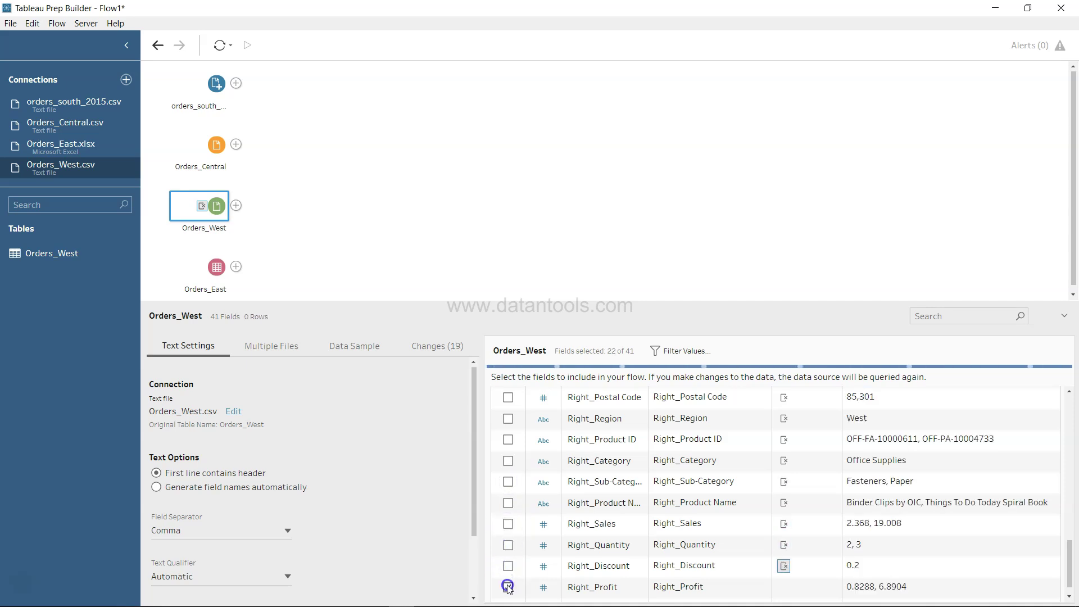
scroll(508, 587, "down", 1)
left_click(509, 572)
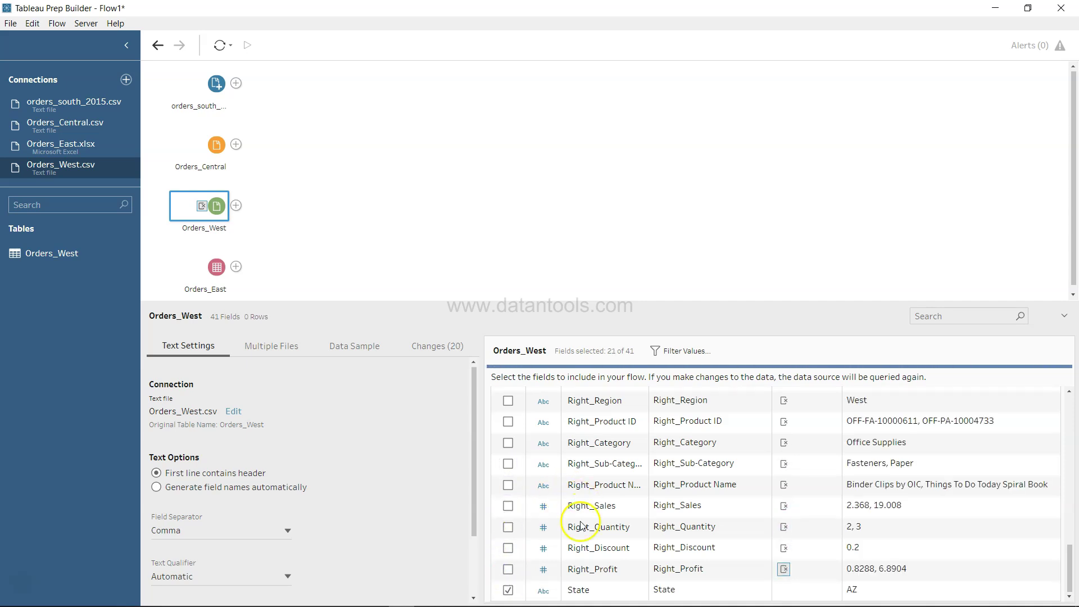
Step: Review the Orders_West field list and the change markers on its removed fields
scroll(580, 522, "up", 4)
scroll(582, 525, "down", 4)
scroll(582, 524, "up", 5)
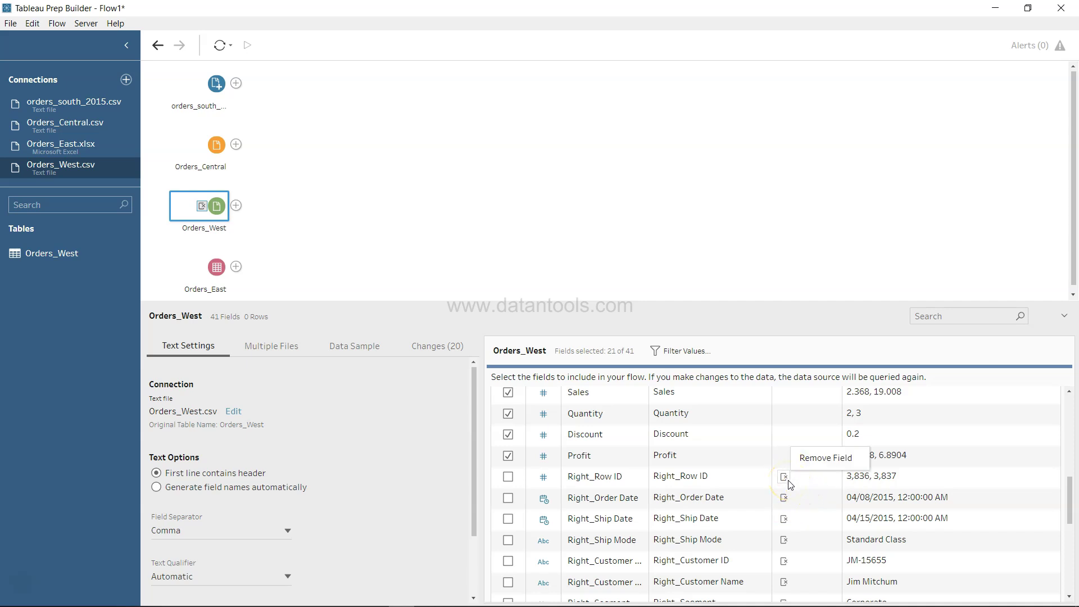
scroll(790, 485, "up", 6)
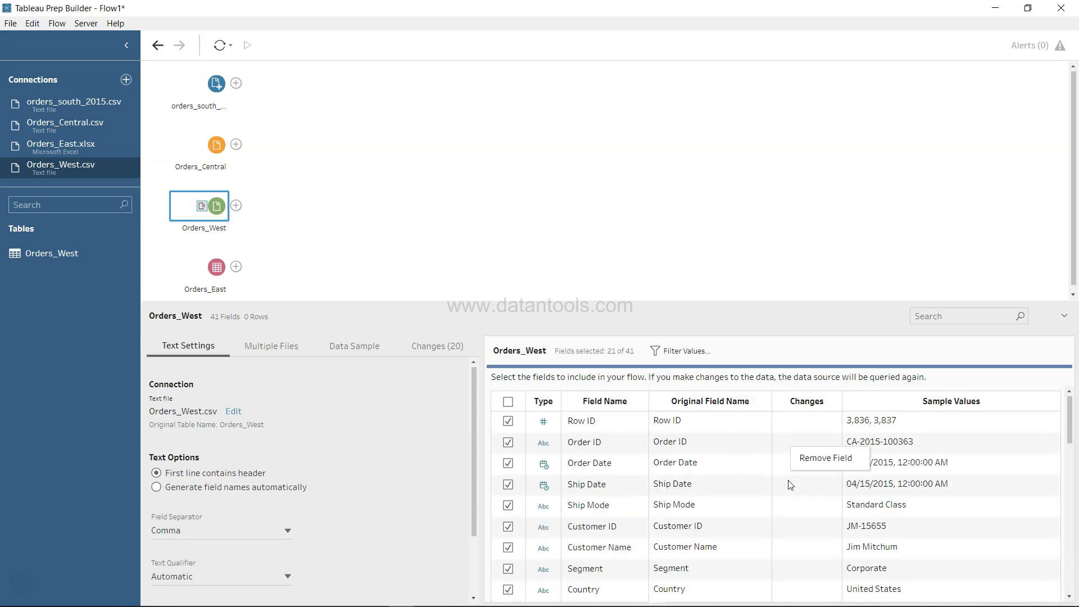
Step: Examine the Orders_East field list, including its region, date and state fields and the format of its Sales values
left_click(222, 280)
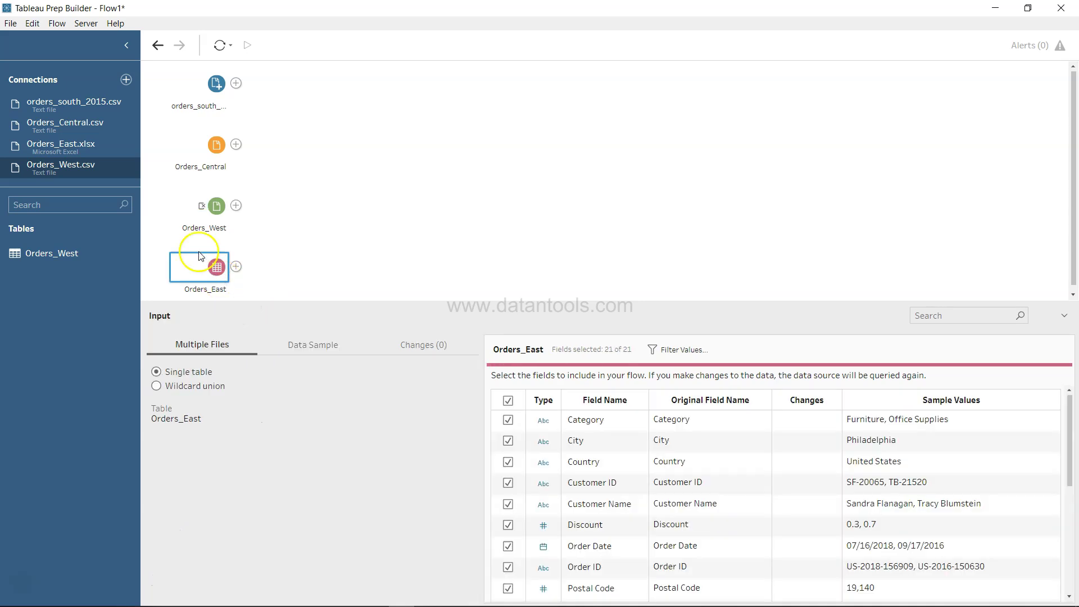
scroll(598, 470, "down", 1)
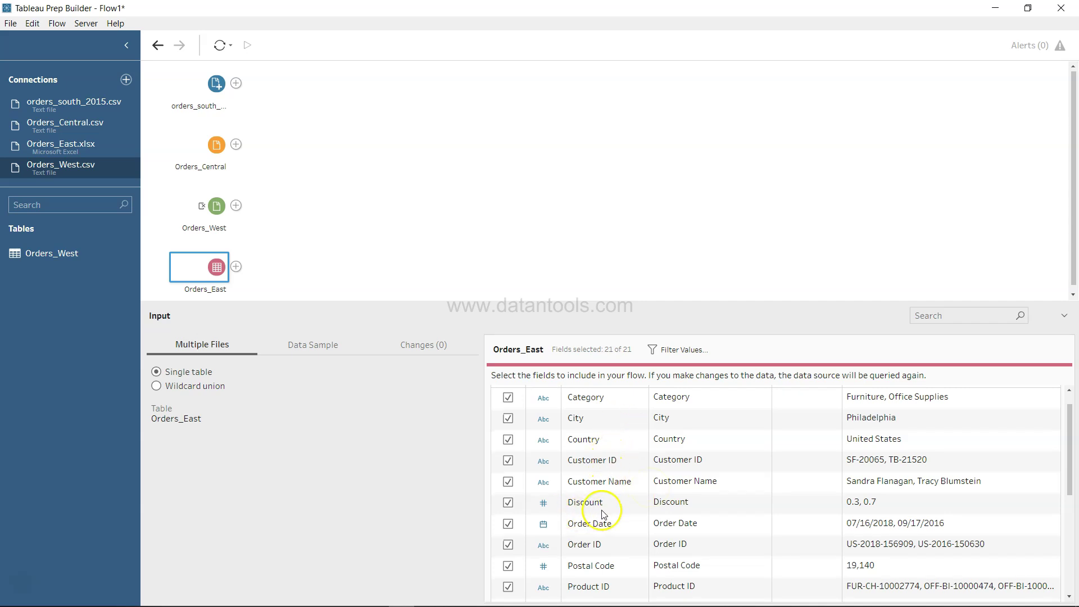
scroll(623, 526, "down", 3)
scroll(624, 529, "down", 3)
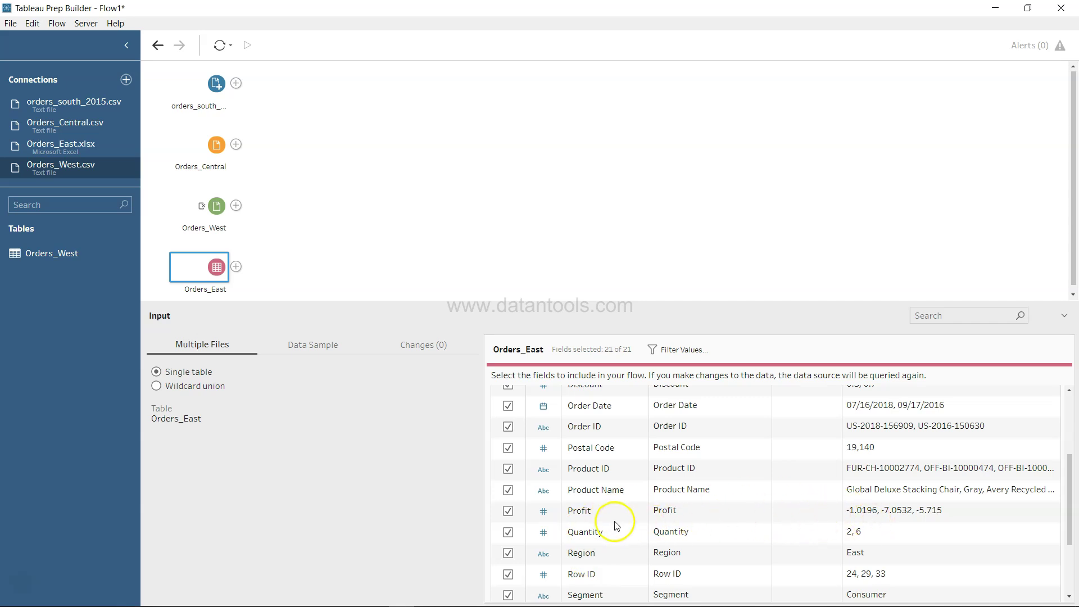
scroll(616, 526, "down", 1)
scroll(617, 525, "down", 5)
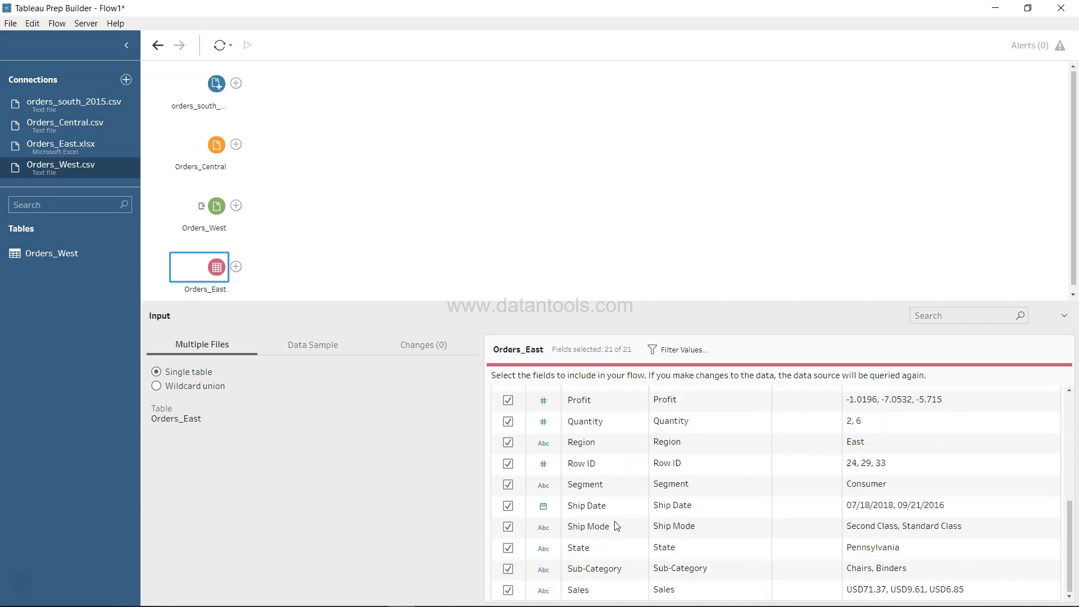
scroll(586, 519, "up", 6)
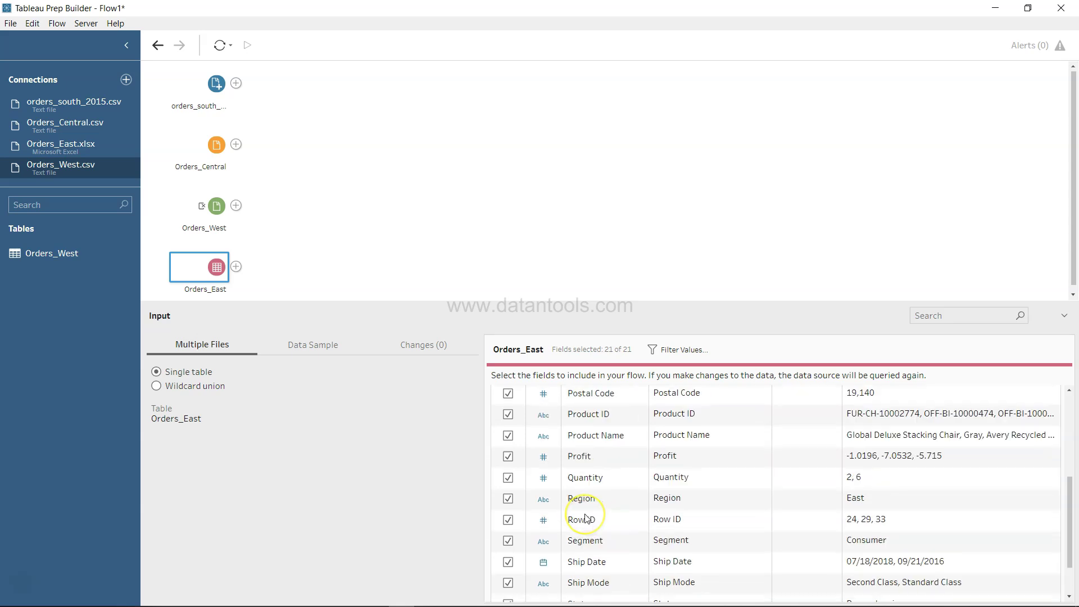
scroll(587, 518, "up", 3)
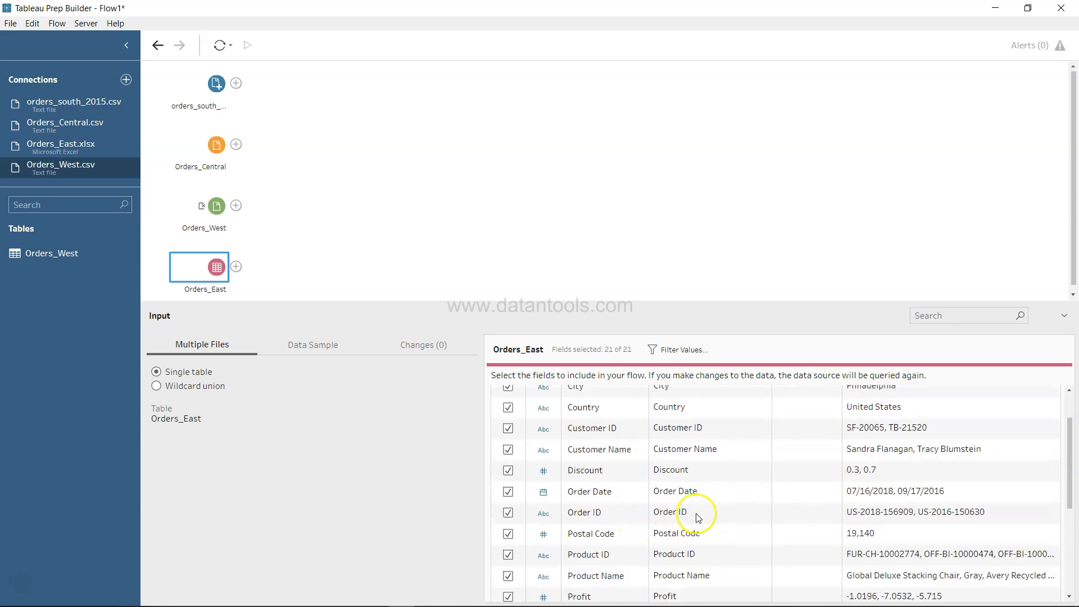
scroll(630, 501, "down", 10)
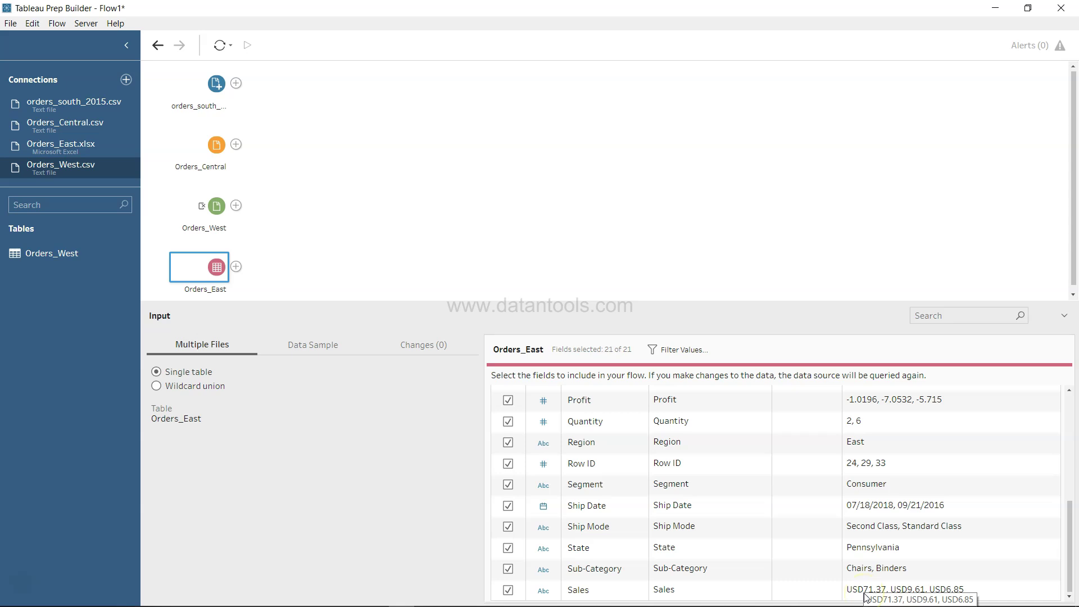
Step: Check how Sales values are stored in the Orders_West and Orders_Central inputs for comparison with Orders_East
left_click(207, 212)
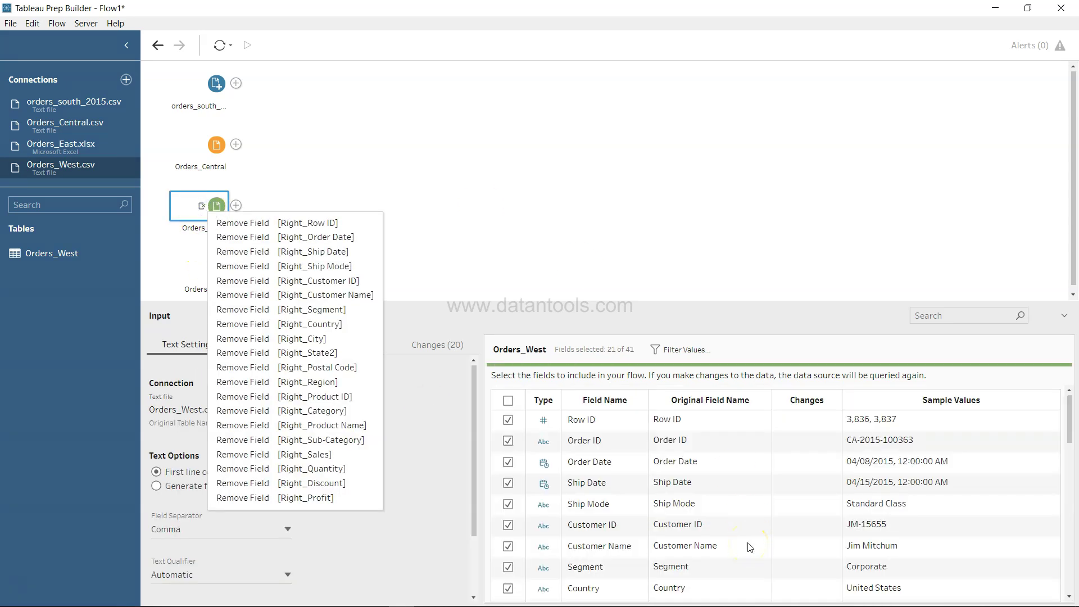
scroll(750, 547, "down", 5)
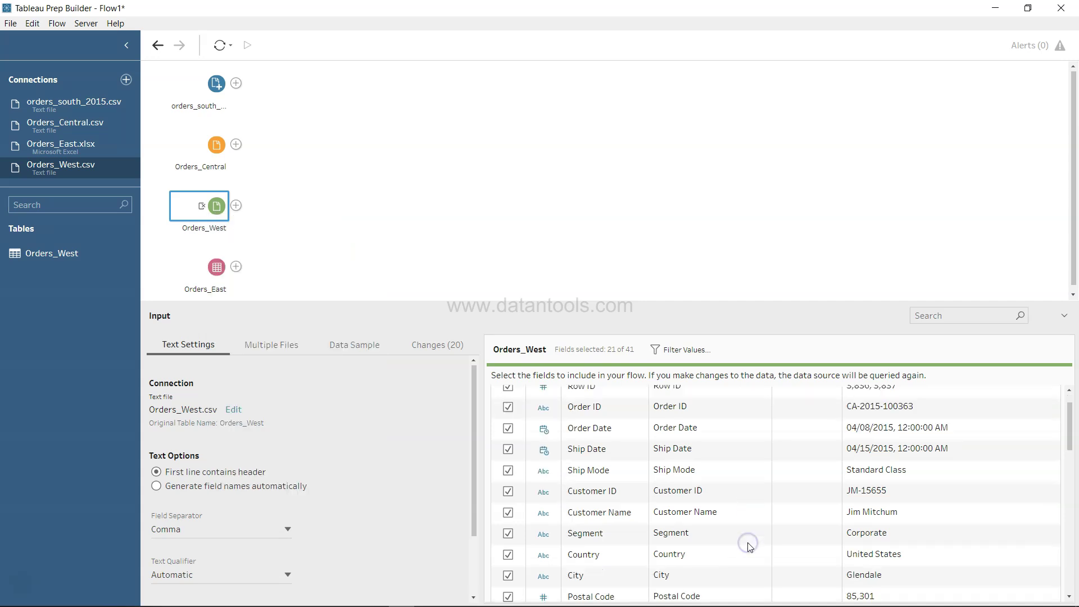
scroll(750, 547, "down", 3)
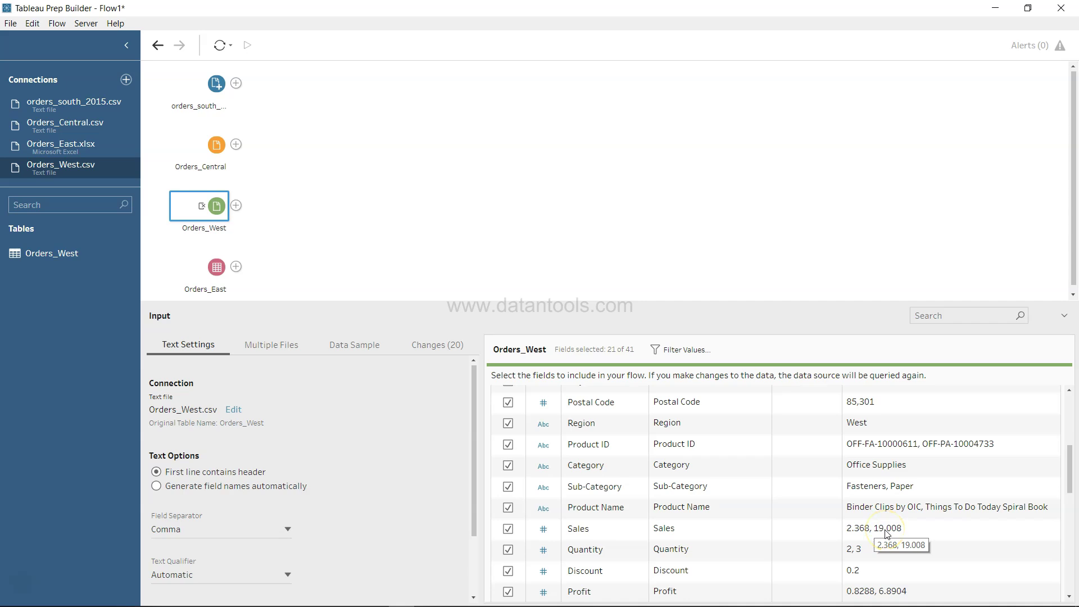
left_click(218, 147)
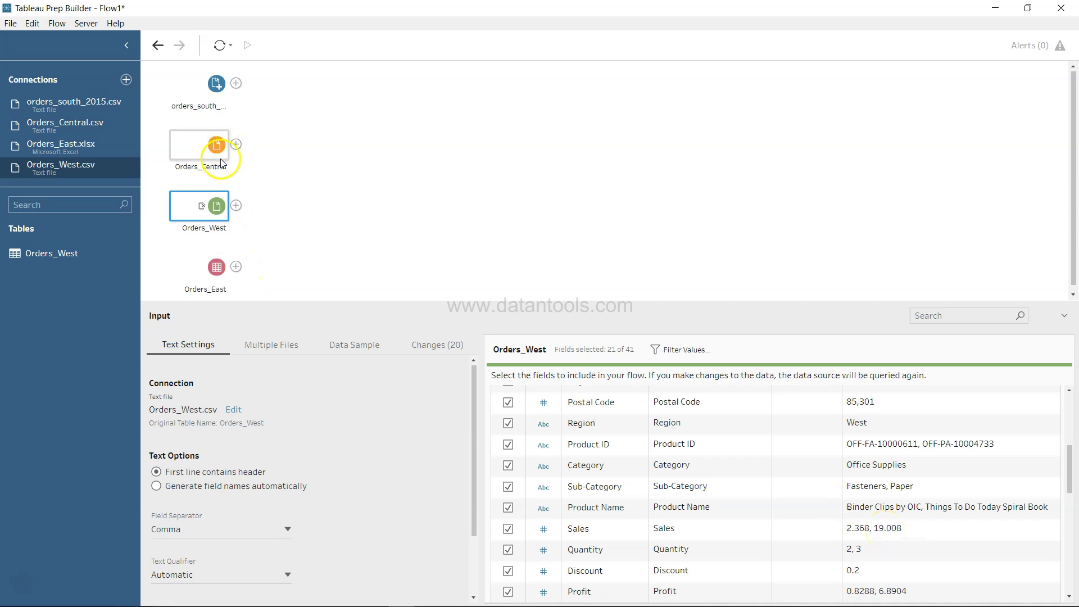
scroll(641, 562, "down", 5)
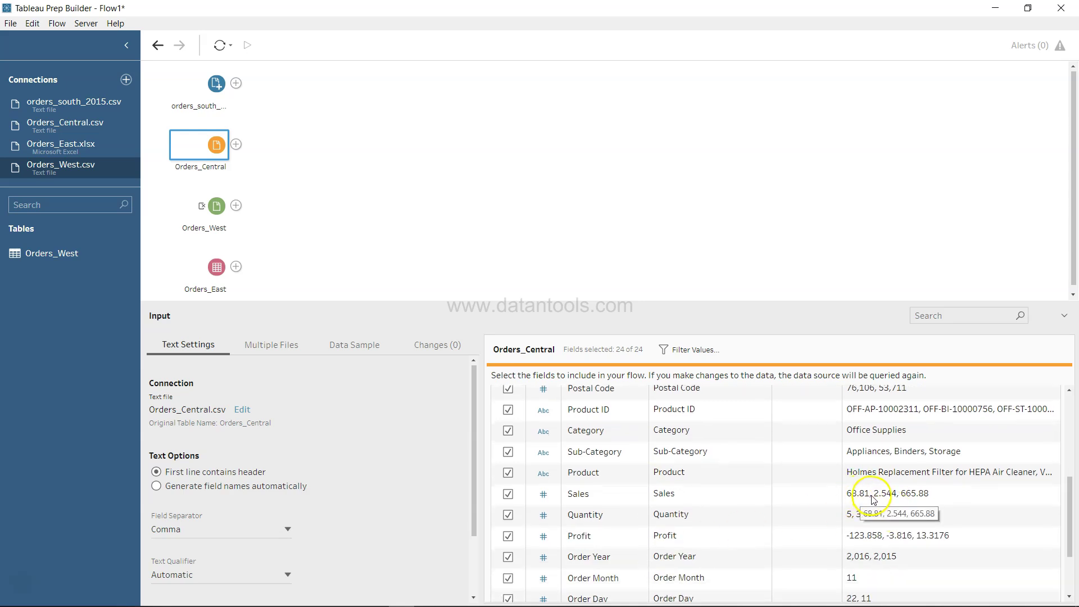
Step: Compare how Sales values are stored in the orders_south_2015 and Orders_East inputs
left_click(190, 93)
scroll(795, 470, "down", 3)
scroll(795, 470, "down", 2)
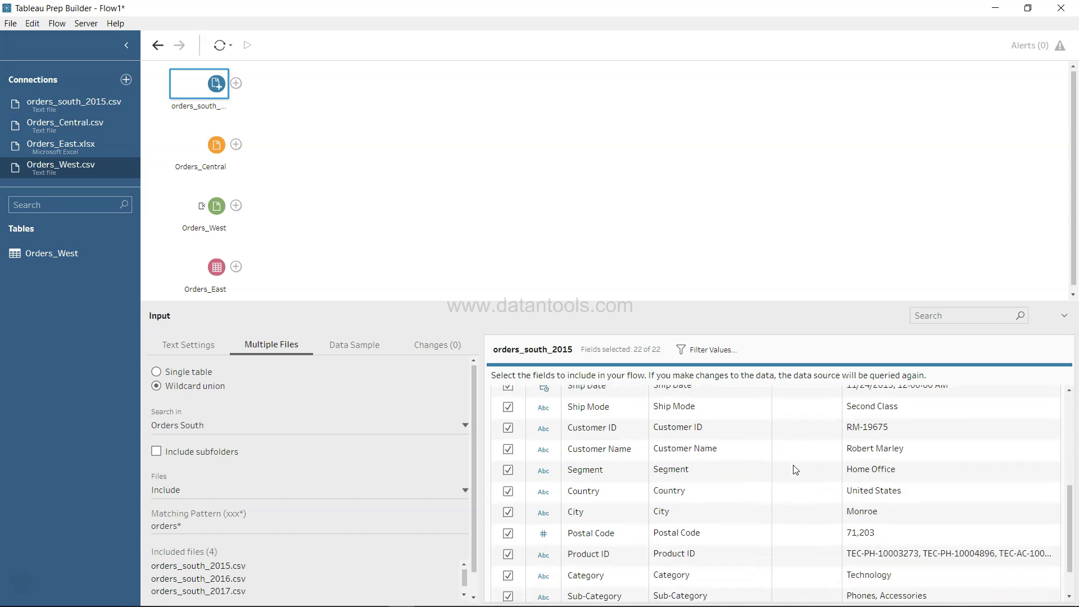
scroll(794, 470, "down", 2)
scroll(795, 470, "up", 6)
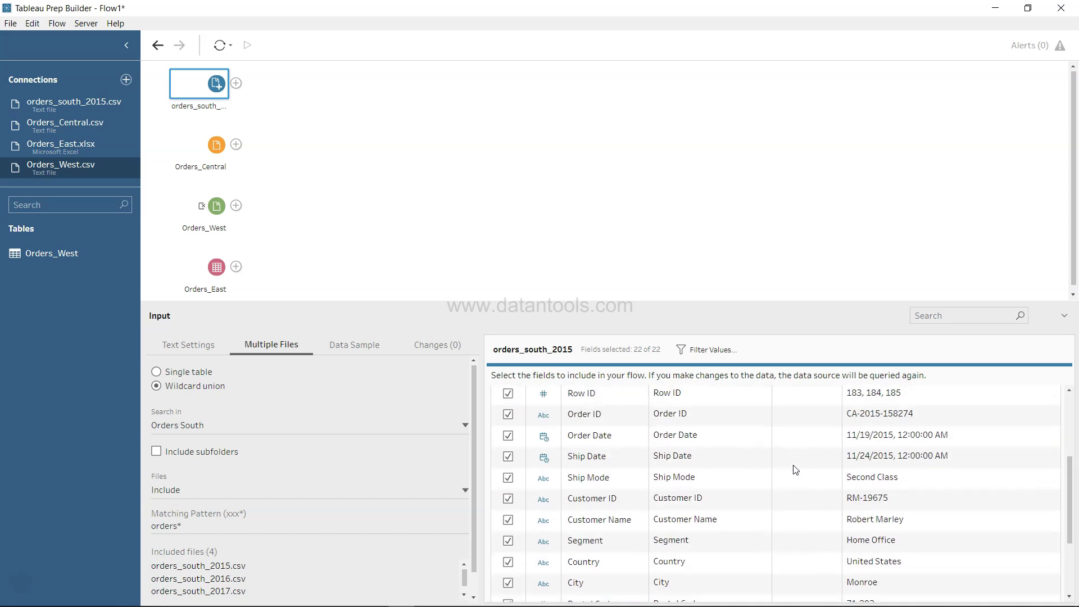
scroll(795, 470, "up", 1)
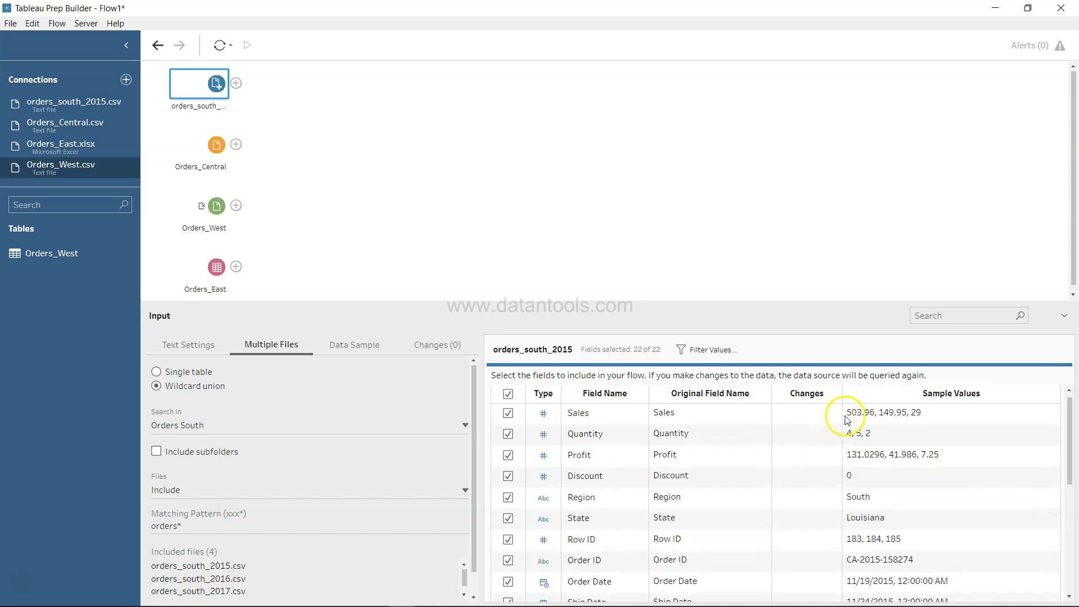
left_click(218, 268)
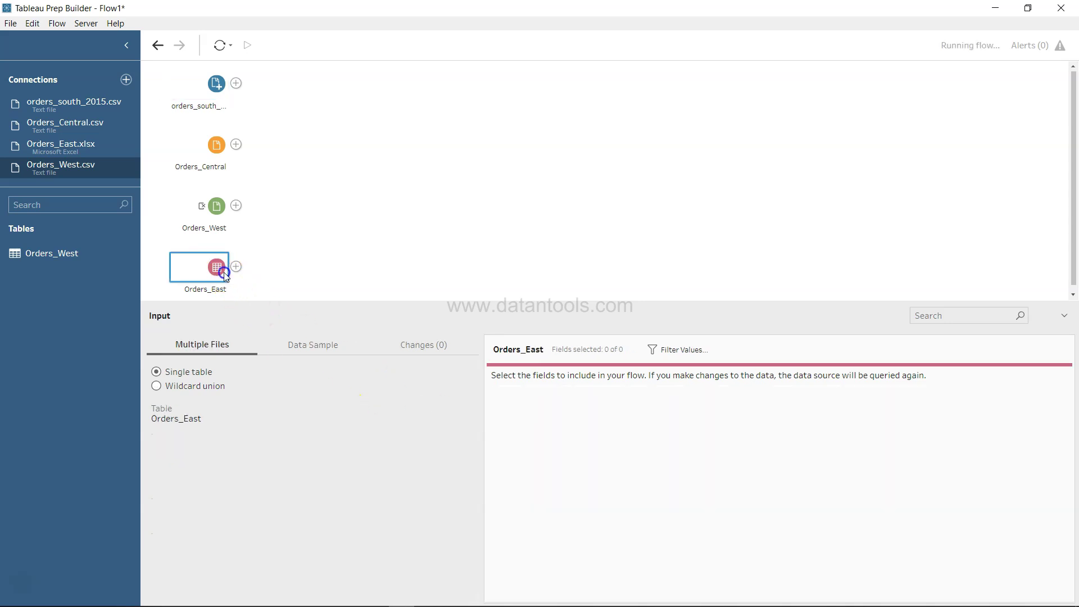
scroll(730, 550, "down", 5)
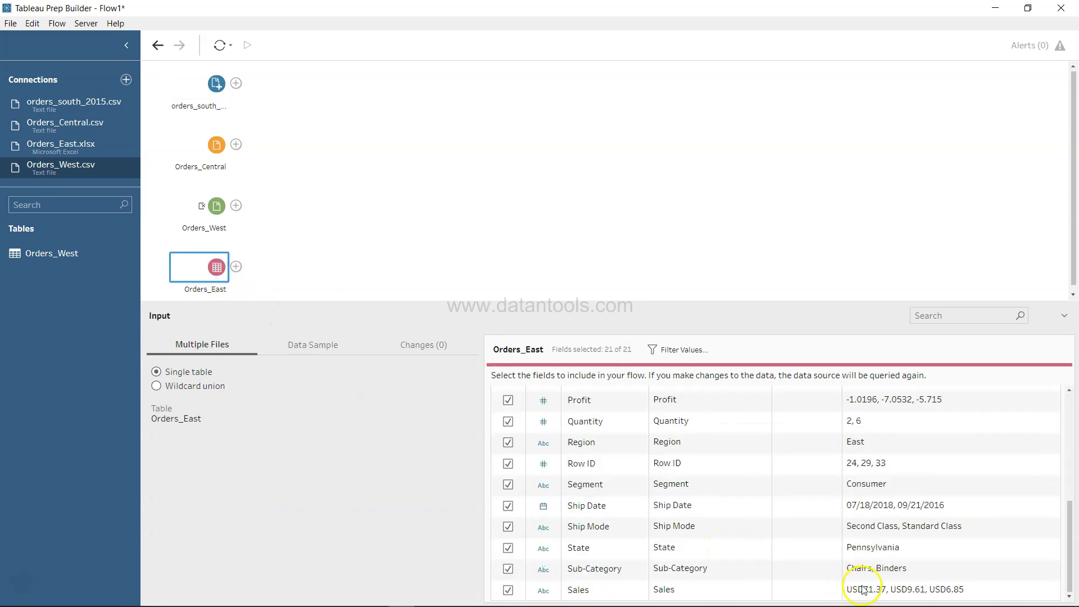
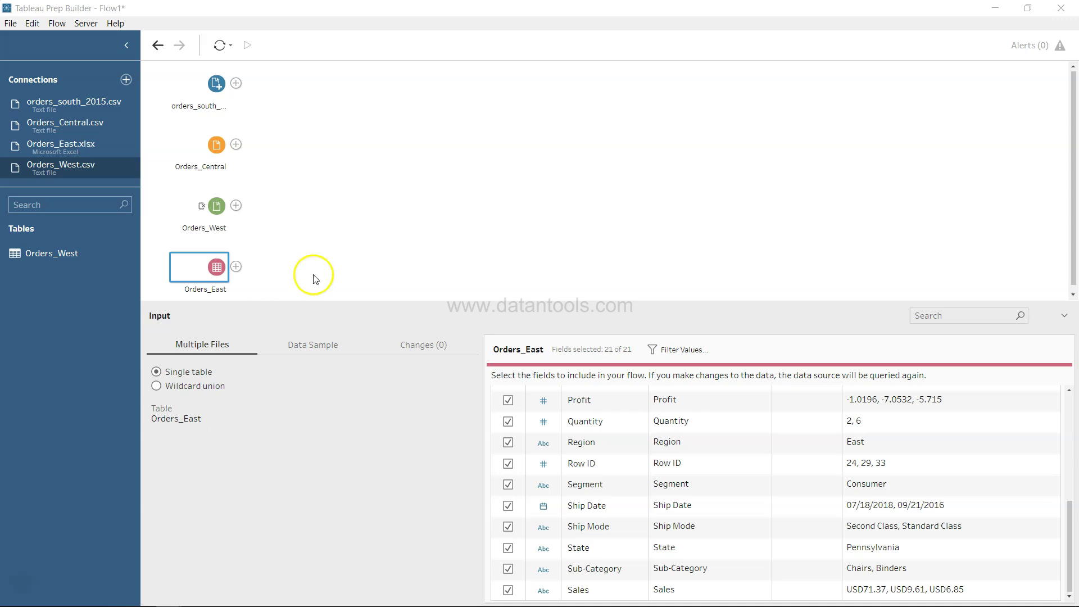
Step: Add a cleaning step after the Orders_Central input
left_click(236, 145)
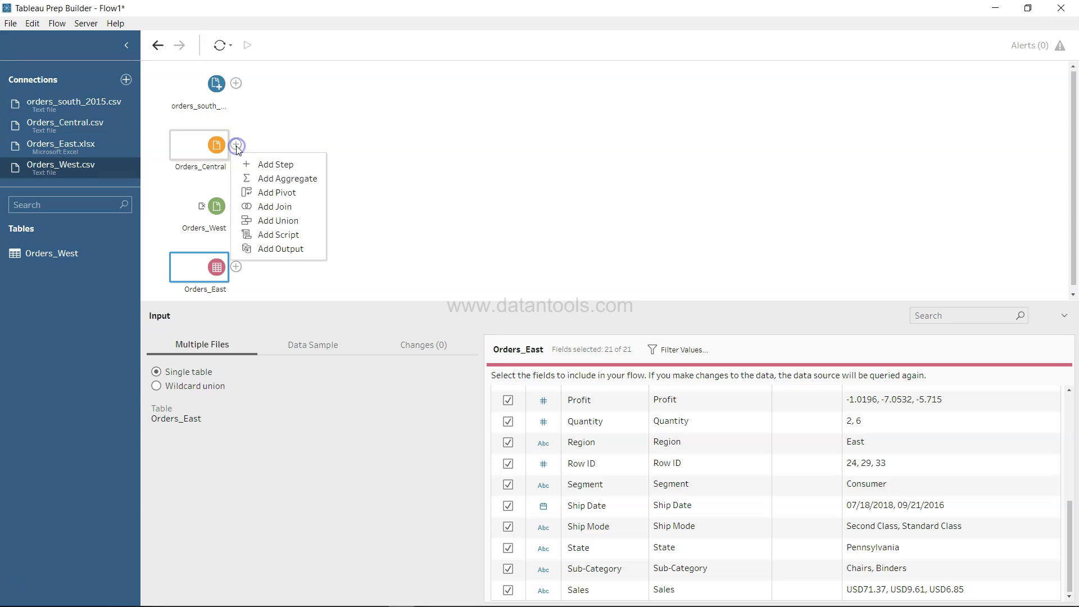
left_click(275, 164)
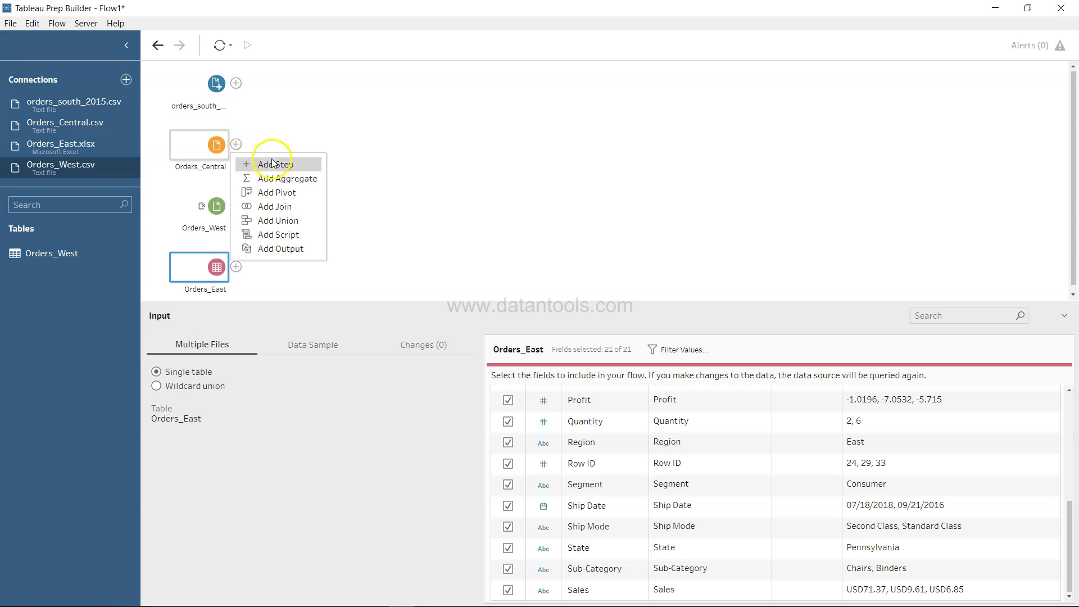
left_click(276, 164)
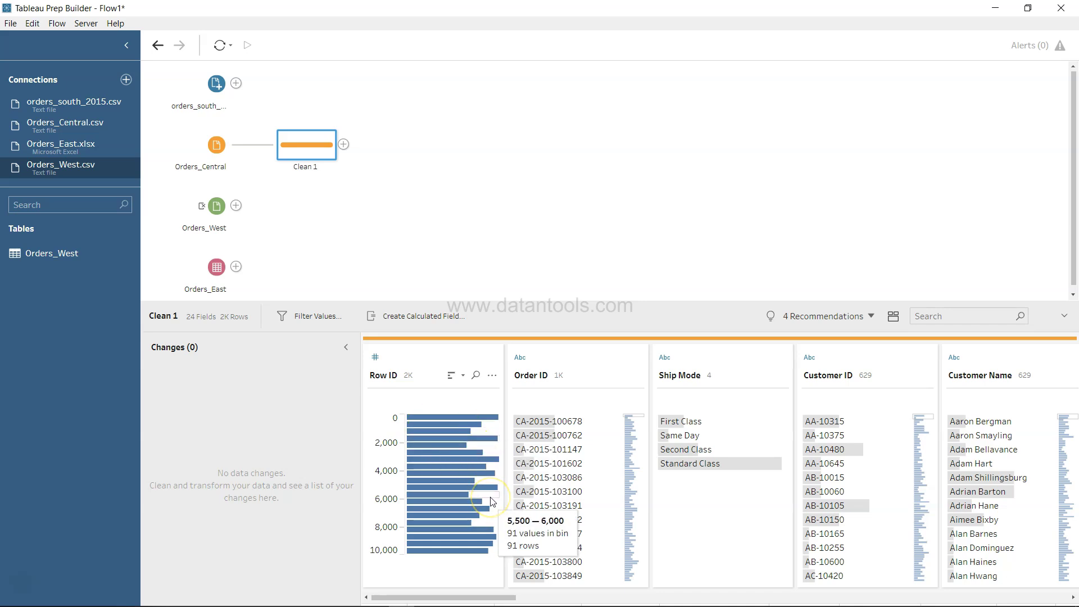
Step: Examine the value distributions in the cleaning step's field profiles, including Order ID, Ship Mode, Segment, City and State
scroll(491, 501, "right", 1)
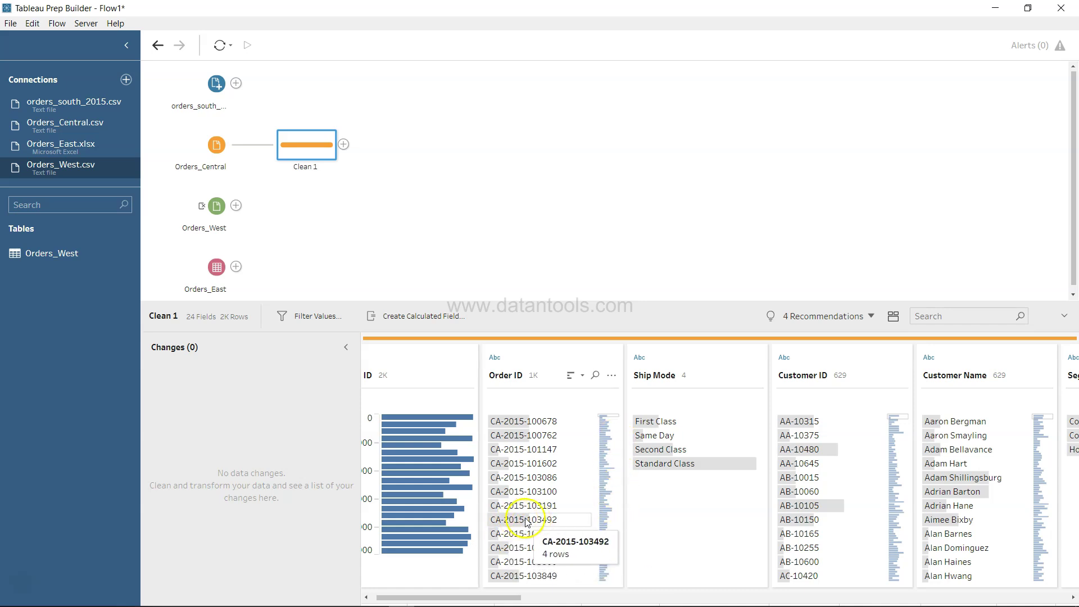
scroll(528, 523, "right", 2)
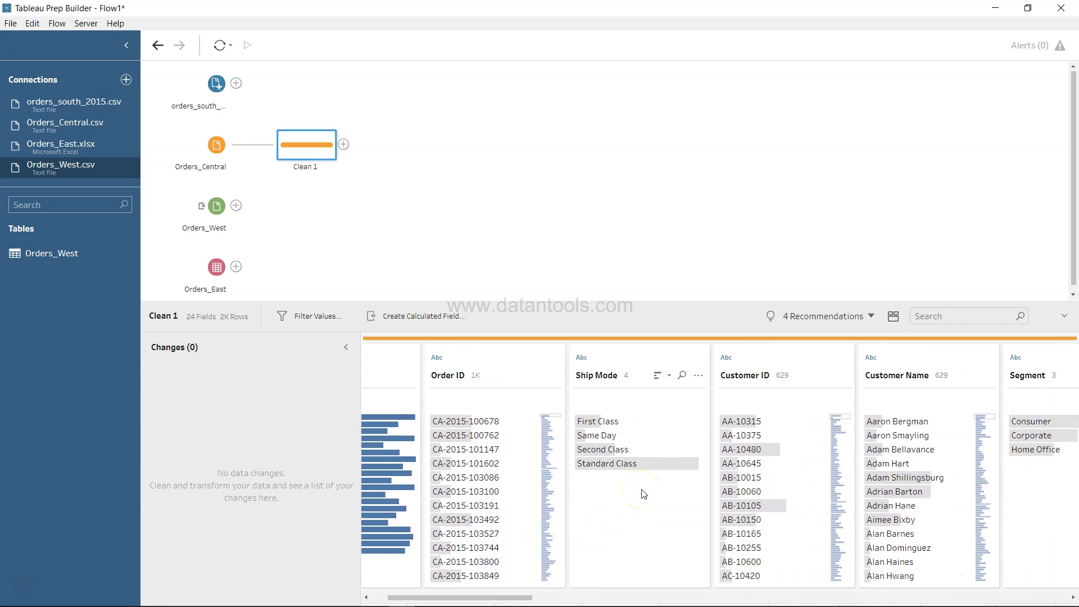
mouse_move(624, 470)
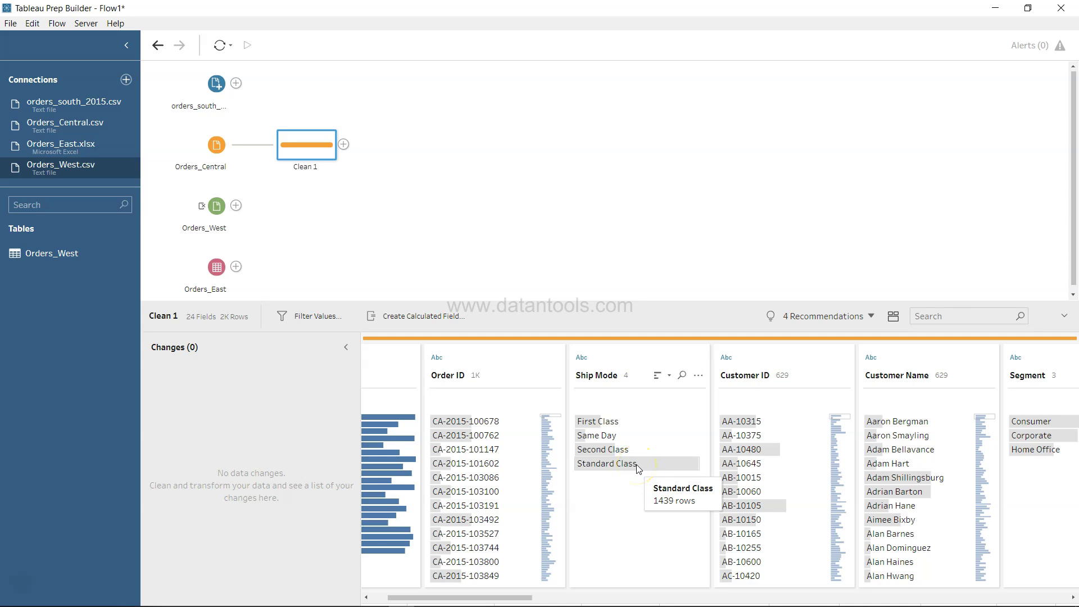
scroll(639, 469, "right", 3)
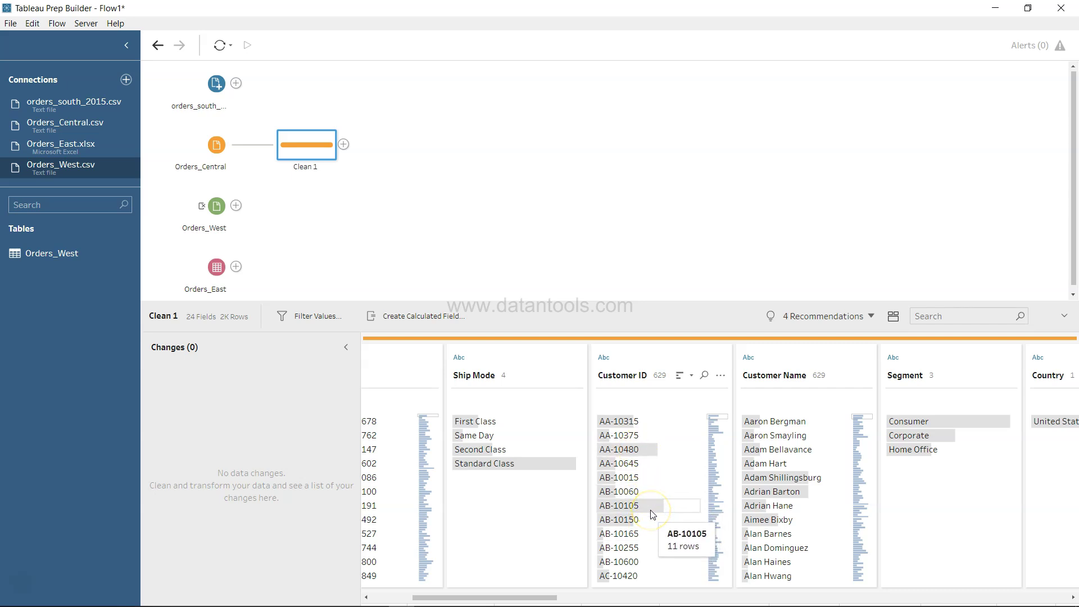
scroll(652, 514, "right", 2)
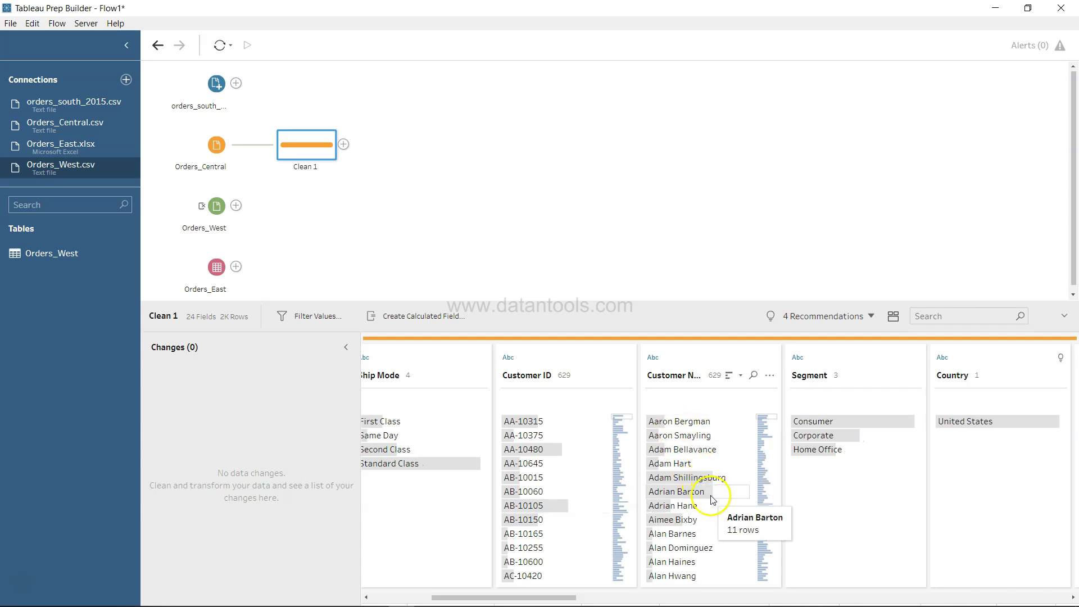
scroll(713, 504, "down", 3)
scroll(713, 504, "up", 3)
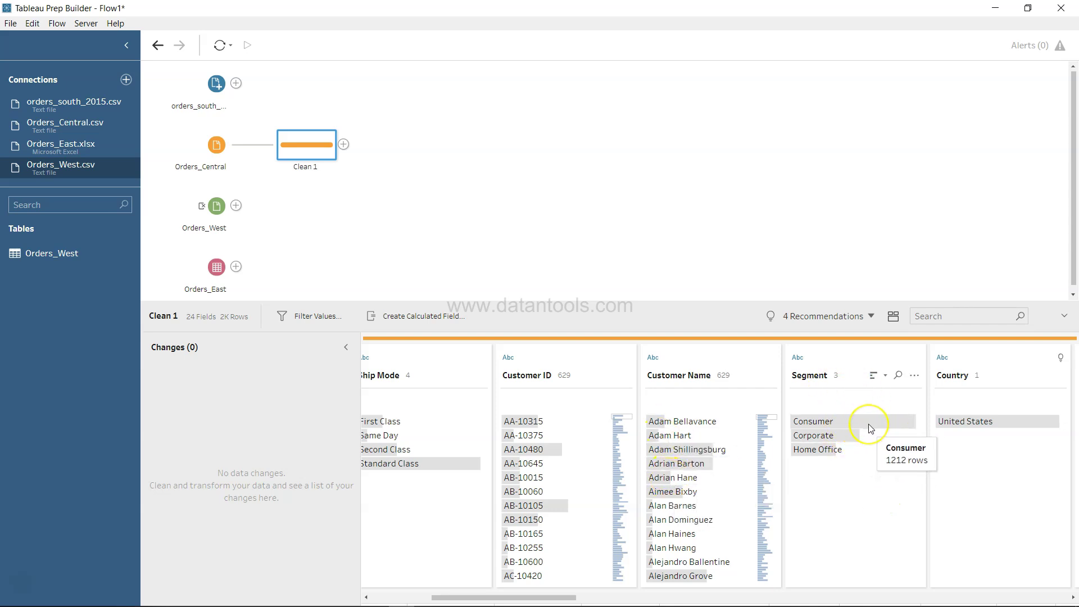
scroll(870, 425, "right", 3)
scroll(870, 425, "right", 4)
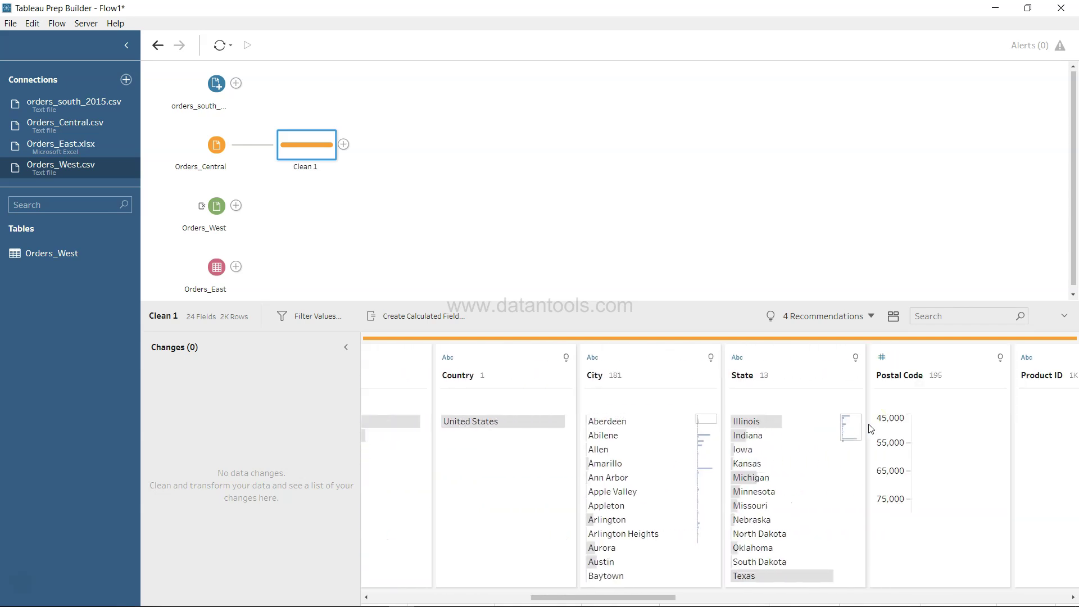
scroll(869, 425, "right", 2)
scroll(869, 427, "right", 3)
scroll(869, 426, "left", 8)
scroll(869, 428, "left", 8)
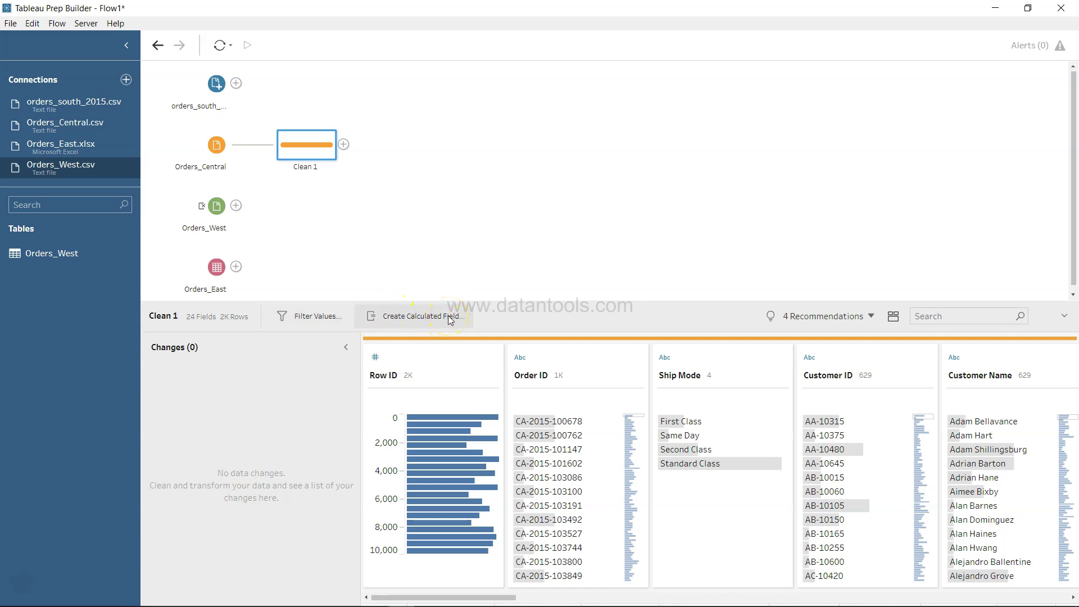
Step: Review the recommended data role changes for the cleaning step and check where its fields can be searched
left_click(867, 317)
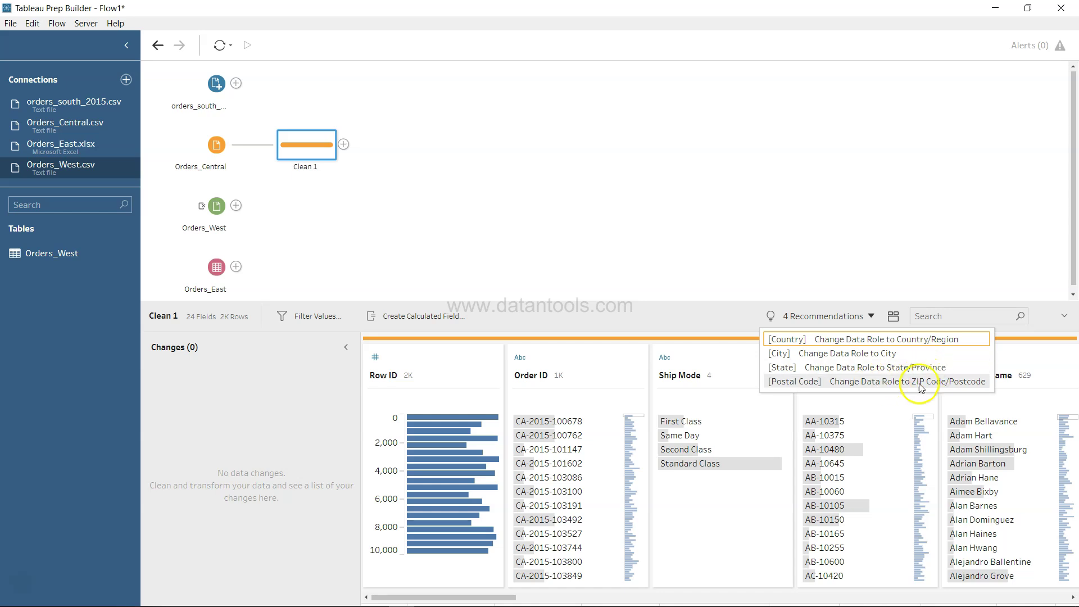
left_click(740, 324)
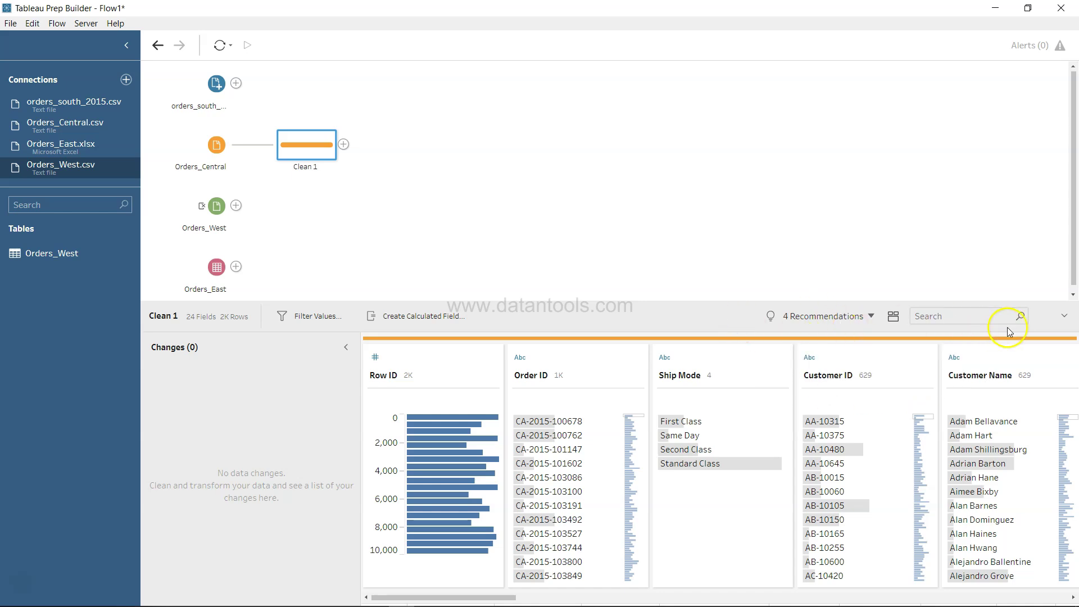
left_click(964, 314)
mouse_move(453, 374)
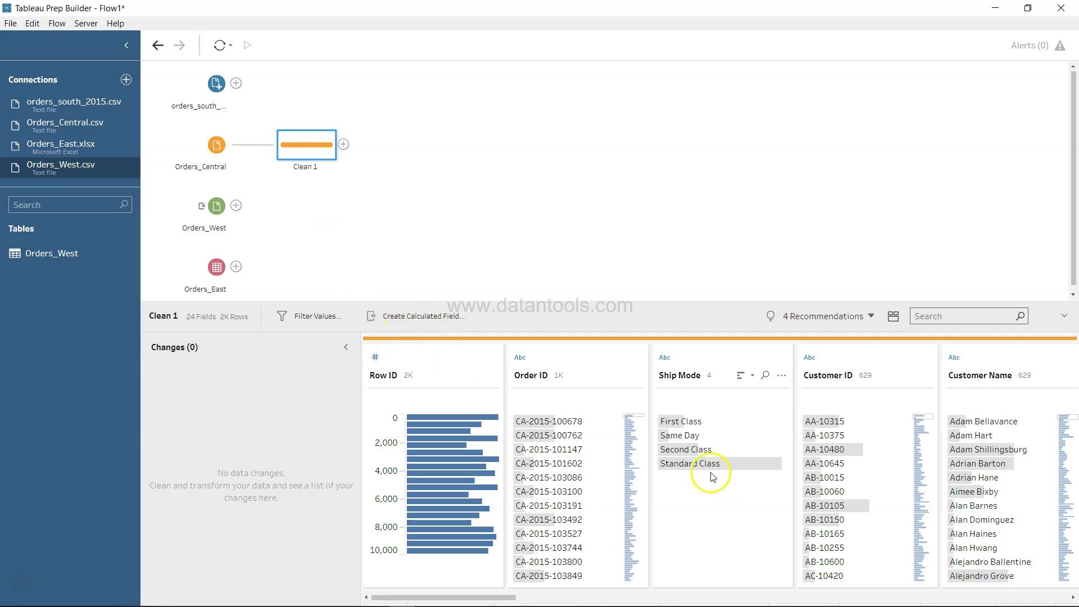
Step: Inspect the data type and data role choices for Row ID, and open its name for editing without changing it
left_click(375, 358)
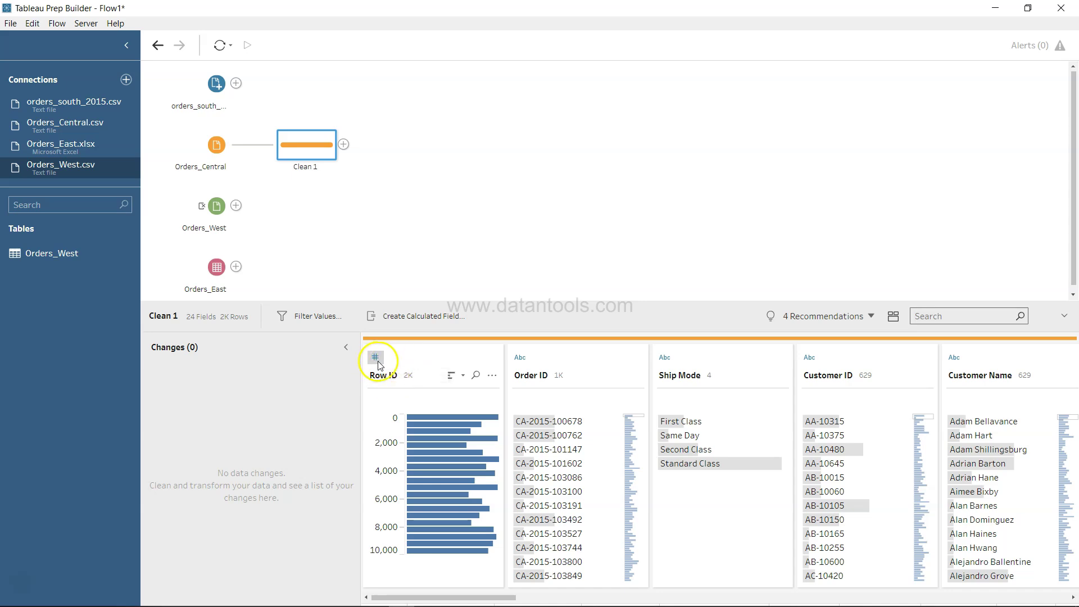
left_click(374, 357)
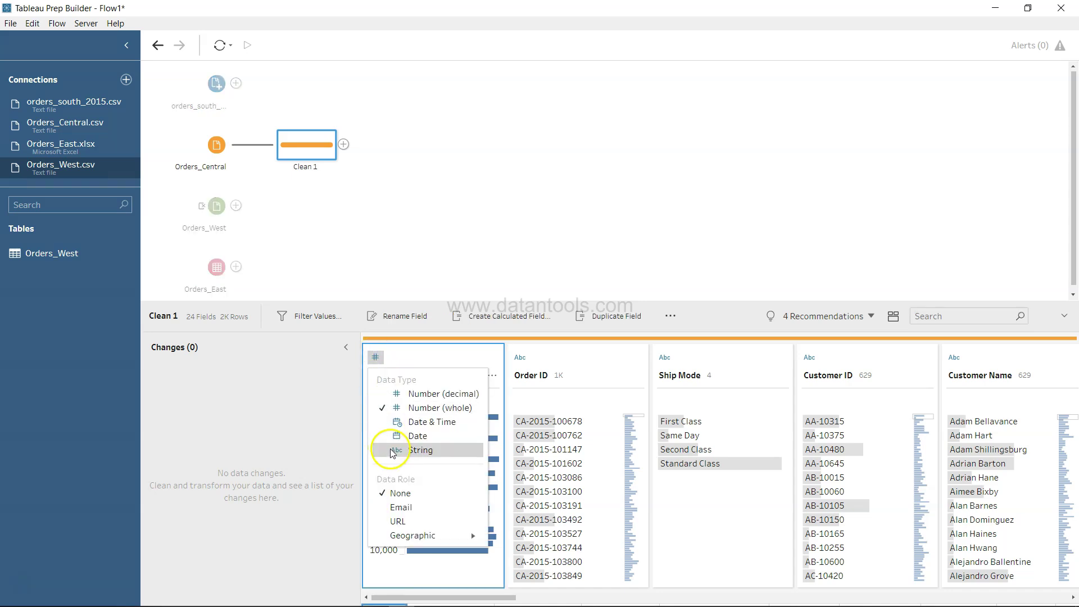
key("Escape")
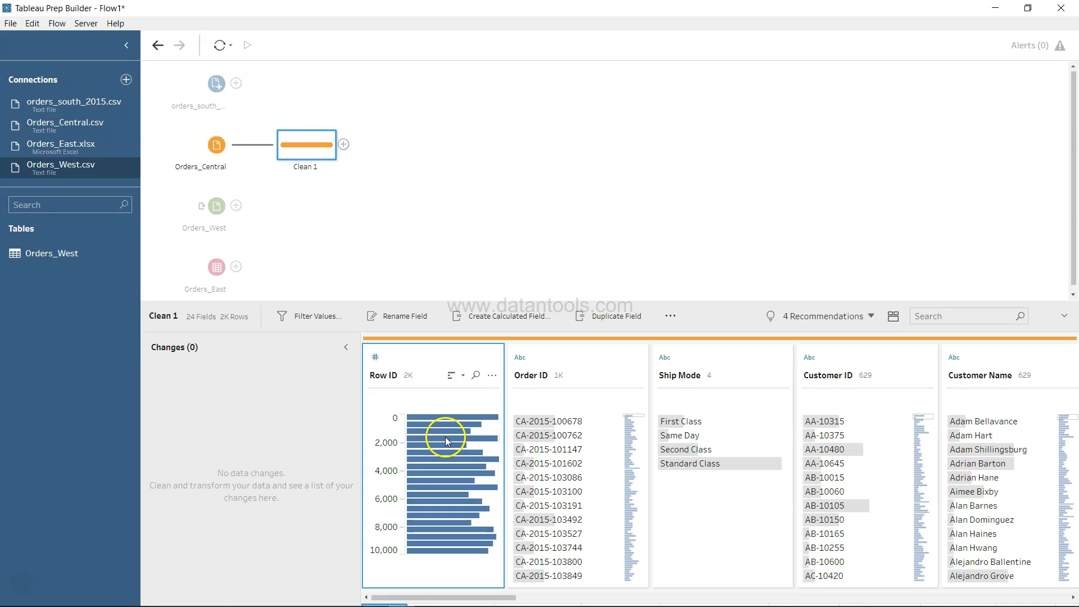
double_click(392, 377)
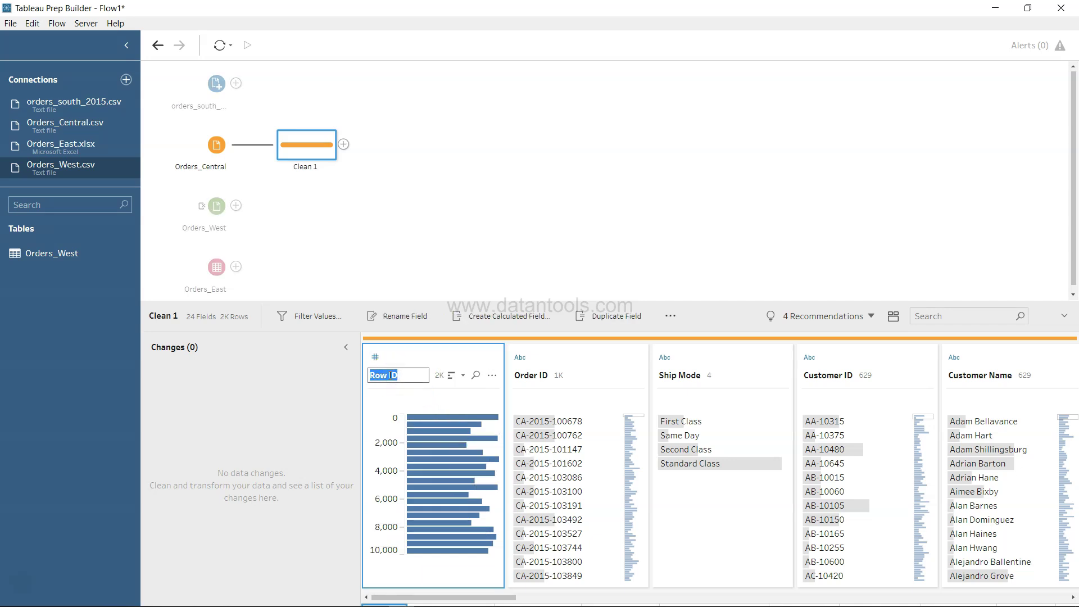
key("Escape")
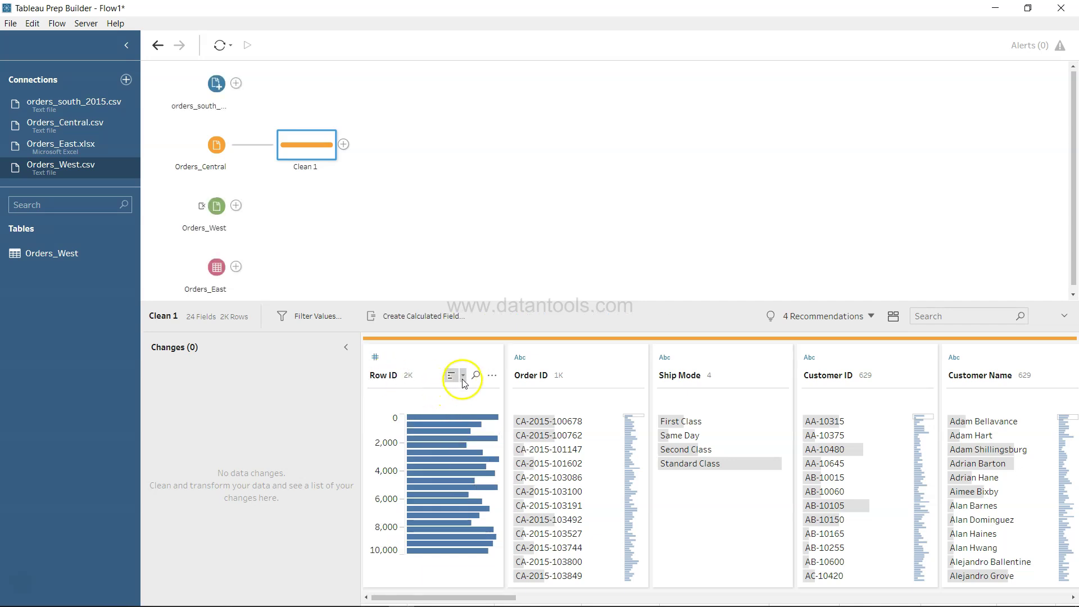
Step: Inspect the sort choices and the additional cleaning options available for the Row ID field
left_click(463, 376)
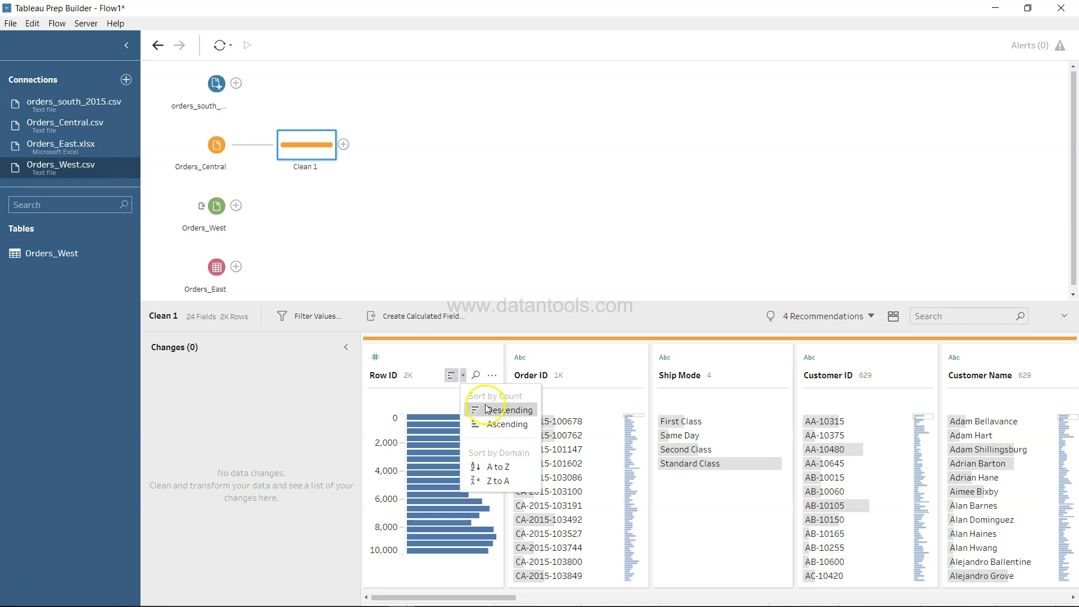
left_click(492, 378)
left_click(492, 377)
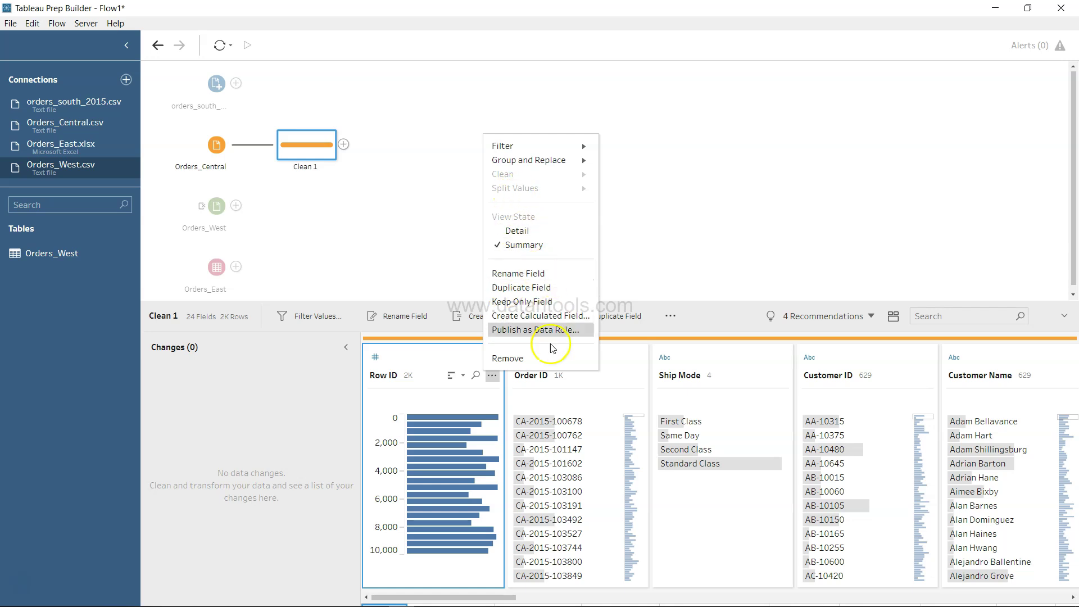
left_click(618, 245)
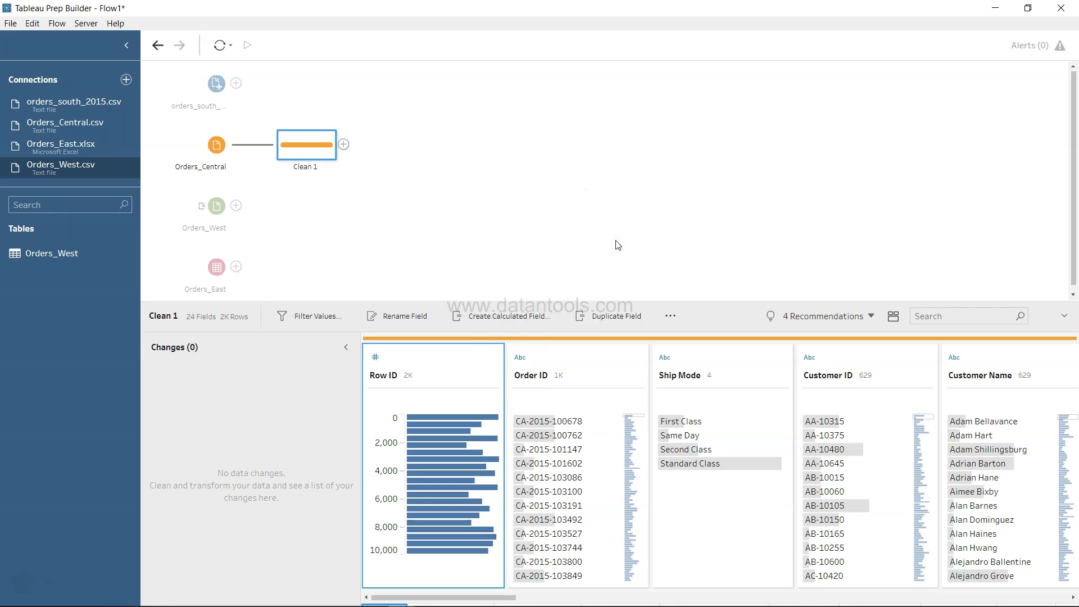
left_click(590, 244)
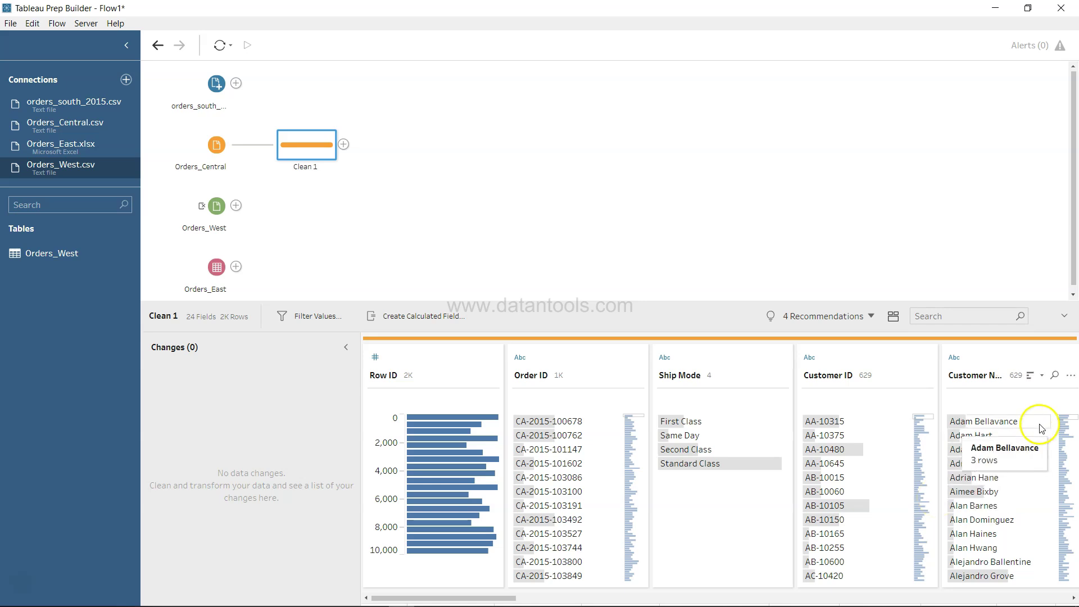
Step: Collapse and restore the cleaning step's detail pane below the flow
left_click(1065, 318)
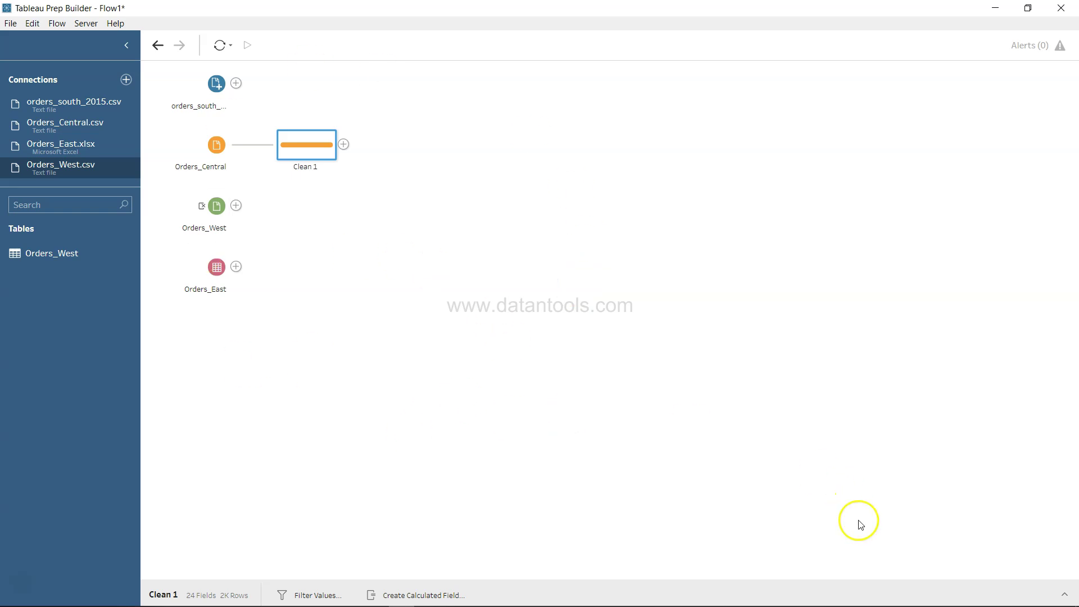
left_click(1068, 595)
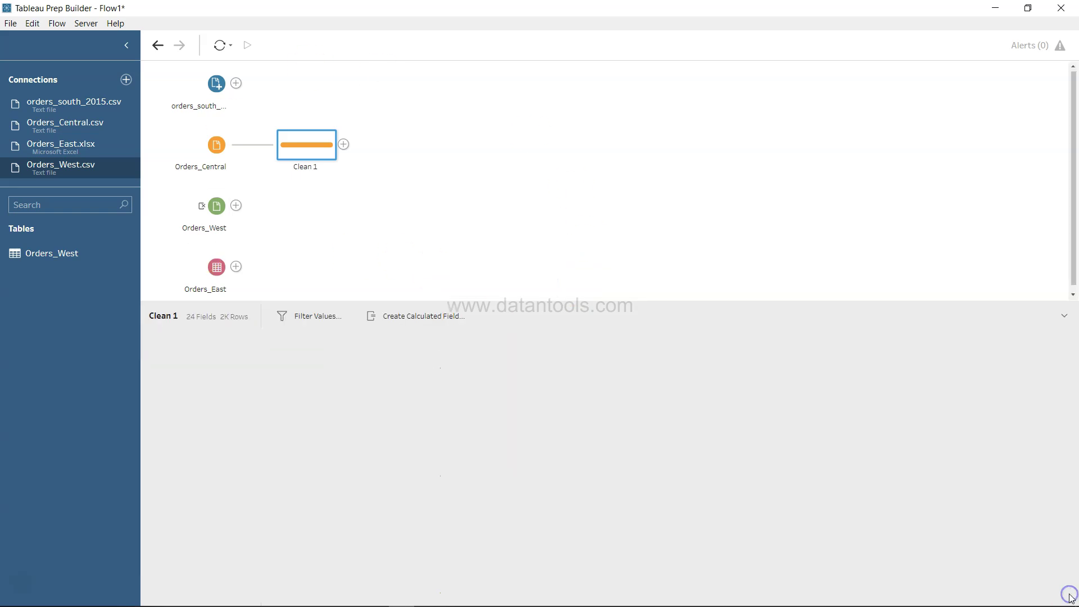
left_click(1063, 317)
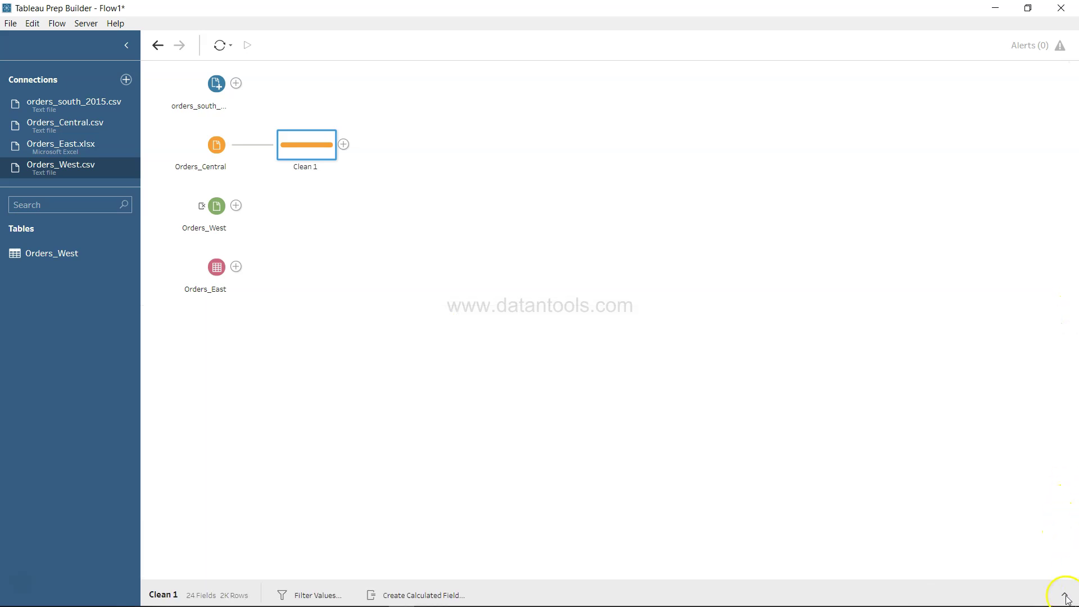
left_click(1066, 594)
Step: Look through the cleaning step's field profiles as far as Discounts and return to Row ID
mouse_move(897, 489)
scroll(898, 491, "right", 15)
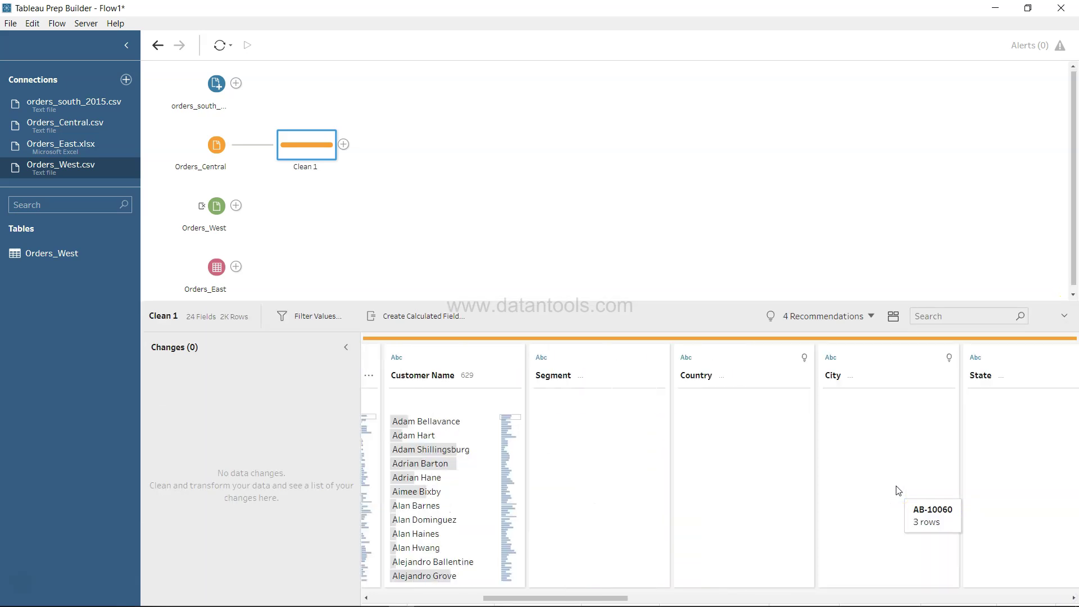
scroll(898, 491, "right", 7)
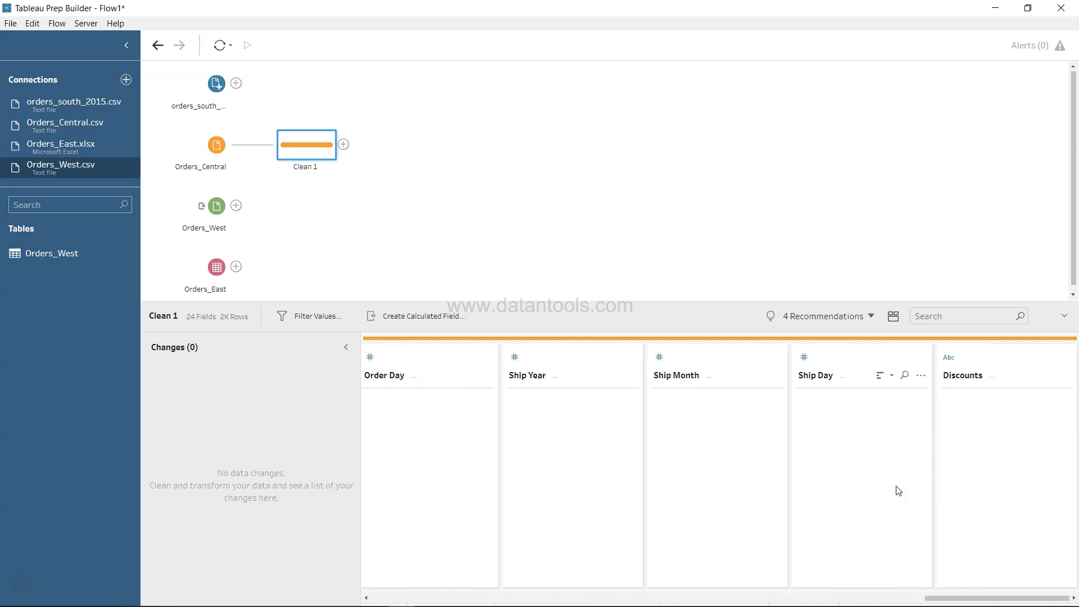
scroll(898, 491, "left", 8)
scroll(897, 490, "left", 14)
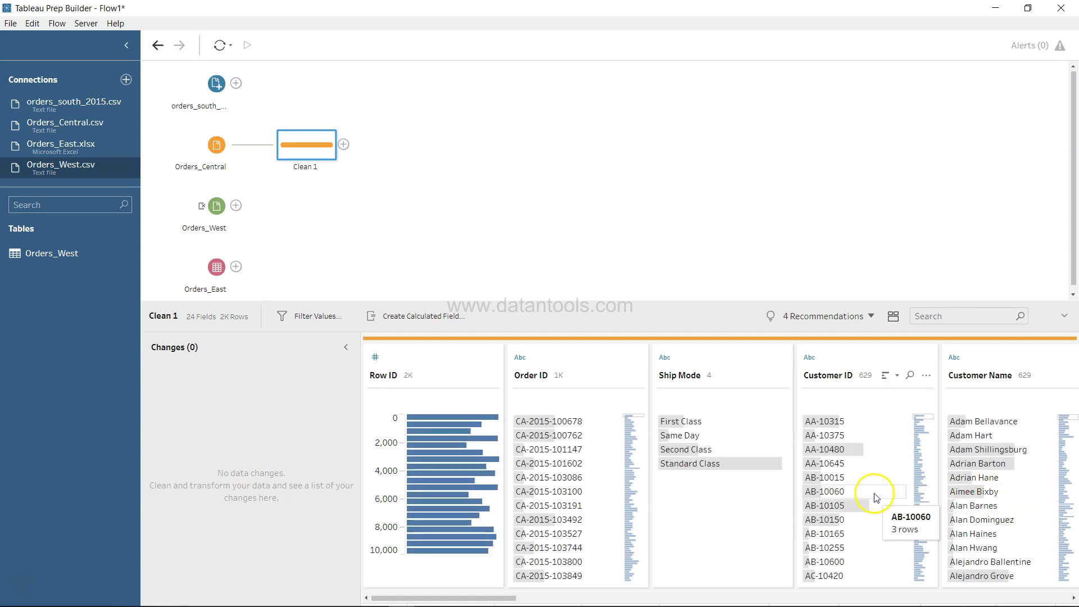
Step: Check the Orders_Central field profiles from Customer ID through Discounts for a region field
scroll(876, 497, "right", 1)
scroll(877, 497, "right", 10)
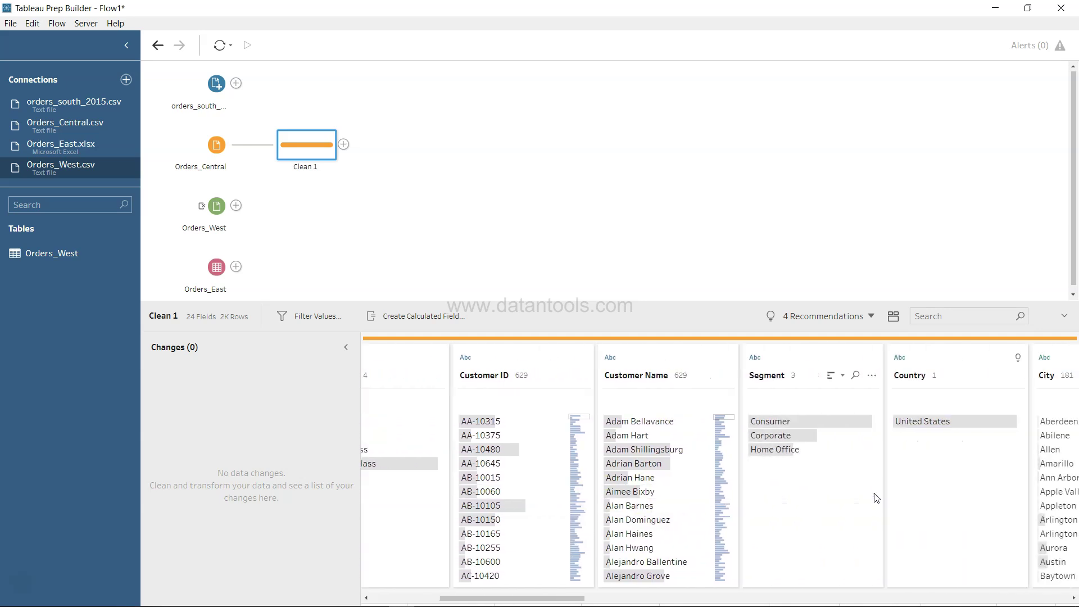
scroll(877, 497, "right", 12)
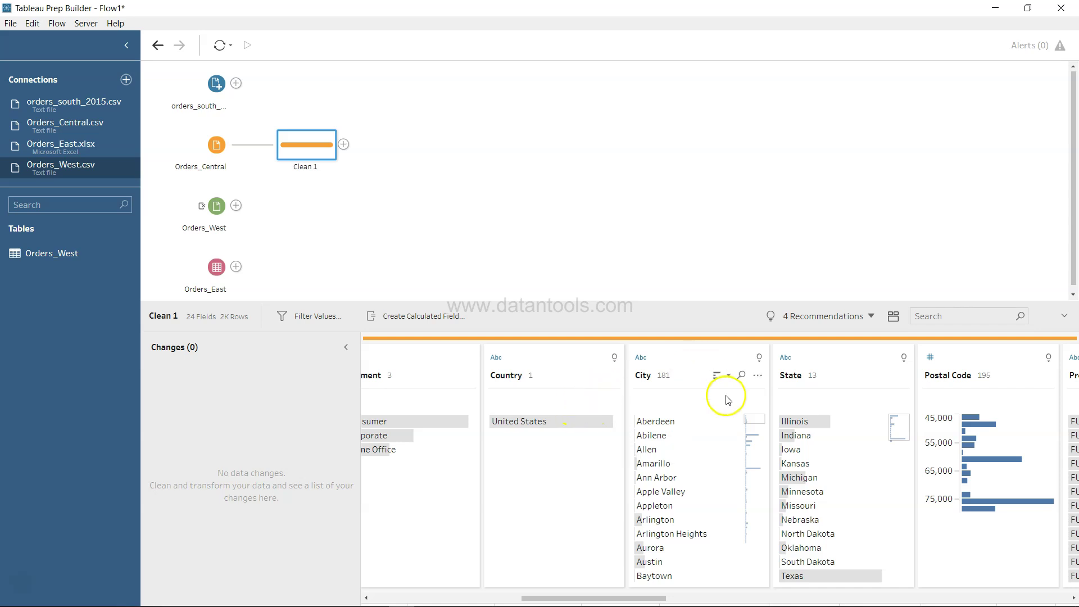
scroll(852, 407, "right", 17)
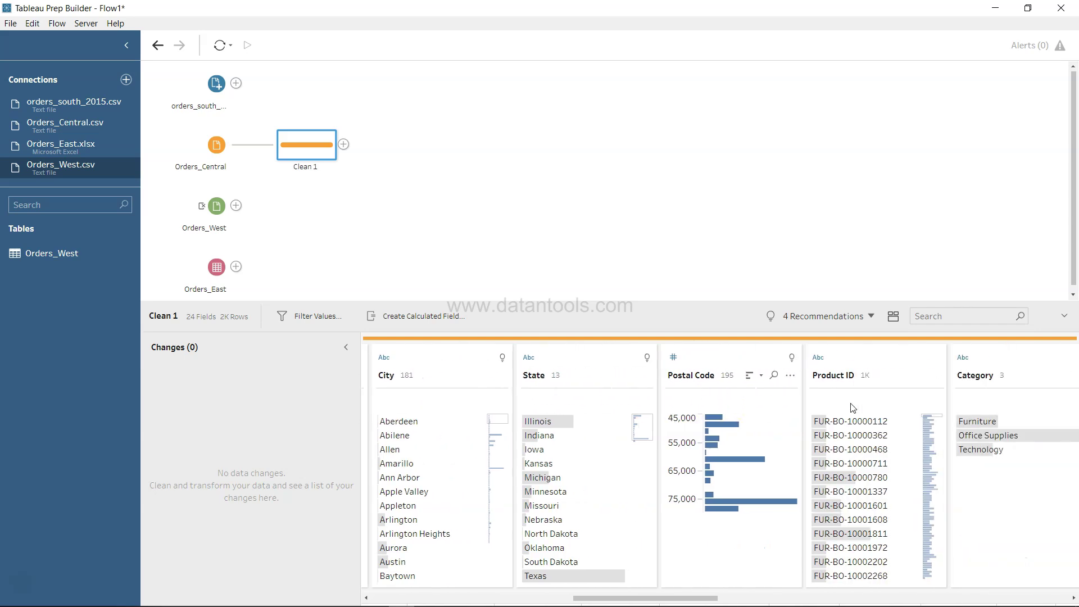
scroll(852, 406, "right", 20)
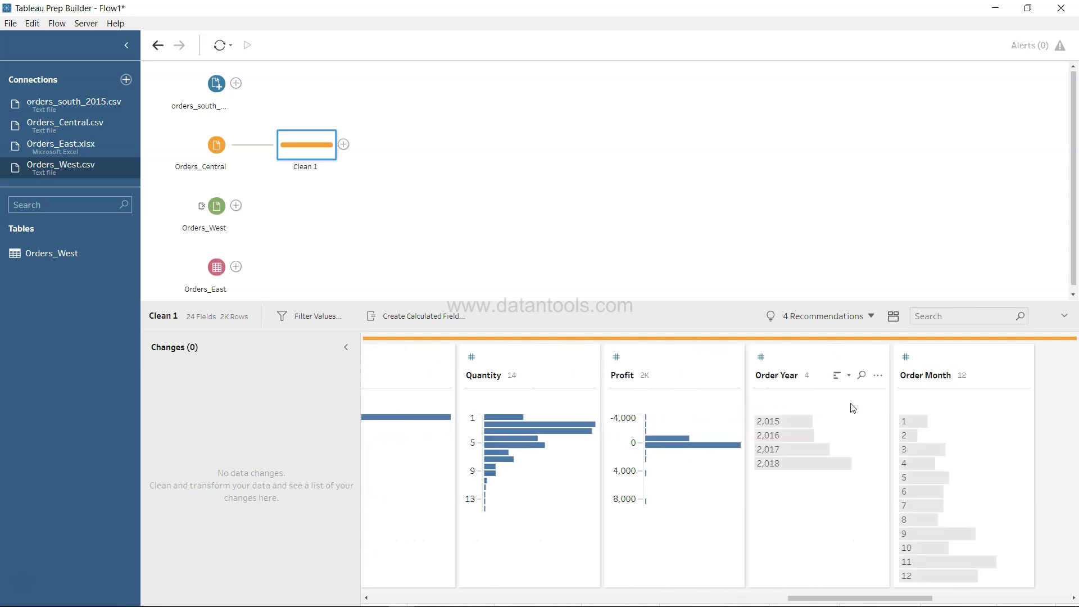
scroll(852, 407, "right", 10)
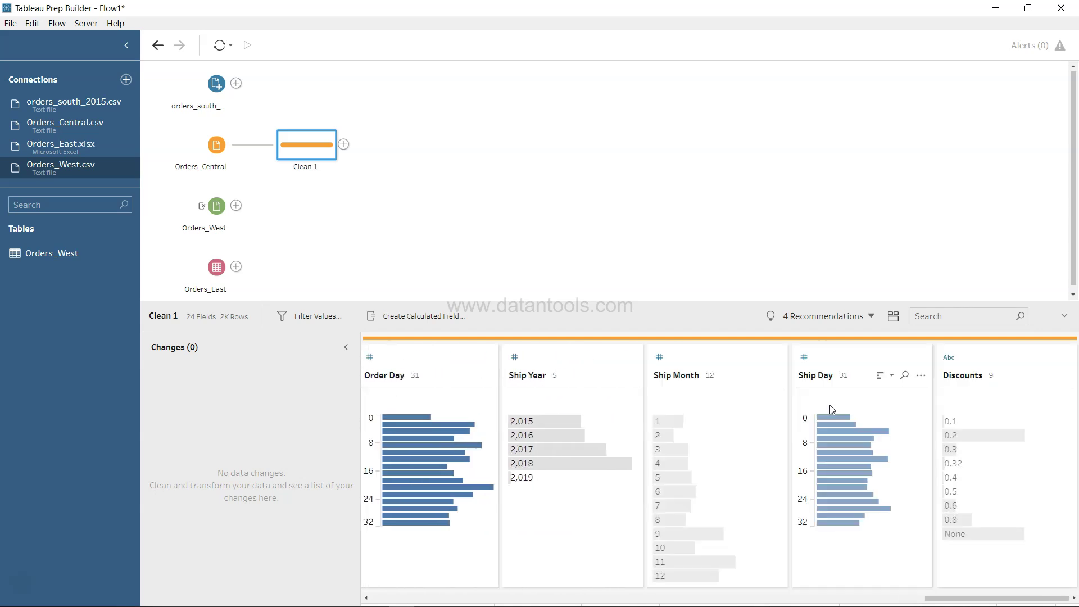
scroll(832, 409, "left", 20)
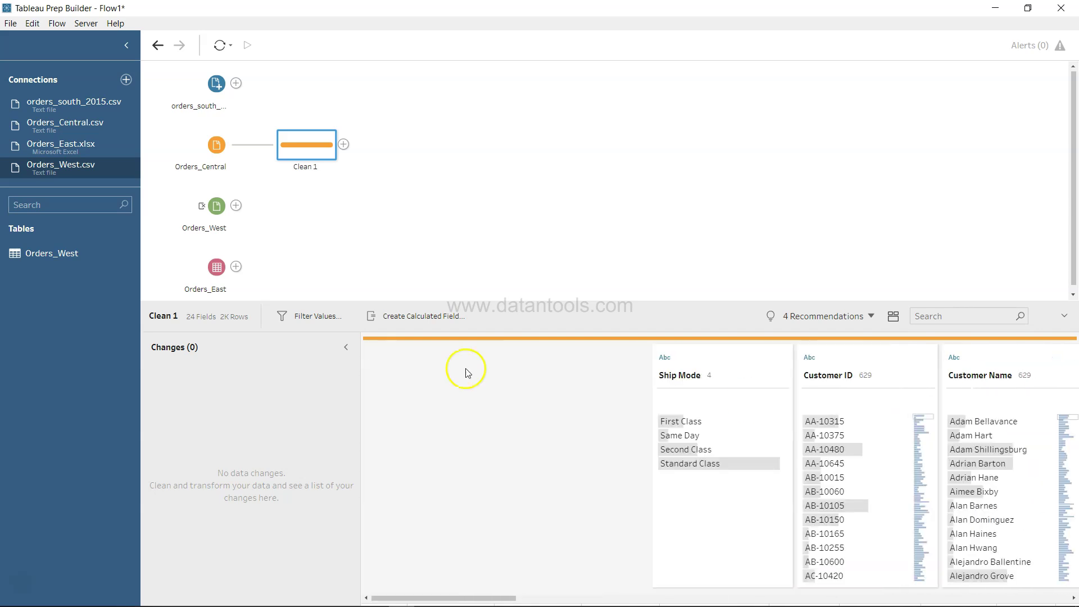
Step: Create a calculated field named Region with the constant value "Central" in the Orders_Central cleaning step
left_click(423, 316)
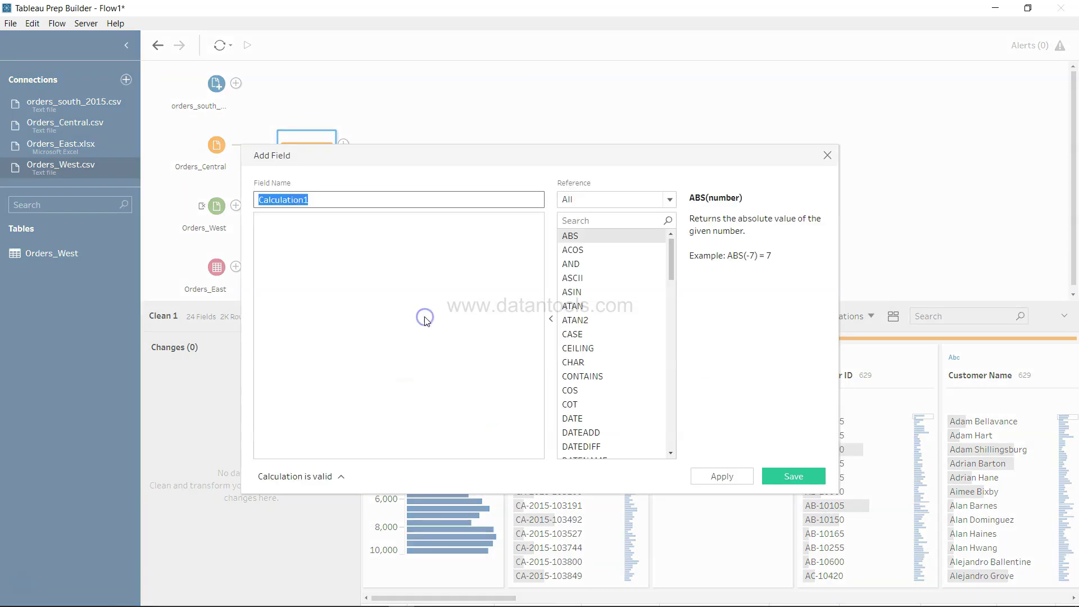
type("Region")
key("Tab")
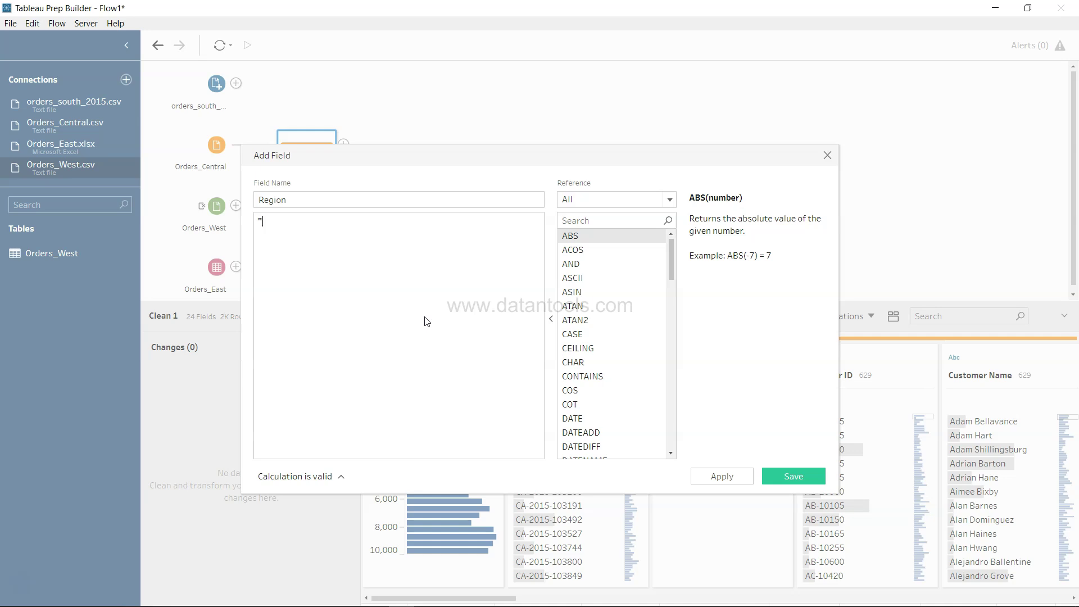
type("\"Central\"")
left_click(731, 477)
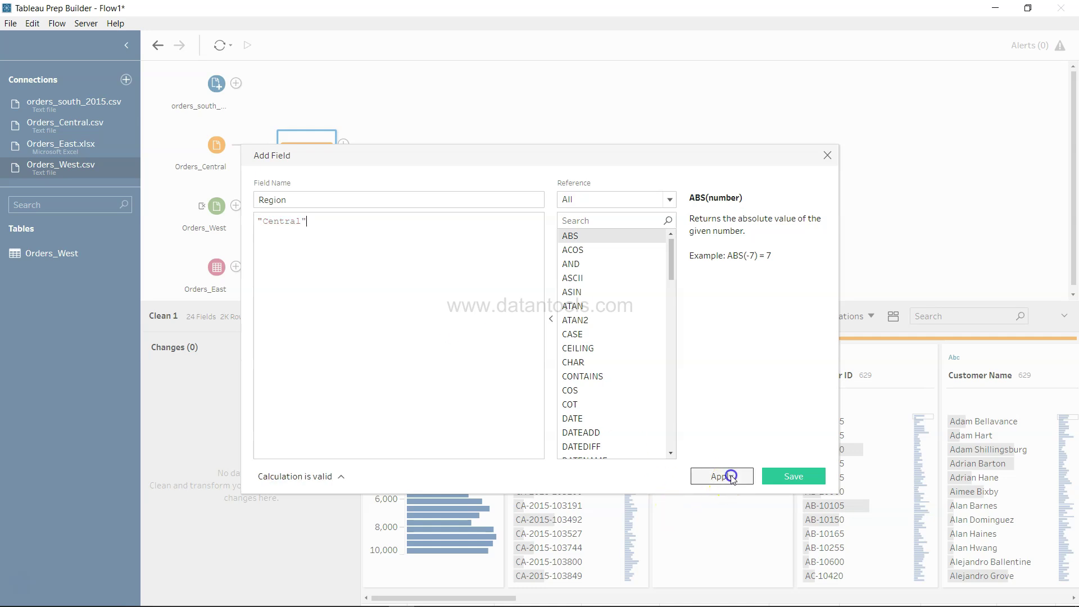
left_click(790, 476)
mouse_move(416, 425)
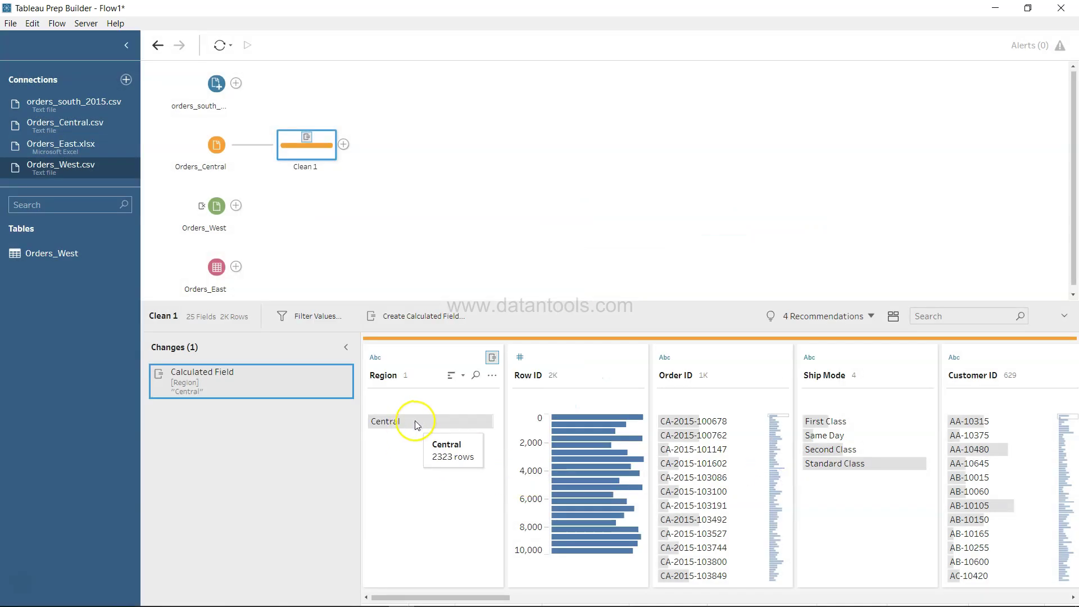
left_click(221, 391)
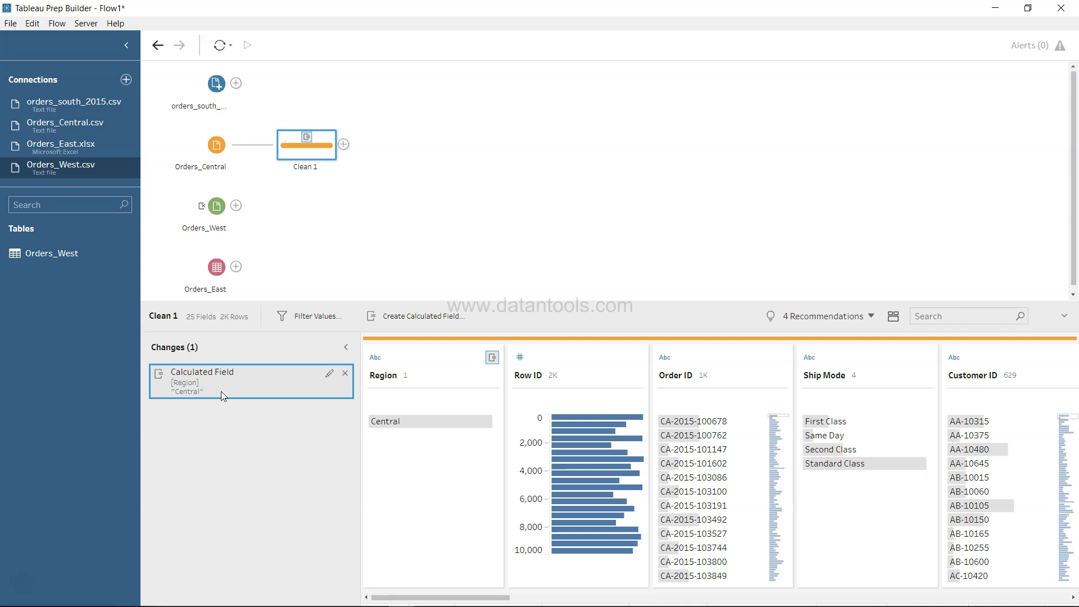
Step: Examine how the order and ship dates are split into separate year, month and day fields
mouse_move(603, 492)
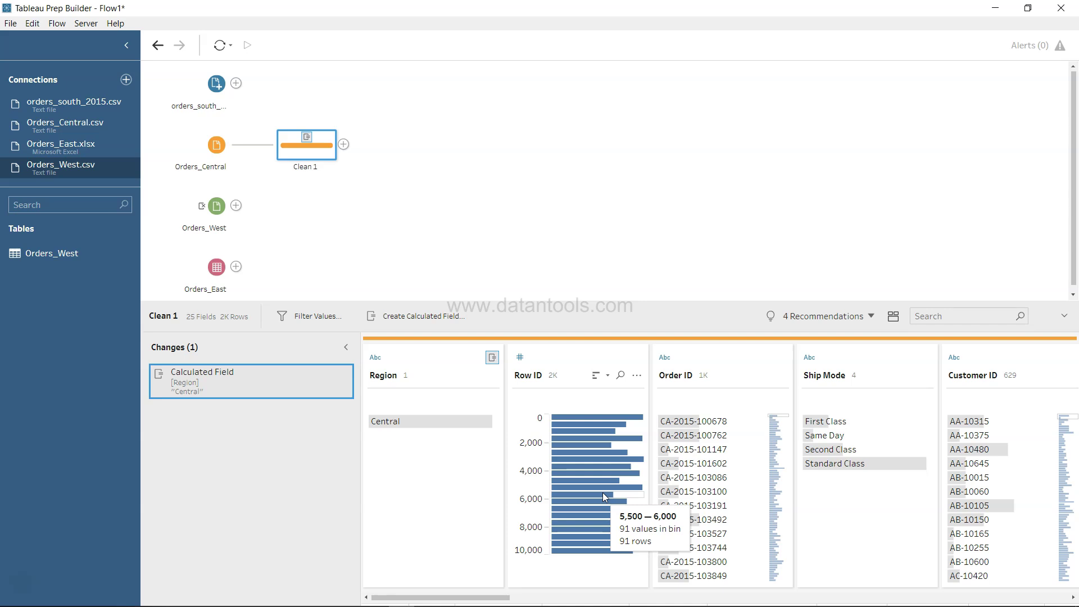
scroll(603, 493, "right", 3)
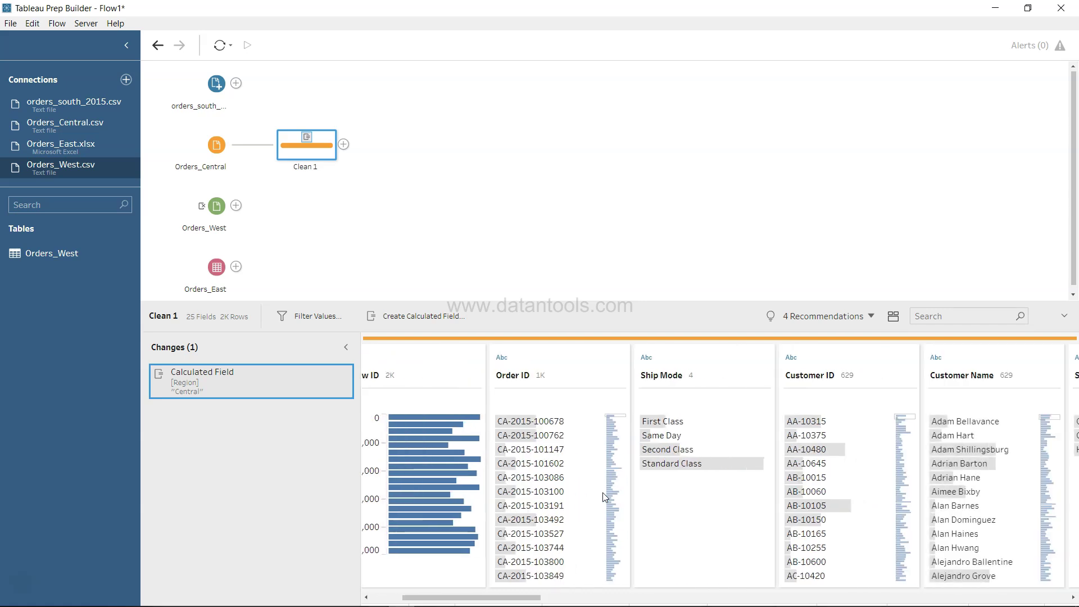
scroll(605, 497, "right", 12)
scroll(605, 498, "right", 9)
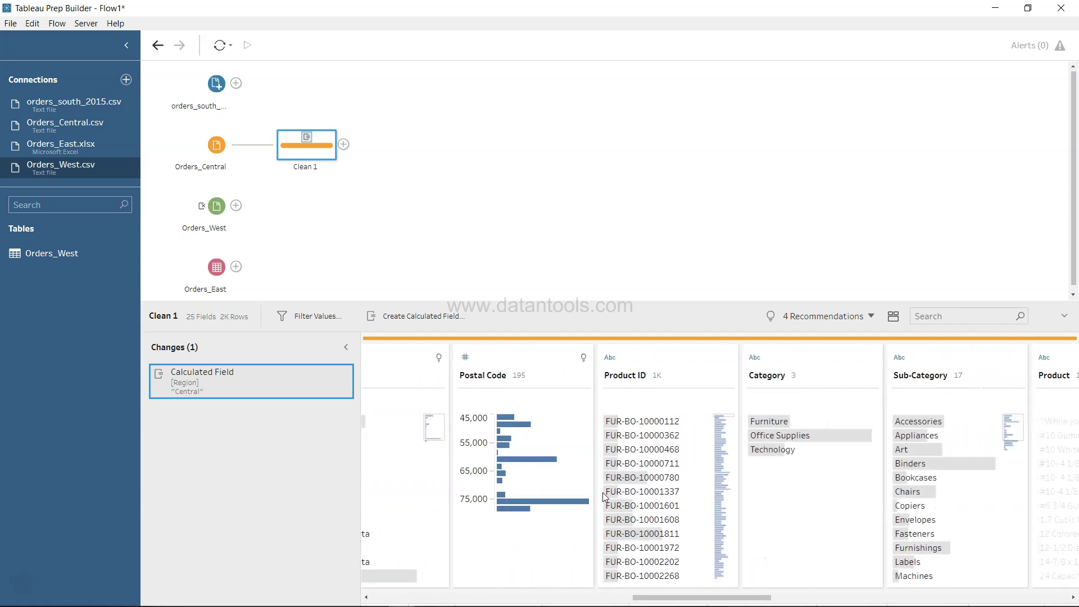
scroll(603, 497, "right", 8)
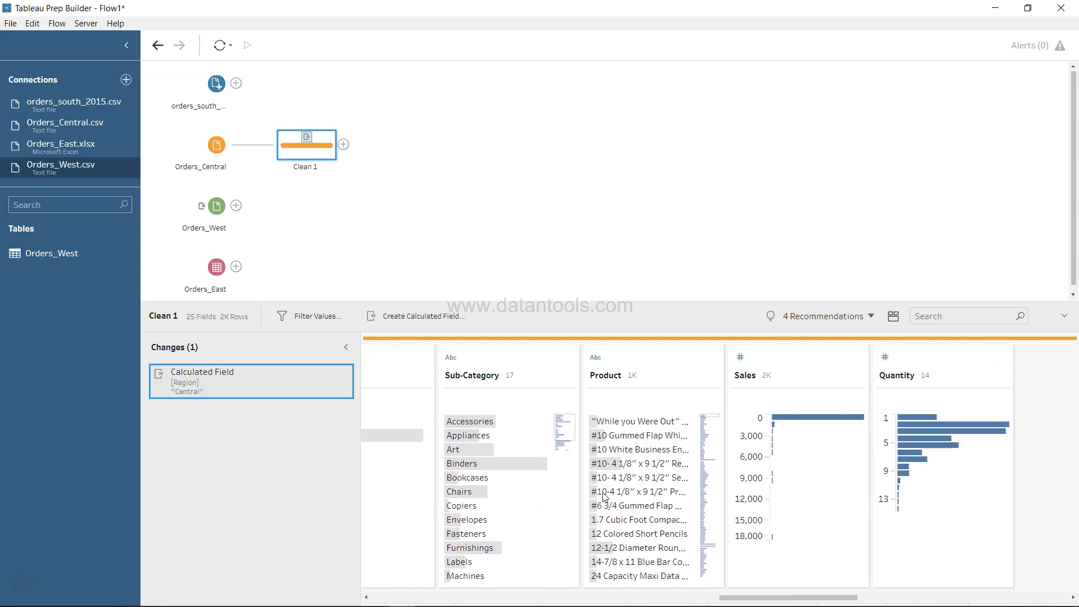
scroll(605, 497, "right", 8)
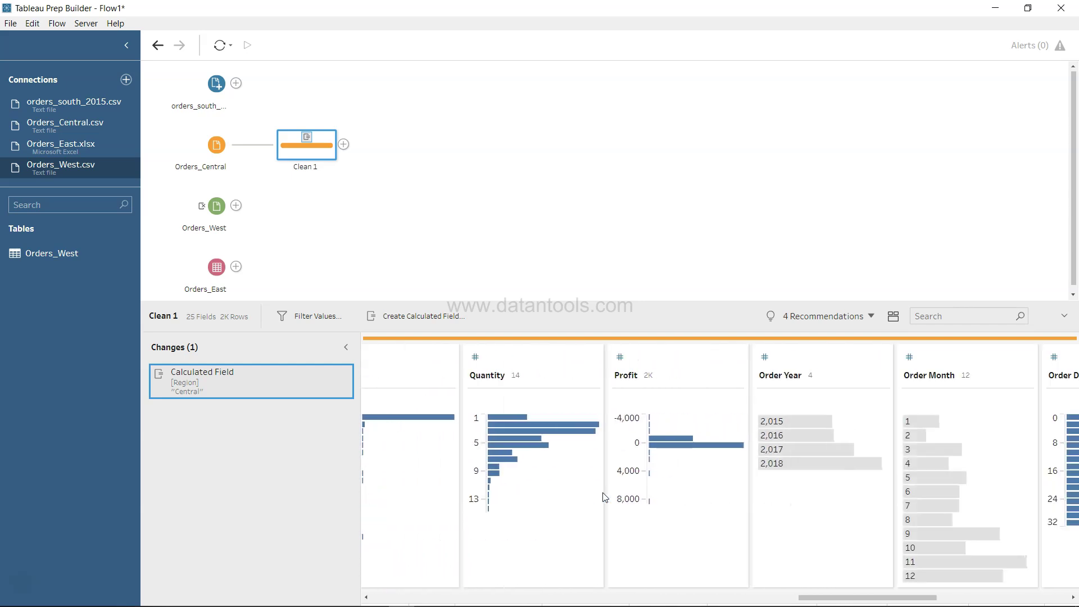
scroll(604, 497, "right", 3)
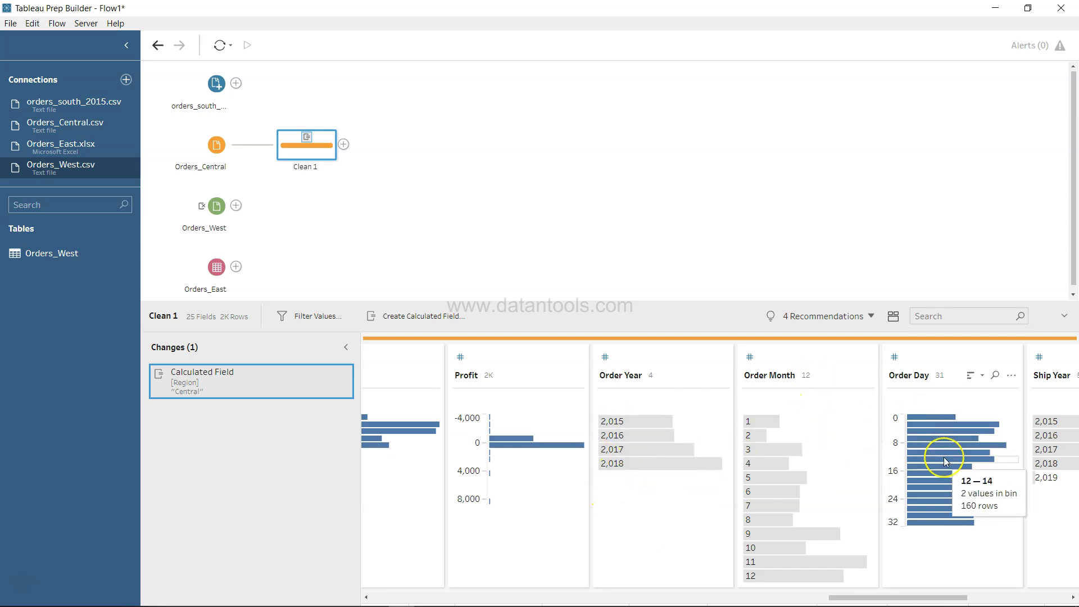
scroll(943, 457, "right", 5)
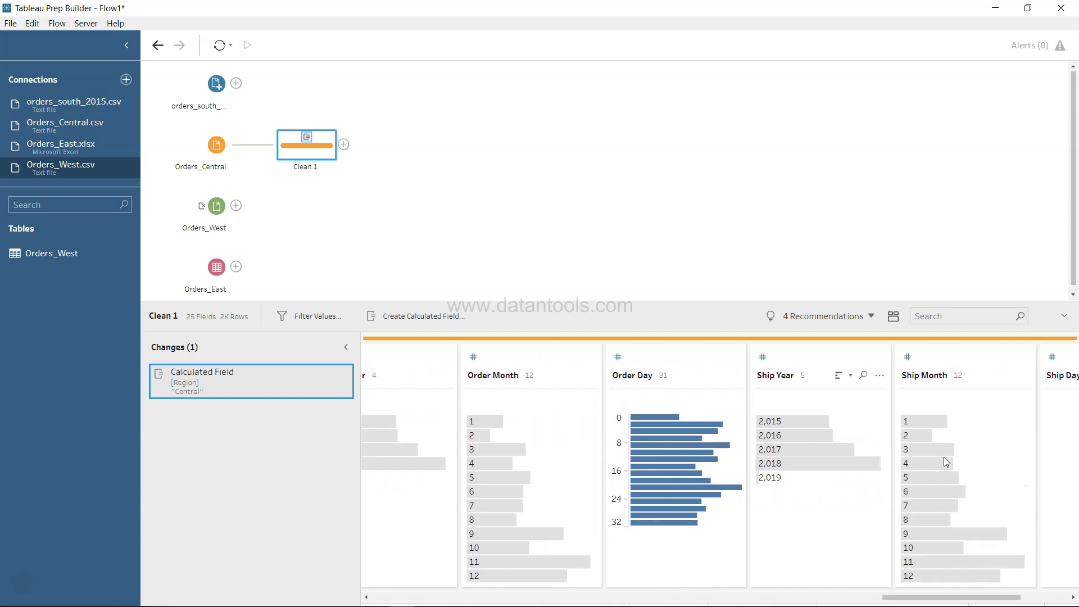
scroll(943, 457, "right", 1)
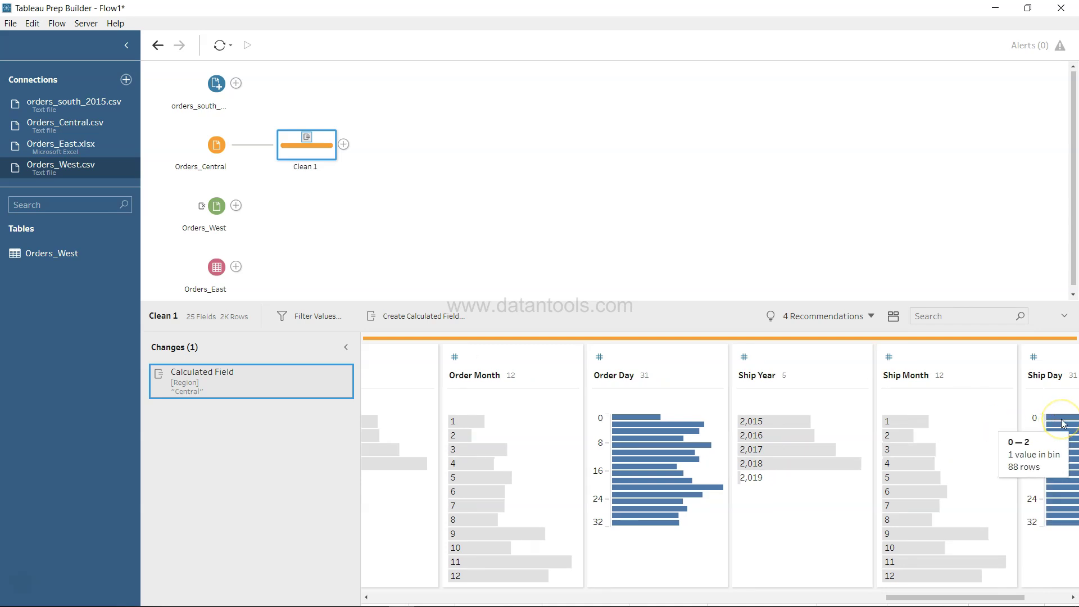
scroll(884, 444, "left", 3)
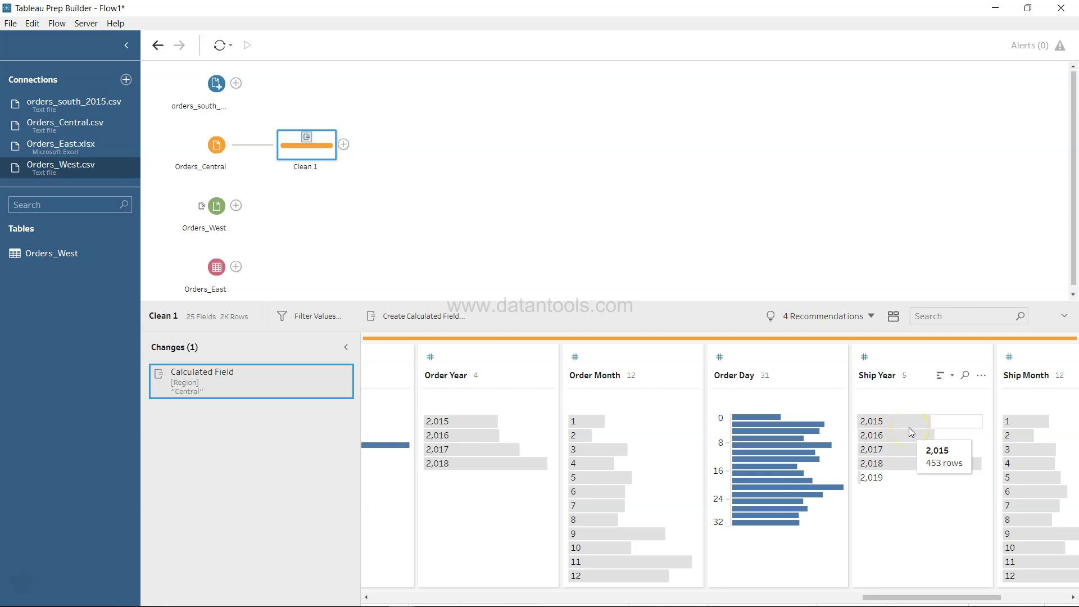
Step: Start a calculated field named Order Date with the MAKEDATE function and [Order Year] as its first argument
left_click(456, 327)
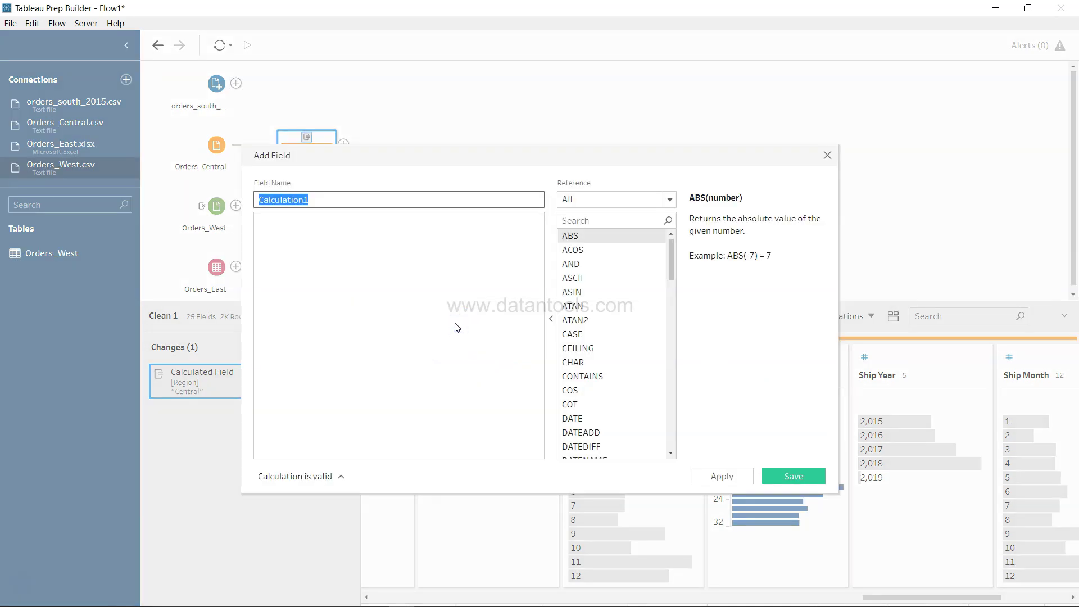
type("Order Date")
left_click(282, 241)
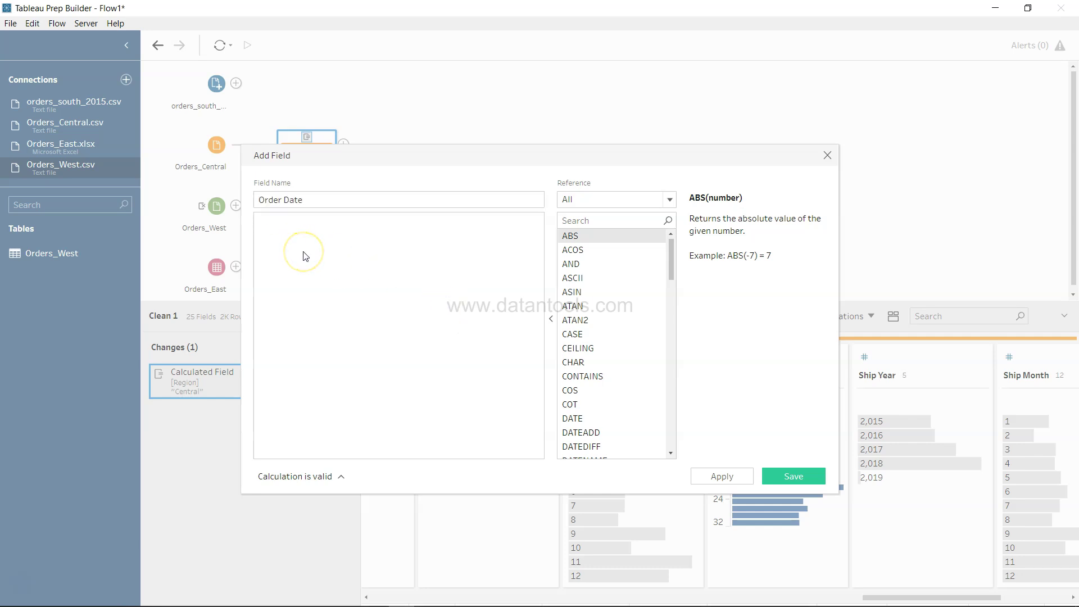
type("Mak")
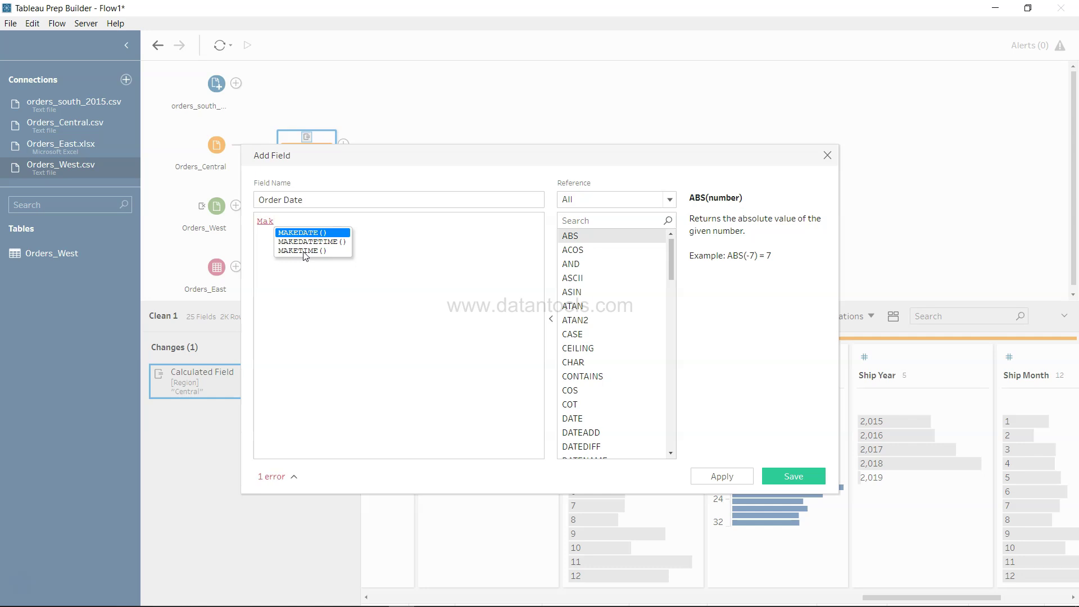
key("Return")
type("Ord")
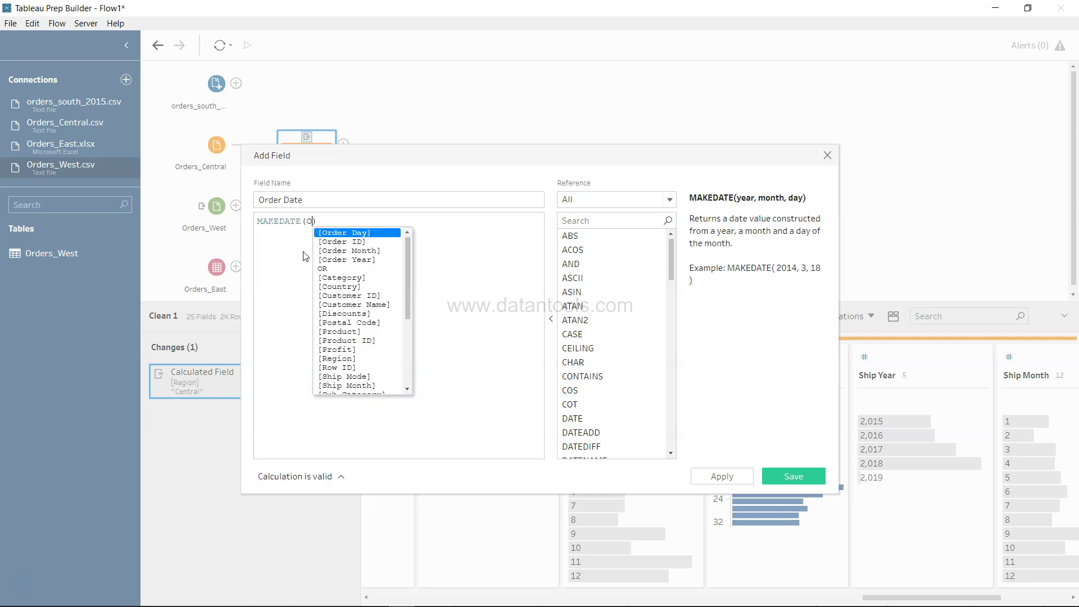
key("Down")
key("Down")
key("Return")
Step: Complete the Order Date formula with [Order Month] and [Order Day], and save the calculated field
type(",[Ord")
key("Down")
key("Down")
key("Return")
type(",order")
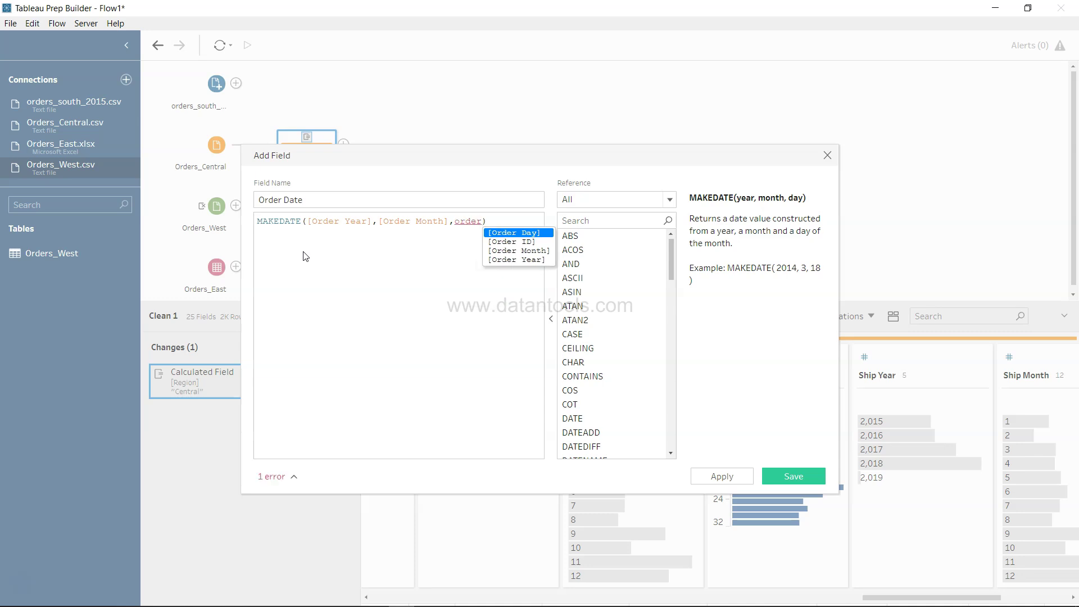
key("Return")
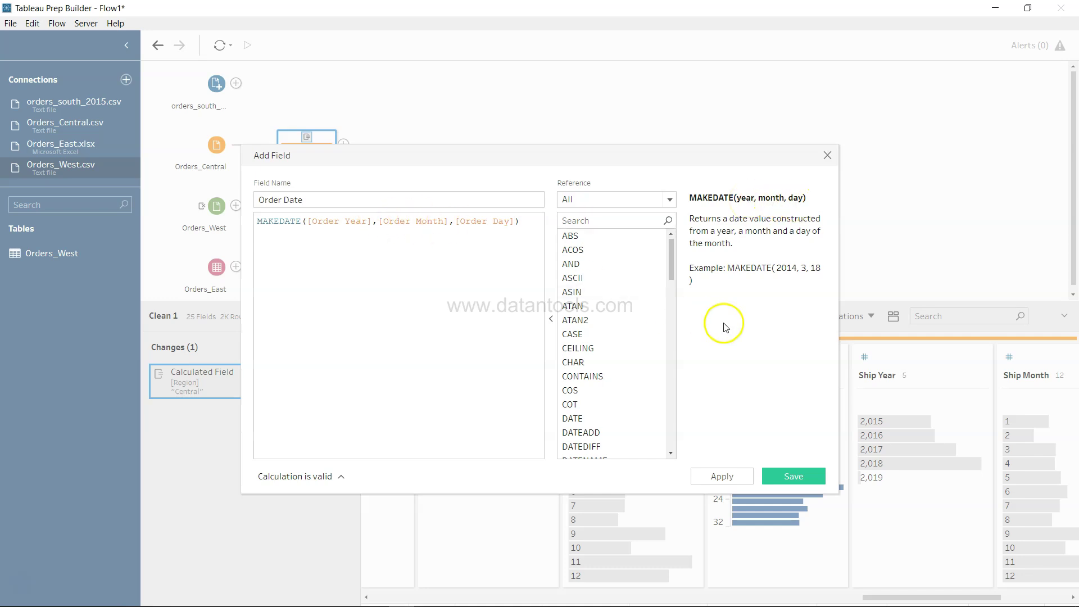
left_click(726, 477)
left_click(781, 477)
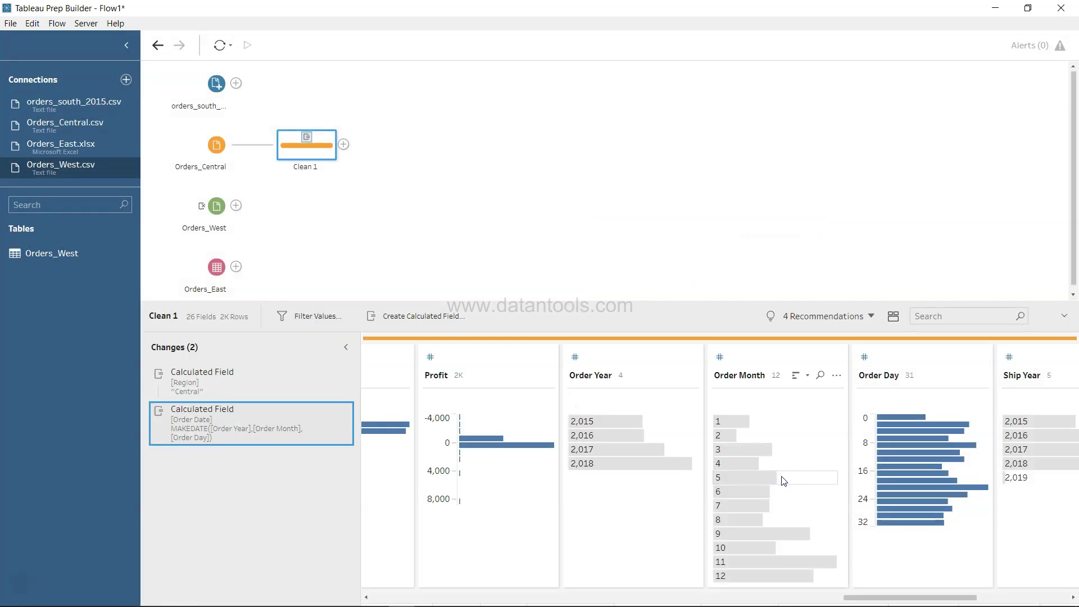
Step: Find the new Order Date field among the profiles and inspect its calculation and values
scroll(756, 552, "right", 2)
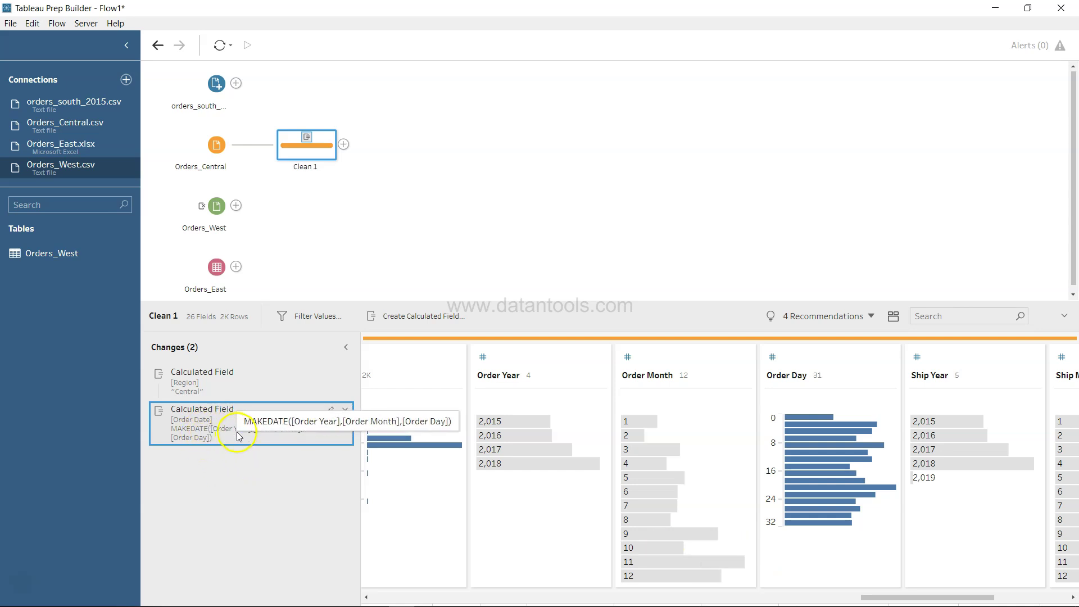
scroll(714, 459, "right", 8)
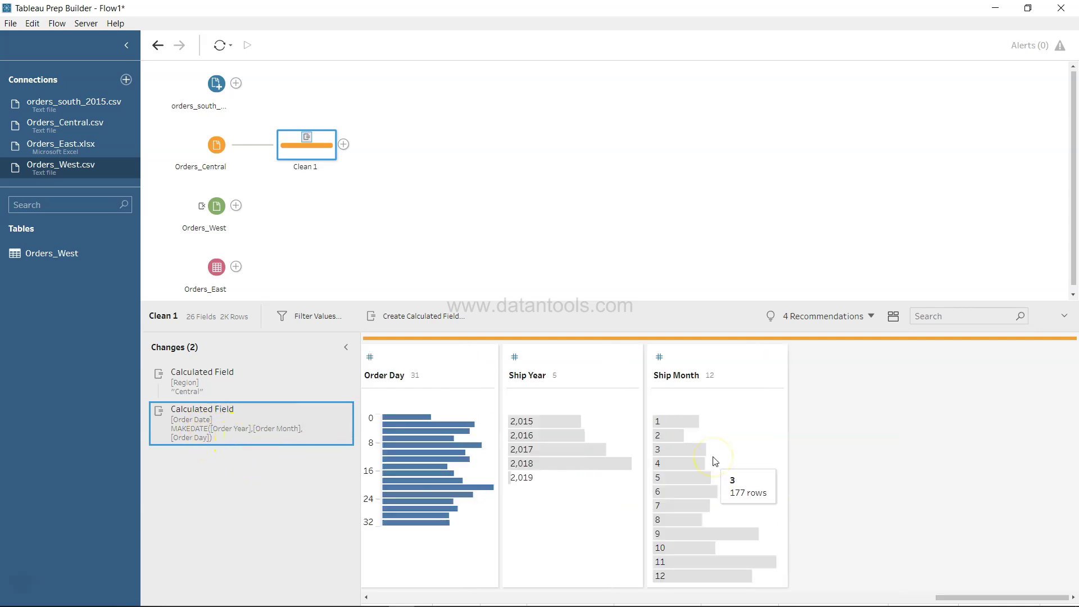
scroll(715, 460, "left", 8)
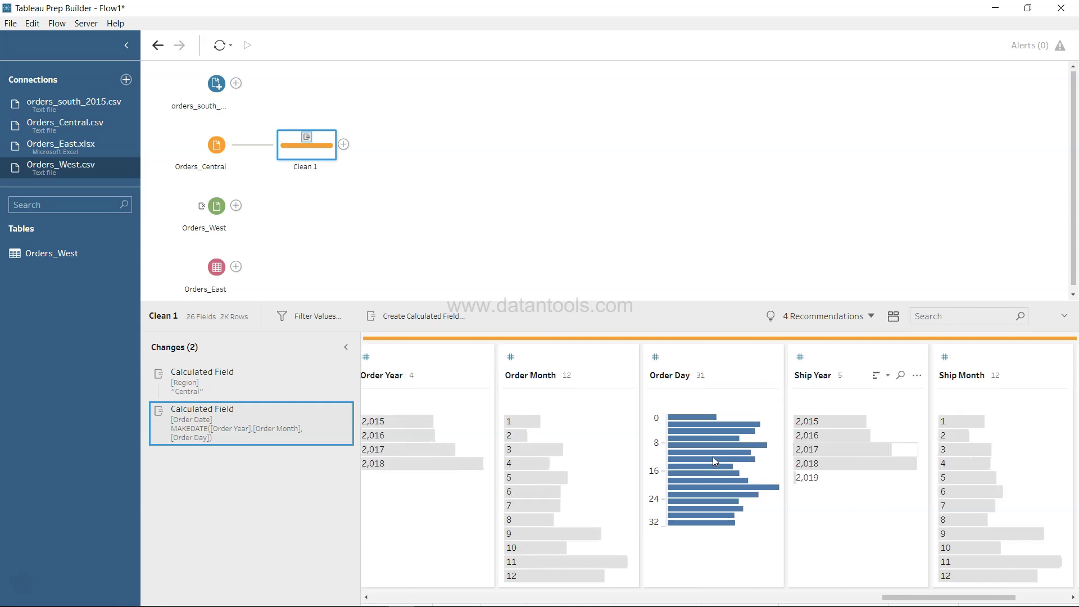
scroll(715, 461, "left", 4)
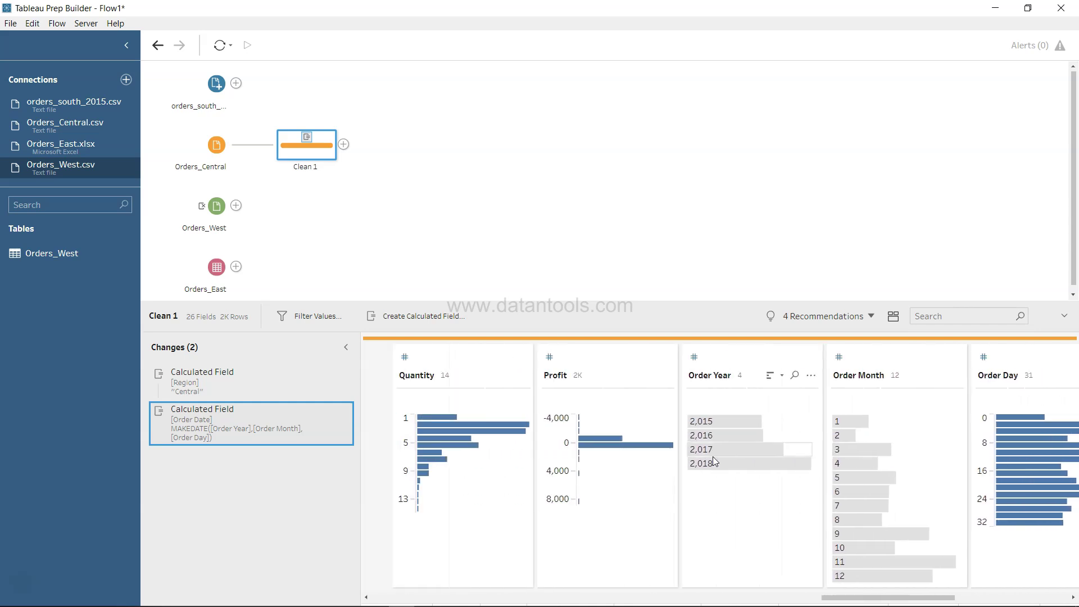
scroll(714, 461, "left", 12)
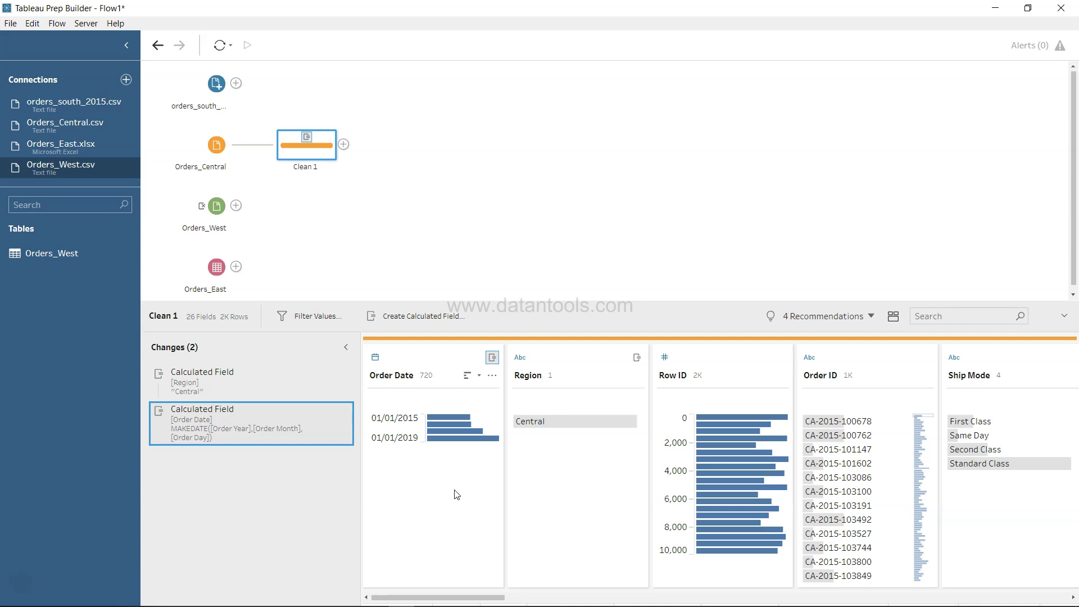
left_click(495, 361)
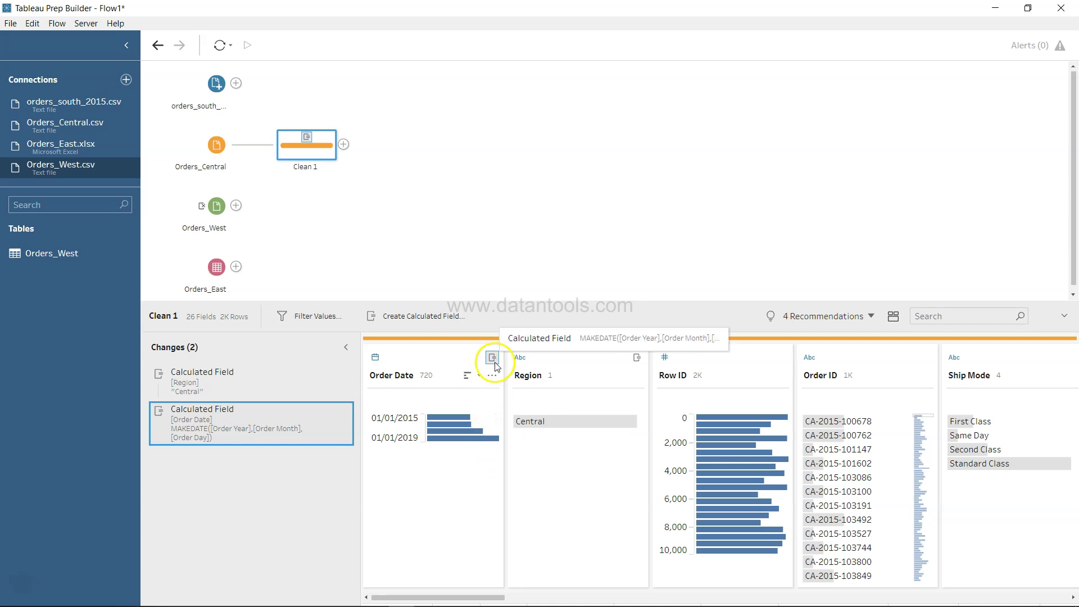
mouse_move(596, 421)
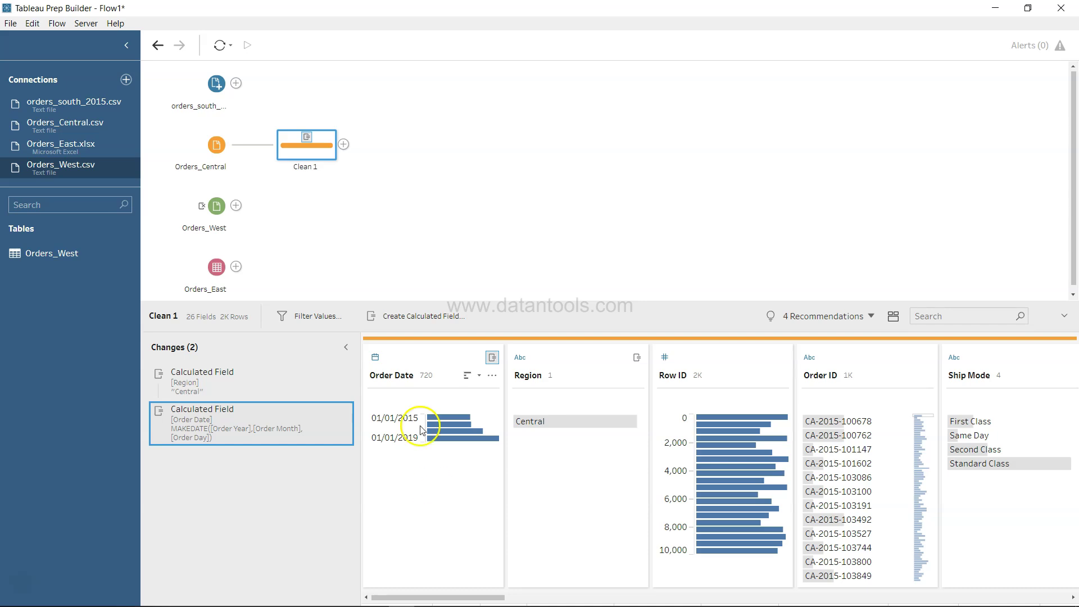
Step: Start a calculated field named Ship Date with the MAKEDATE function and [Ship Year] as its first argument
left_click(427, 320)
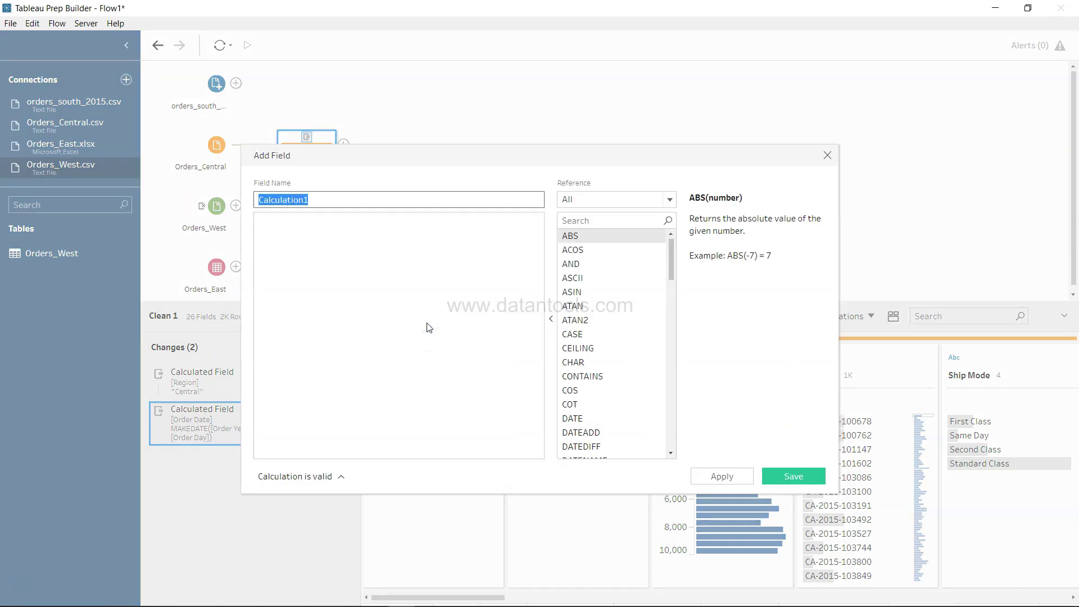
type("Ship Date")
key("Tab")
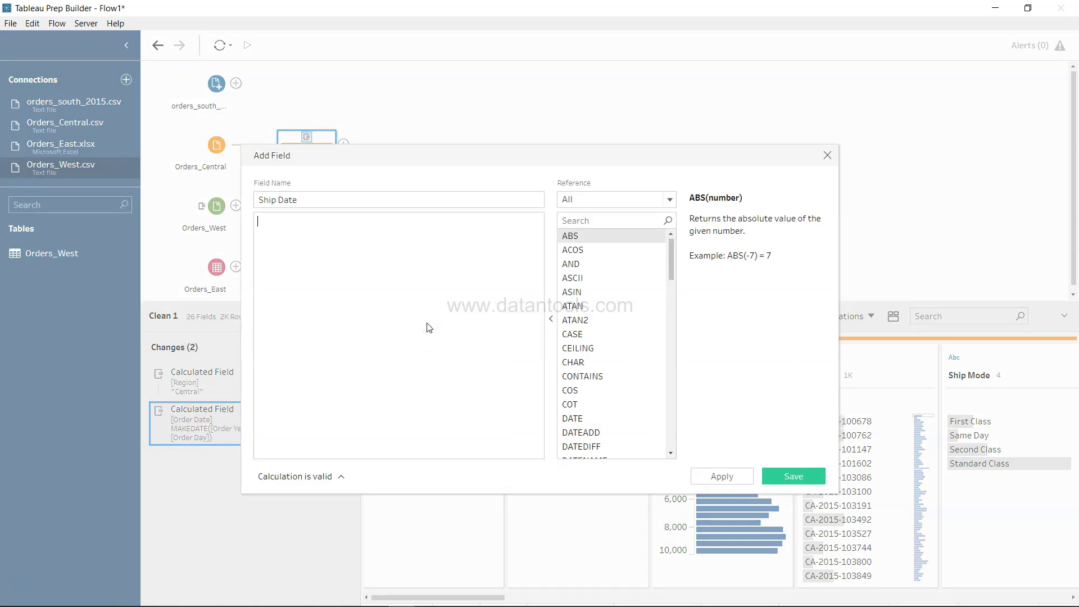
type("mak")
key("Return")
type("ship")
key("Down")
key("Down")
key("Down")
key("Return")
Step: Complete the Ship Date formula with [Ship Month] and [Ship Day], and save the calculated field
type(",")
type("ship")
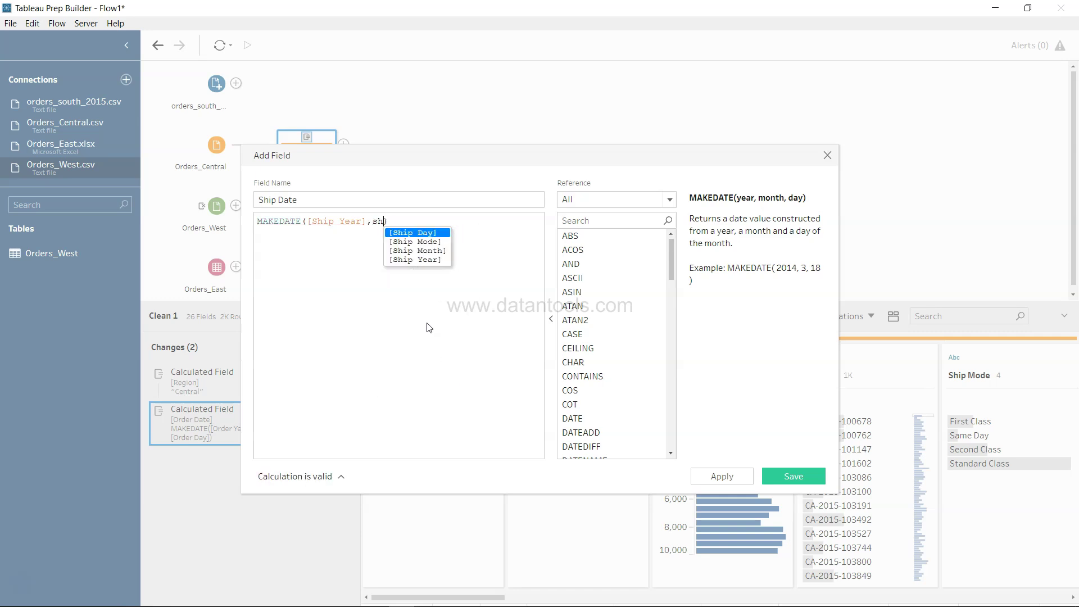
key("Down")
key("Down")
key("Return")
type(",shi")
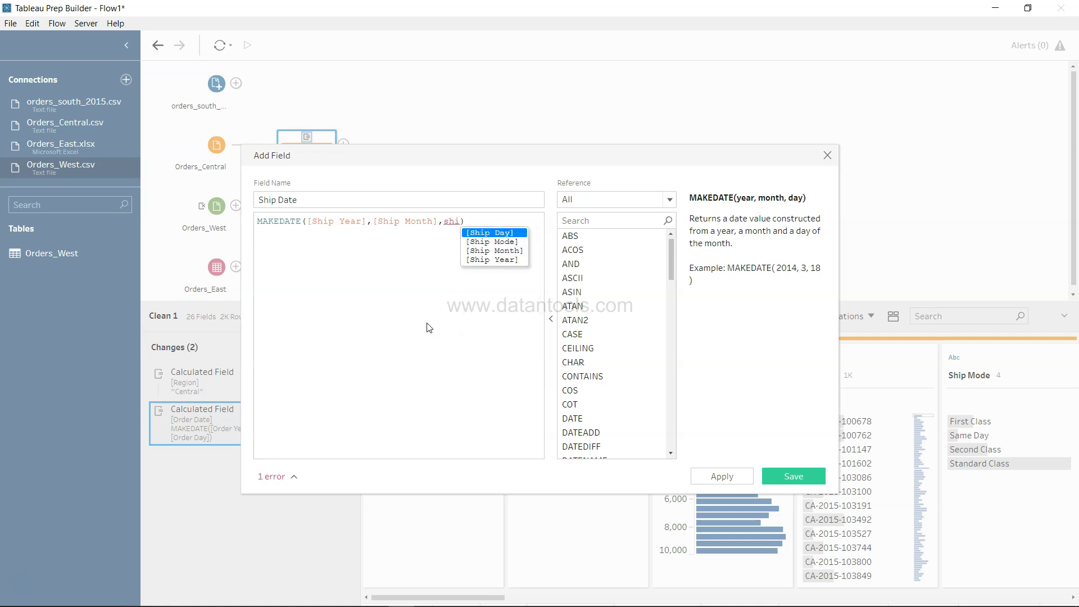
key("Return")
left_click(725, 476)
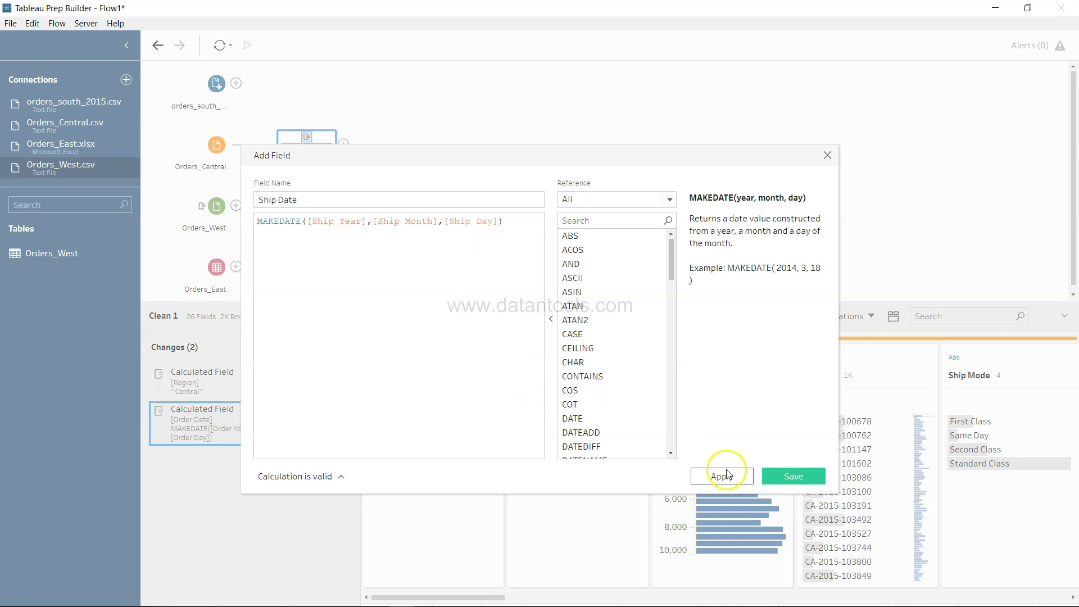
left_click(788, 475)
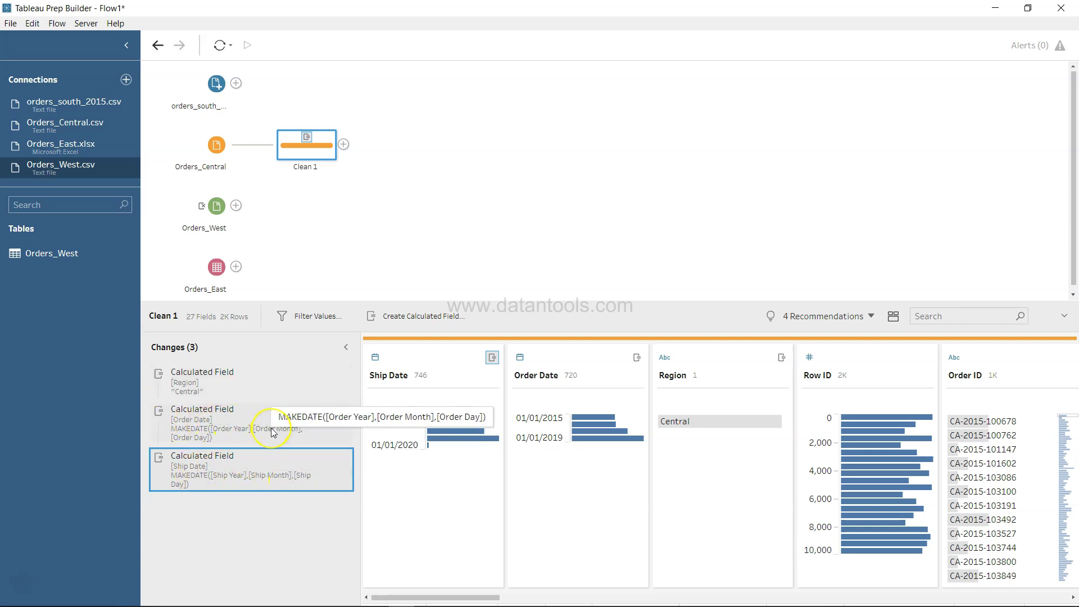
left_click(281, 462)
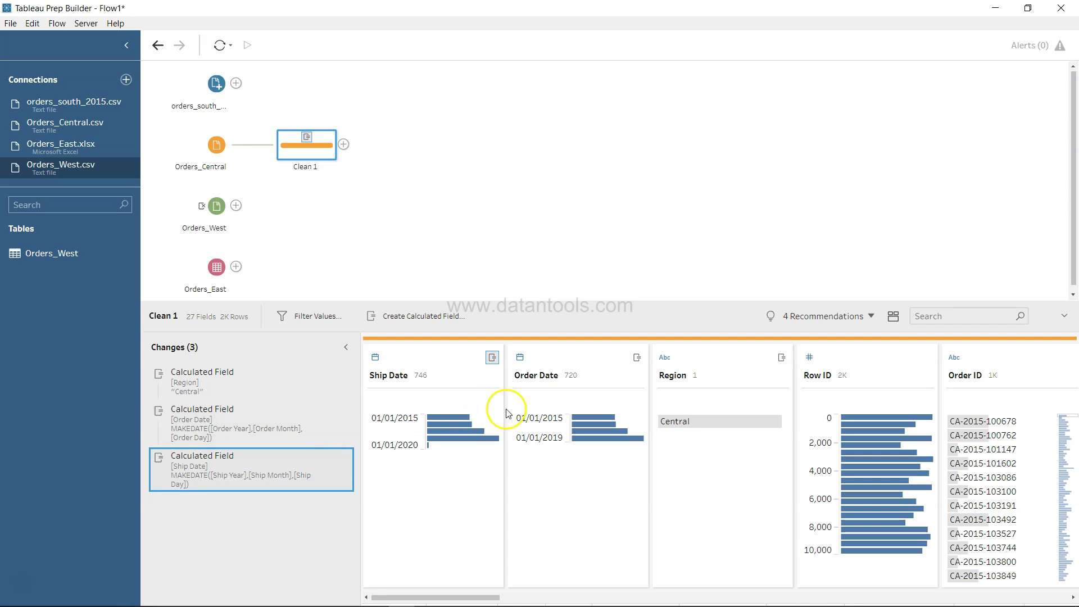
Step: Search the profiles for Order and remove the Order Year, Order Month and Order Day fields
mouse_move(428, 381)
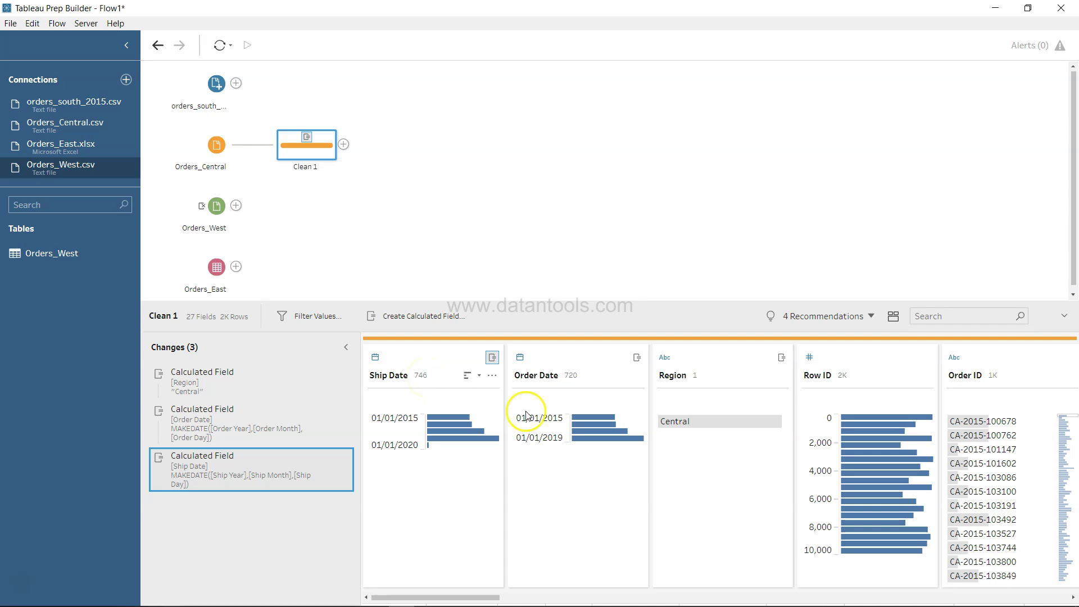
scroll(740, 537, "right", 1)
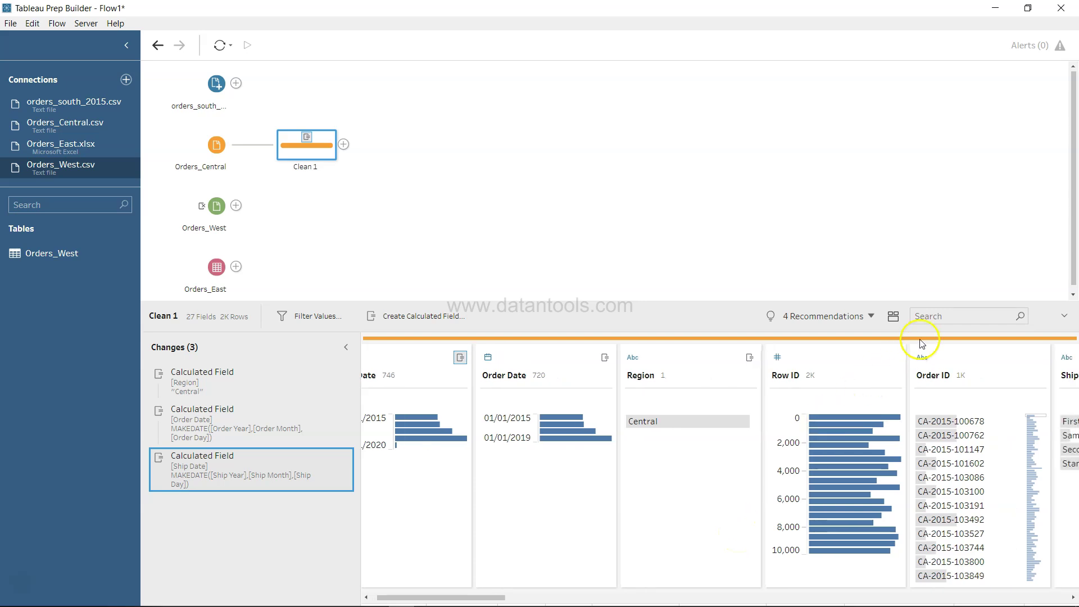
left_click(945, 314)
type("Order")
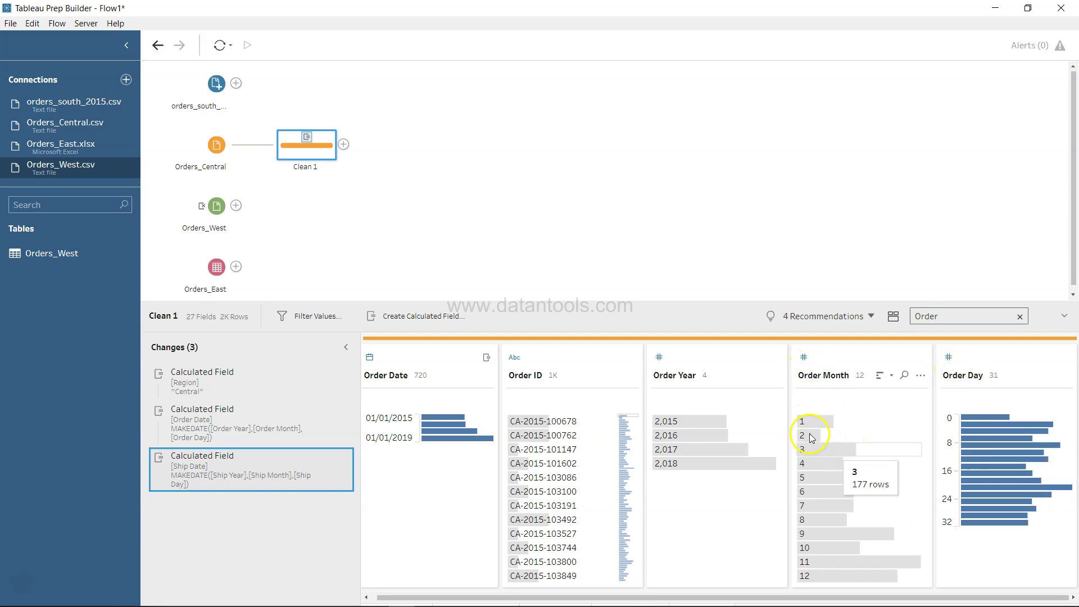
left_click(777, 375)
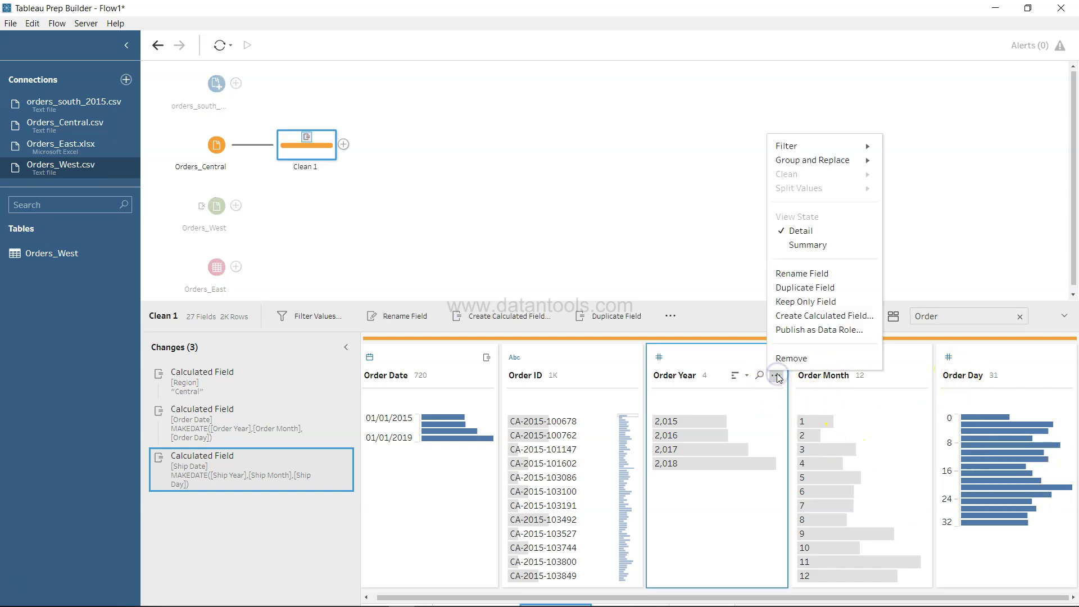
left_click(789, 358)
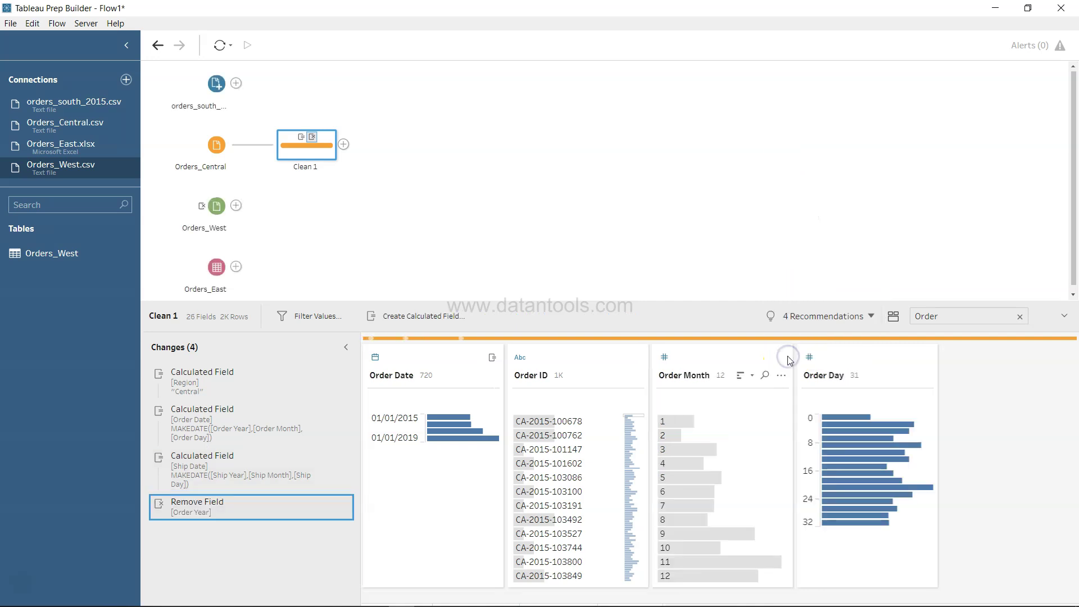
left_click(781, 376)
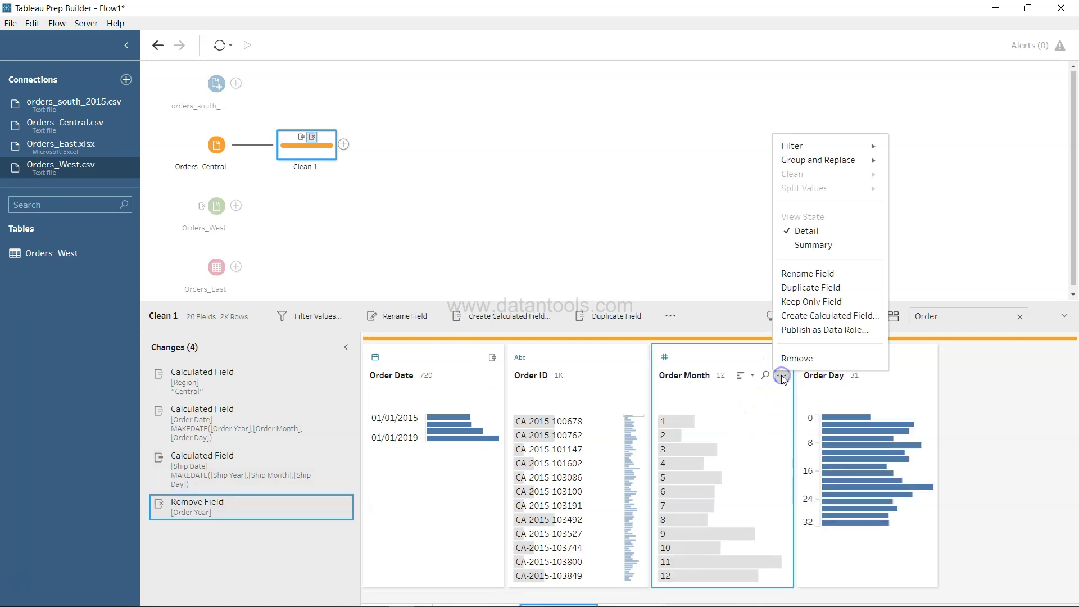
left_click(789, 359)
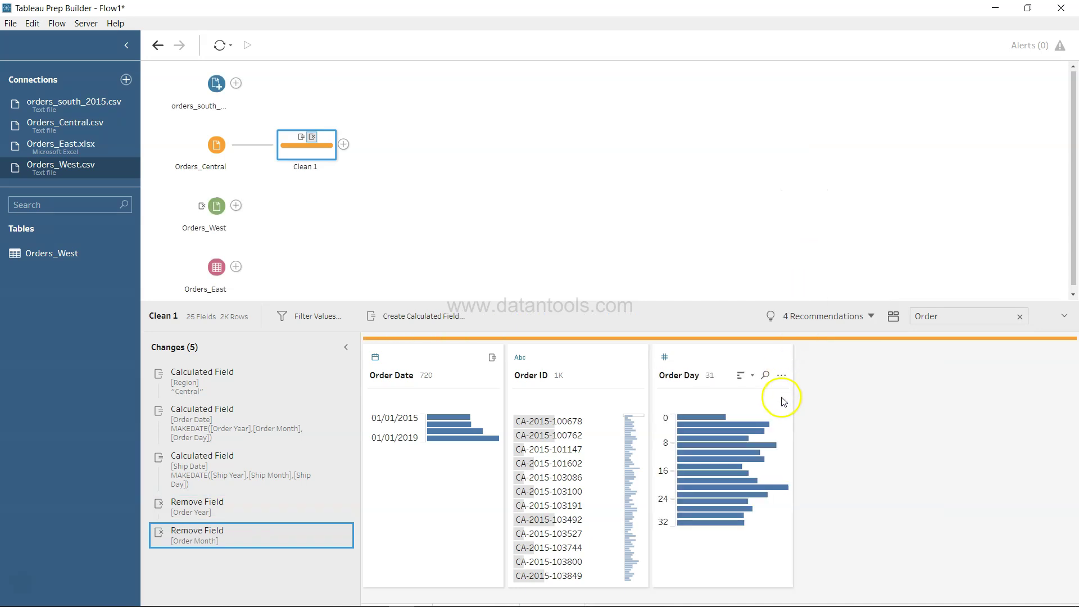
left_click(782, 375)
left_click(801, 359)
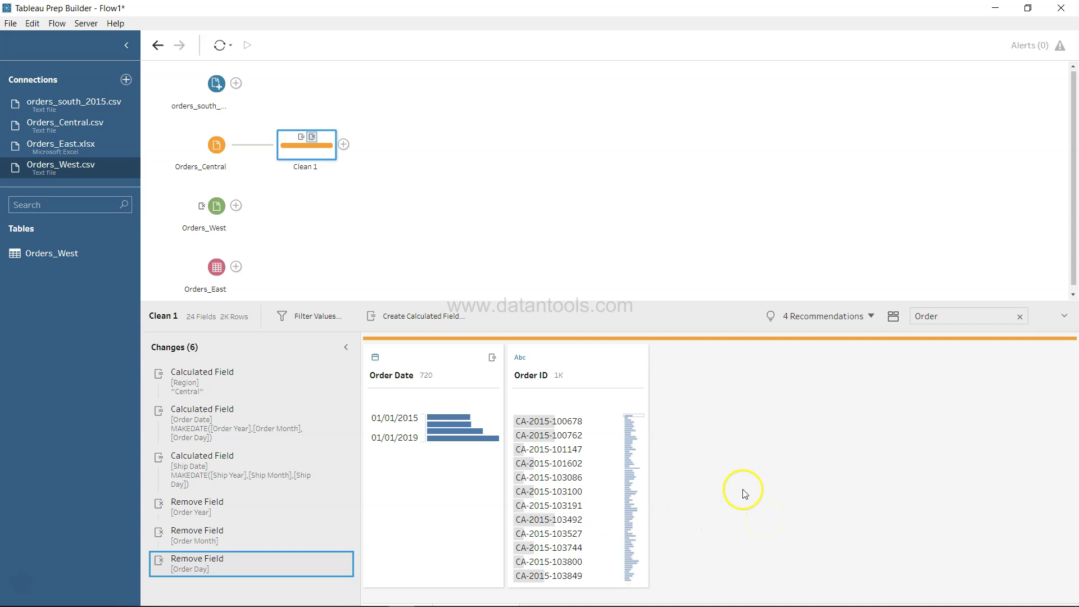
Step: Search the profiles for Ship and remove the Ship Year, Ship Month and Ship Day fields
double_click(927, 317)
type("Ship")
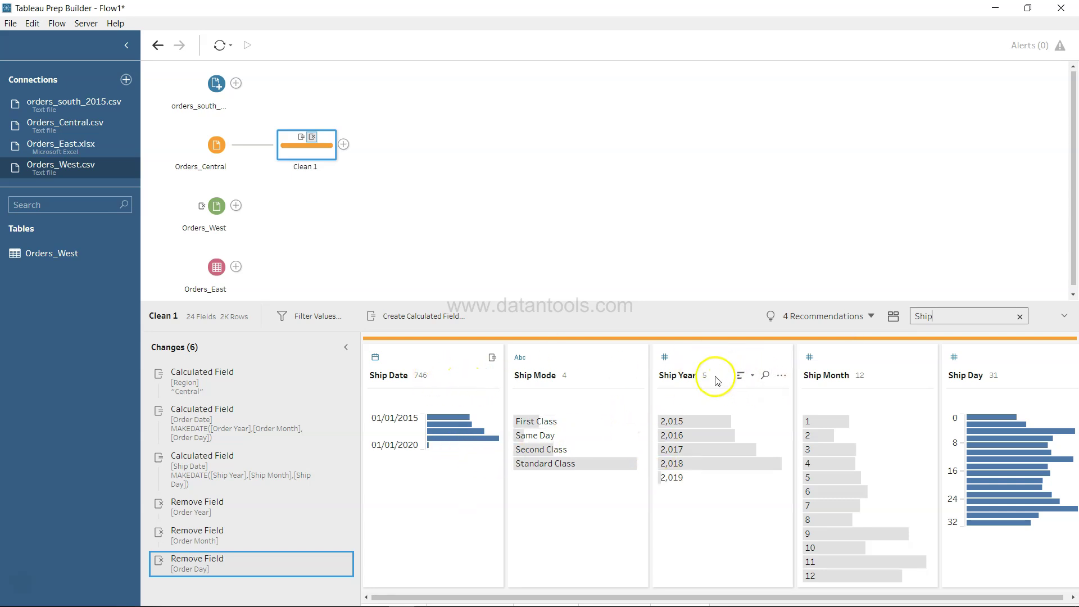
left_click(782, 376)
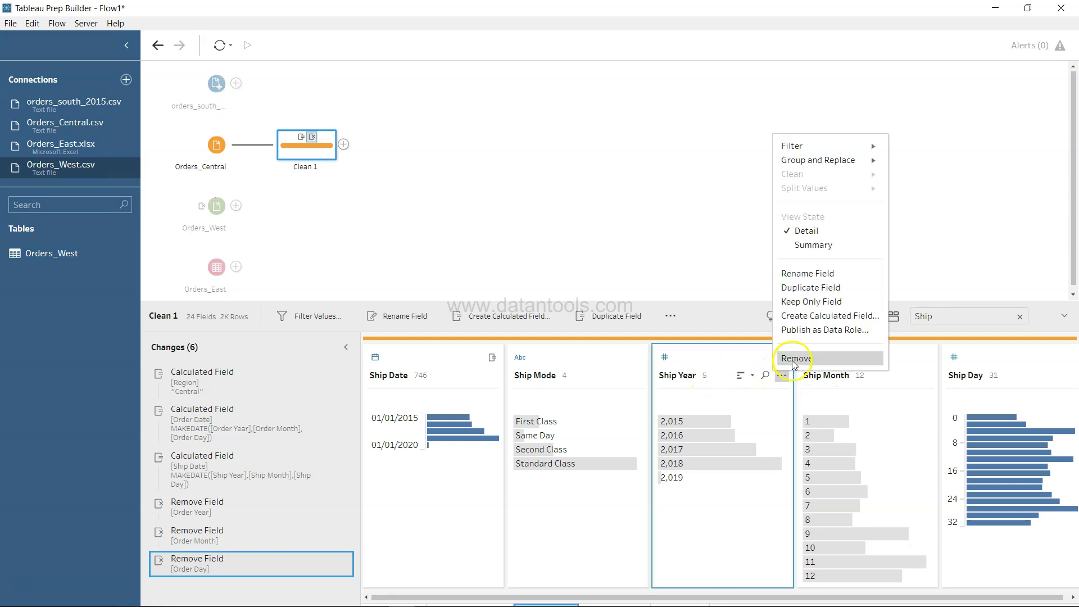
left_click(796, 356)
left_click(781, 376)
left_click(796, 358)
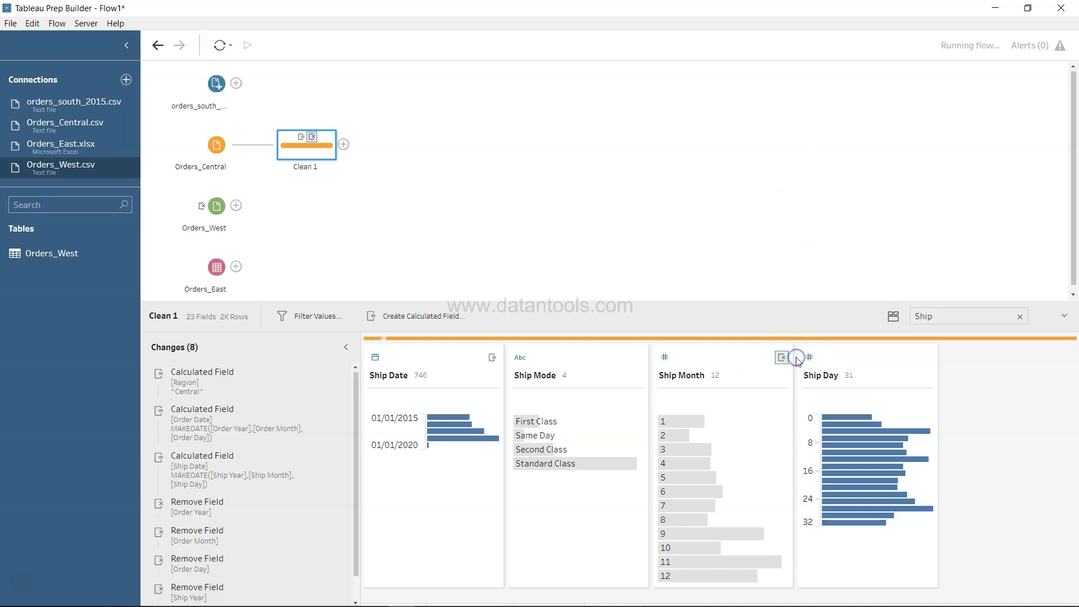
left_click(782, 375)
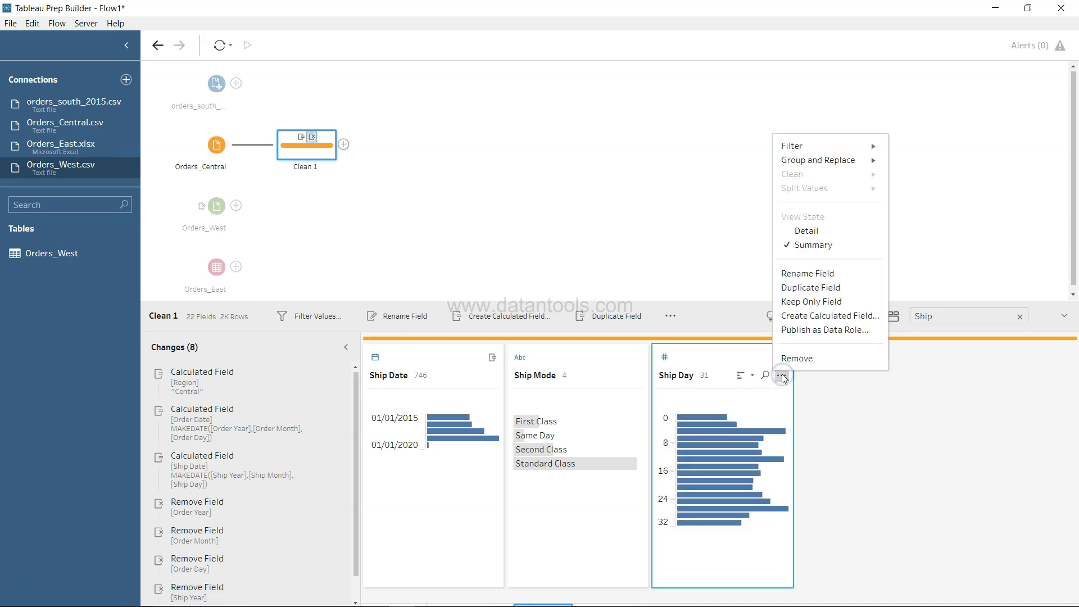
left_click(796, 358)
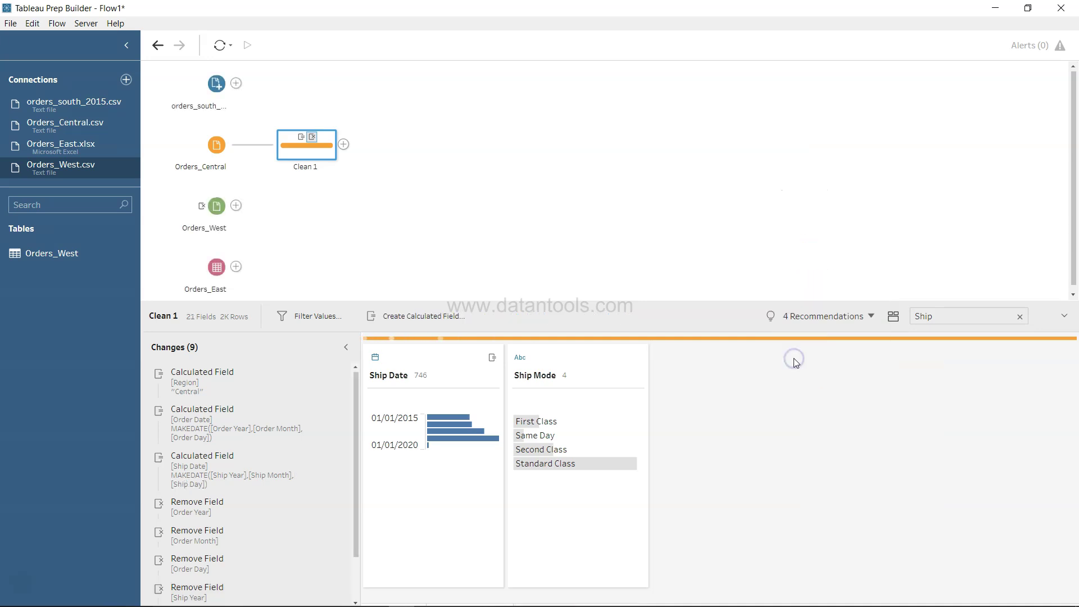
Step: Review the recorded changes of the Clean 1 step and clear the field search
scroll(201, 562, "down", 1)
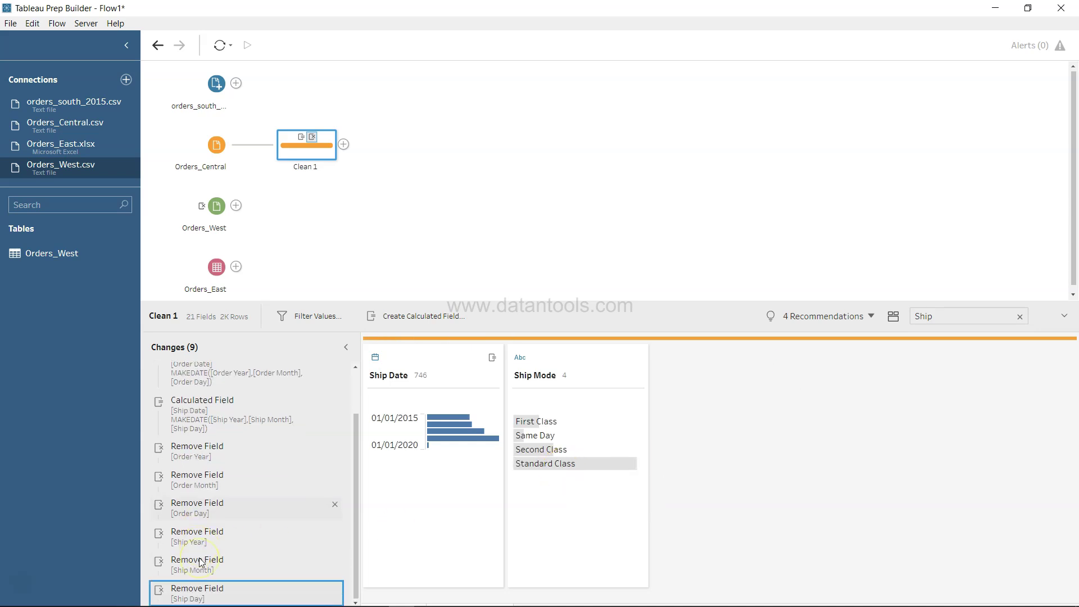
scroll(201, 563, "up", 1)
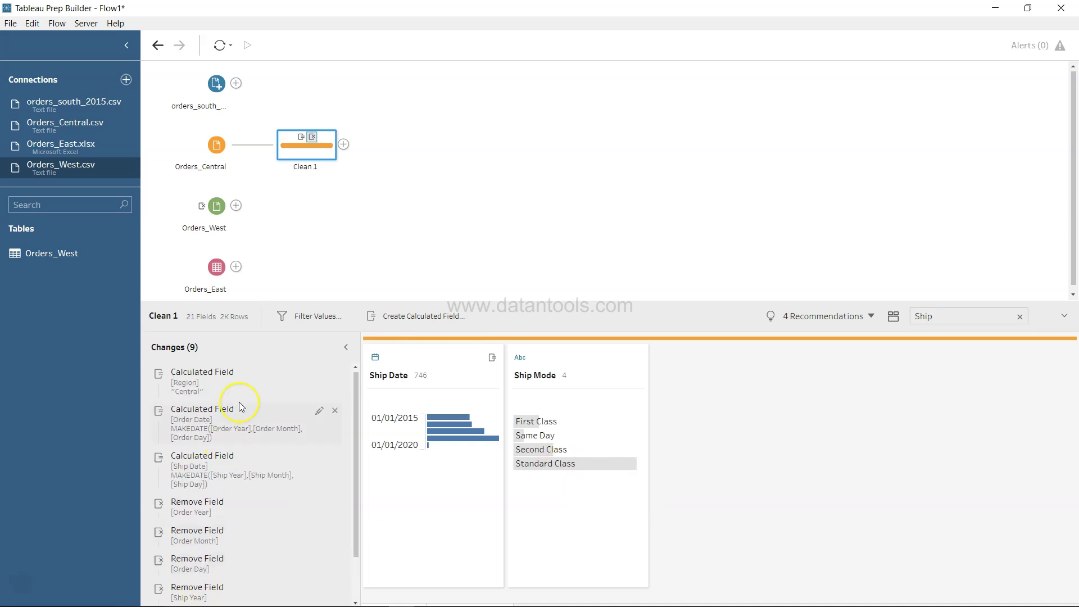
scroll(242, 406, "down", 1)
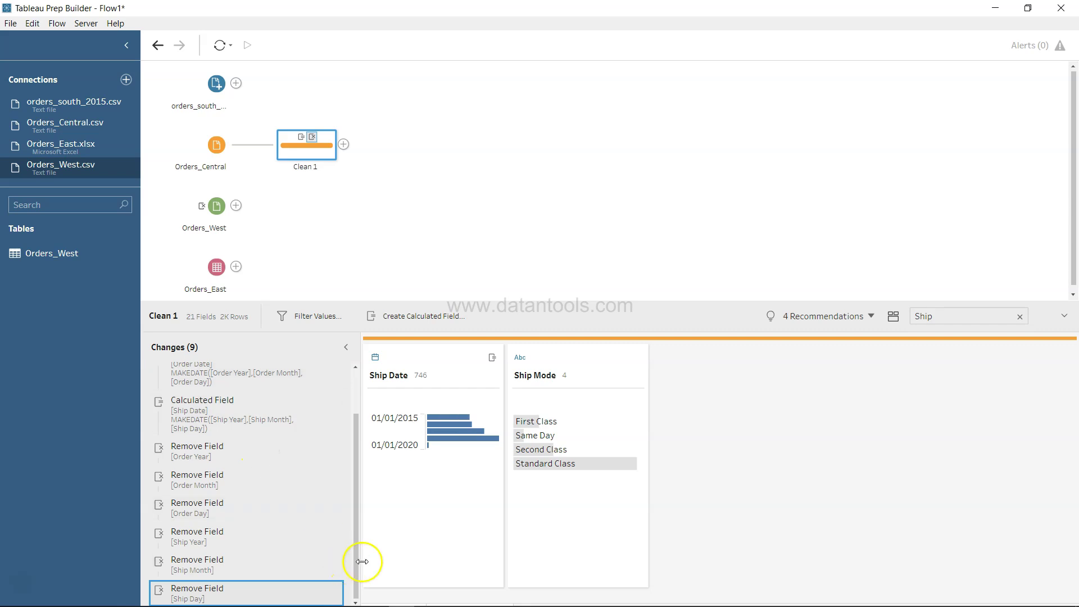
double_click(960, 316)
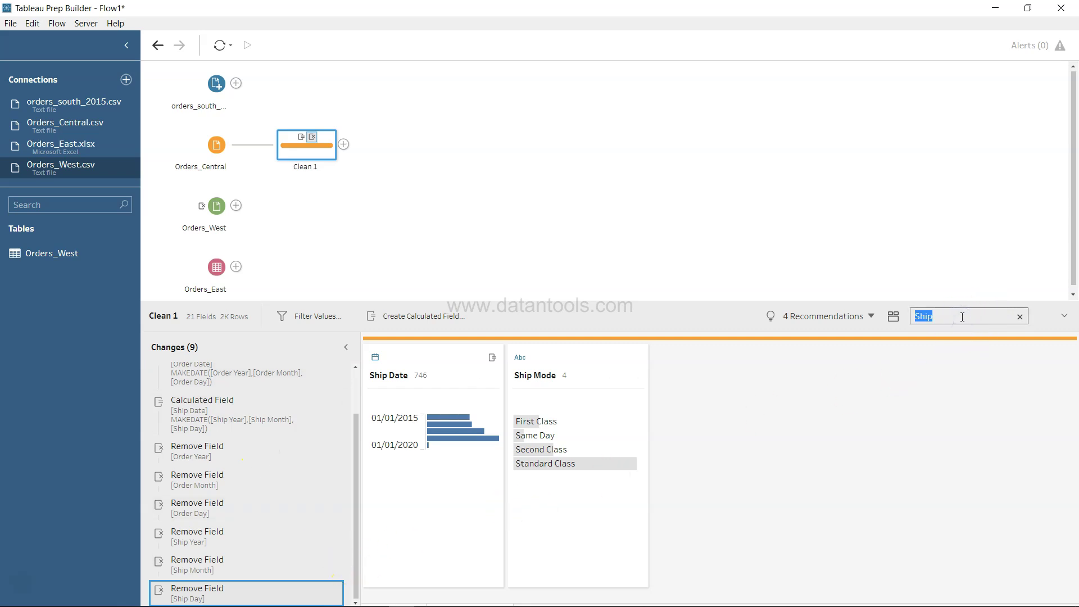
key("BackSpace")
left_click(1070, 337)
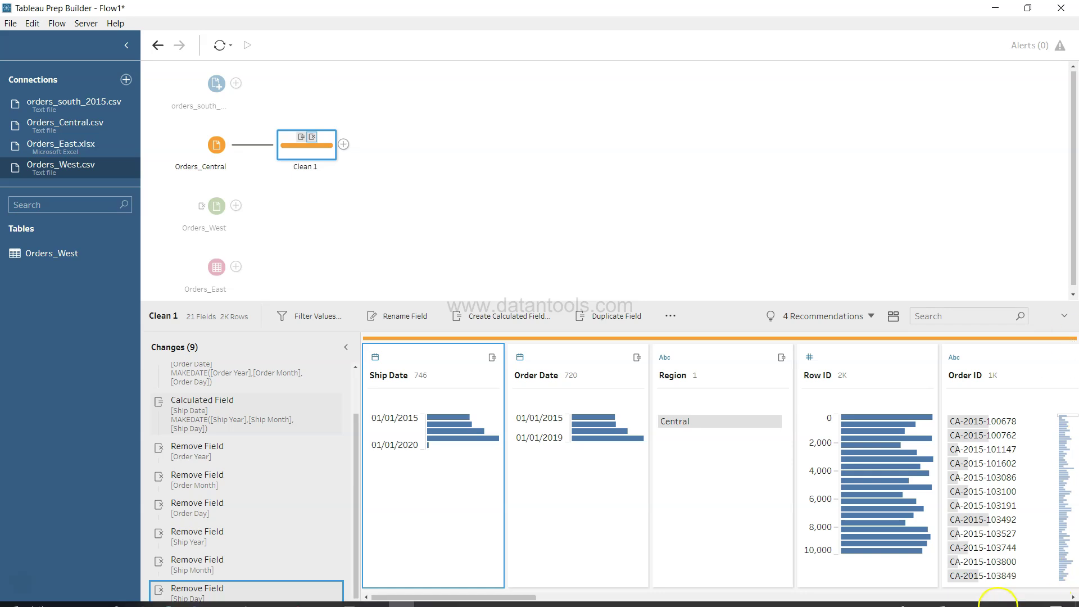
Step: Switch the Ship Date profile to the Detail view and browse its individual dates
mouse_move(597, 430)
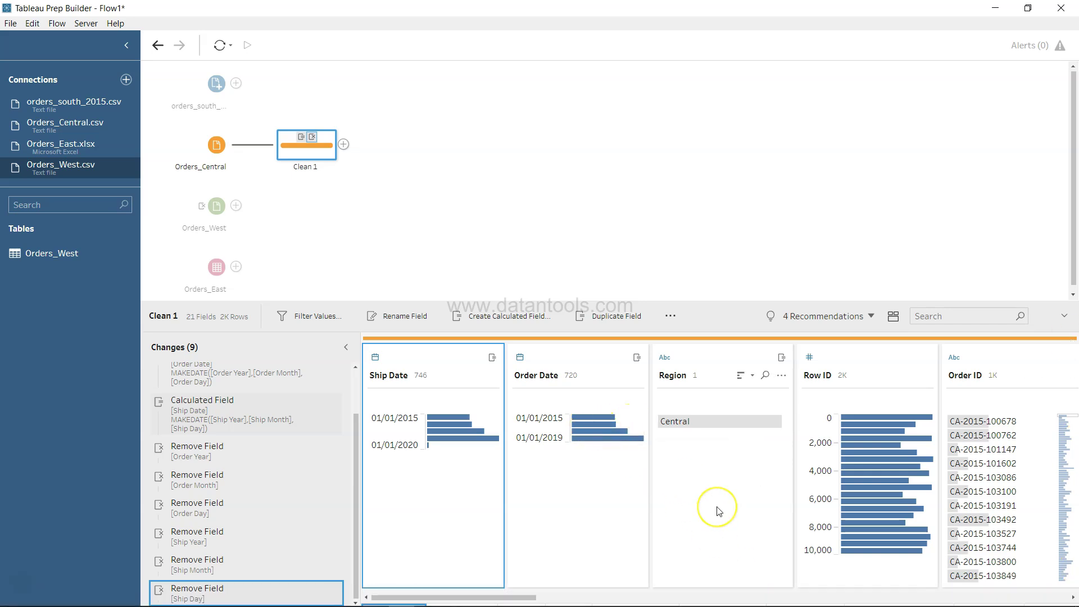
scroll(715, 511, "right", 3)
scroll(891, 496, "right", 3)
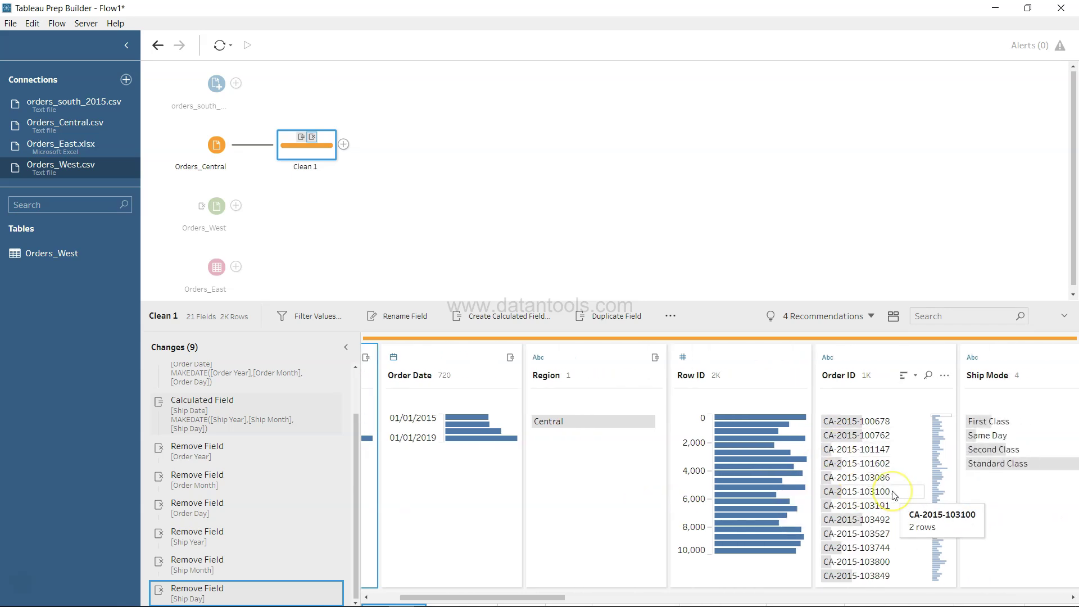
scroll(958, 506, "right", 3)
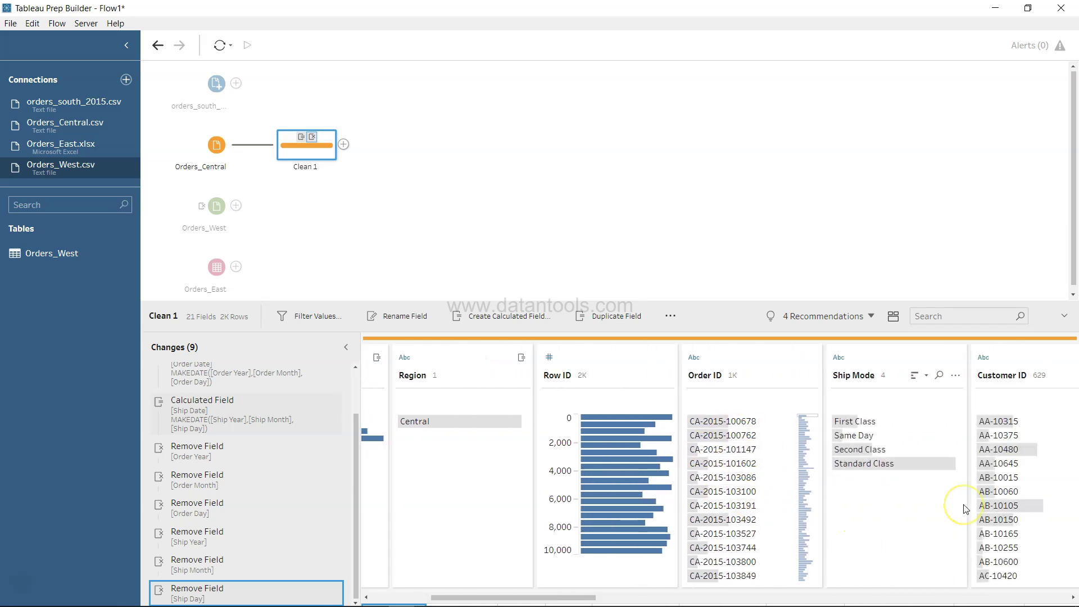
scroll(899, 494, "left", 10)
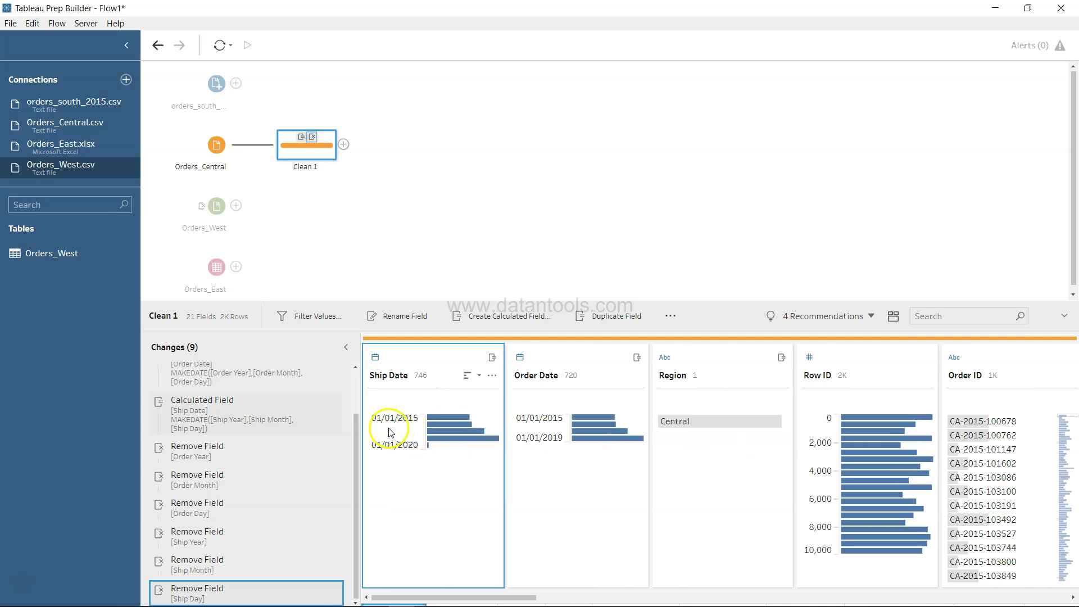
mouse_move(440, 444)
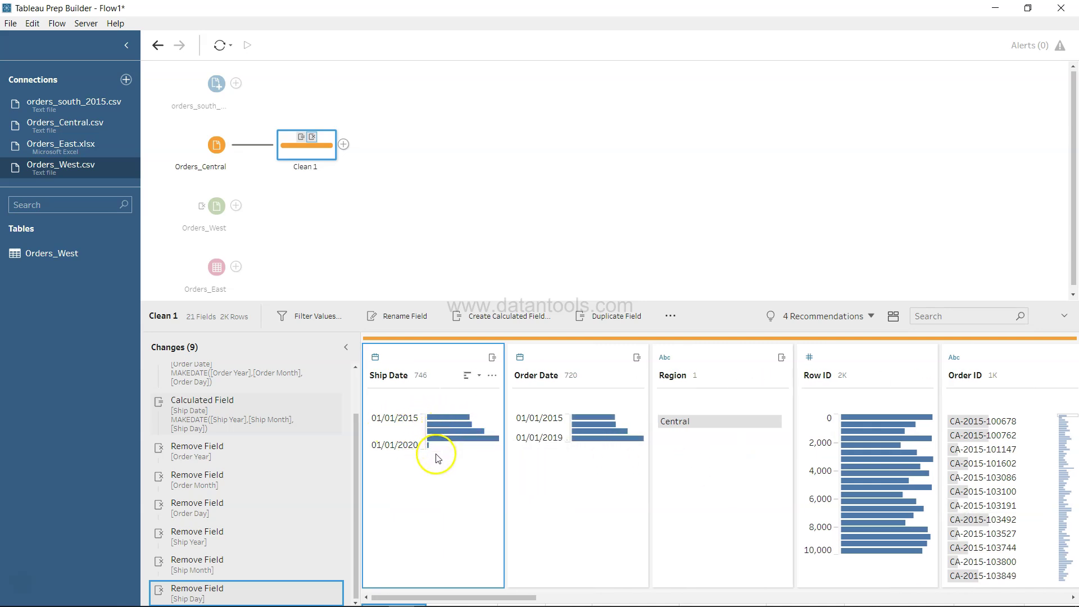
left_click(492, 376)
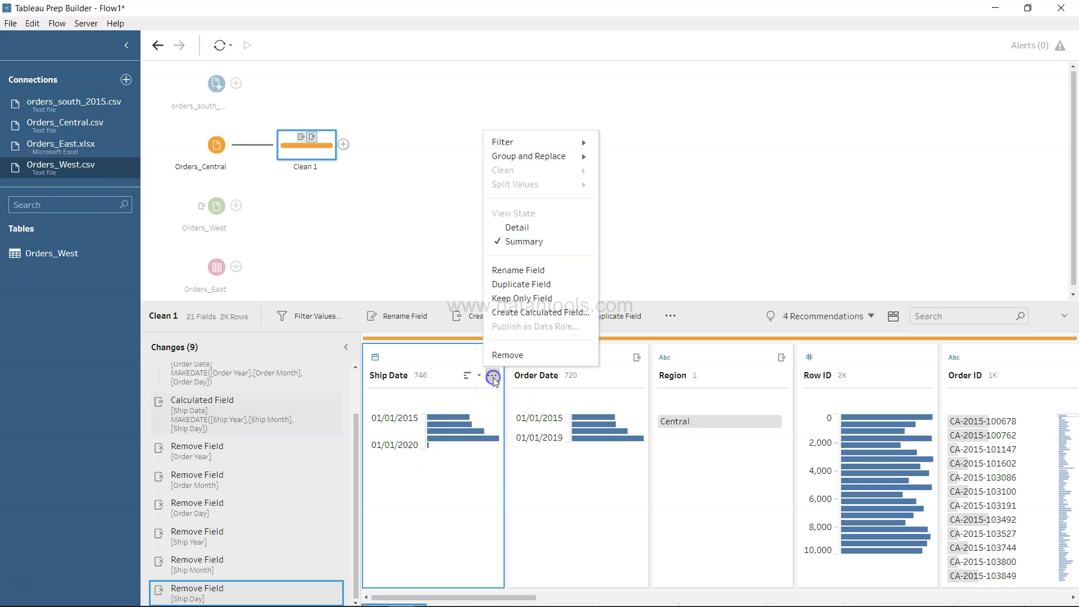
left_click(537, 227)
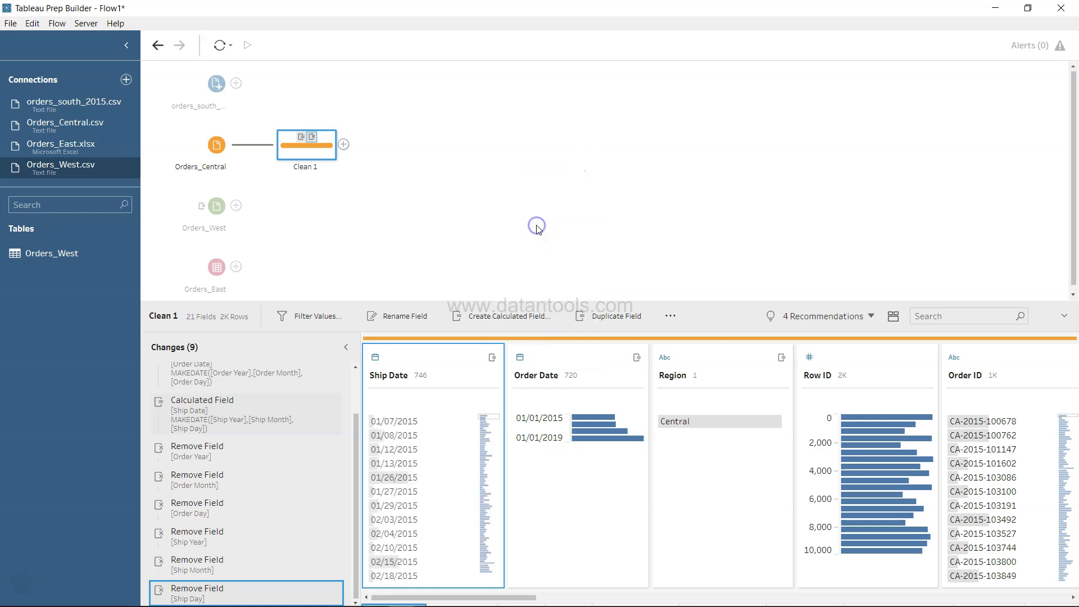
scroll(457, 514, "down", 4)
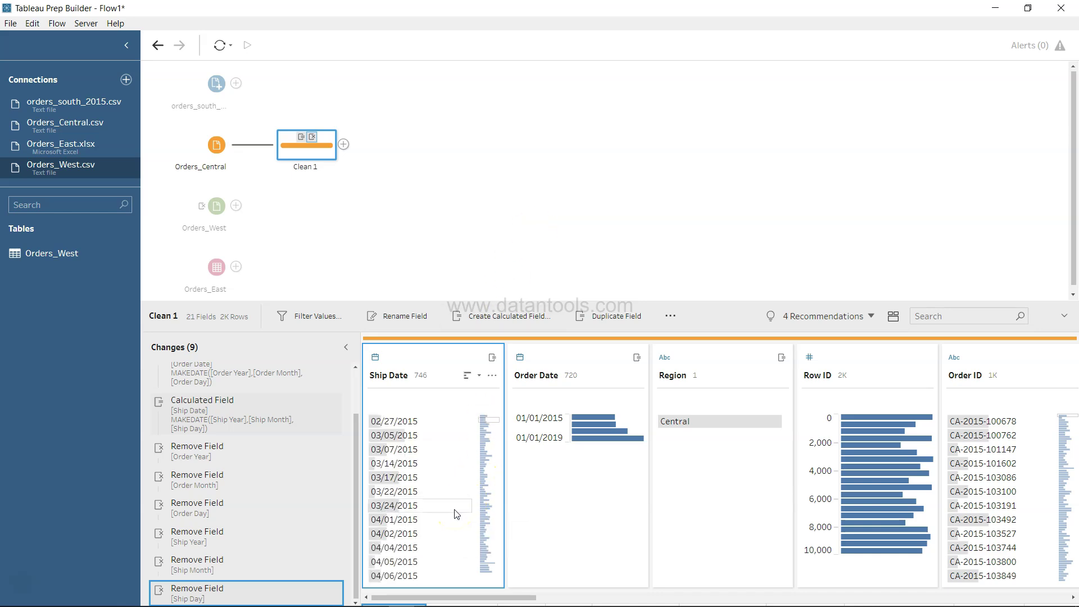
scroll(456, 513, "down", 3)
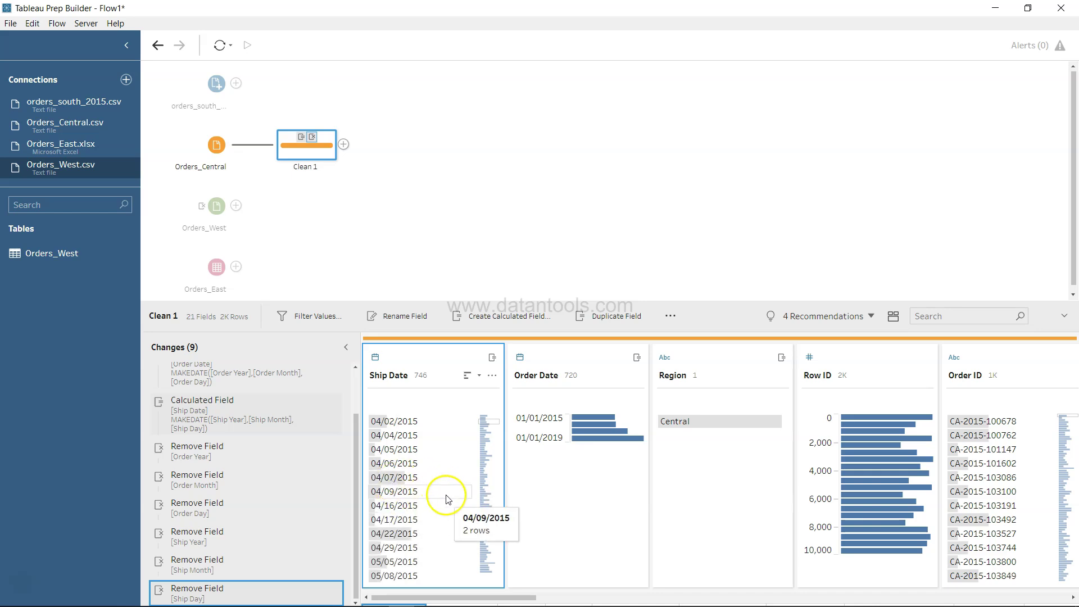
scroll(448, 500, "down", 2)
scroll(448, 500, "down", 1)
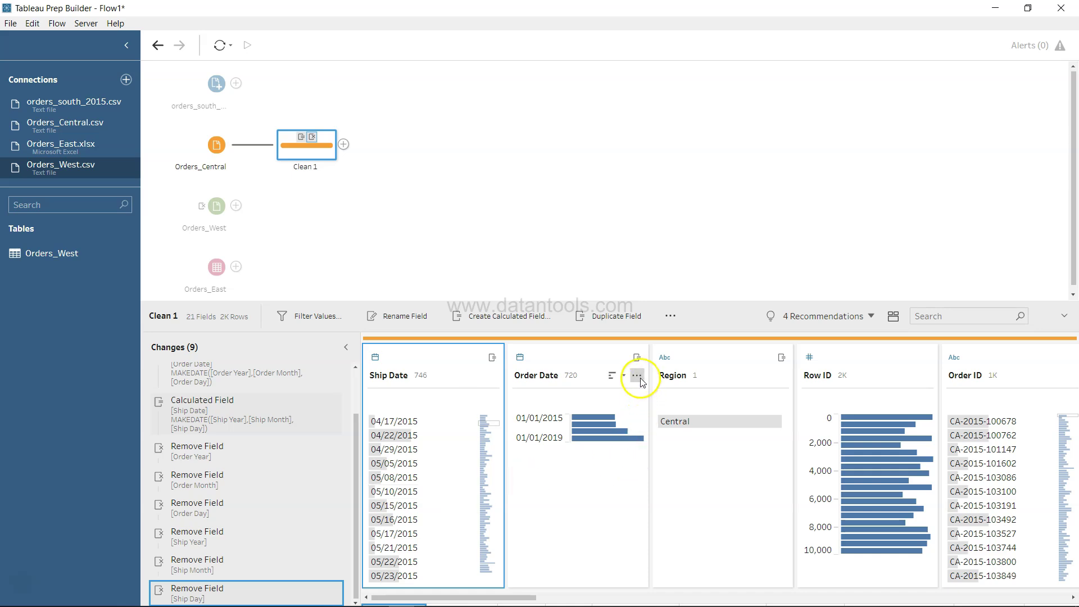
Step: Switch the Order Date profile to the Detail view and browse its individual dates and the neighbouring field profiles
left_click(639, 376)
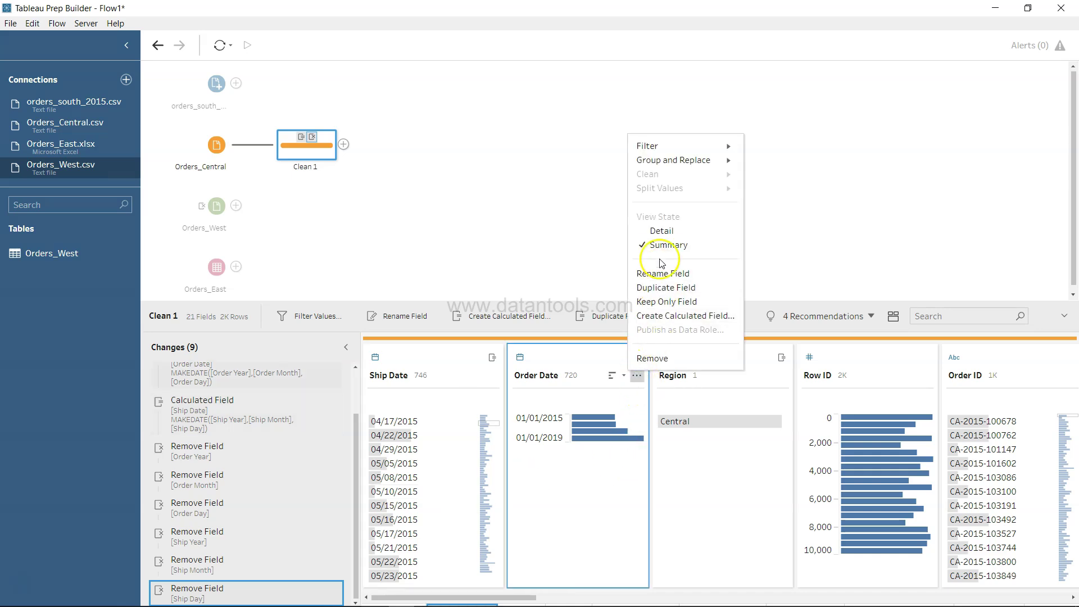
left_click(666, 233)
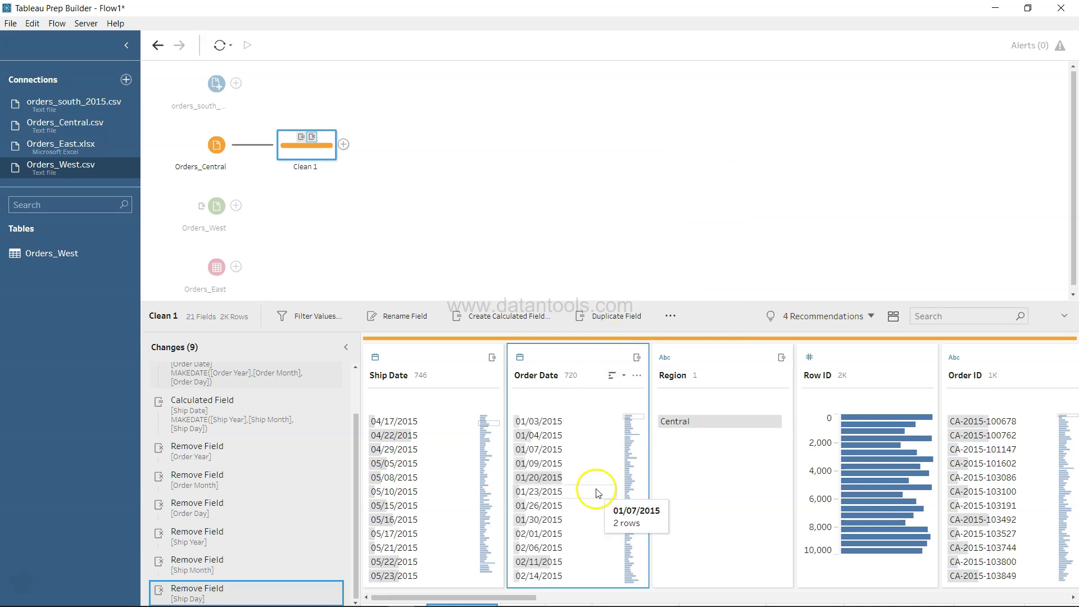
scroll(597, 511, "down", 3)
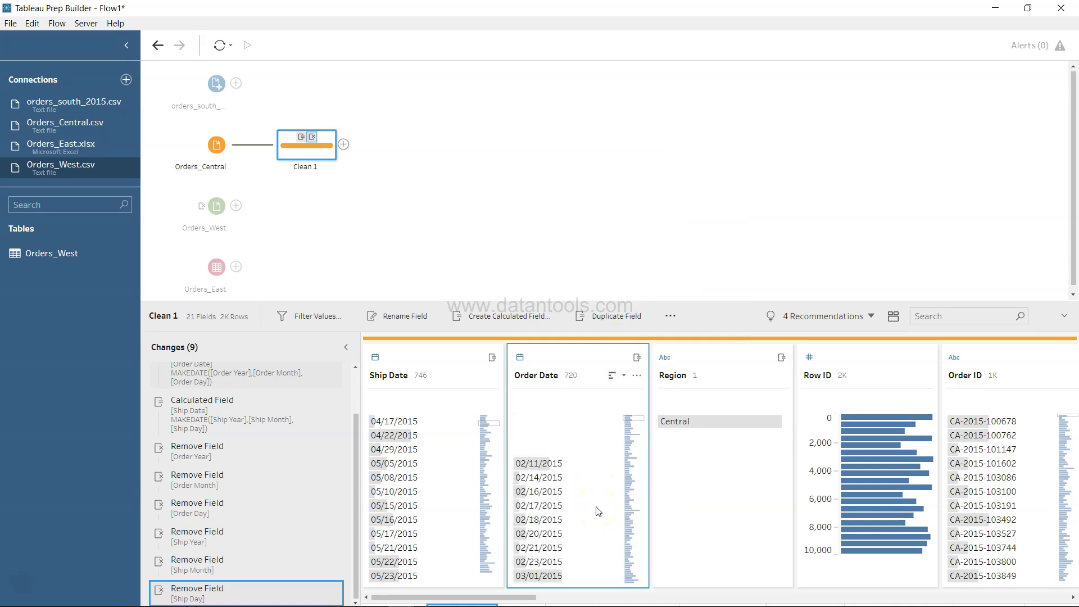
scroll(598, 510, "up", 3)
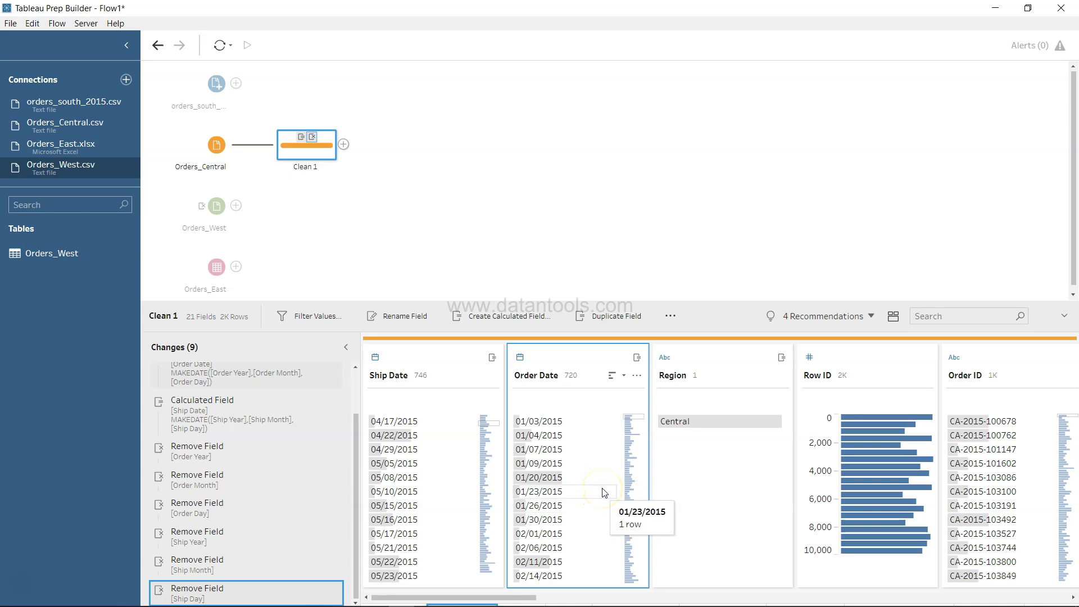
scroll(603, 492, "right", 5)
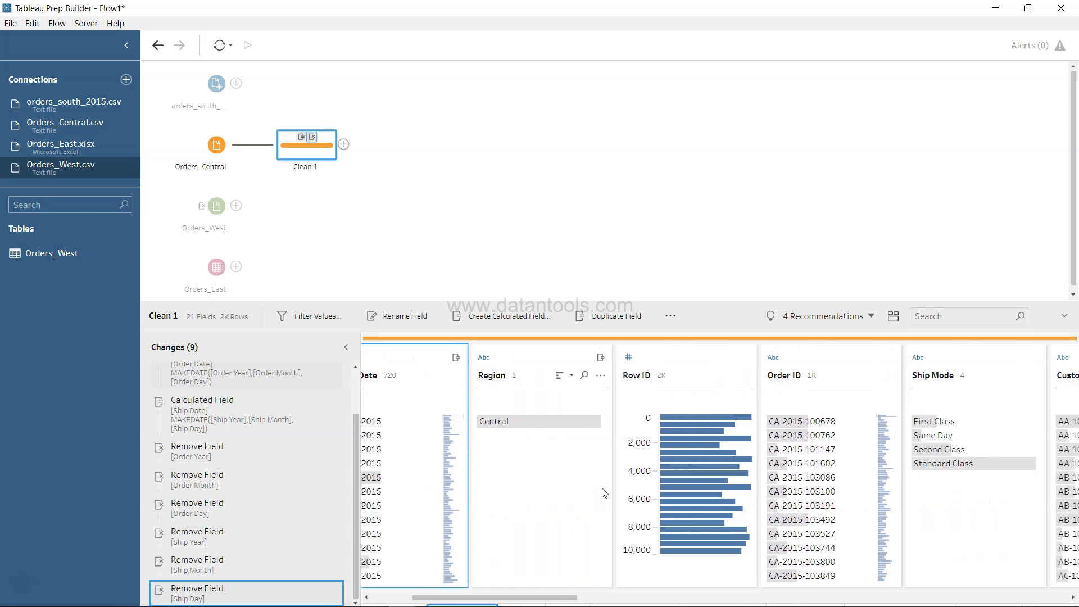
scroll(939, 482, "right", 5)
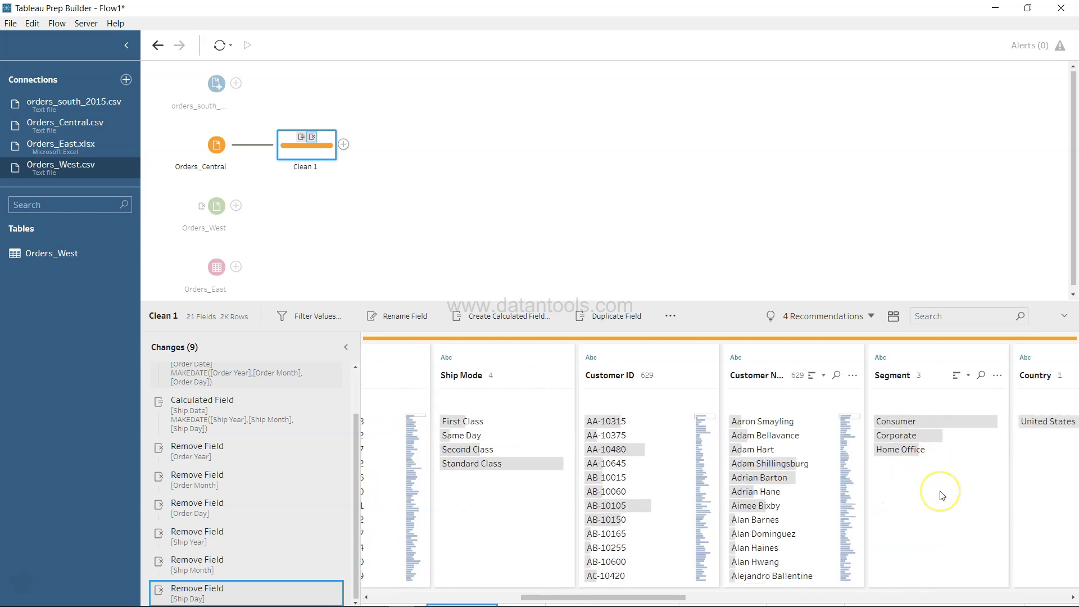
scroll(943, 496, "left", 8)
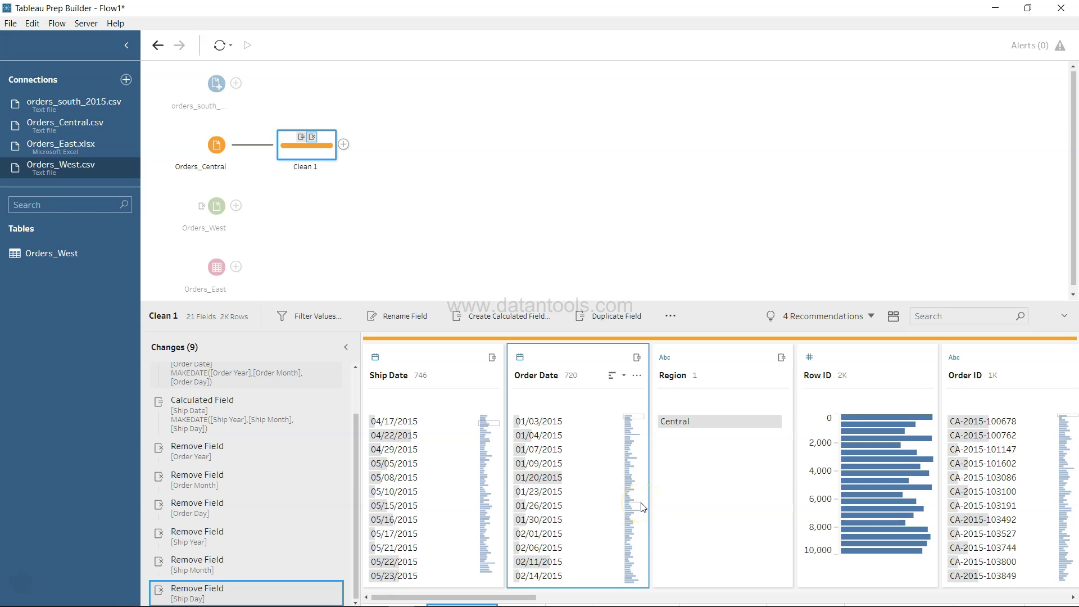
Step: In the Discounts field, replace the value None with 0 and change the data type to Number (decimal)
left_click_drag(531, 597, 1075, 595)
mouse_move(960, 464)
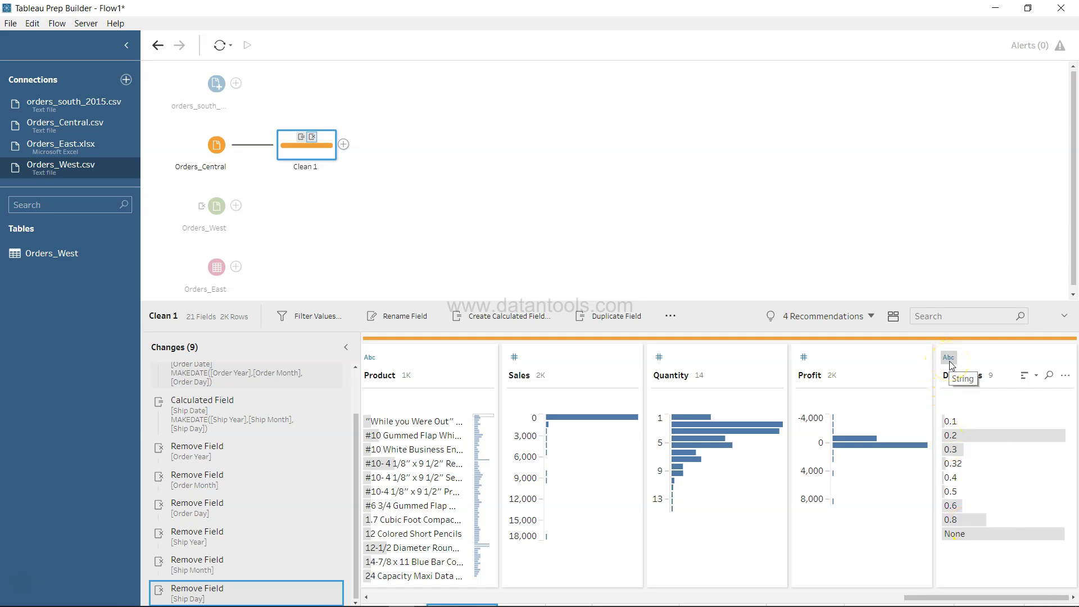
mouse_move(963, 536)
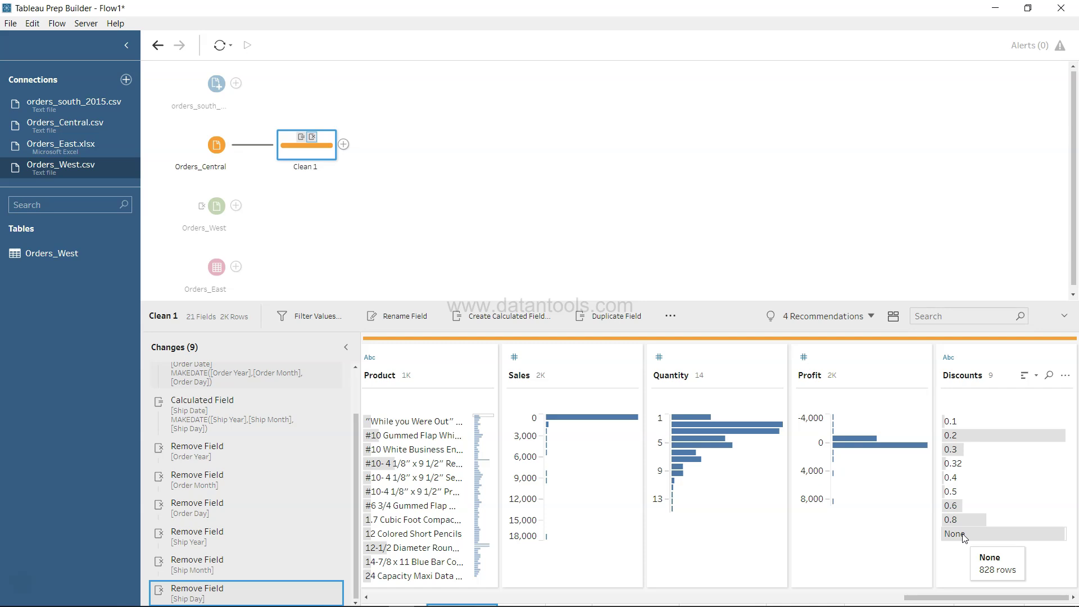
double_click(964, 536)
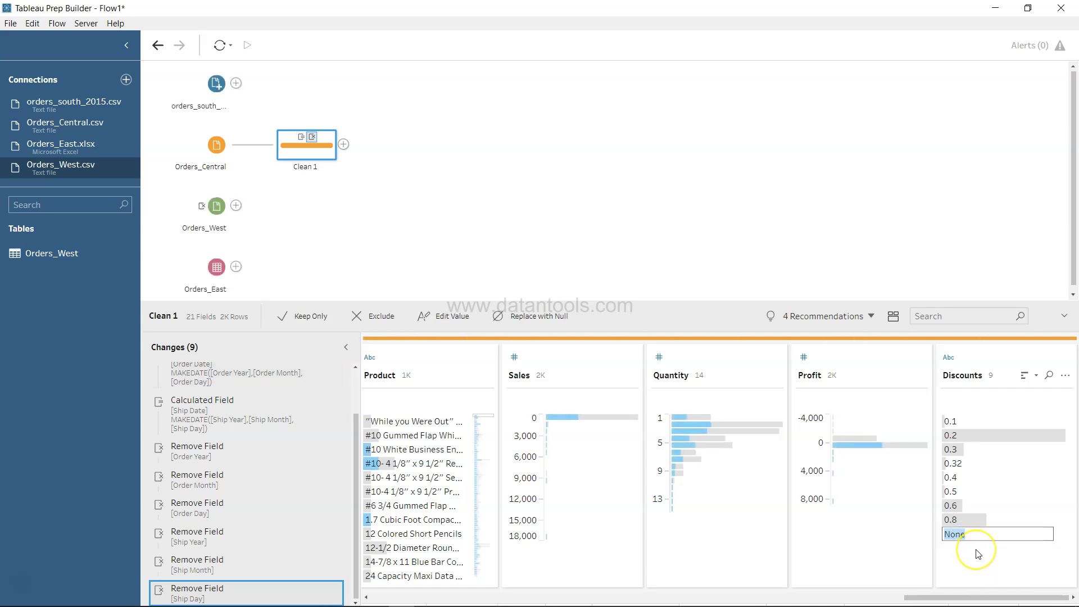
type("0")
key("Return")
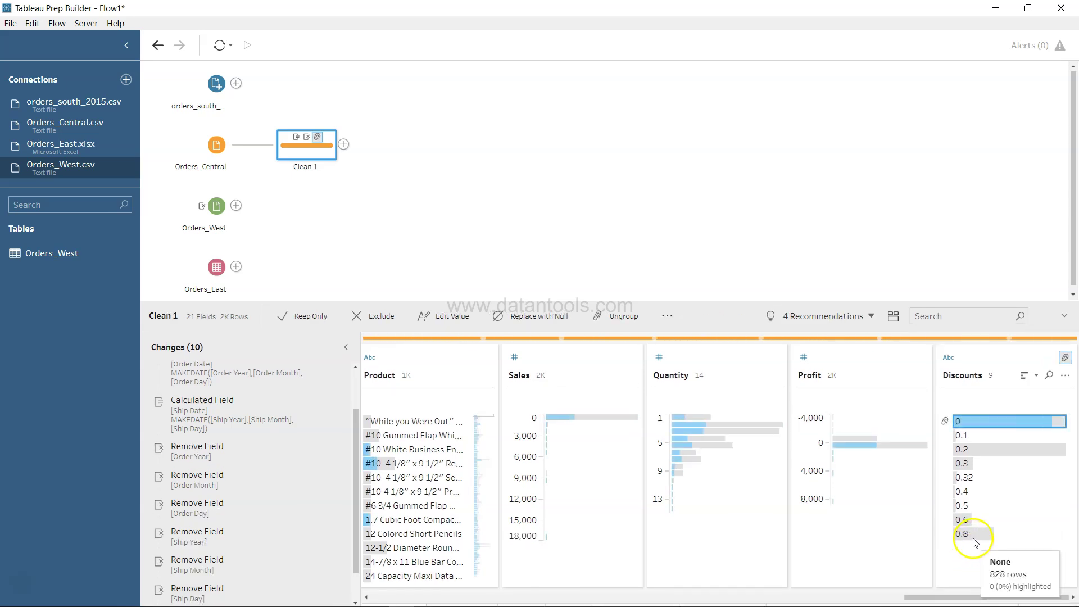
left_click(949, 357)
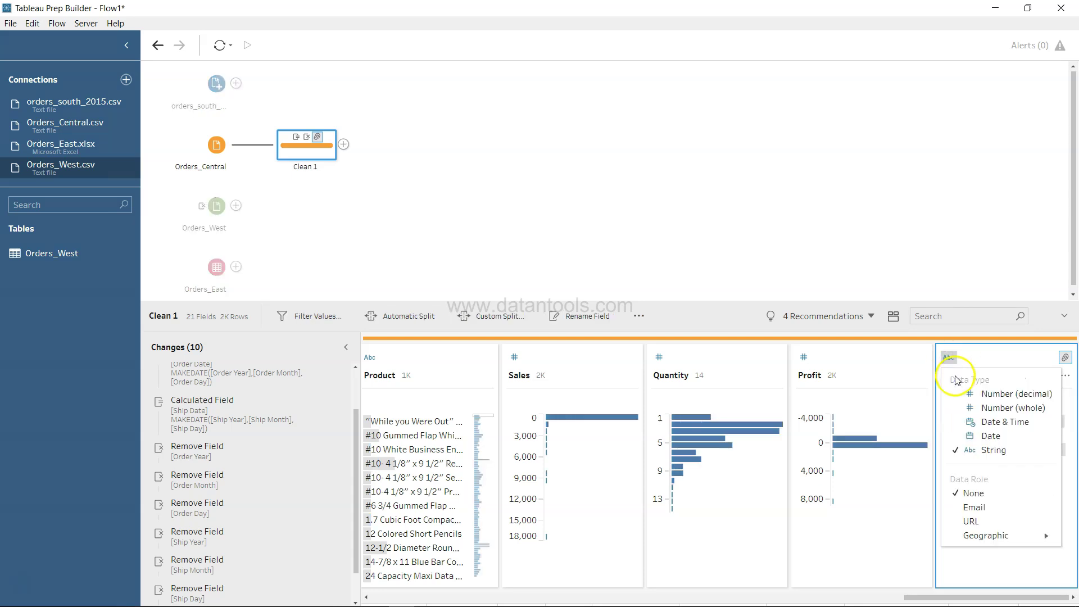
left_click(969, 394)
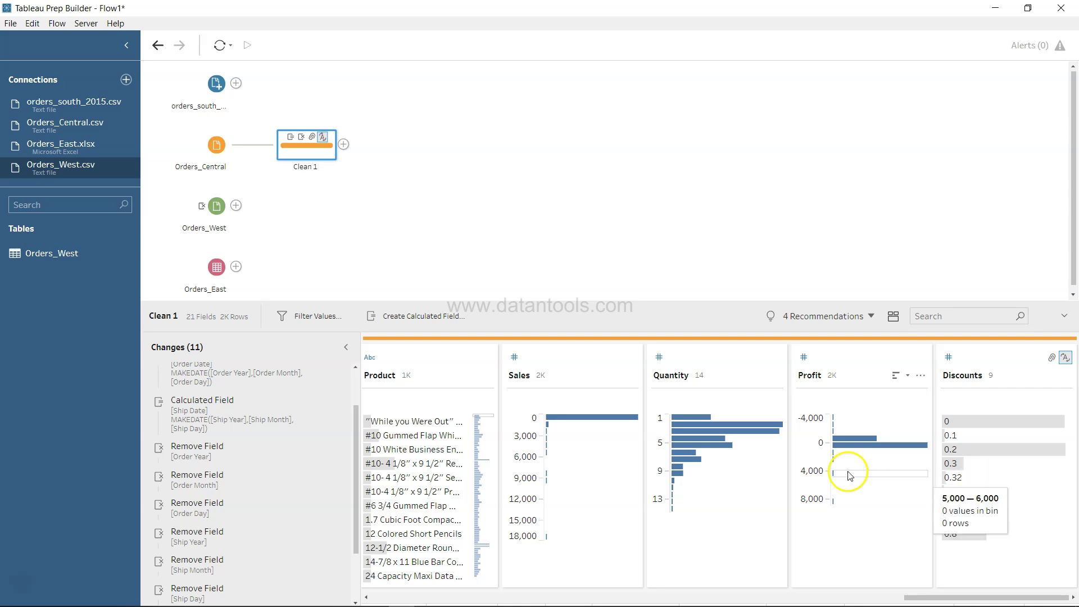
Step: Rename the Clean 1 step of Orders_Central as "Fixing Dates and Discount" and review its recorded changes
scroll(809, 477, "left", 5)
scroll(809, 477, "left", 15)
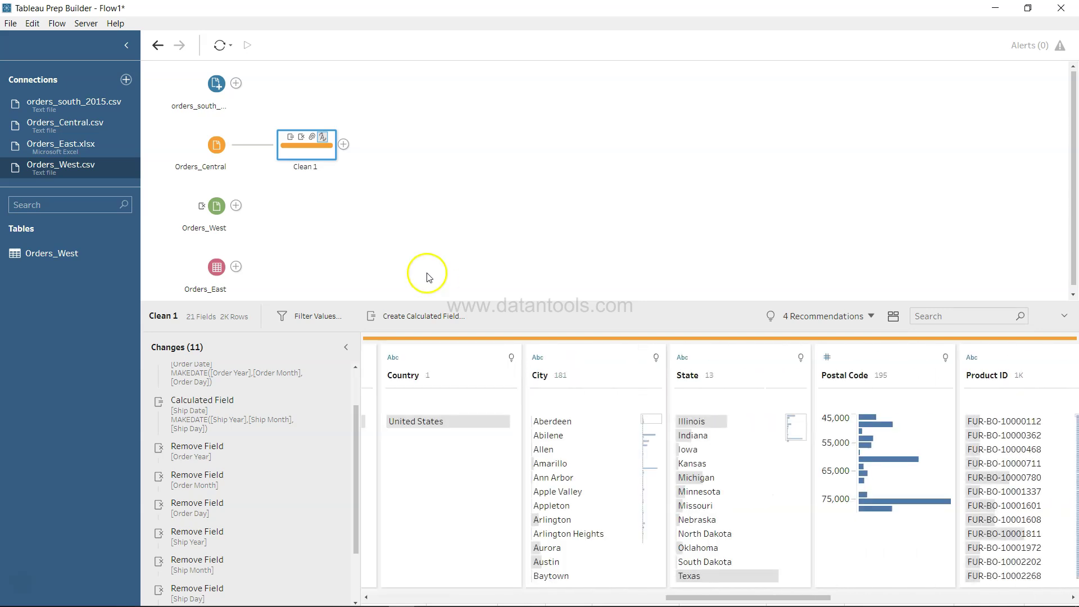
right_click(311, 170)
double_click(311, 168)
left_click(319, 168)
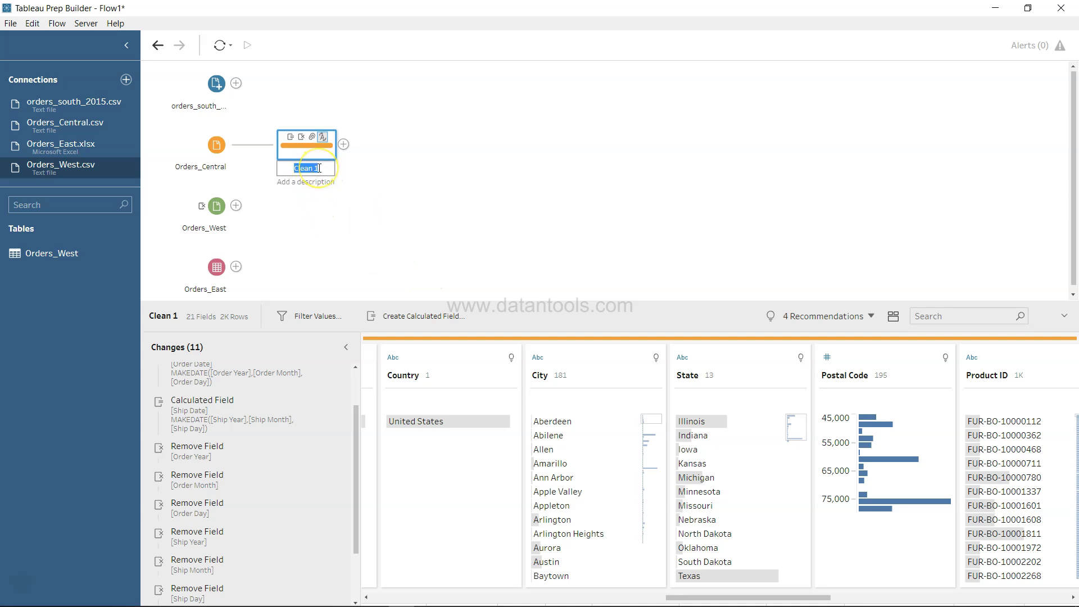
type("Fixing Order Date")
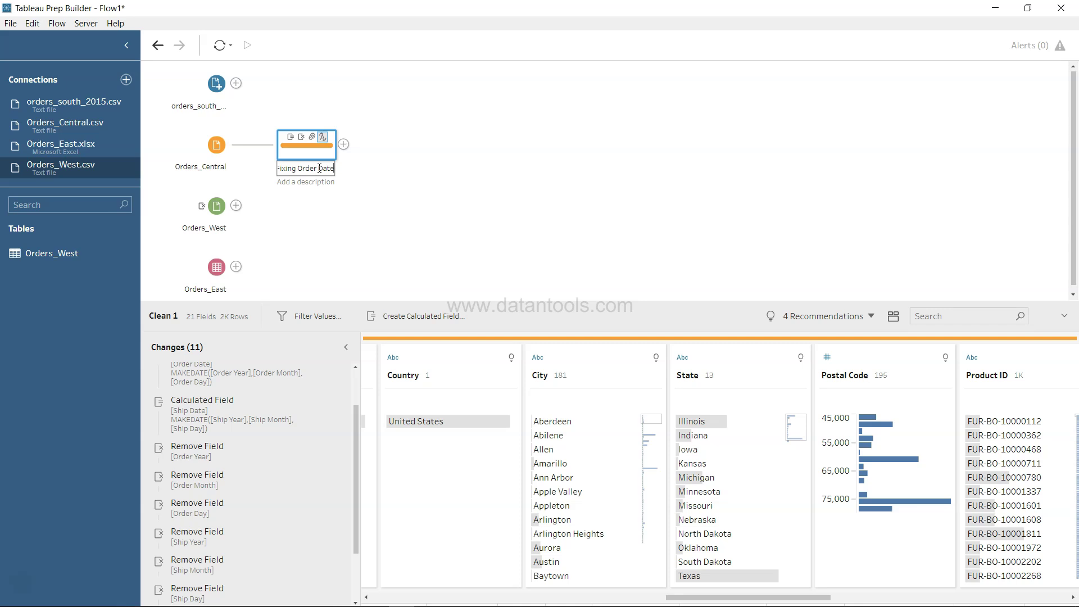
key("BackSpace")
key("BackSpace")
key("BackSpace")
key("BackSpace")
key("BackSpace")
key("BackSpace")
key("BackSpace")
key("BackSpace")
key("BackSpace")
key("BackSpace")
key("BackSpace")
type("Dates and Discount")
key("Return")
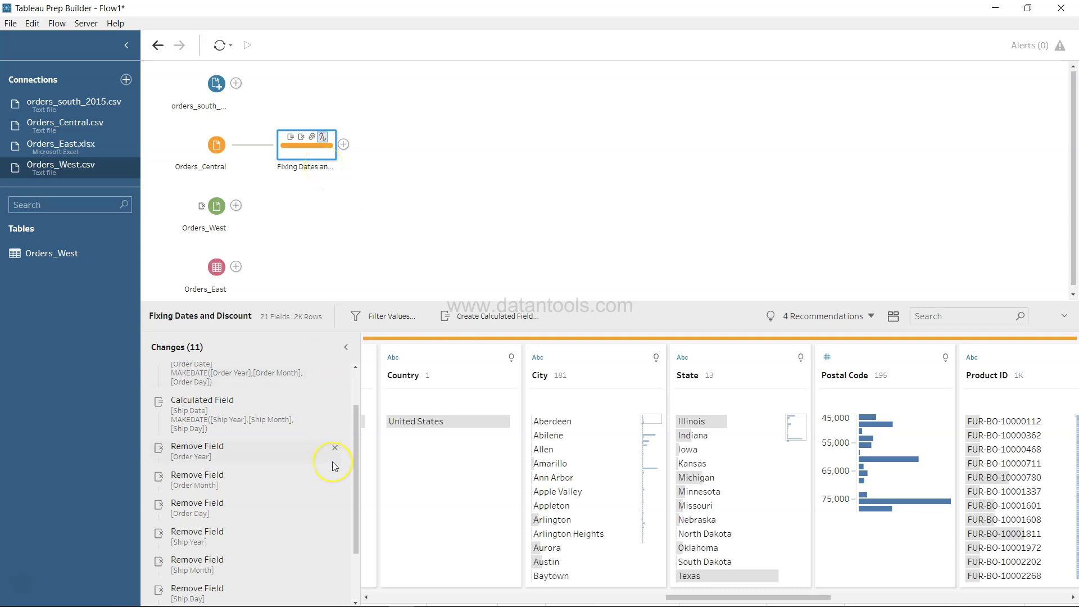
scroll(333, 462, "down", 3)
scroll(332, 466, "up", 4)
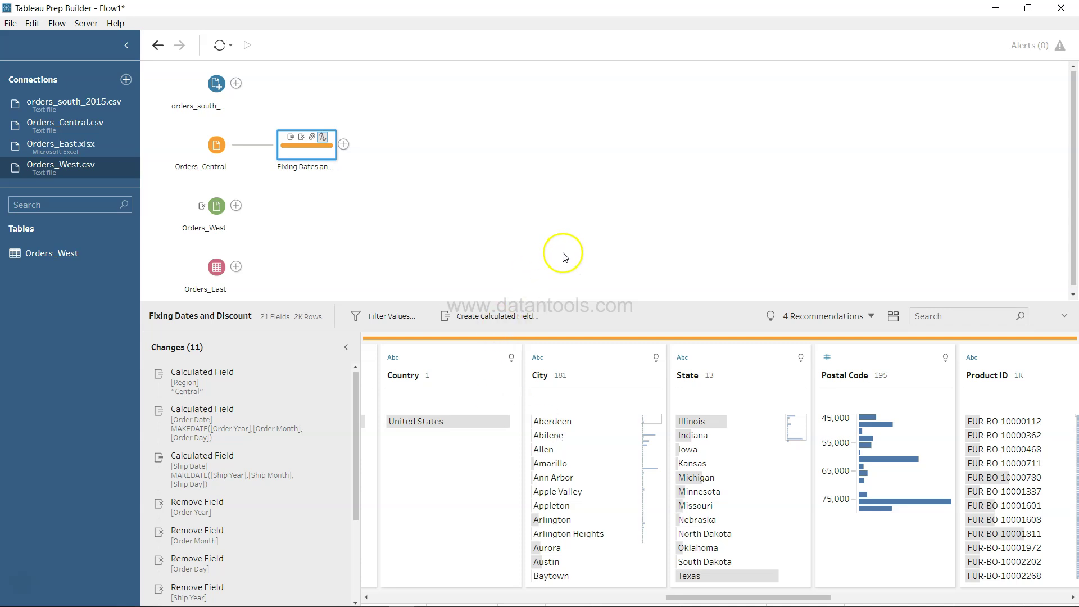
Step: Examine the Orders_East input's field names, data types and sample values, including the Sales values
left_click(217, 275)
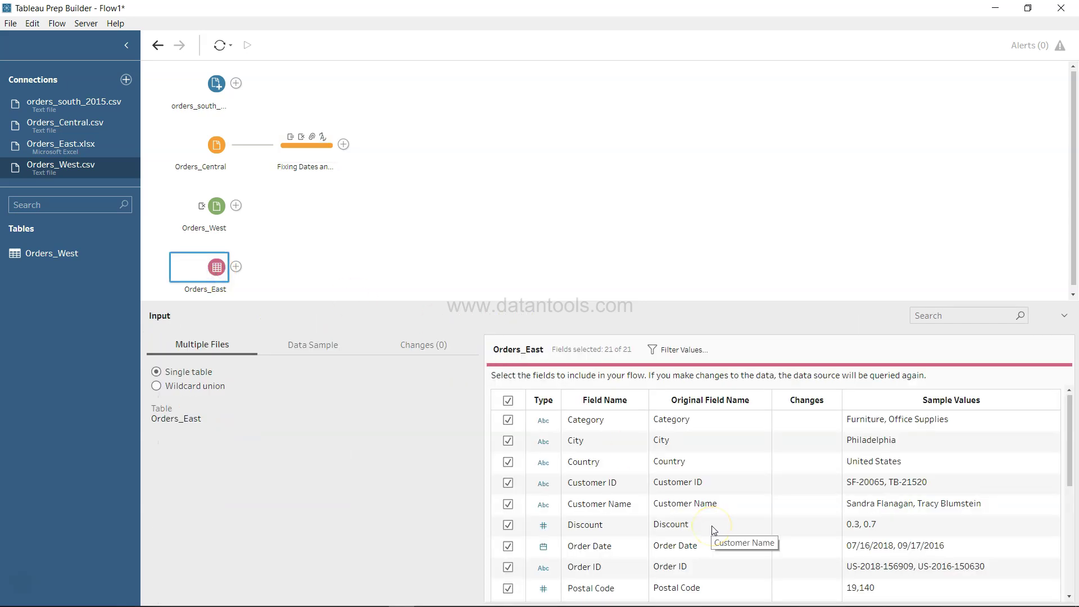
scroll(714, 530, "down", 5)
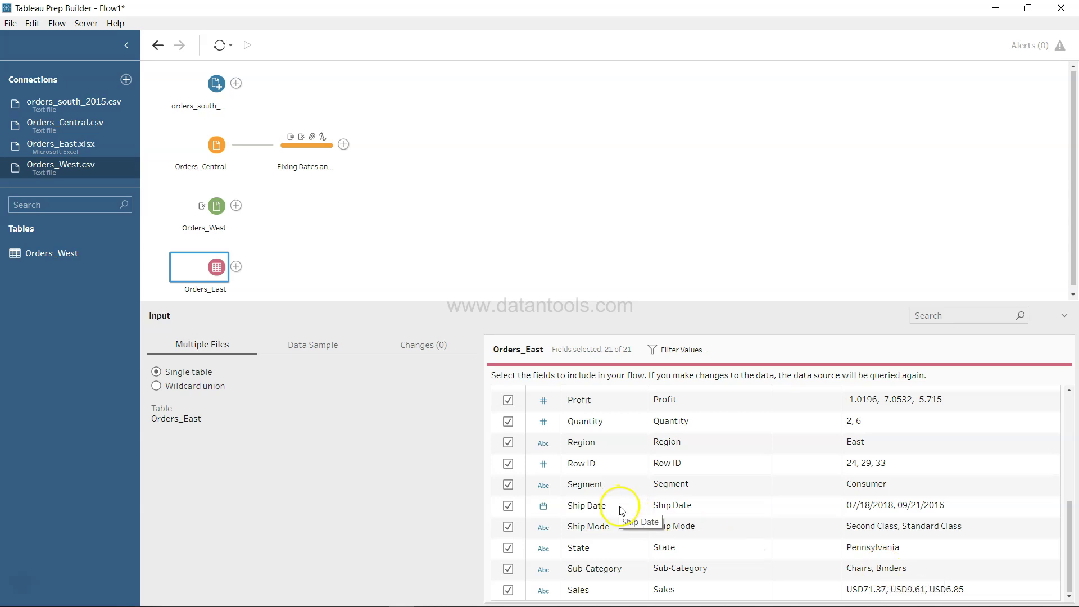
scroll(623, 510, "up", 5)
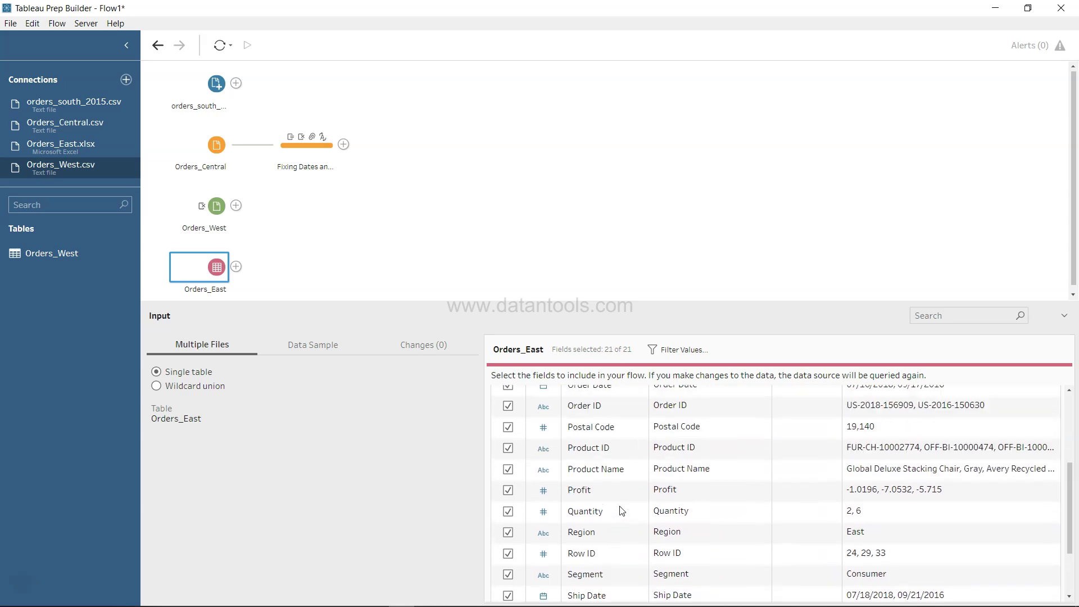
scroll(623, 510, "up", 3)
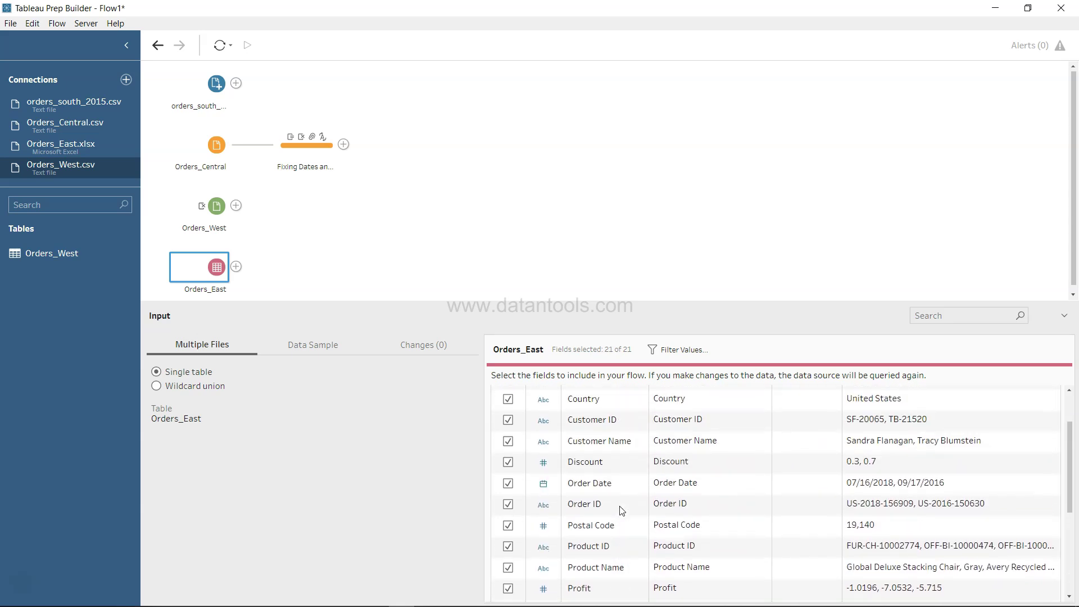
scroll(610, 490, "up", 3)
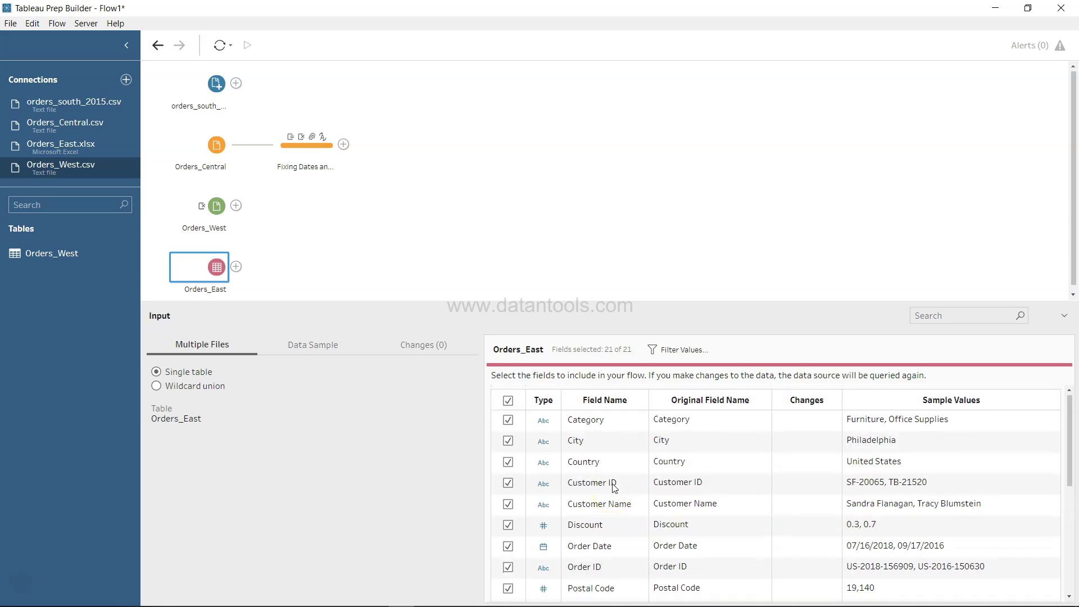
scroll(652, 514, "down", 5)
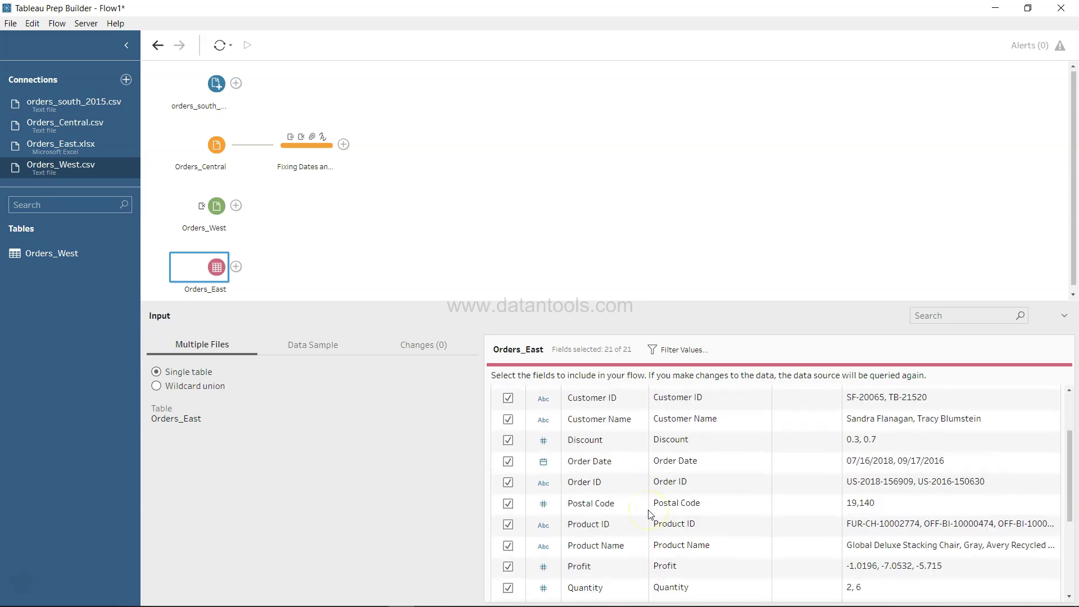
scroll(650, 515, "down", 6)
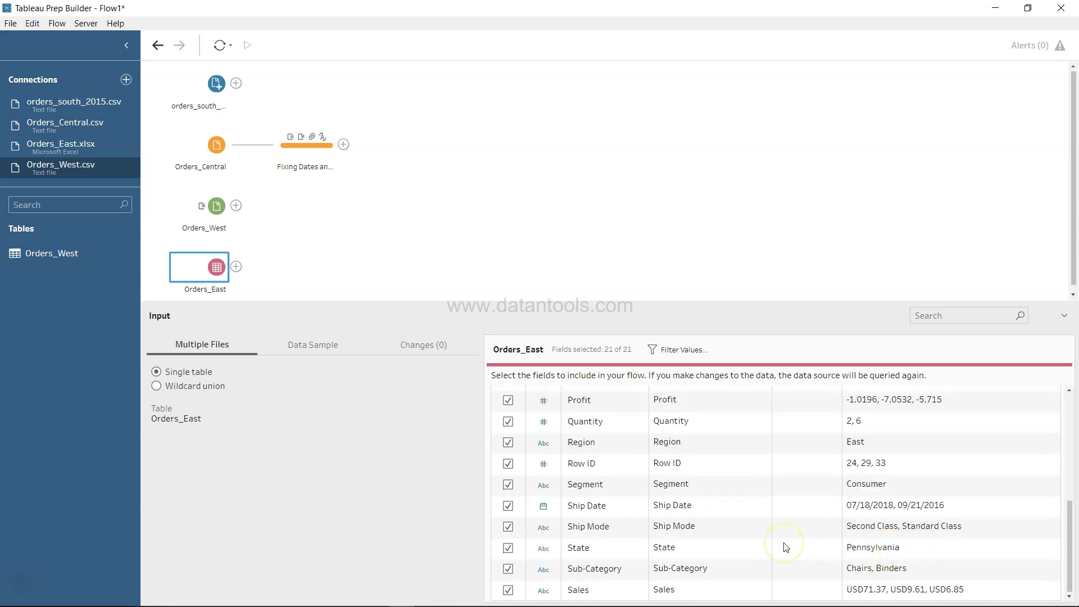
scroll(786, 547, "up", 5)
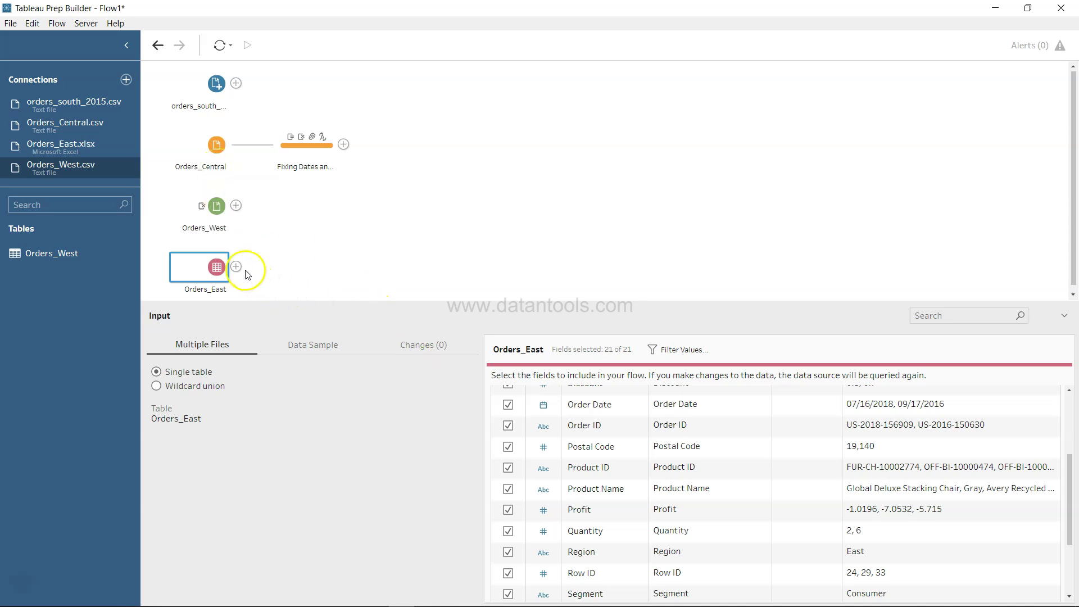
scroll(787, 506, "down", 3)
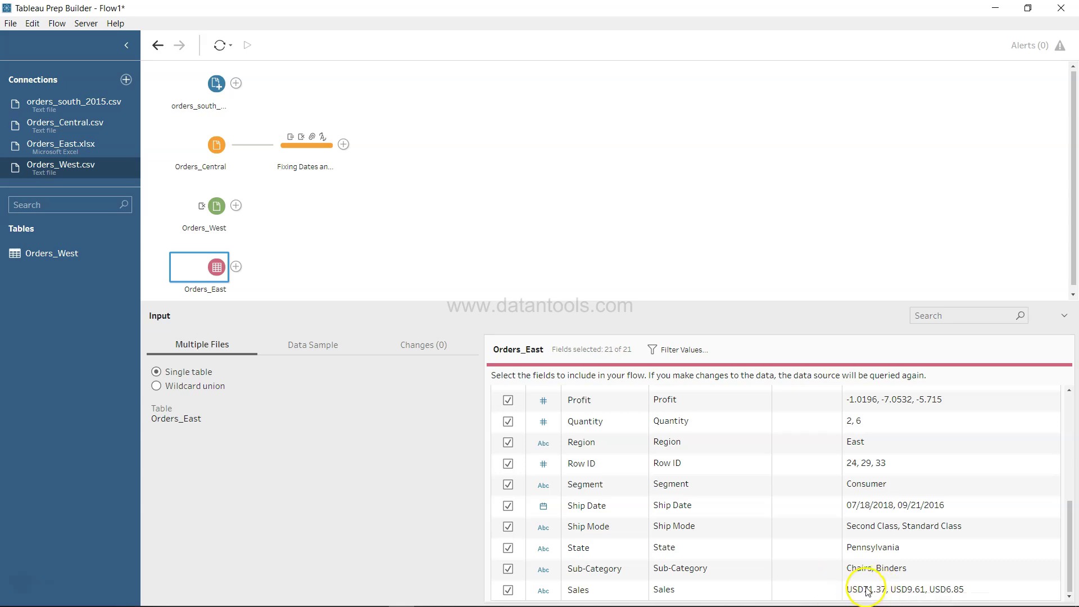
Step: Add a cleaning step after Orders_East and browse its field profiles as far as Order Date
left_click(236, 268)
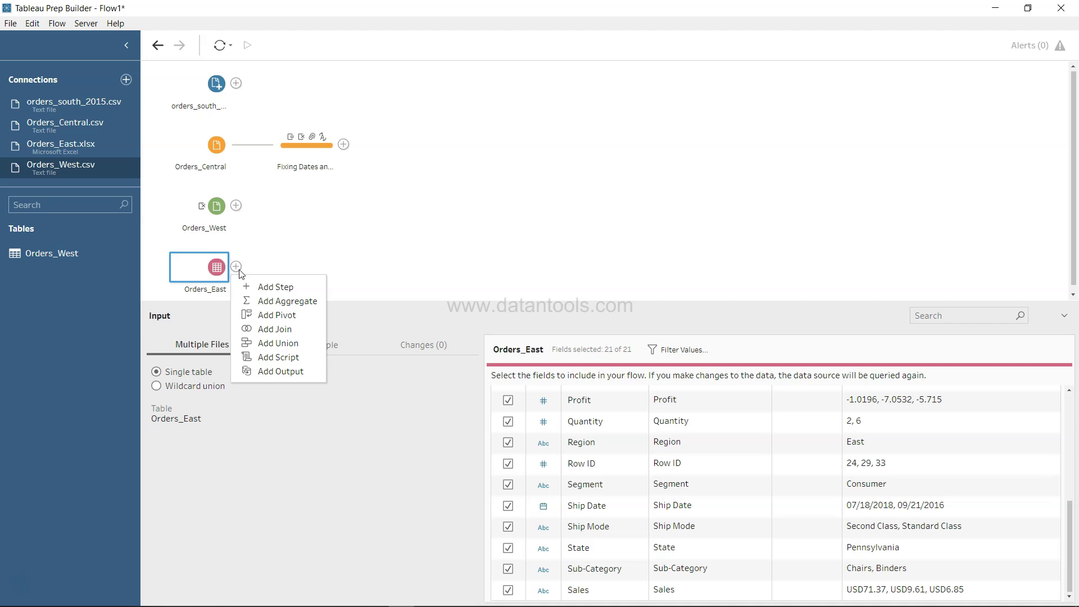
left_click(260, 286)
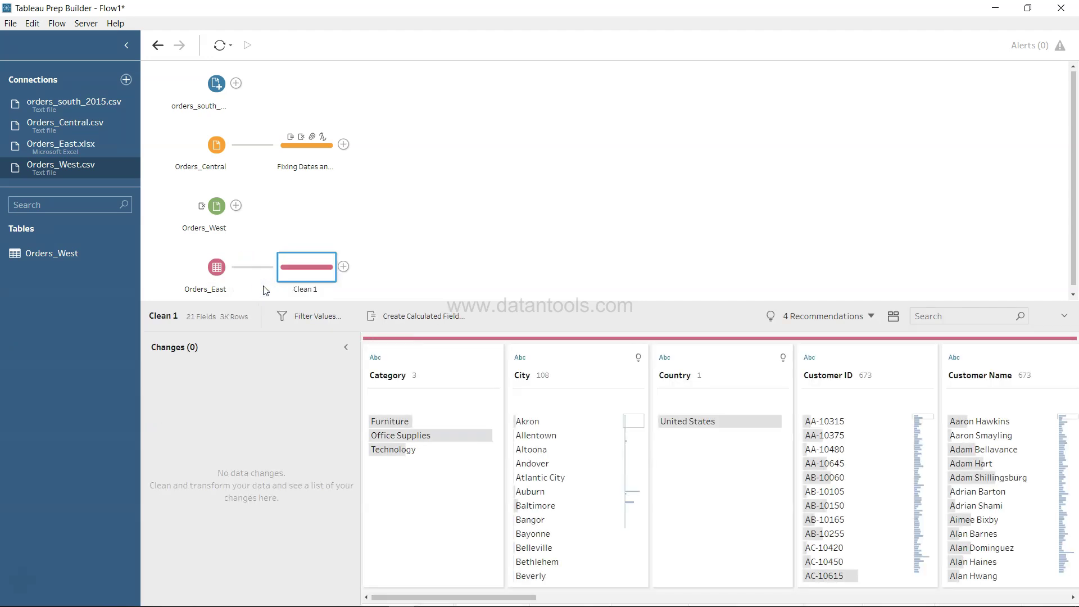
scroll(472, 472, "right", 4)
scroll(472, 474, "right", 5)
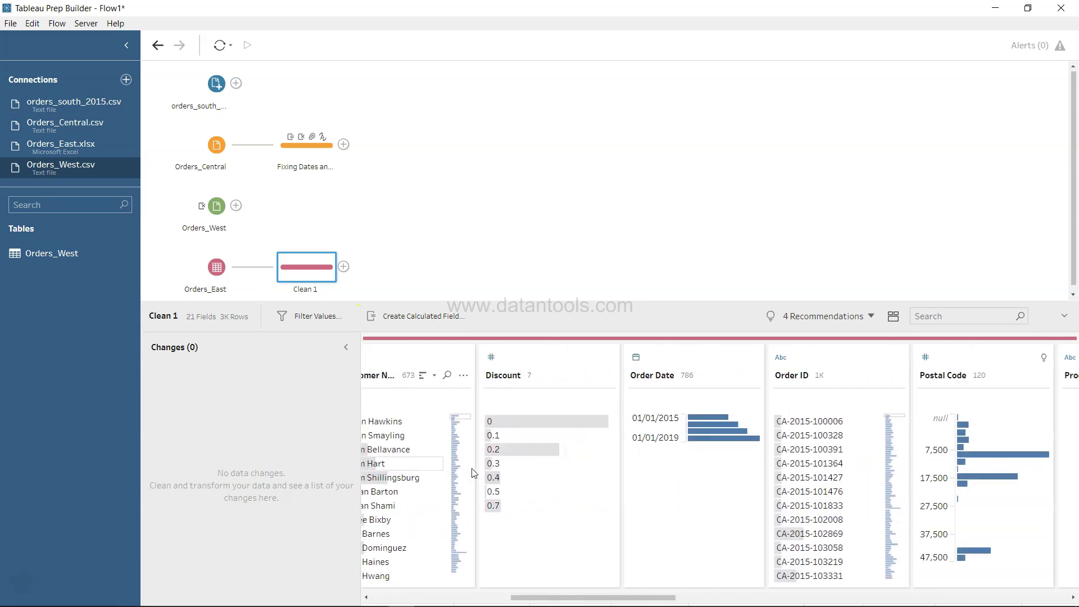
scroll(472, 474, "right", 4)
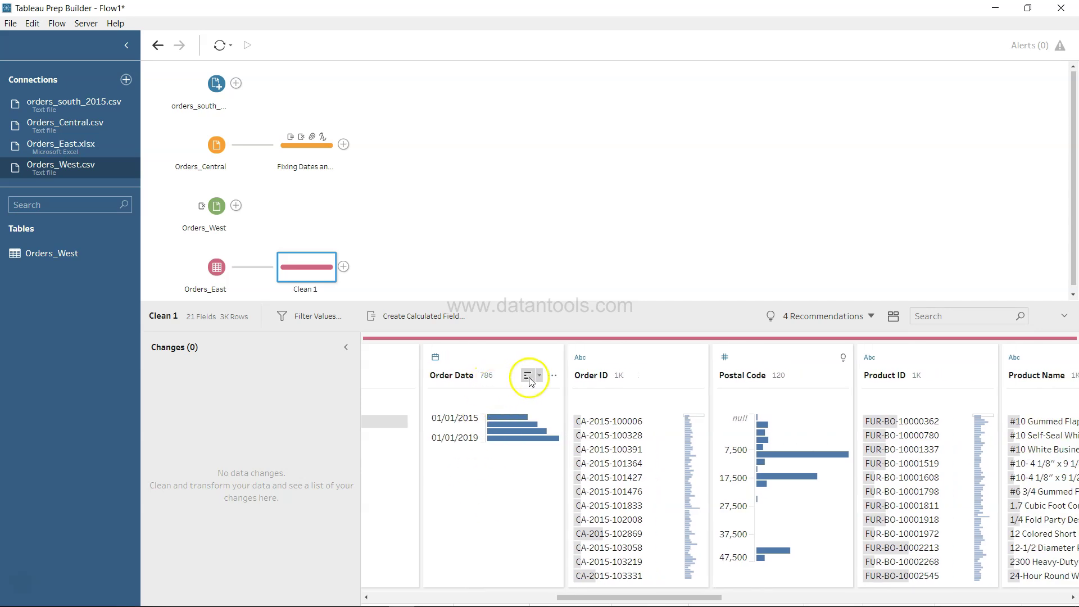
Step: In the Orders_East cleaning step, show the Order Date profile in Detail view and browse its dates and the fields that follow
left_click(553, 376)
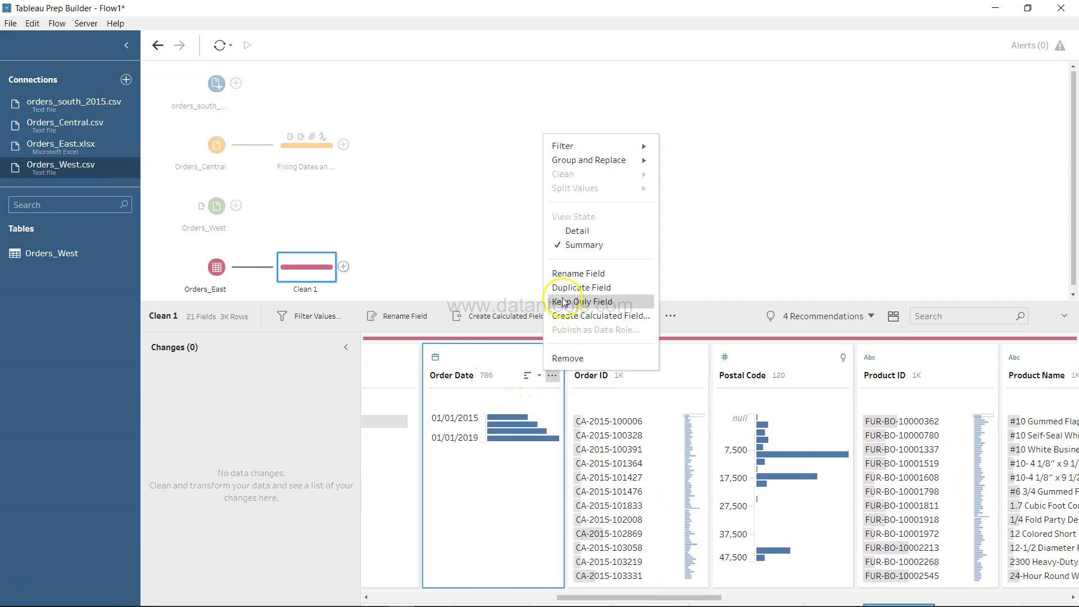
left_click(578, 230)
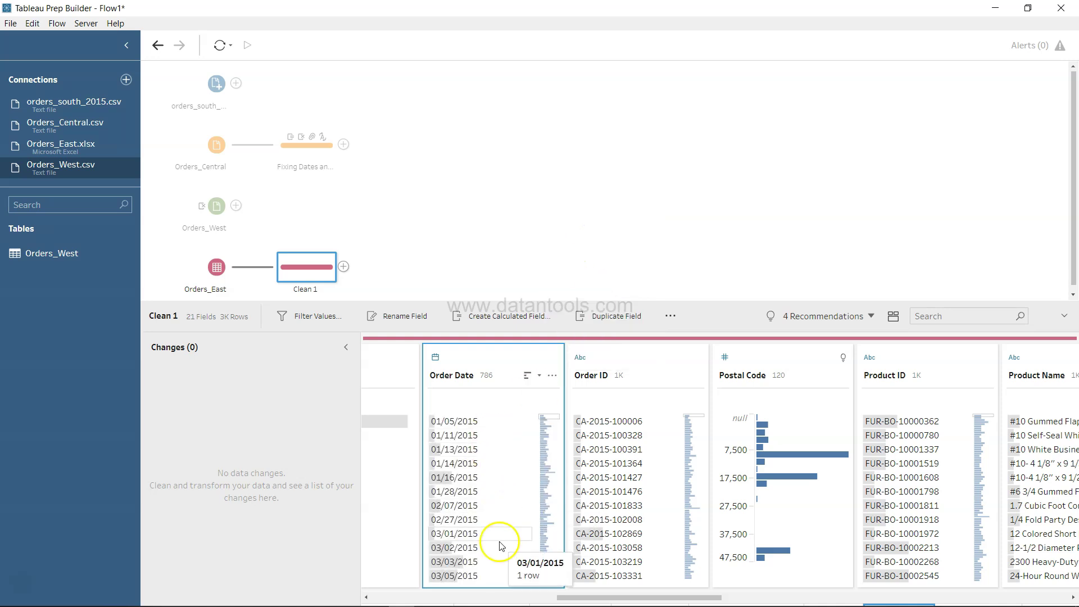
scroll(501, 548, "down", 5)
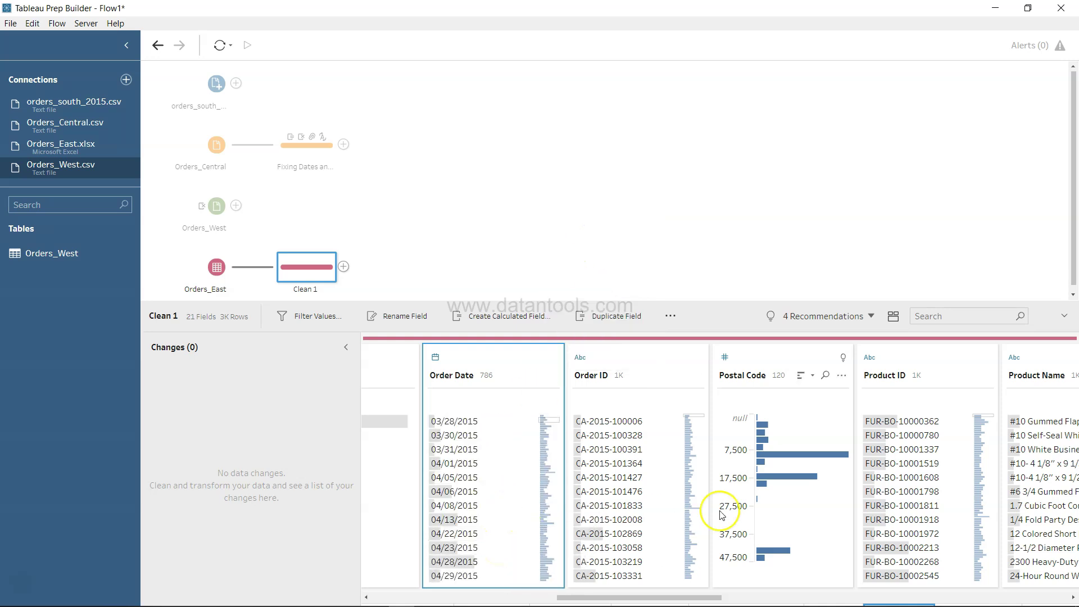
scroll(722, 515, "right", 4)
scroll(722, 515, "right", 4)
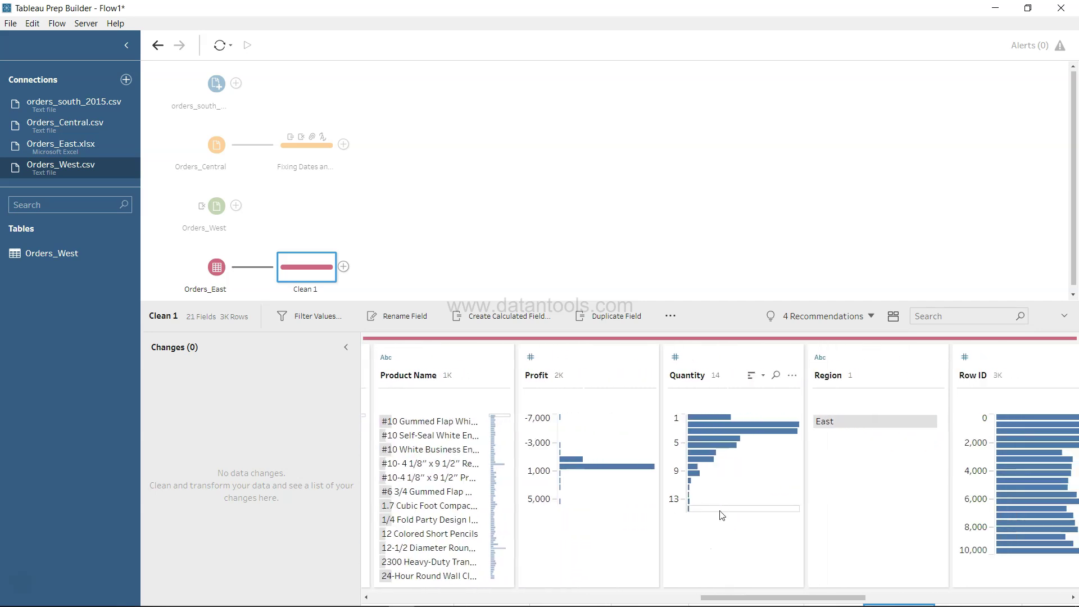
Step: Highlight the rows in the 2–3 bin of the Quantity profile and examine the related values in the product fields
scroll(722, 515, "right", 1)
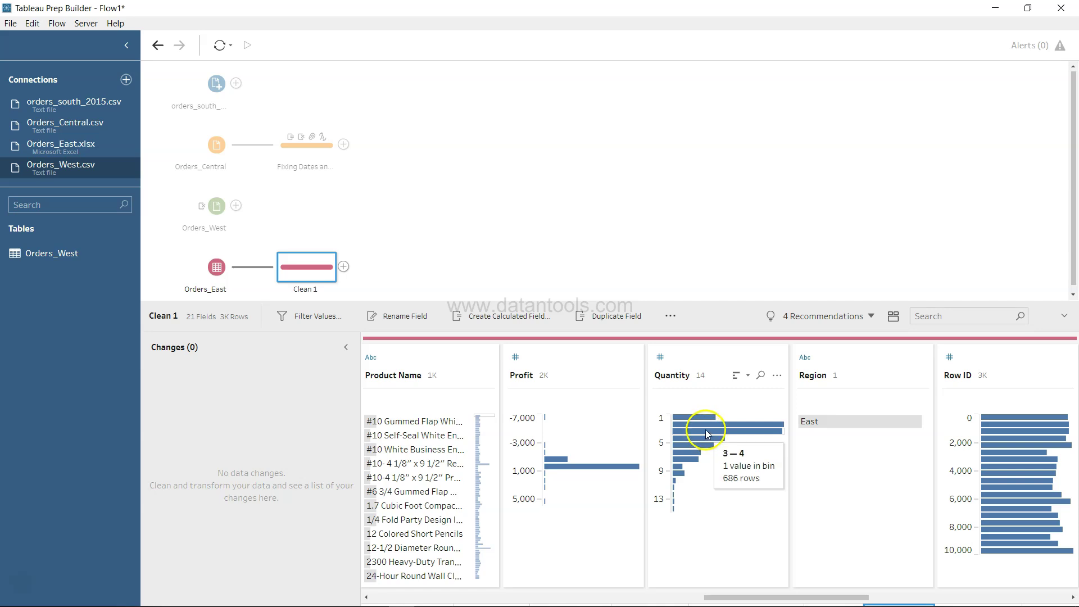
left_click(759, 425)
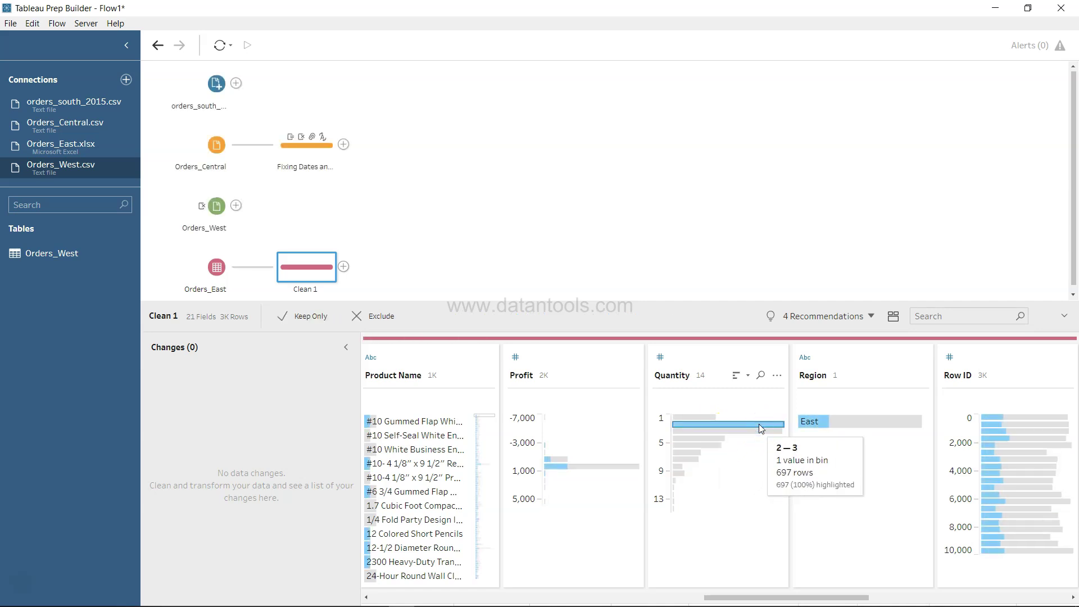
left_click(748, 418)
scroll(749, 424, "left", 3)
scroll(751, 430, "left", 2)
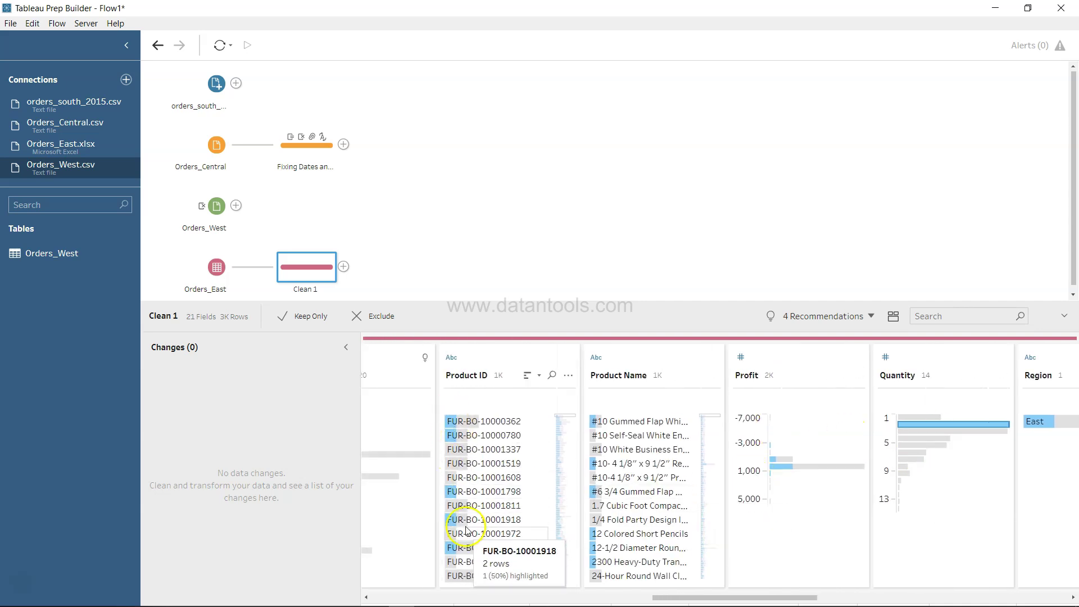
scroll(469, 531, "left", 3)
scroll(469, 533, "right", 8)
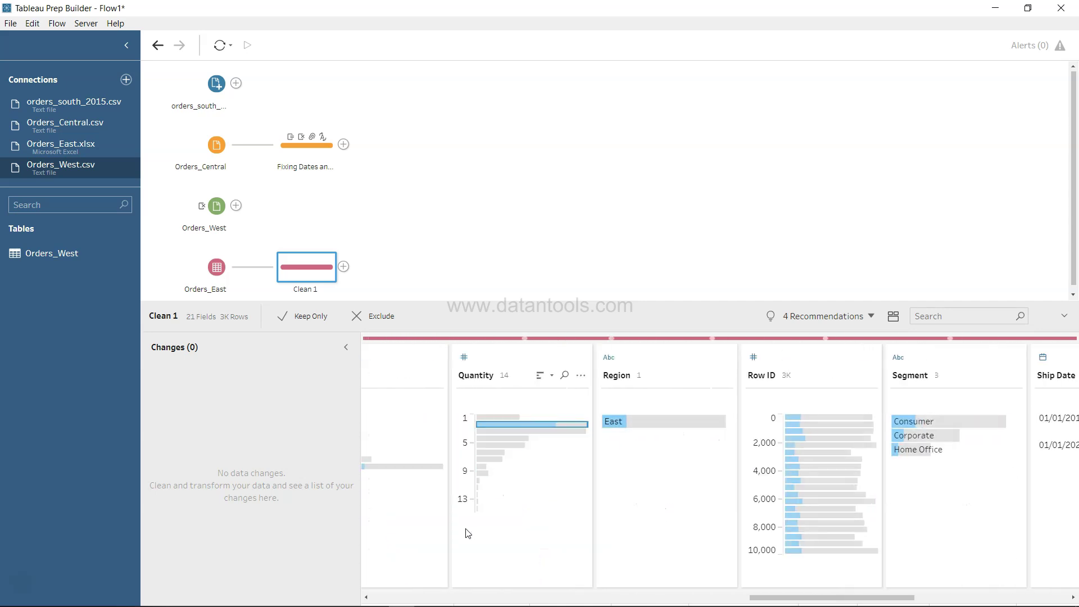
Step: Examine the highlighted shares in Row ID, Segment, Ship Mode, State, Sub-Category and Sales, and clear the Quantity highlight
mouse_move(816, 495)
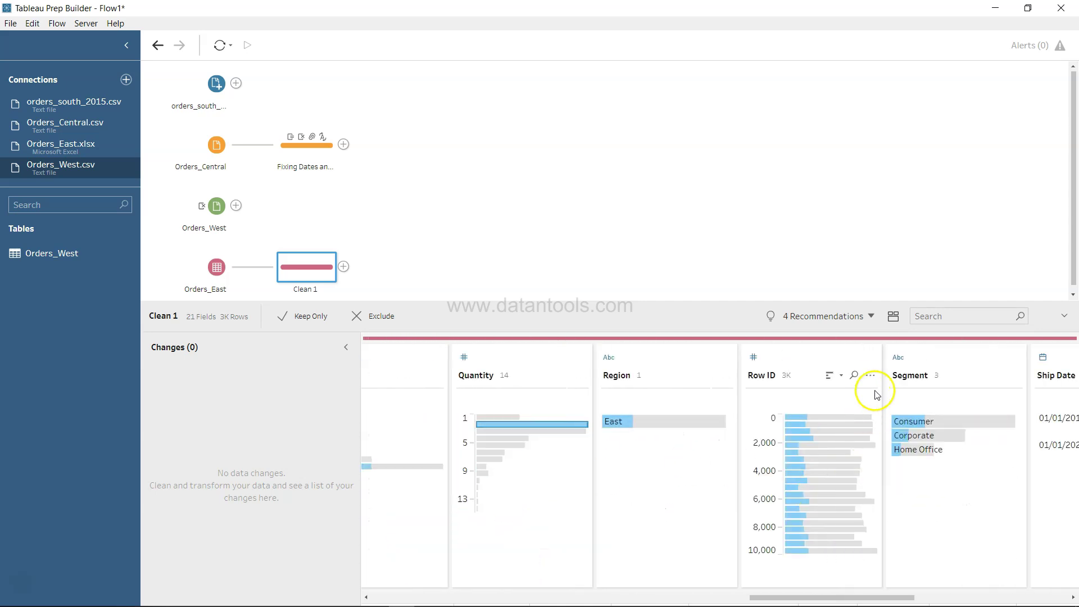
mouse_move(925, 426)
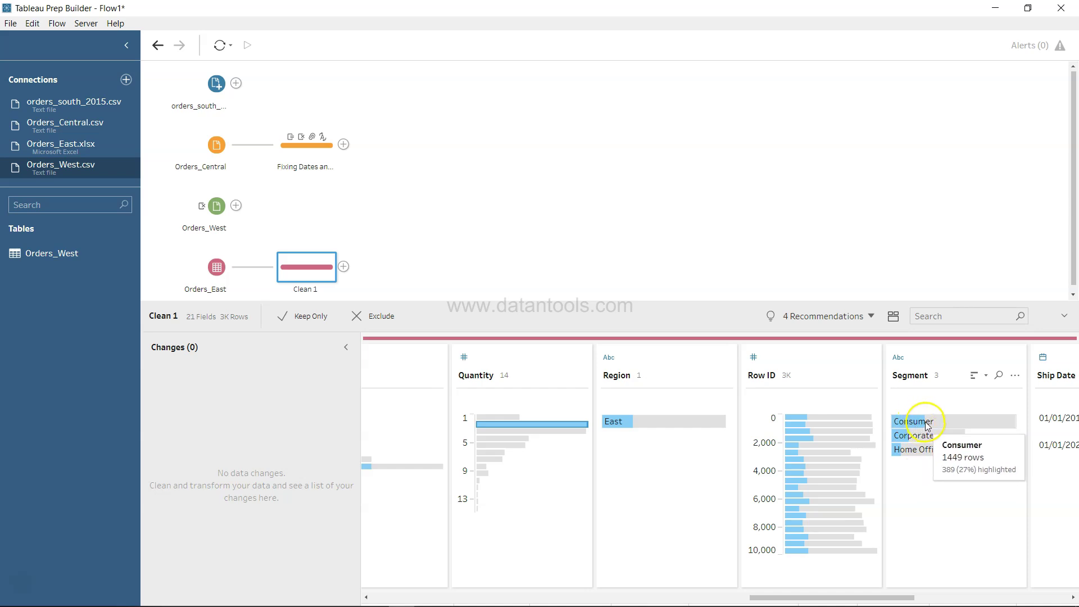
scroll(926, 426, "right", 10)
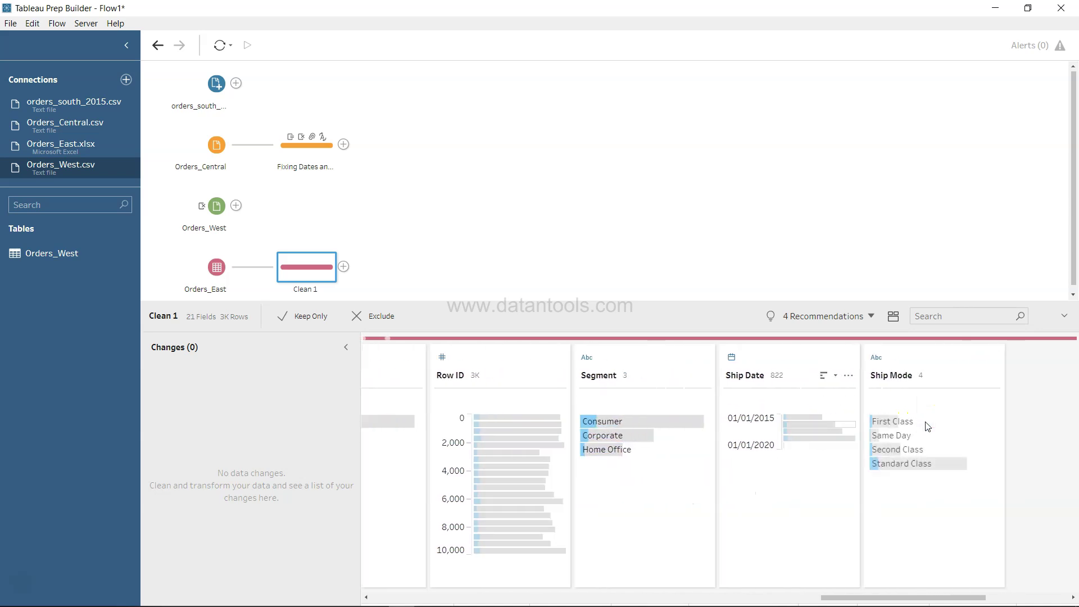
scroll(927, 426, "right", 6)
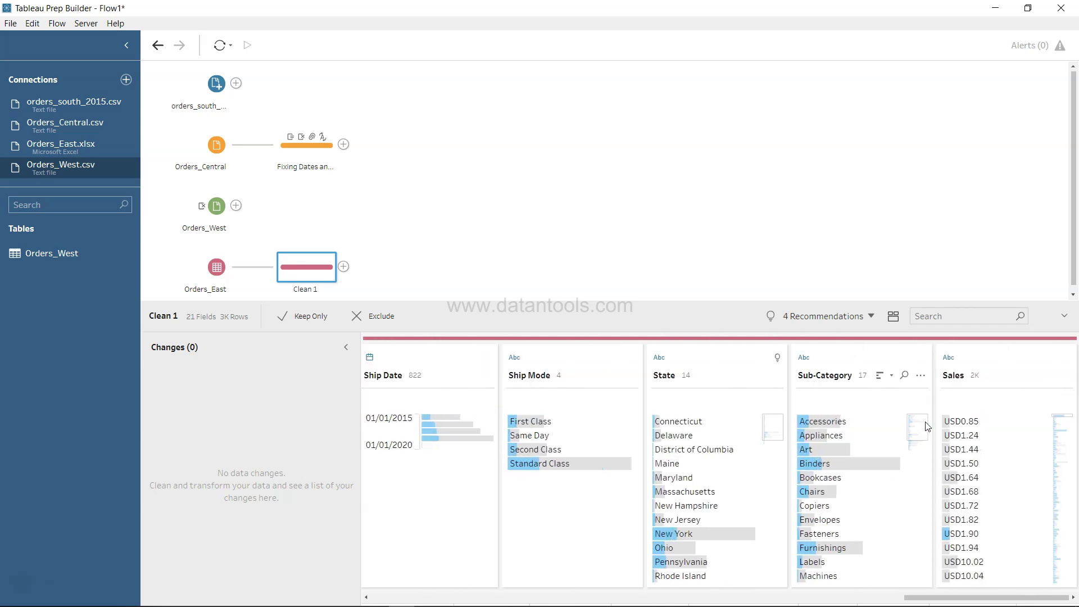
scroll(925, 426, "left", 8)
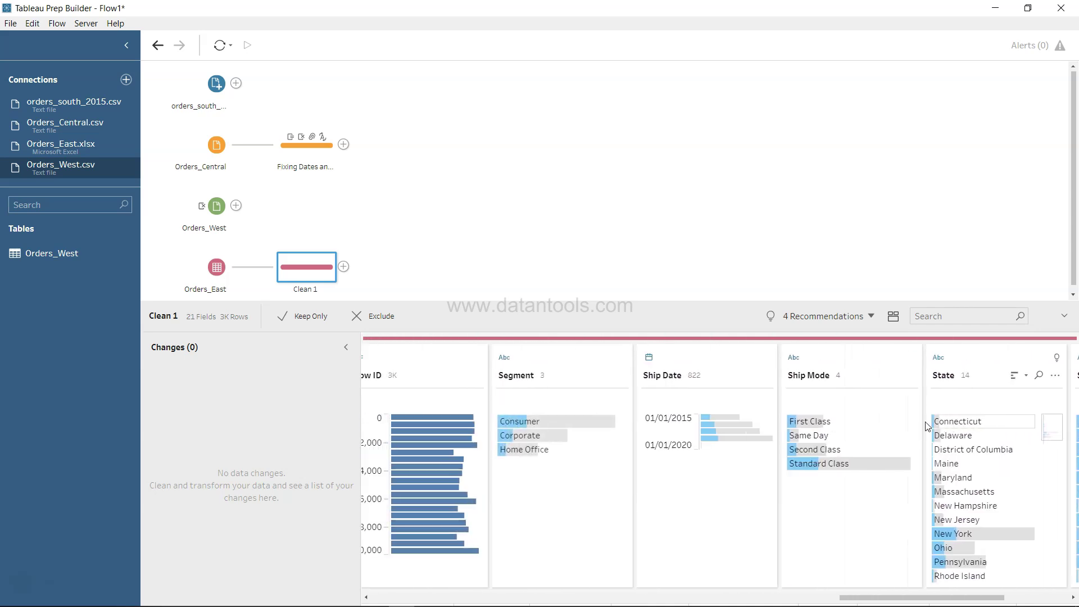
scroll(926, 422, "left", 5)
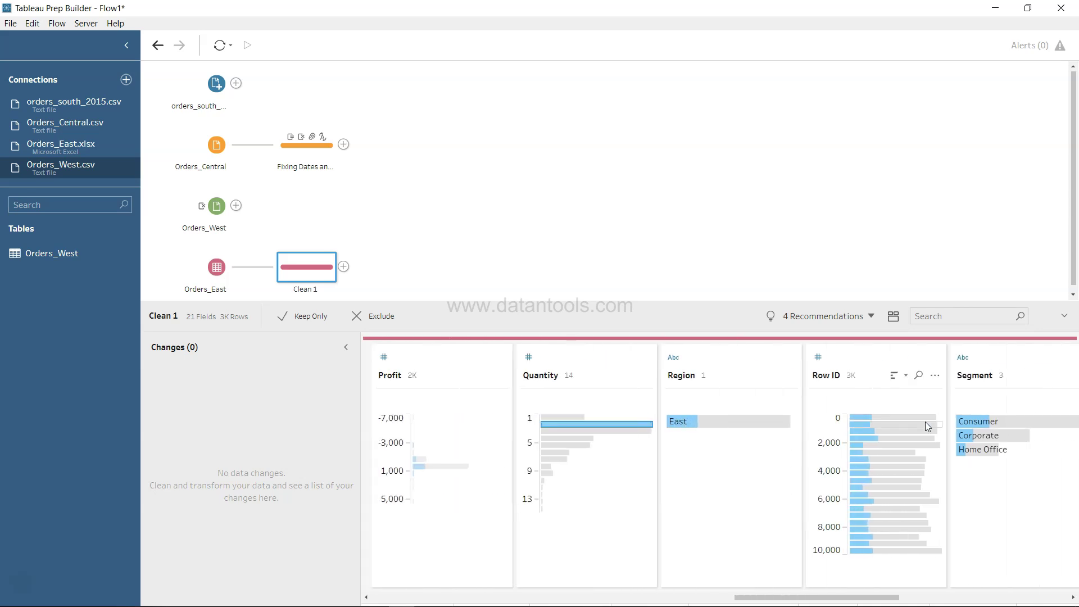
left_click(569, 432)
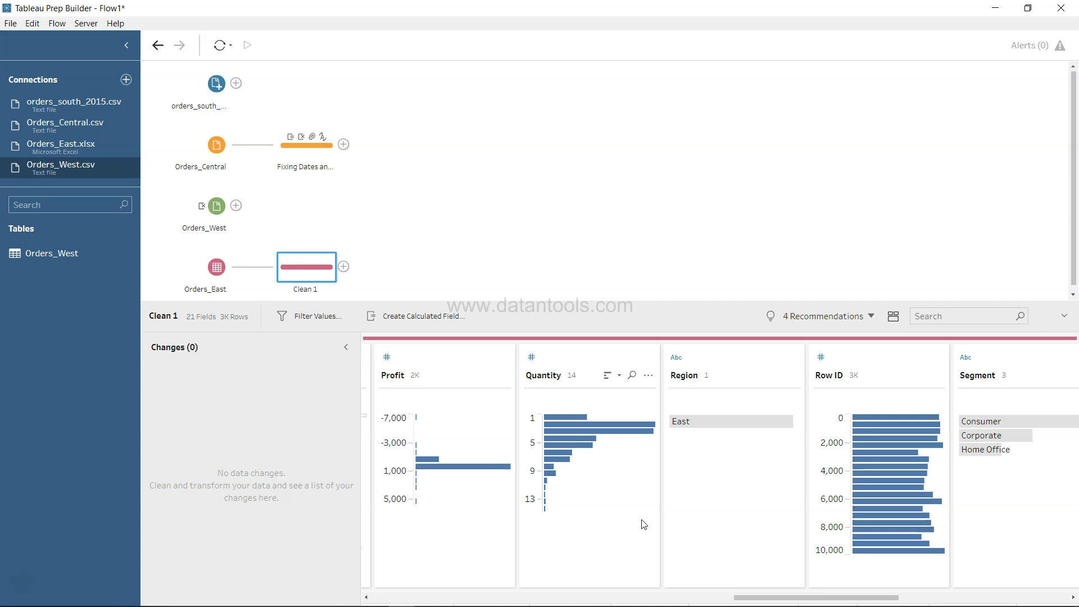
left_click(658, 496)
left_click(729, 495)
Step: Remove the letters from all values of the Sales field in the Orders_East cleaning step
scroll(734, 501, "right", 5)
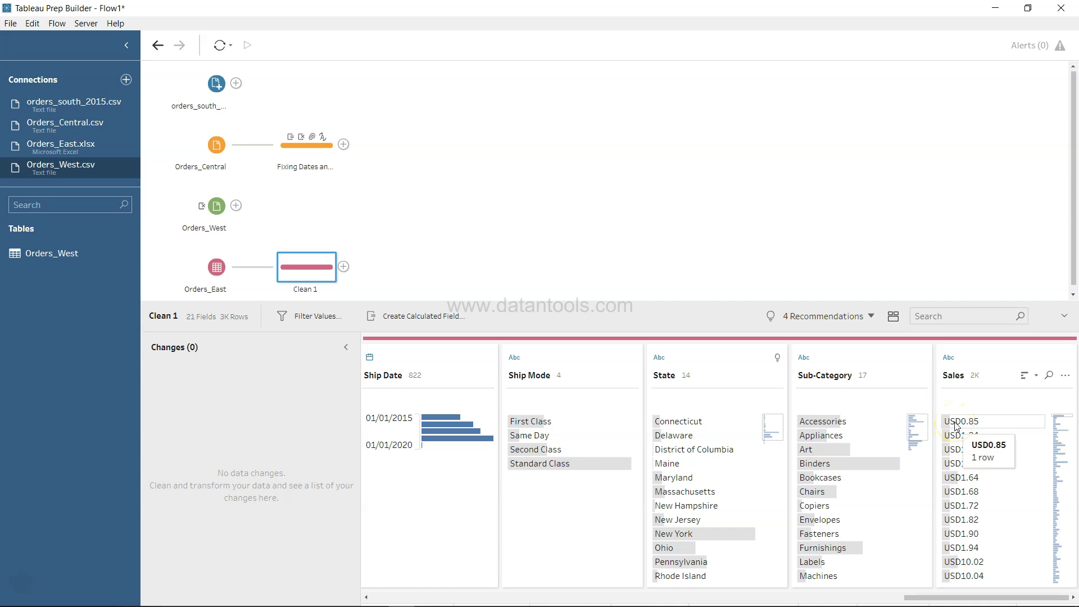
left_click(1066, 375)
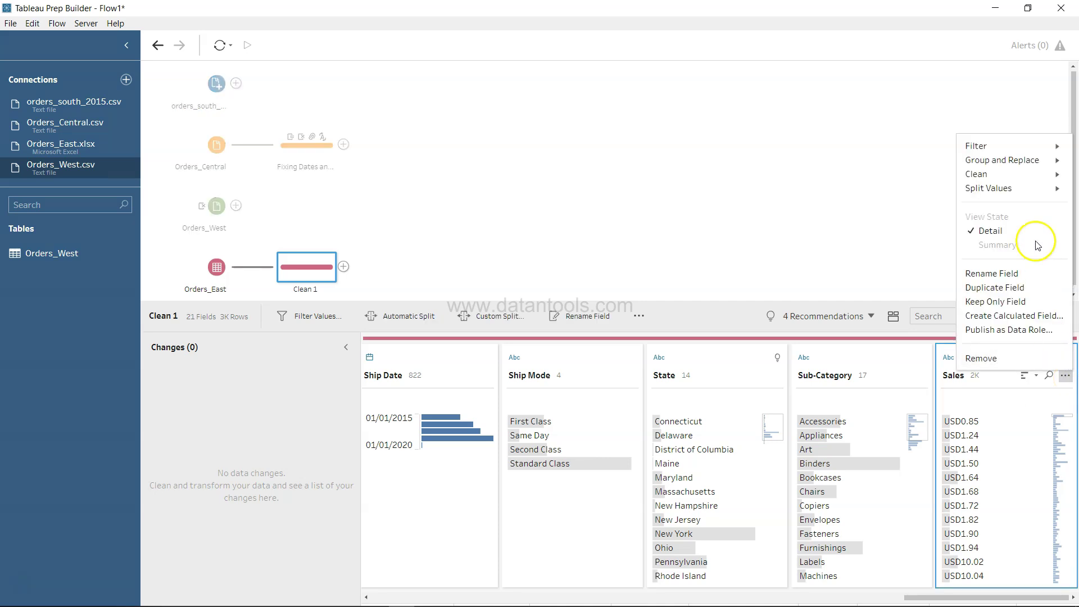
mouse_move(1029, 164)
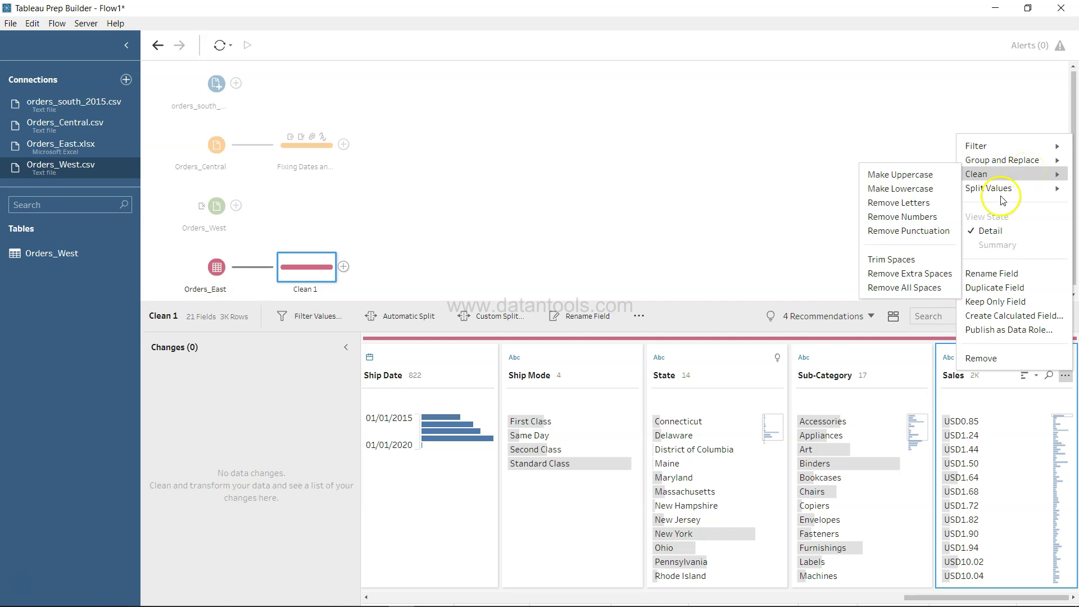
left_click(927, 204)
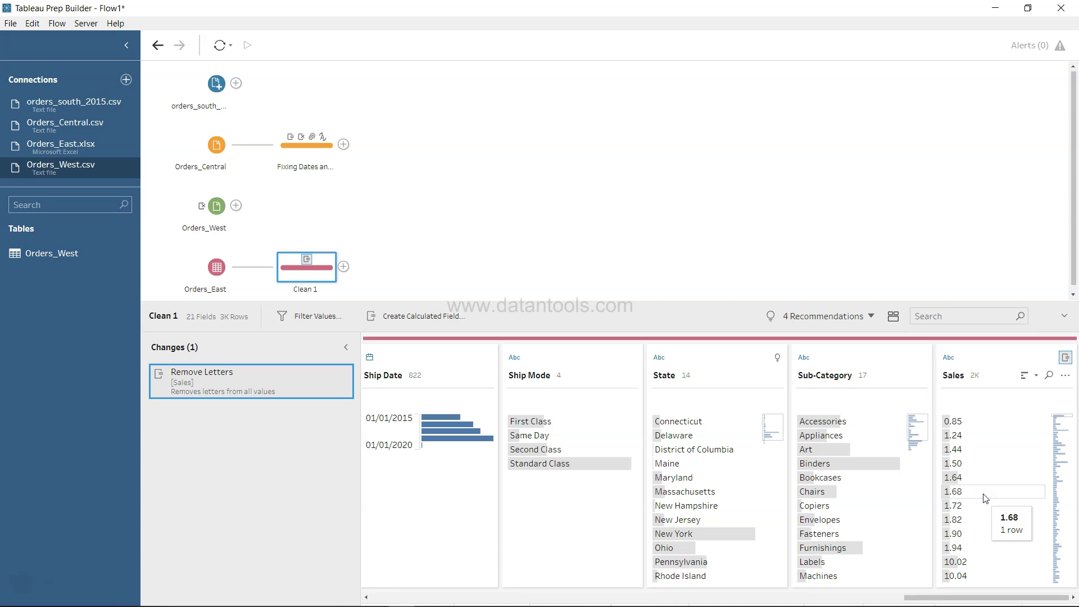
Step: Check the cleaned Sales values and change the Sales field's data type to Number (decimal)
scroll(985, 498, "down", 5)
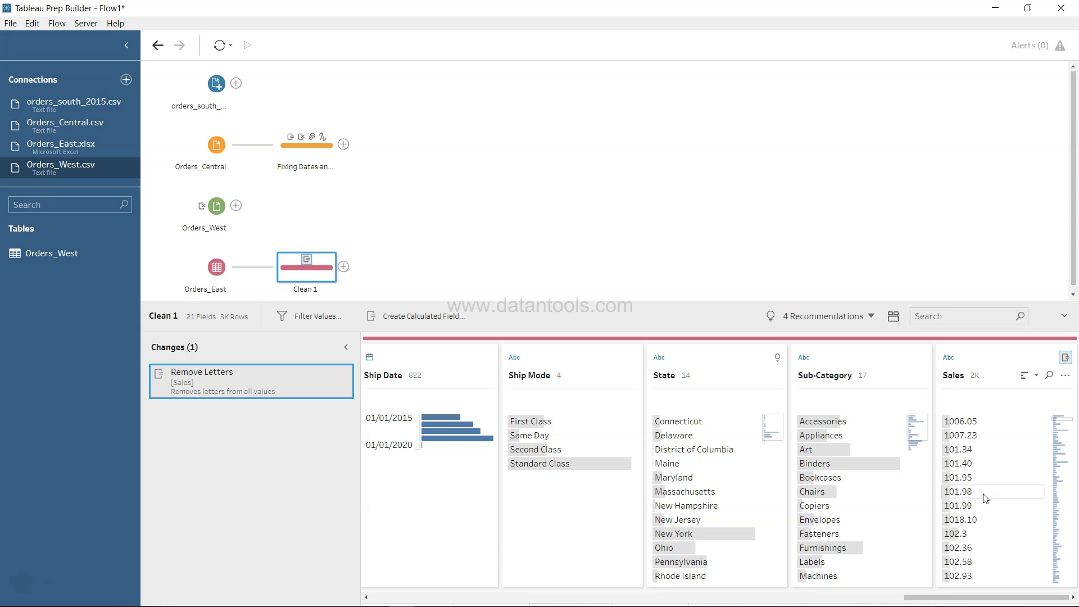
scroll(986, 498, "down", 5)
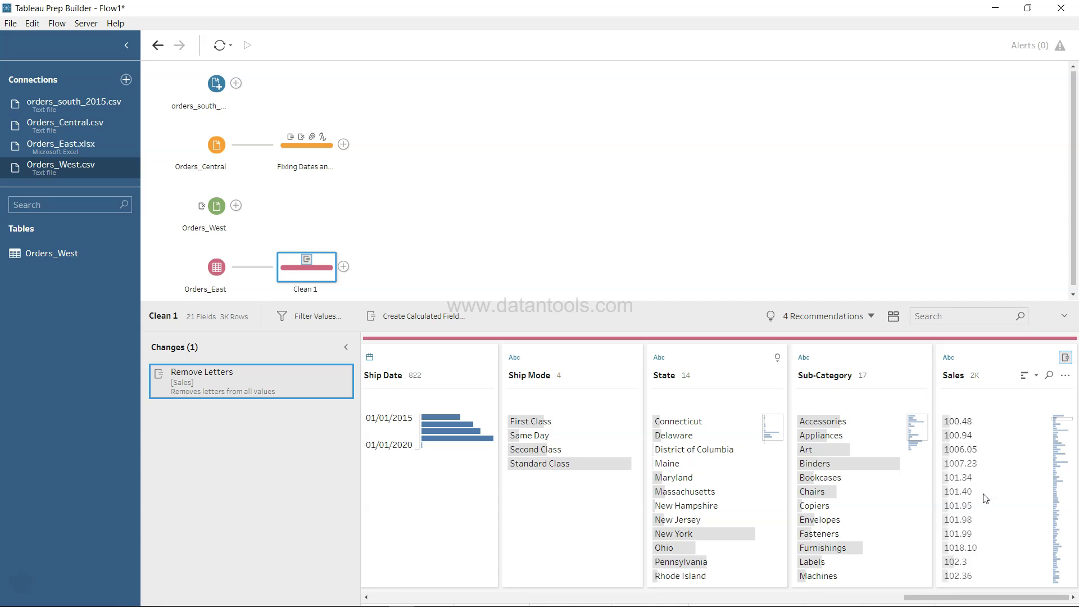
scroll(986, 499, "left", 1)
left_click(1048, 497)
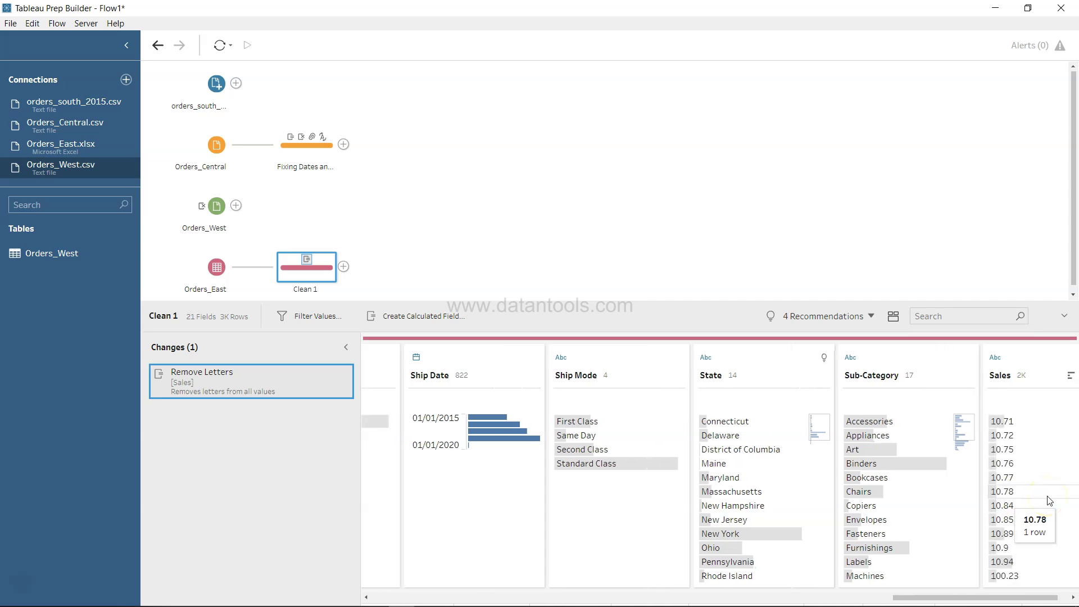
left_click(998, 363)
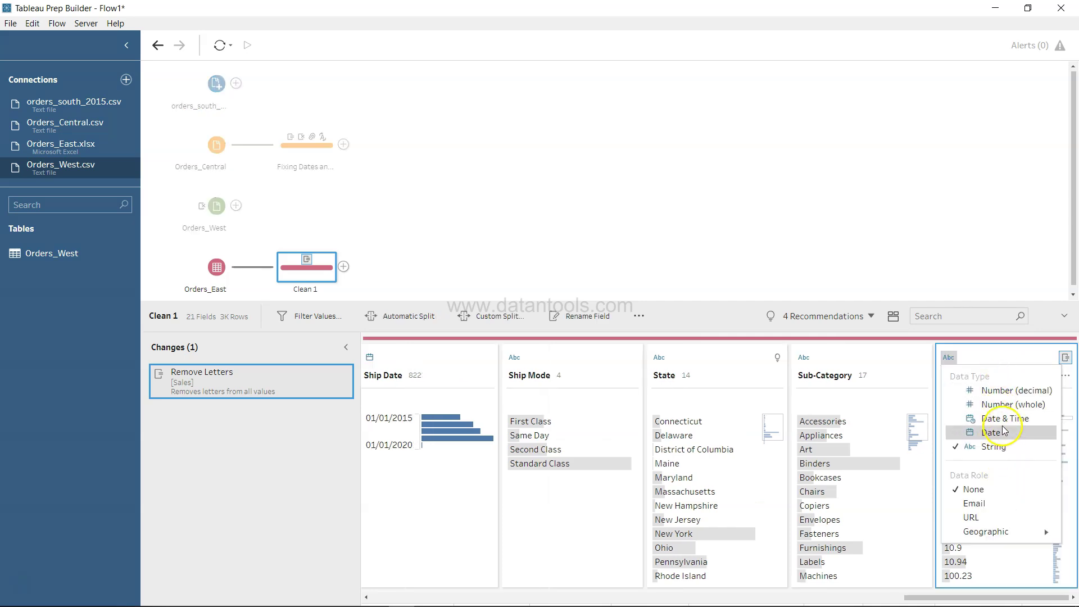
left_click(1006, 390)
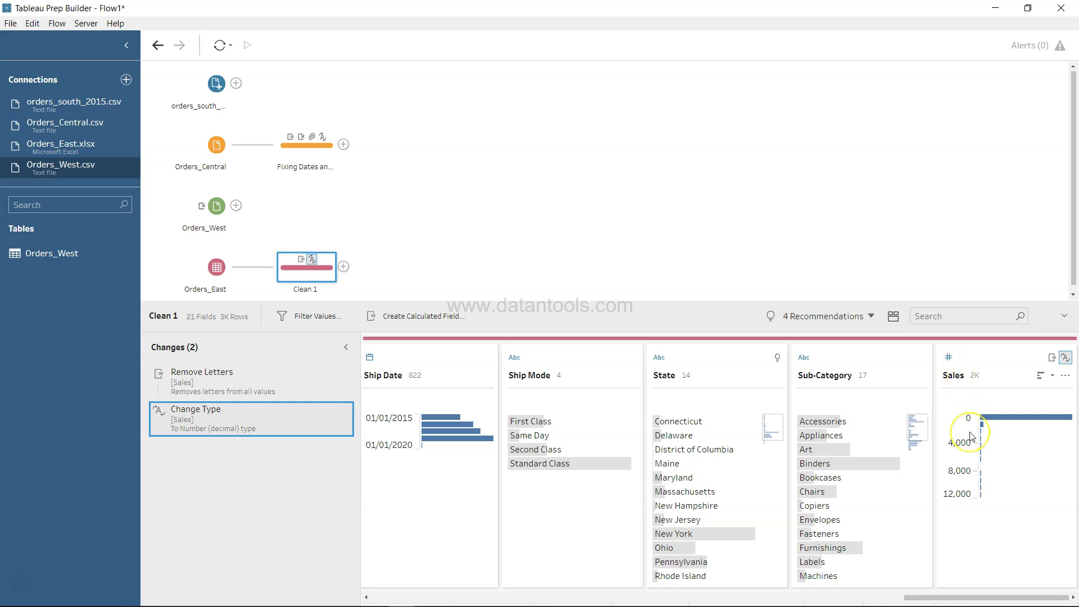
mouse_move(998, 496)
Step: Open the Orders_West input and examine its included fields, the excluded Right_ fields and the sample values, including State
left_click(213, 228)
left_click(221, 217)
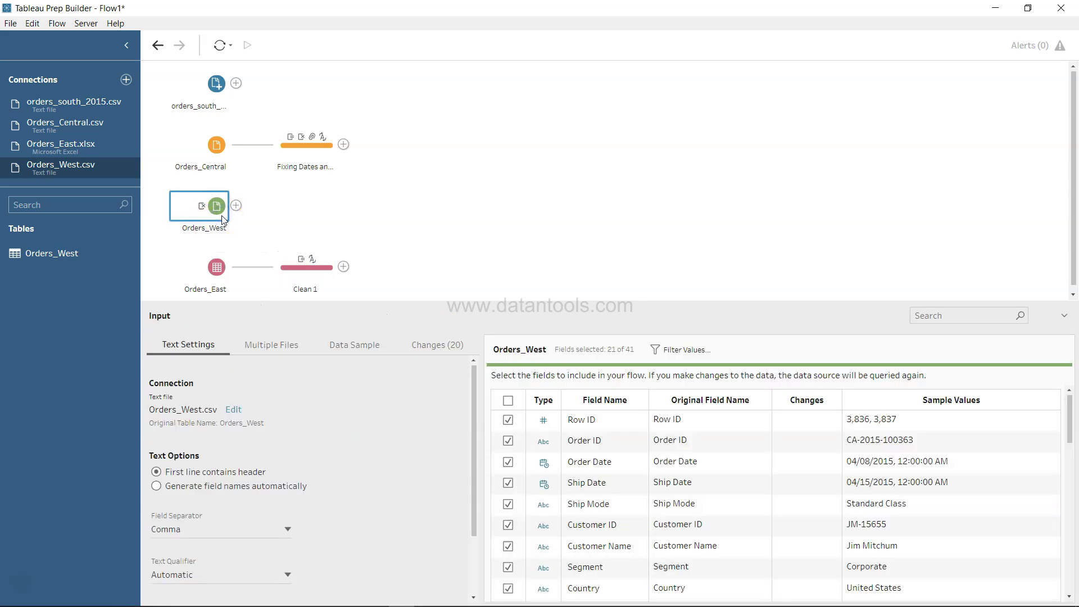
scroll(561, 406, "down", 2)
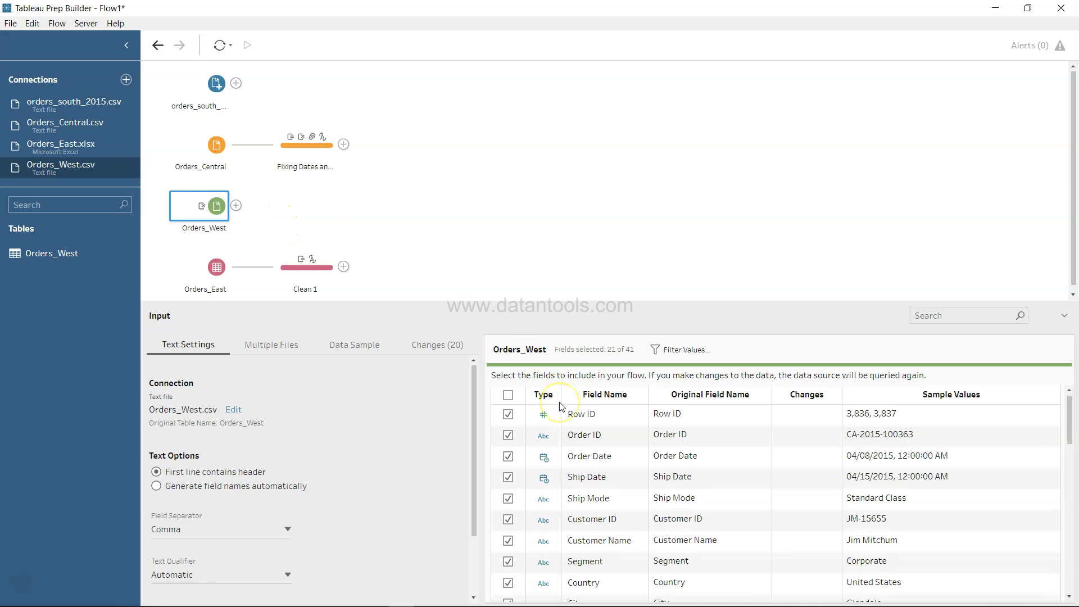
scroll(561, 406, "down", 7)
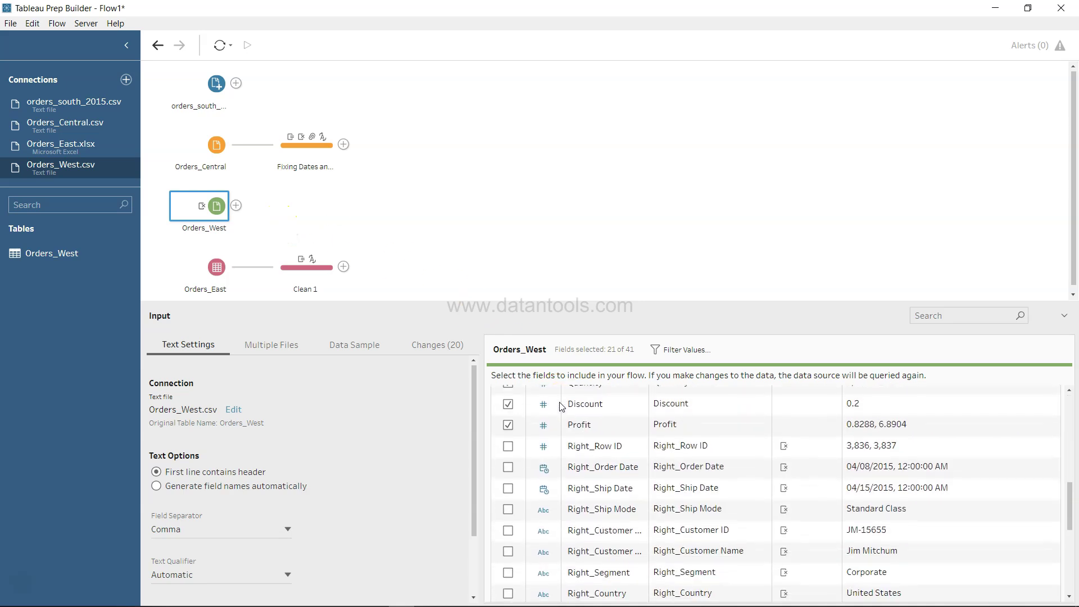
scroll(561, 406, "down", 1)
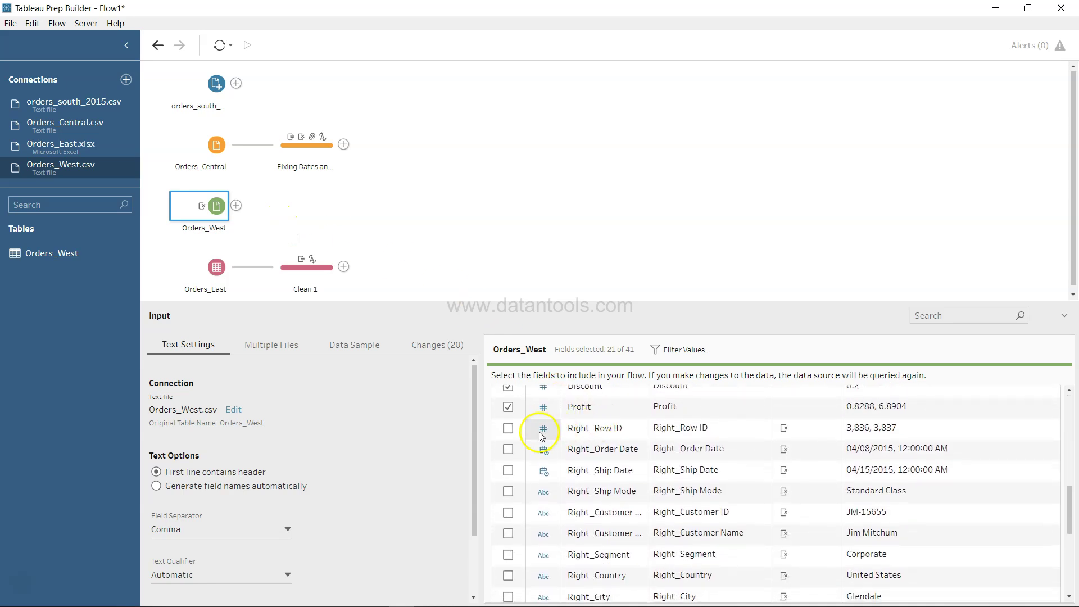
scroll(601, 489, "down", 1)
scroll(605, 499, "up", 1)
scroll(606, 499, "down", 2)
scroll(606, 499, "down", 5)
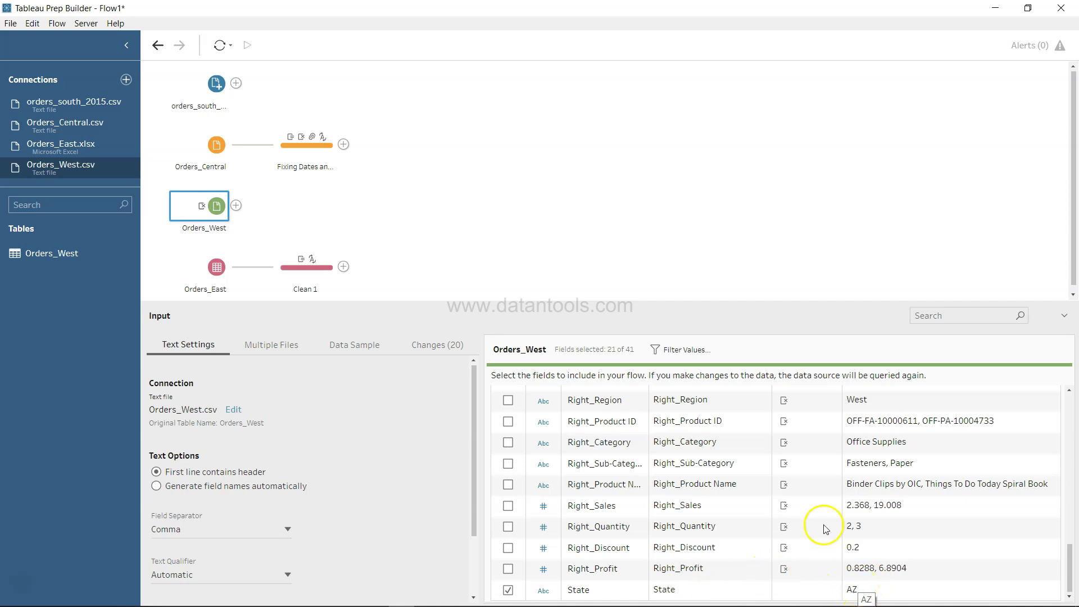
scroll(825, 525, "up", 1)
scroll(825, 526, "up", 8)
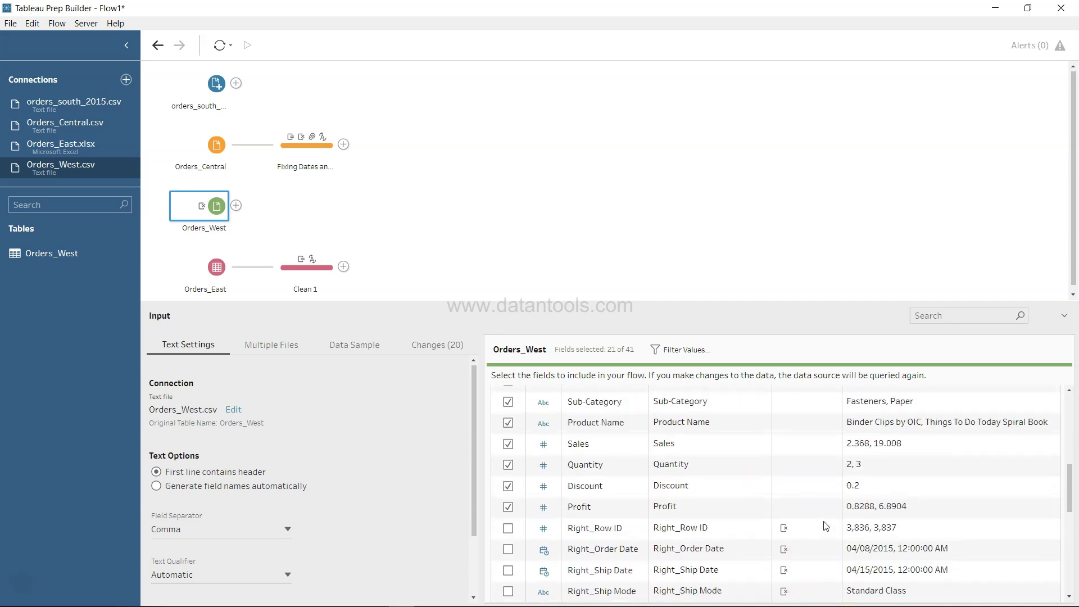
scroll(825, 525, "up", 2)
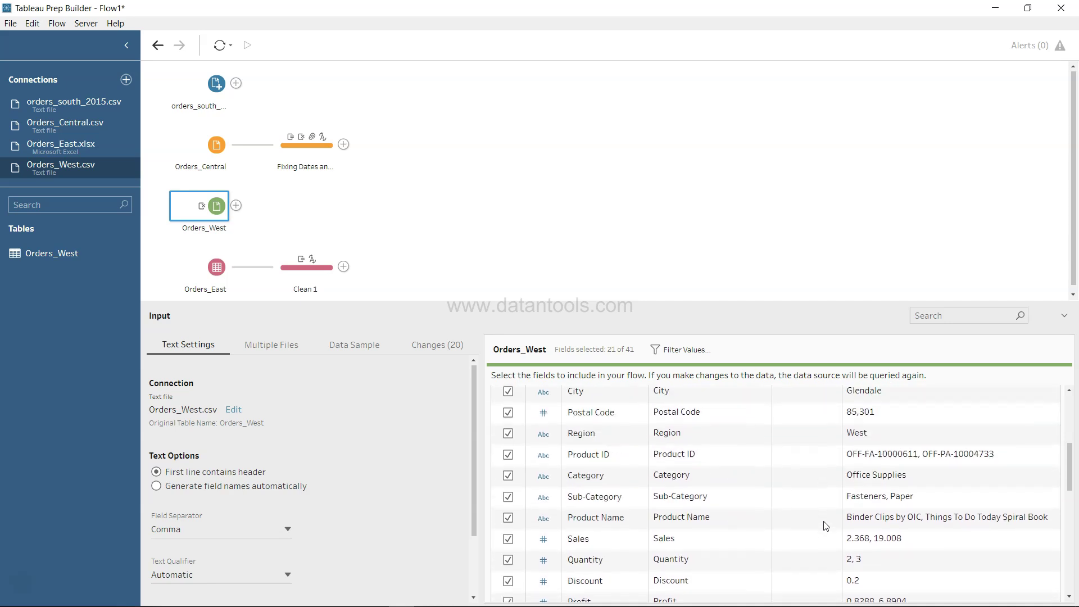
scroll(825, 526, "up", 4)
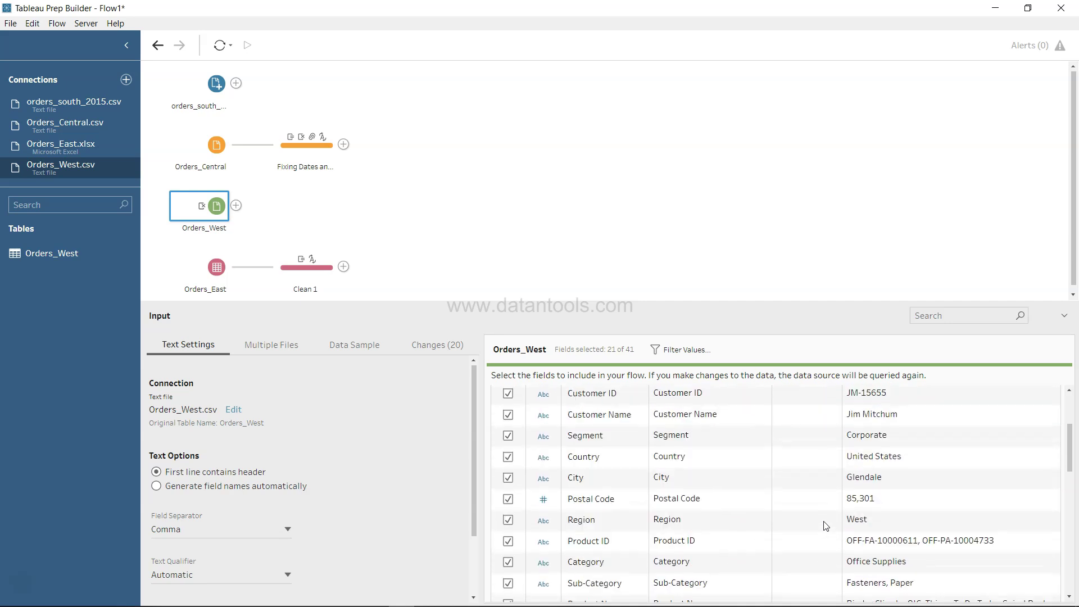
scroll(825, 526, "up", 2)
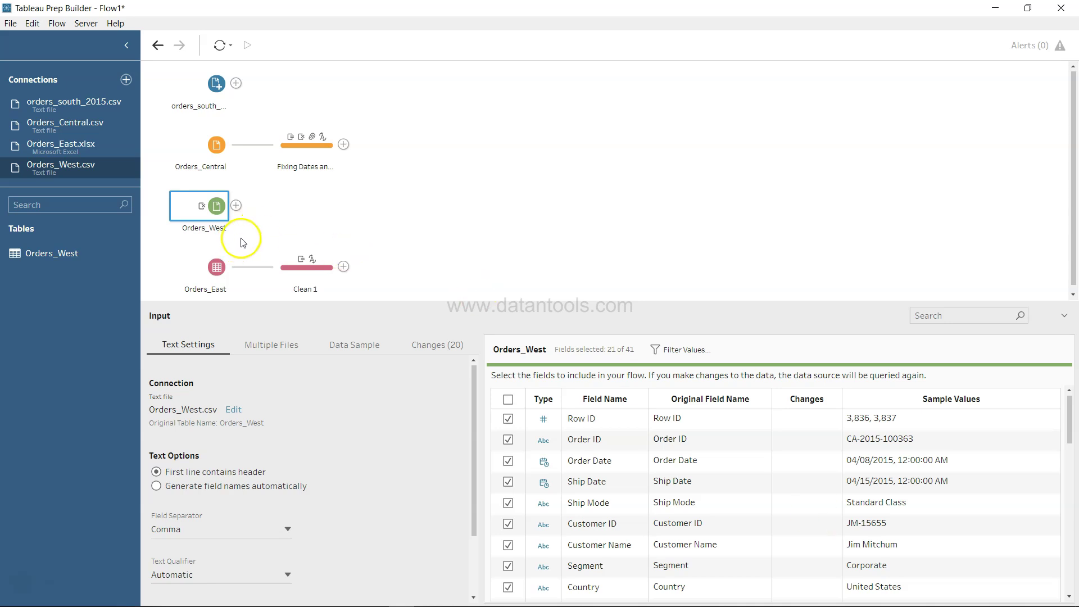
Step: Add a cleaning step after Orders_West and browse its field profiles as far as the State abbreviations
left_click(235, 206)
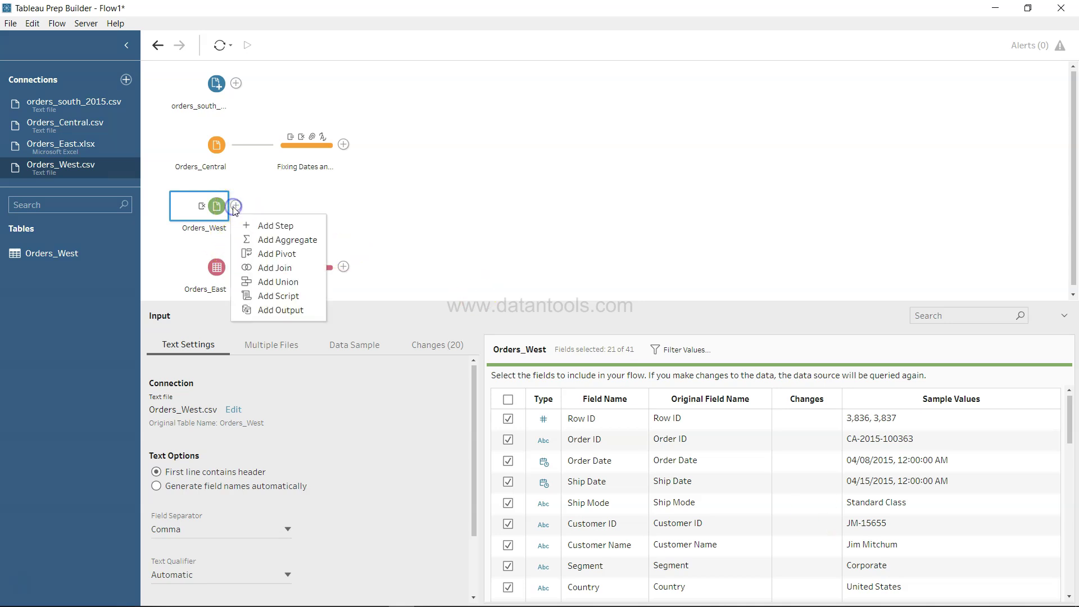
left_click(267, 225)
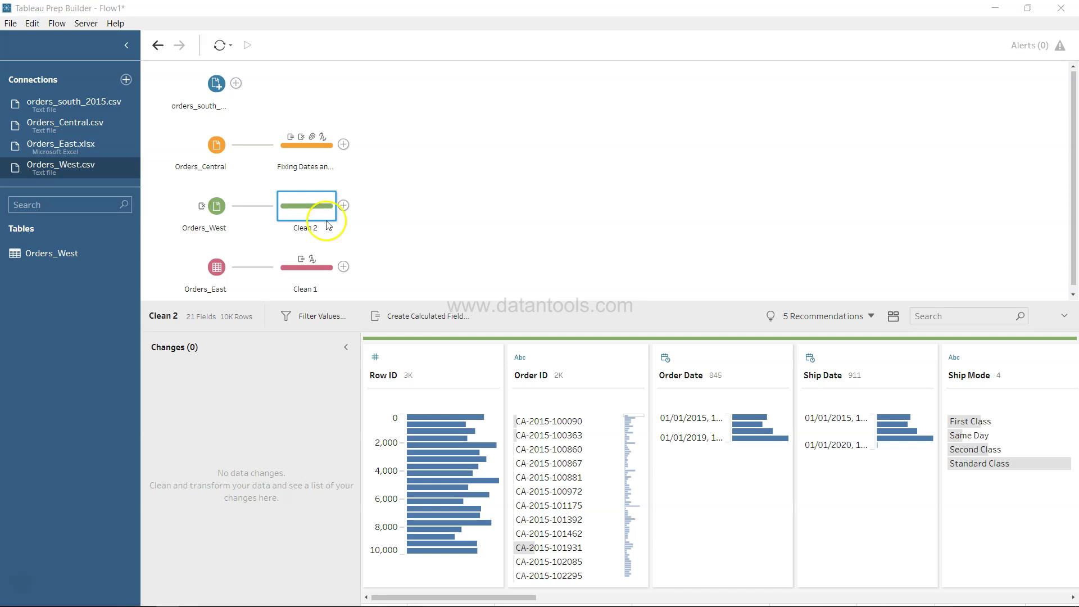
scroll(707, 470, "right", 10)
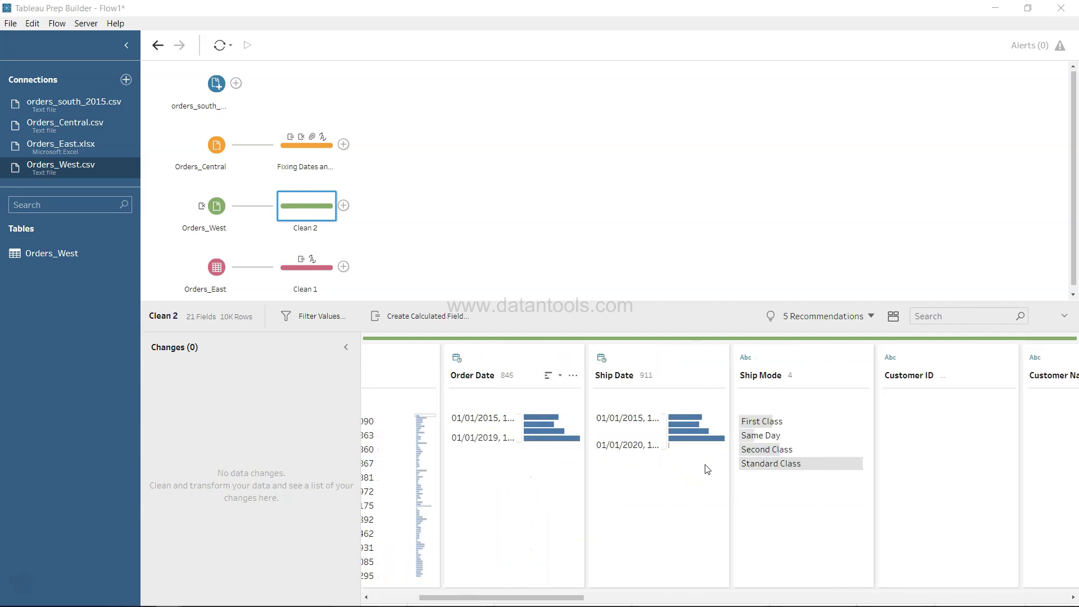
scroll(707, 470, "right", 5)
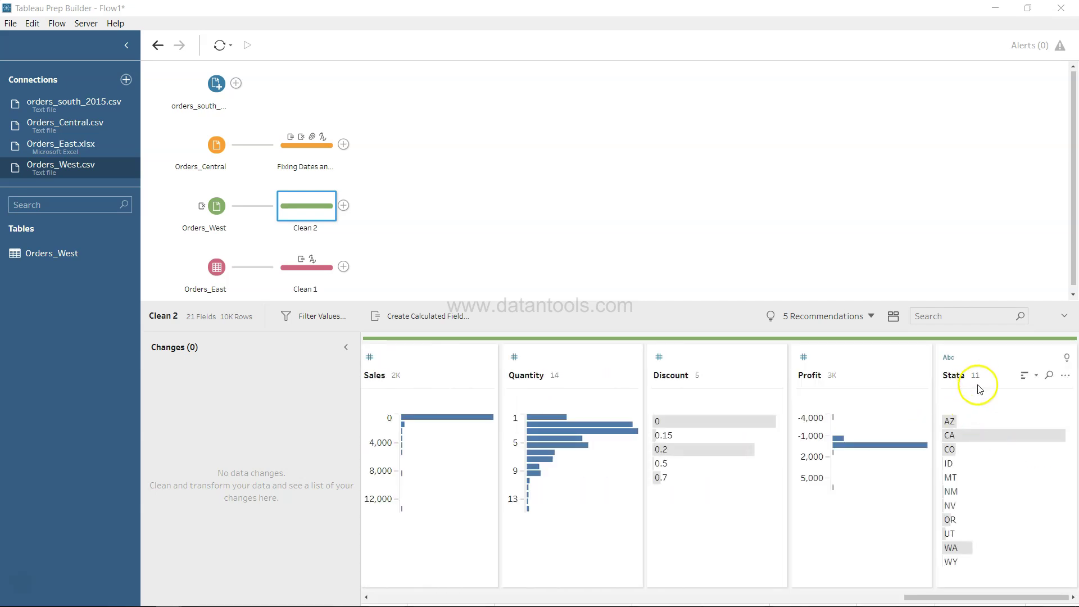
mouse_move(973, 543)
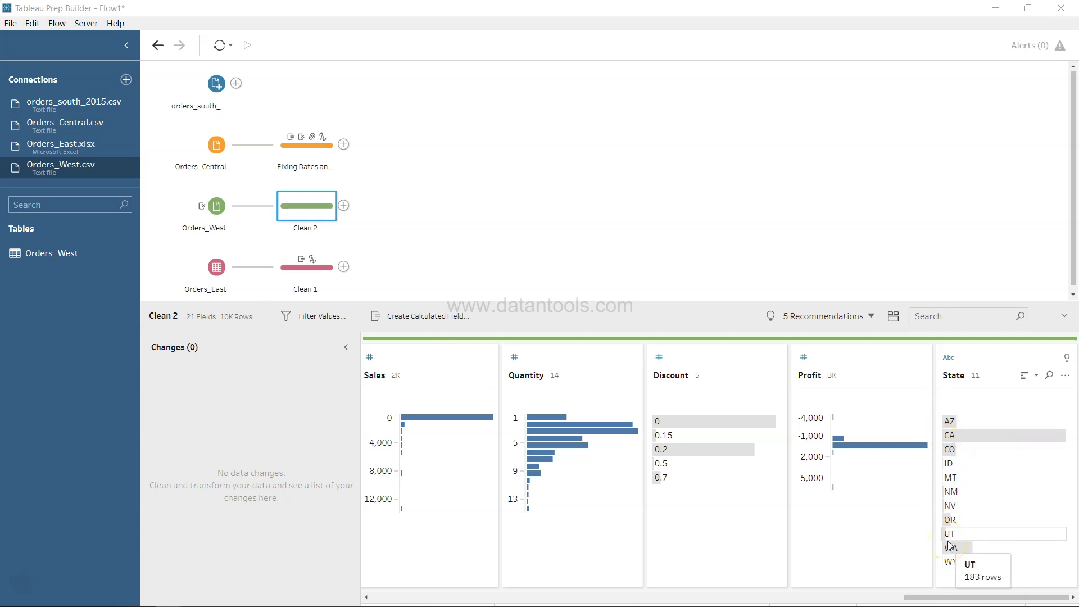
mouse_move(952, 425)
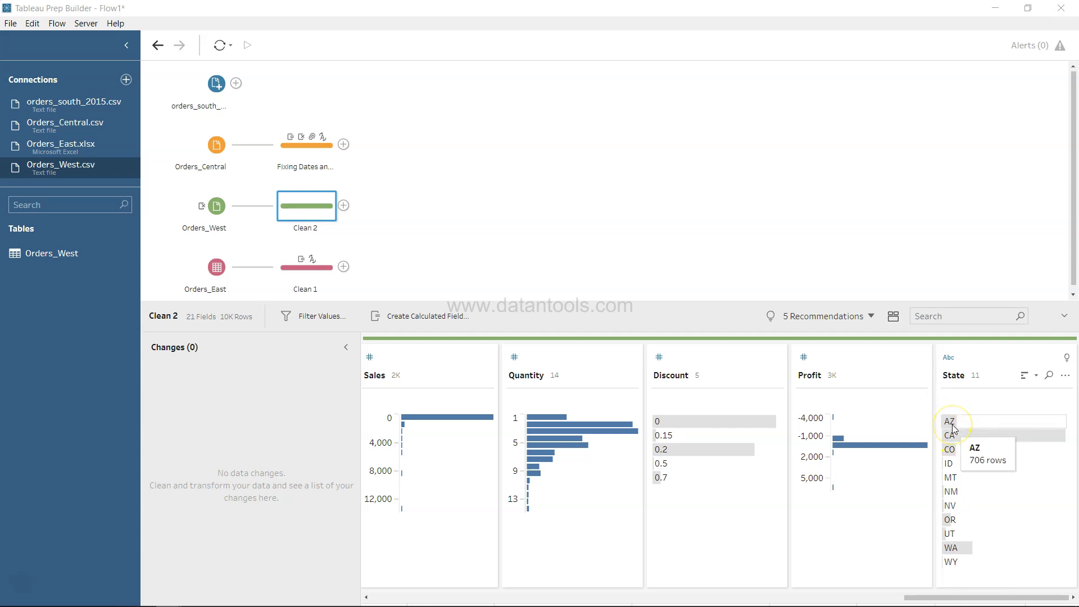
Step: Group and replace the State field's values by manual selection, replacing AZ with Arizona
left_click(1064, 376)
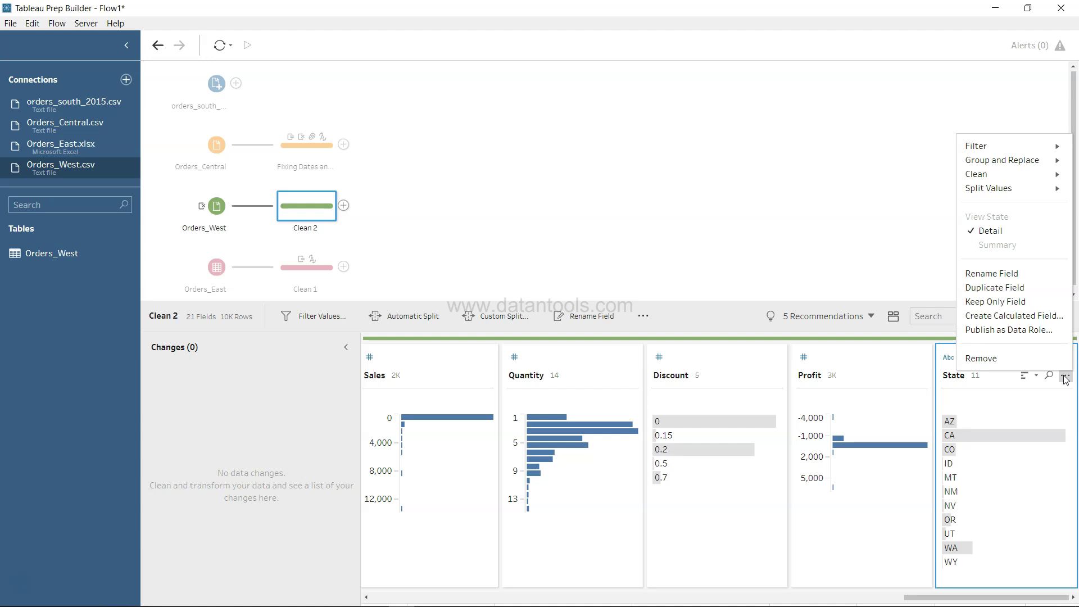
mouse_move(1025, 161)
mouse_move(975, 162)
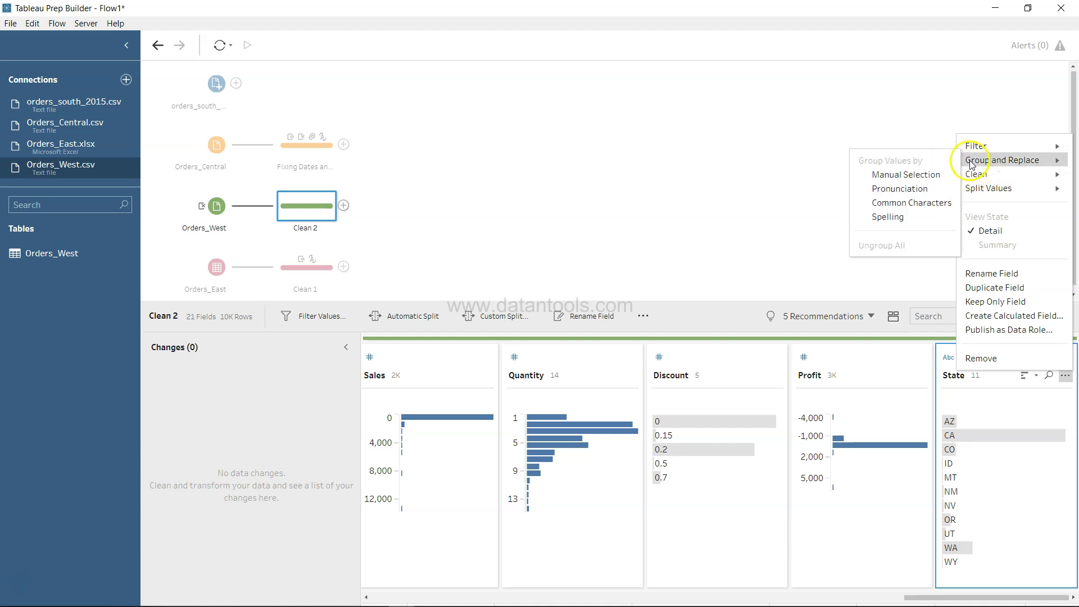
left_click(917, 175)
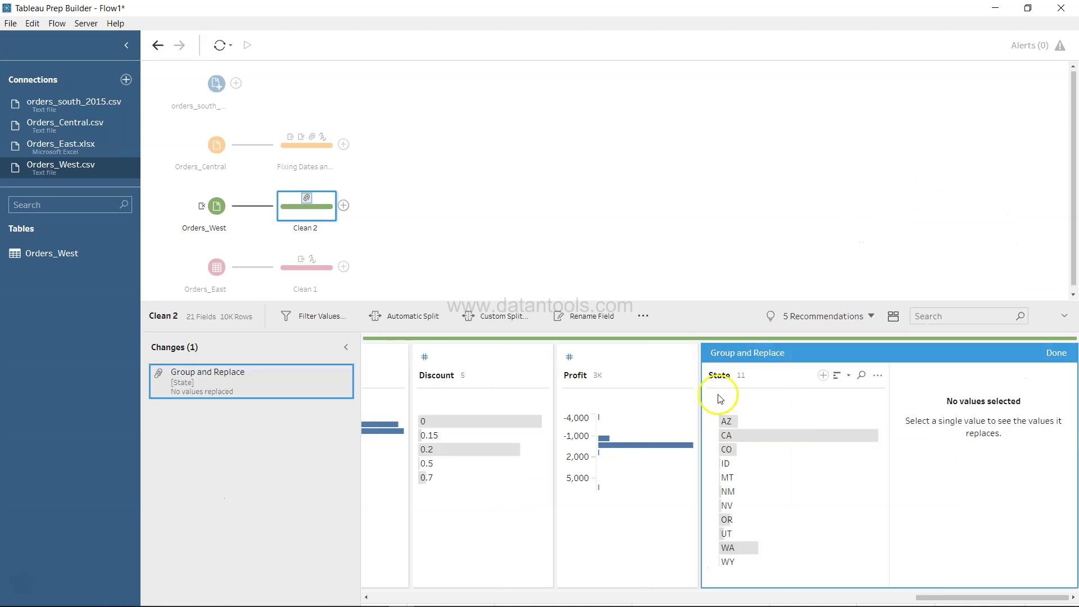
double_click(732, 420)
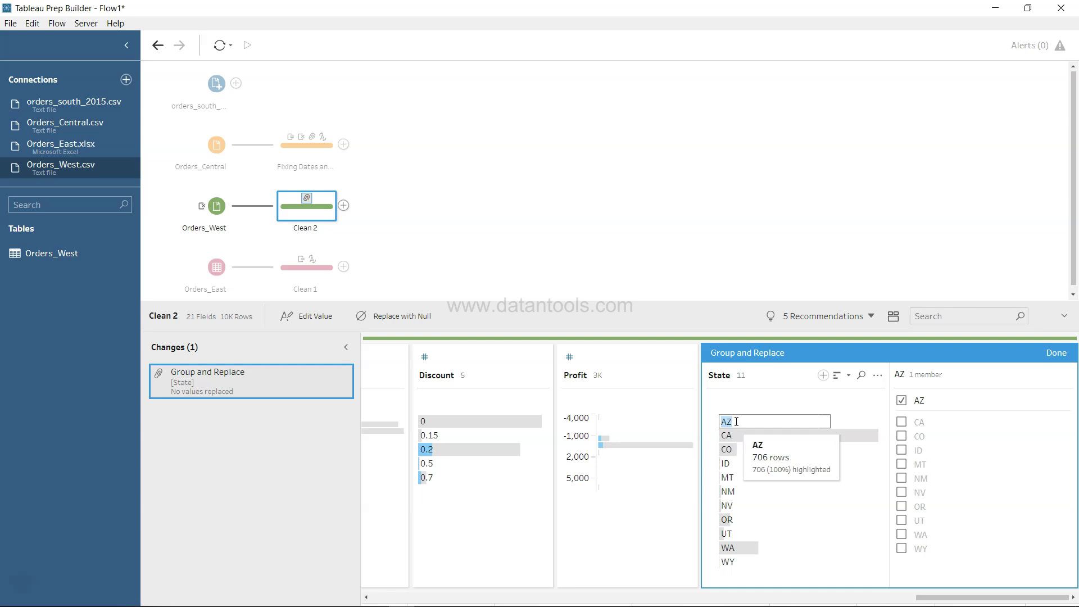
type("Arizona")
key("Return")
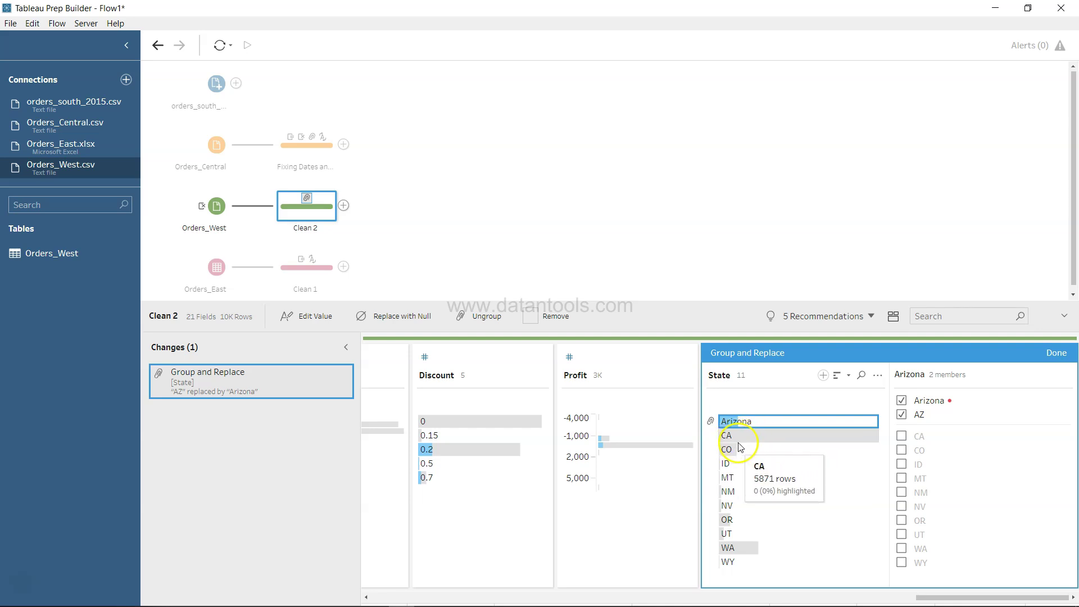
Step: Replace the State value CA with California and CO with Colorado
double_click(744, 436)
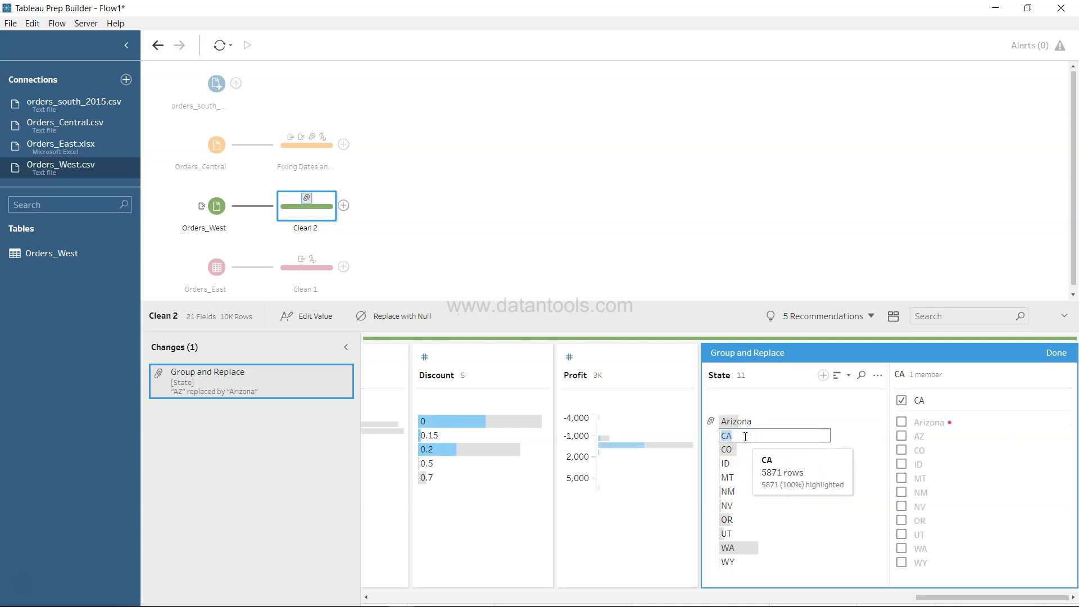
type("California")
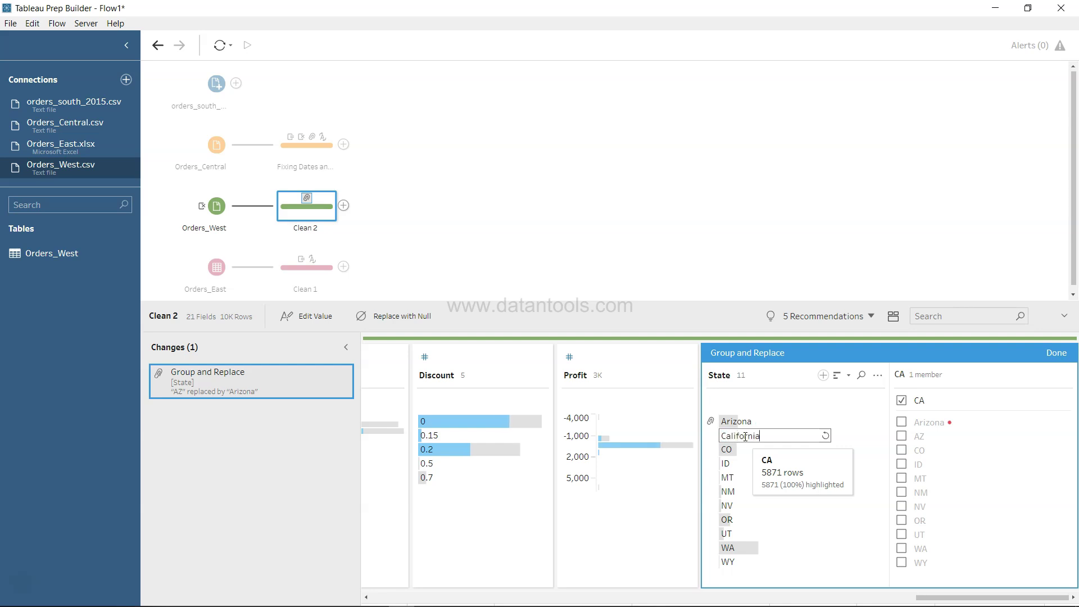
key("Return")
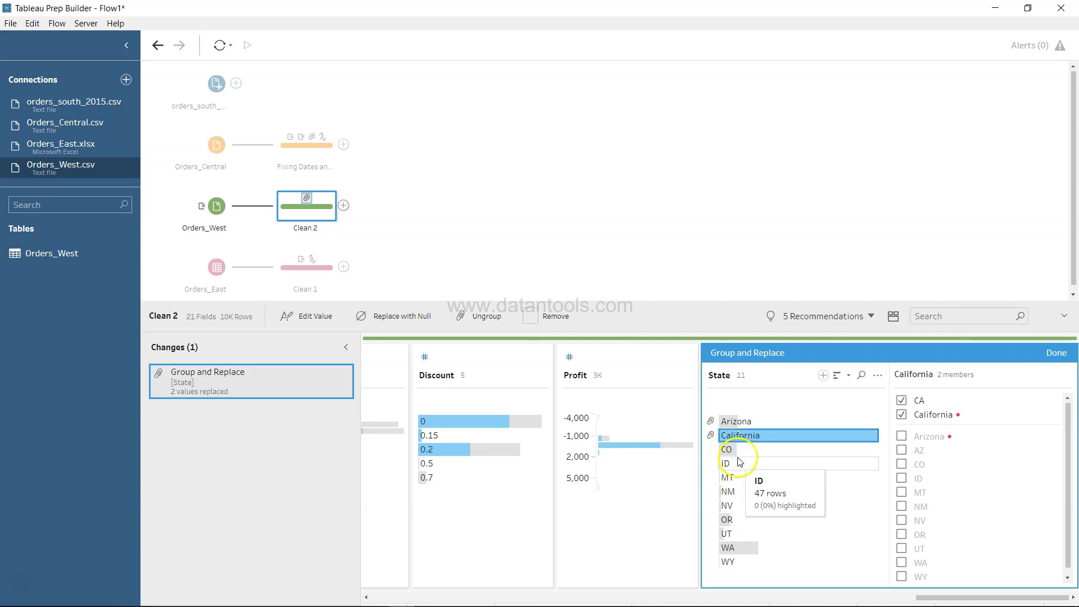
double_click(731, 451)
type("C")
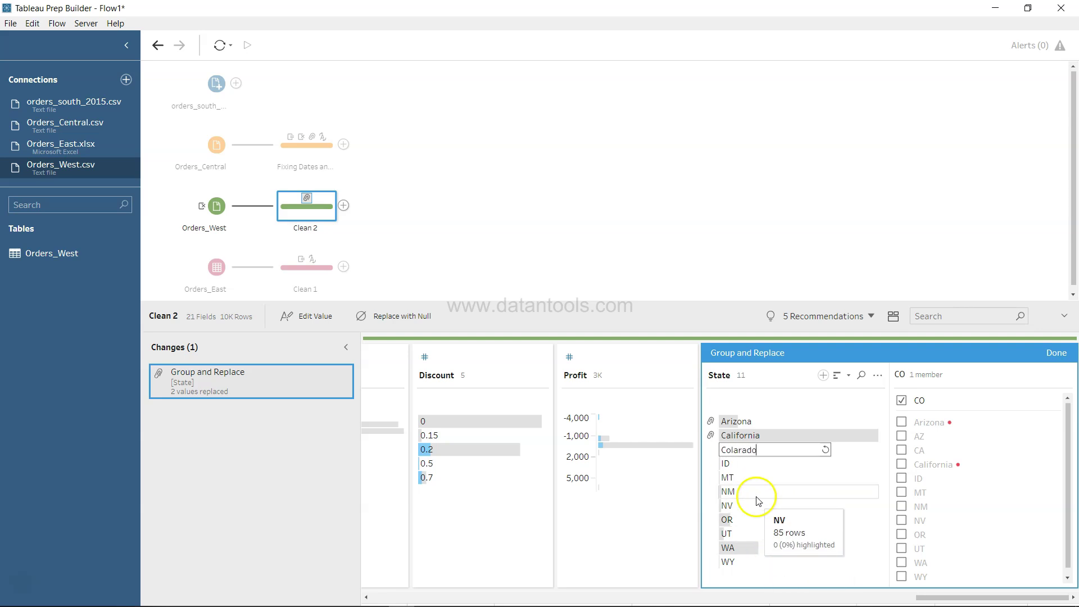
key("Return")
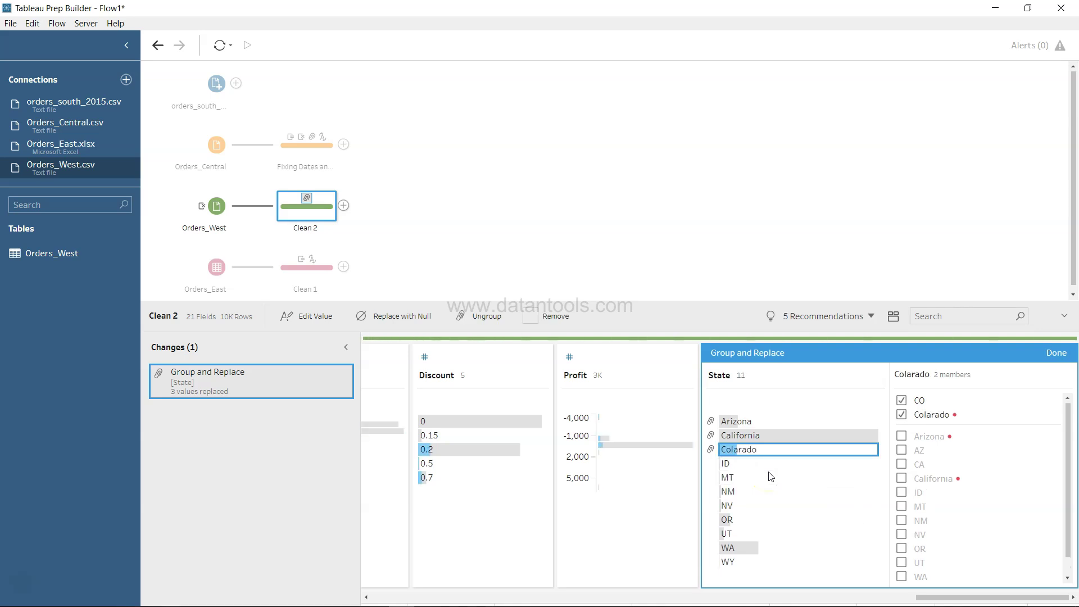
double_click(740, 450)
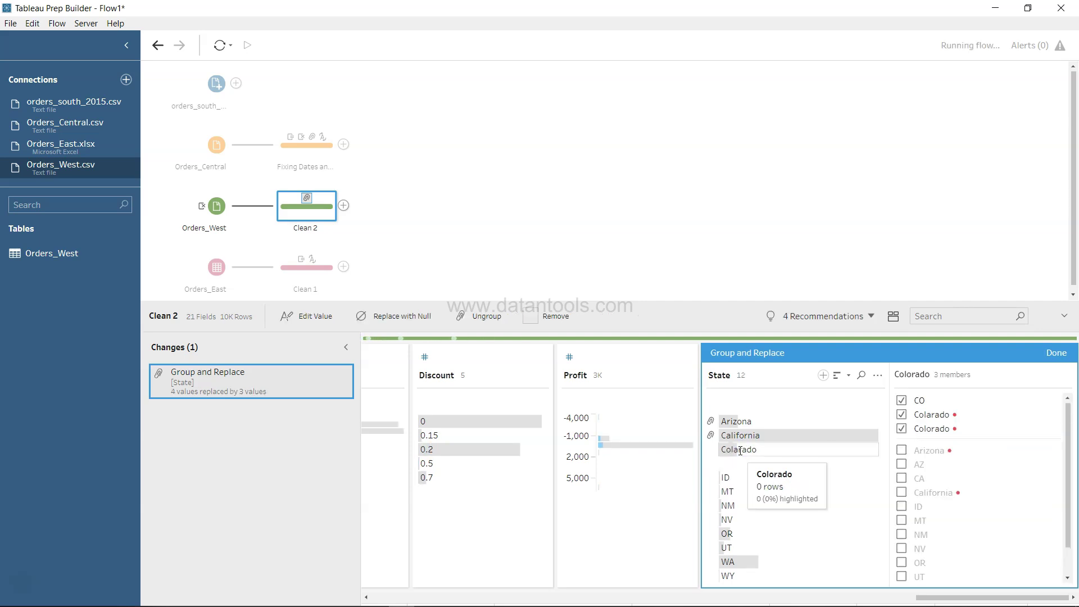
left_click(739, 475)
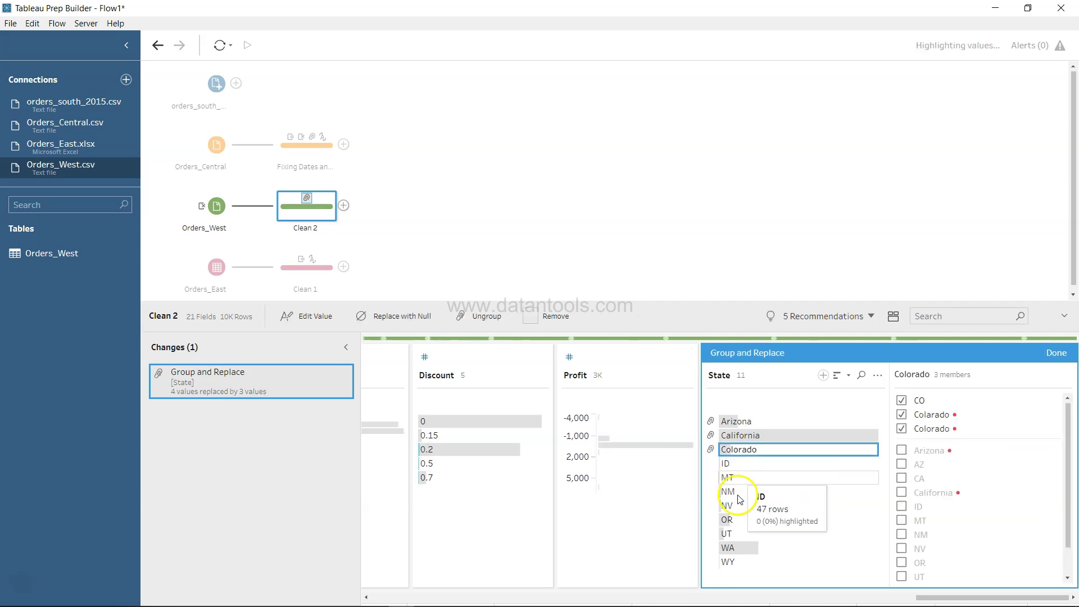
Step: Replace the State value ID with Idaho and MT with Montana
double_click(740, 463)
type("Id")
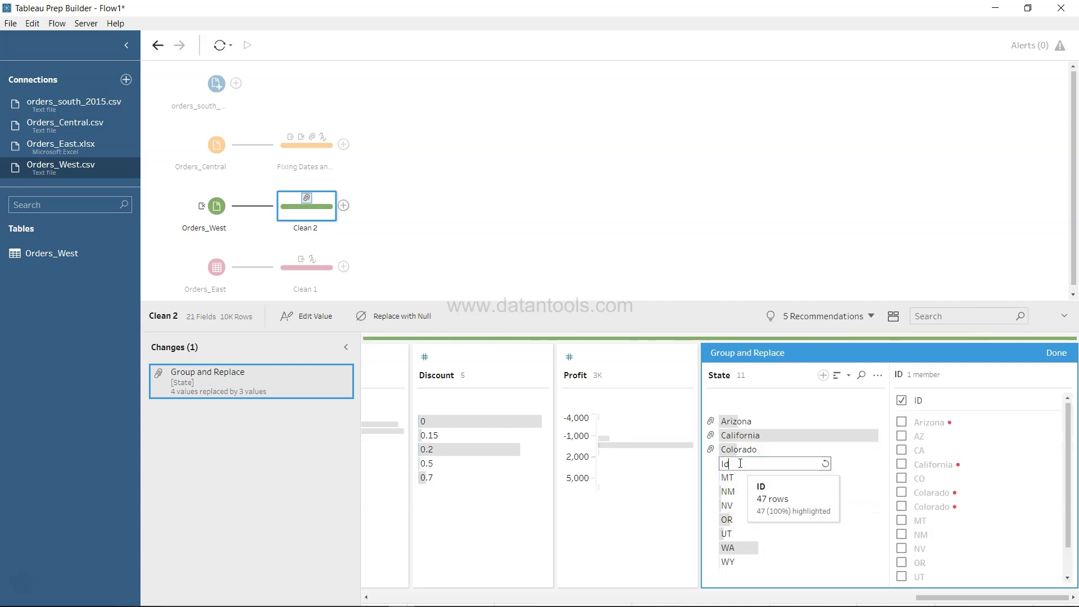
type("aho")
key("Return")
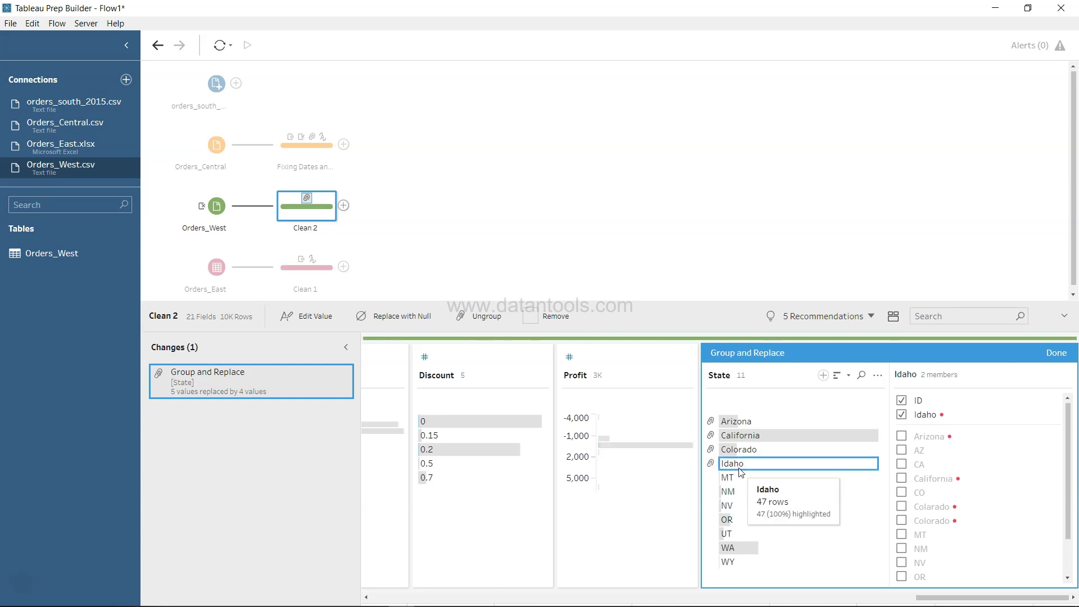
double_click(738, 478)
type("Mon")
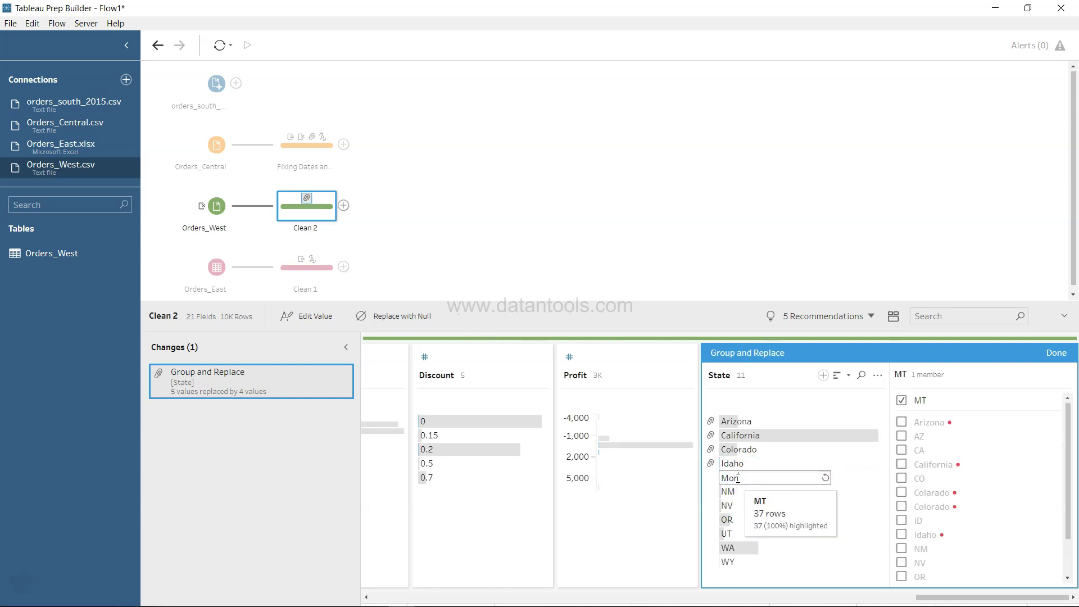
key("Return")
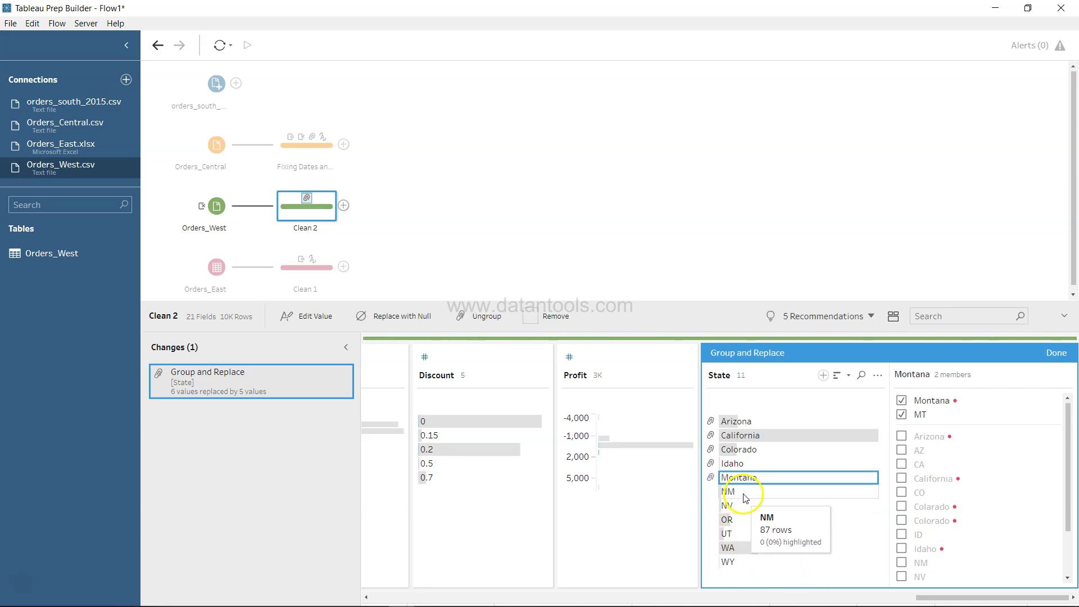
Step: Replace the State value NM with New Mexico and NV with Nevada
double_click(745, 498)
type("New Mexico")
double_click(731, 509)
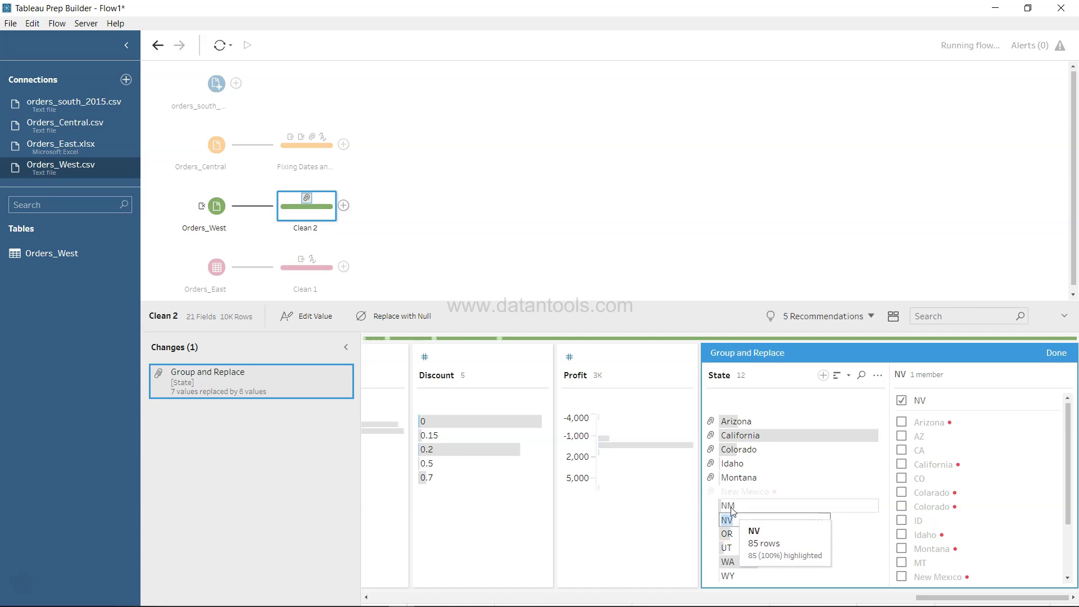
type("Nevad")
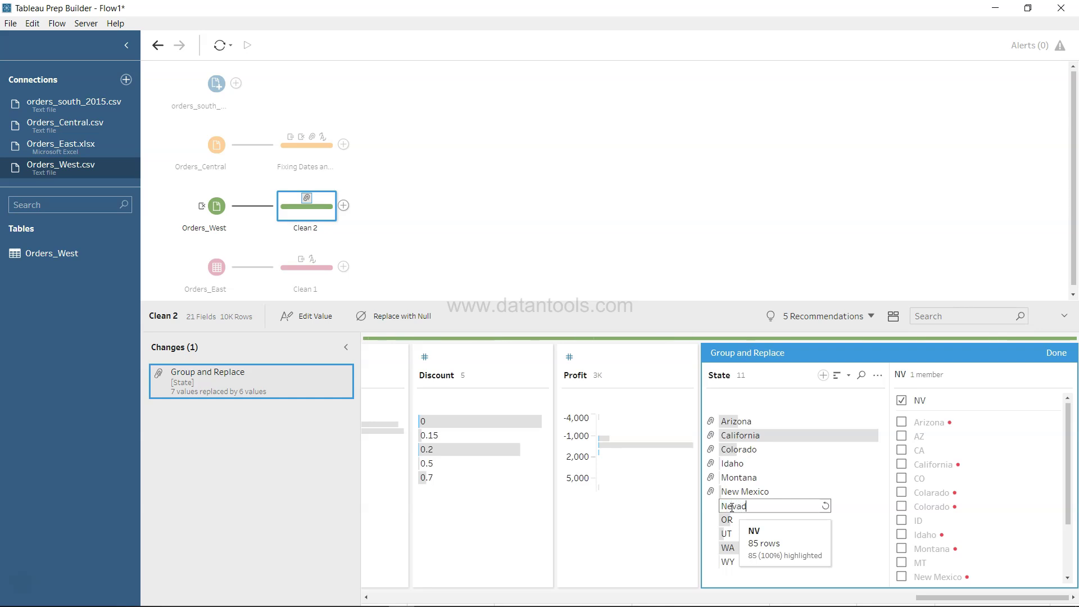
key("Return")
Step: Replace the State value OR with Oregon and UT with Utah
double_click(734, 521)
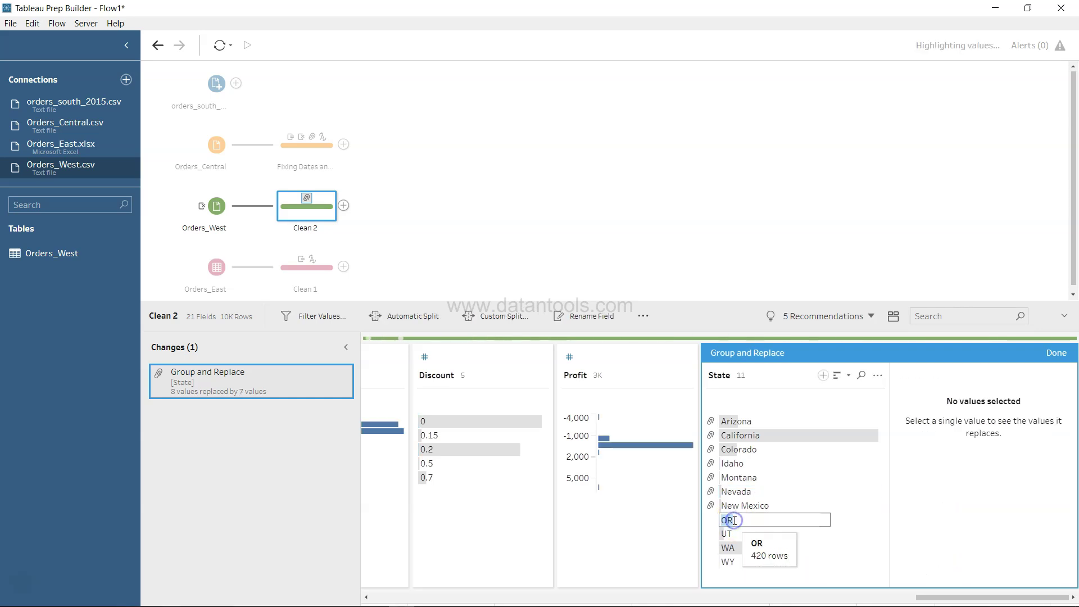
type("Oregon")
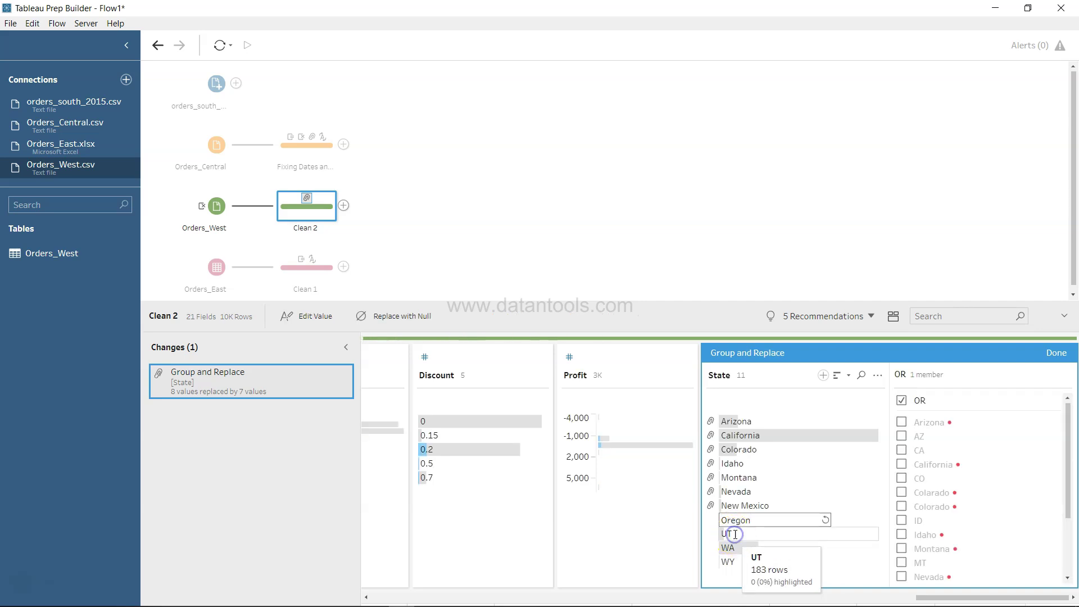
double_click(735, 535)
type("U")
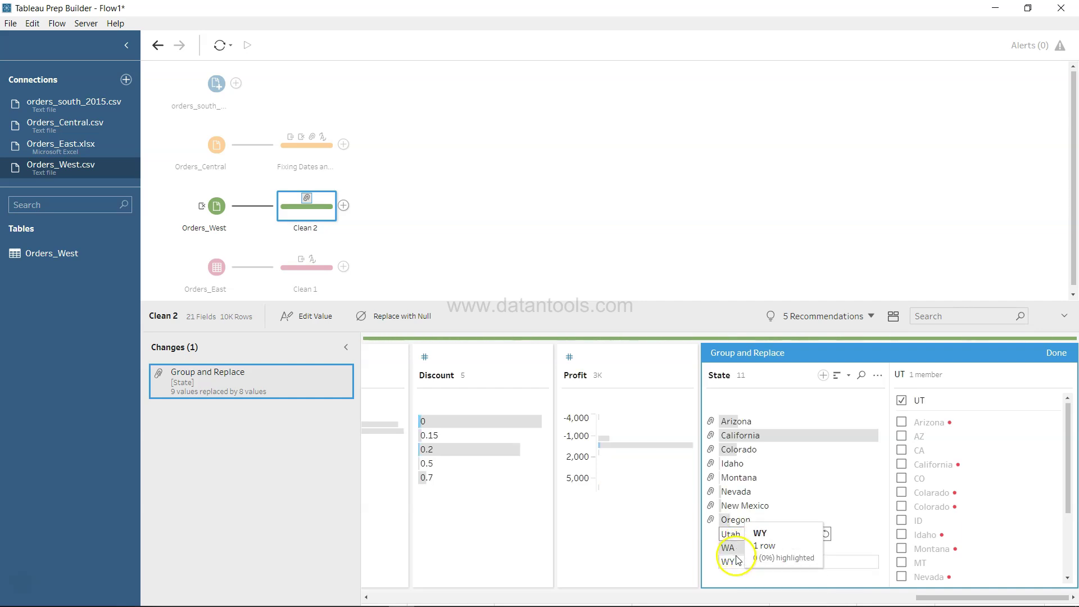
Step: Replace the State value WA with Washington and WY with Wyoming, and finish the State grouping
double_click(739, 549)
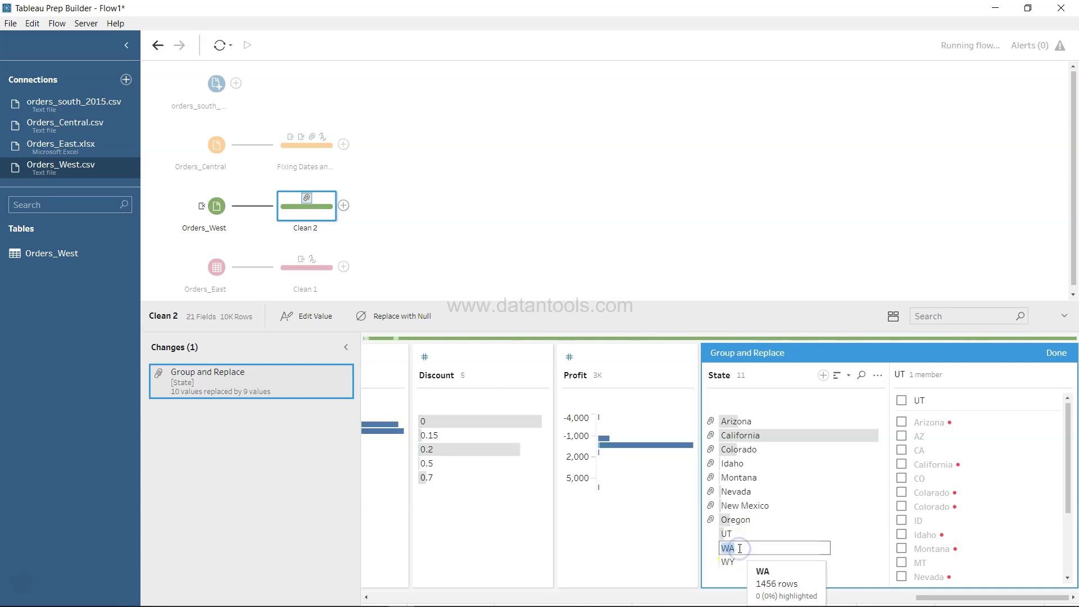
type("Washington")
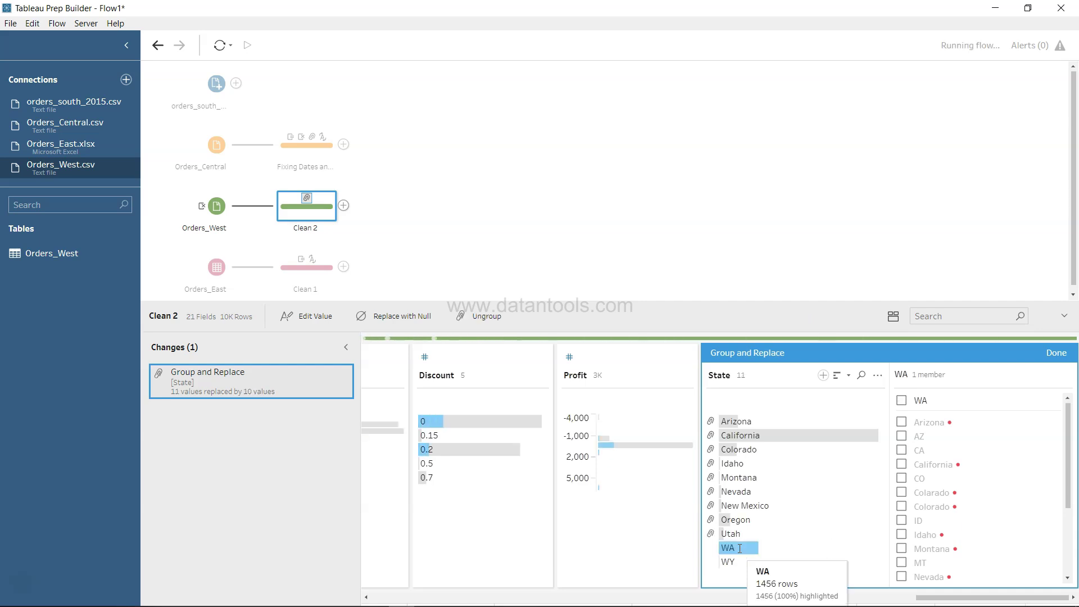
key("Return")
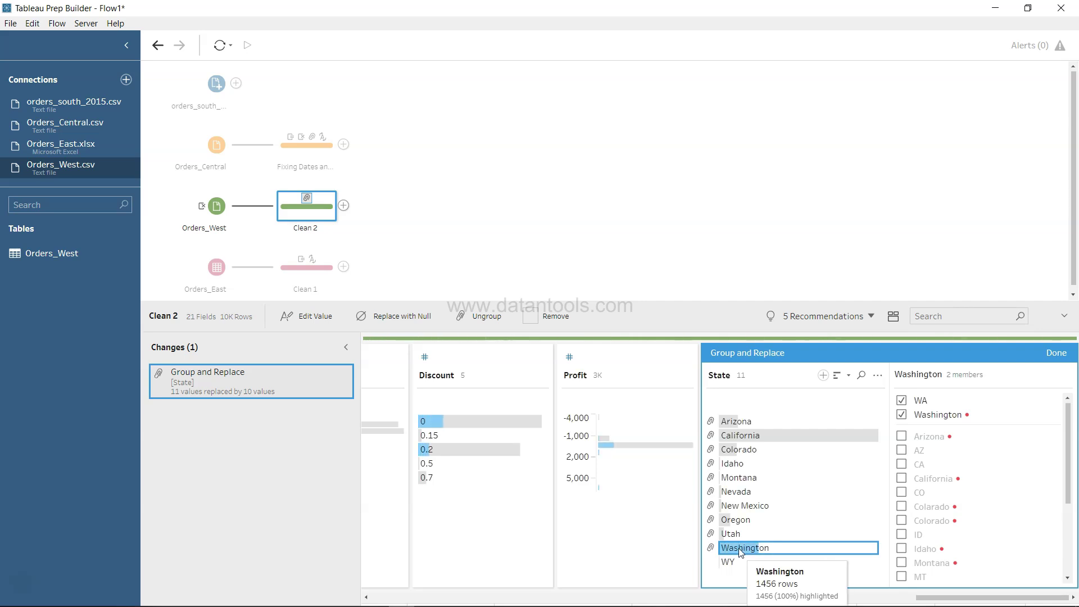
double_click(728, 563)
type("Wyom")
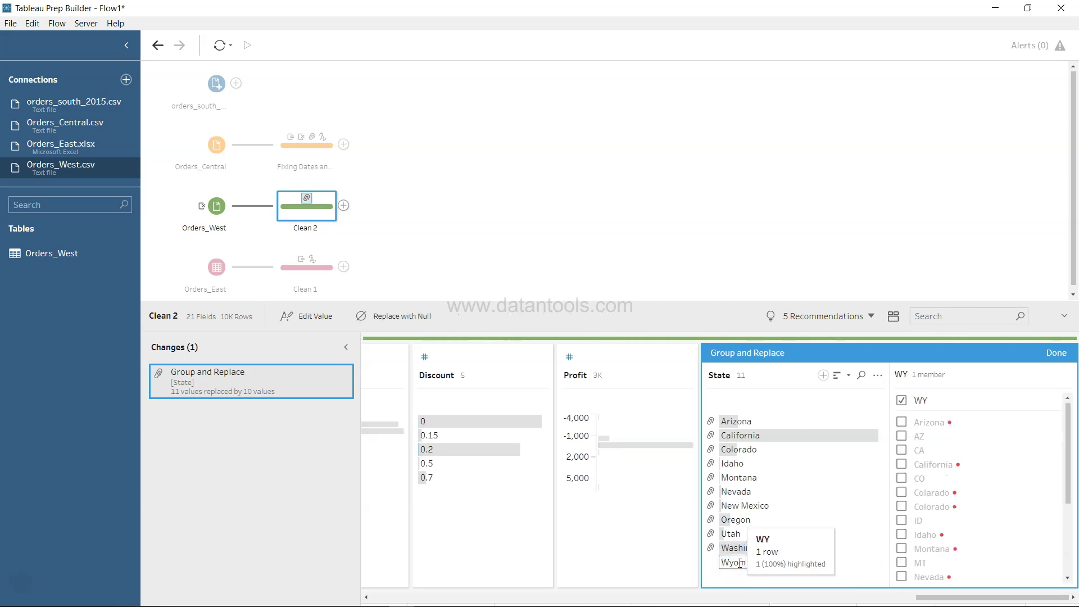
type("ing")
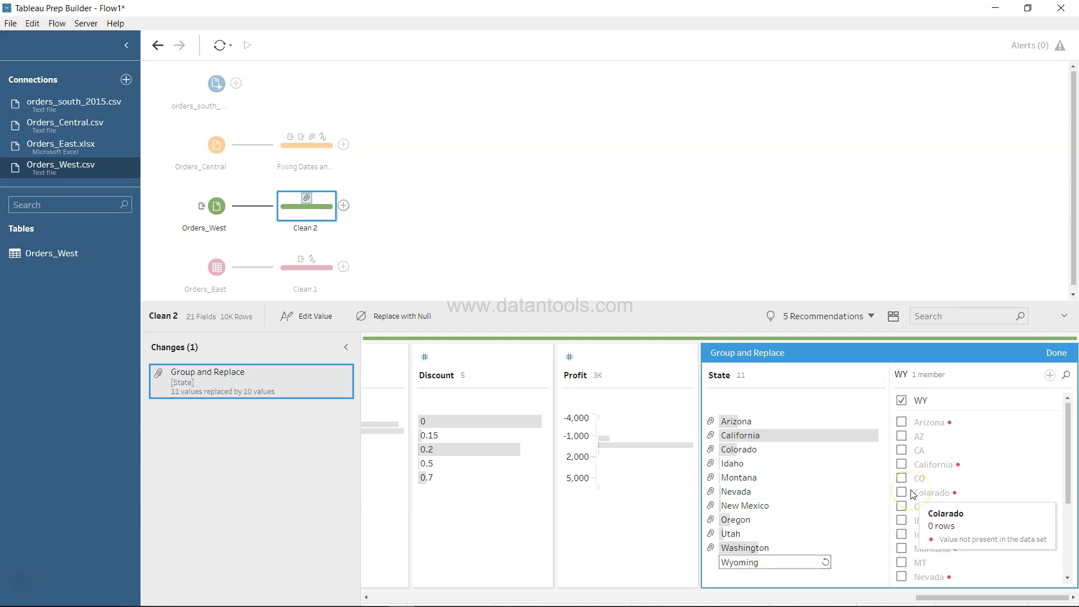
key("Return")
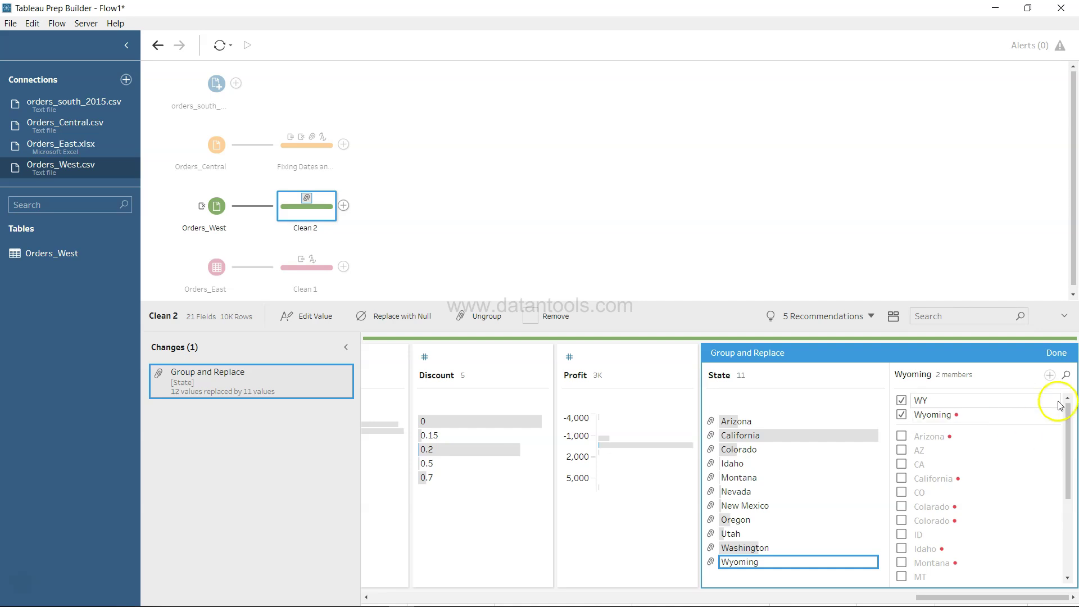
left_click(1056, 354)
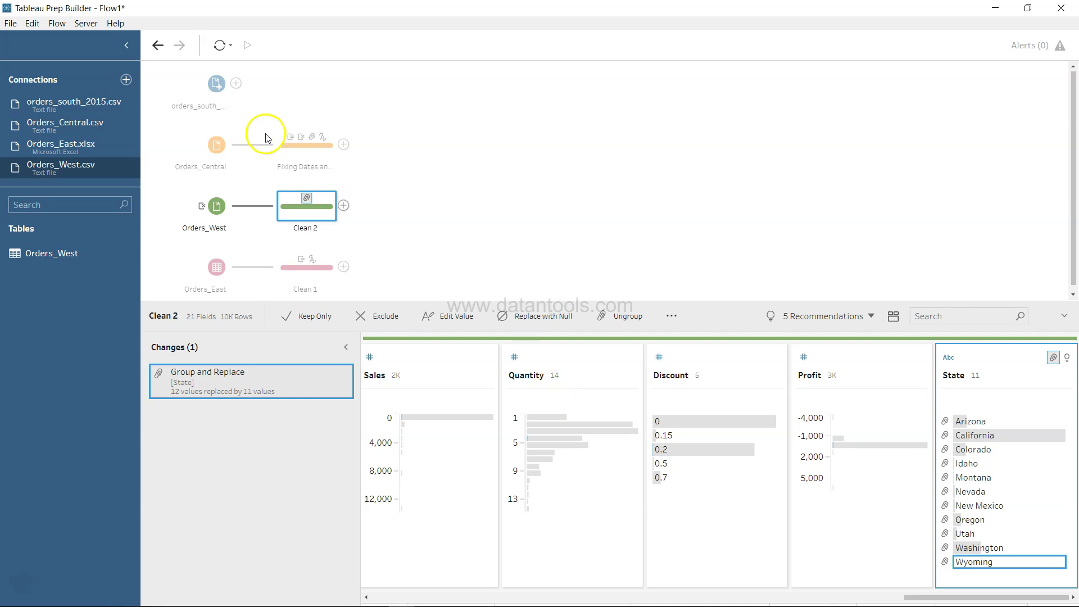
Step: Save the flow as Orders_Region_Flow in the repository's Flows folder, with the file type Tableau Flow Files
left_click(10, 23)
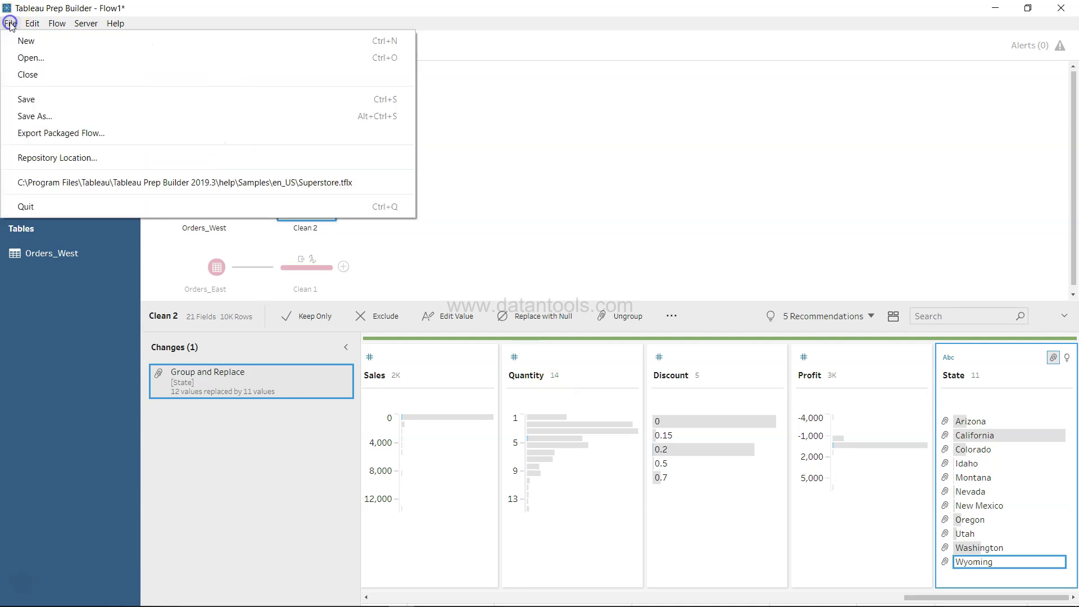
left_click(48, 99)
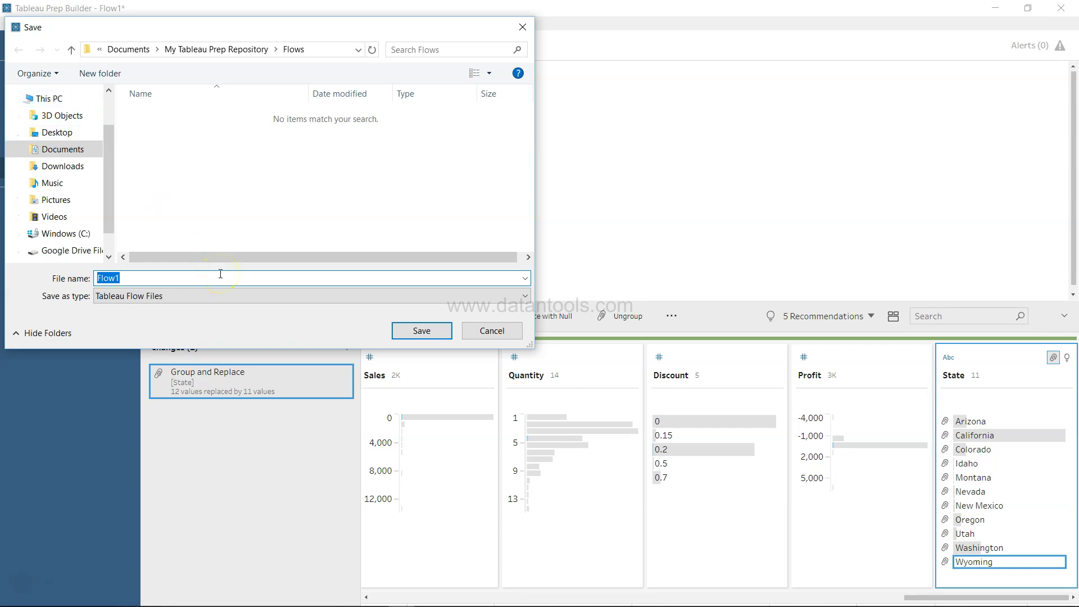
type("Orders_Region_flow")
key("BackSpace")
key("BackSpace")
key("BackSpace")
key("BackSpace")
type("Flow")
left_click(223, 296)
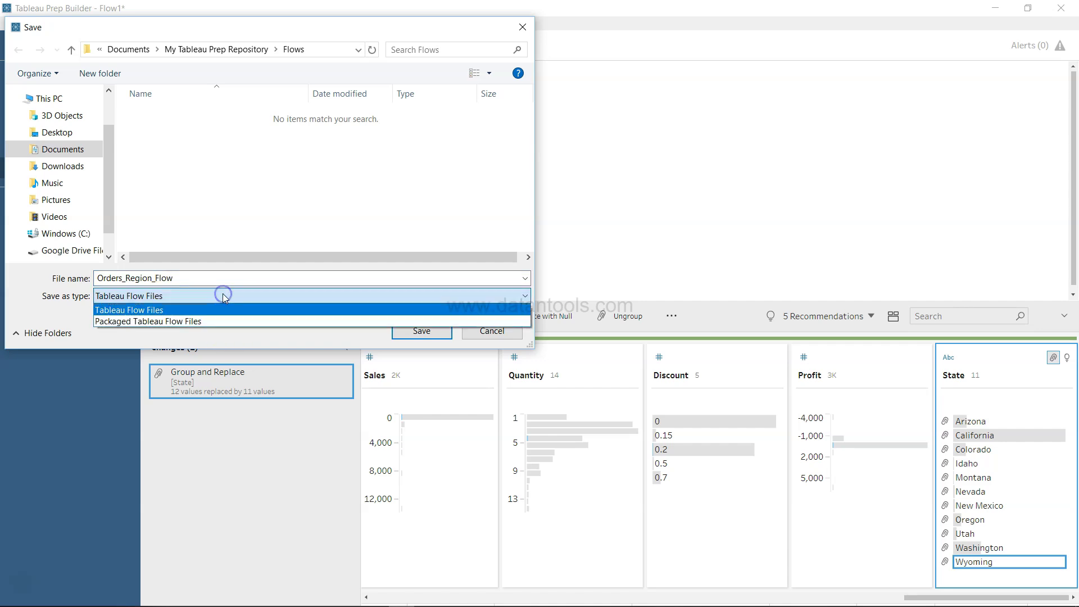
left_click(224, 296)
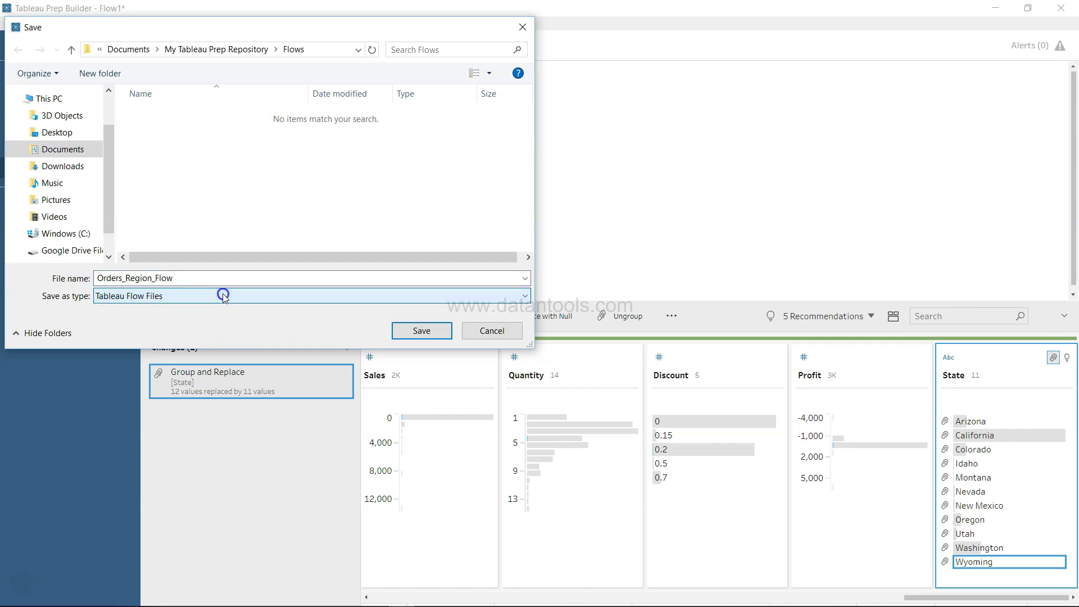
Step: Save the flow as Orders_Region_Flow and review the changes recorded in the Fixing Dates and Discount step
left_click(415, 331)
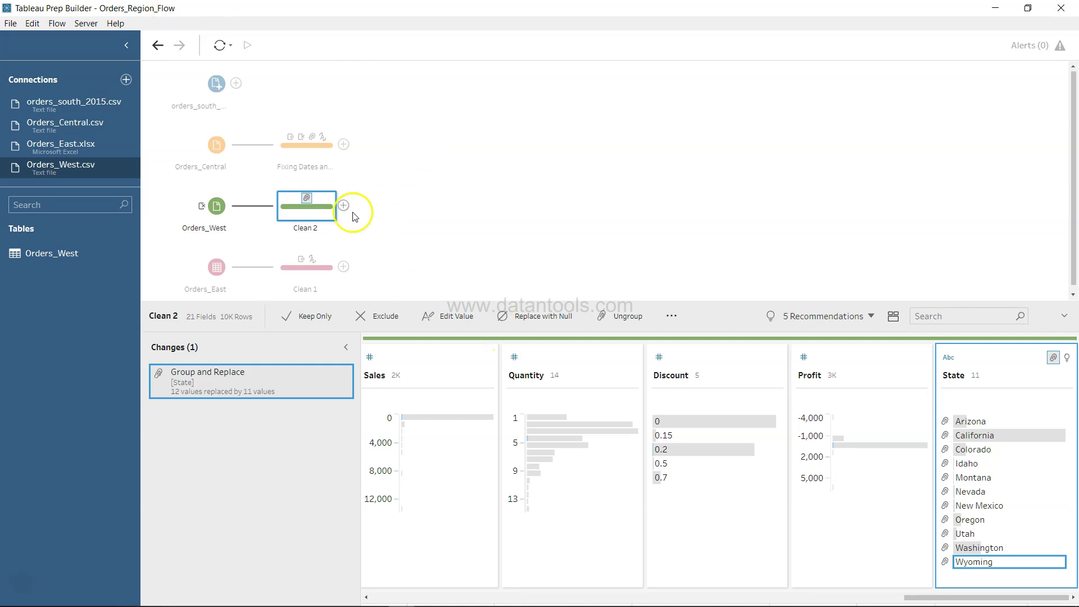
scroll(391, 209, "down", 1)
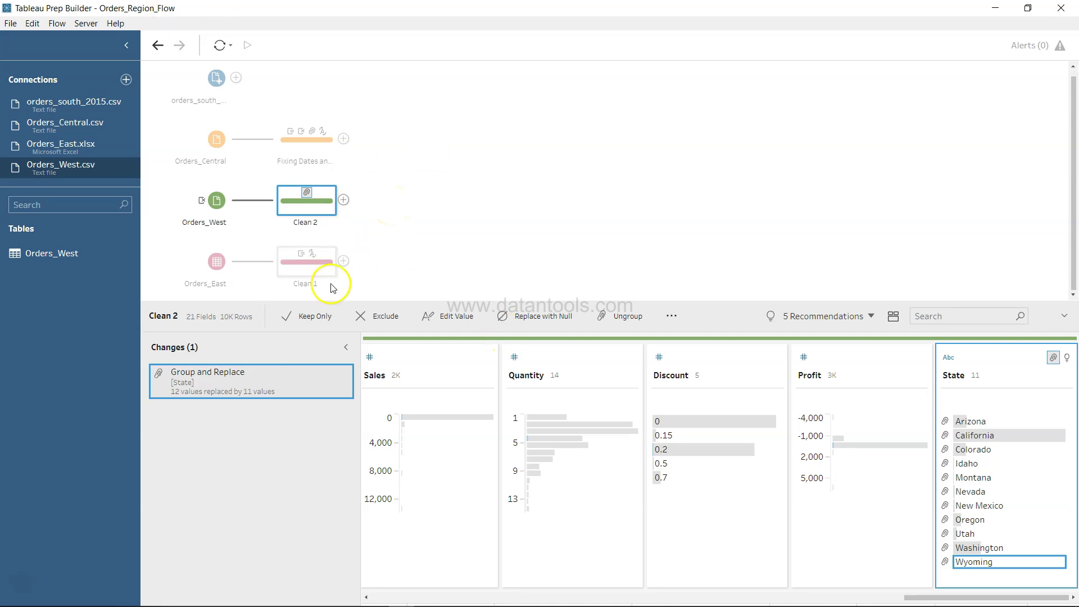
left_click(305, 154)
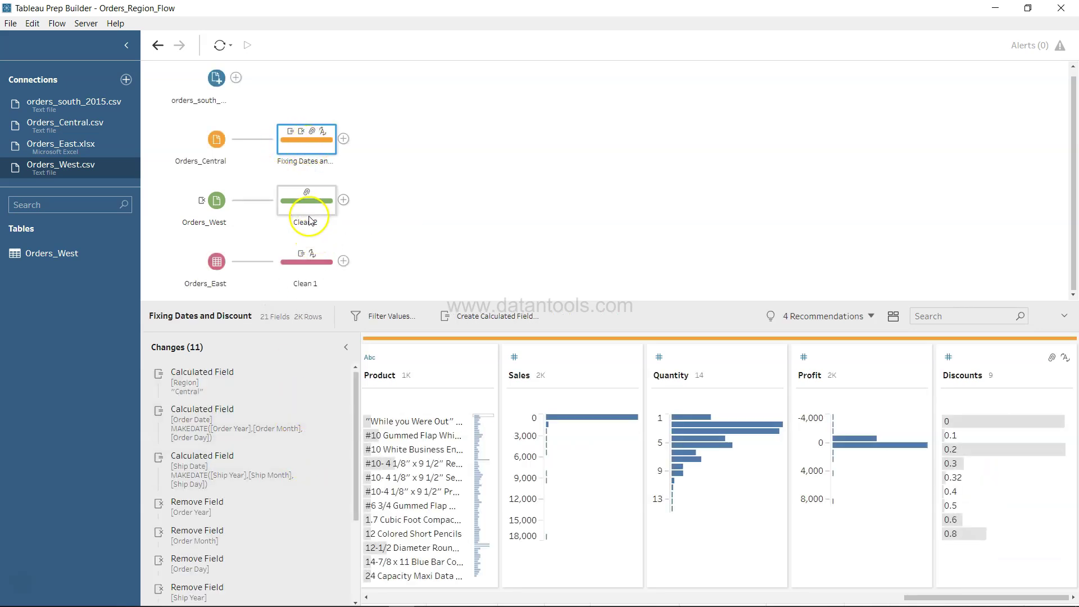
scroll(276, 465, "down", 3)
scroll(275, 465, "up", 3)
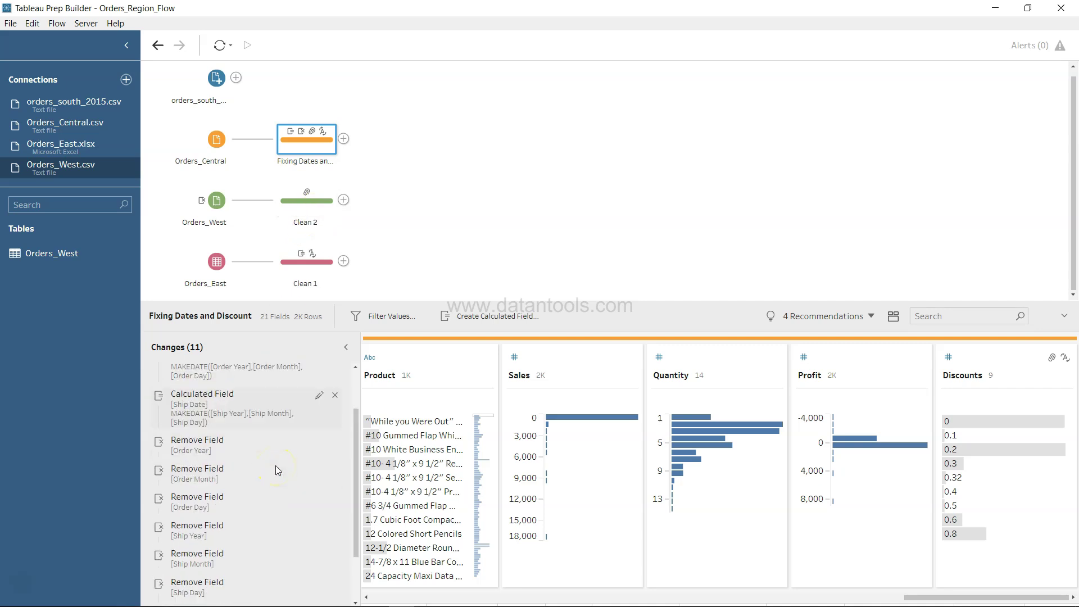
Step: Rename the Clean 2 step on the Orders_West branch to "Cleaning State Name"
left_click(306, 223)
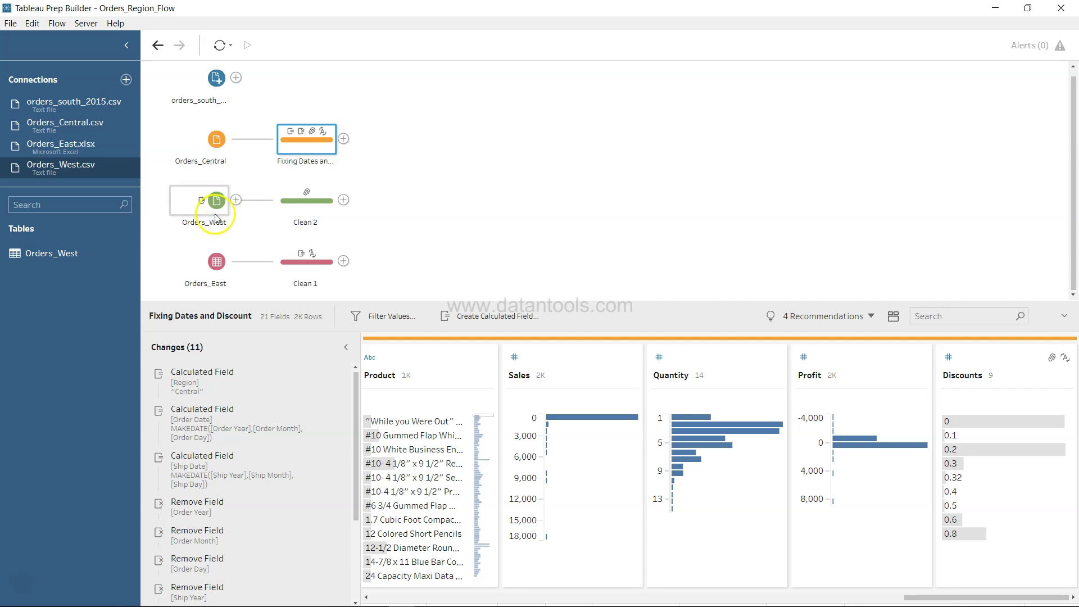
left_click(311, 218)
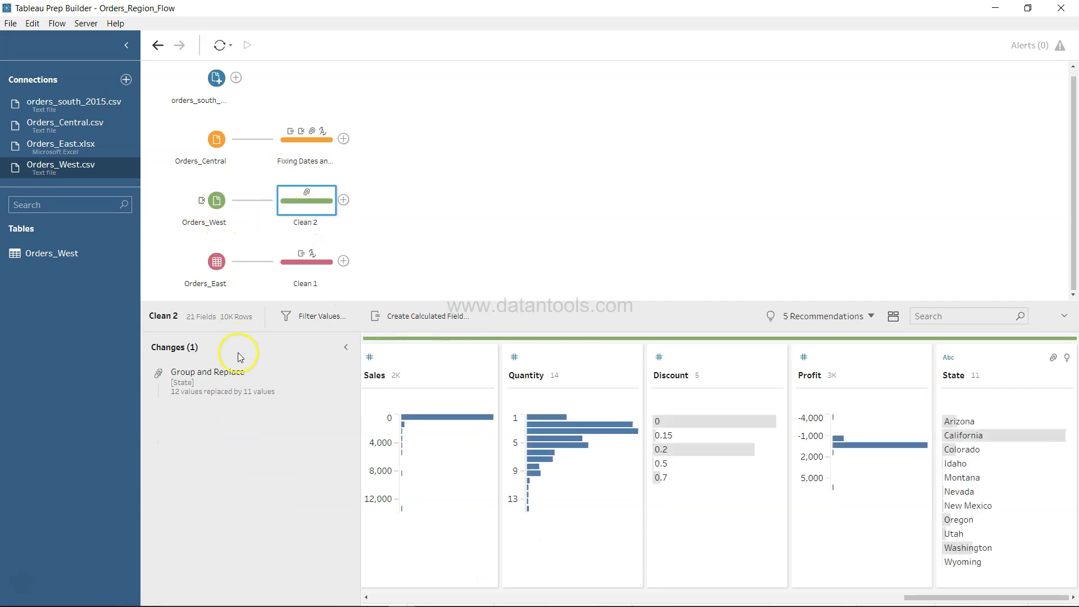
left_click(307, 222)
type("Cleaning")
type(" Sta")
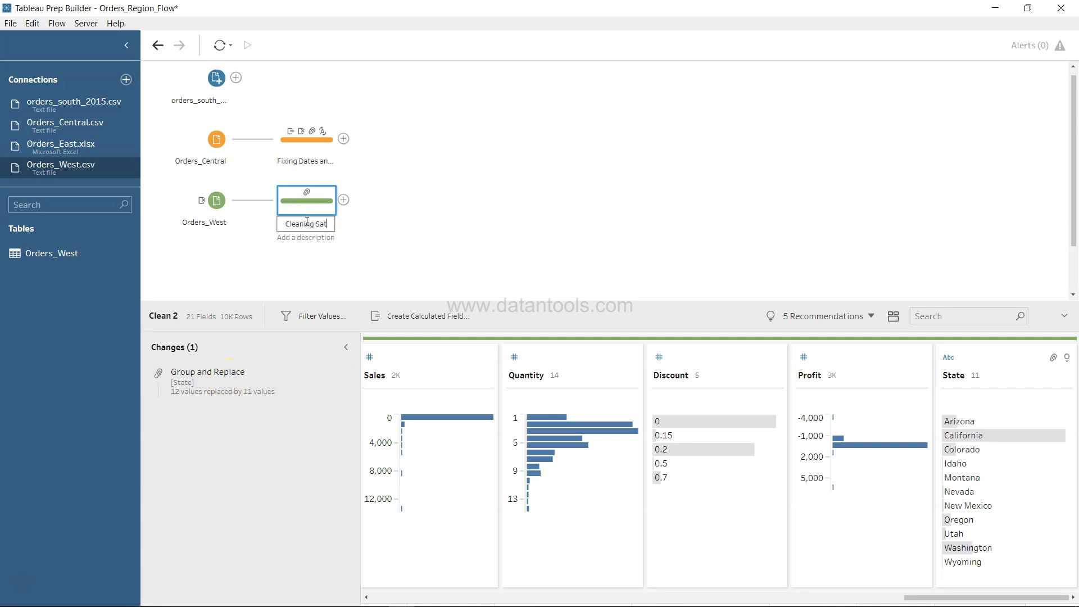
type("te Name")
key("Return")
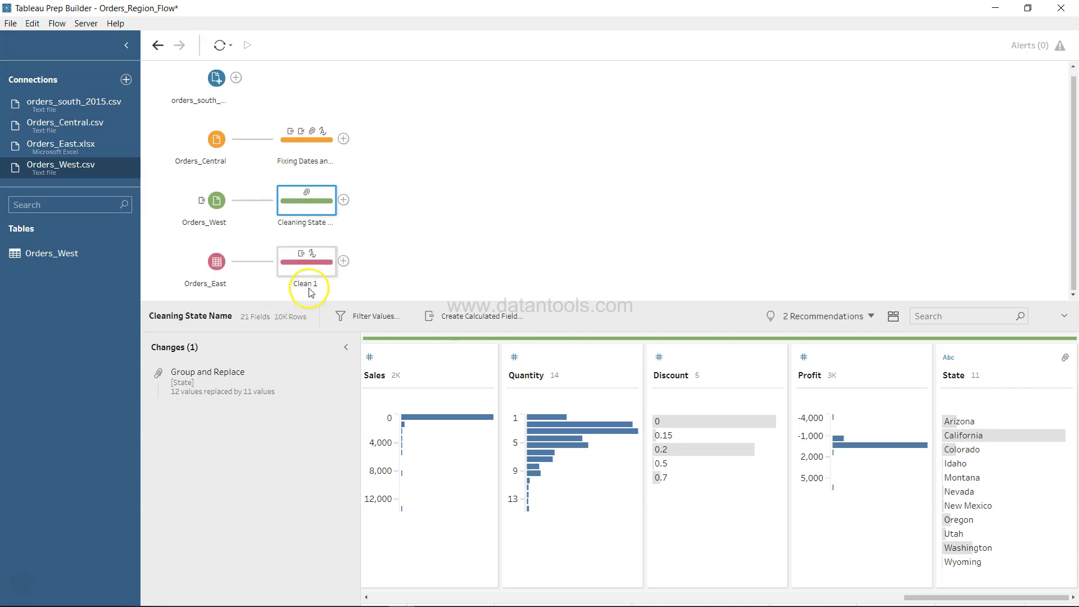
Step: Rename the Clean 1 step on the Orders_East branch to "Claned Sales Value"
left_click(314, 275)
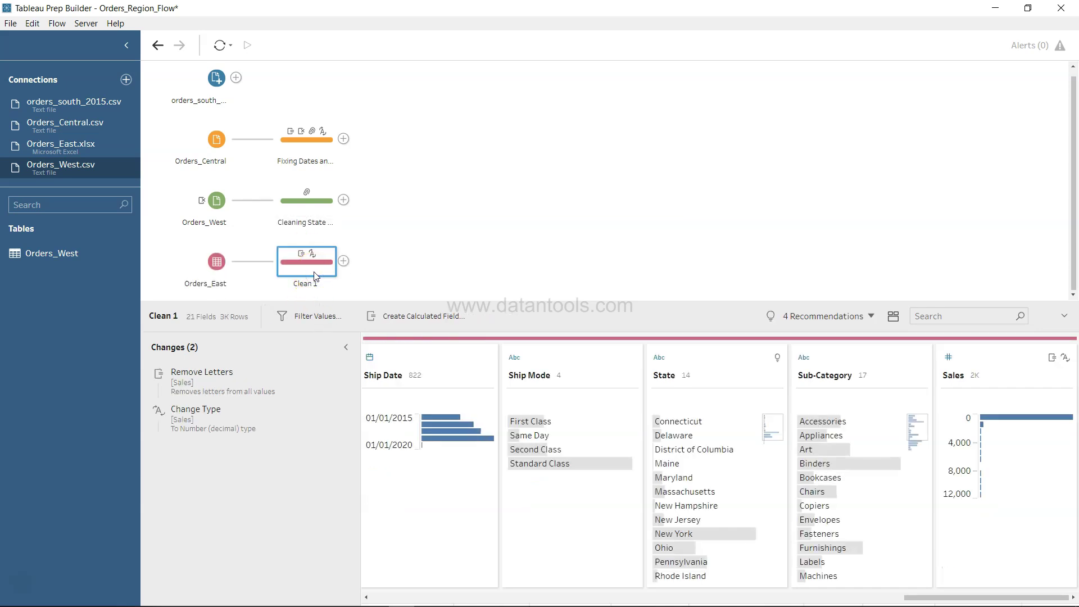
double_click(314, 284)
type("Claned Sales VAlu")
key("BackSpace")
key("BackSpace")
key("BackSpace")
type("alue")
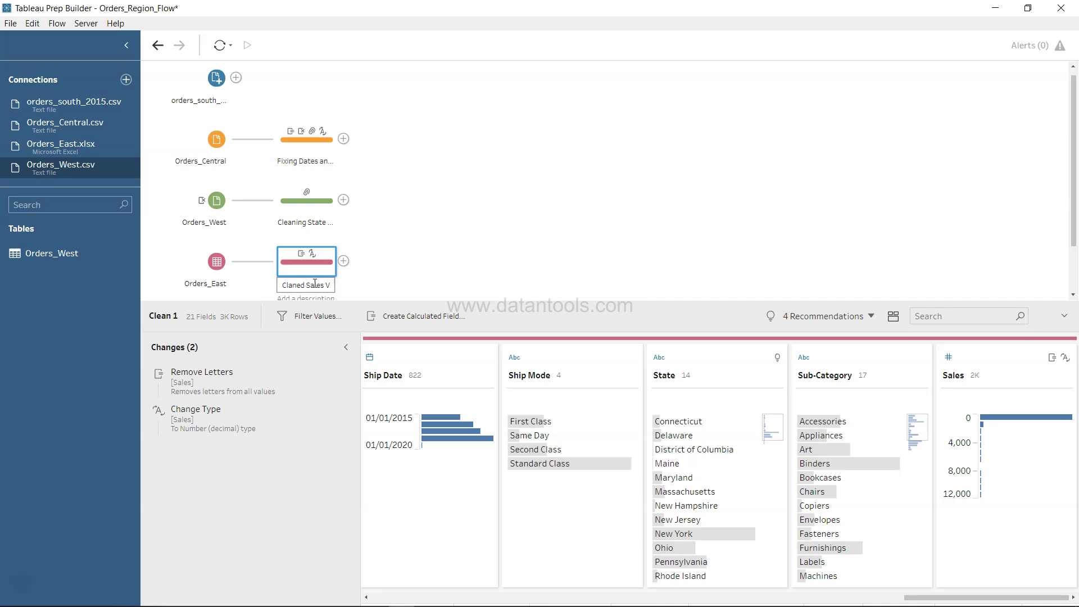
key("Return")
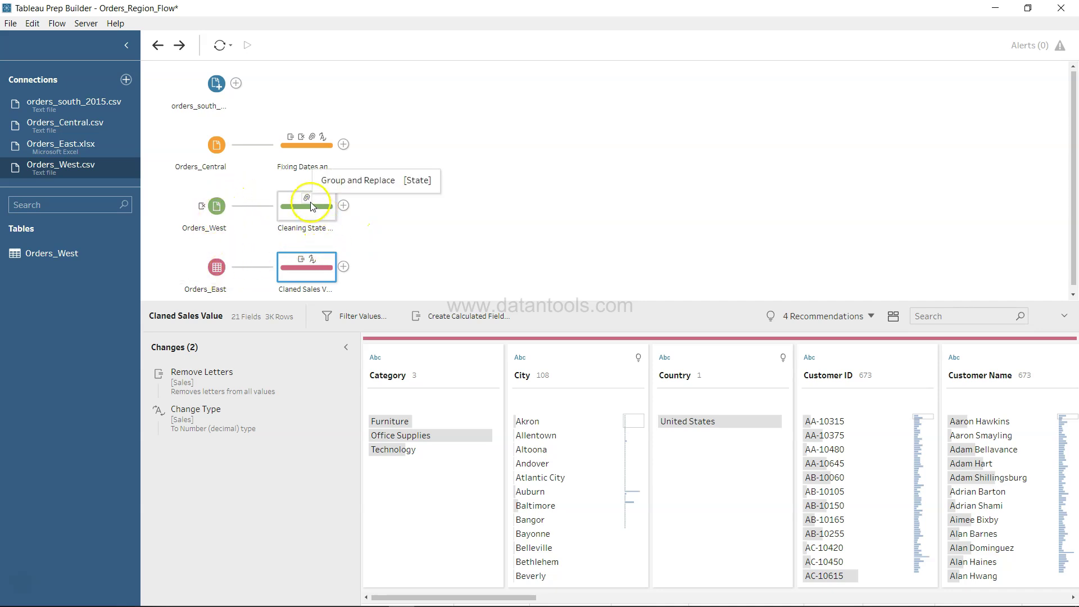
Step: Create a union of the Cleaning State Name step with the Claned Sales Value step
left_click_drag(312, 206, 316, 289)
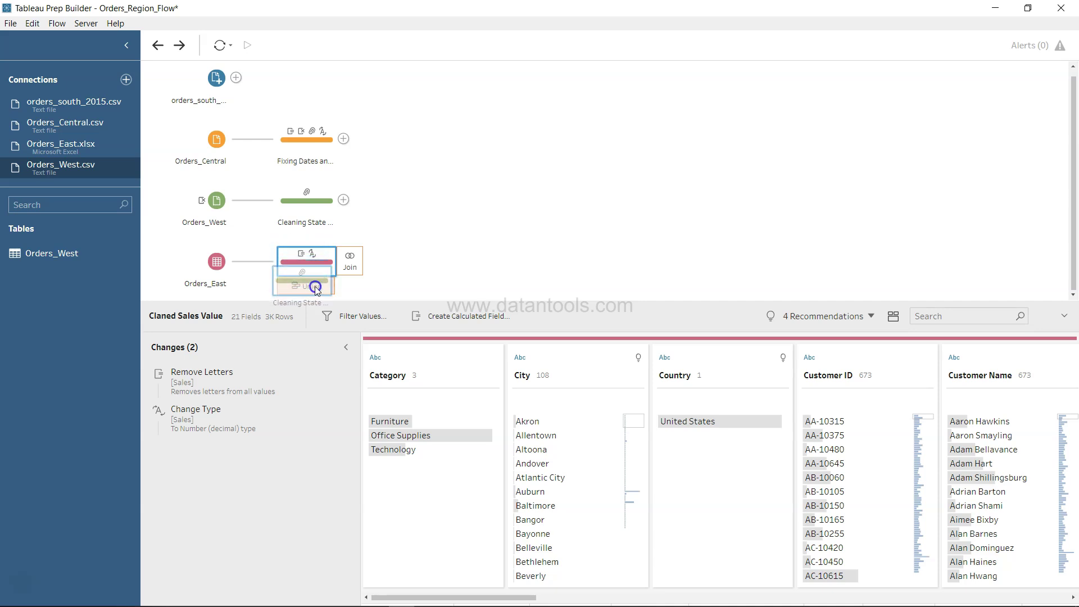
mouse_move(316, 289)
left_mouse_down()
mouse_move(280, 291)
mouse_move(316, 290)
left_mouse_up()
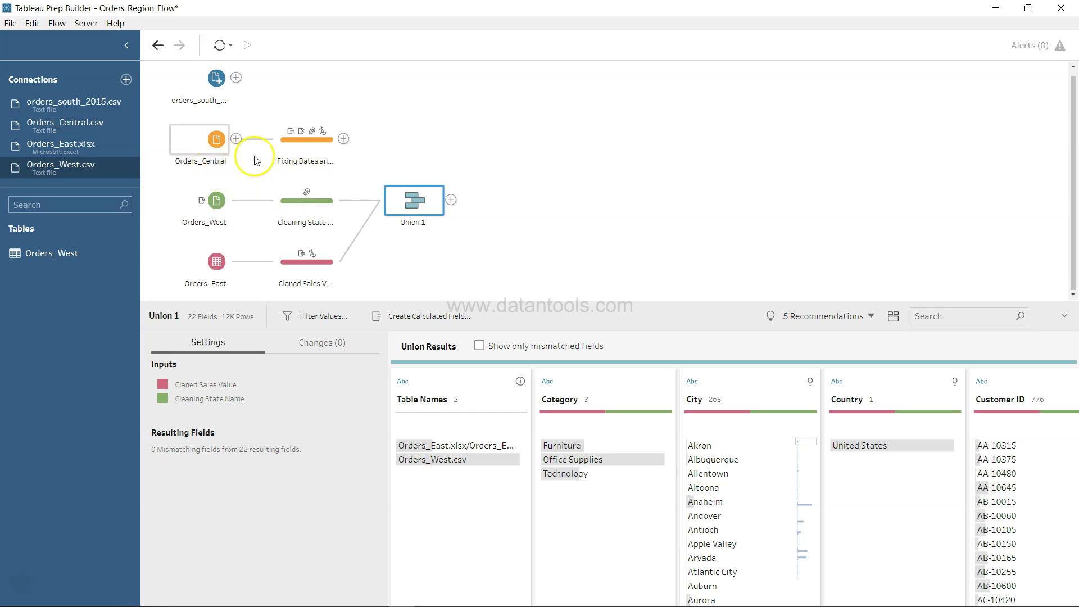
Step: Add the Fixing Dates and Discount step and the orders_south_2015 input to the existing union
left_click_drag(304, 149, 420, 204)
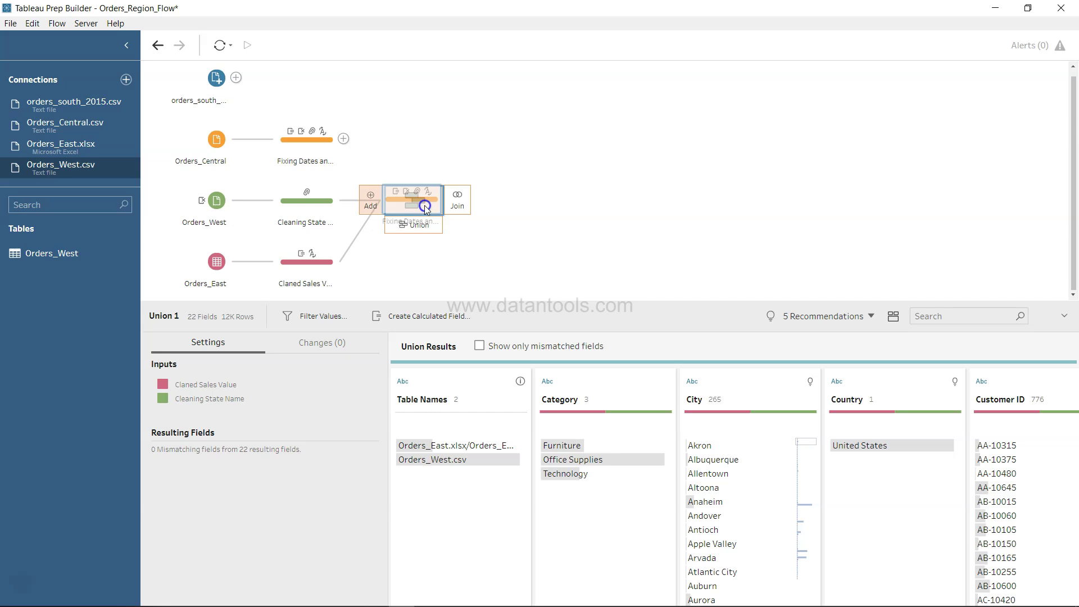
mouse_move(423, 205)
left_mouse_down()
mouse_move(428, 234)
mouse_move(417, 203)
left_mouse_up()
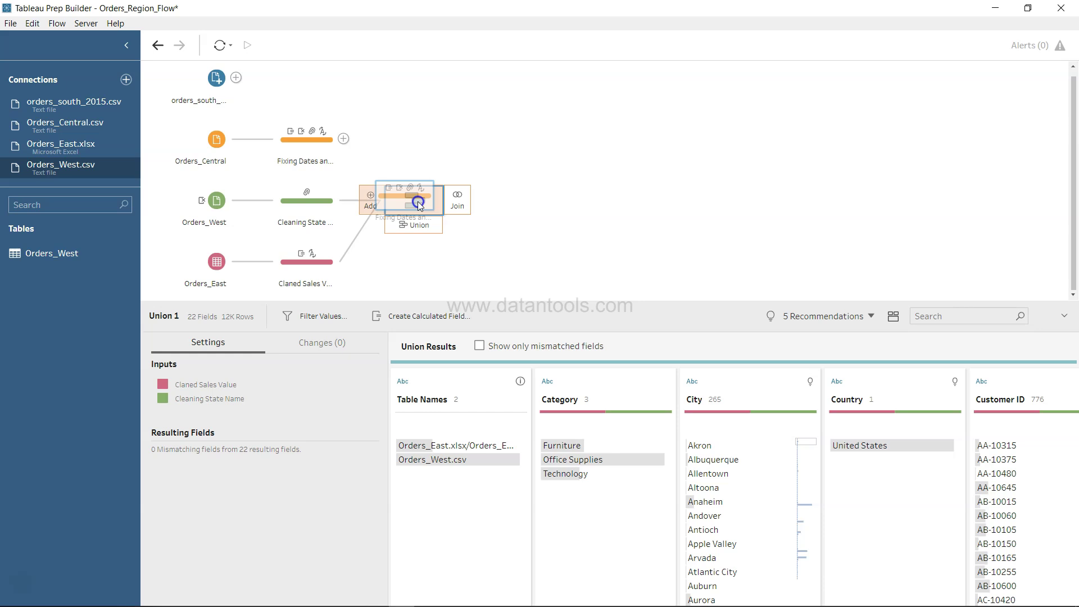
mouse_move(419, 205)
left_mouse_down()
mouse_move(405, 202)
mouse_move(414, 200)
left_mouse_up()
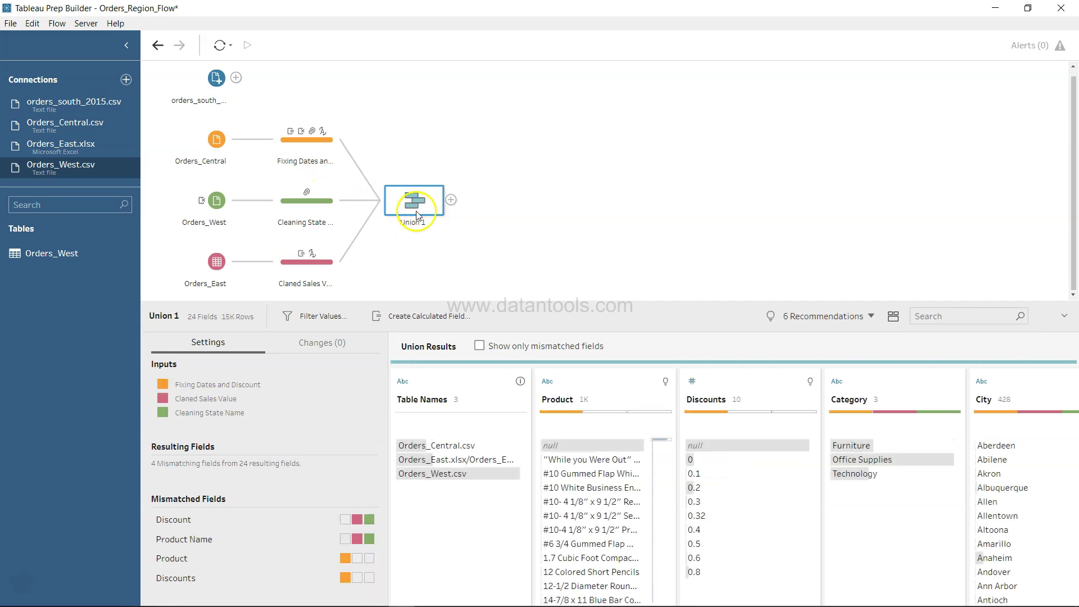
left_click(214, 82)
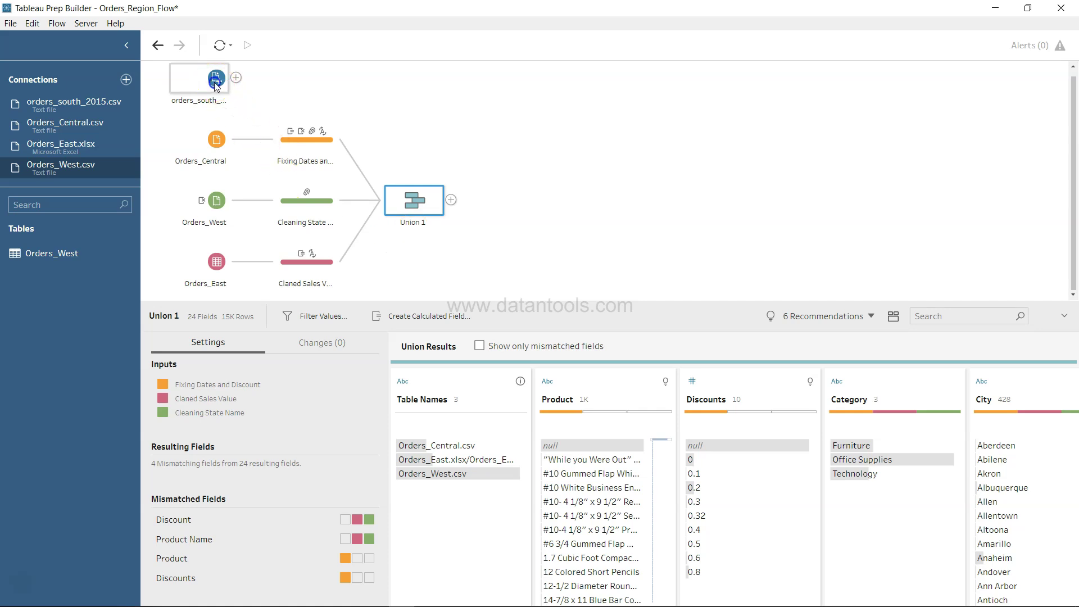
left_click_drag(214, 82, 412, 207)
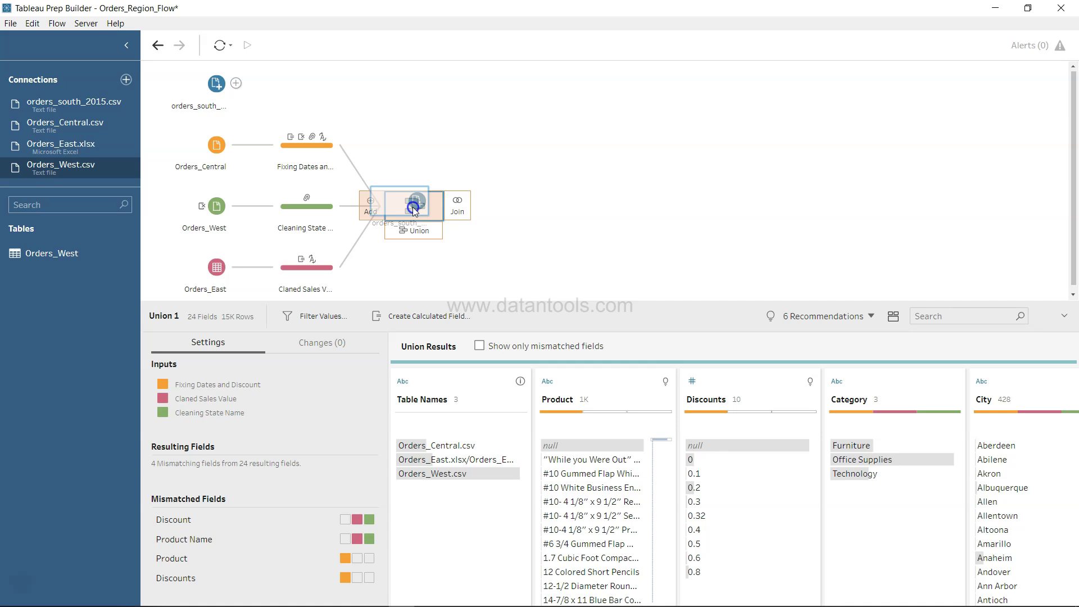
left_click_drag(413, 207, 413, 207)
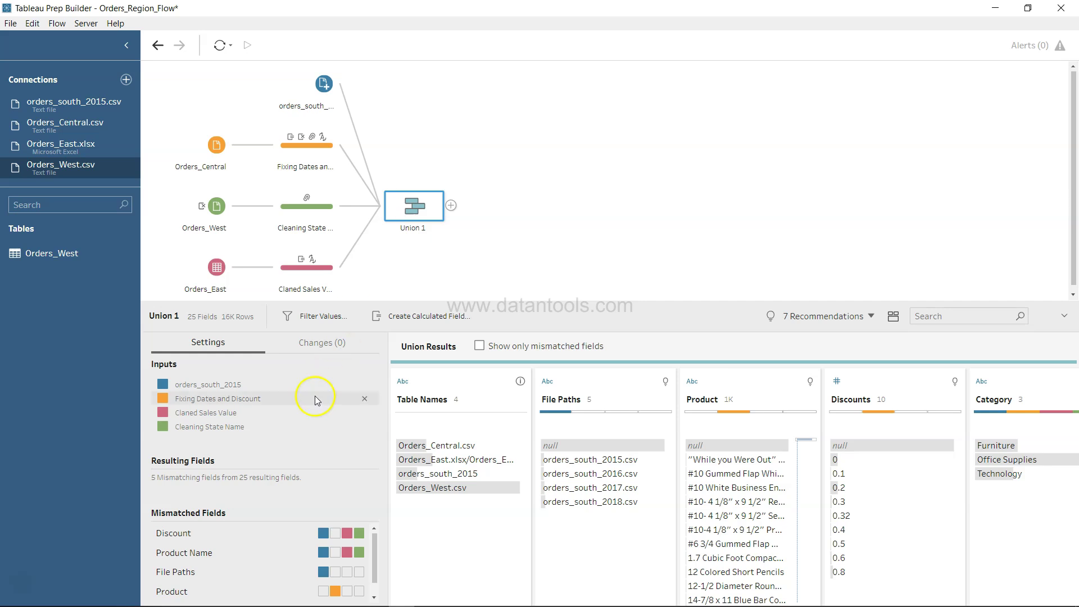
Step: Examine the union's mismatched fields Discount, File Paths and Product Name and which inputs supply them
left_click(229, 353)
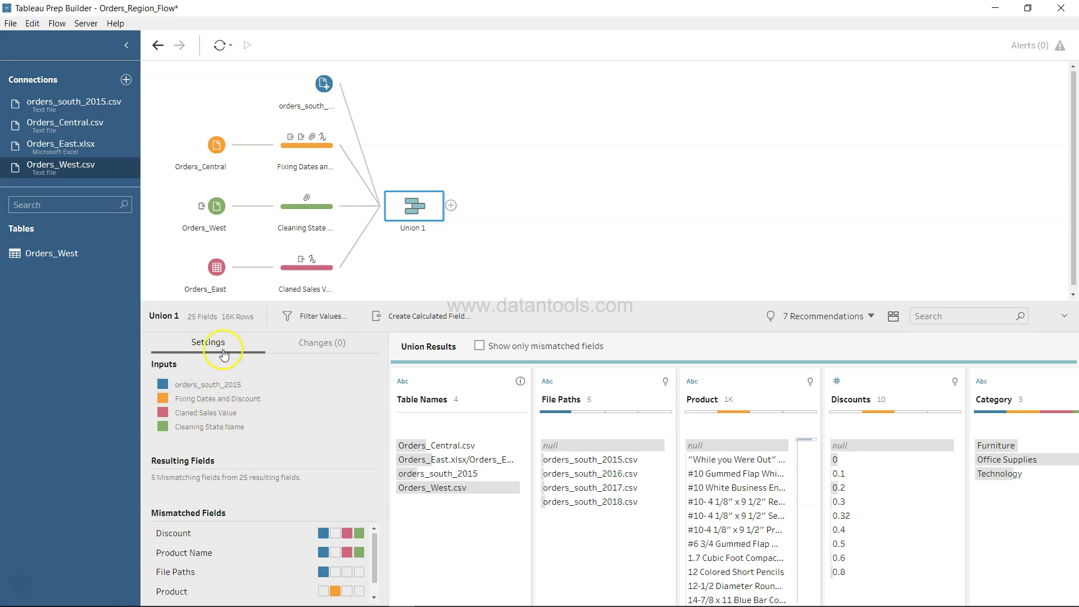
left_click(330, 354)
left_click(192, 534)
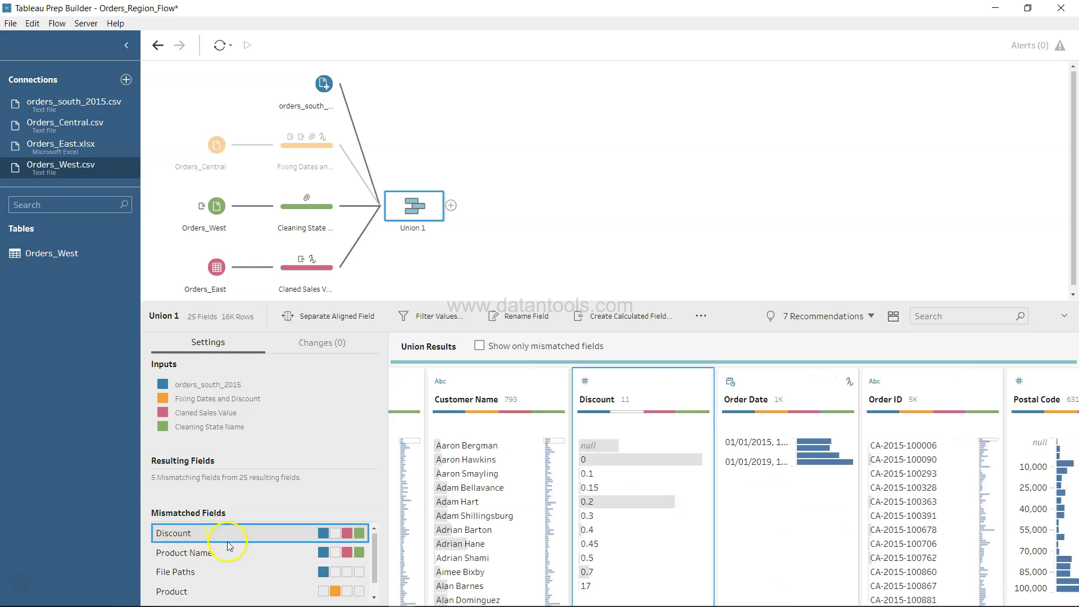
left_click(238, 567)
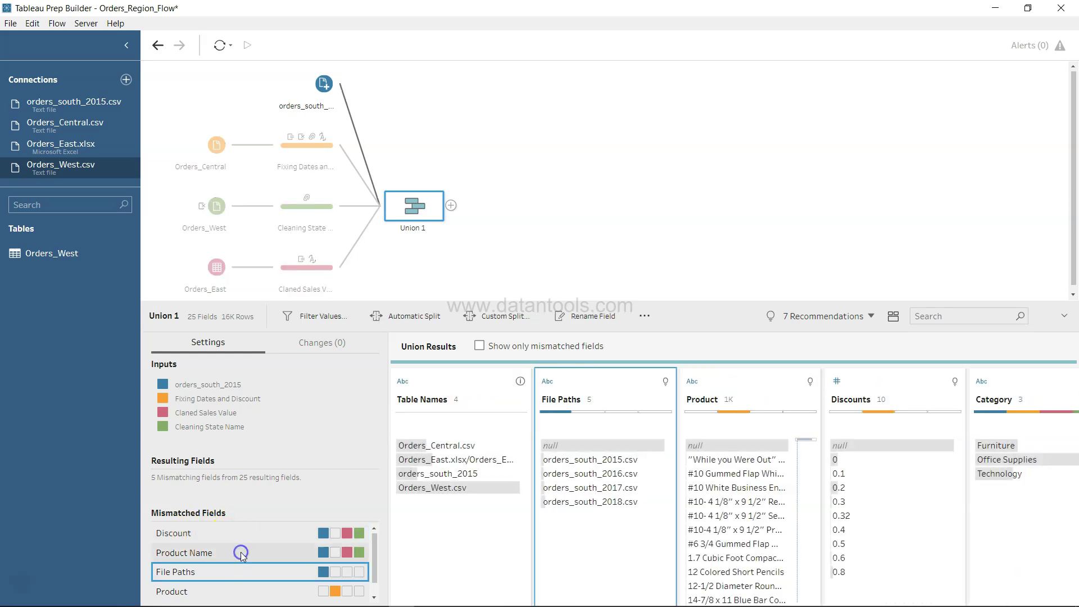
left_click(242, 553)
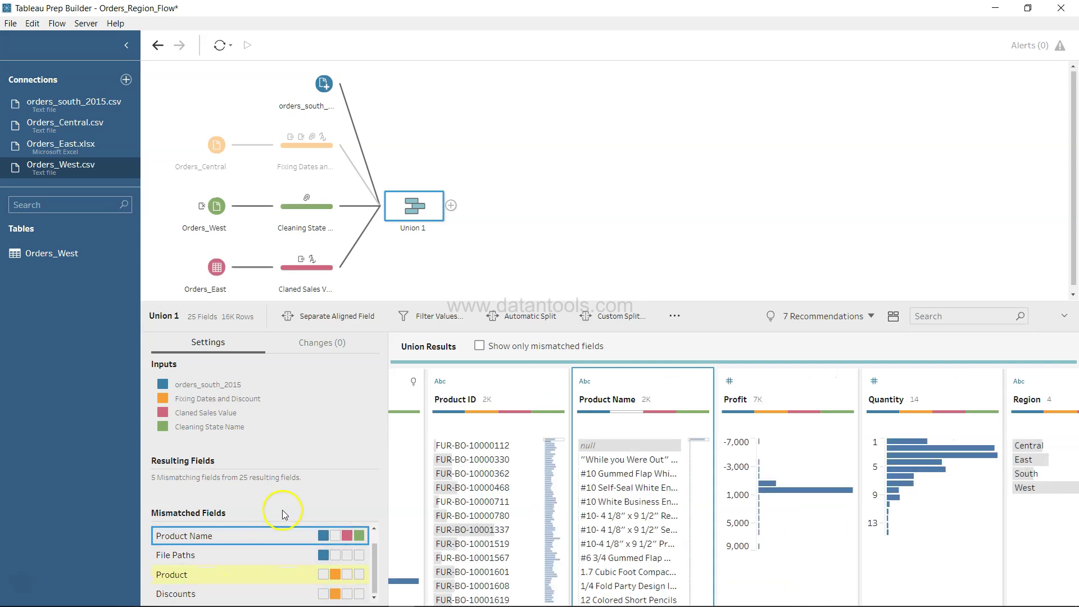
left_click(274, 535)
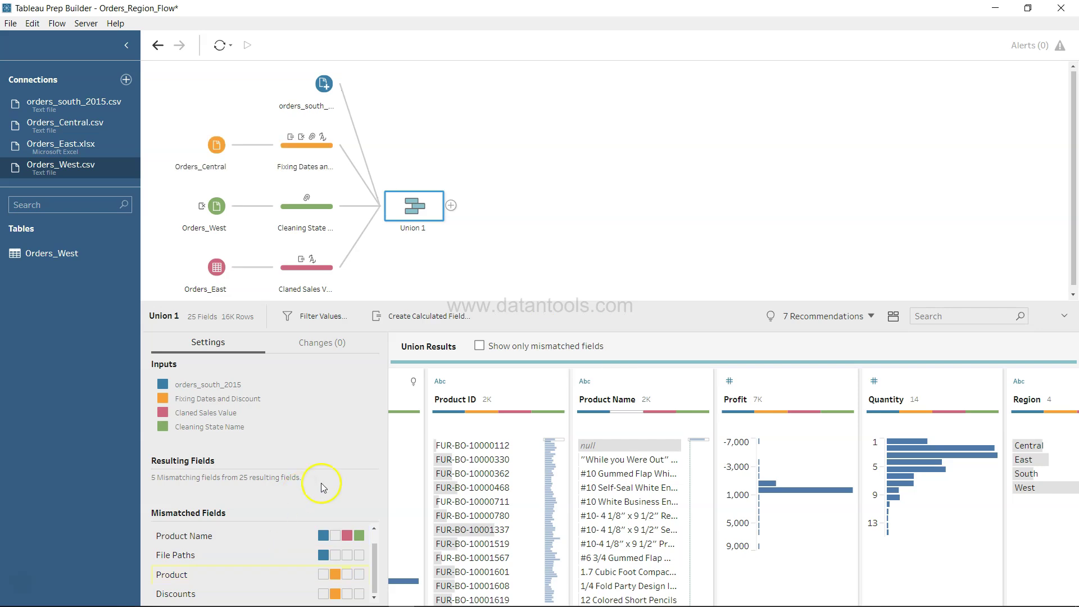
scroll(518, 492, "left", 20)
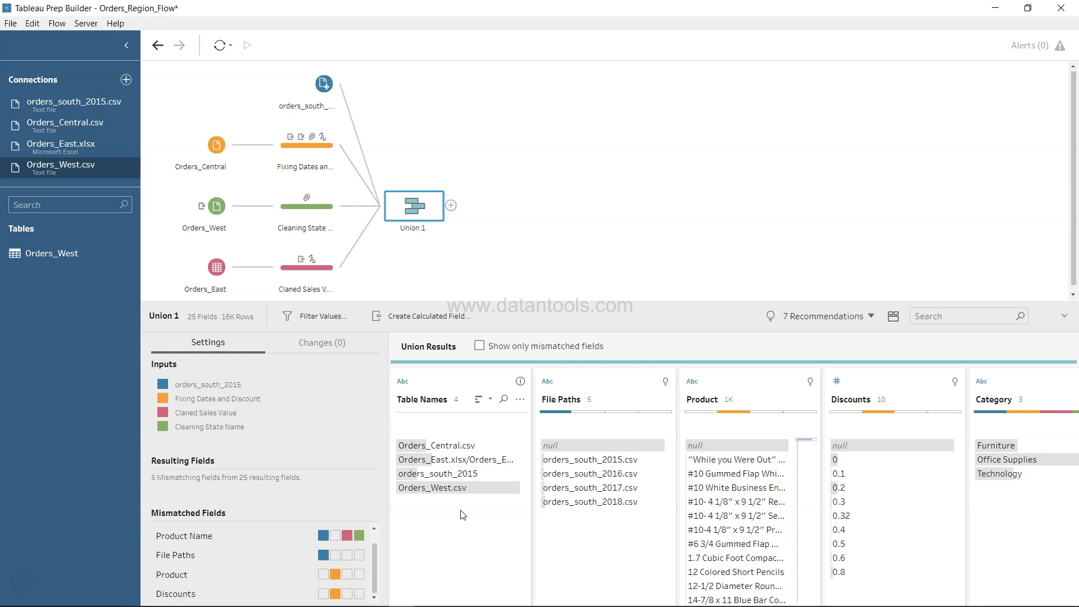
Step: Show only the mismatched fields in the union results and compare the values of Discounts and Discount
left_click(479, 347)
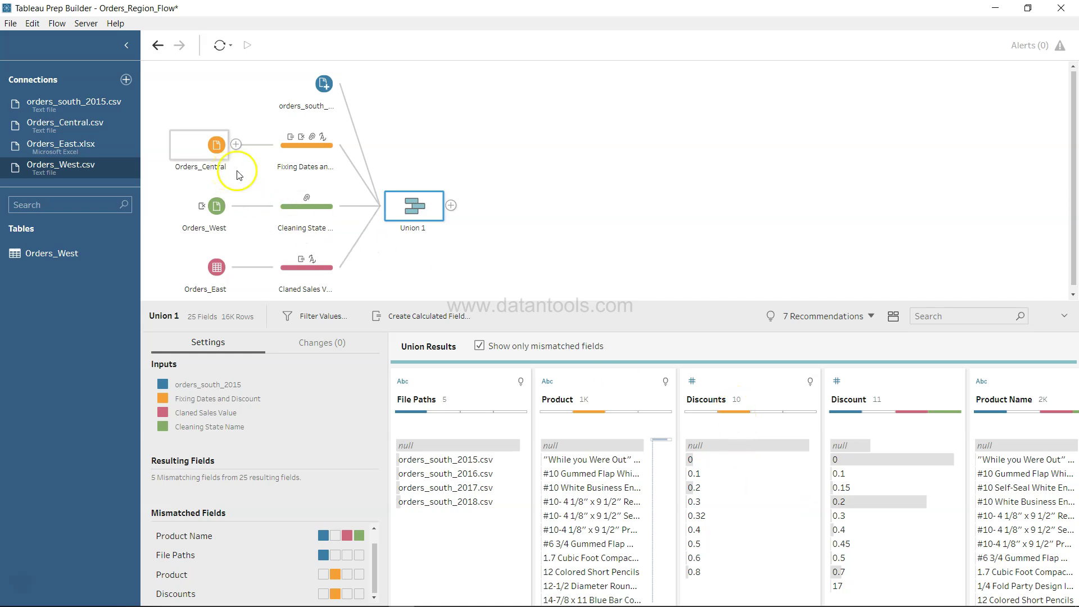
mouse_move(700, 520)
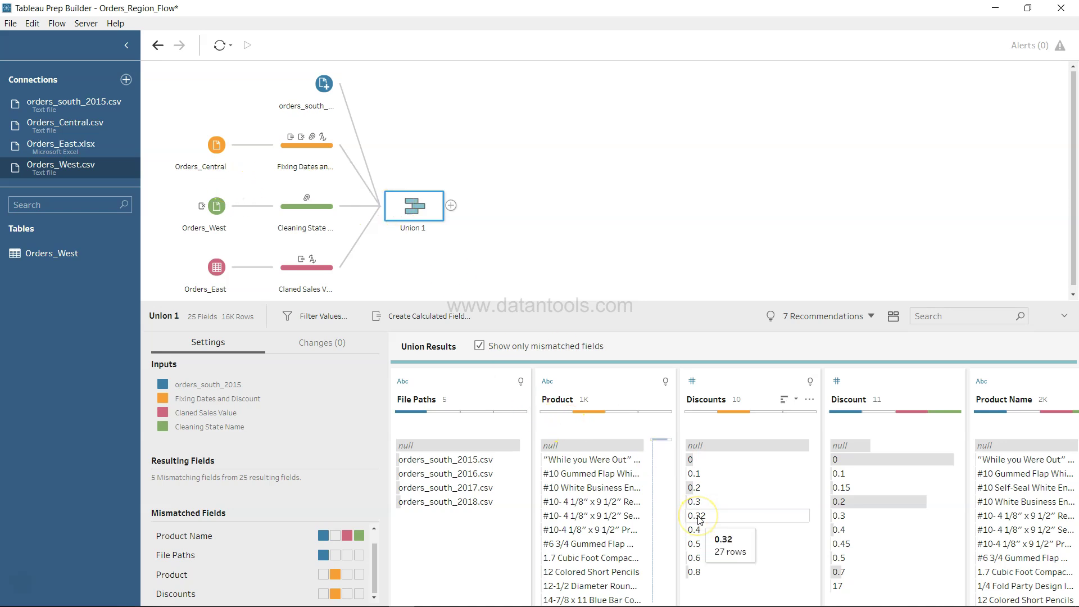
scroll(699, 520, "right", 1)
mouse_move(843, 492)
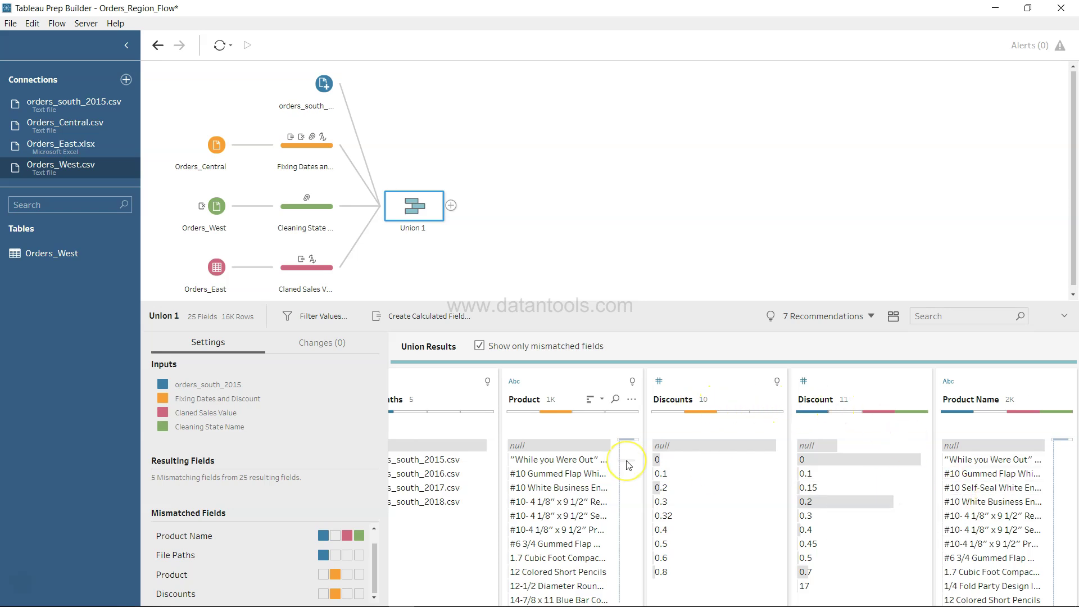
scroll(629, 466, "left", 1)
scroll(807, 488, "right", 1)
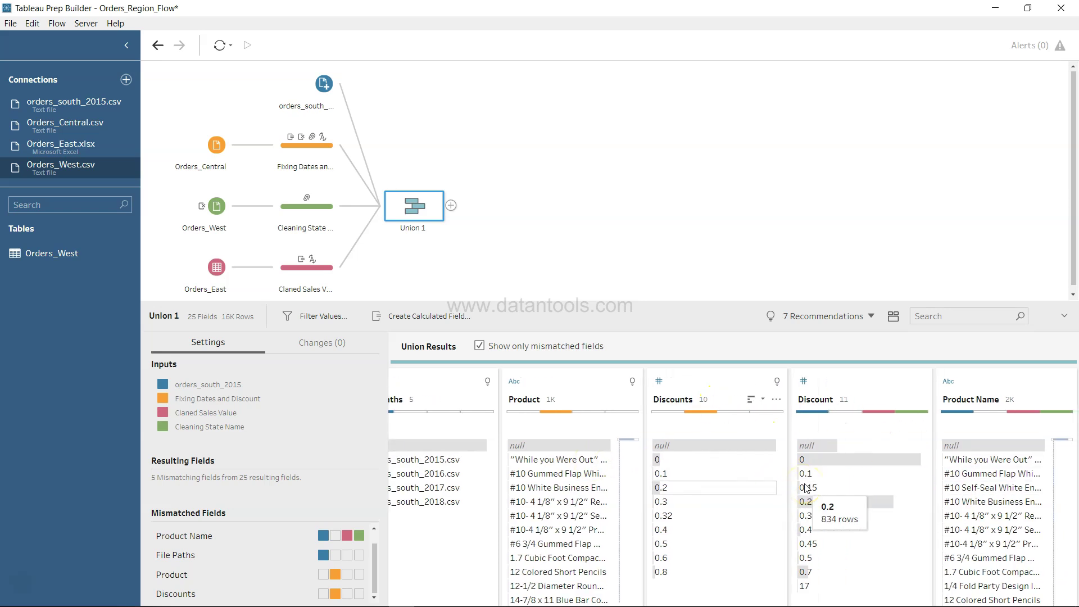
scroll(806, 488, "left", 1)
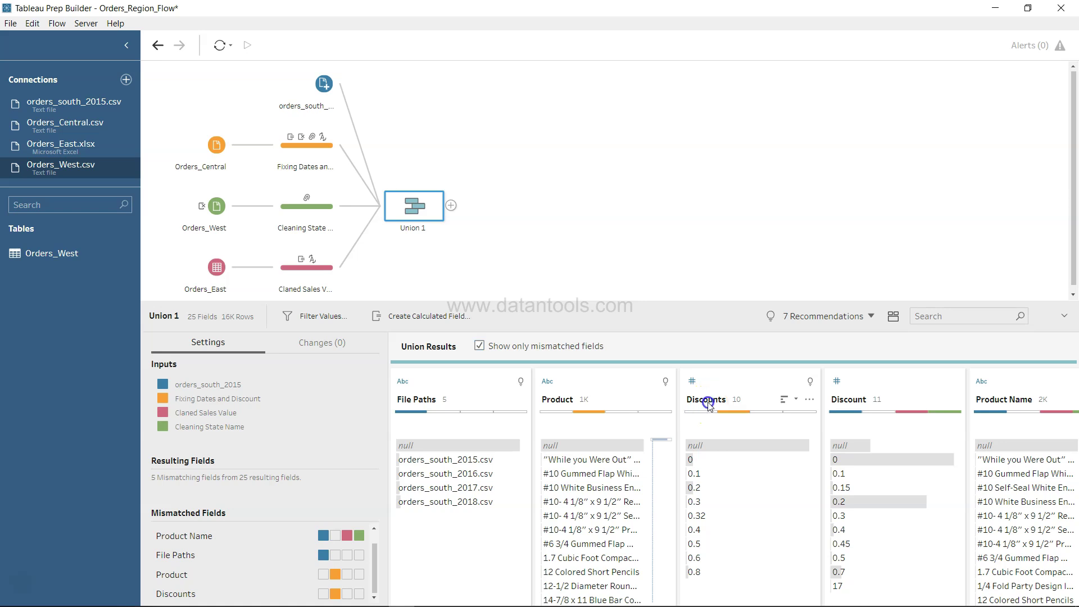
Step: Merge the mismatched field Discounts into Discount, and Product into Product Name
left_click_drag(708, 404, 834, 395)
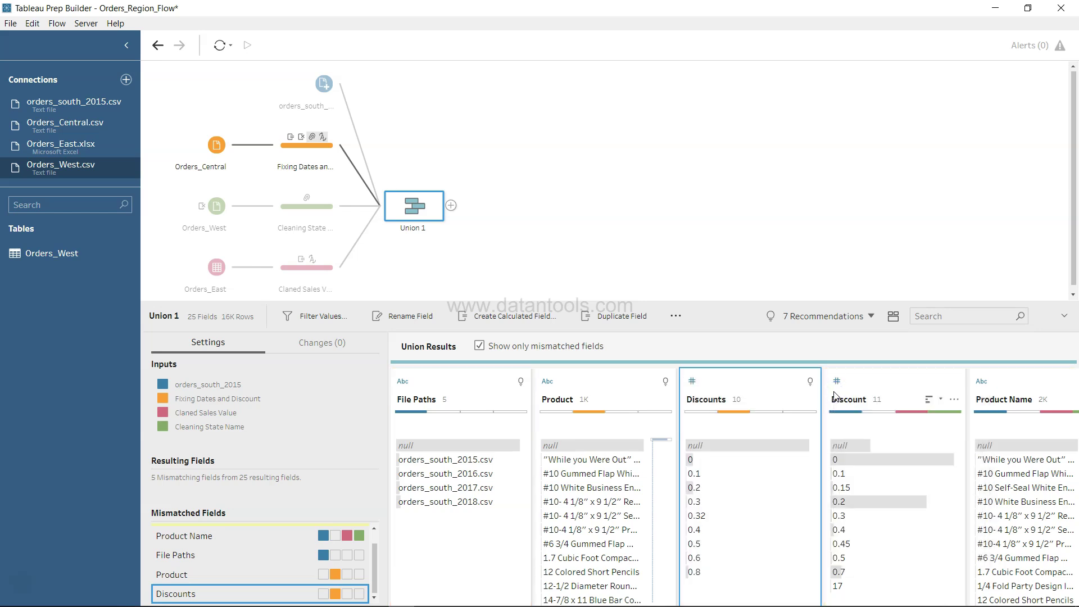
left_click_drag(731, 407, 876, 385)
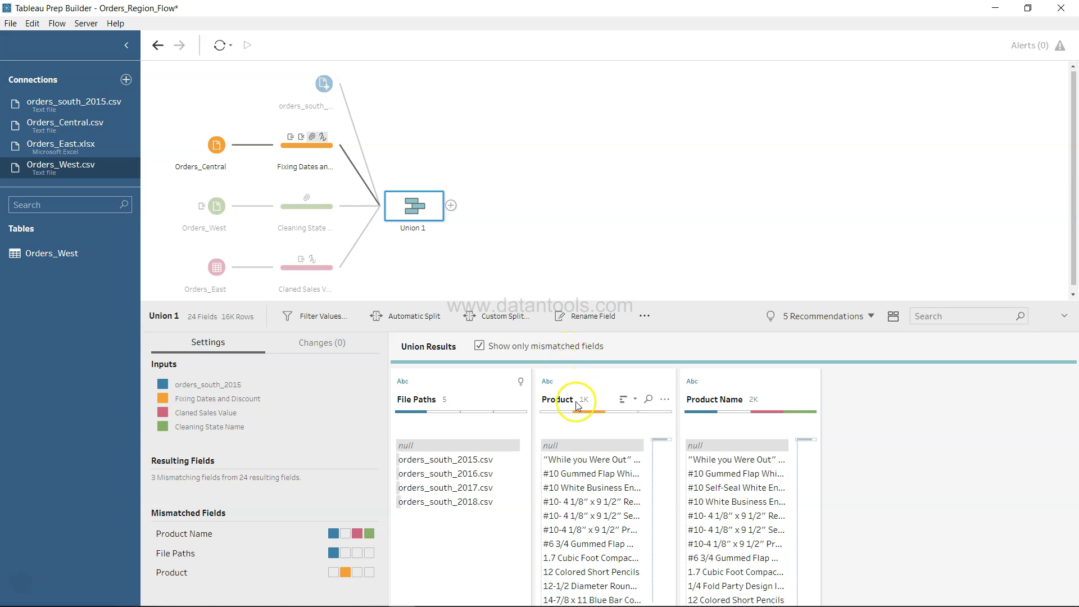
left_click_drag(634, 388, 715, 391)
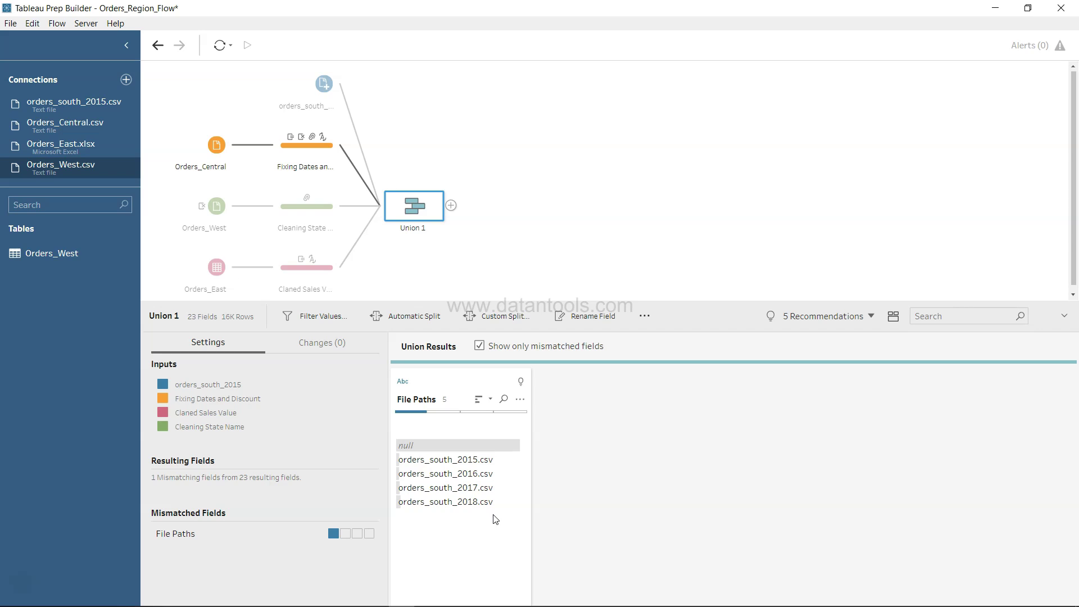
Step: Show all fields in the union results again and look through the combined fields
left_click(569, 483)
left_click(479, 346)
left_click(515, 533)
scroll(515, 533, "right", 5)
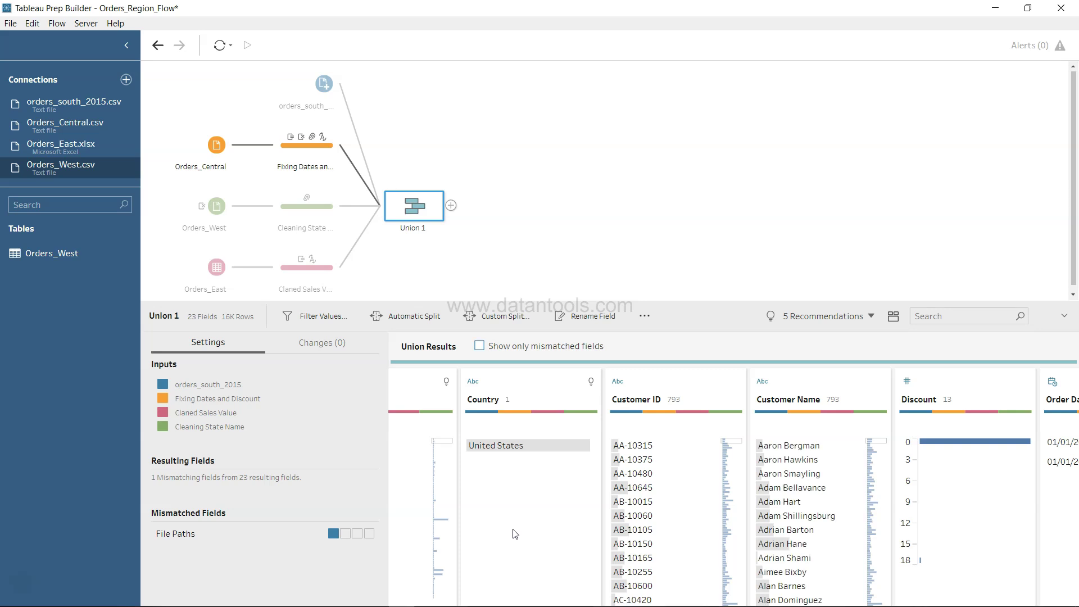
Step: Rename the union step as All Regions
double_click(413, 228)
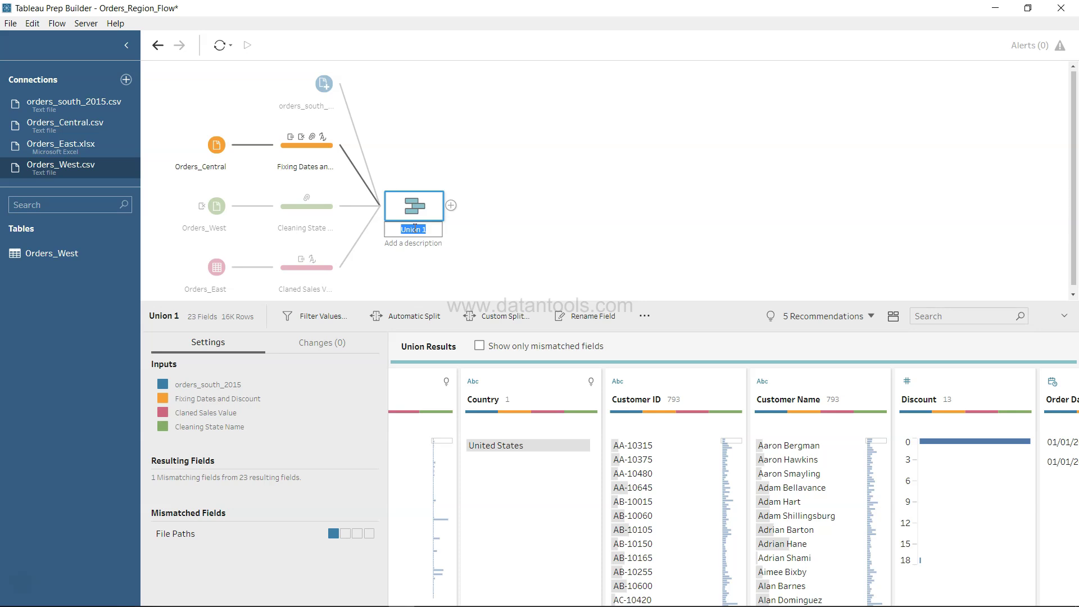
type("A")
type("ders")
key("BackSpace")
key("BackSpace")
key("BackSpace")
key("BackSpace")
key("BackSpace")
key("BackSpace")
key("BackSpace")
type("regions")
left_click(414, 229)
key("BackSpace")
type("R")
key("Return")
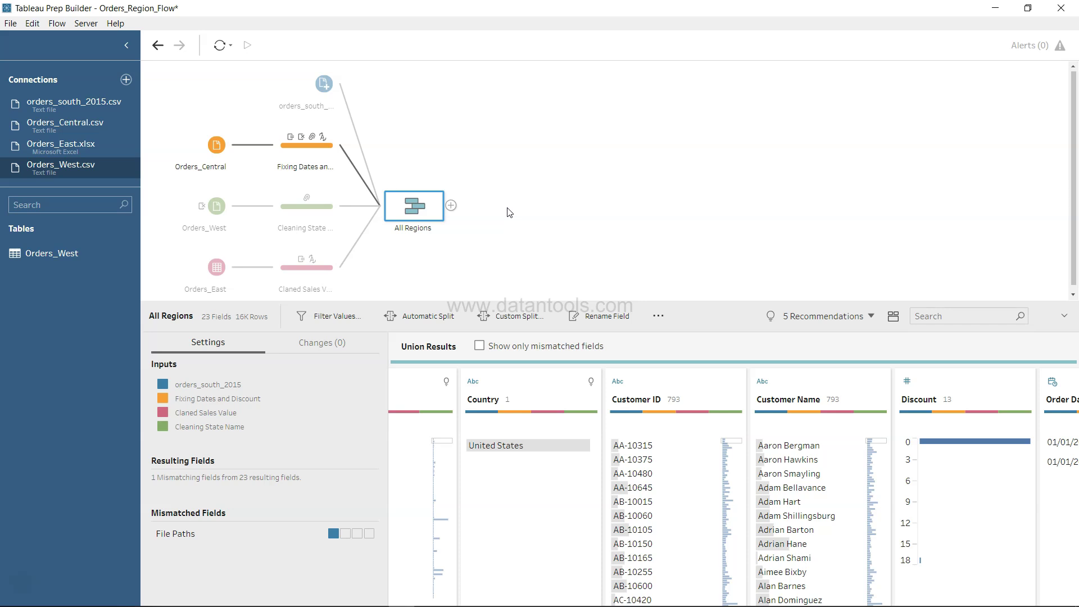
Step: Connect to the Excel file return reasons_new in the Orders folder under Desktop, YT, Files used in tutorial
left_click(219, 491)
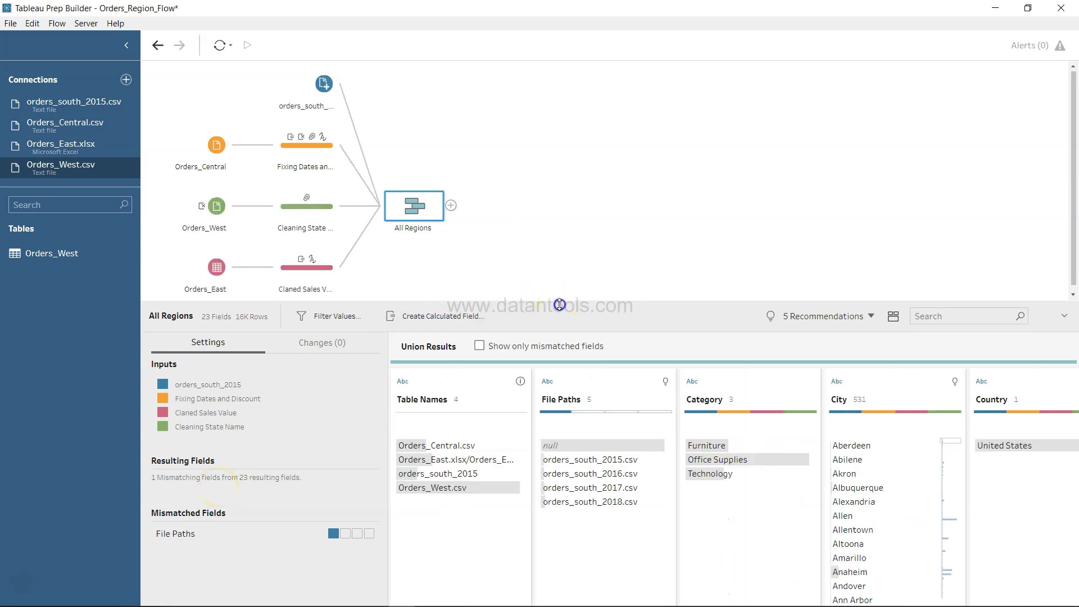
left_click_drag(560, 304, 571, 360)
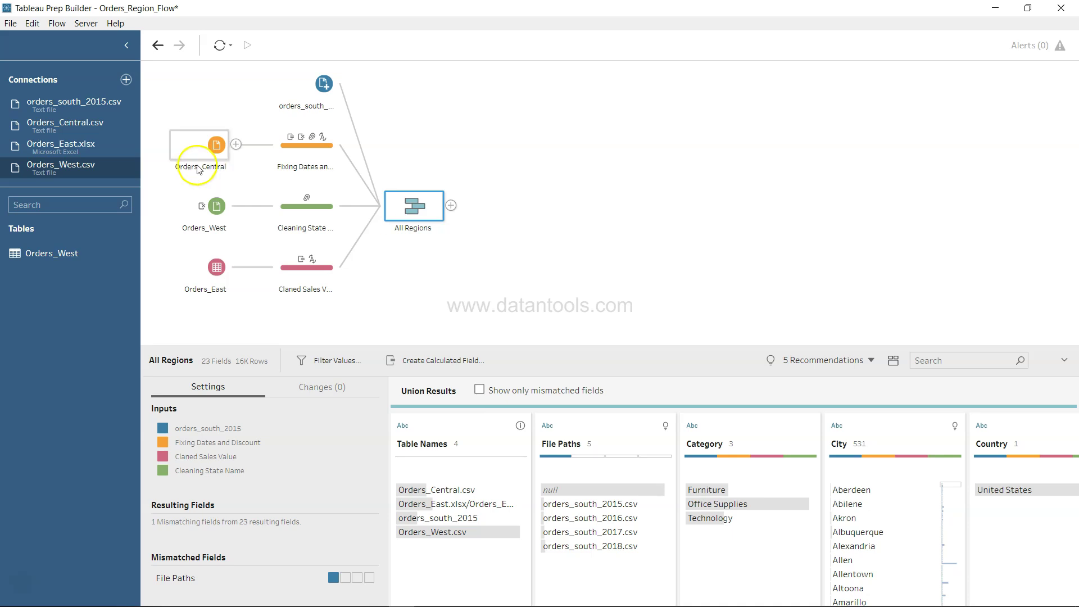
left_click(127, 80)
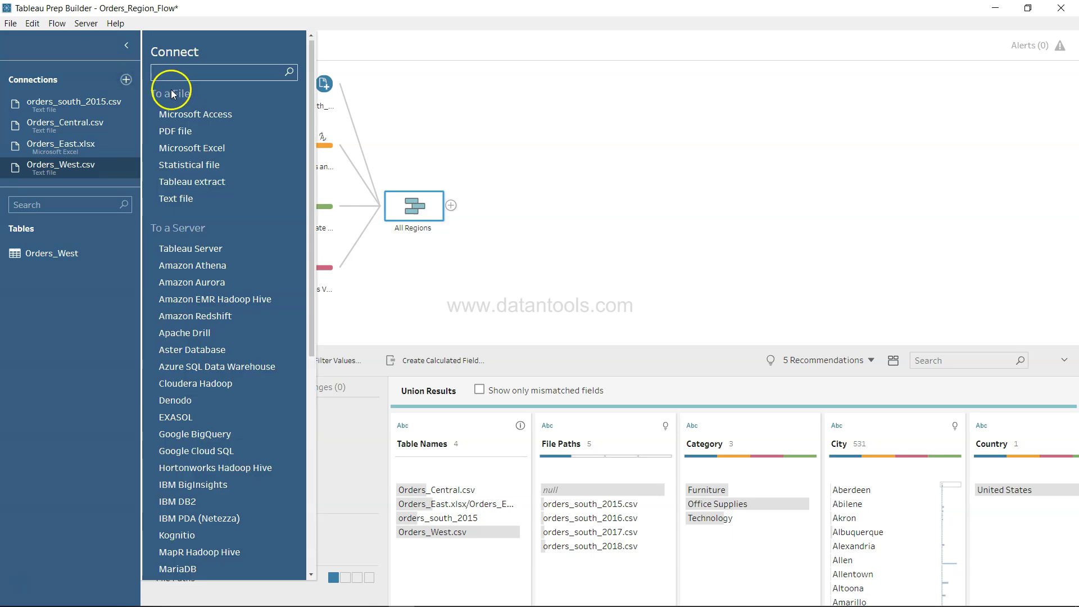
left_click(212, 154)
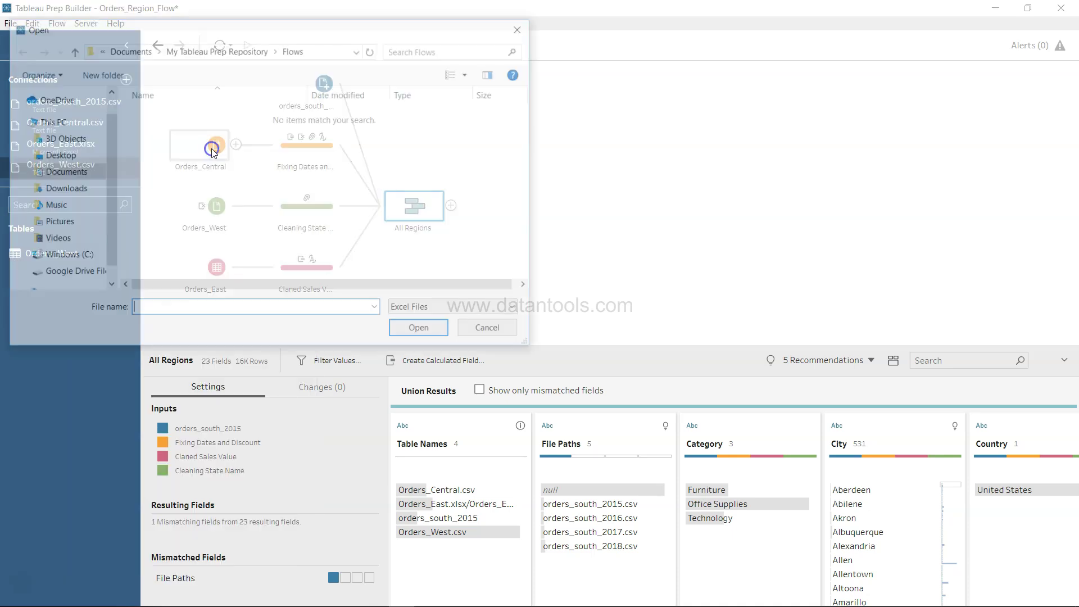
left_click(85, 158)
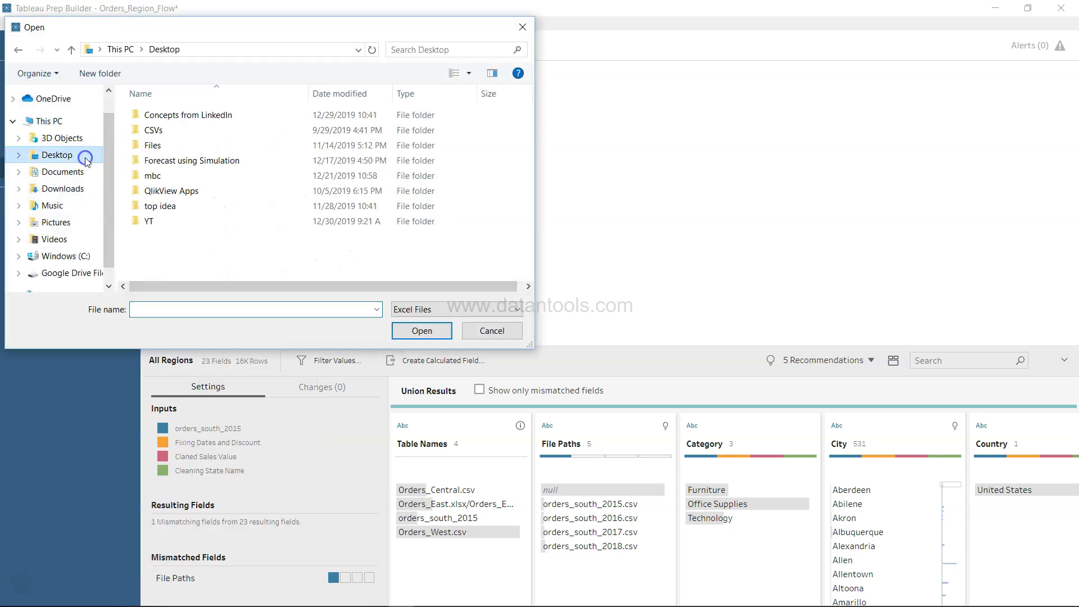
double_click(148, 223)
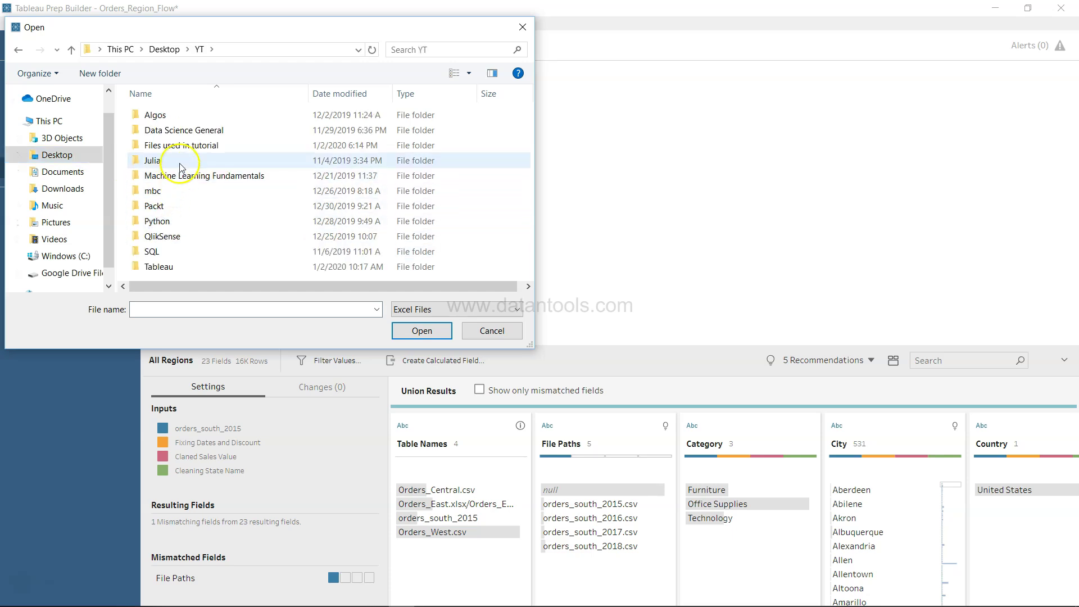
double_click(165, 145)
right_click(189, 150)
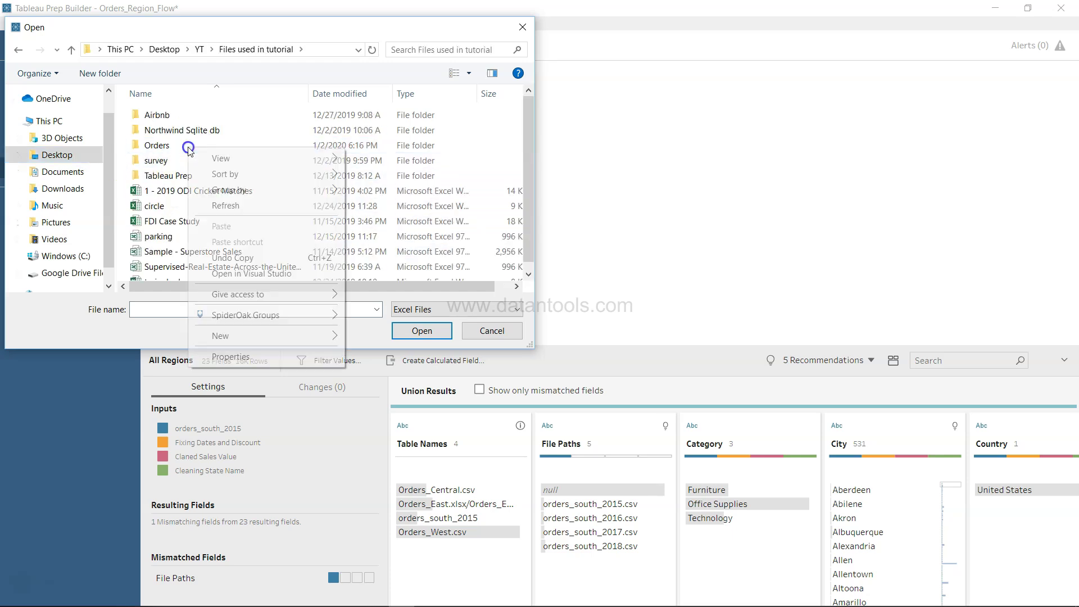
left_click(171, 146)
double_click(169, 146)
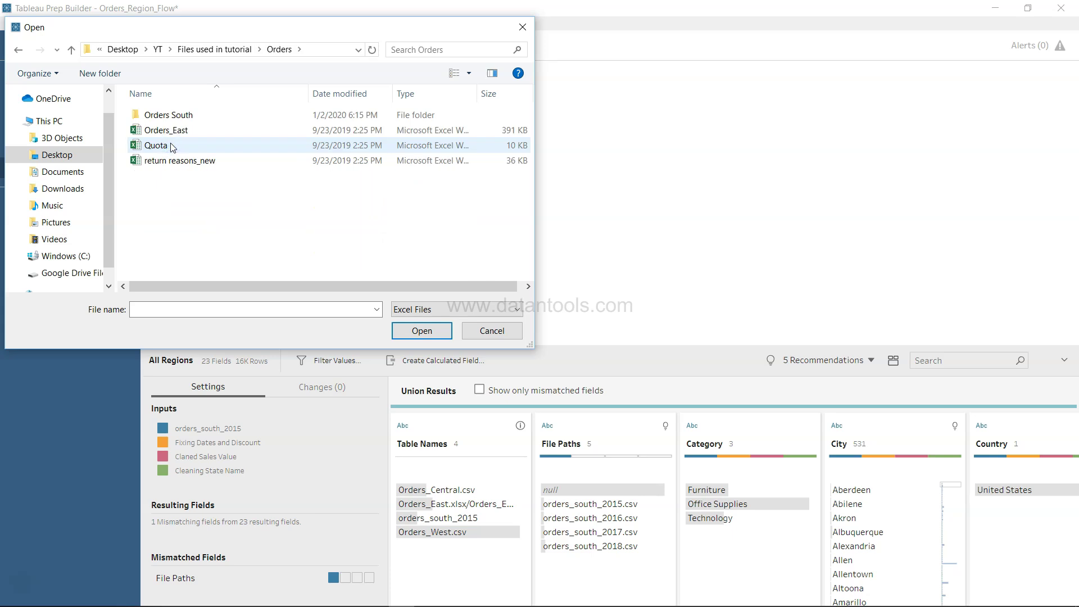
left_click(197, 163)
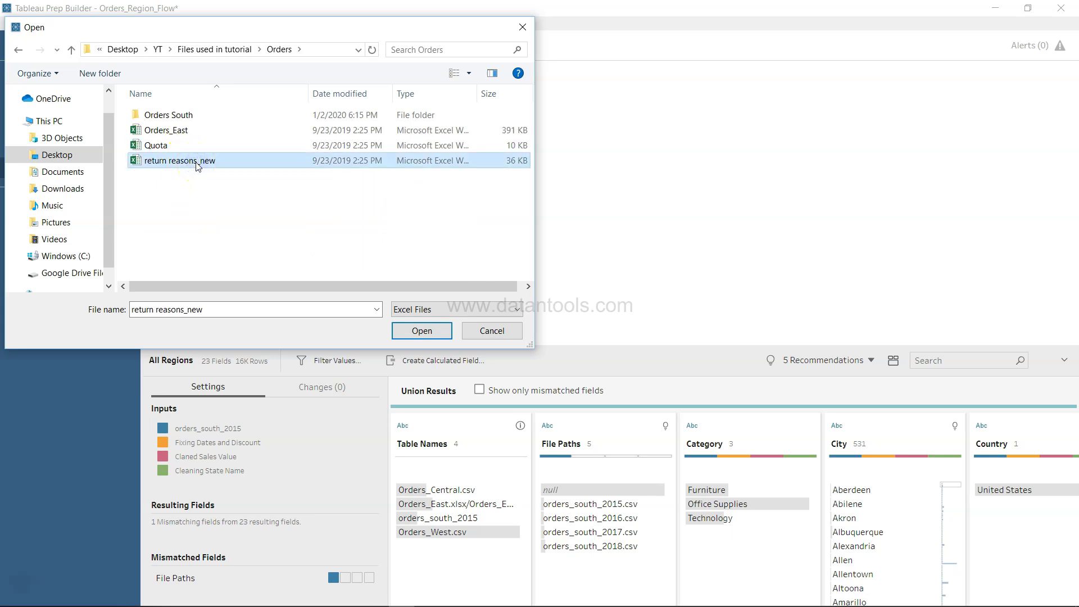
left_click(422, 330)
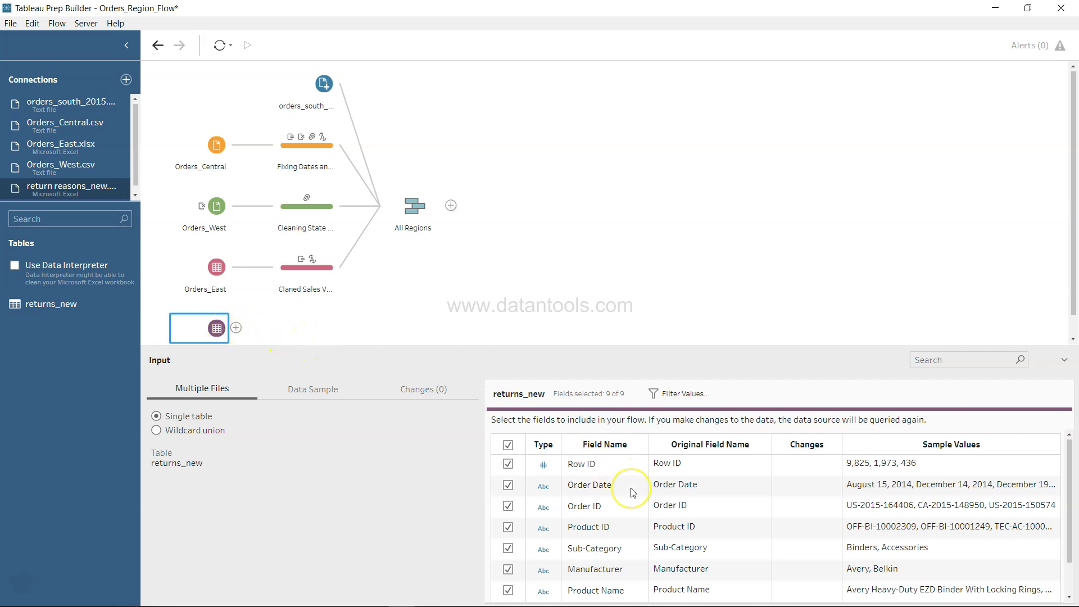
Step: Exclude the fields Product Name, Manufacturer, Sub-Category, Order Date and Row ID from the returns_new input
scroll(632, 493, "down", 1)
scroll(633, 493, "up", 1)
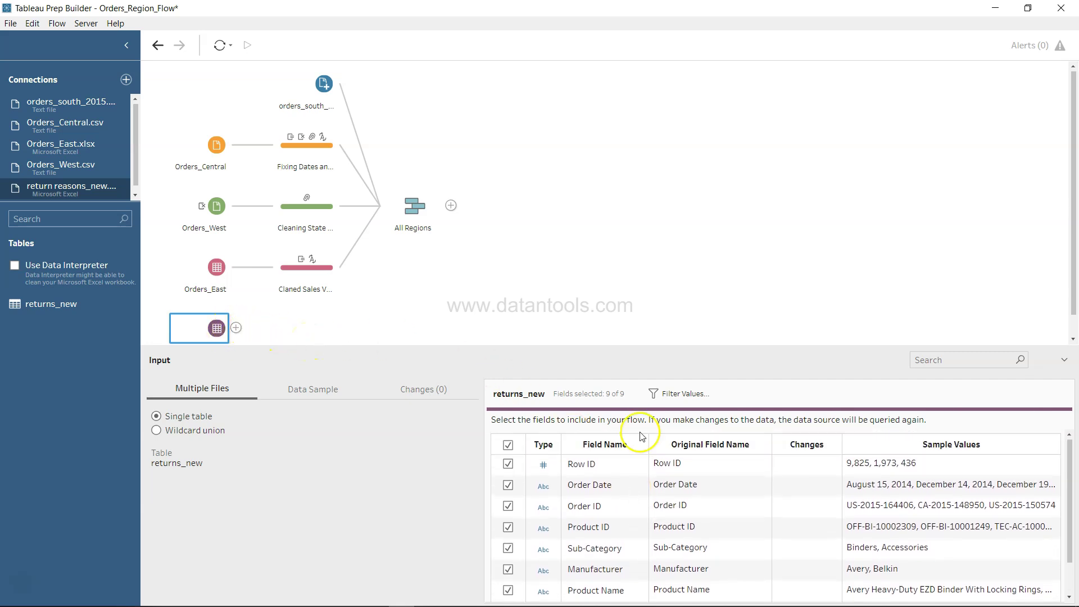
left_click_drag(668, 345, 667, 177)
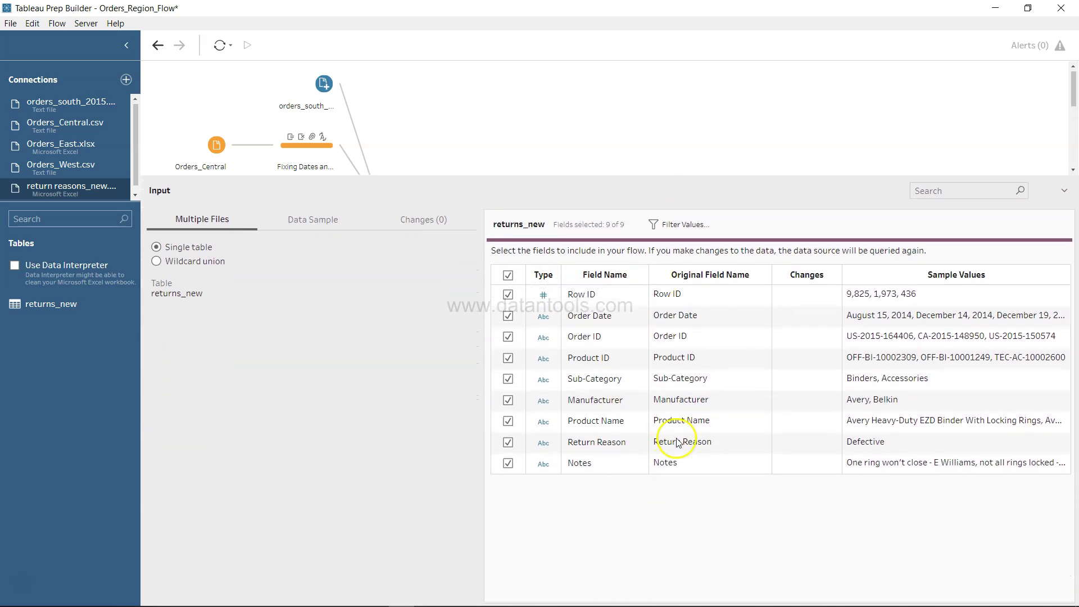
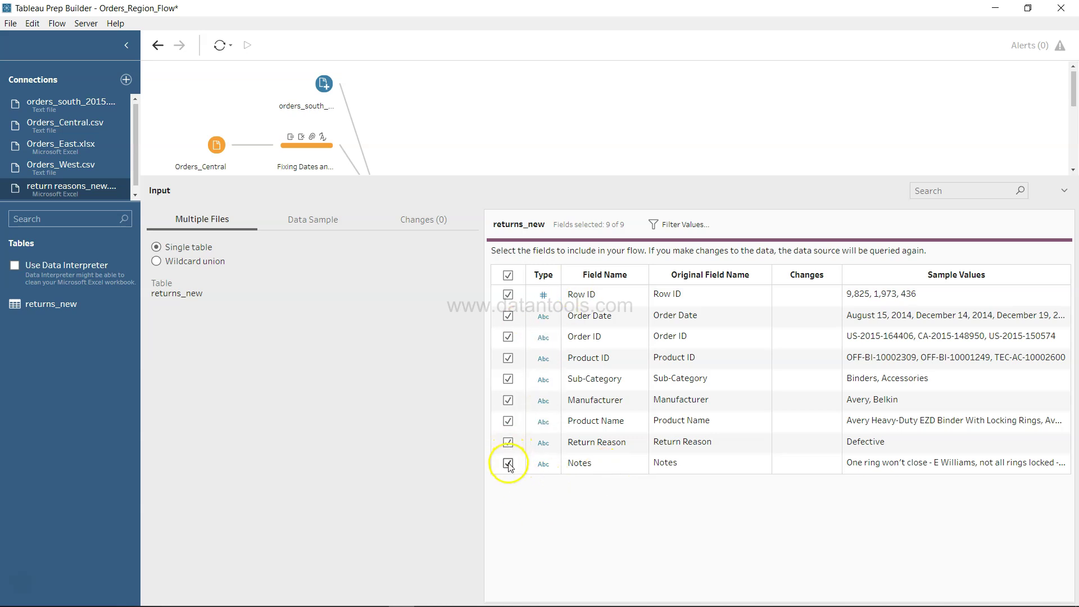
left_click(508, 421)
left_click(508, 400)
left_click(508, 382)
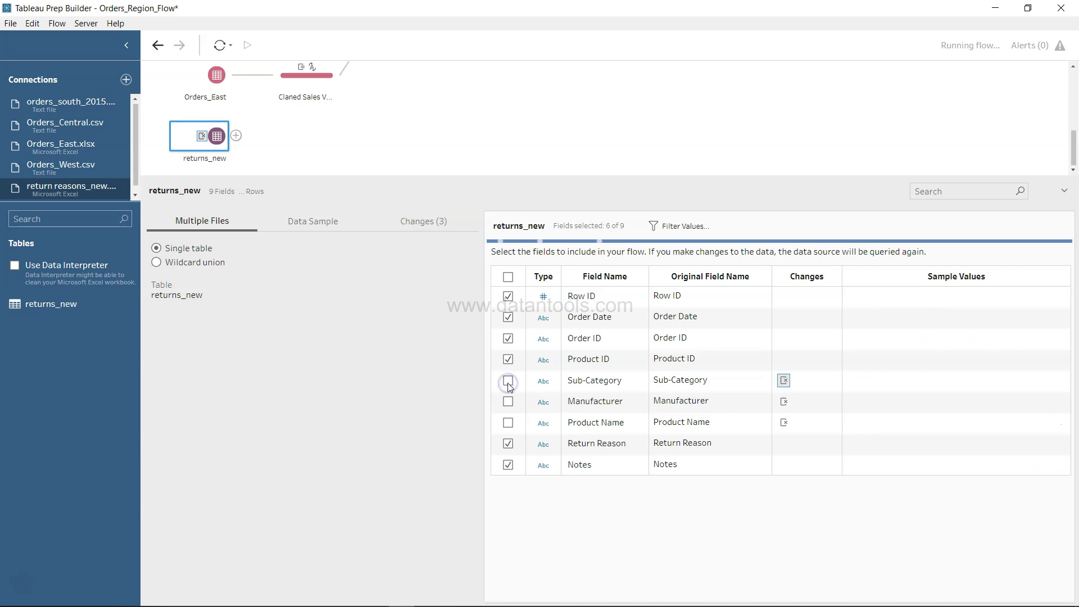
left_click(508, 318)
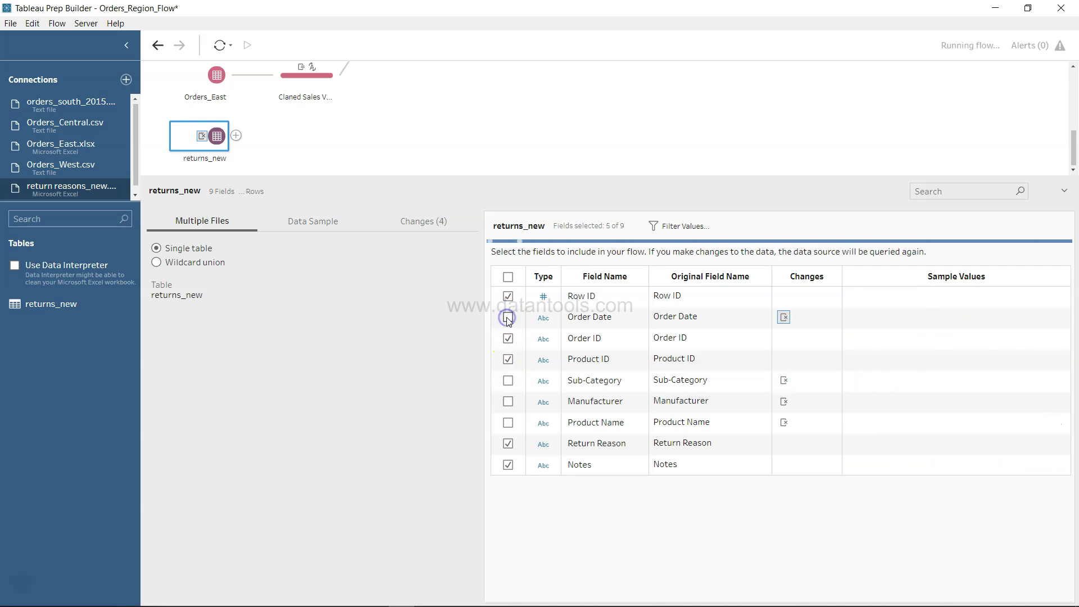
left_click(508, 296)
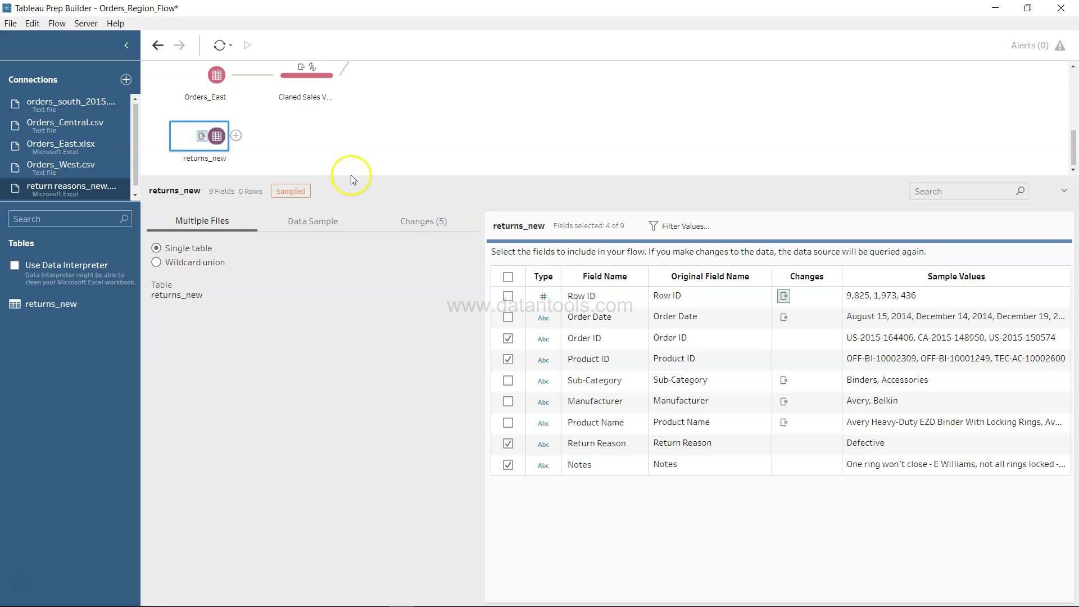
Step: Add a cleaning step after the returns_new input
left_click_drag(352, 174, 397, 365)
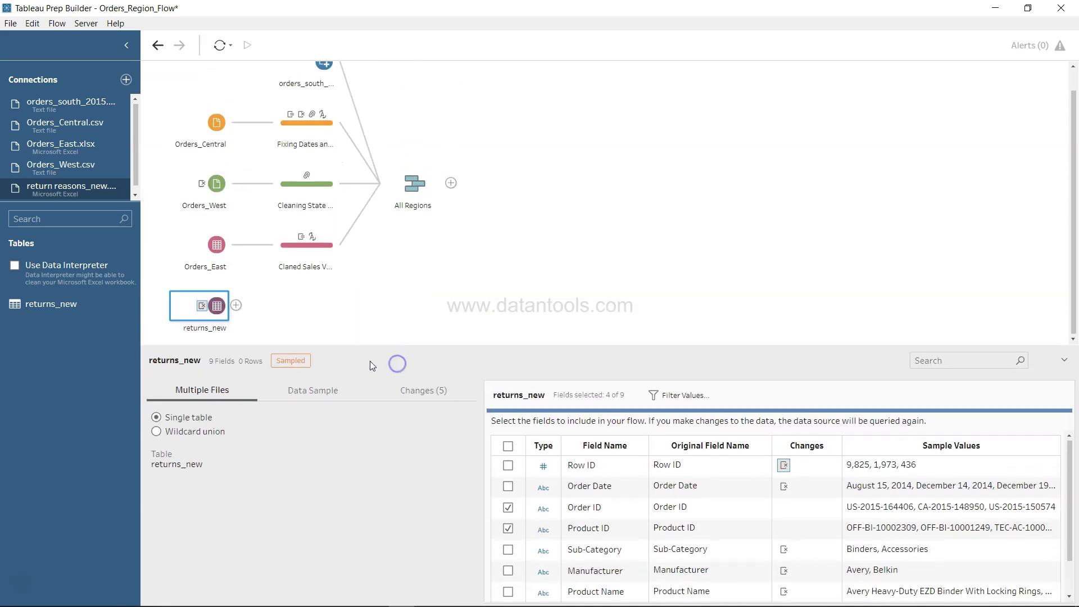
left_click(236, 306)
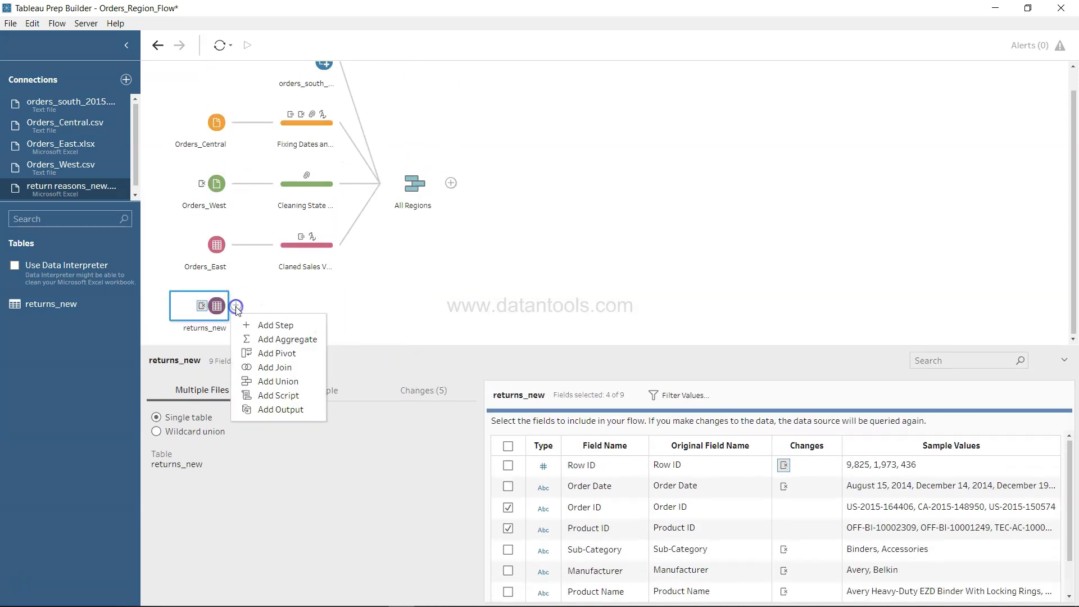
left_click(266, 328)
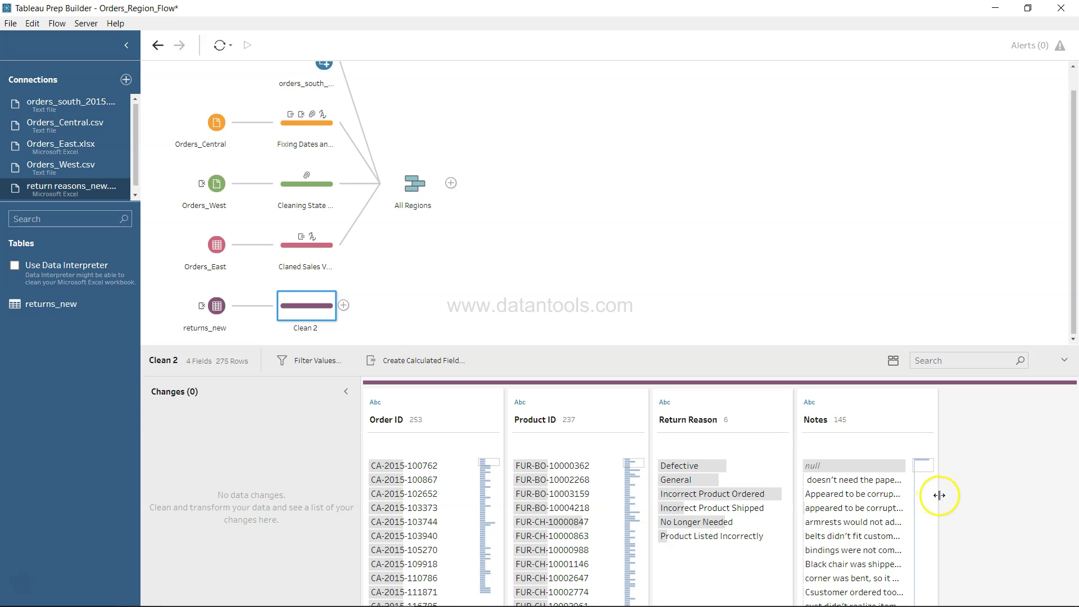
Step: Widen the Notes field to review its values and trim the spaces from them
left_click_drag(951, 494, 1074, 503)
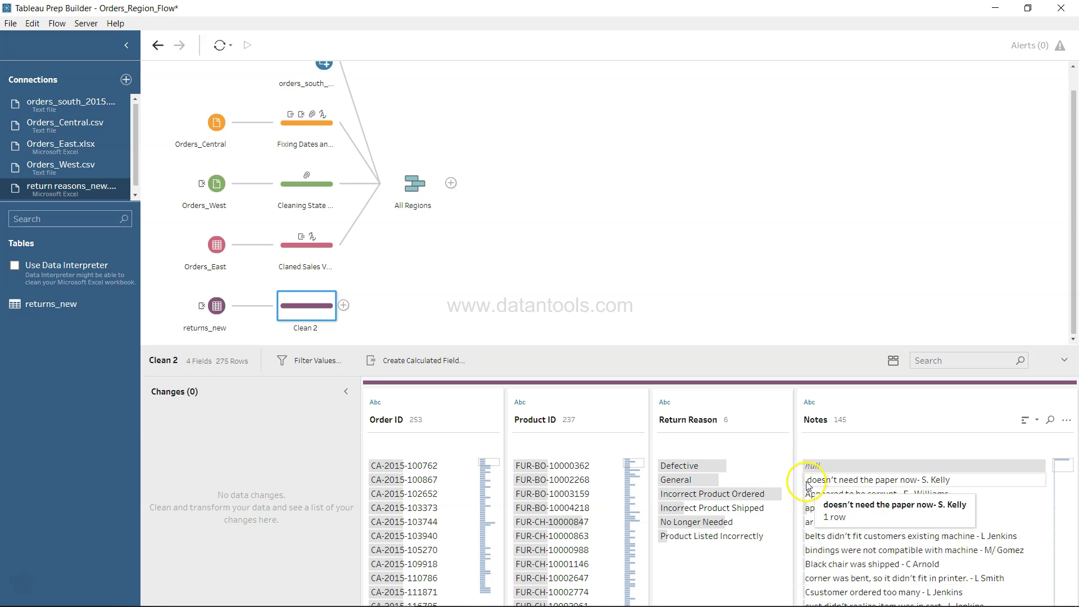
scroll(825, 540, "down", 3)
scroll(825, 541, "down", 2)
scroll(824, 541, "up", 5)
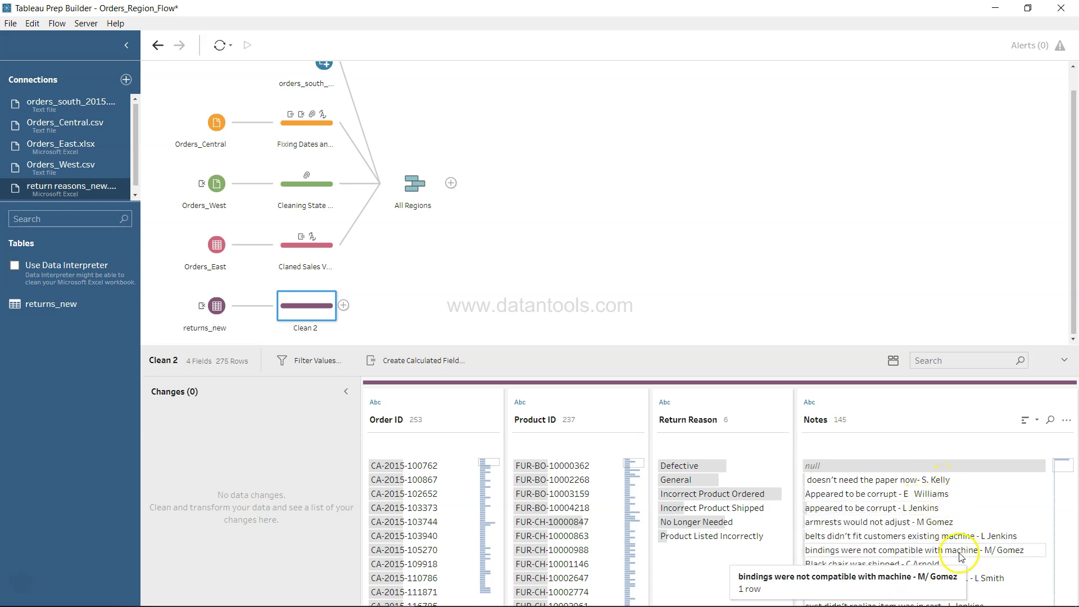
scroll(962, 557, "down", 3)
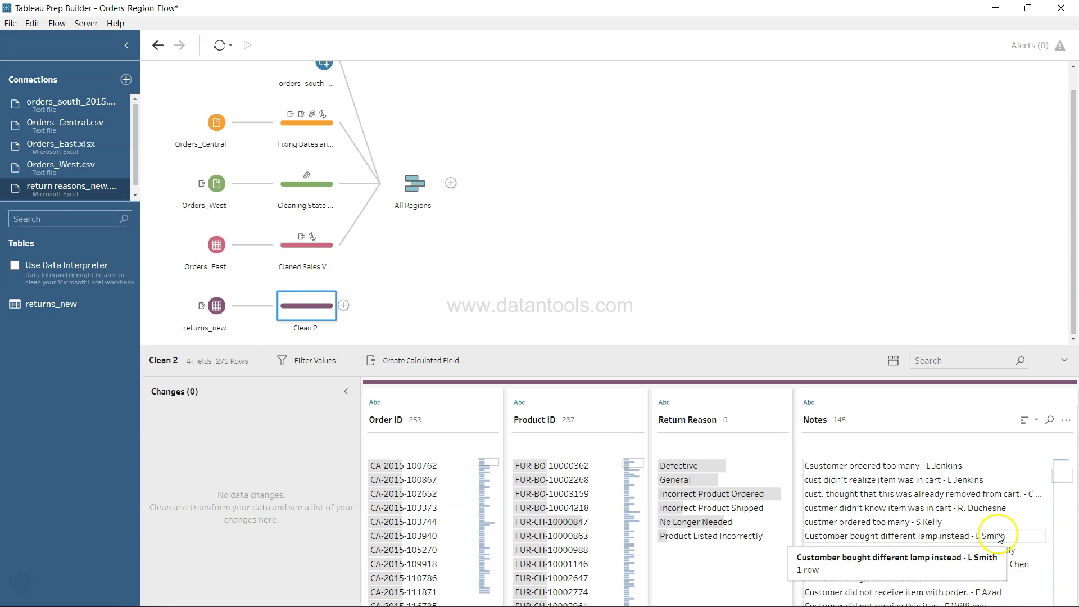
left_click(1064, 421)
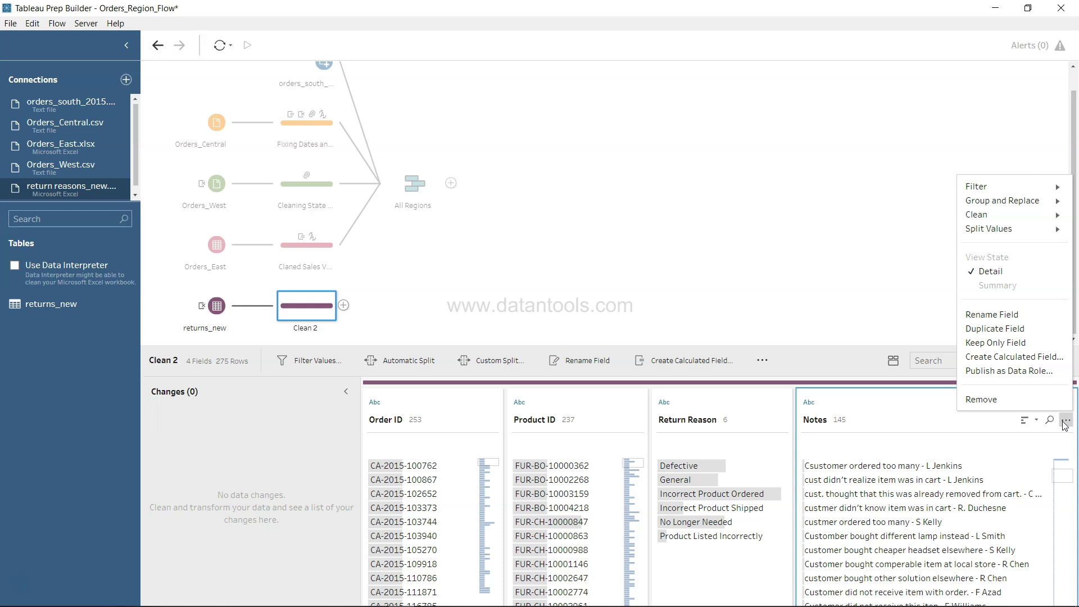
mouse_move(1012, 217)
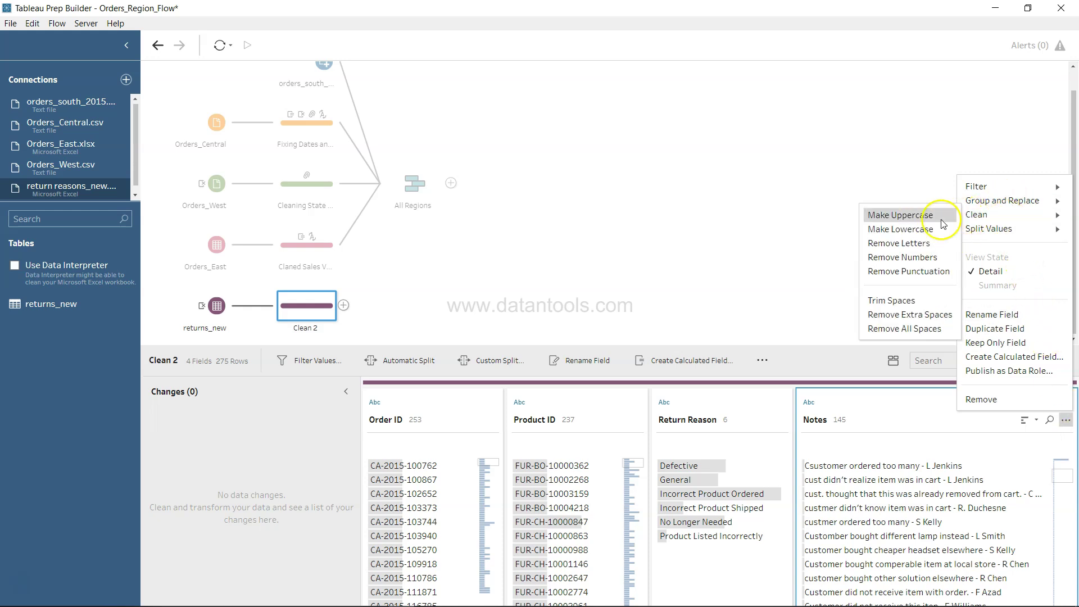
left_click(930, 301)
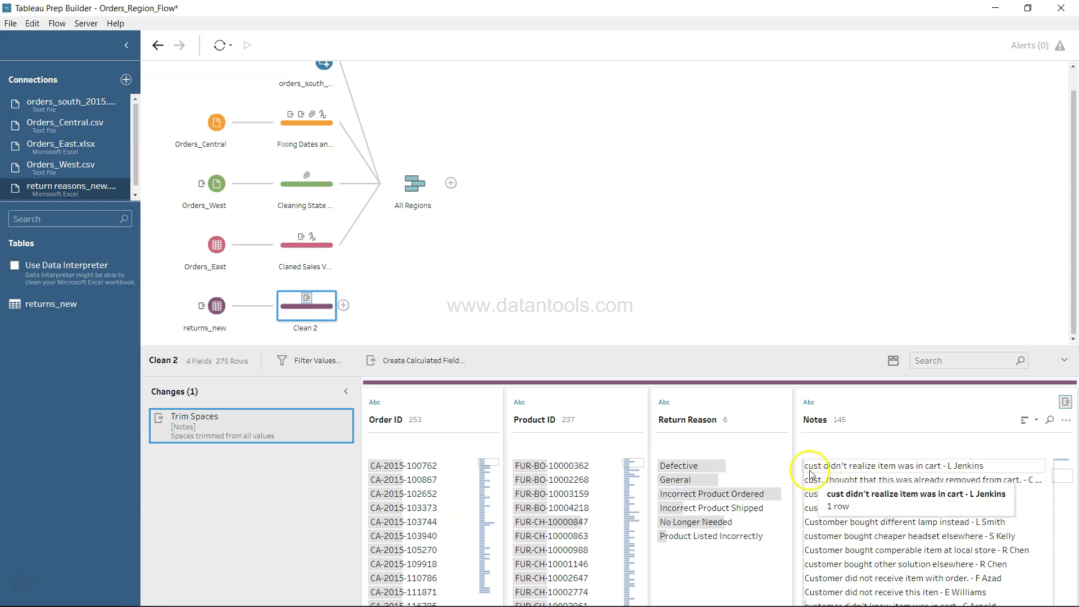
Step: Review the trimmed Notes values and apply an automatic split to the field
scroll(822, 514, "down", 6)
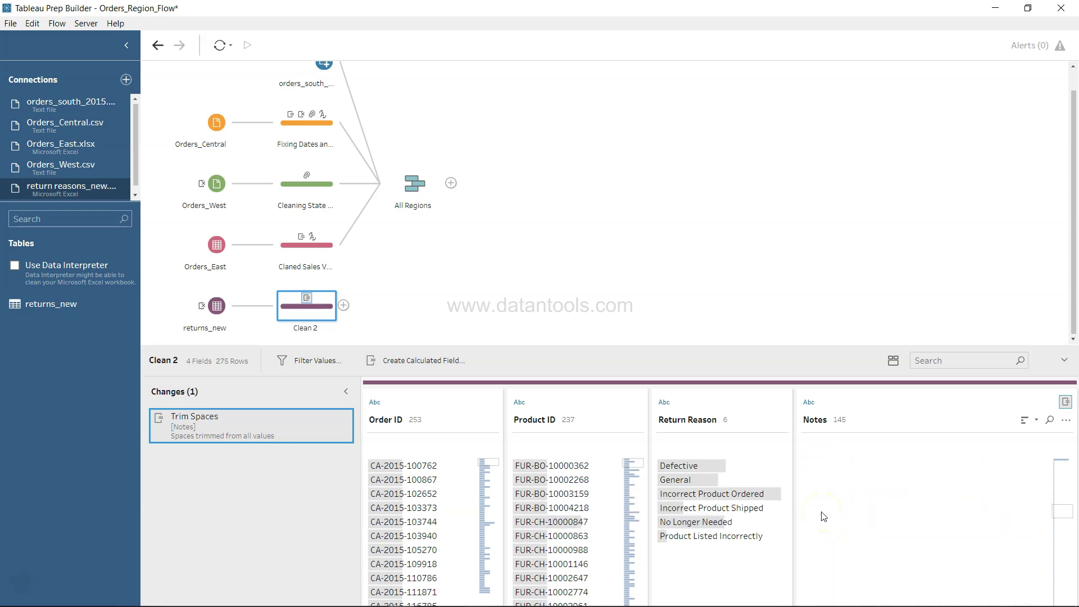
scroll(822, 516, "down", 5)
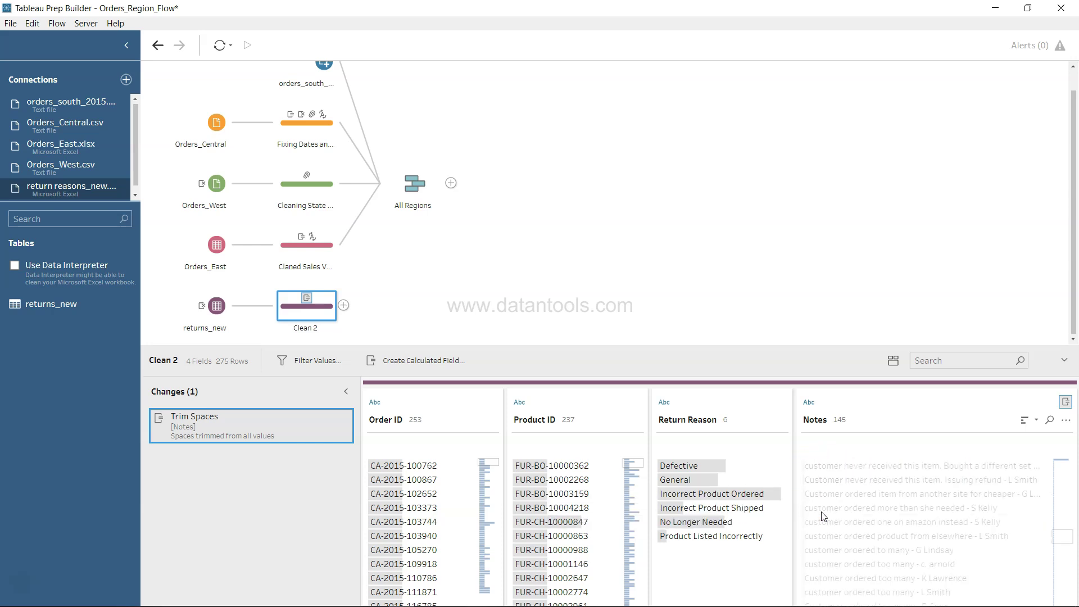
scroll(822, 516, "down", 5)
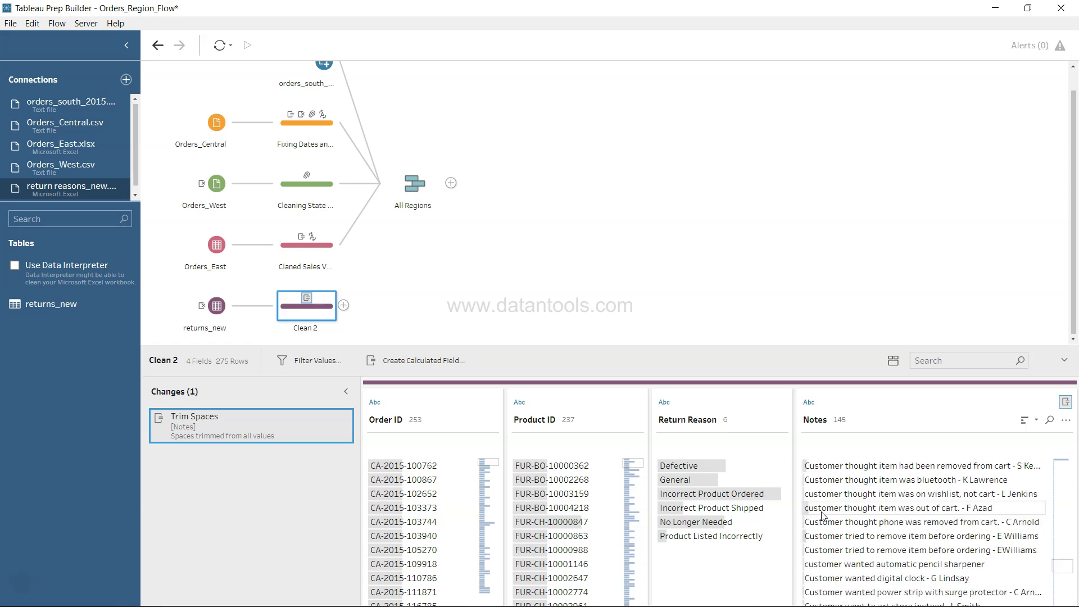
scroll(822, 515, "down", 5)
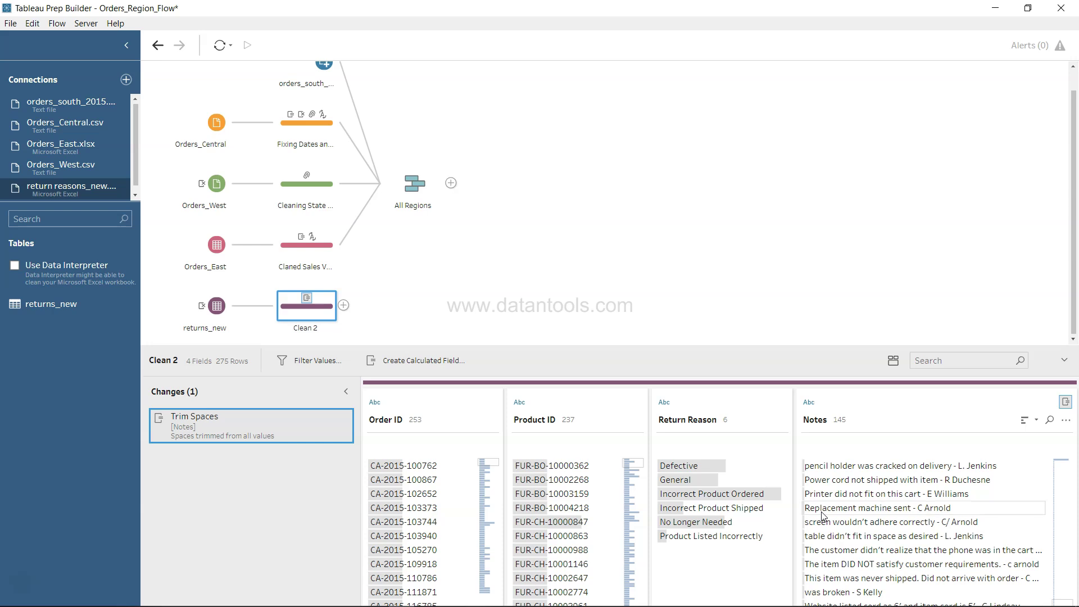
scroll(823, 516, "down", 5)
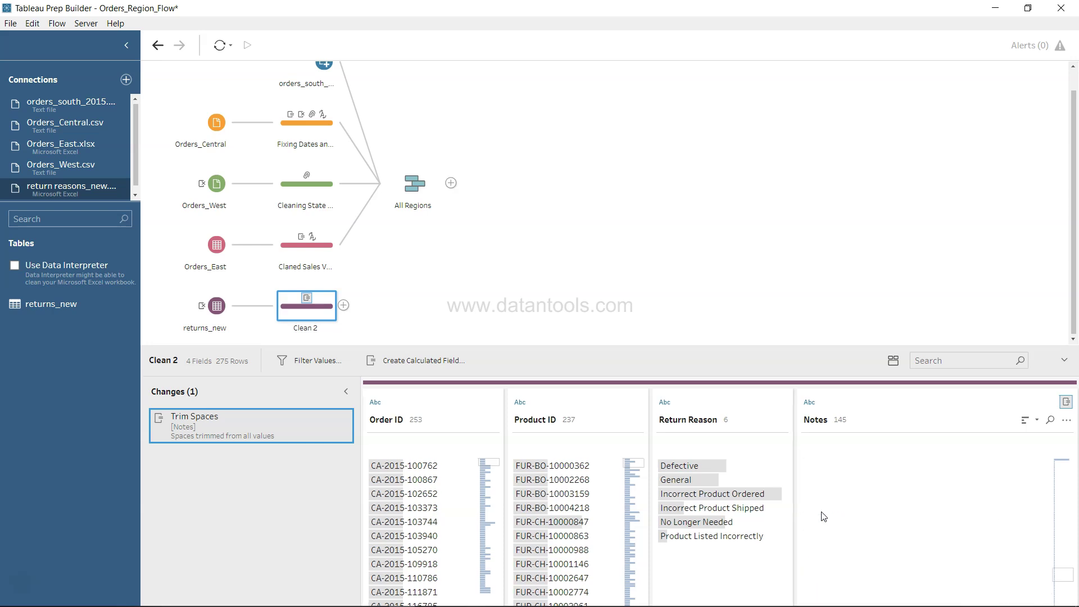
scroll(824, 516, "up", 5)
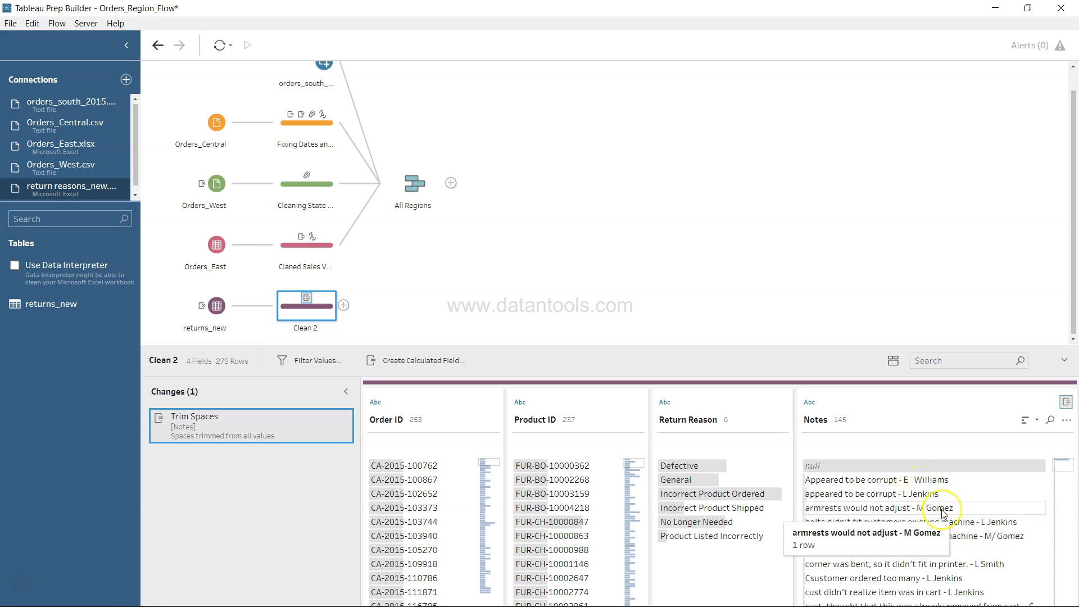
left_click(1067, 421)
mouse_move(992, 227)
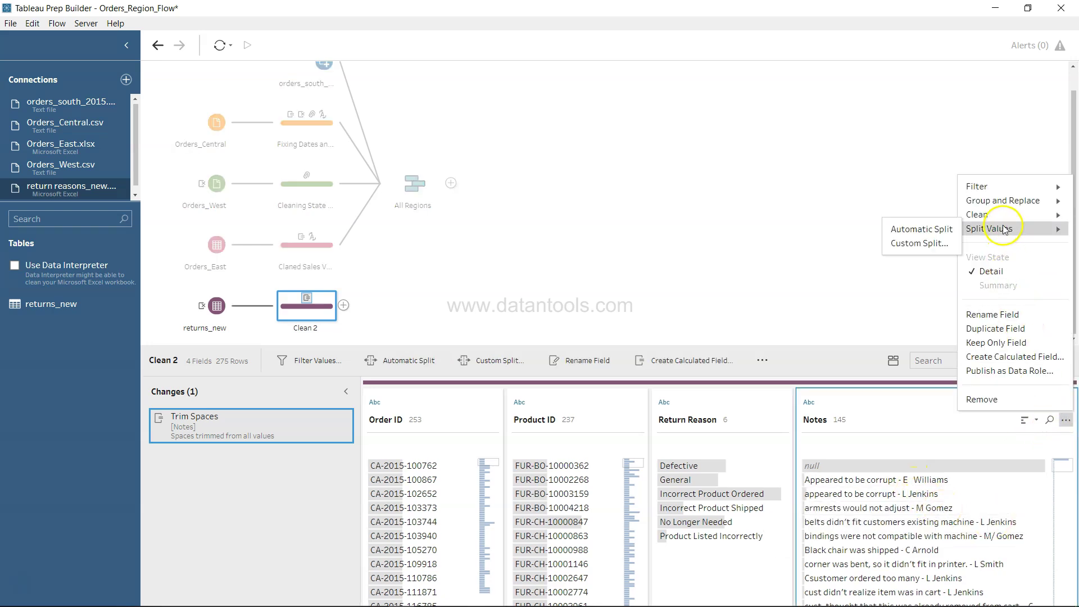
left_click(936, 230)
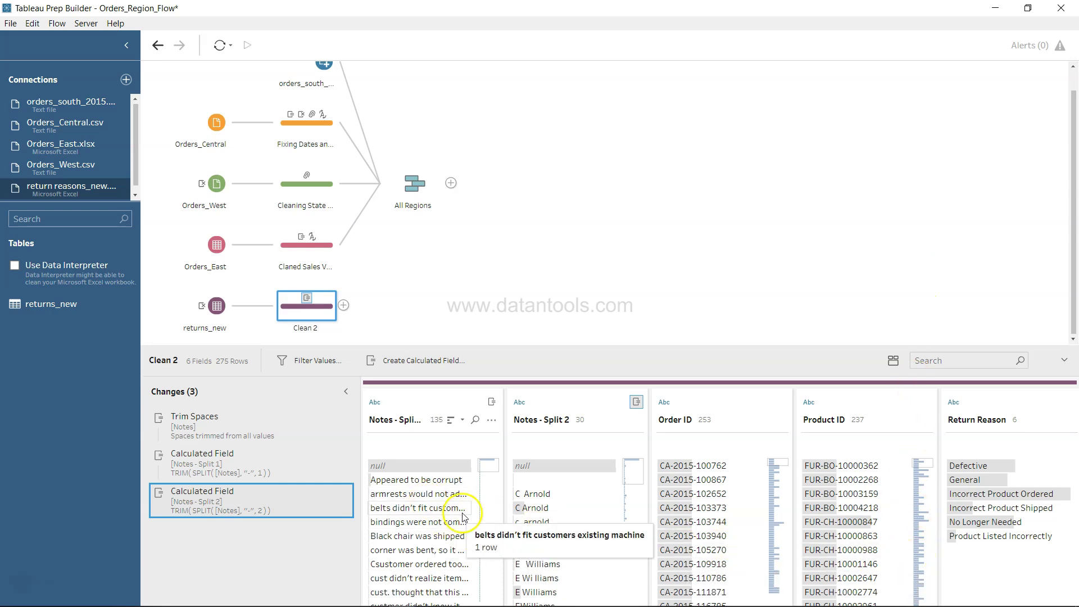
Step: Widen the Notes - Split 1 field, examine its return comments, and narrow the field again
left_click_drag(504, 512, 806, 514)
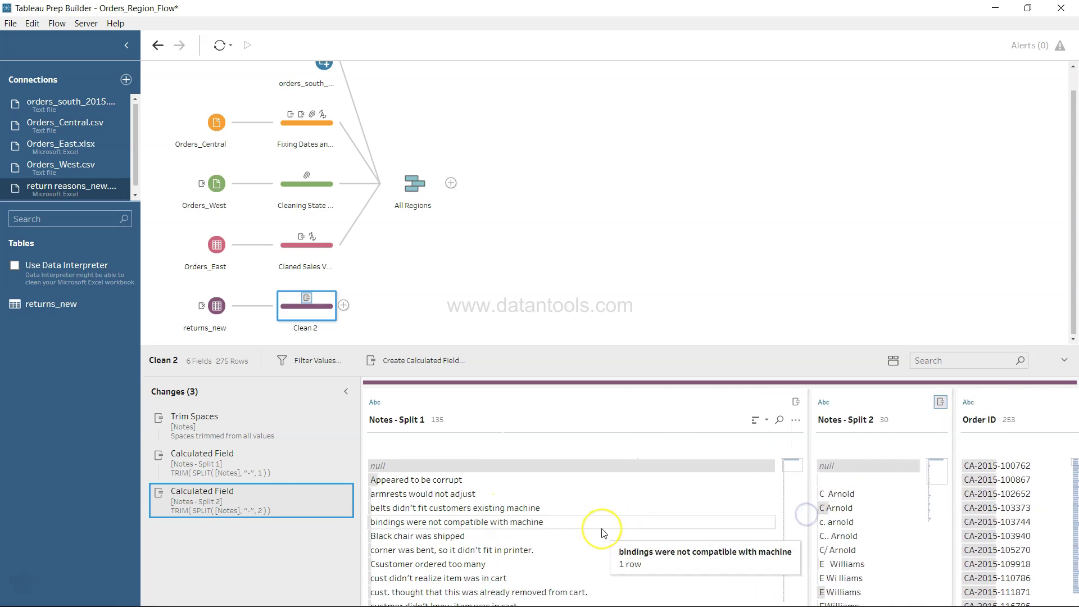
scroll(603, 532, "down", 15)
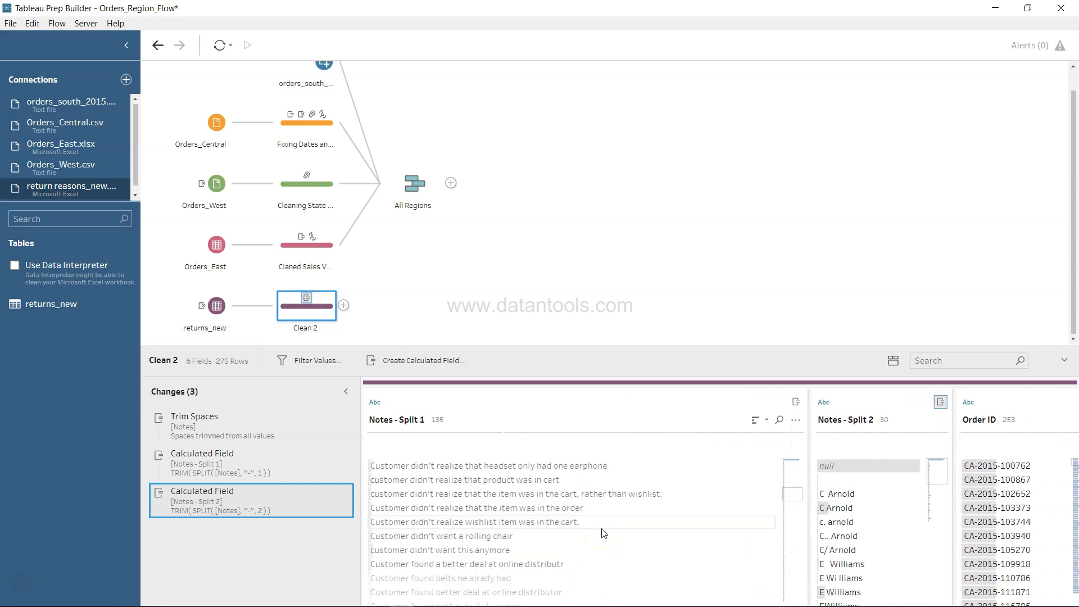
scroll(603, 533, "down", 5)
scroll(603, 533, "down", 7)
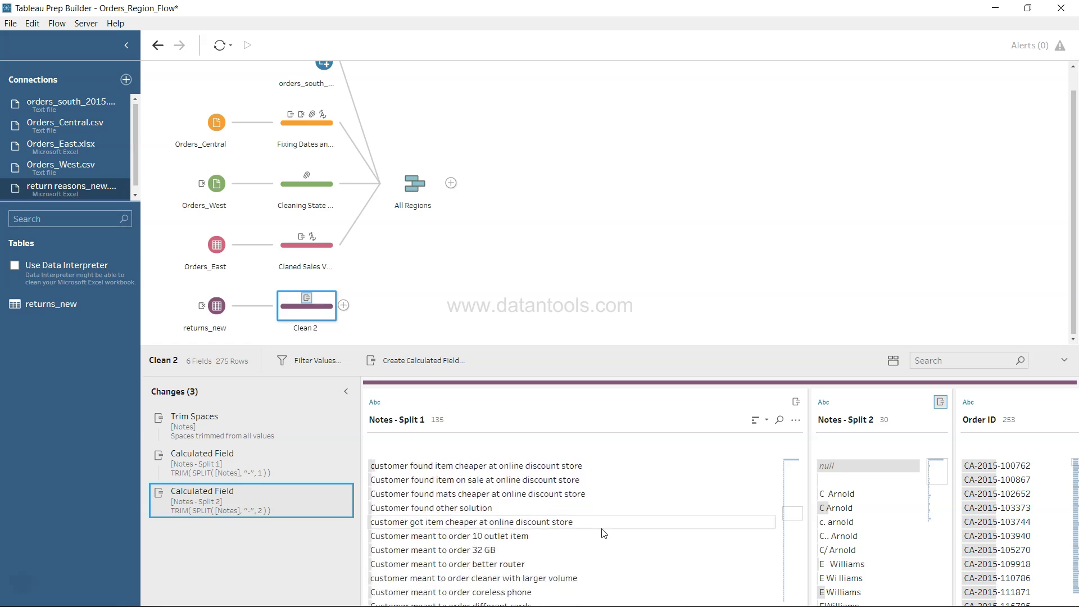
scroll(603, 533, "down", 20)
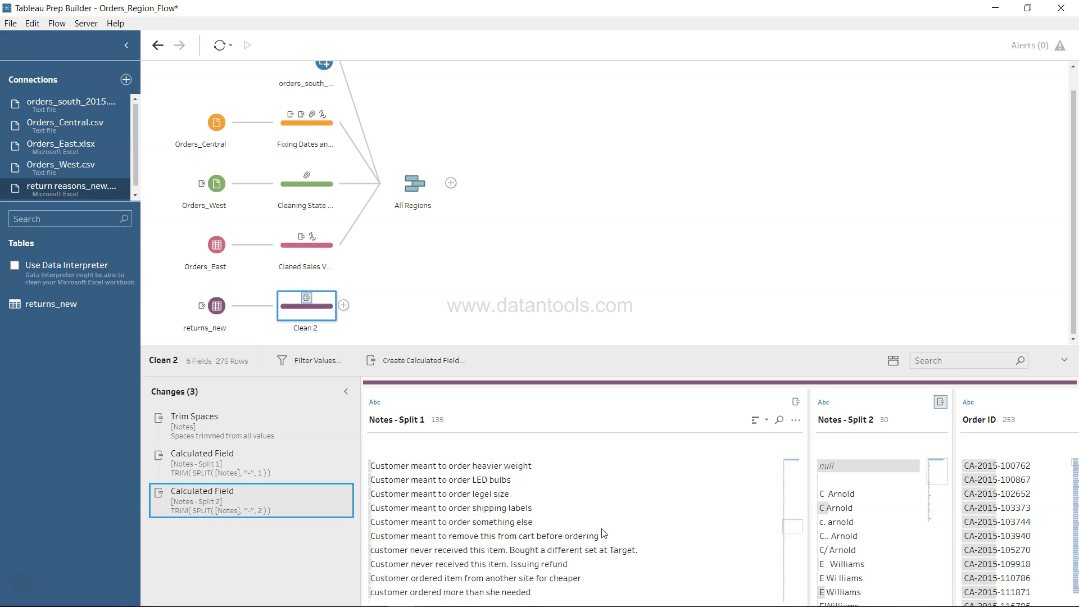
scroll(603, 533, "down", 7)
left_click_drag(791, 546, 787, 514)
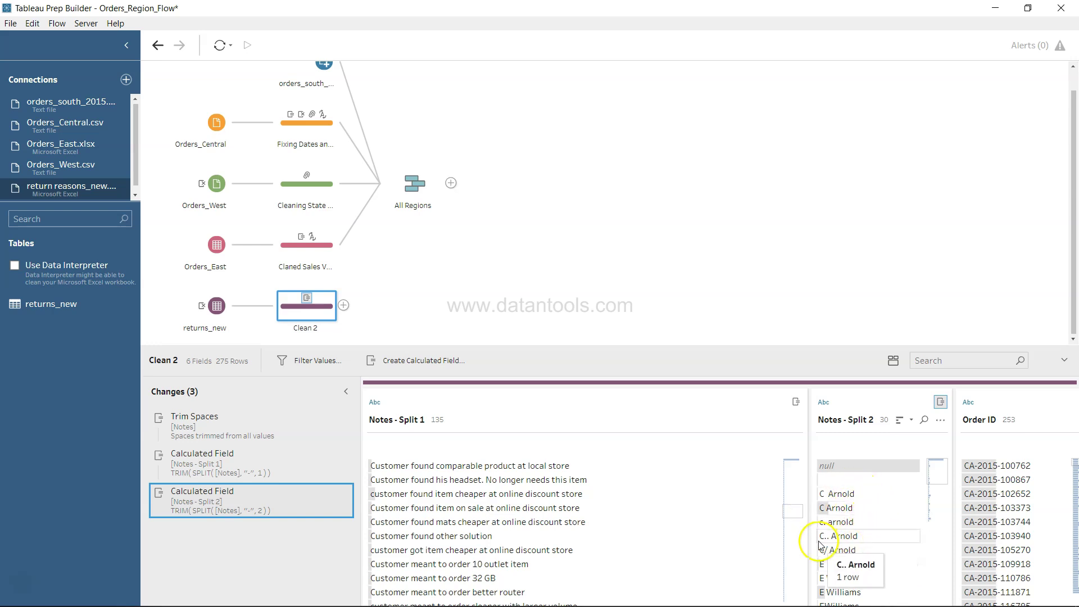
left_click_drag(808, 545, 630, 534)
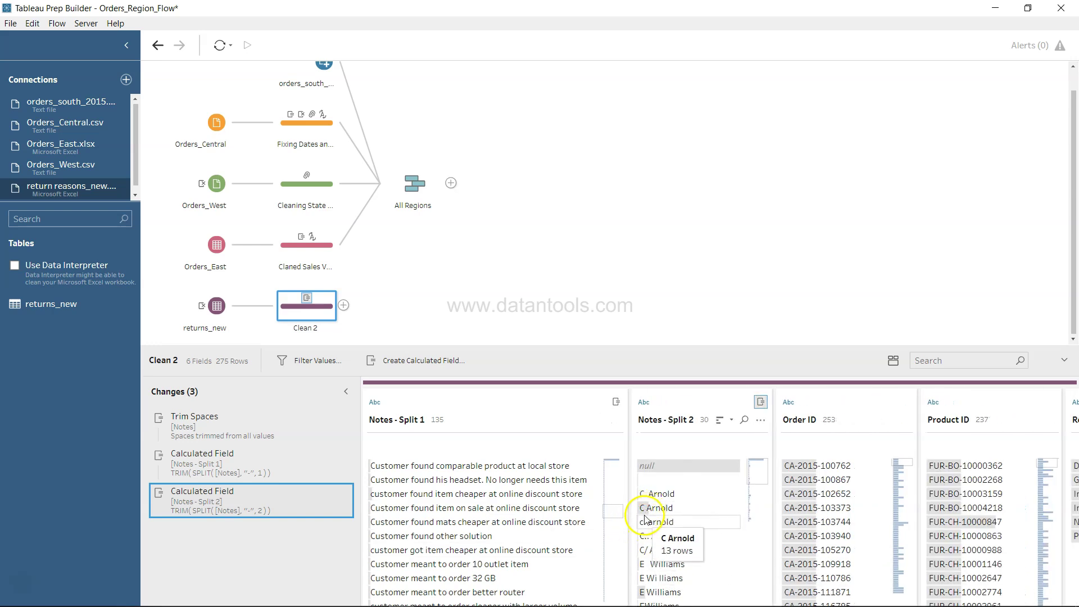
Step: Review the name variants in Notes - Split 2 and group and replace its values by common characters
scroll(652, 544, "down", 2)
scroll(652, 544, "down", 3)
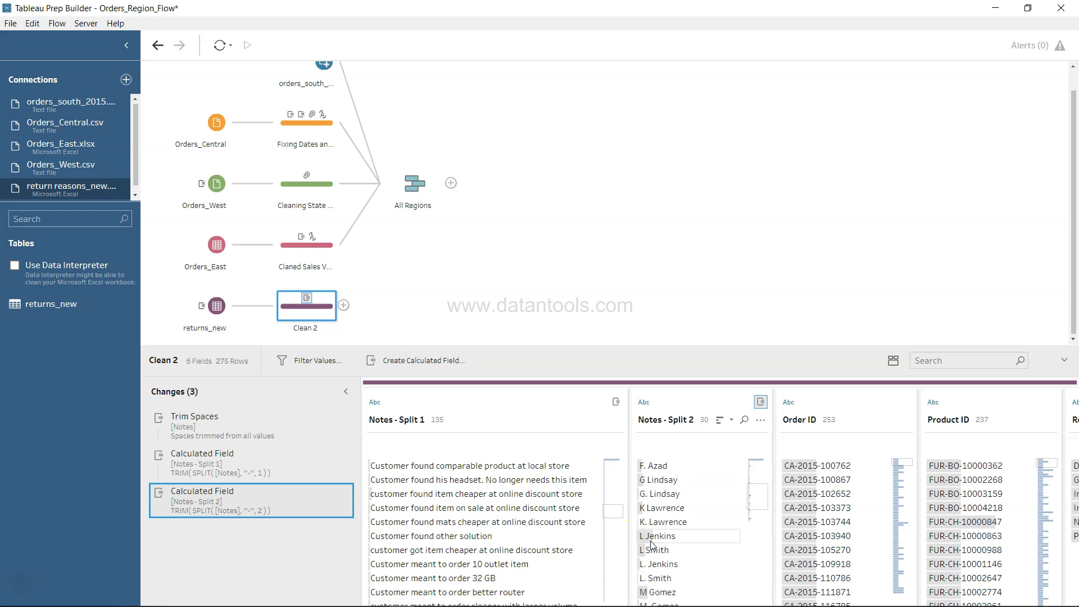
scroll(652, 544, "up", 5)
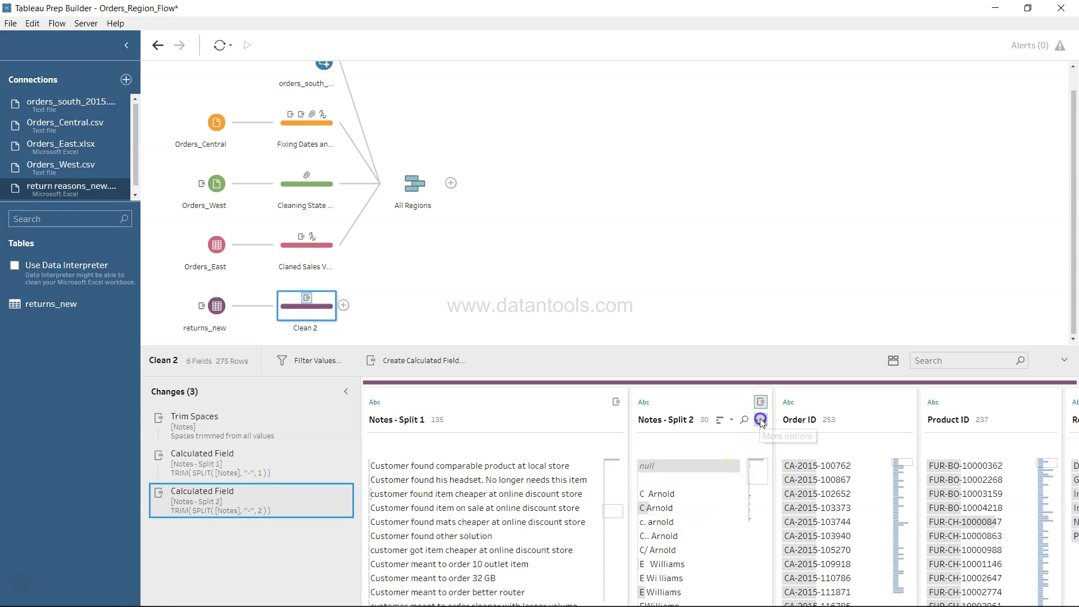
left_click(760, 420)
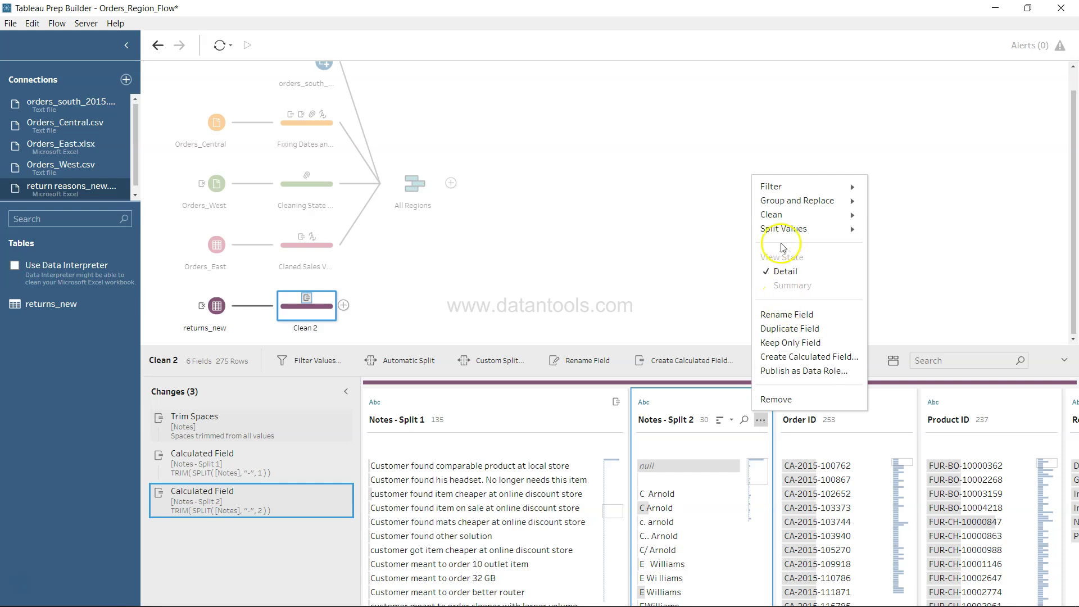
left_click(788, 202)
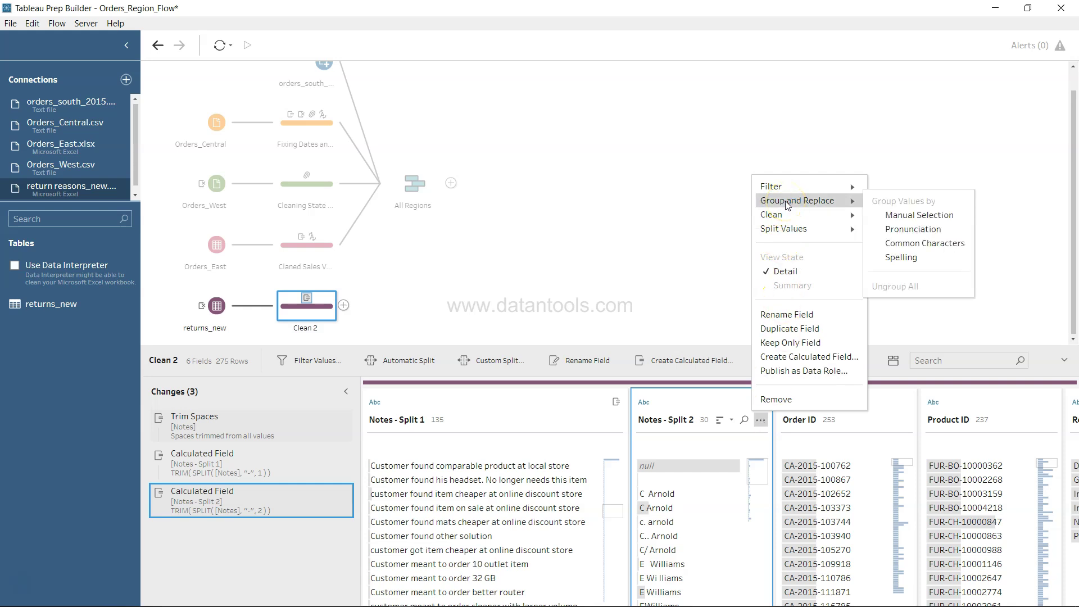
left_click(915, 244)
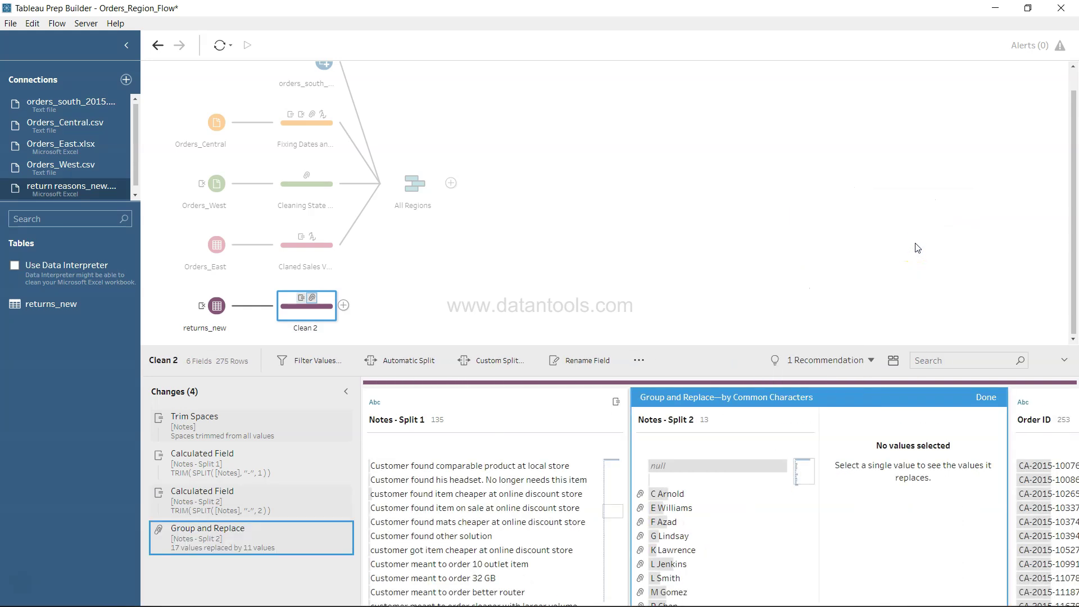
Step: Enlarge the profile and data area and compare the grouped Notes - Split 2 values with the original Notes in the rows
scroll(714, 540, "down", 1)
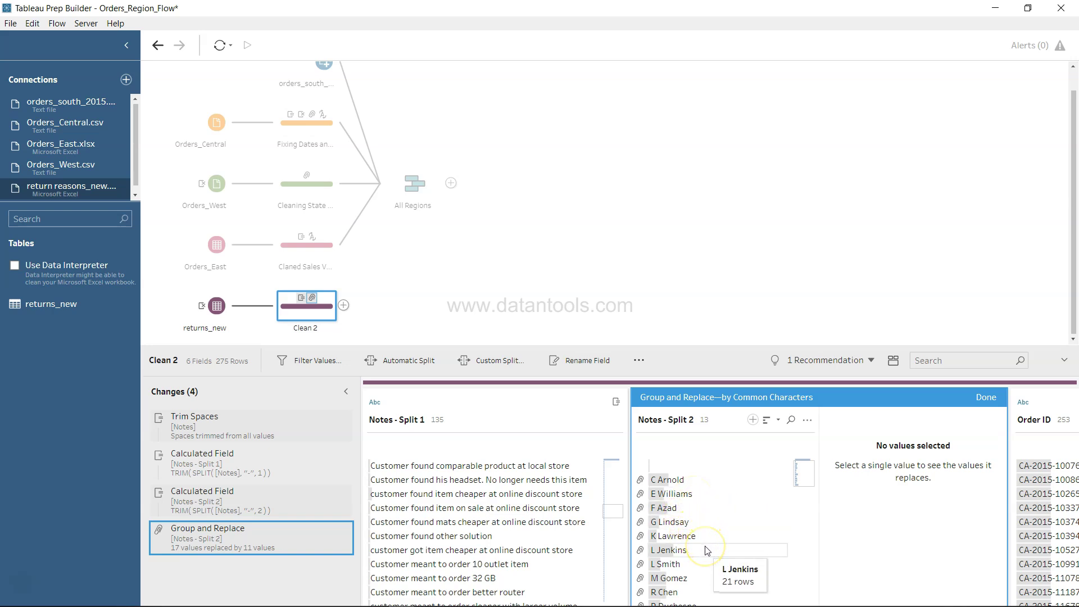
left_click(801, 482)
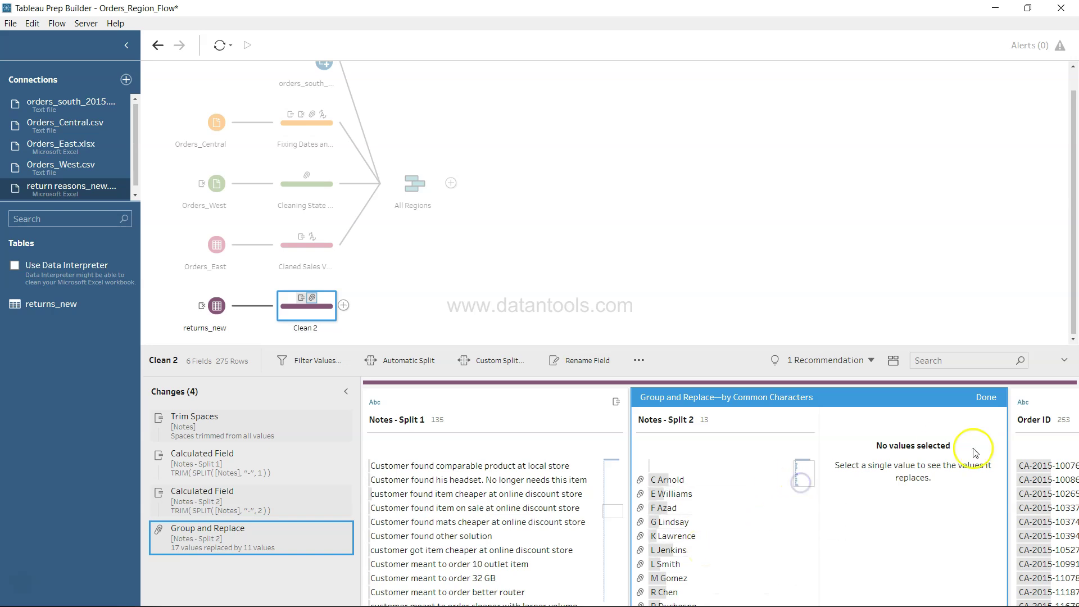
left_click_drag(960, 345, 949, 270)
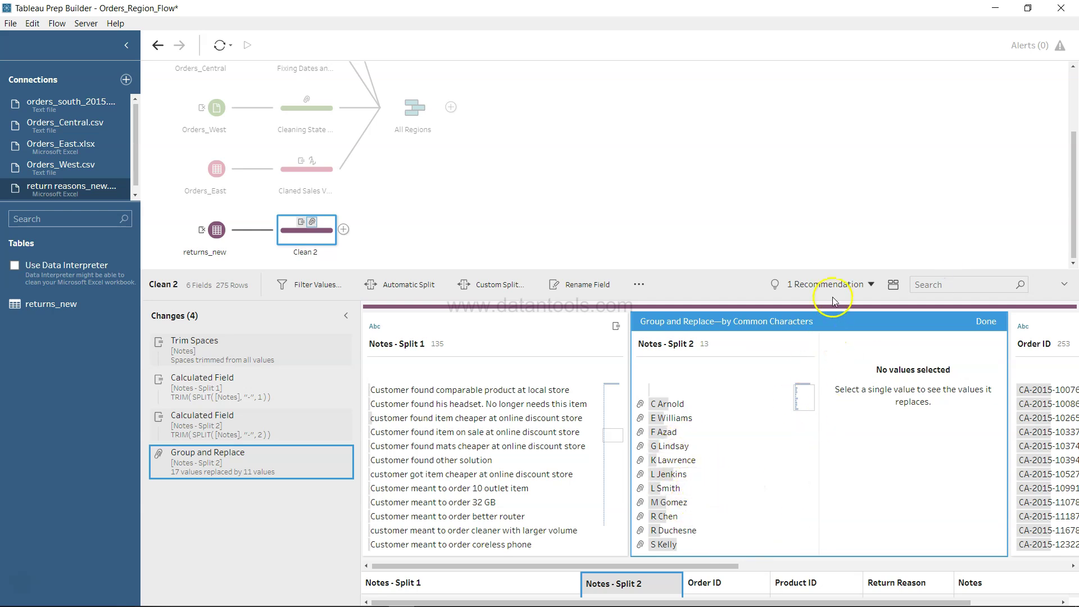
left_click_drag(848, 270, 855, 168)
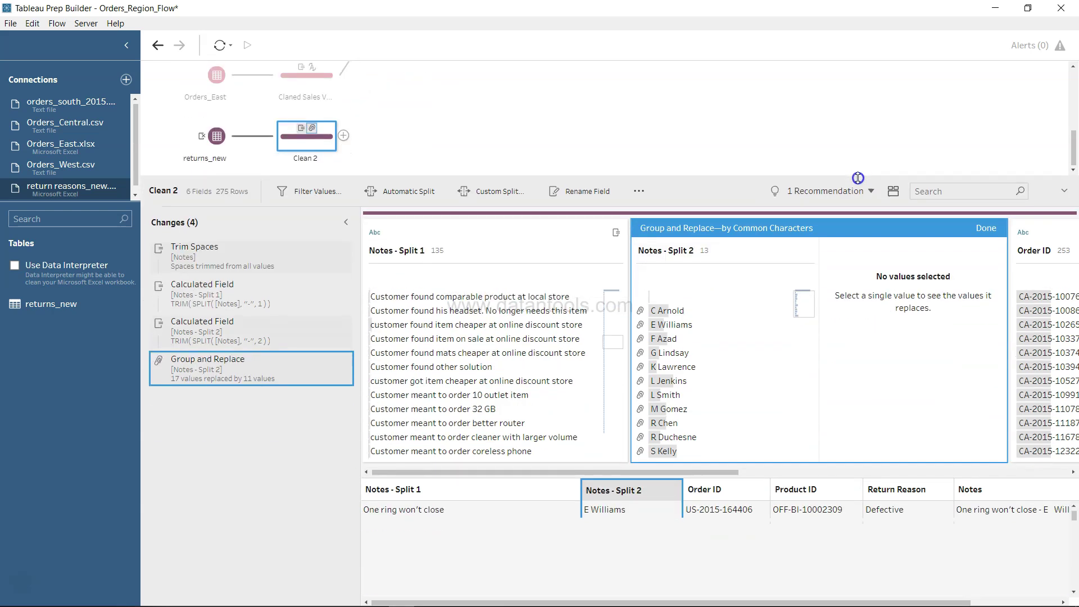
scroll(768, 545, "right", 3)
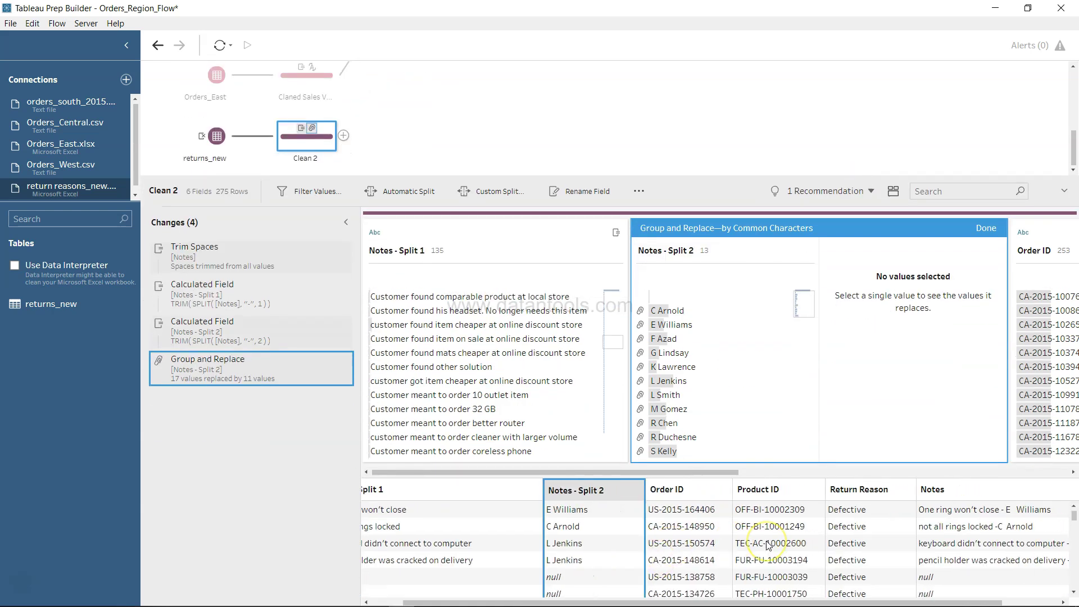
scroll(768, 545, "left", 3)
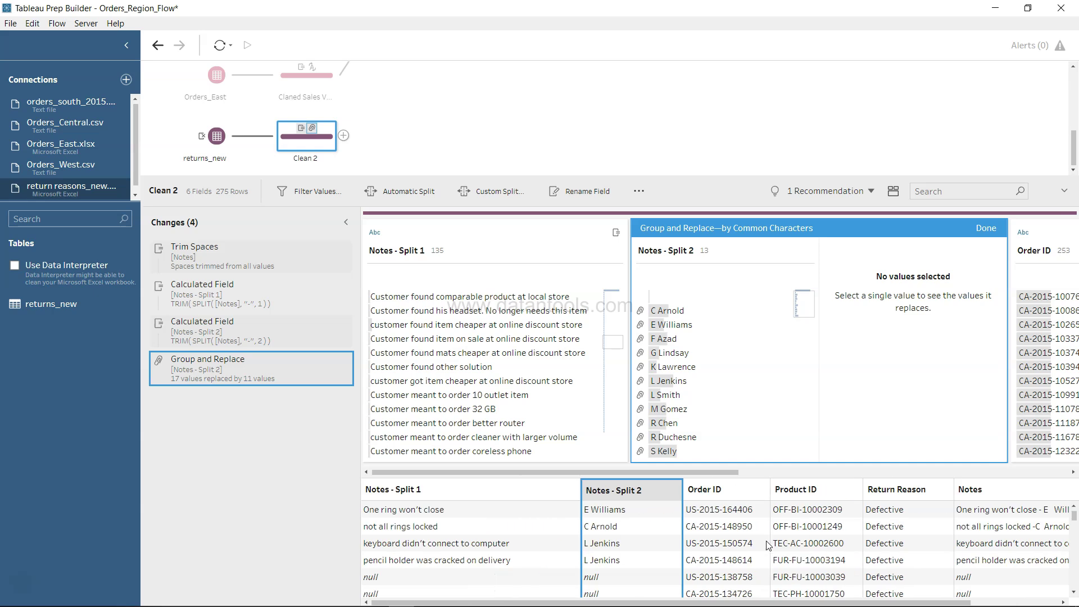
scroll(854, 566, "right", 3)
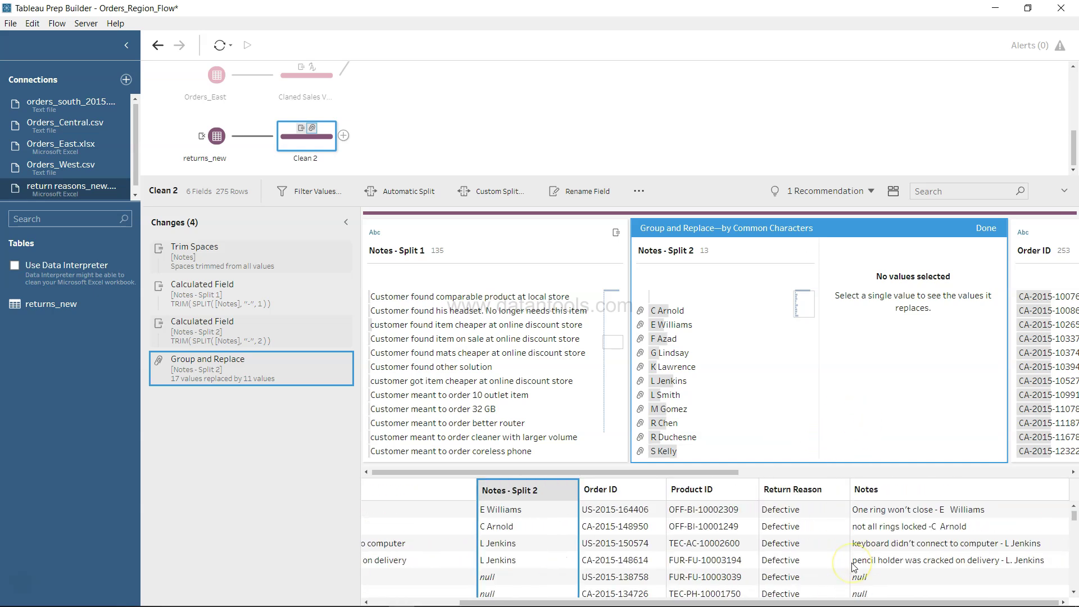
scroll(854, 567, "left", 3)
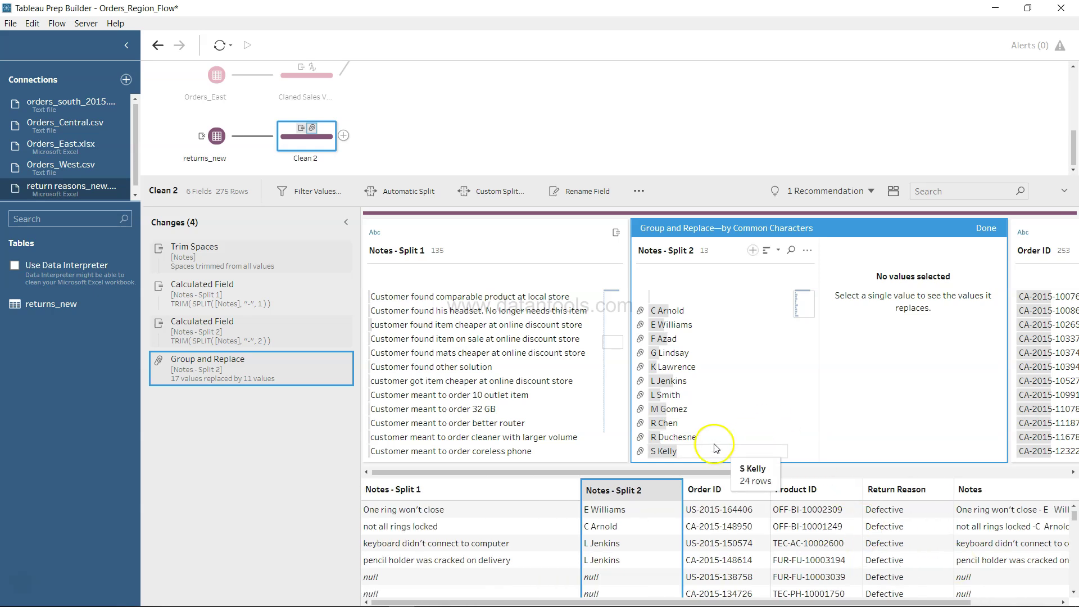
Step: Check the available grouping methods for Notes - Split 2 and finish the group and replace edit
left_click(807, 250)
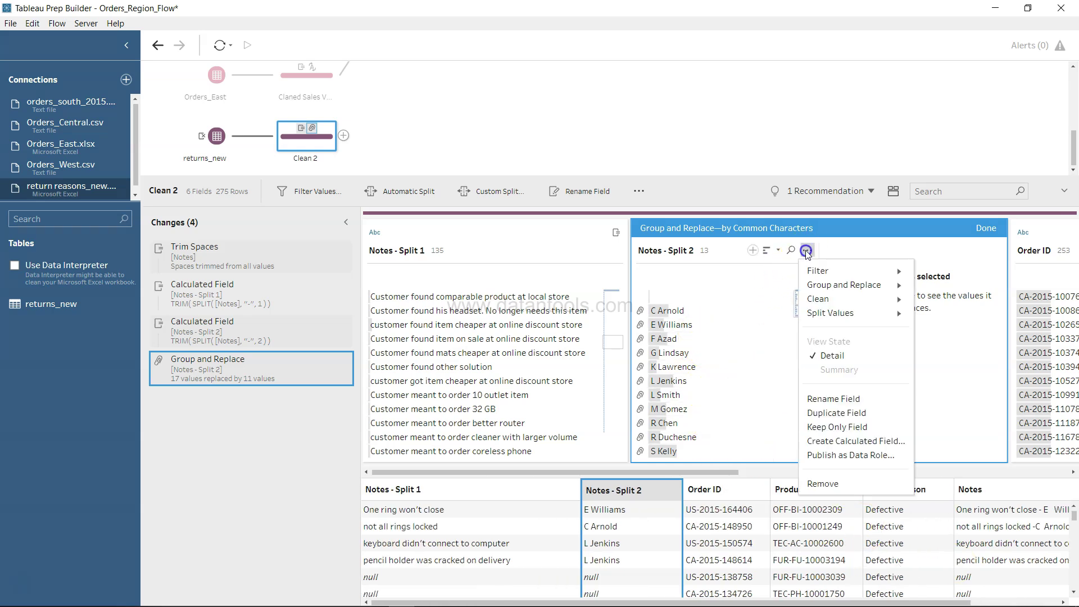
mouse_move(860, 285)
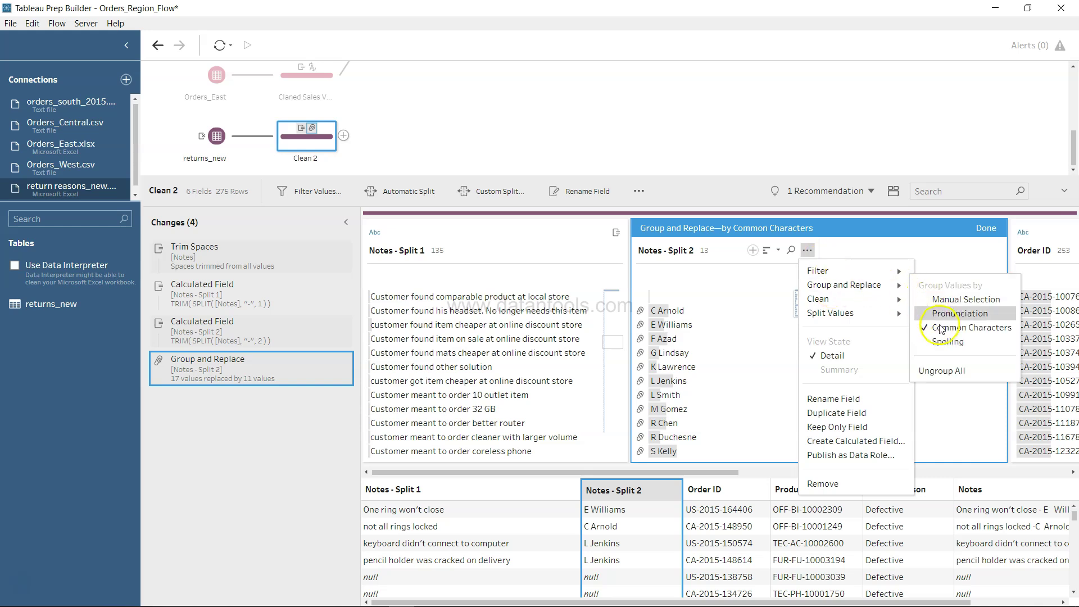
left_click(988, 228)
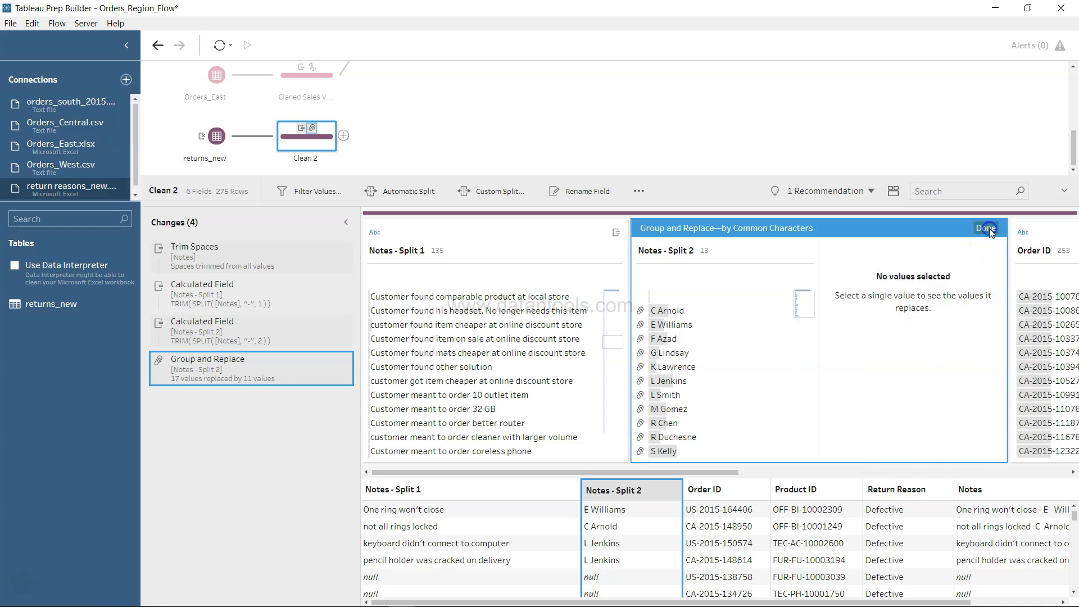
left_click(990, 228)
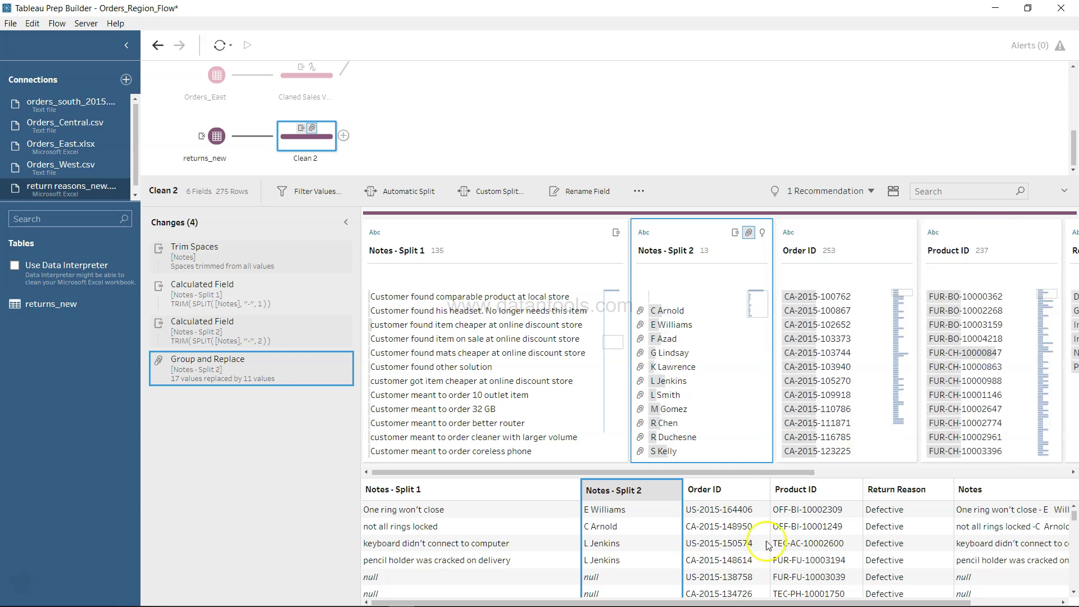
Step: Remove the original Notes field from the cleaning step
scroll(767, 541, "down", 1)
scroll(767, 541, "up", 1)
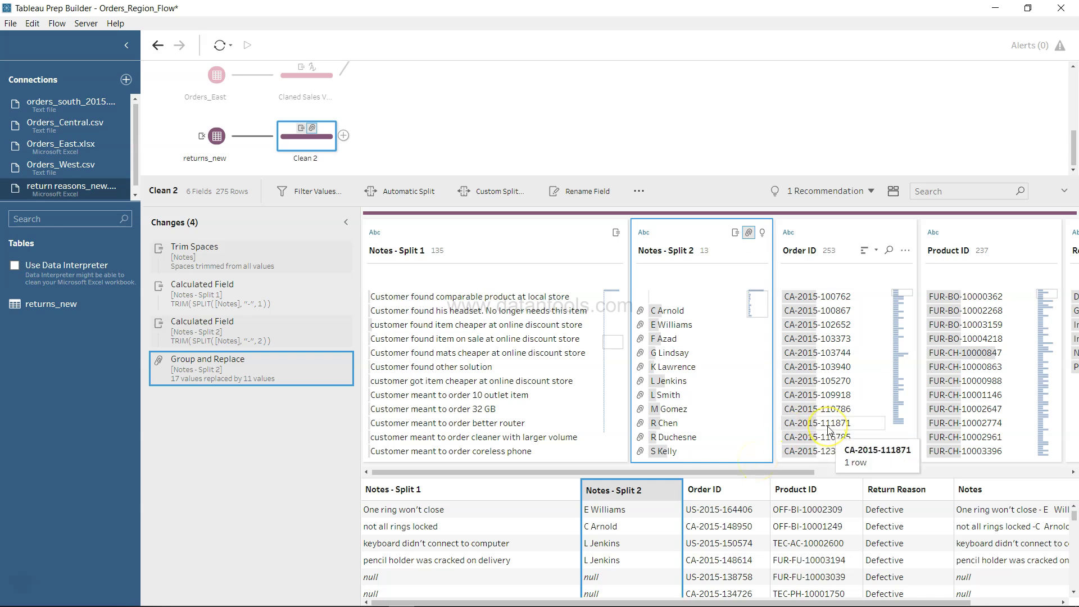
scroll(829, 430, "right", 2)
scroll(828, 431, "right", 1)
scroll(829, 430, "right", 4)
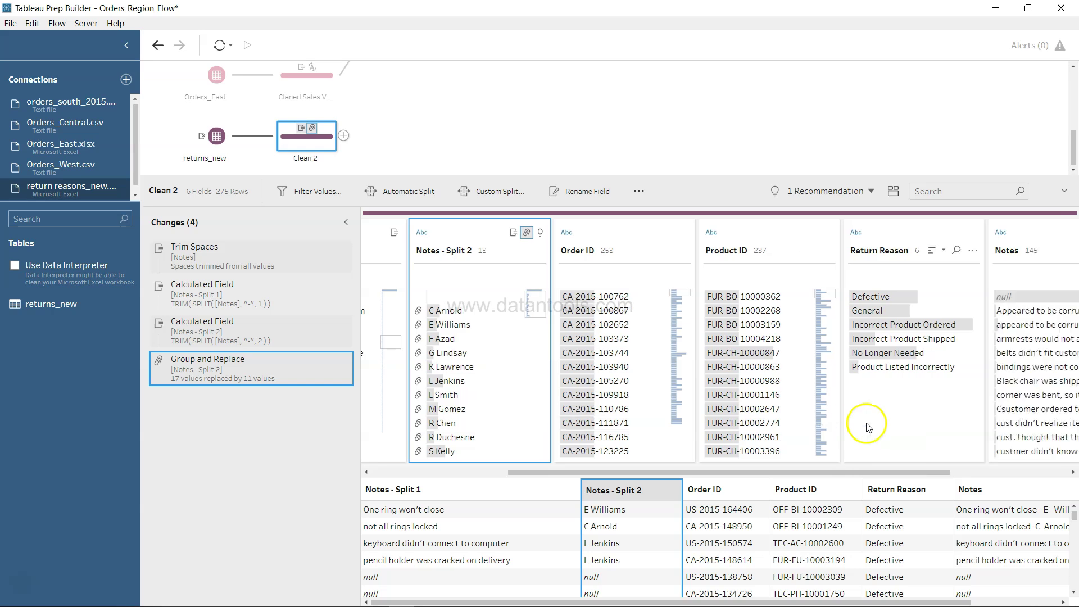
scroll(899, 429, "right", 5)
scroll(908, 429, "right", 1)
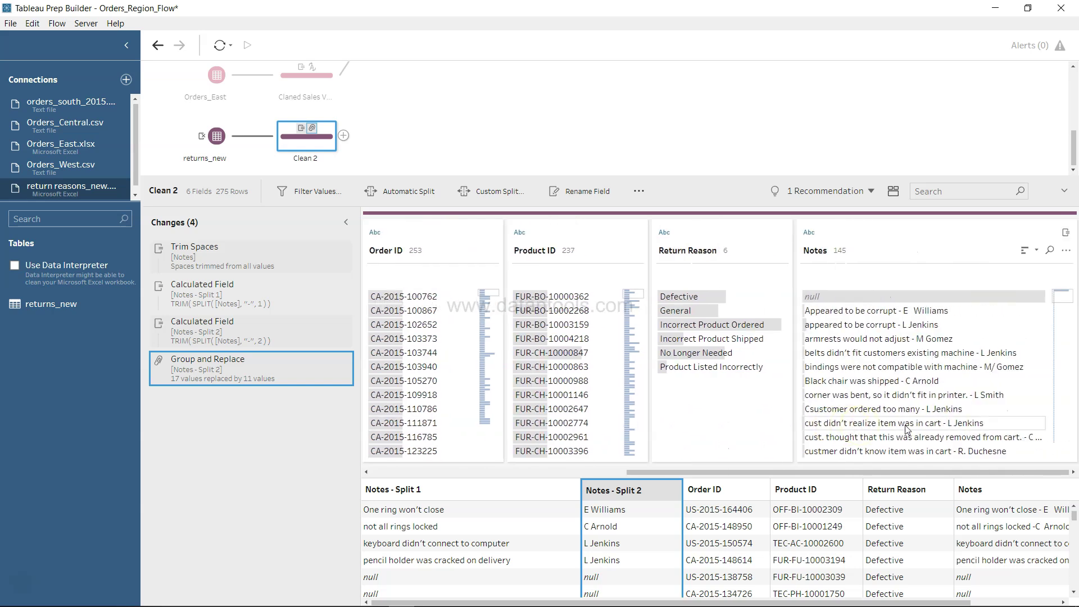
left_click(1066, 252)
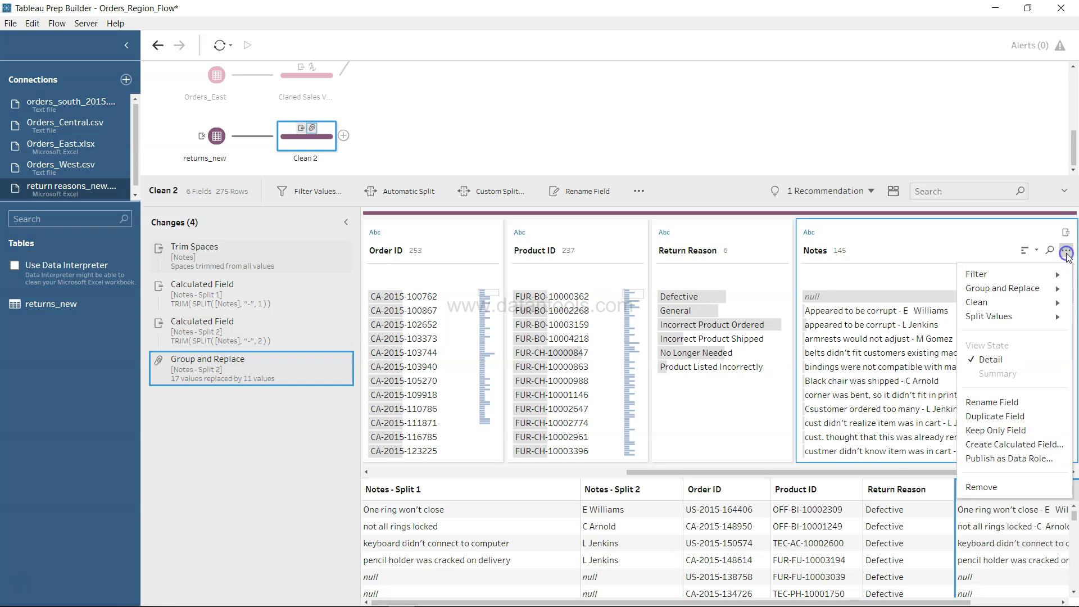
left_click(1002, 490)
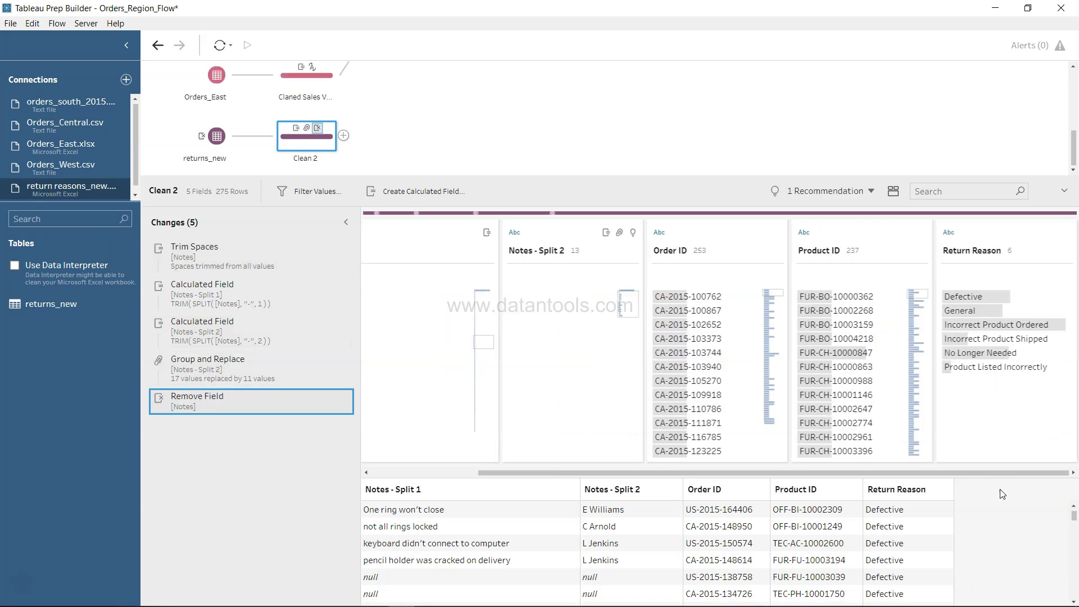
Step: Rename the Notes - Split 2 field as Approver Name and the Notes - Split 1 field as Customer Note
scroll(571, 270, "left", 3)
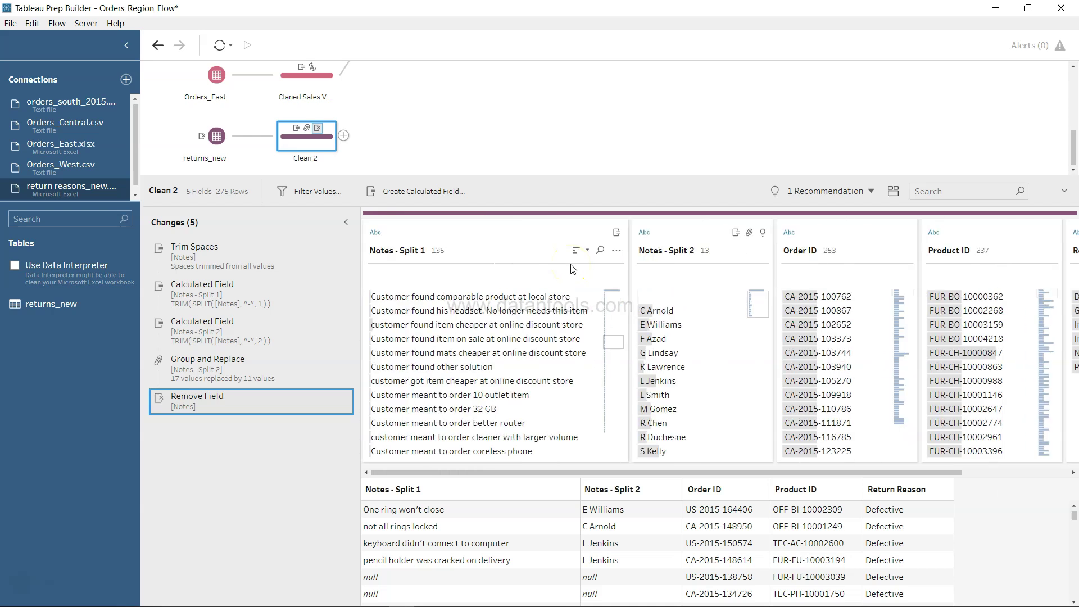
left_click(662, 253)
double_click(664, 251)
type("Approver Name")
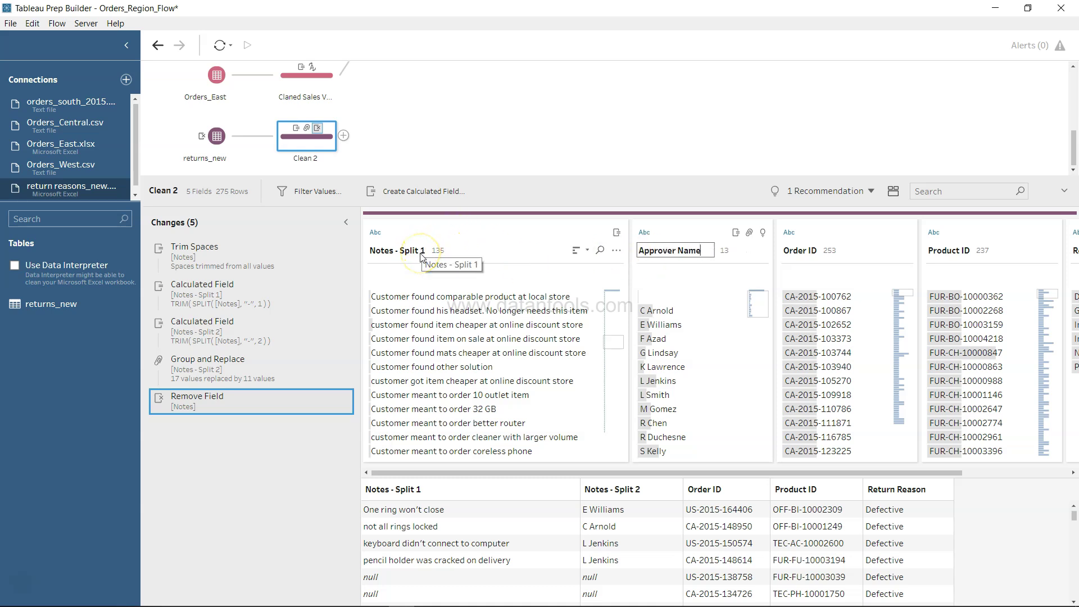
double_click(423, 251)
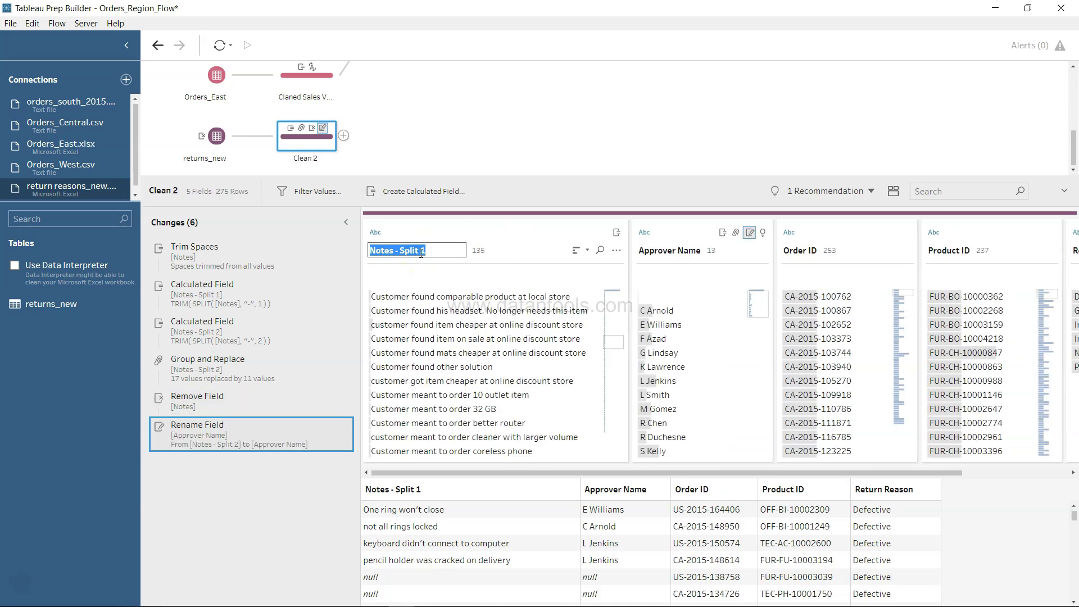
type("Customer Note")
key("Return")
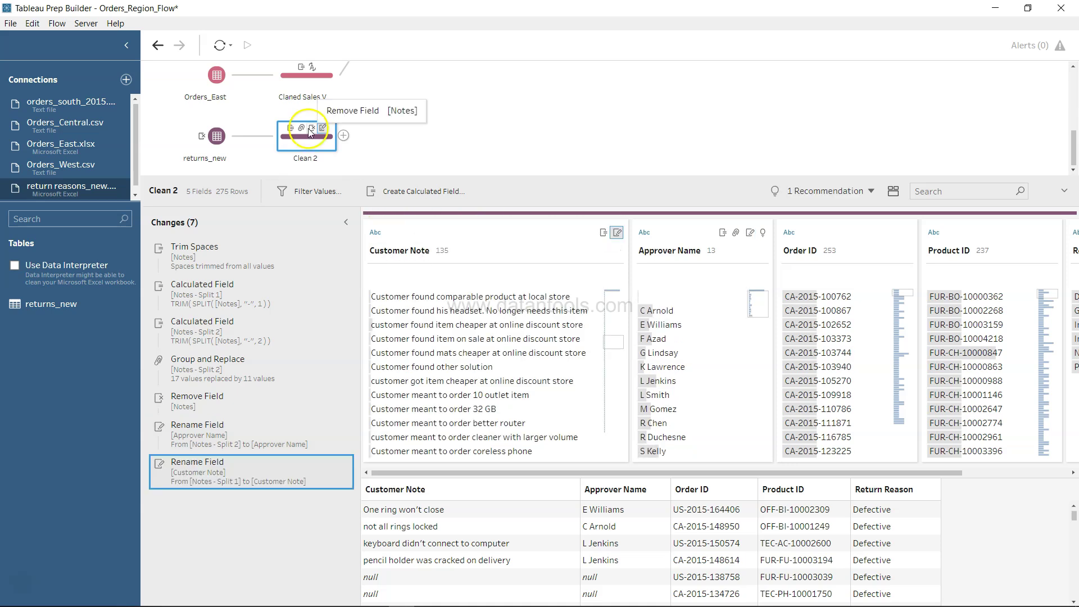
Step: Rename the Clean 2 step as Cleaning Notes
double_click(308, 159)
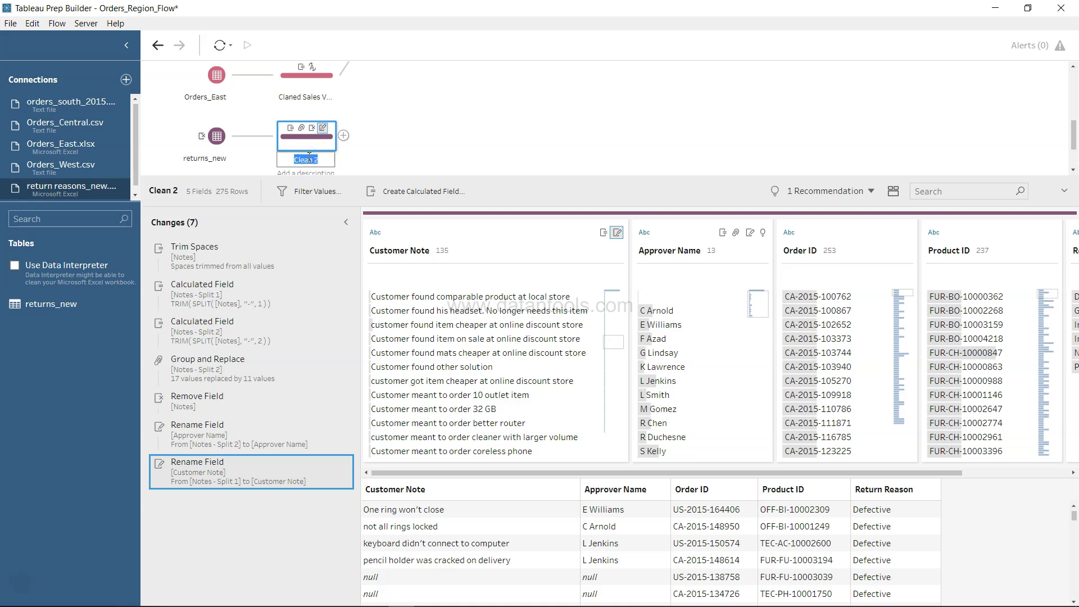
type("Cleaning Notes")
key("Return")
left_click(332, 248)
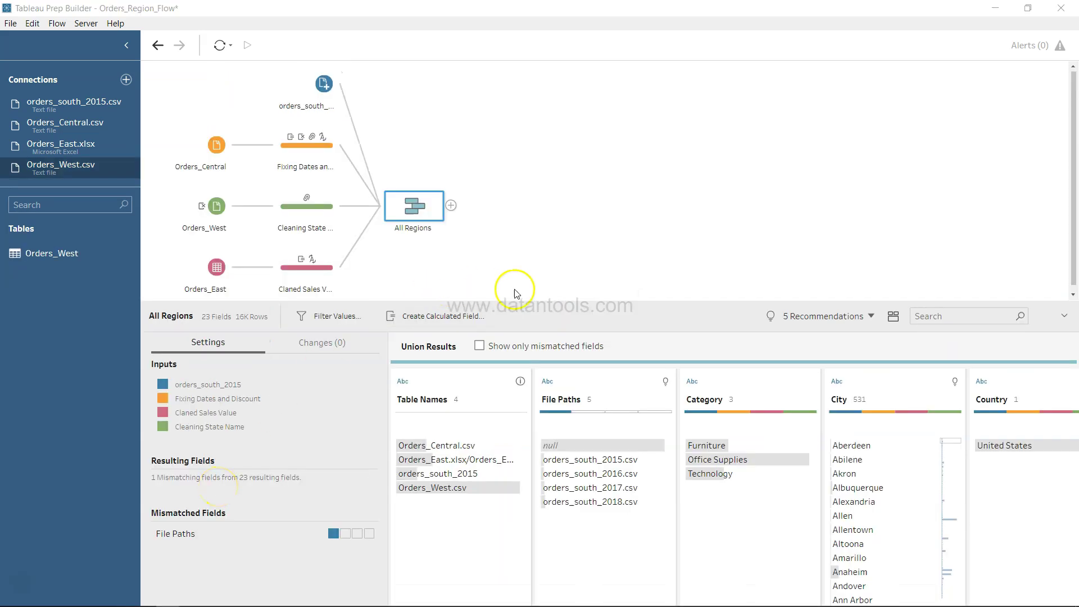
Step: Enlarge the flow area above the All Regions union results
left_click_drag(560, 305, 572, 350)
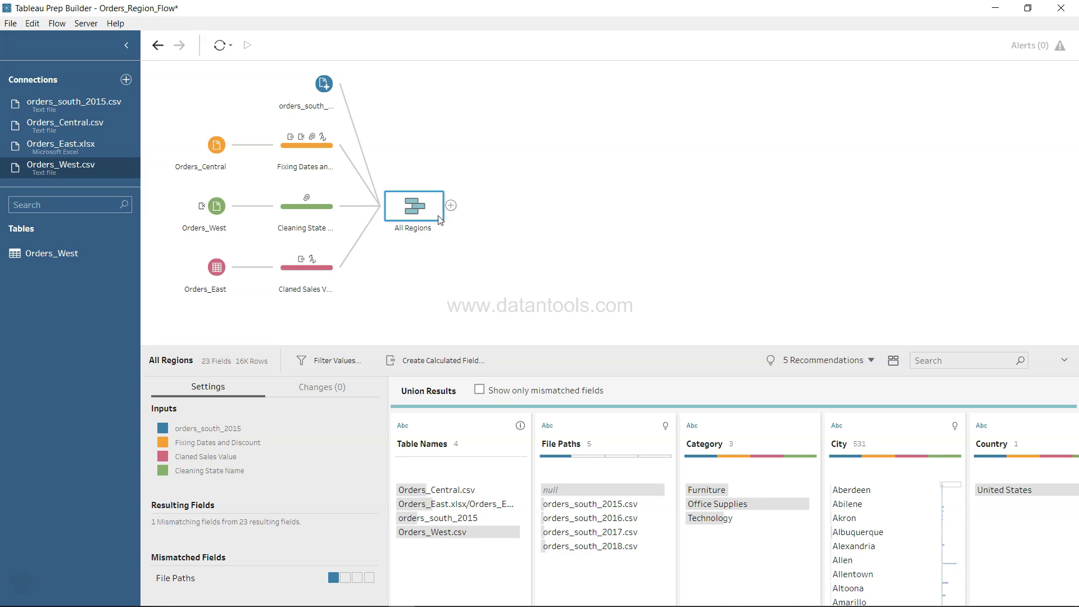
Step: Connect to the Microsoft Excel file return reasons_new in the Desktop folder YT > Files used in tutorial > Orders
left_click(127, 80)
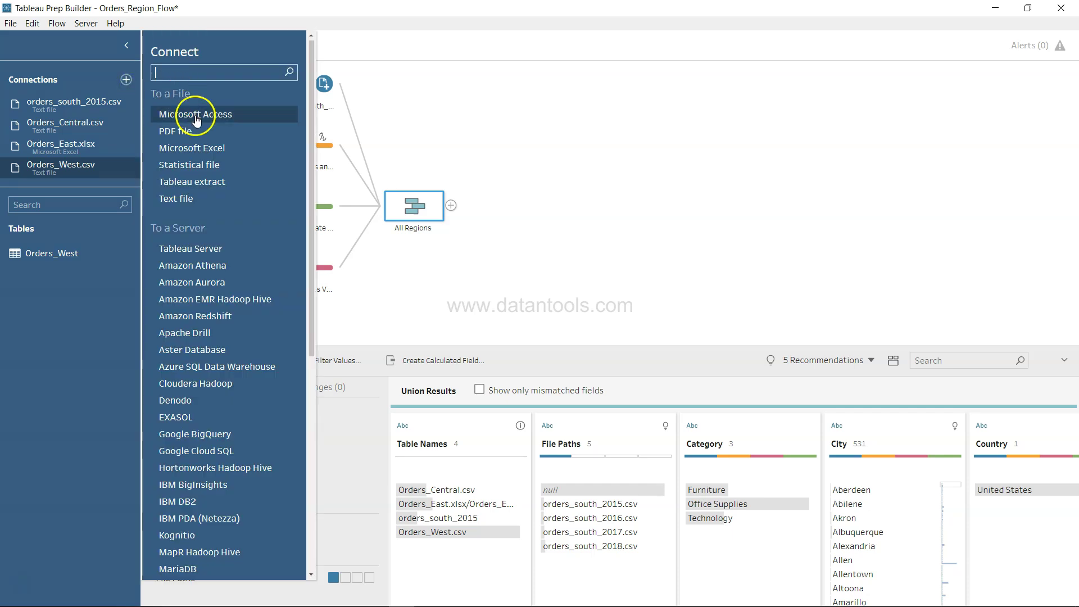
left_click(213, 150)
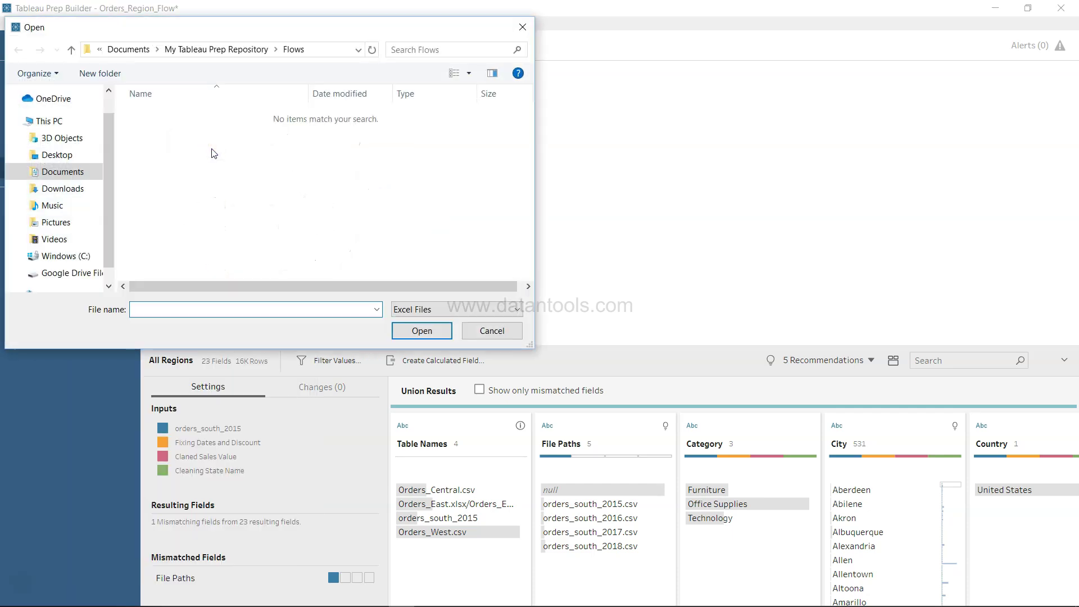
left_click(85, 158)
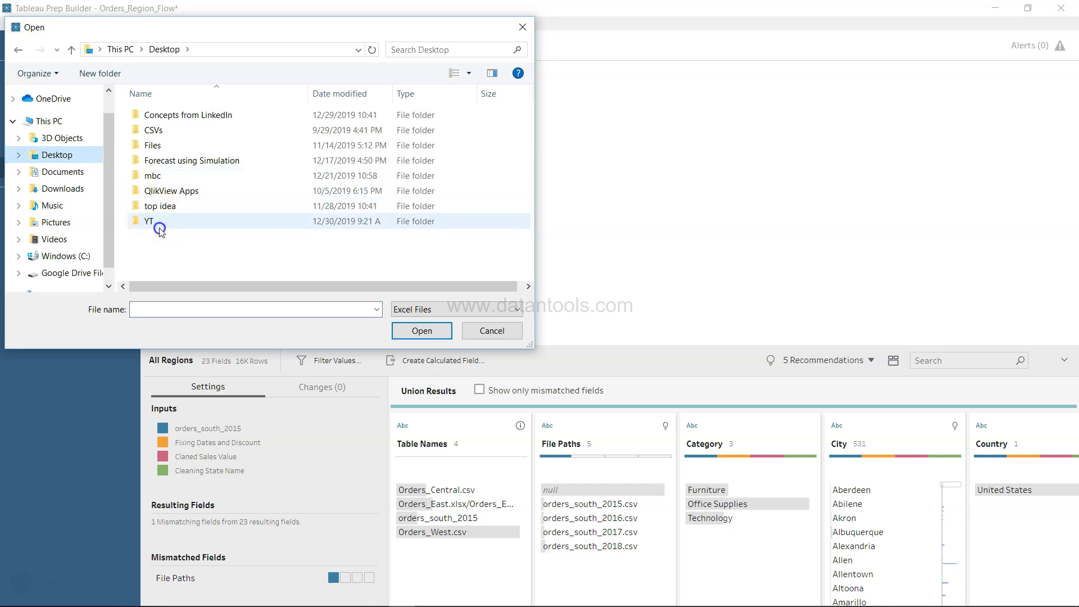
double_click(150, 222)
double_click(190, 147)
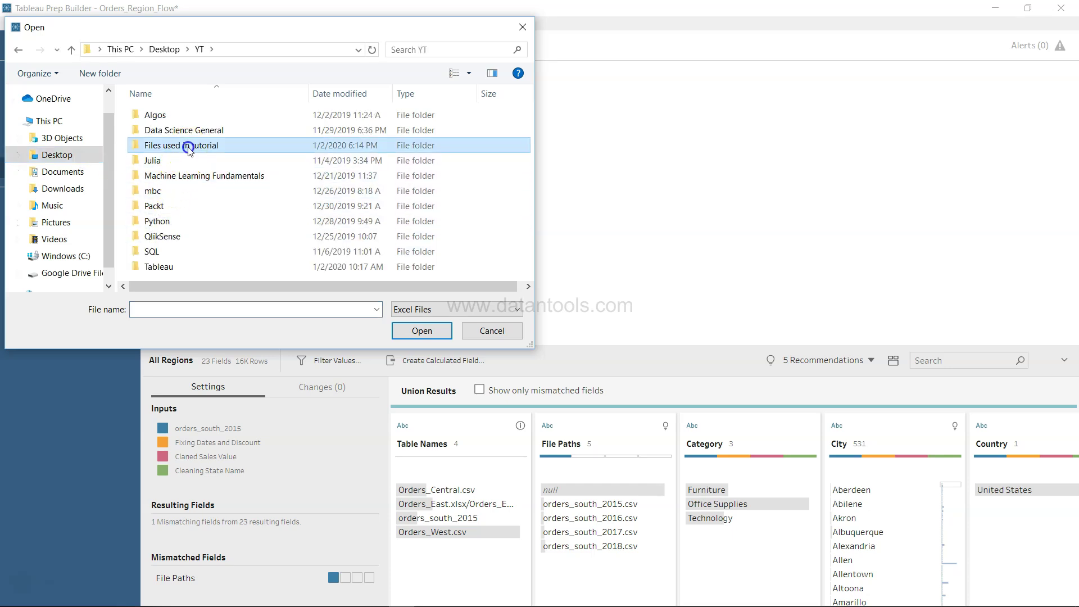
right_click(189, 149)
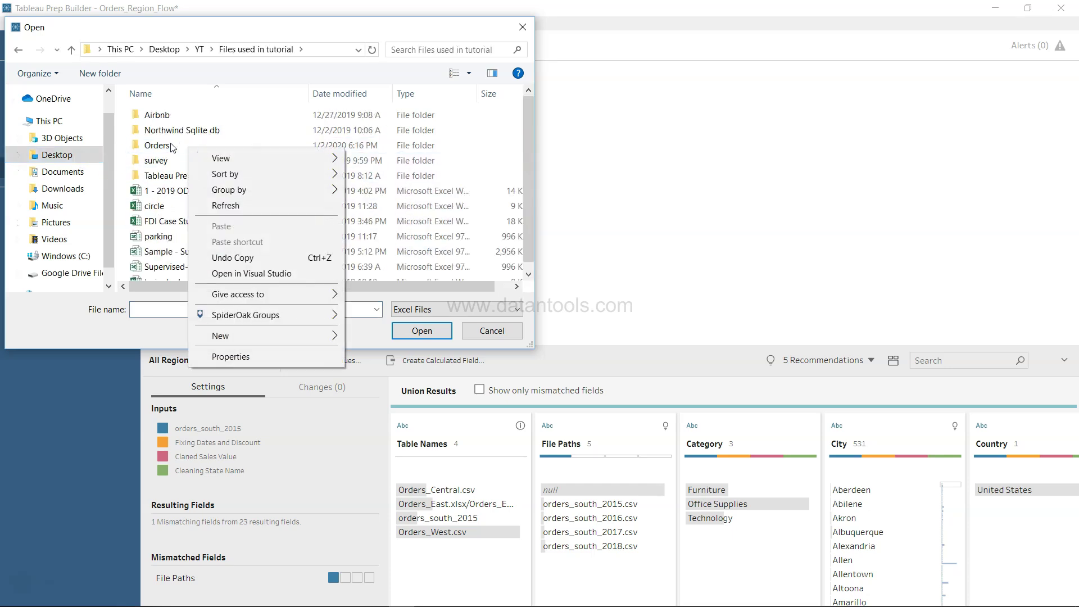
double_click(189, 147)
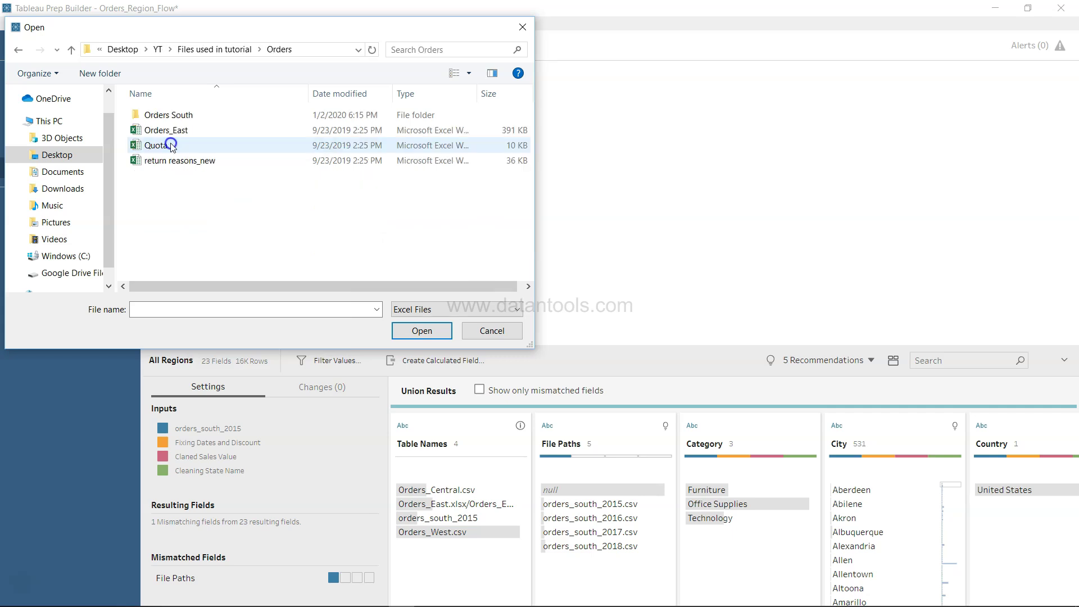
left_click(196, 163)
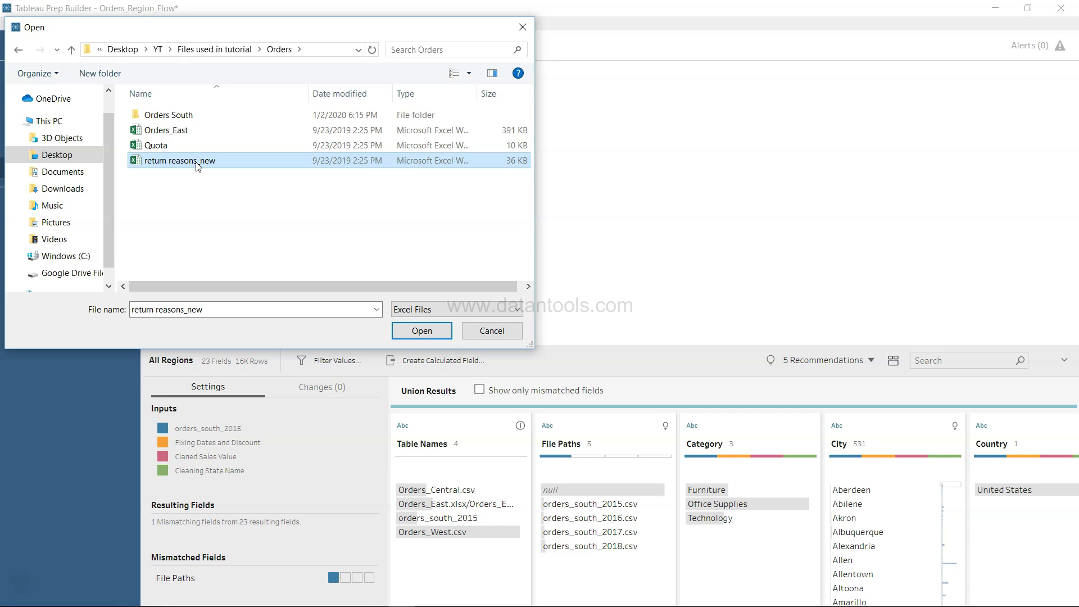
left_click(427, 329)
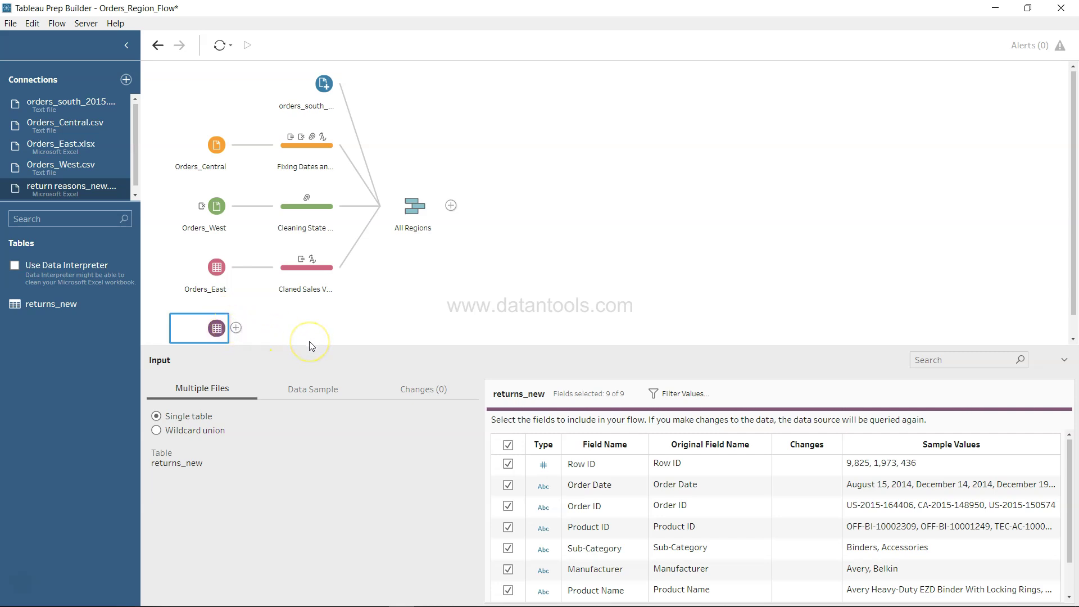
Step: Exclude the Product Name, Manufacturer, Sub-Category, Order Date and Row ID fields from the returns_new input
scroll(632, 472, "down", 1)
scroll(633, 439, "up", 1)
left_click_drag(663, 345, 666, 177)
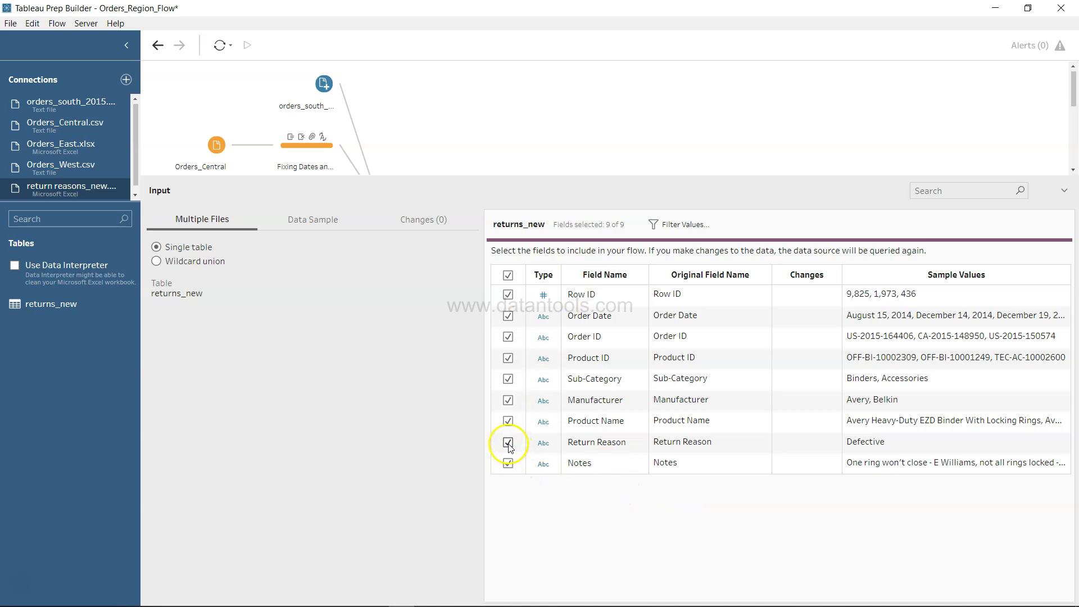
left_click(508, 422)
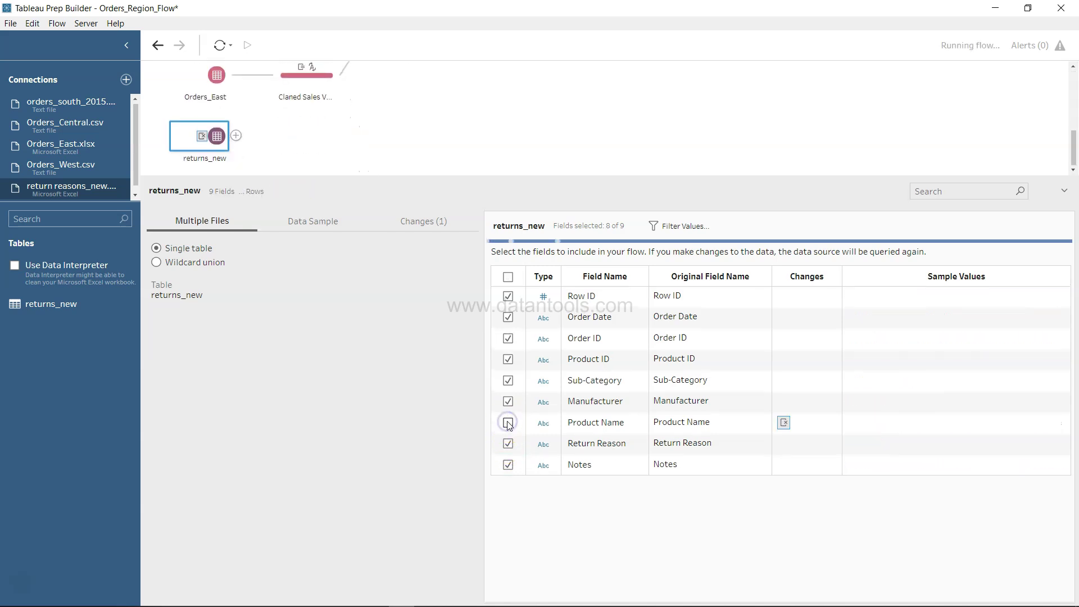
left_click(509, 400)
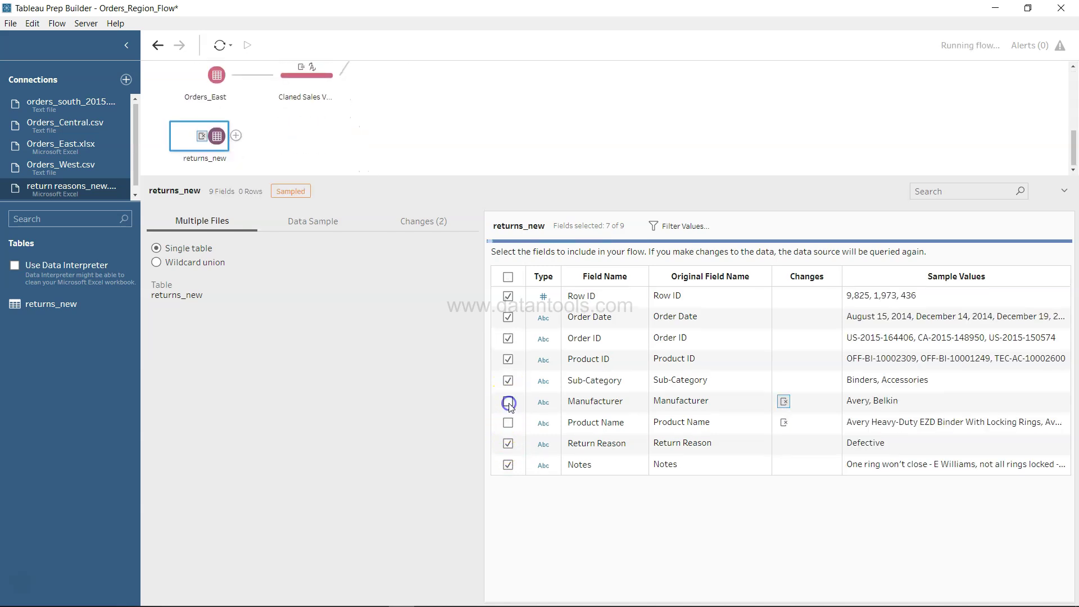
left_click(508, 382)
left_click(508, 318)
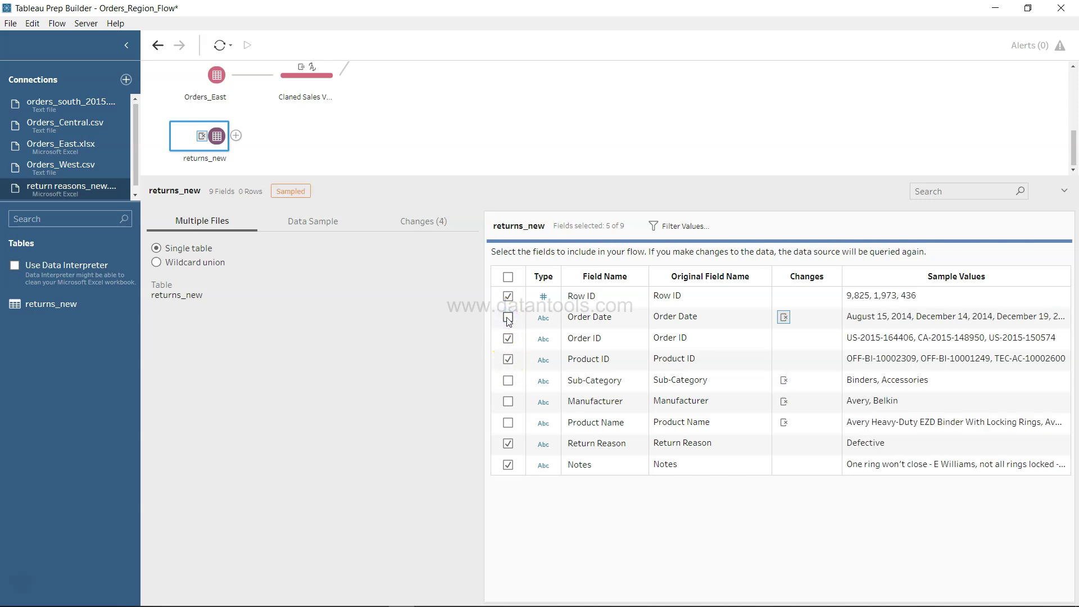
left_click(508, 296)
Step: Enlarge the flow area and add a cleaning step after the returns_new input
left_click_drag(350, 176, 395, 356)
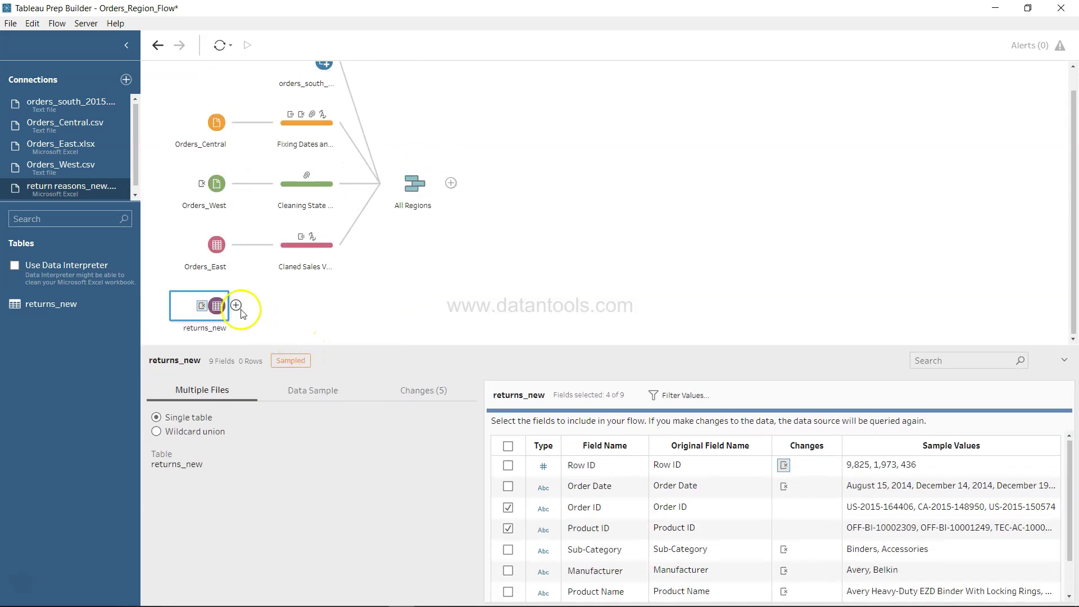
left_click(237, 307)
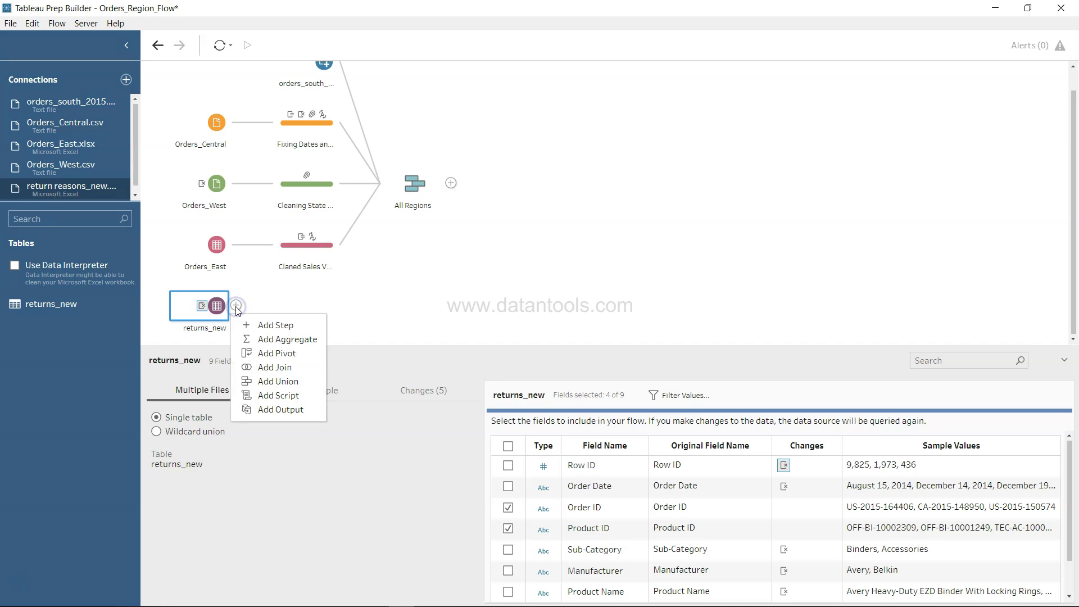
left_click(264, 326)
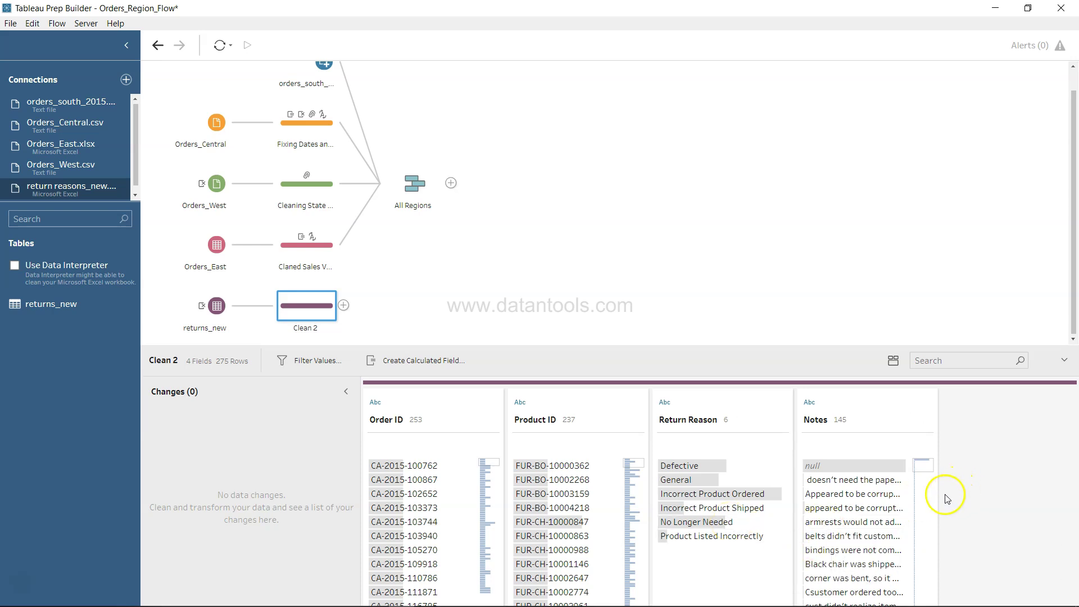
Step: Widen the Notes field in the returns cleaning step and trim the spaces from its values
left_click_drag(939, 494, 1075, 503)
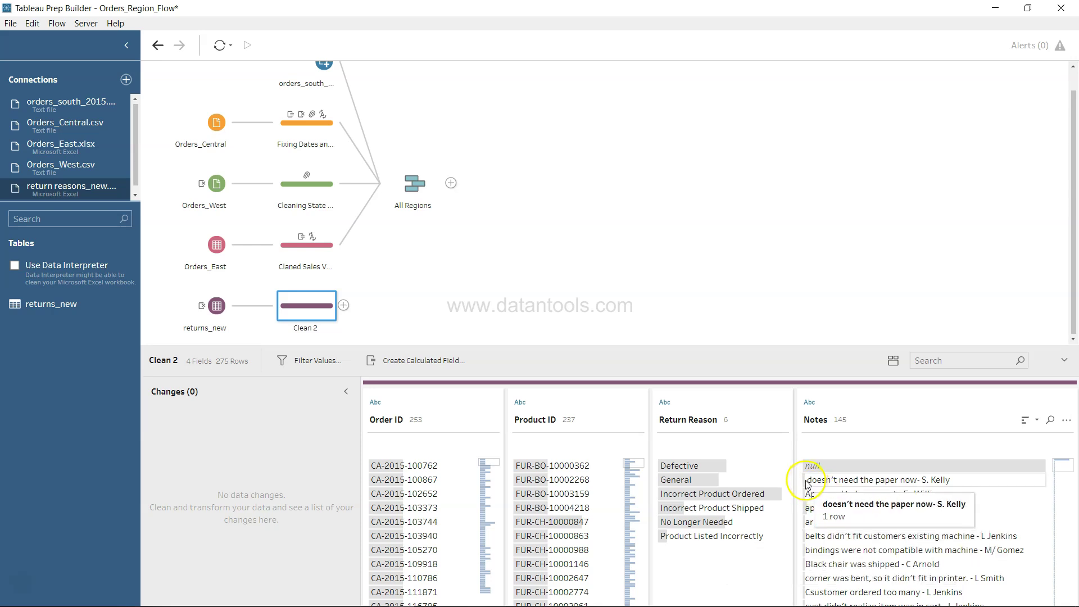
scroll(815, 518, "down", 5)
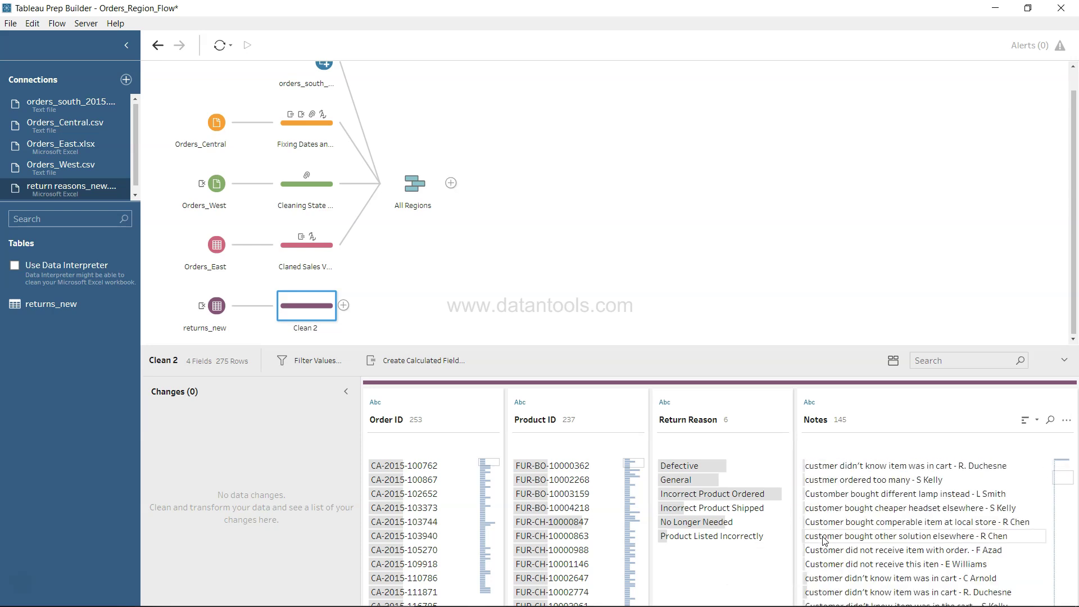
scroll(824, 540, "up", 5)
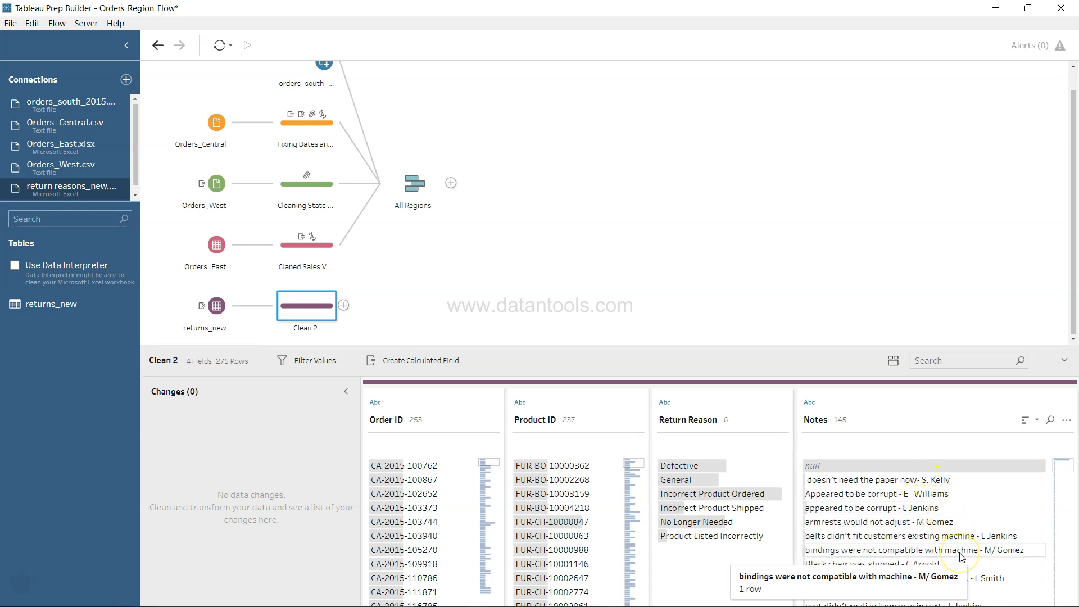
scroll(961, 556, "down", 5)
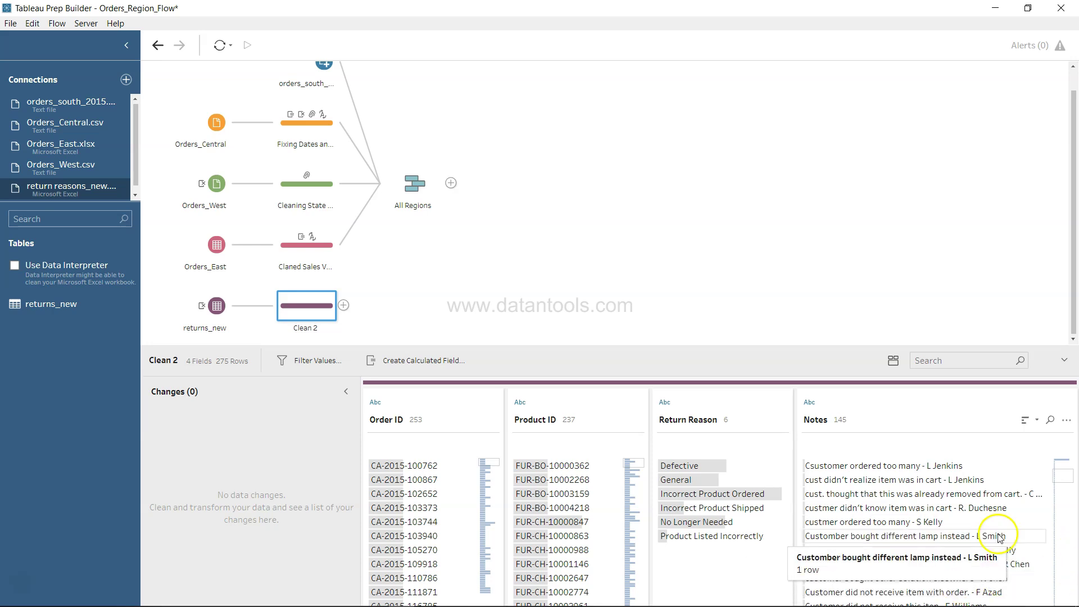
left_click(1066, 421)
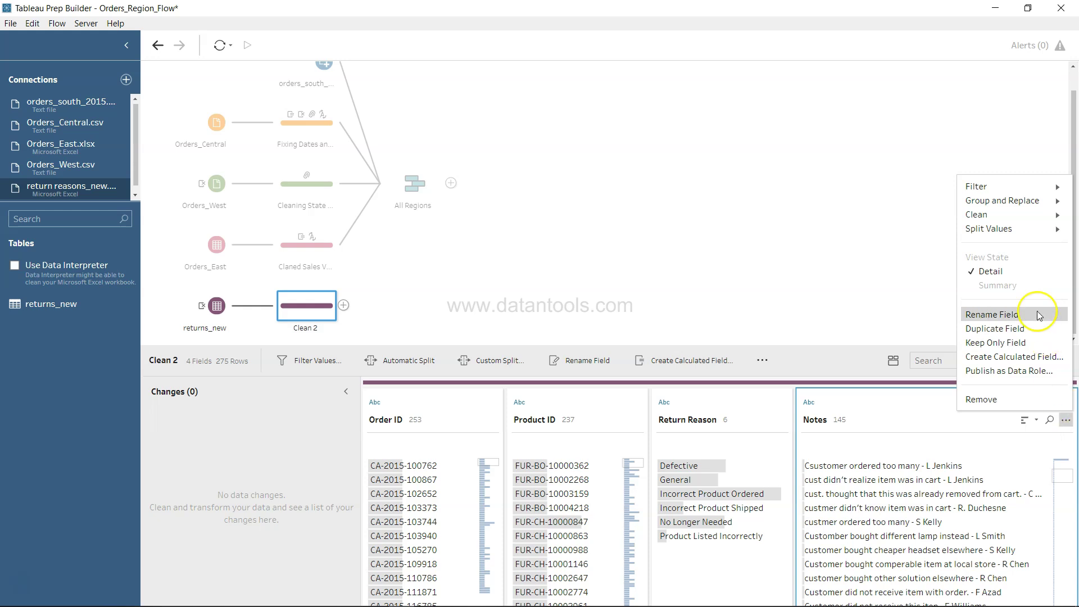
left_click(1007, 220)
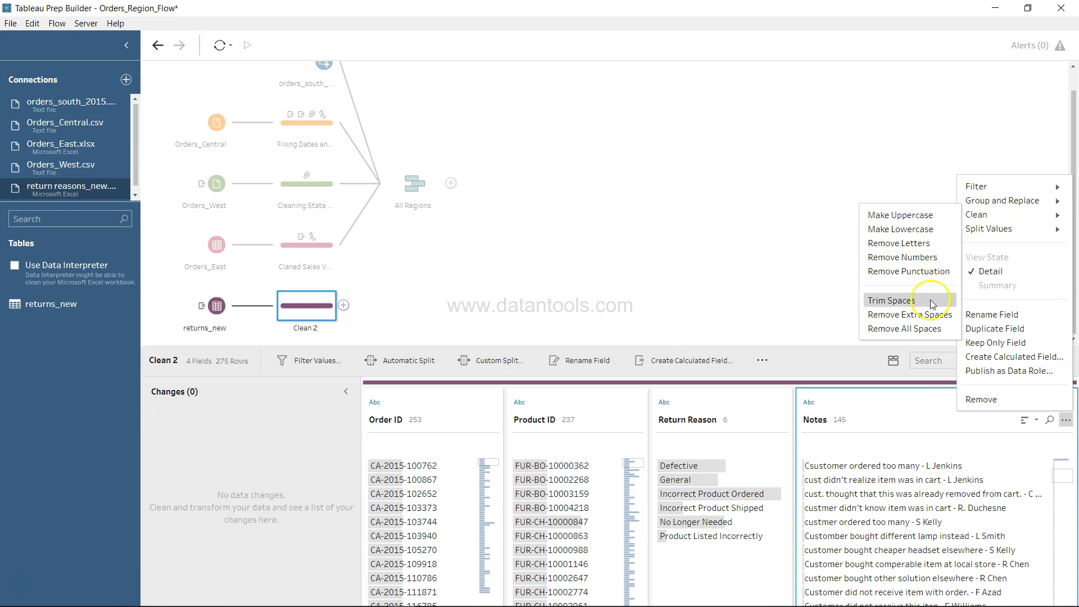
left_click(931, 304)
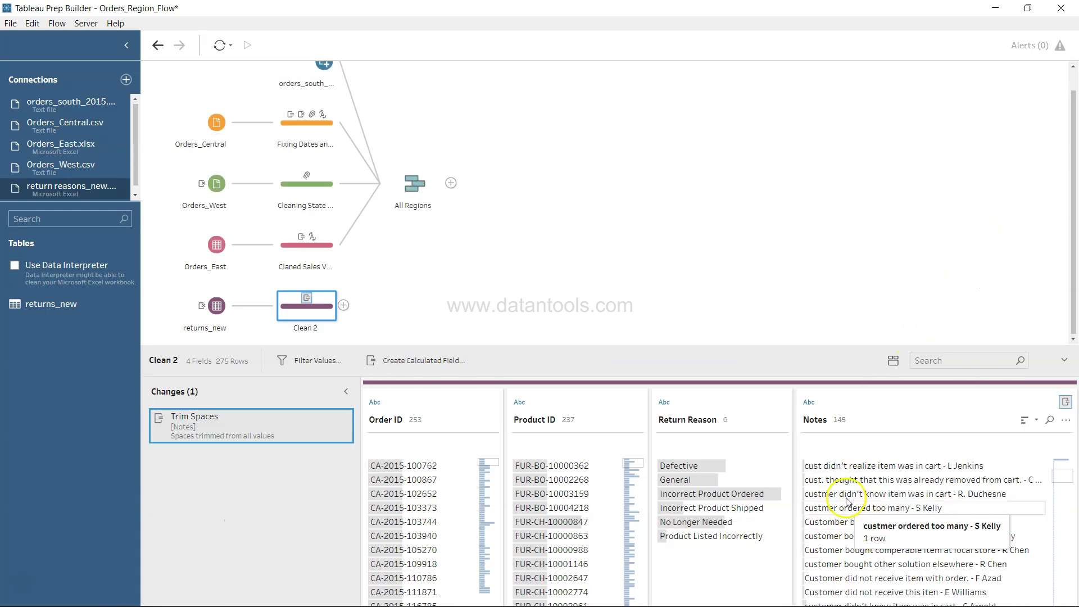
Step: Check the trimmed Notes values and apply an automatic split to the Notes field
scroll(820, 506, "down", 1)
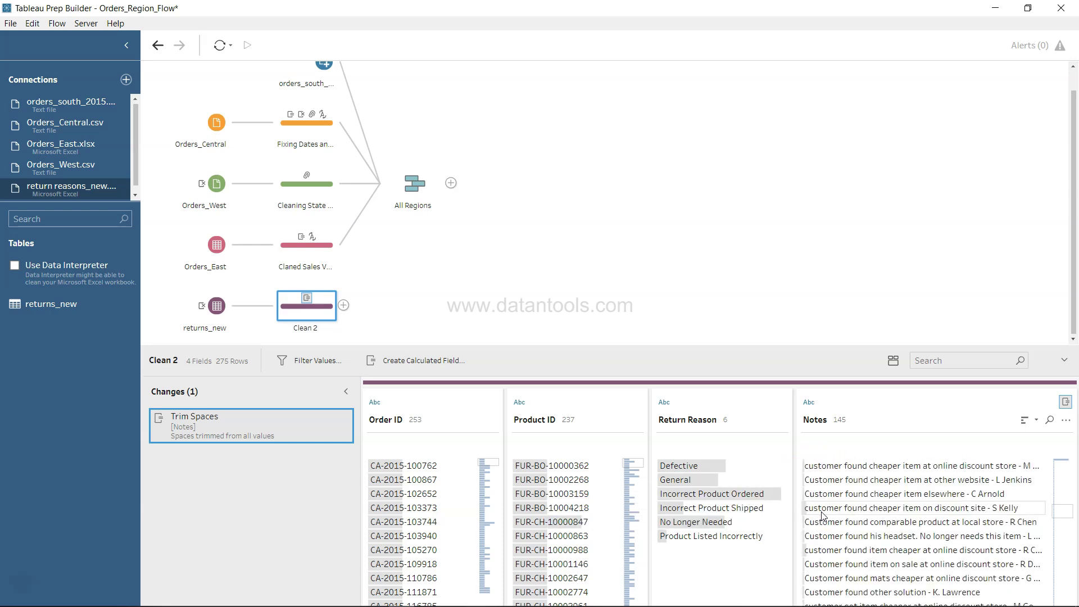
scroll(822, 514, "down", 3)
scroll(821, 515, "down", 3)
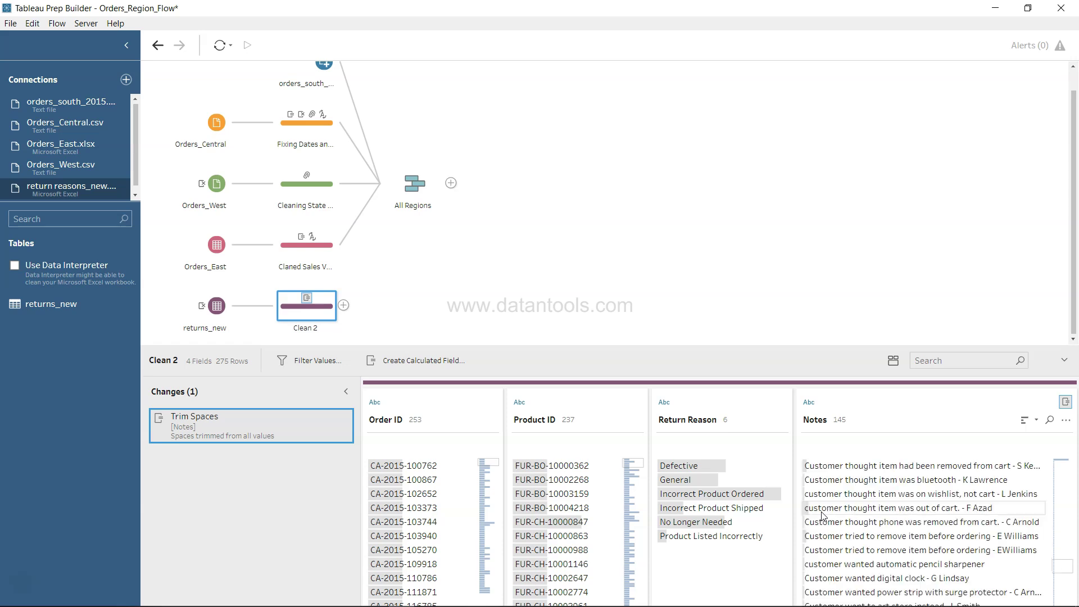
scroll(821, 514, "down", 3)
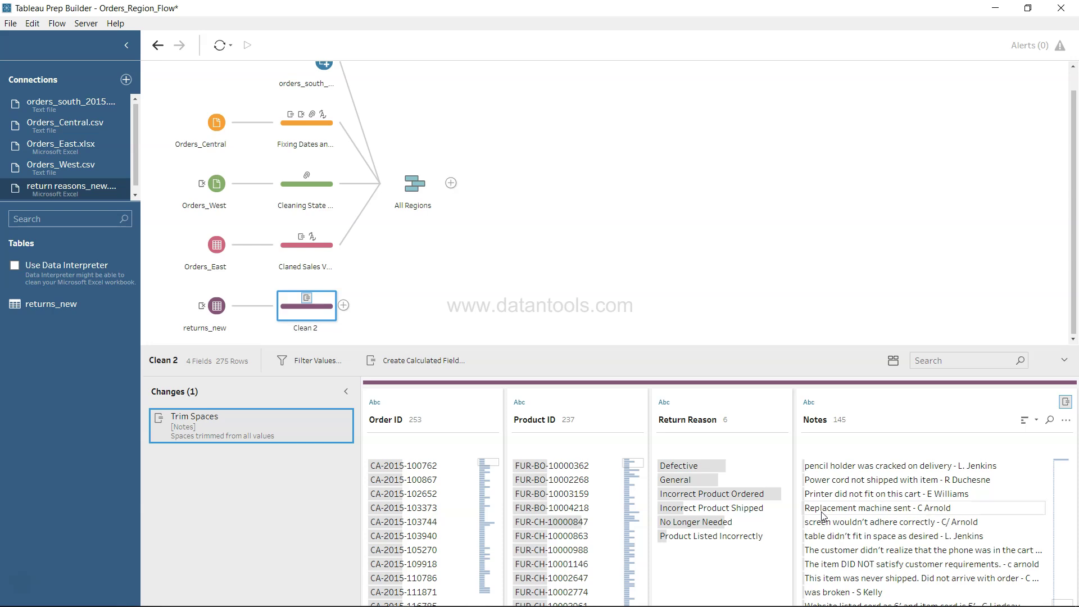
scroll(822, 514, "down", 3)
scroll(822, 514, "up", 7)
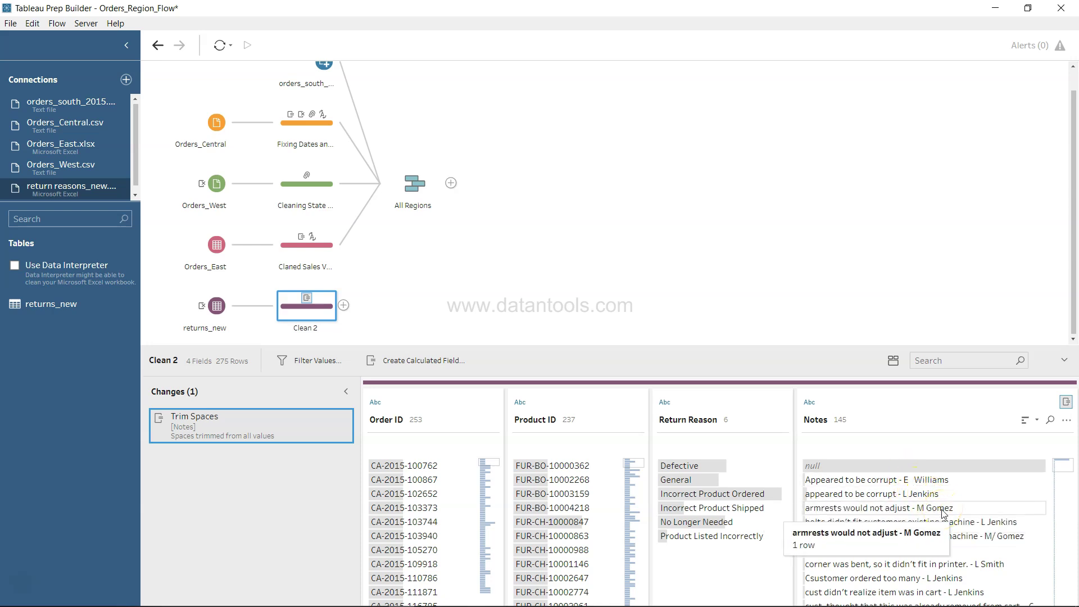
left_click(1066, 421)
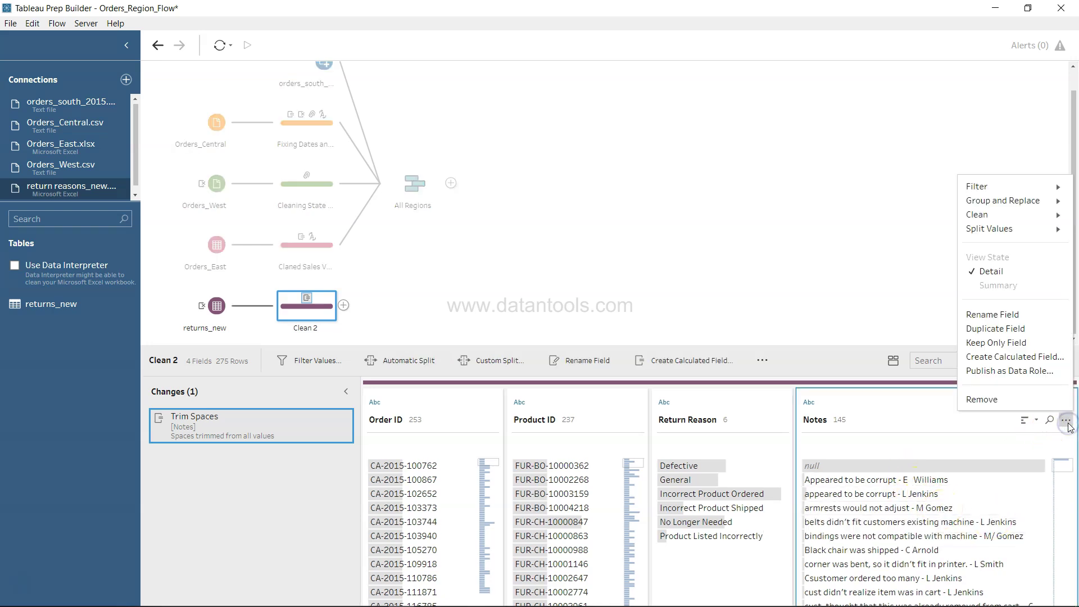
mouse_move(992, 228)
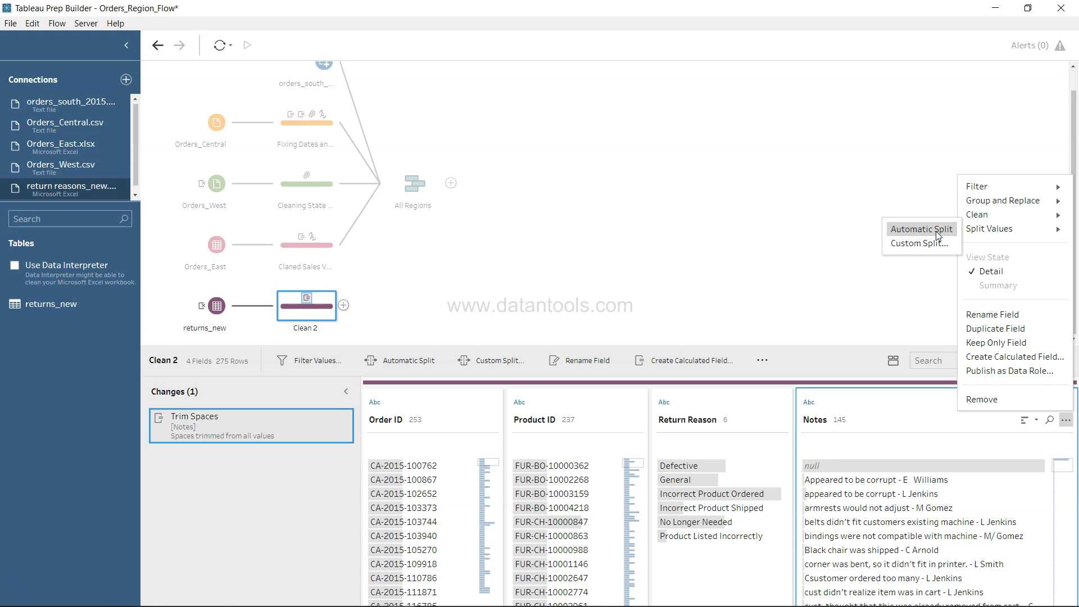
left_click(922, 228)
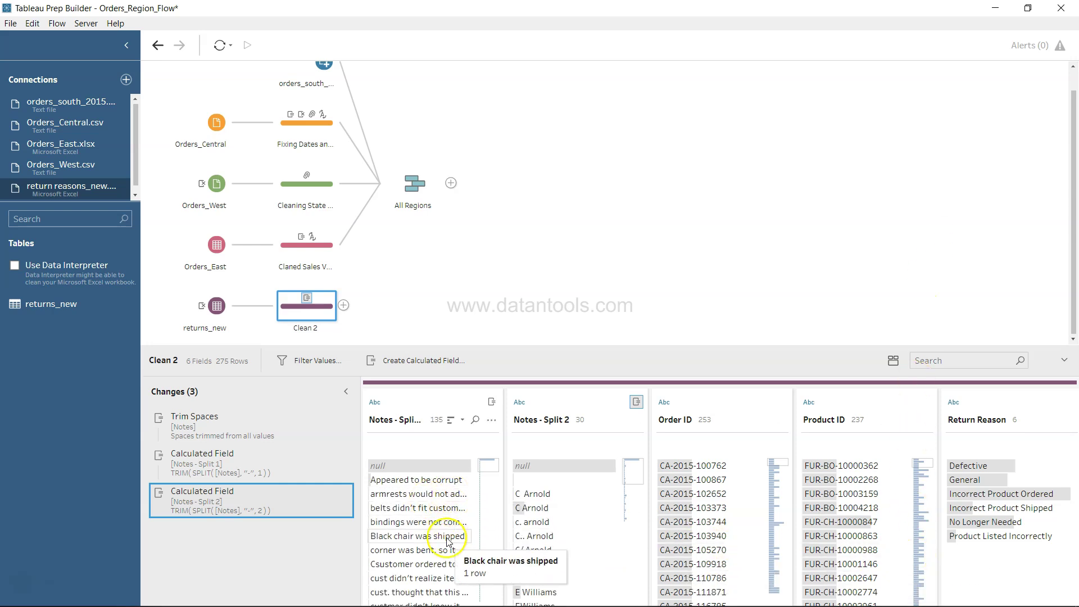
Step: Widen the Notes - Split 1 field and review its customer comments for inconsistent wording and spelling
left_click_drag(503, 512, 805, 513)
scroll(603, 532, "down", 5)
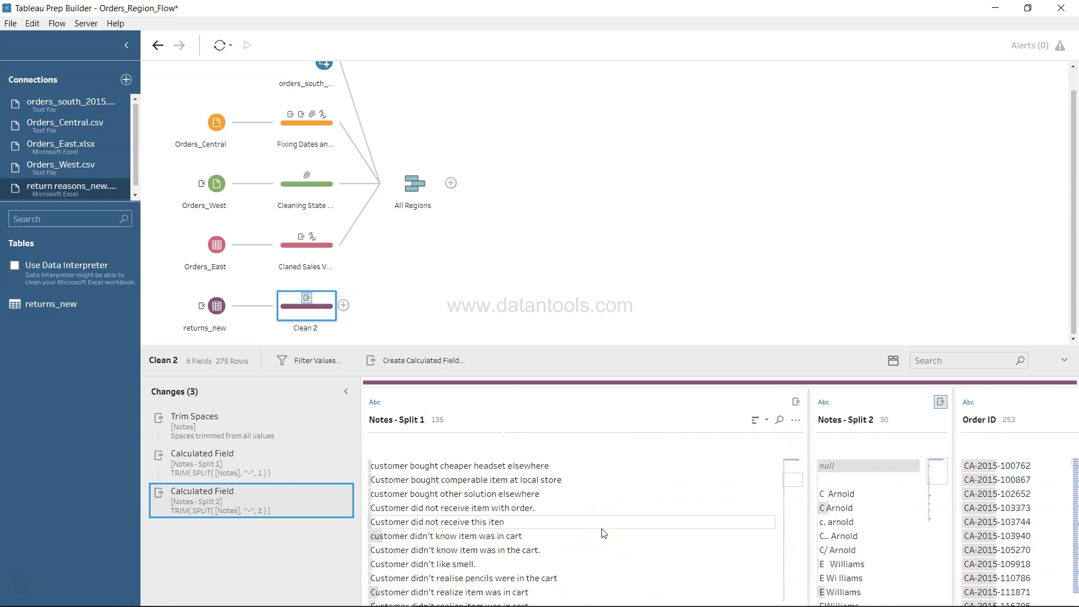
scroll(604, 533, "down", 4)
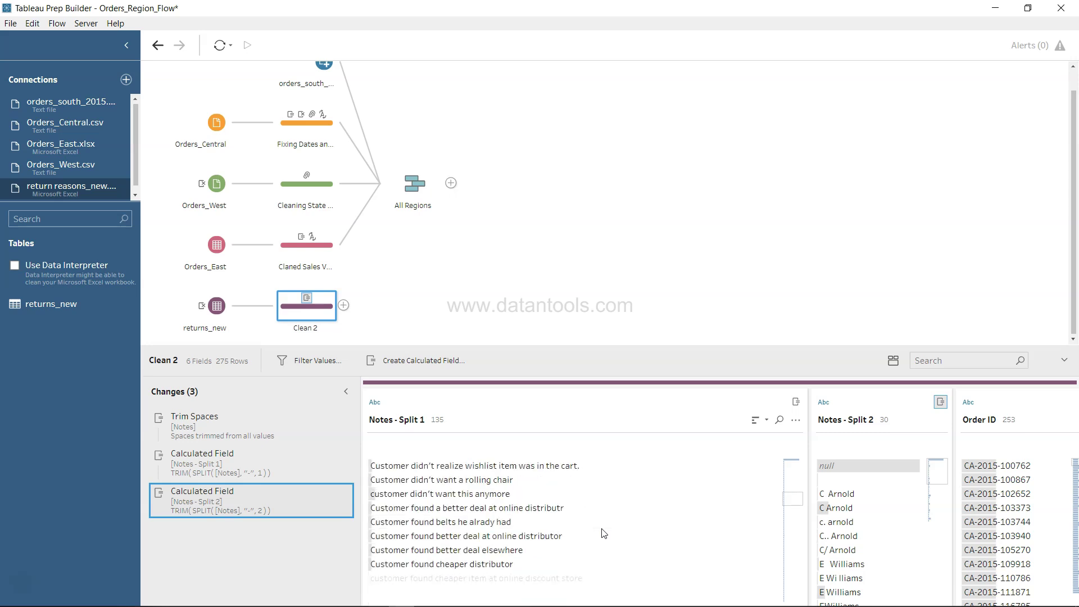
scroll(603, 533, "down", 3)
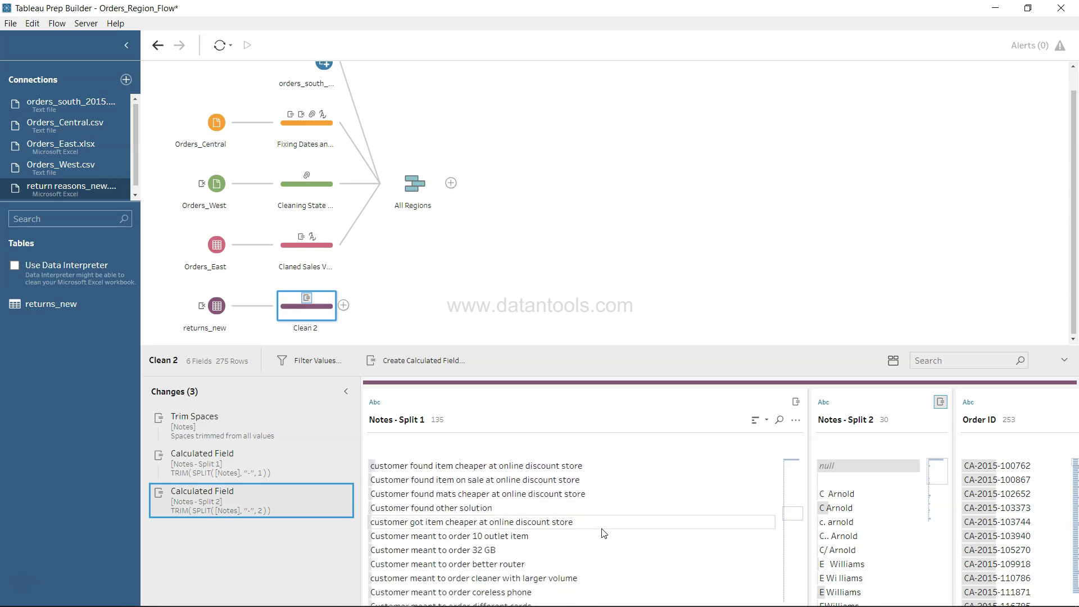
scroll(603, 533, "down", 5)
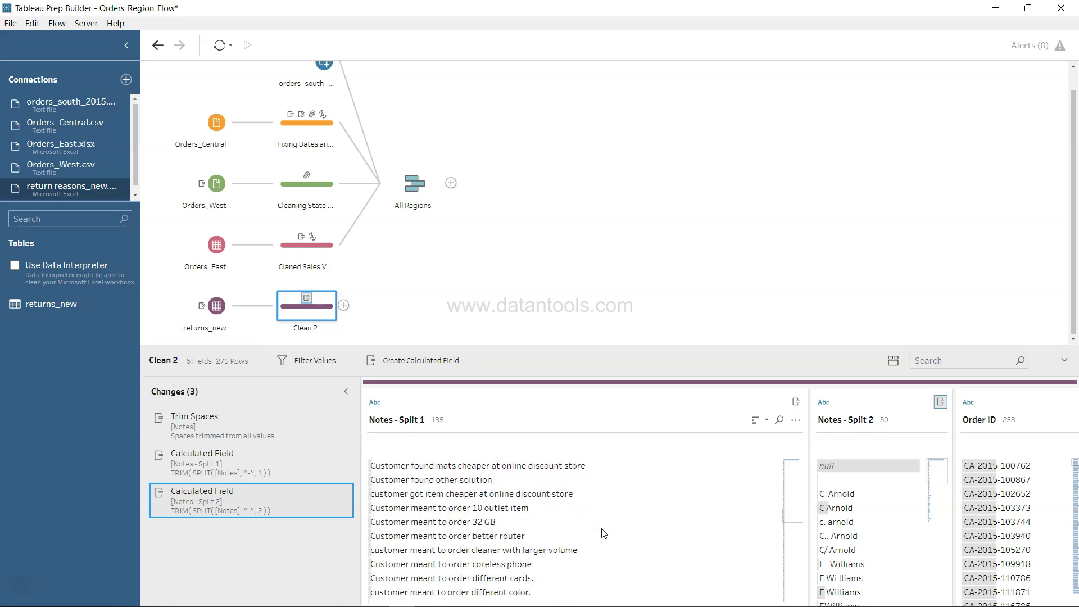
scroll(603, 532, "down", 4)
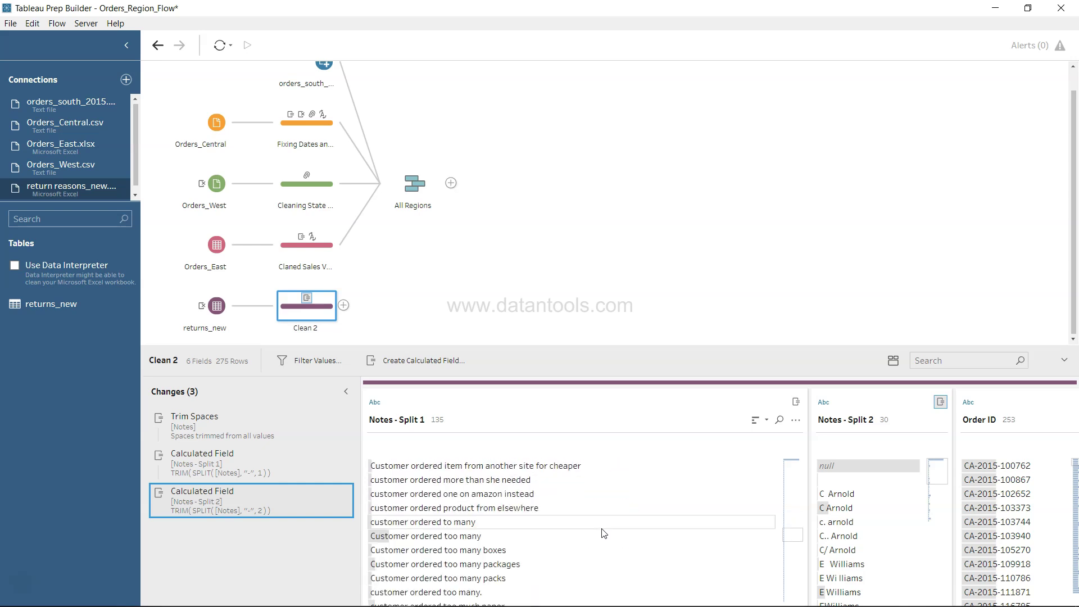
scroll(603, 533, "down", 3)
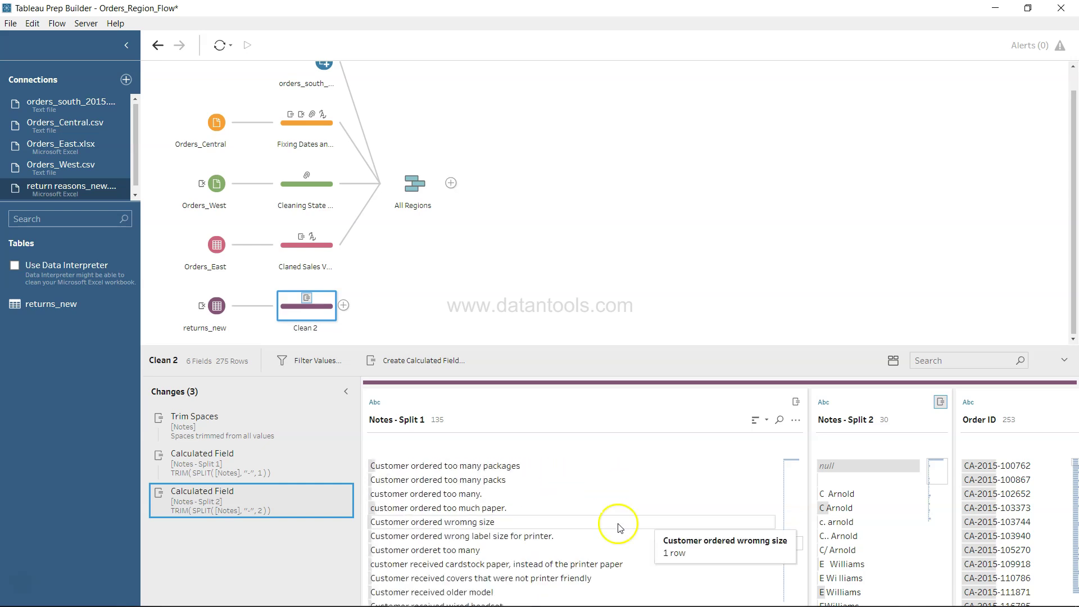
Step: Narrow the Notes - Split 1 field and group the Notes - Split 2 values by common characters
left_click_drag(791, 548, 792, 511)
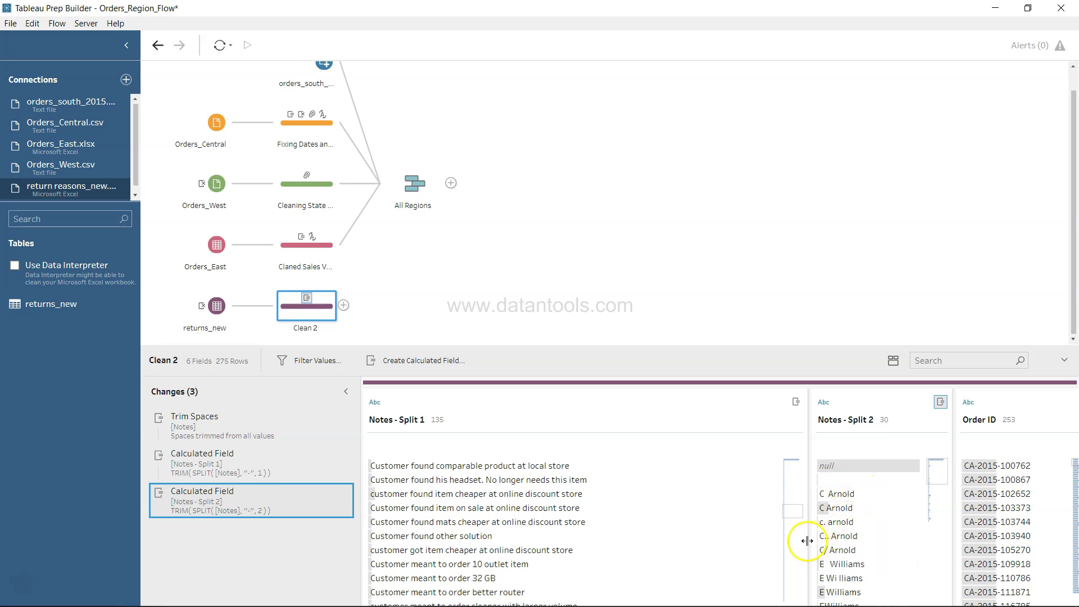
left_click_drag(808, 544, 631, 538)
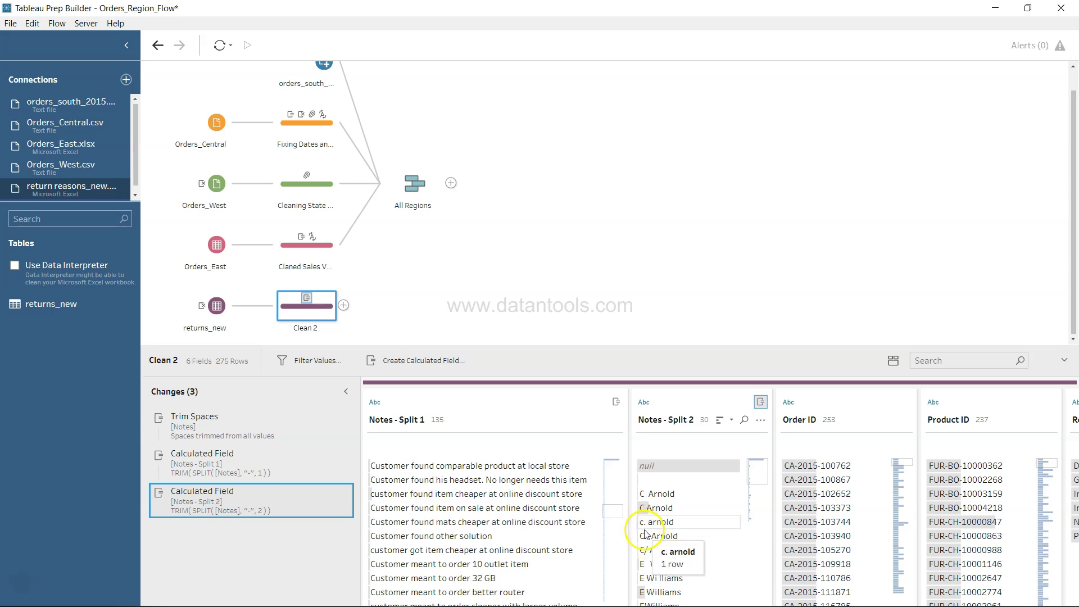
scroll(652, 545, "down", 4)
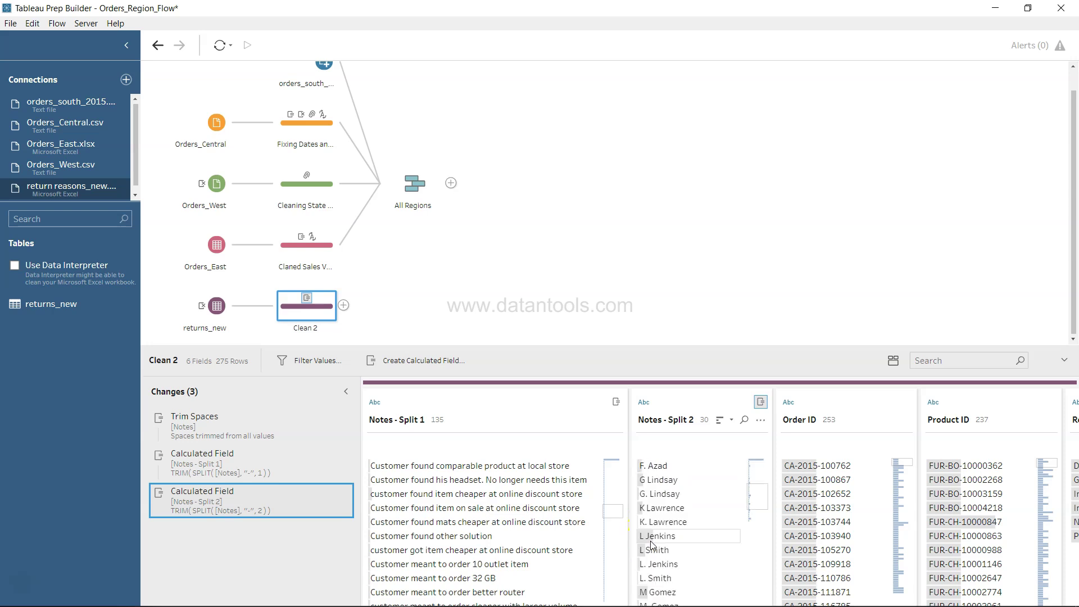
scroll(651, 544, "up", 4)
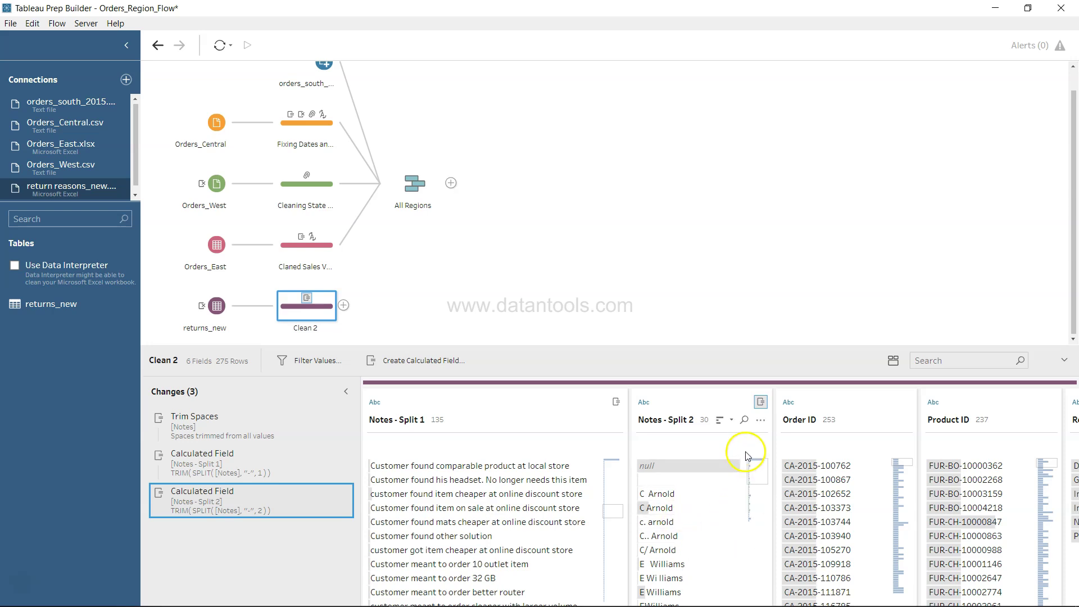
left_click(761, 420)
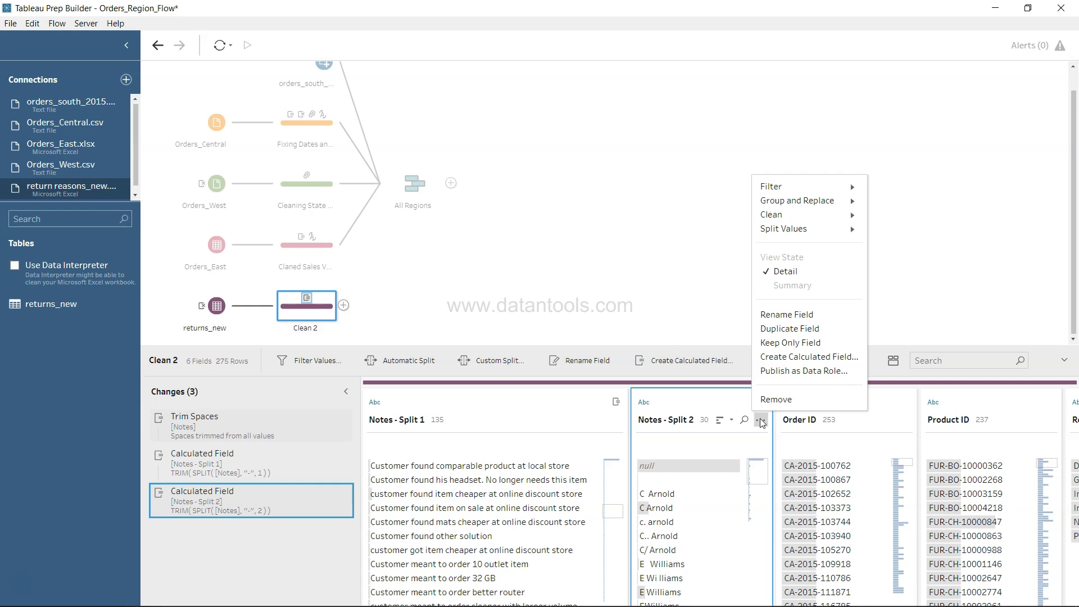
mouse_move(788, 204)
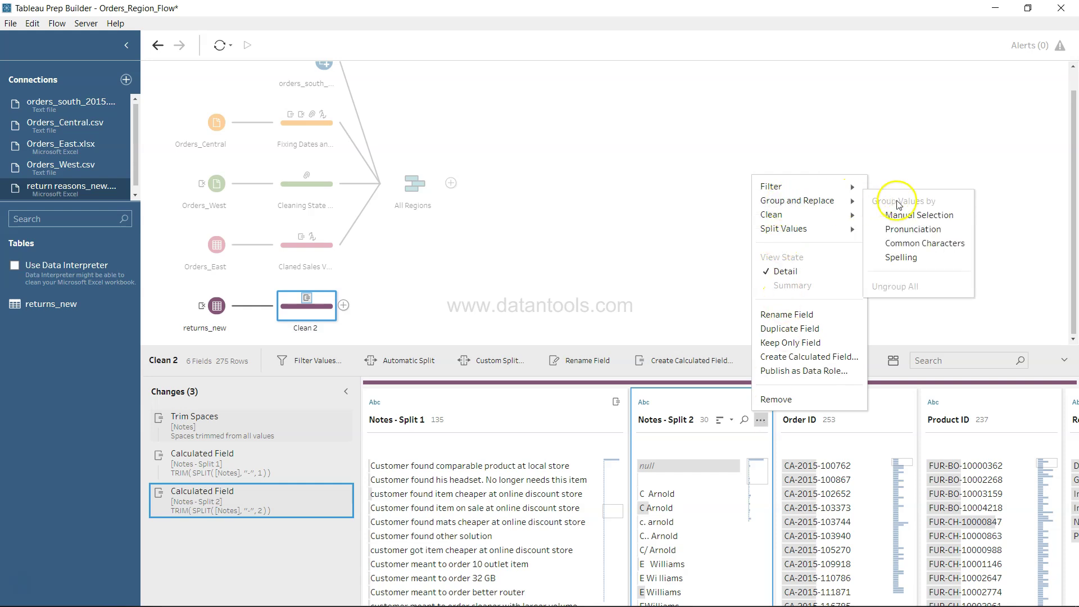
left_click(916, 244)
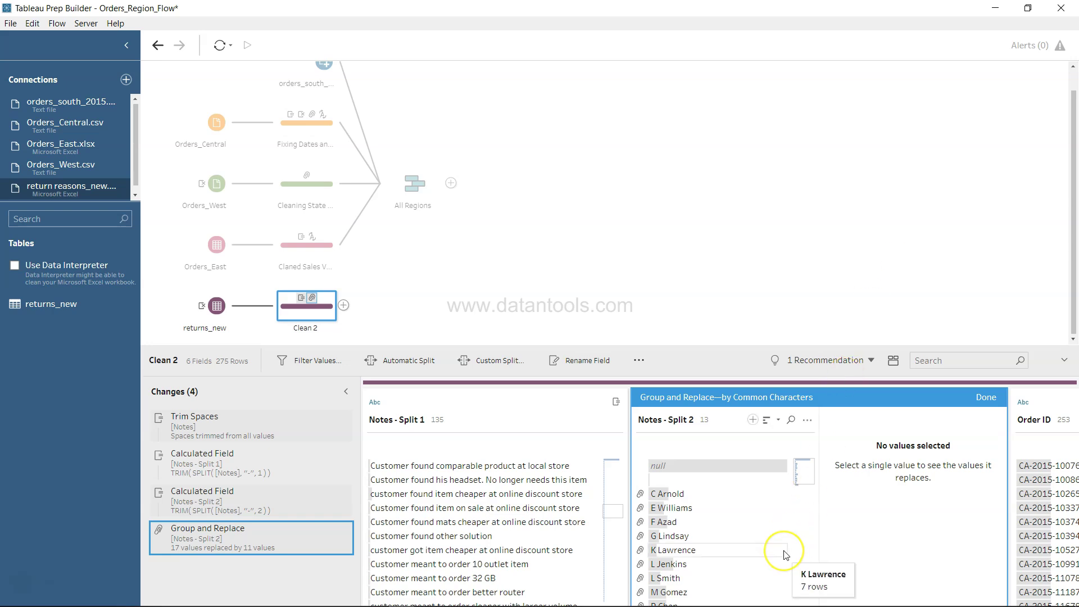
Step: Enlarge the profile and data area and compare the grouped Notes - Split 2 names with the original Notes values
left_click(692, 480)
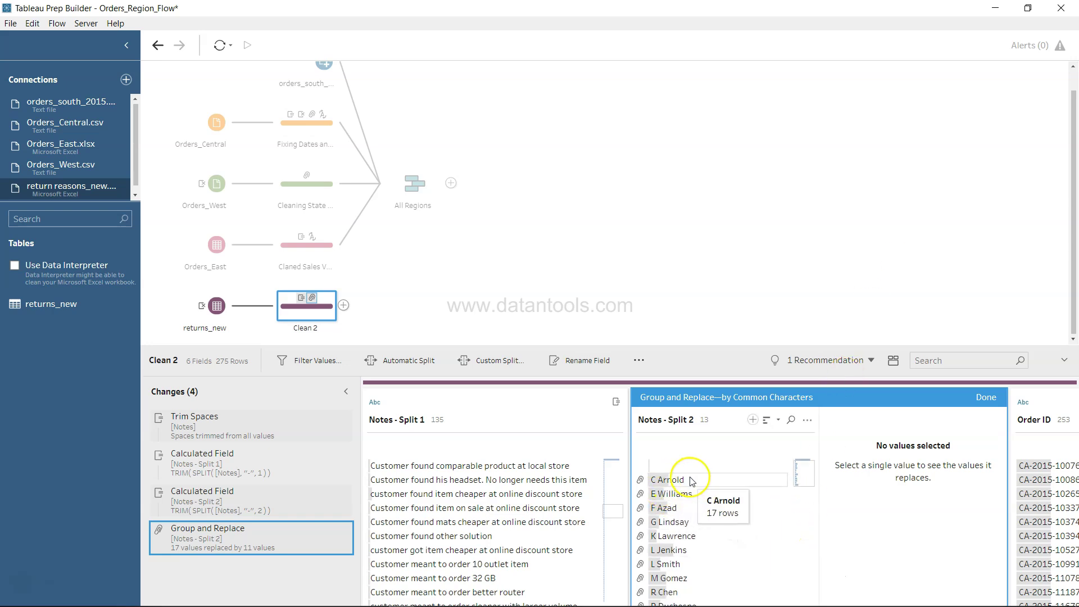
left_click(693, 496)
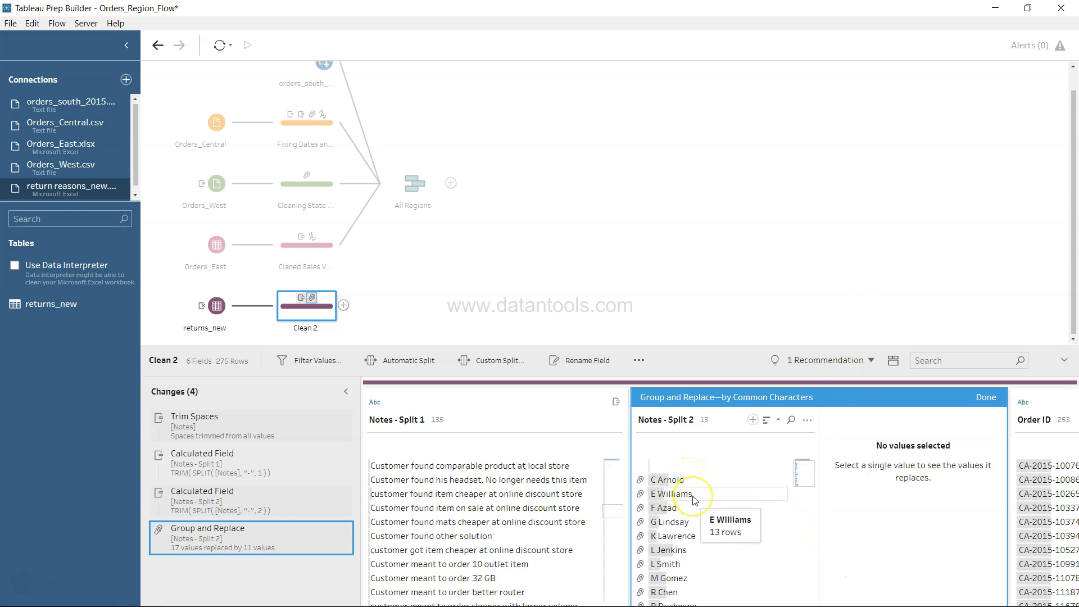
left_click(682, 509)
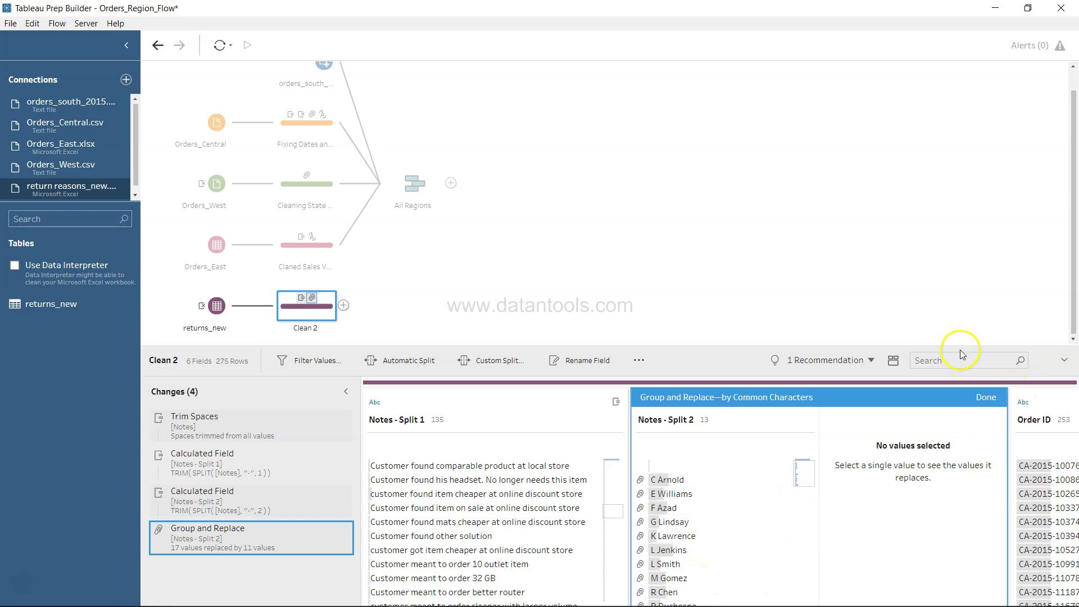
left_click_drag(960, 345, 952, 267)
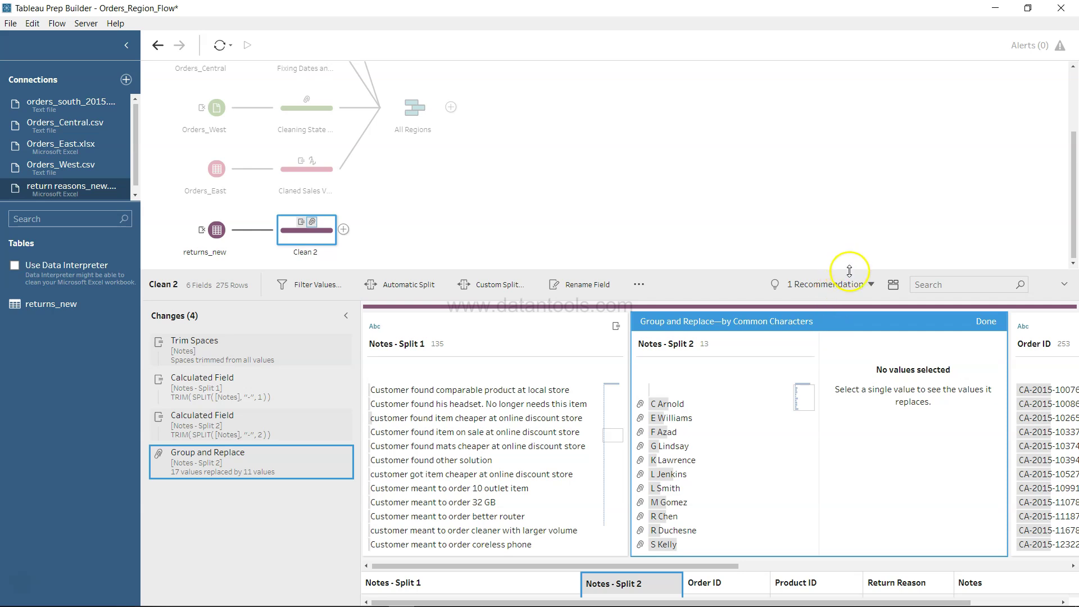
left_click_drag(849, 271, 852, 178)
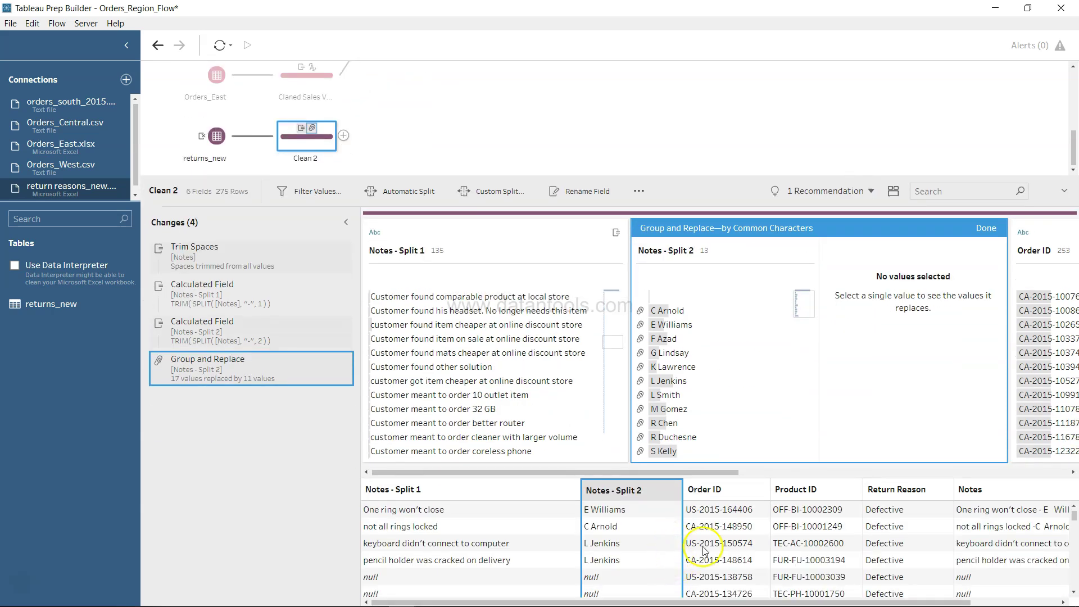
scroll(767, 546, "right", 3)
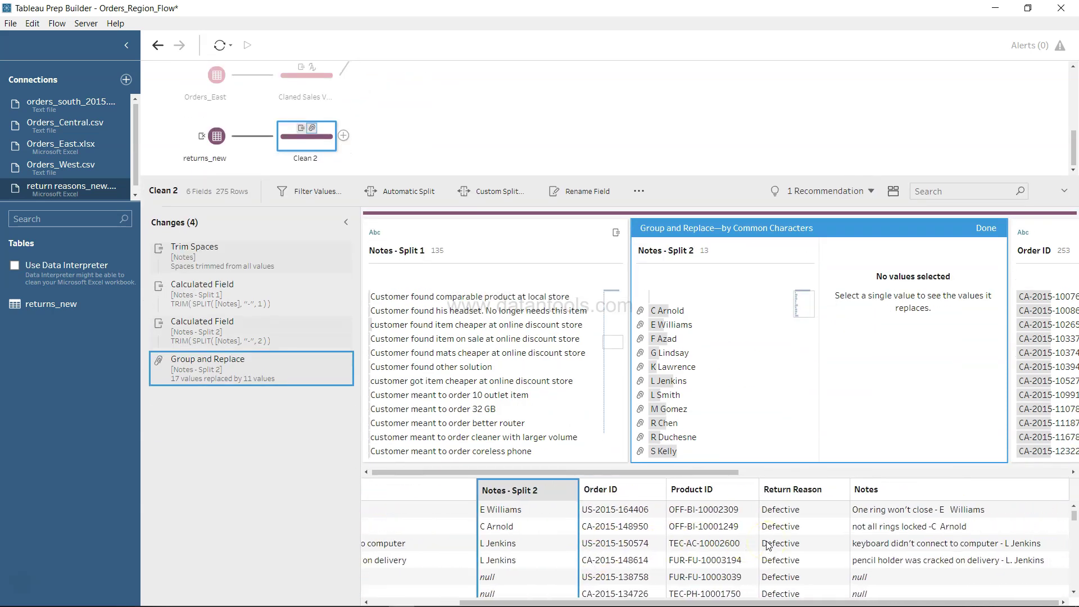
scroll(767, 545, "left", 3)
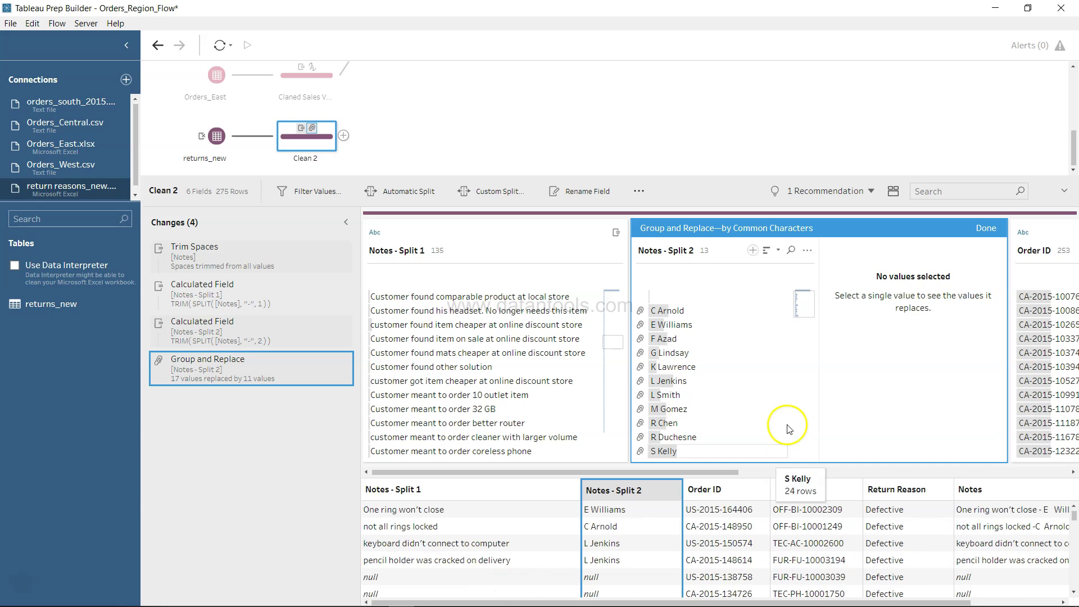
scroll(851, 562, "right", 3)
scroll(854, 562, "left", 3)
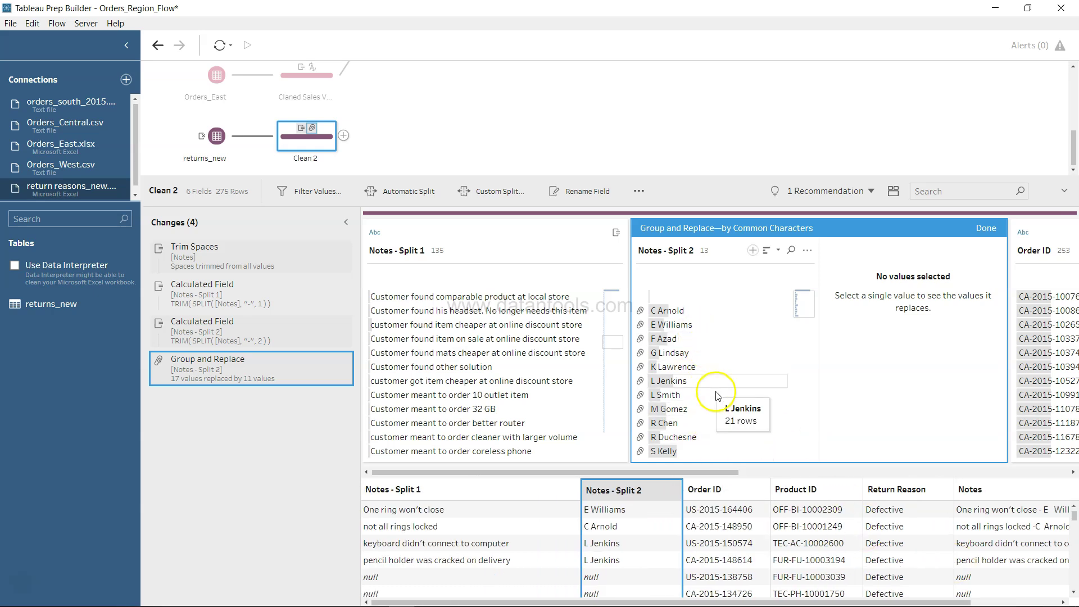
Step: Finish the Group and Replace edit on Notes - Split 2
left_click(807, 250)
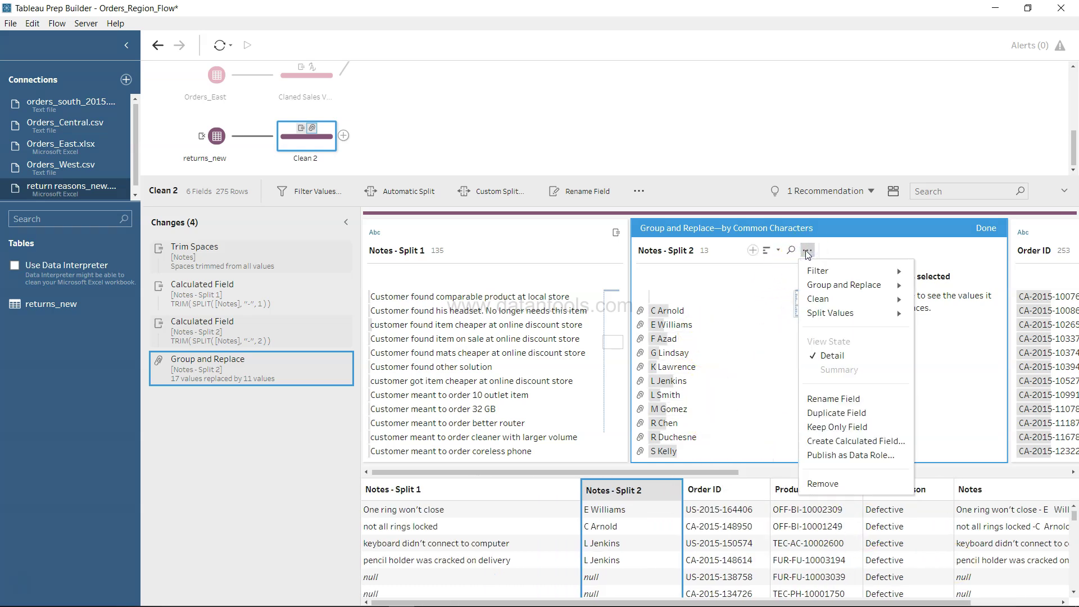
left_click(836, 292)
left_click(990, 228)
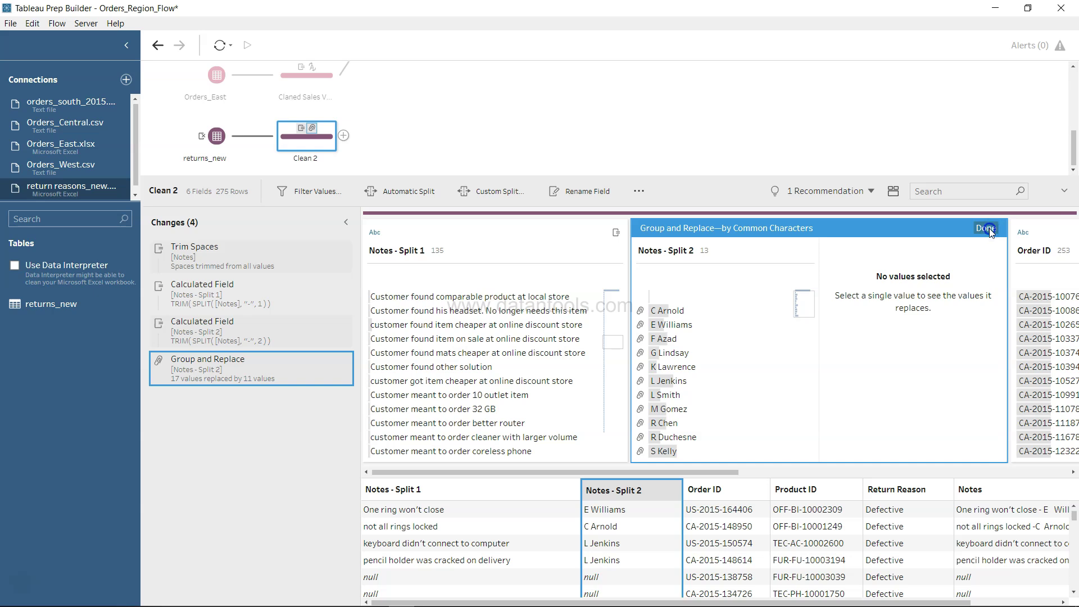
left_click(989, 229)
scroll(768, 545, "down", 2)
scroll(769, 544, "up", 2)
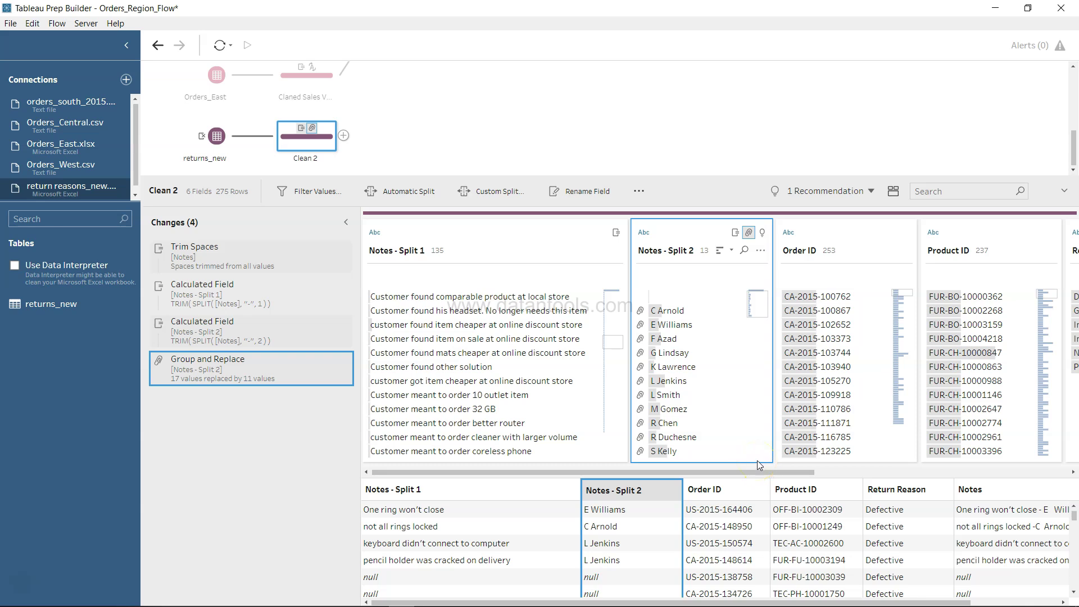
Step: Remove the original Notes field from the returns cleaning step
scroll(828, 430, "right", 3)
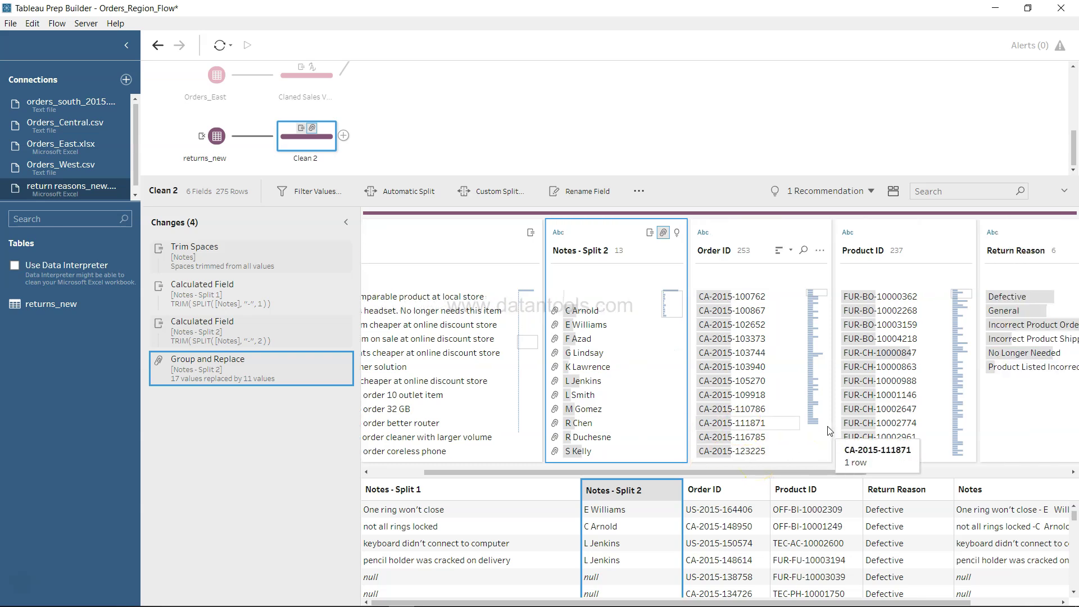
scroll(829, 430, "right", 5)
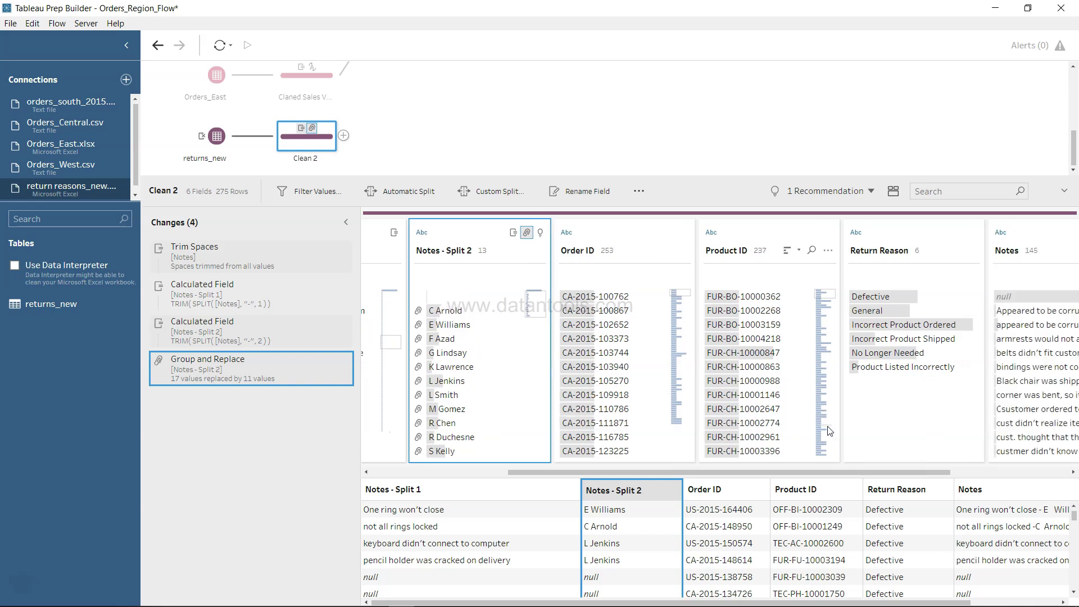
scroll(906, 428, "right", 7)
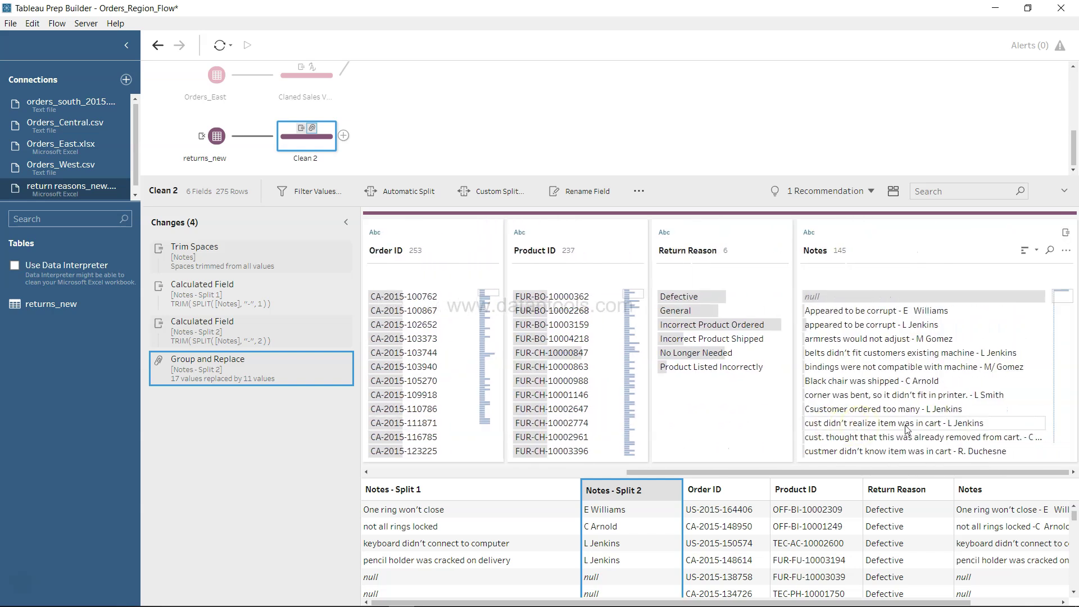
left_click(1066, 253)
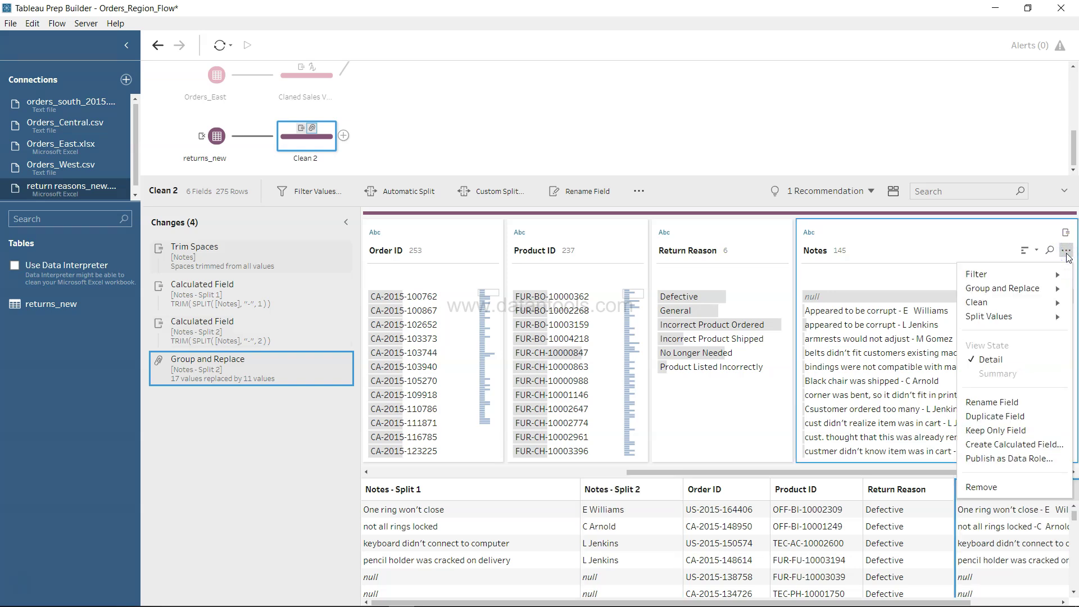
left_click(1000, 489)
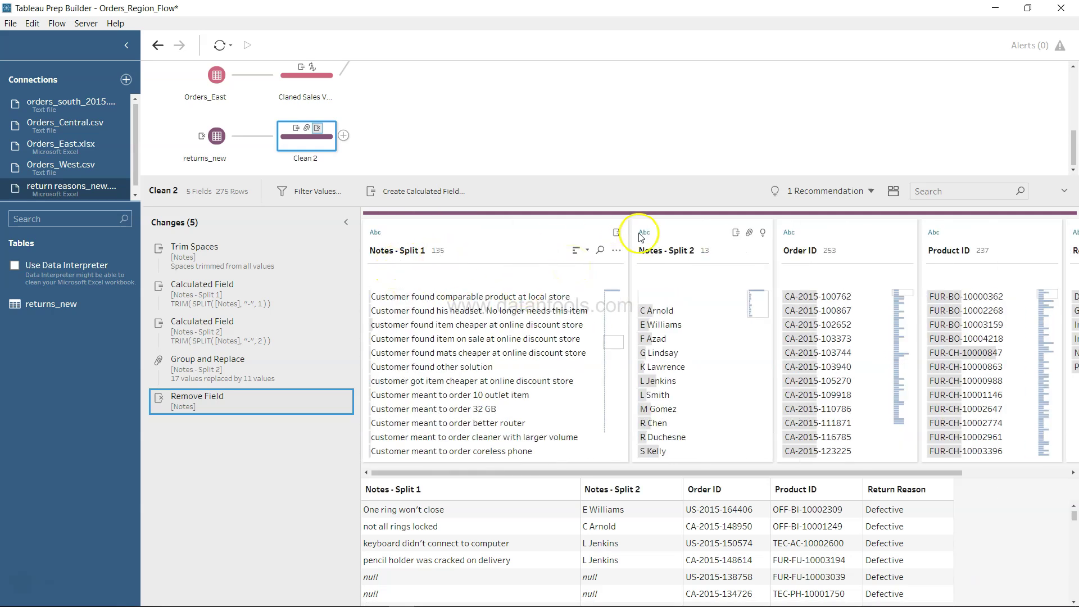
Step: Rename the Notes - Split 2 field as Approver Name and Notes - Split 1 as Customer Note
double_click(662, 251)
type("Approver Name")
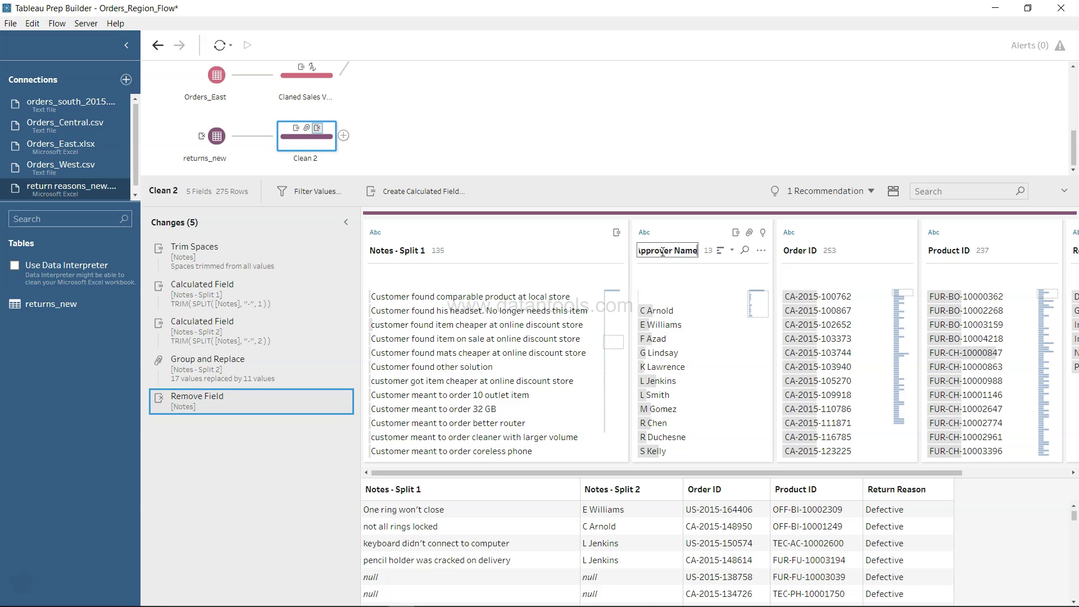
double_click(421, 253)
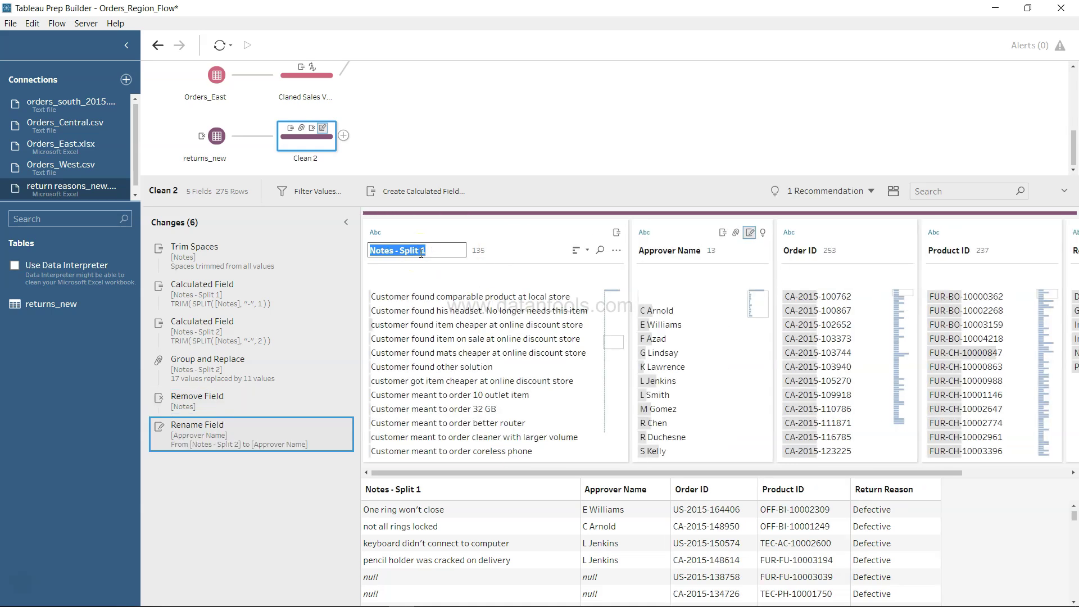
type("Customer Note")
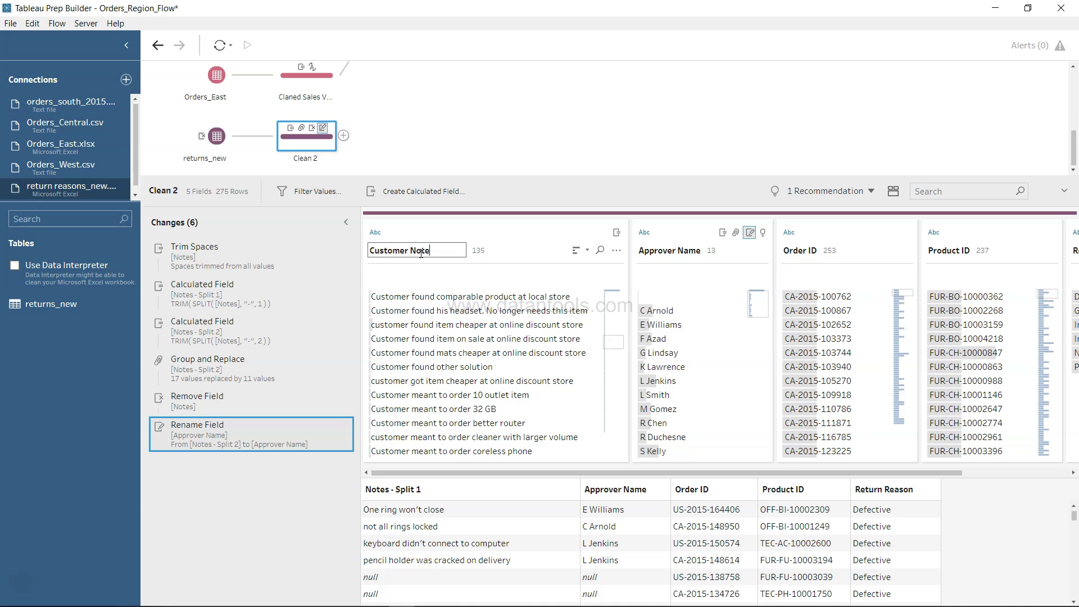
key("Return")
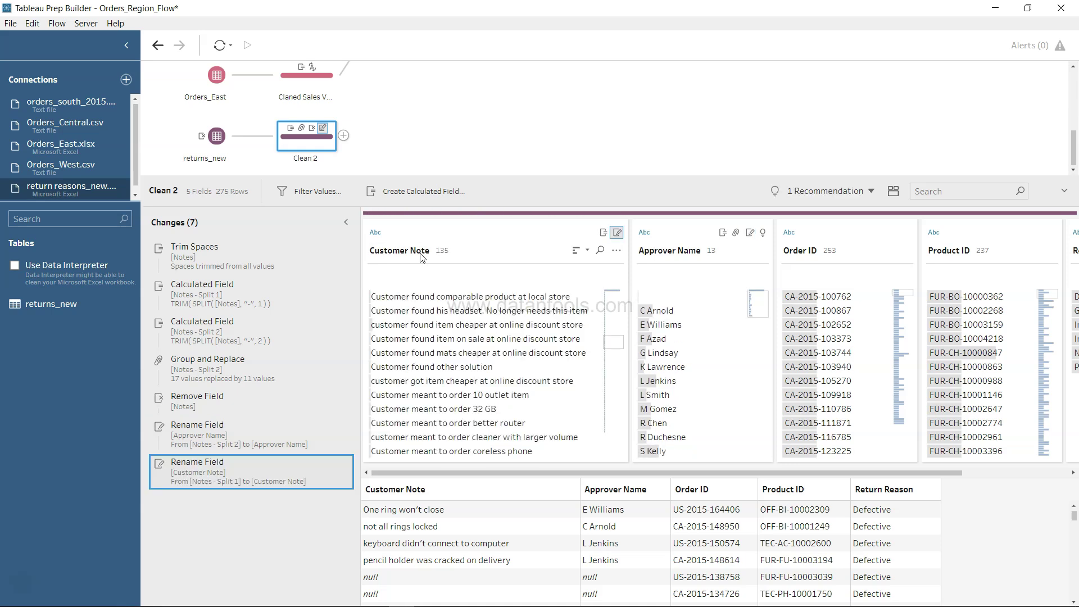
Step: Rename the cleaning step after returns_new as Cleaning Notes
double_click(307, 158)
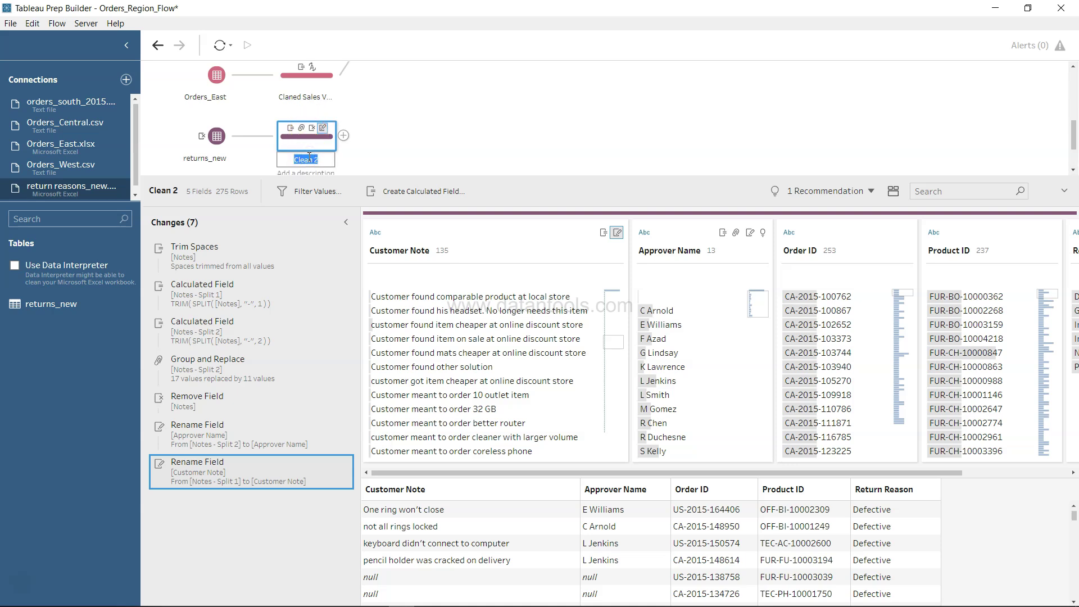
type("Cleaning Notes")
key("Return")
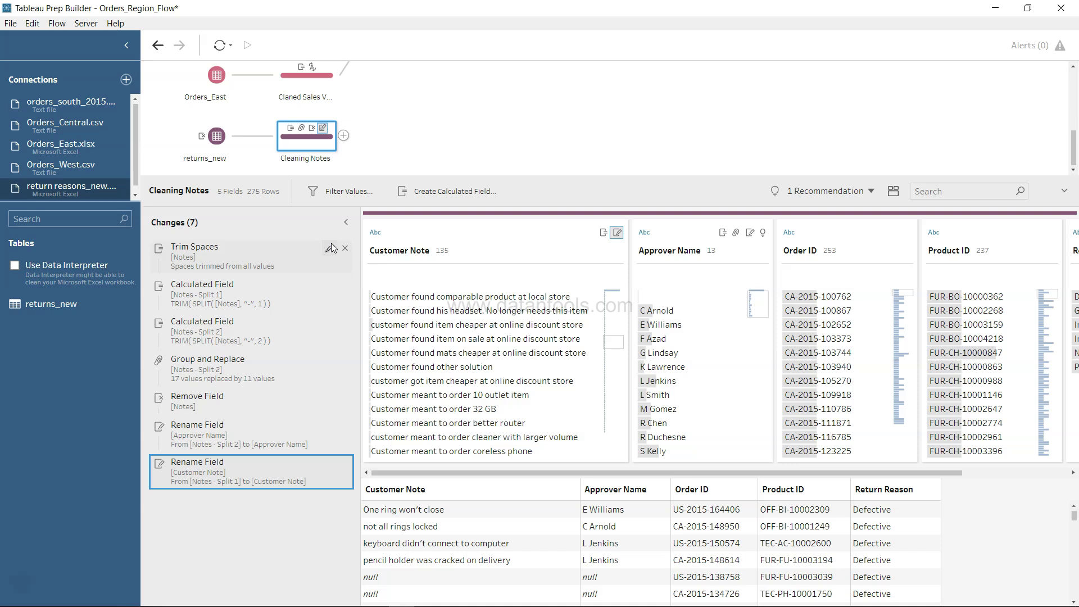
left_click(202, 453)
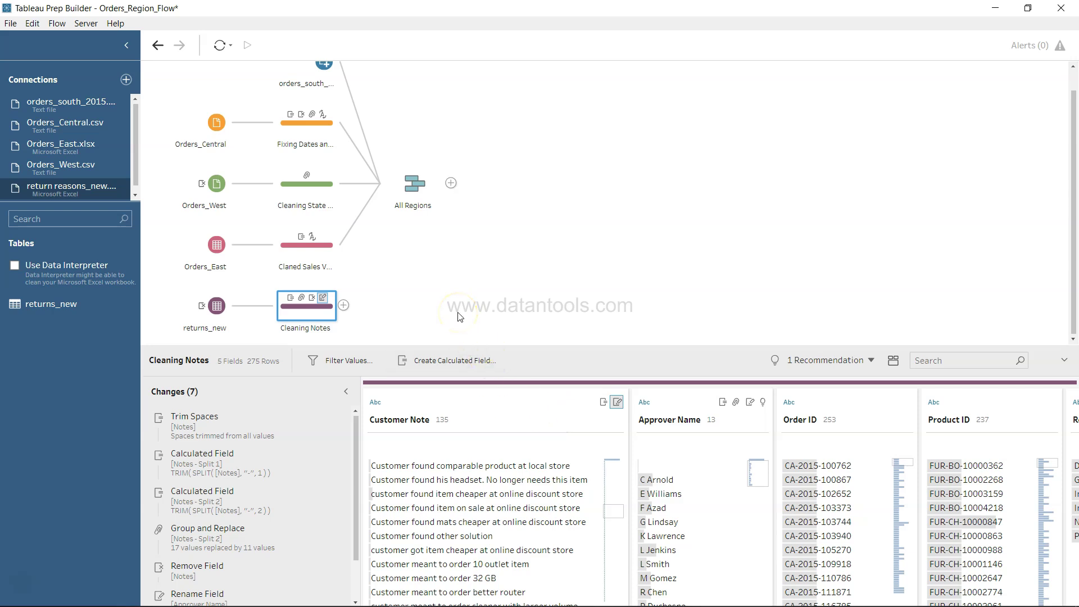
Step: Join the Cleaning Notes step to All Regions and review the join type and the summary of join results
left_click(312, 311)
left_click_drag(312, 312, 460, 189)
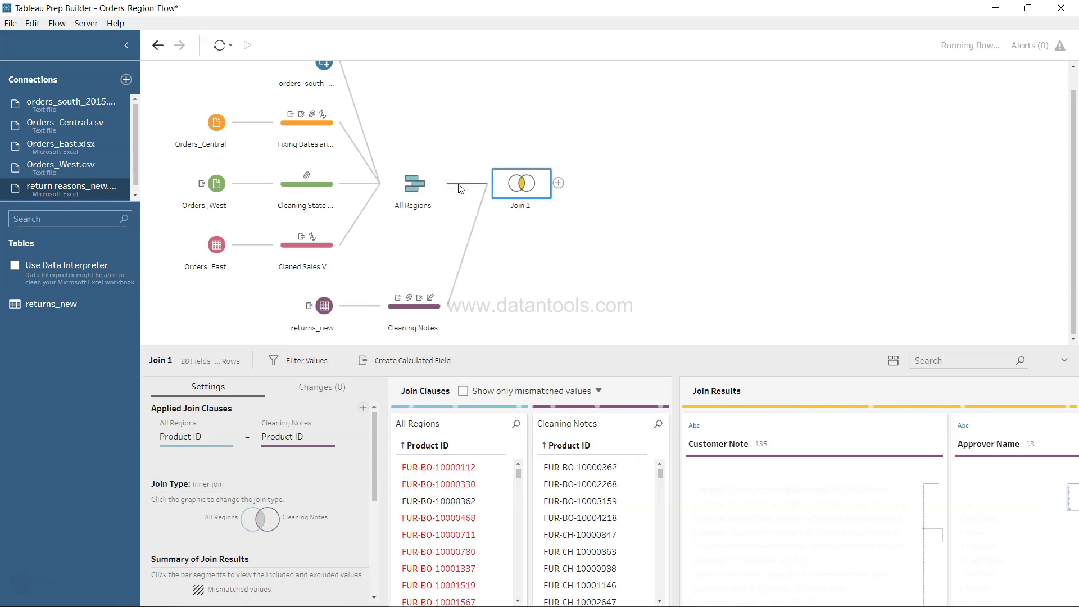
left_click(453, 147)
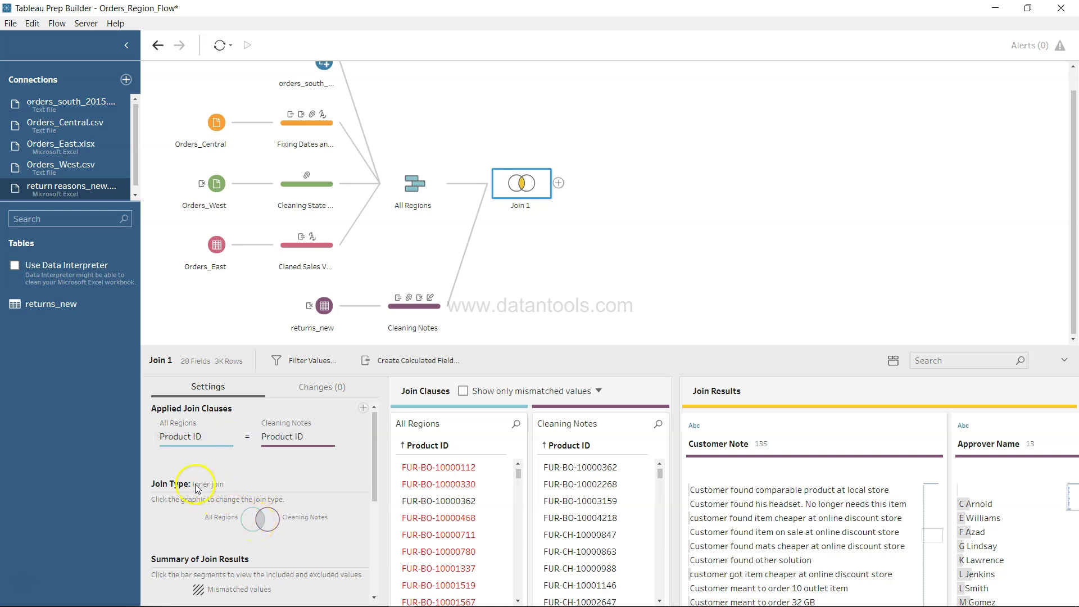
scroll(209, 491, "down", 3)
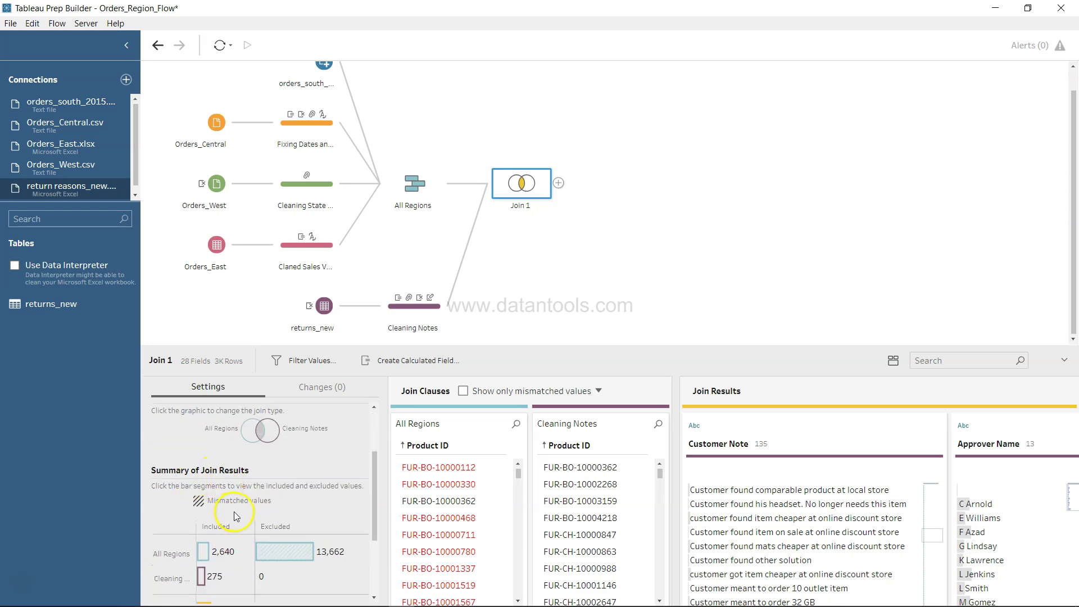
scroll(250, 505, "down", 2)
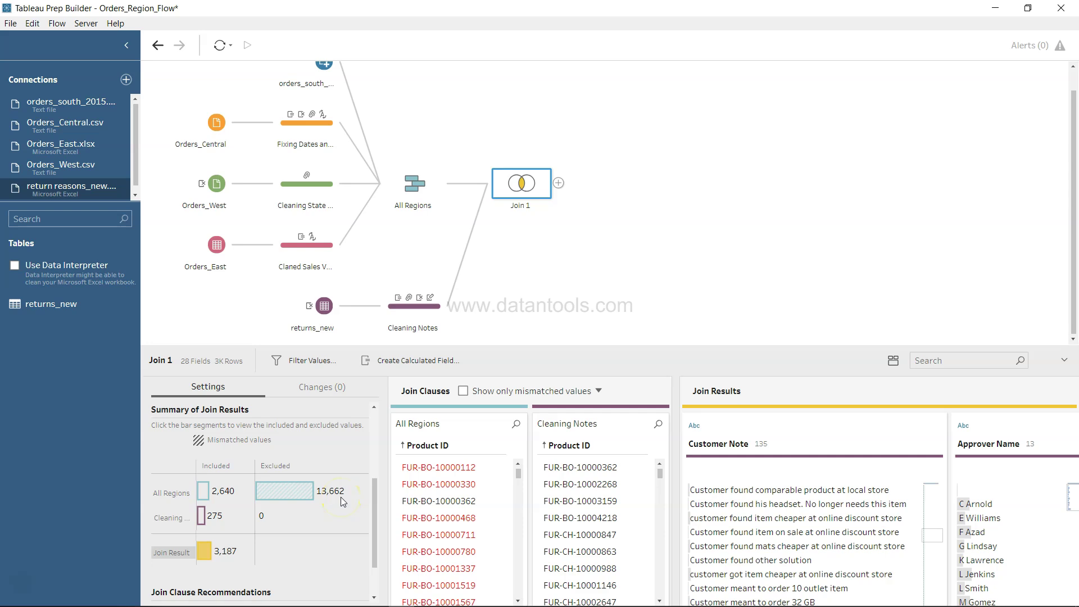
scroll(340, 497, "up", 2)
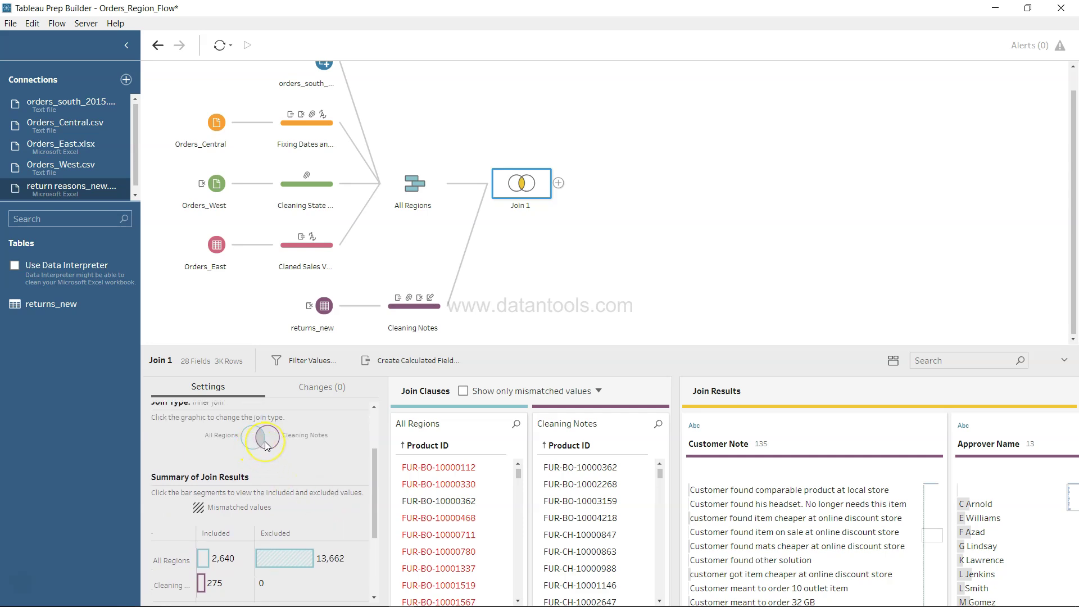
Step: Add the recommended join clause Order ID = Order ID to the join of All Regions and Cleaning Notes
scroll(265, 450, "down", 2)
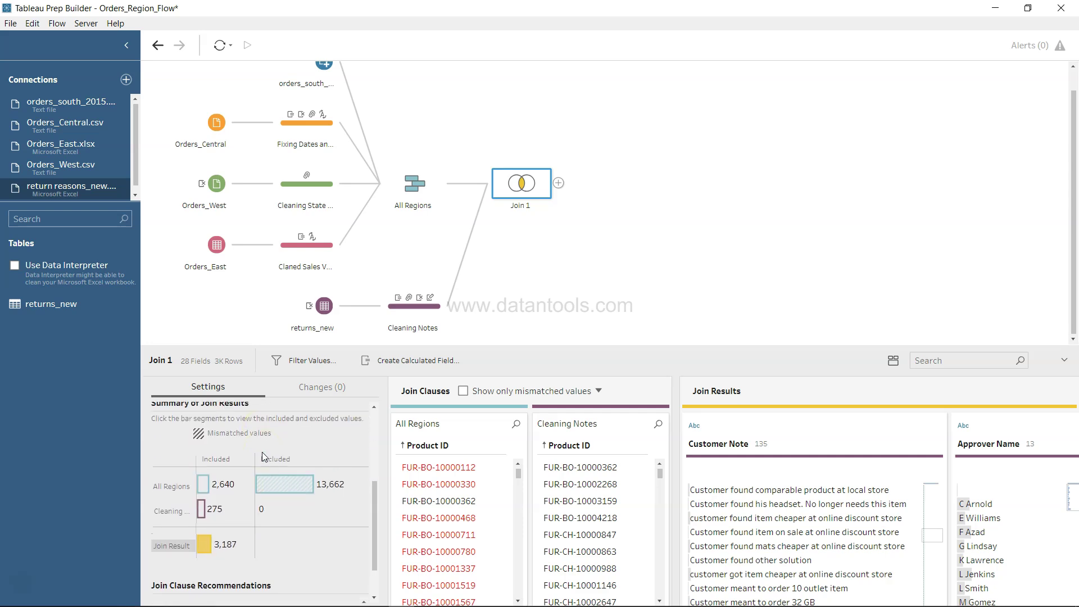
scroll(262, 455, "down", 1)
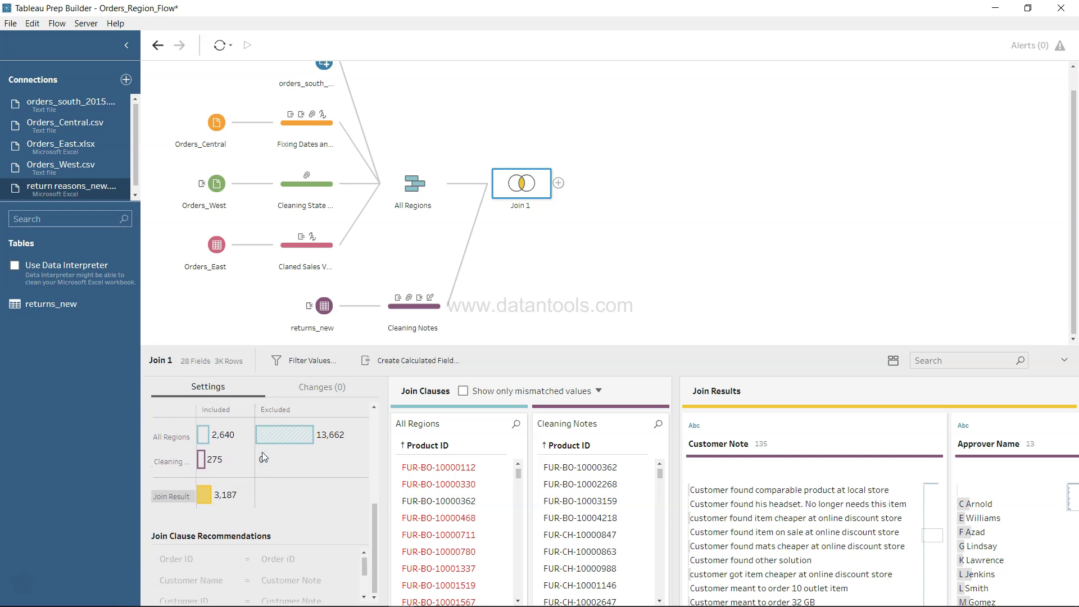
left_click(282, 483)
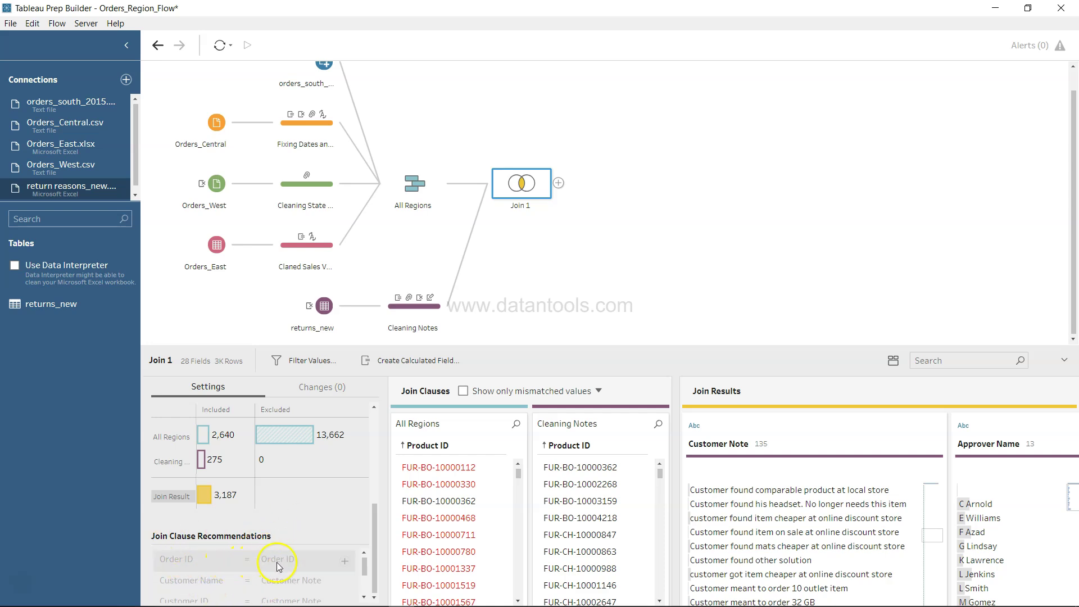
scroll(284, 565, "down", 3)
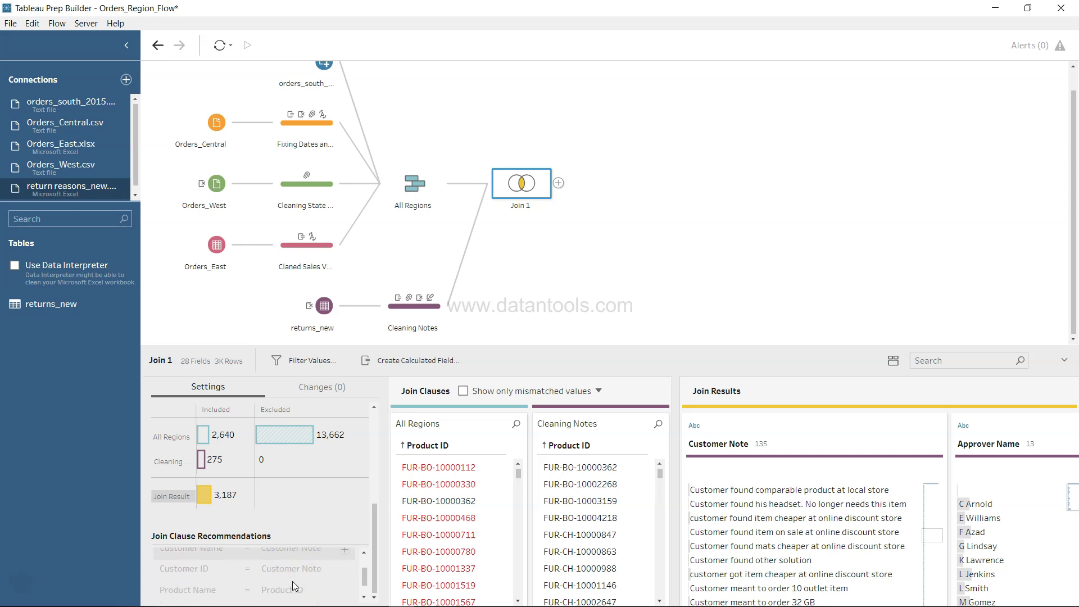
scroll(292, 582, "up", 3)
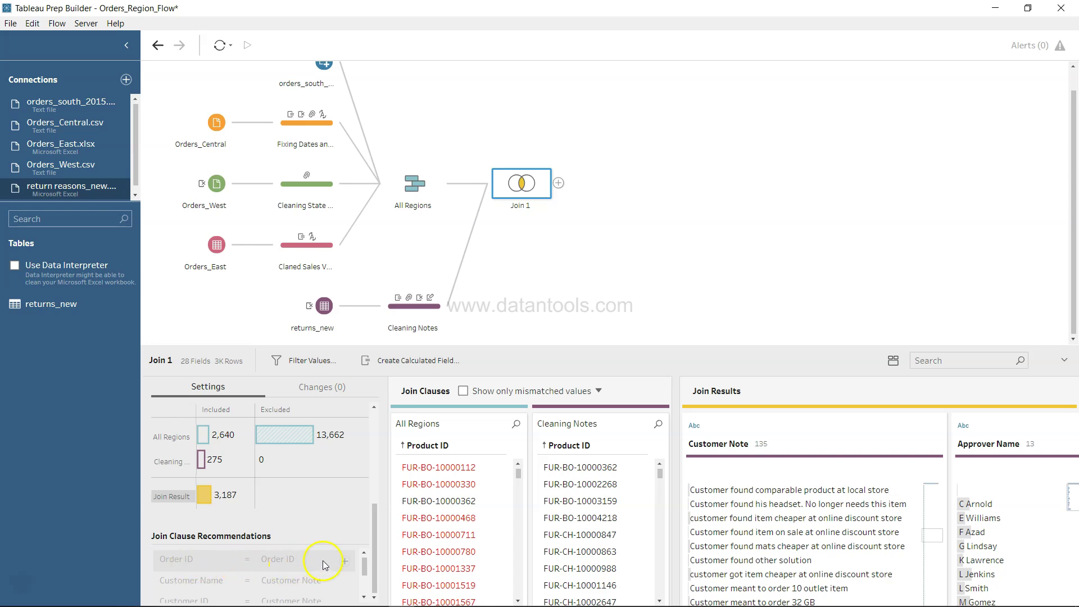
left_click(345, 562)
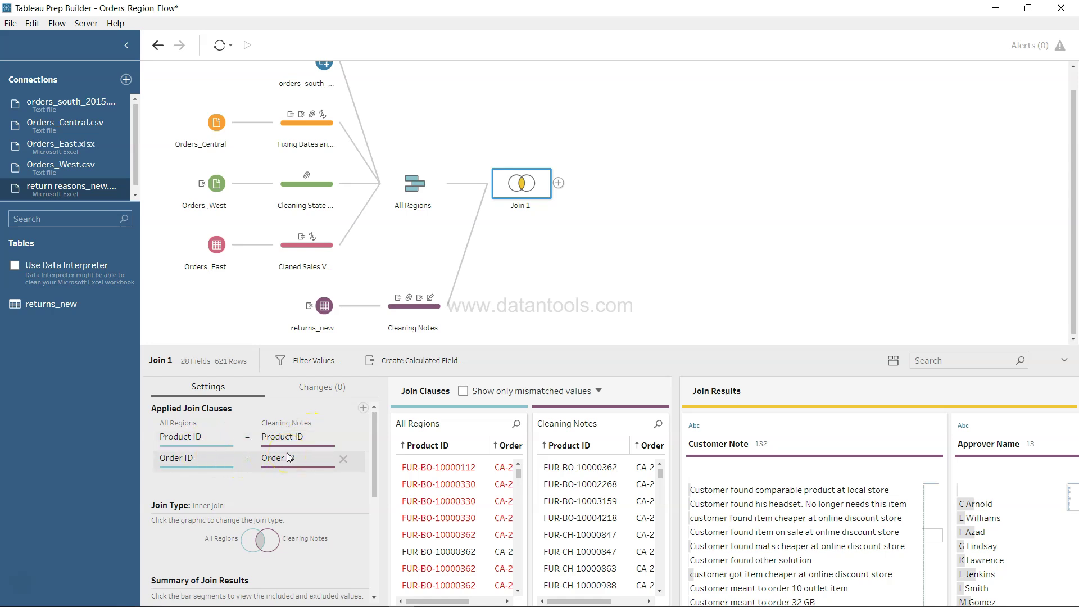
Step: Change the join type from inner to a left join that keeps every All Regions row
scroll(287, 454, "down", 3)
scroll(287, 453, "up", 1)
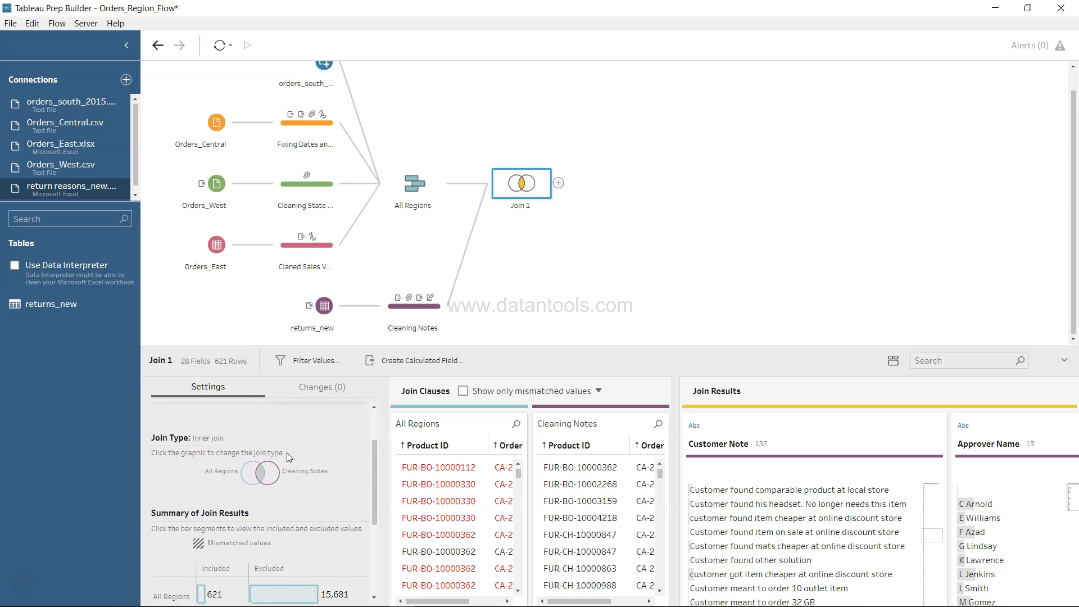
scroll(287, 453, "down", 1)
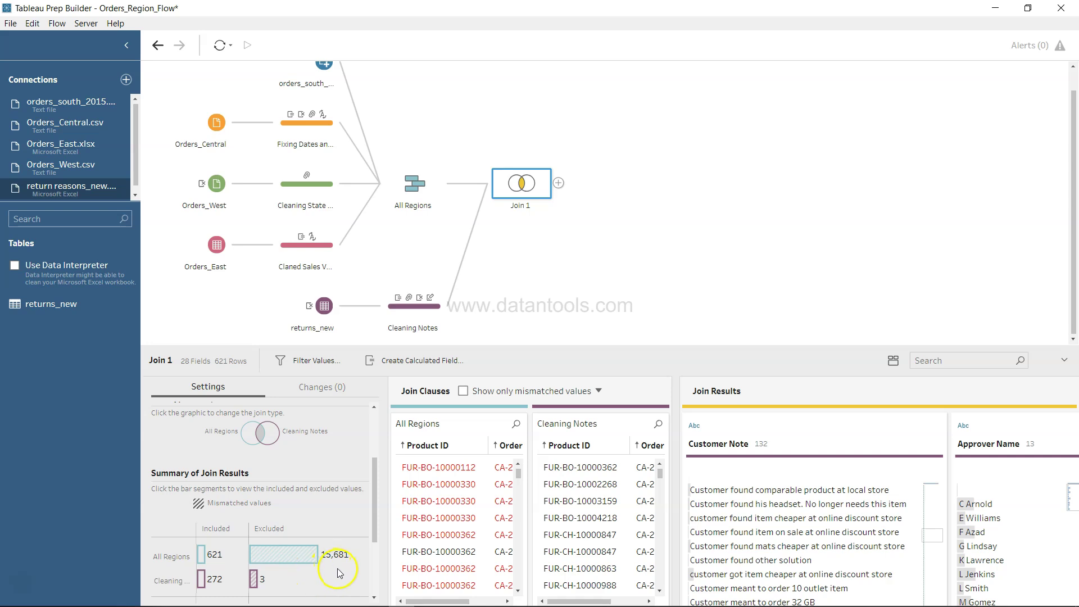
scroll(326, 523, "up", 2)
scroll(279, 450, "down", 2)
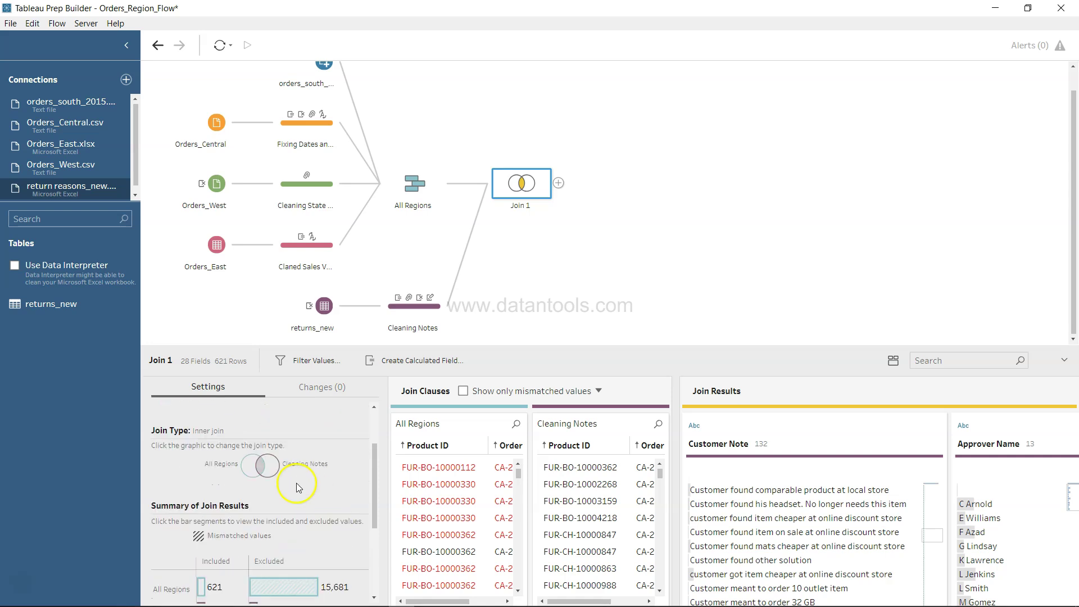
mouse_move(313, 557)
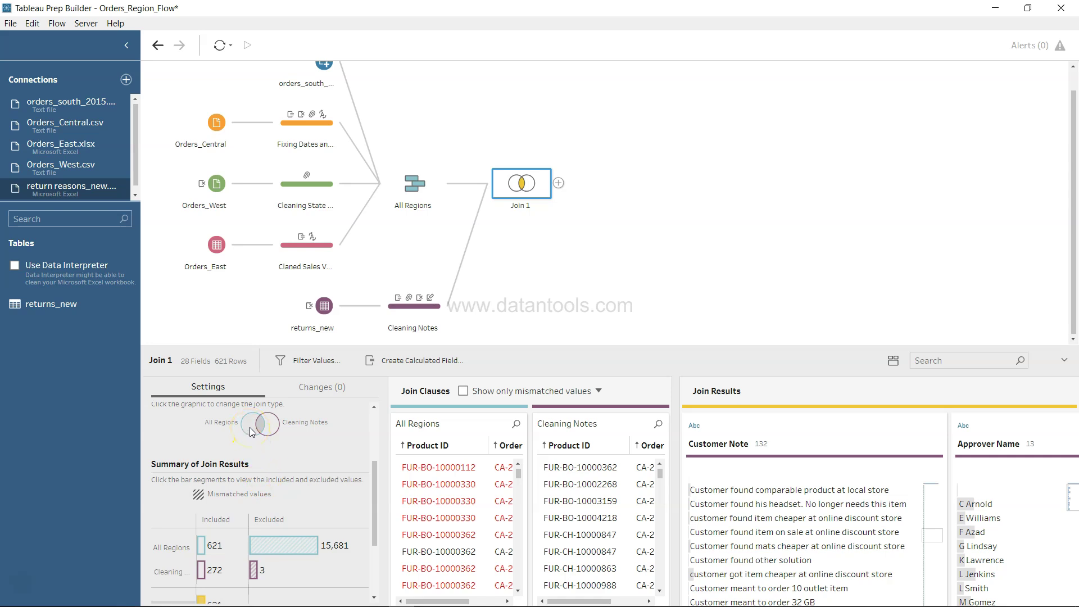
scroll(251, 431, "up", 1)
left_click(254, 463)
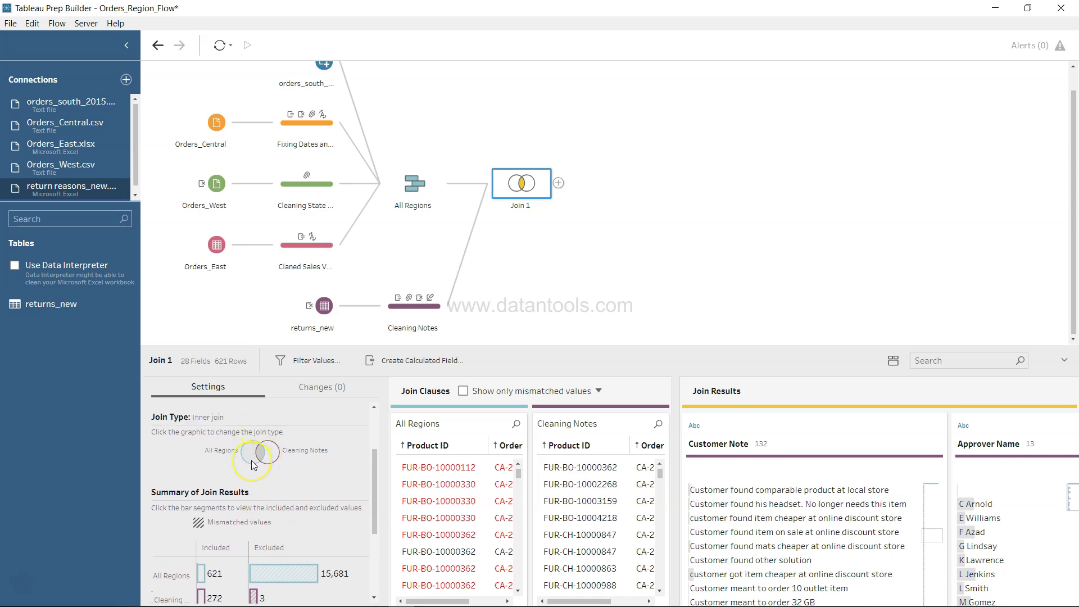
left_click(278, 459)
left_click(249, 462)
left_click(251, 461)
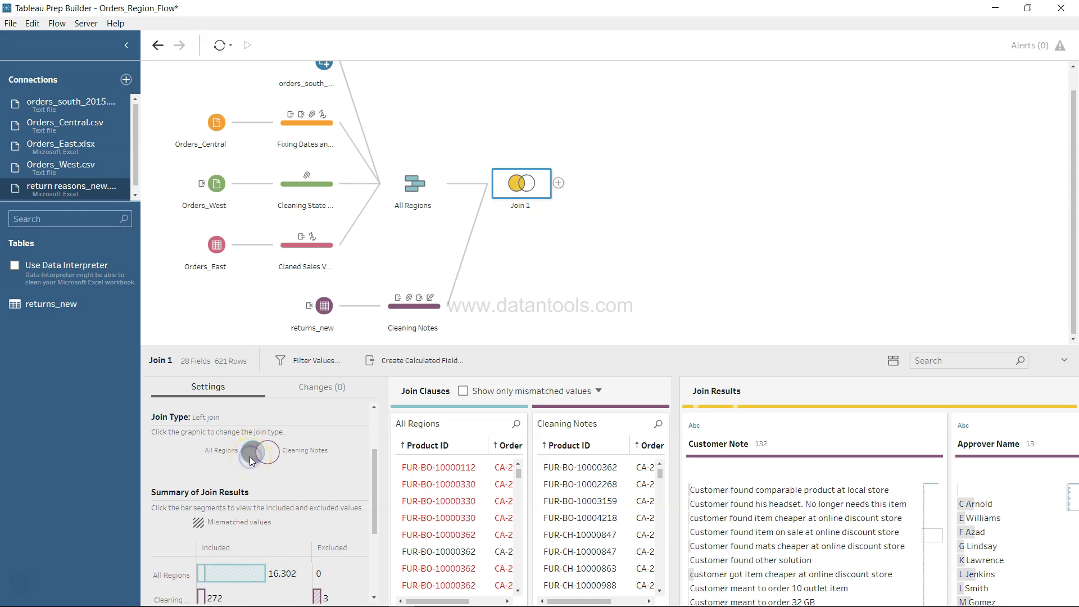
left_click(269, 486)
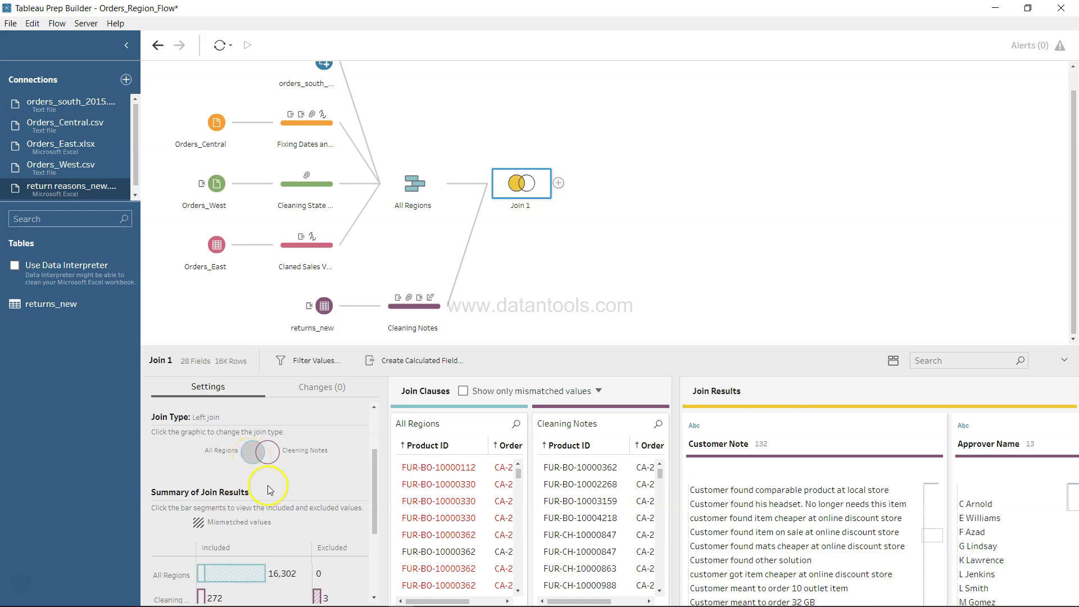
Step: Review the left join's summary of included, excluded and resulting rows, along with the join clause recommendations
scroll(268, 485, "down", 1)
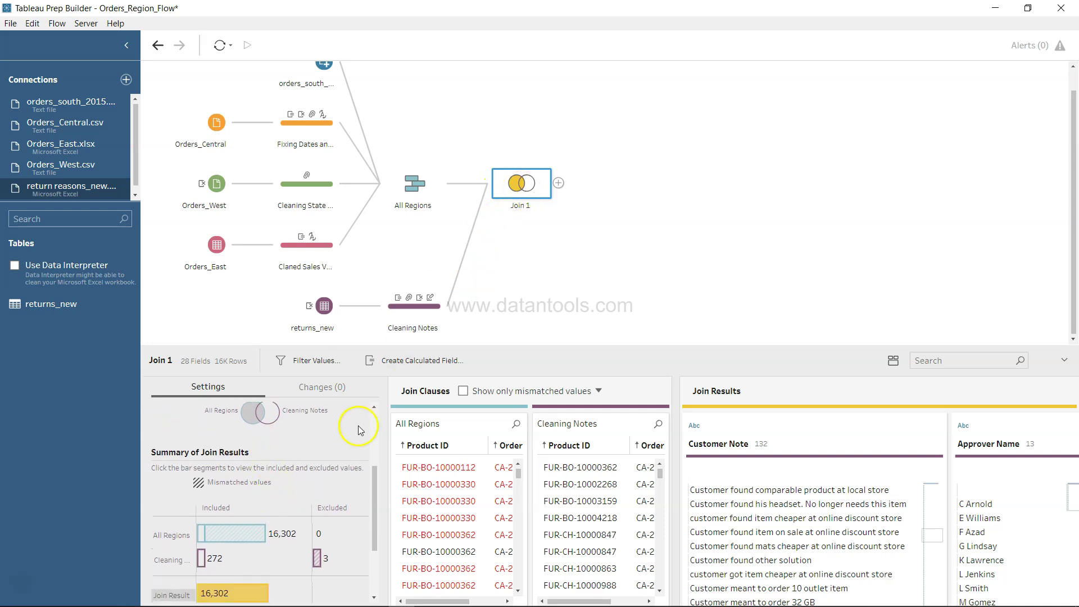
scroll(284, 520, "down", 1)
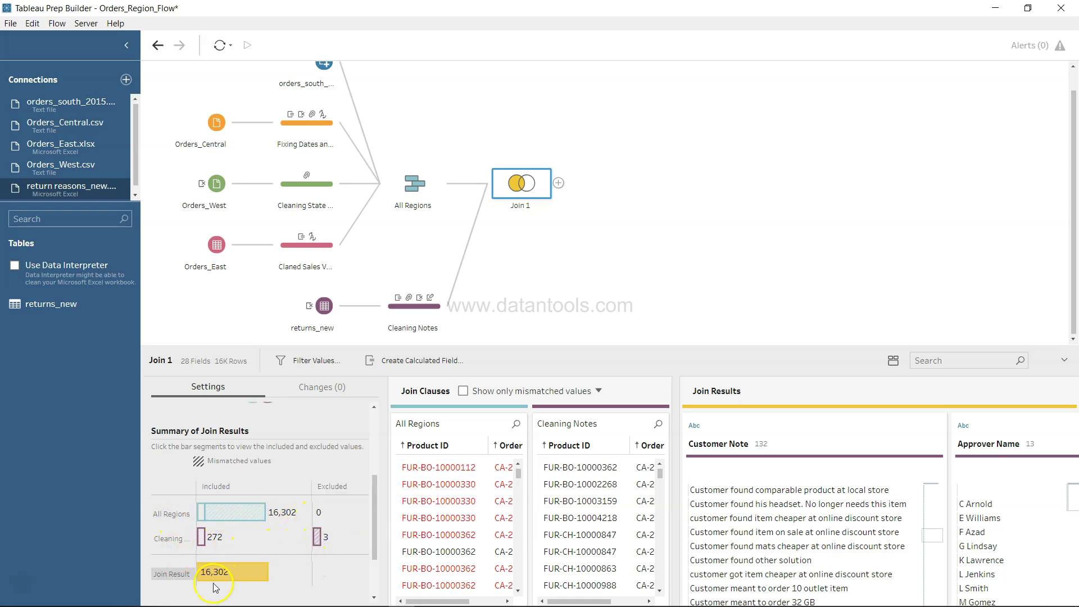
mouse_move(230, 579)
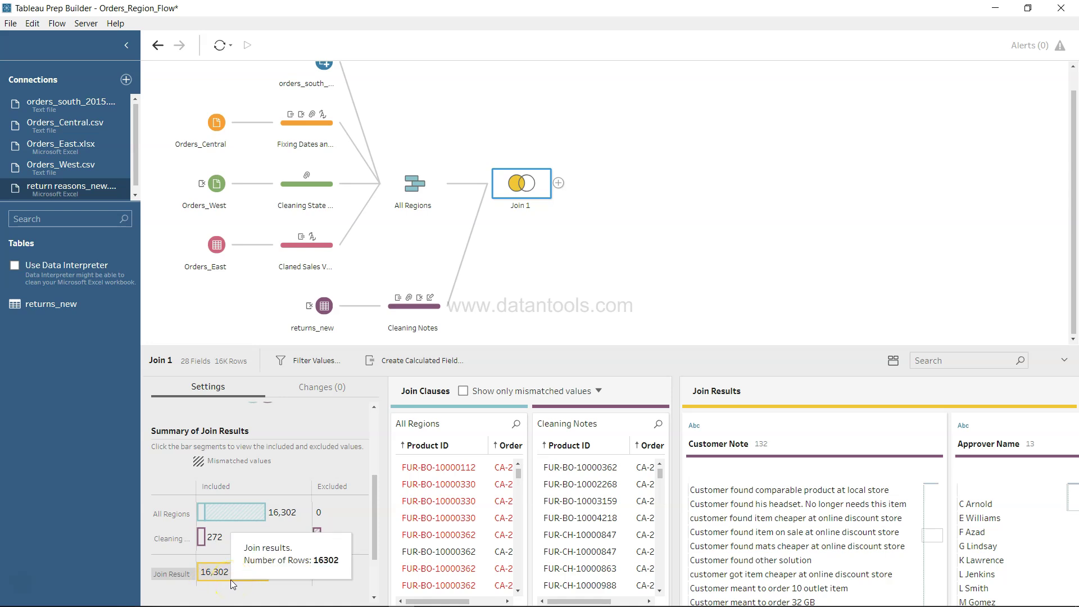
scroll(230, 579, "down", 3)
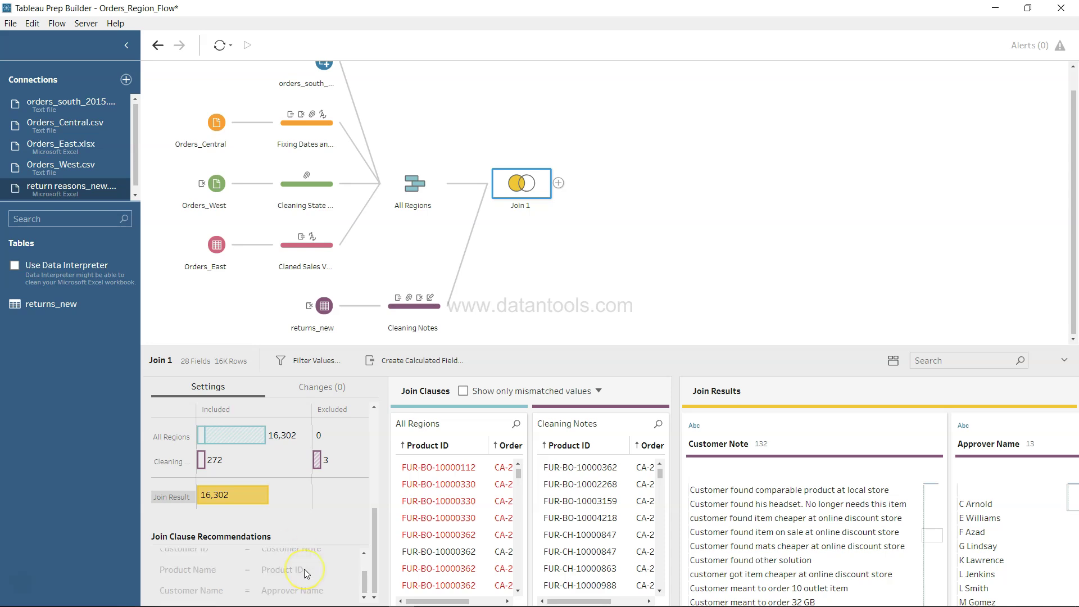
scroll(356, 527, "up", 5)
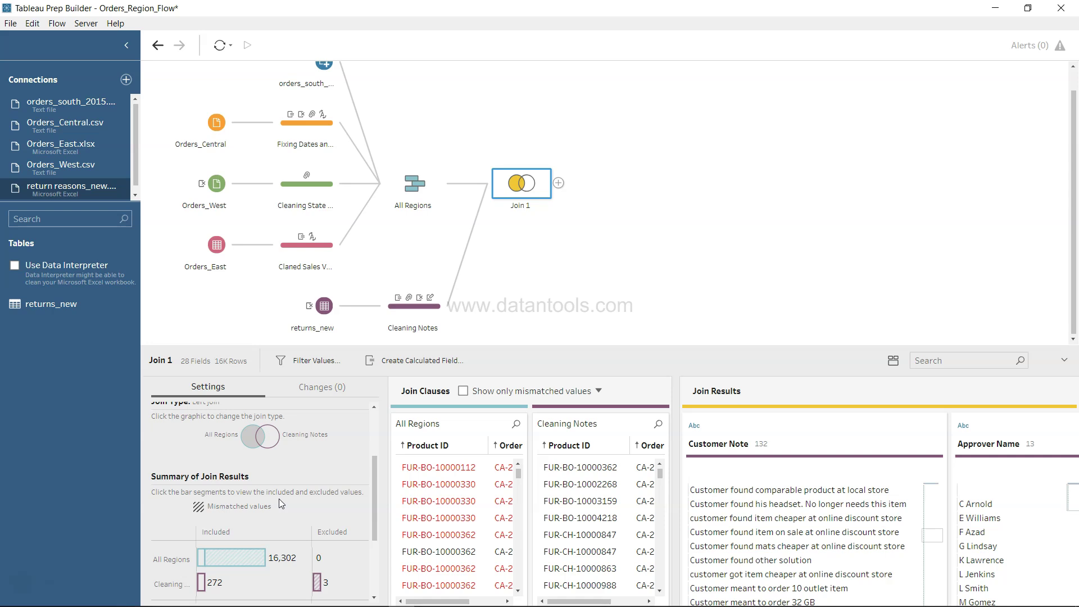
scroll(279, 498, "up", 1)
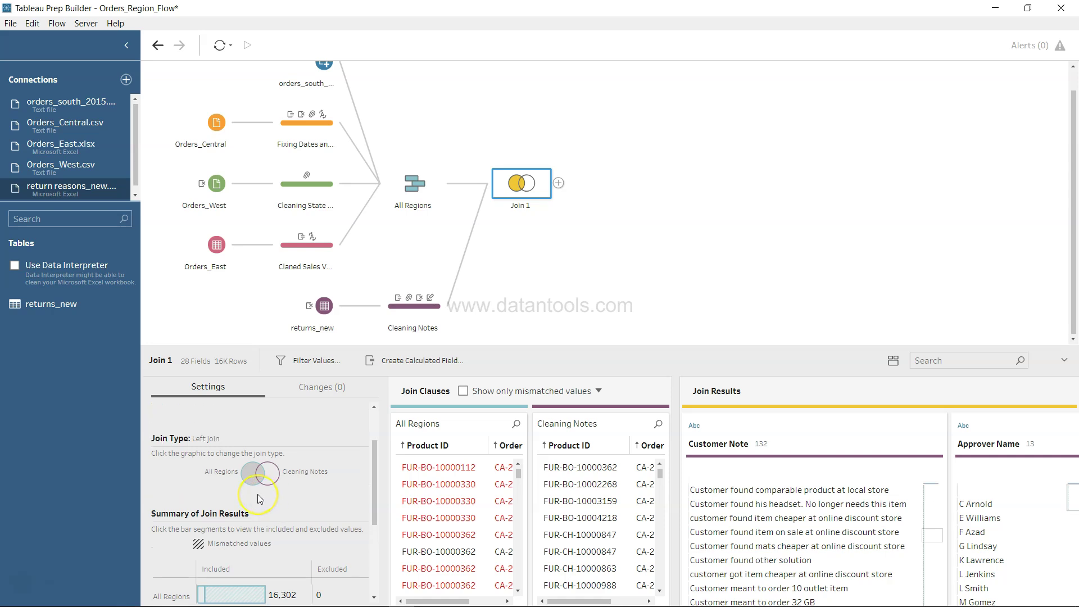
scroll(258, 498, "down", 2)
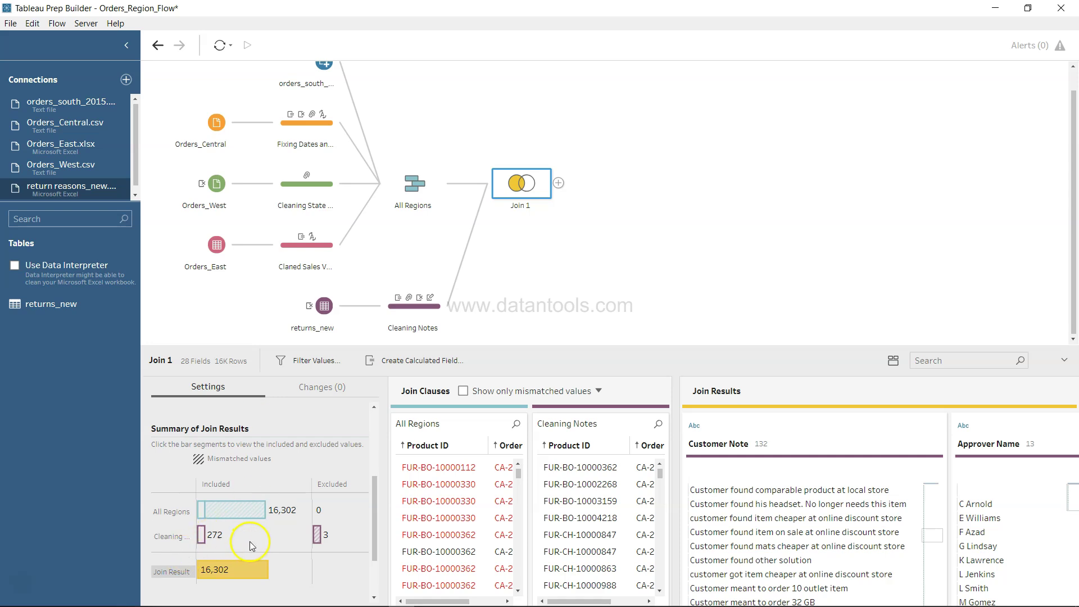
scroll(249, 541, "up", 2)
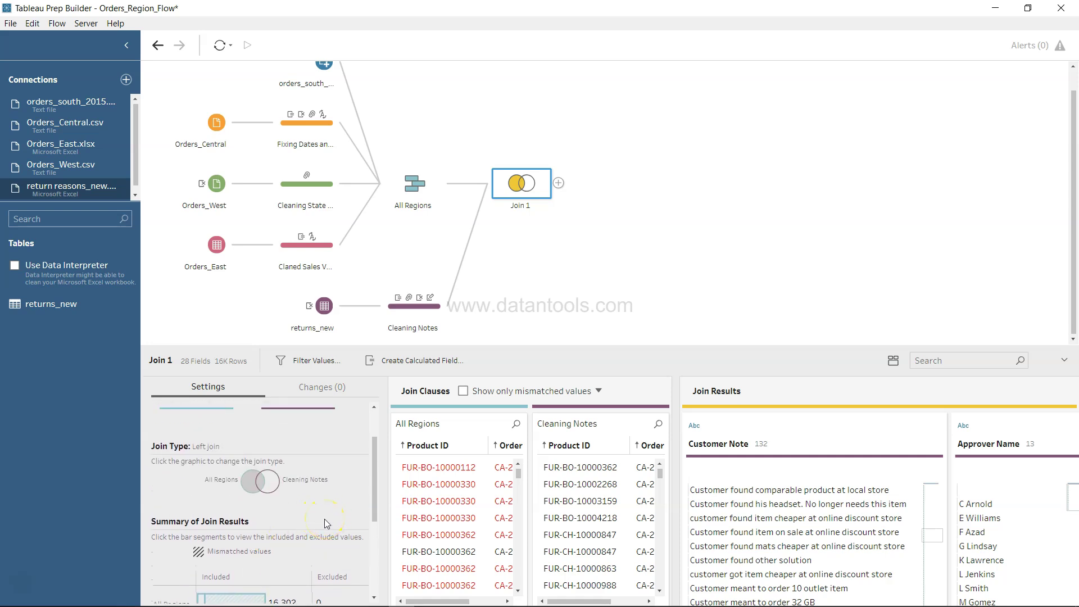
scroll(315, 523, "up", 1)
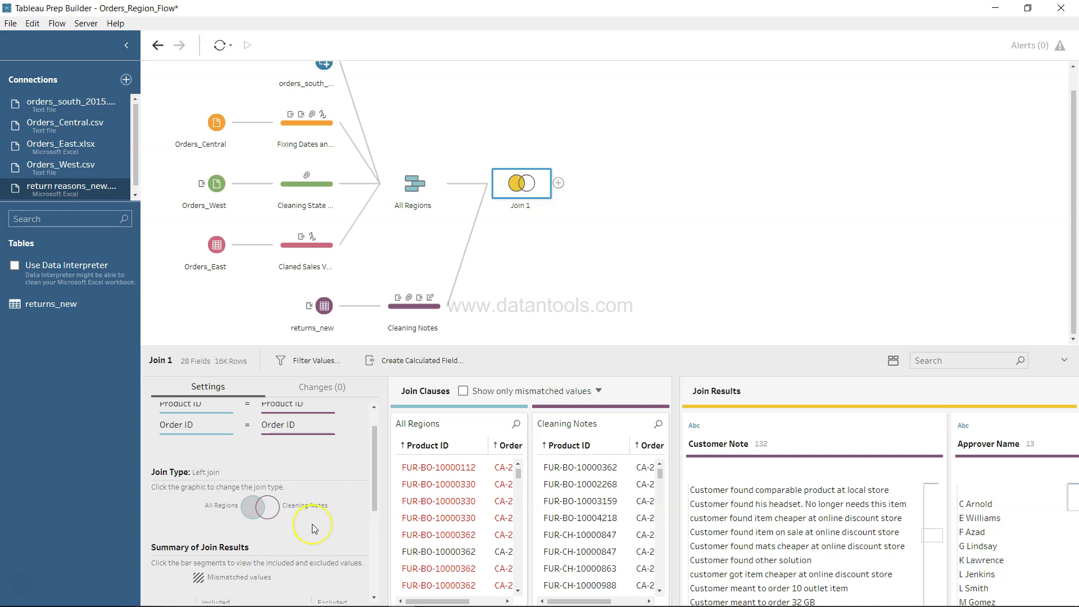
Step: Examine the mismatched Product ID values of All Regions in the join clauses and look through the fields in the join results
scroll(454, 546, "down", 1)
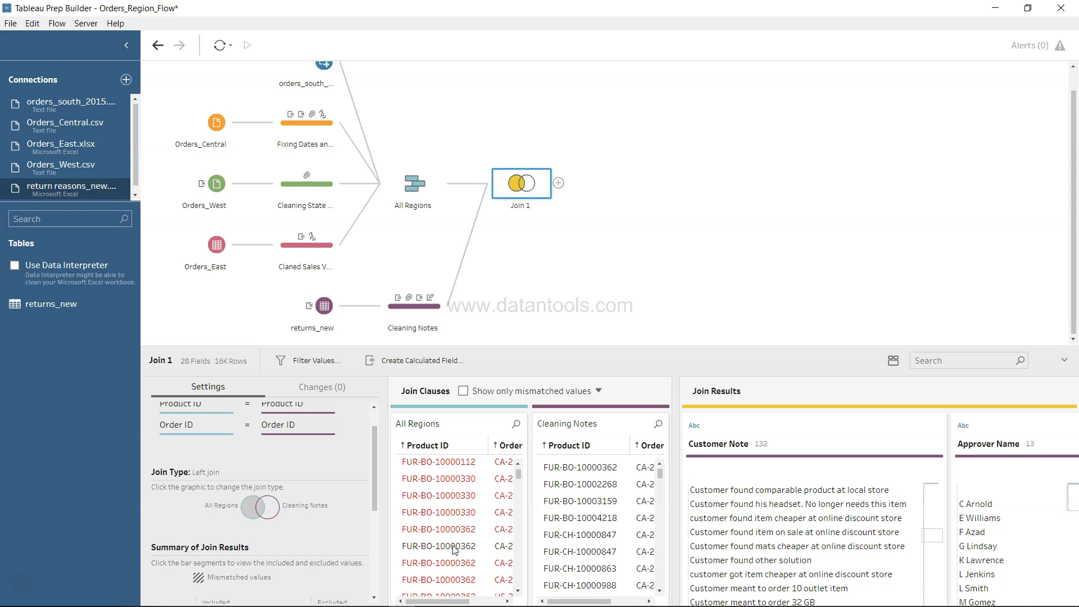
scroll(456, 549, "up", 1)
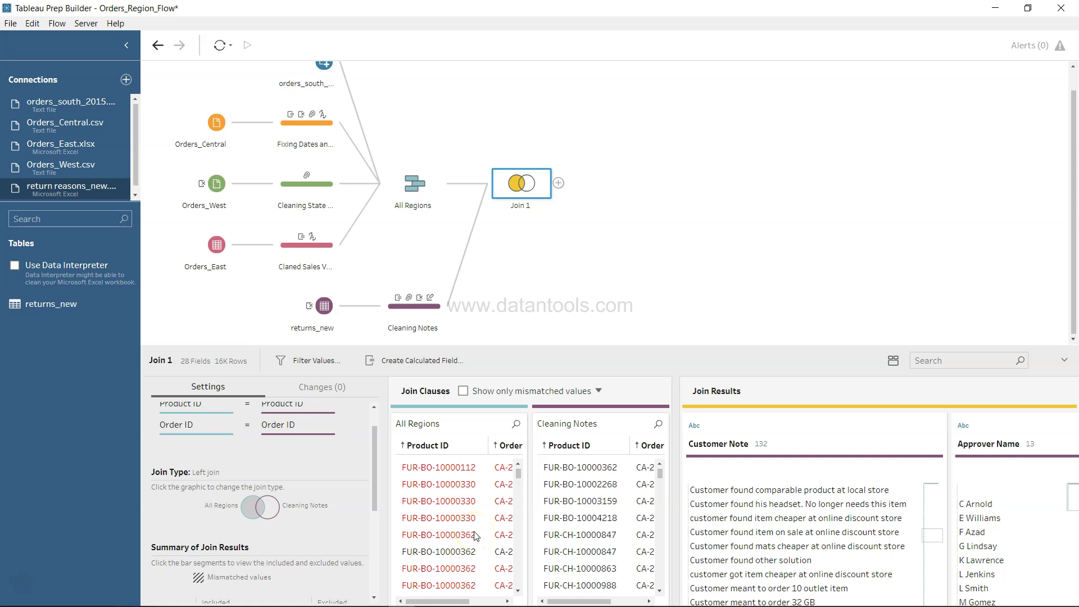
scroll(466, 542, "down", 1)
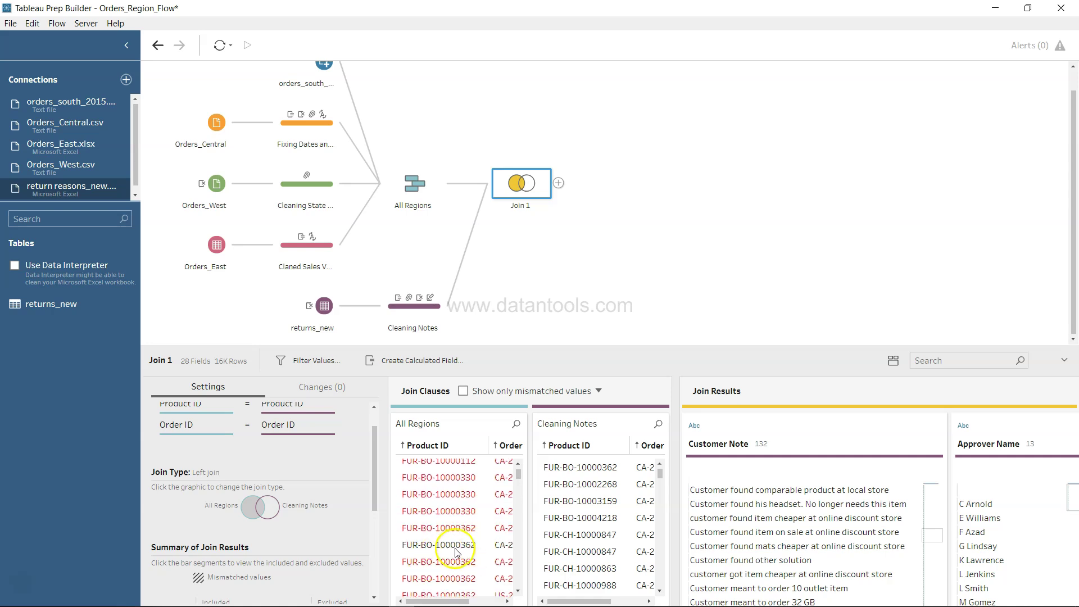
scroll(461, 551, "down", 3)
scroll(462, 550, "down", 5)
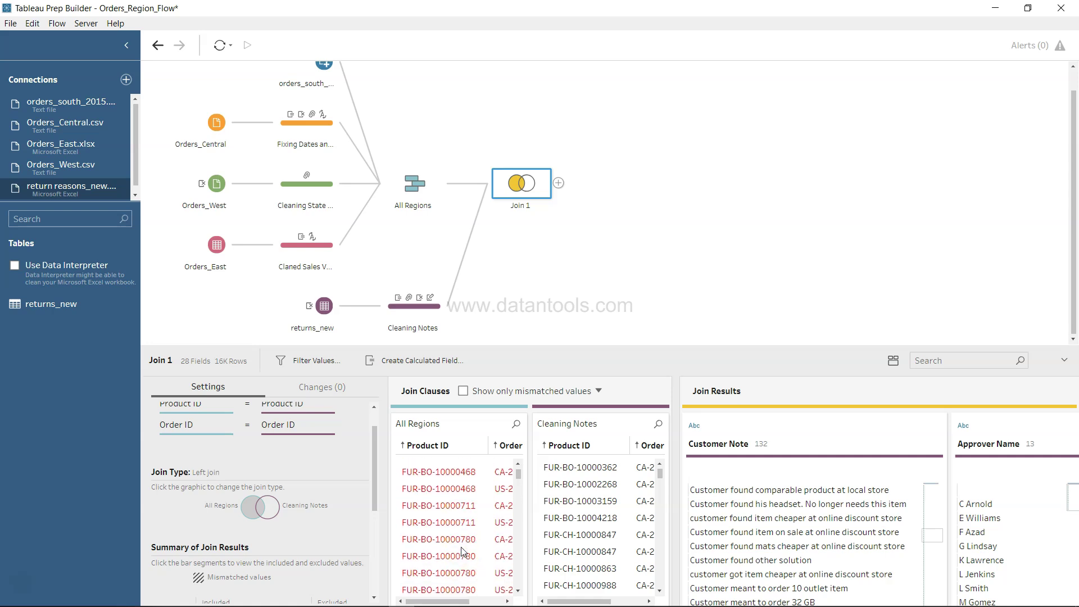
scroll(462, 552, "up", 5)
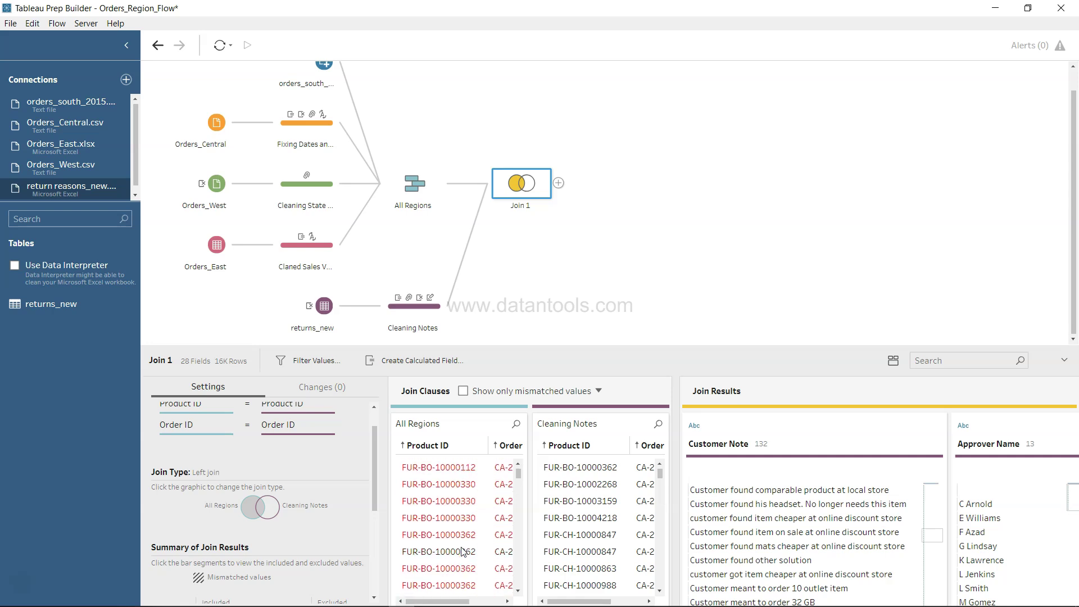
left_click(426, 572)
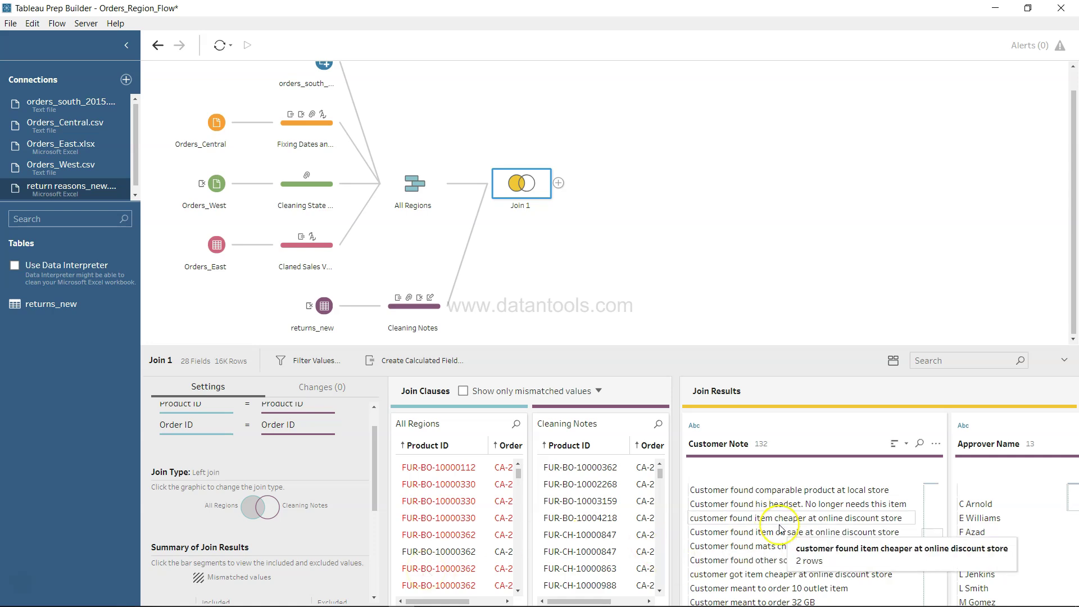
scroll(782, 529, "right", 2)
scroll(781, 529, "right", 3)
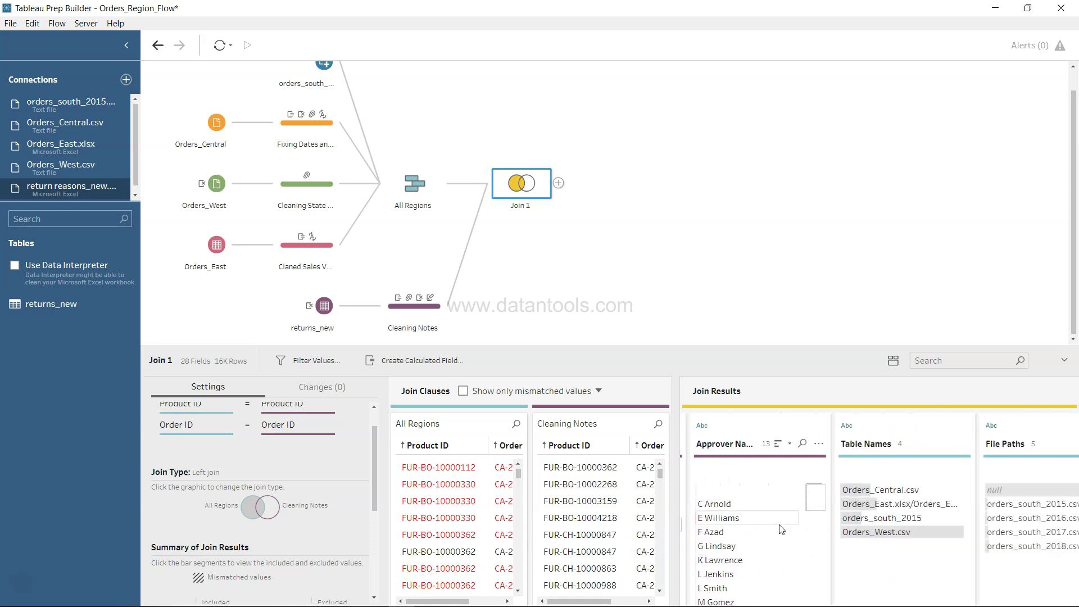
scroll(781, 530, "right", 3)
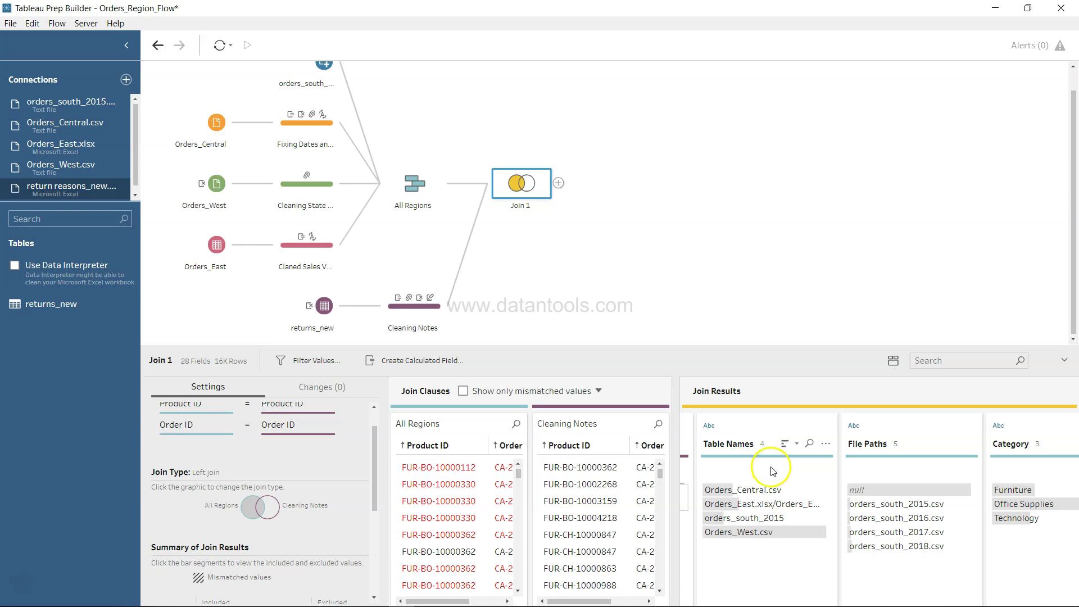
scroll(897, 505, "right", 5)
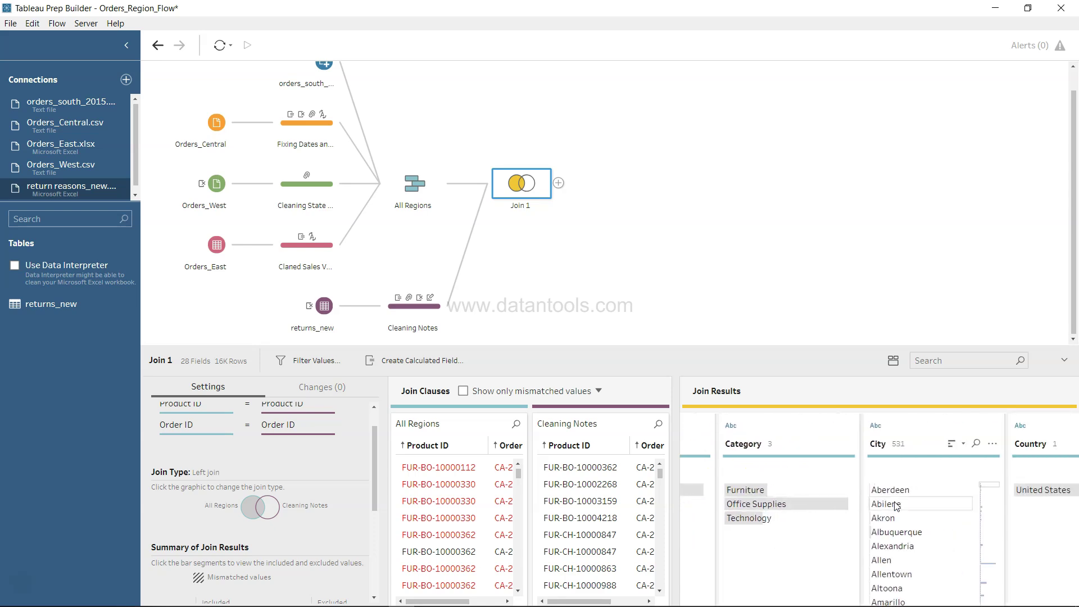
scroll(897, 506, "right", 3)
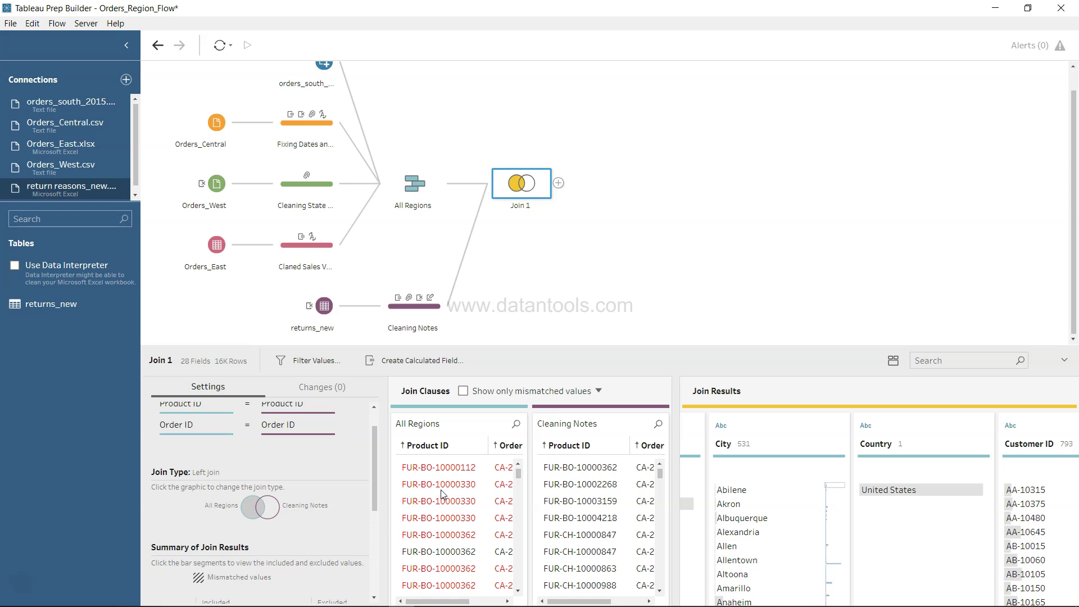
Step: Add a cleaning step after Join 1 and look through its fields
left_click(560, 184)
left_click(587, 204)
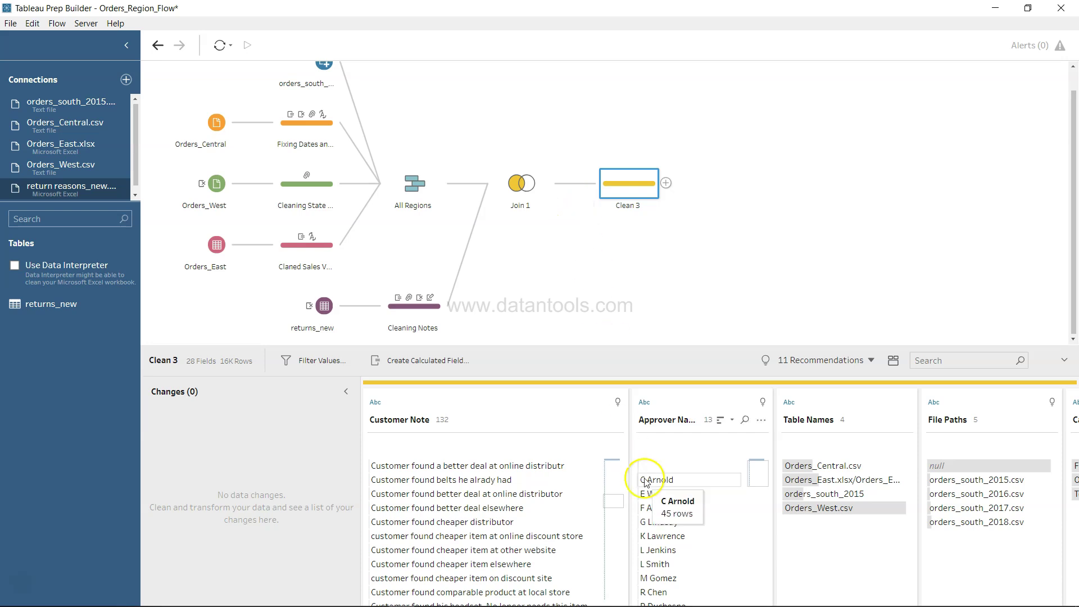
scroll(645, 482, "right", 5)
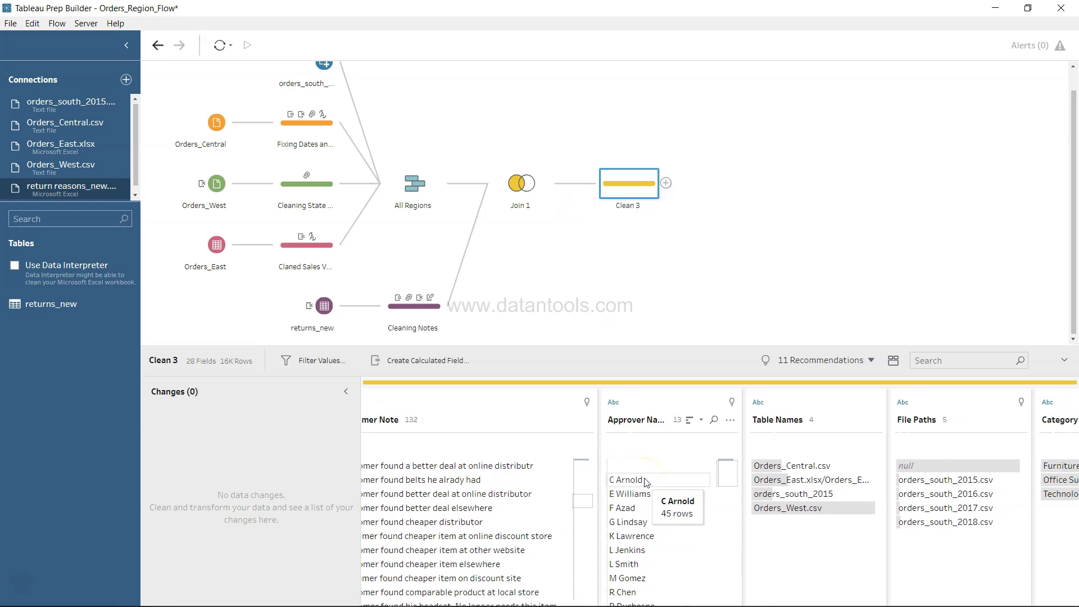
scroll(645, 482, "right", 8)
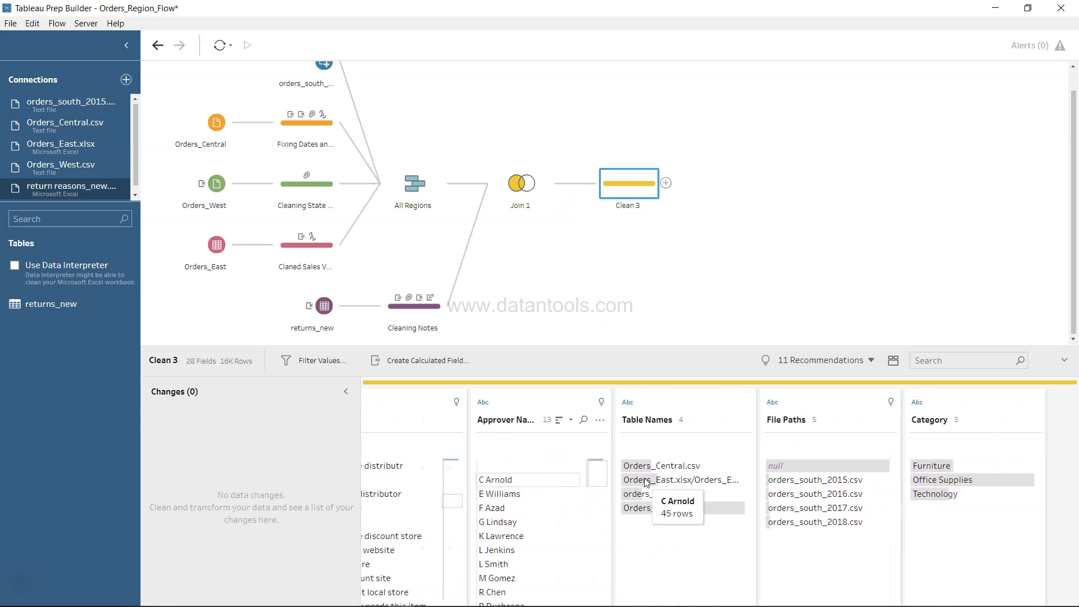
Step: Examine the Clean 3 fields from File Paths through Return Reason for duplicates brought in by the join
scroll(647, 482, "right", 20)
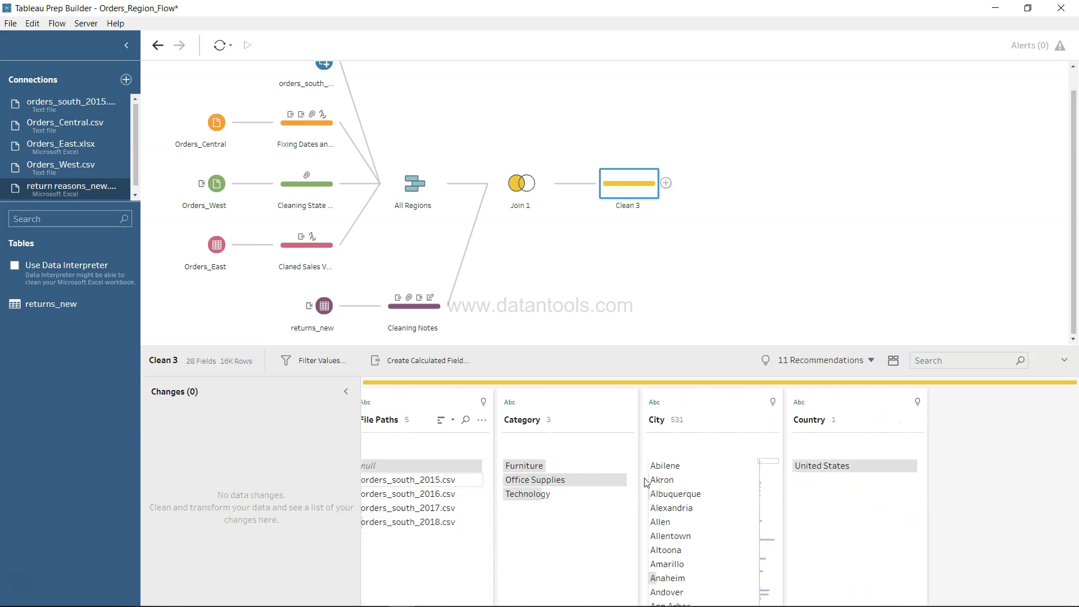
scroll(647, 482, "right", 15)
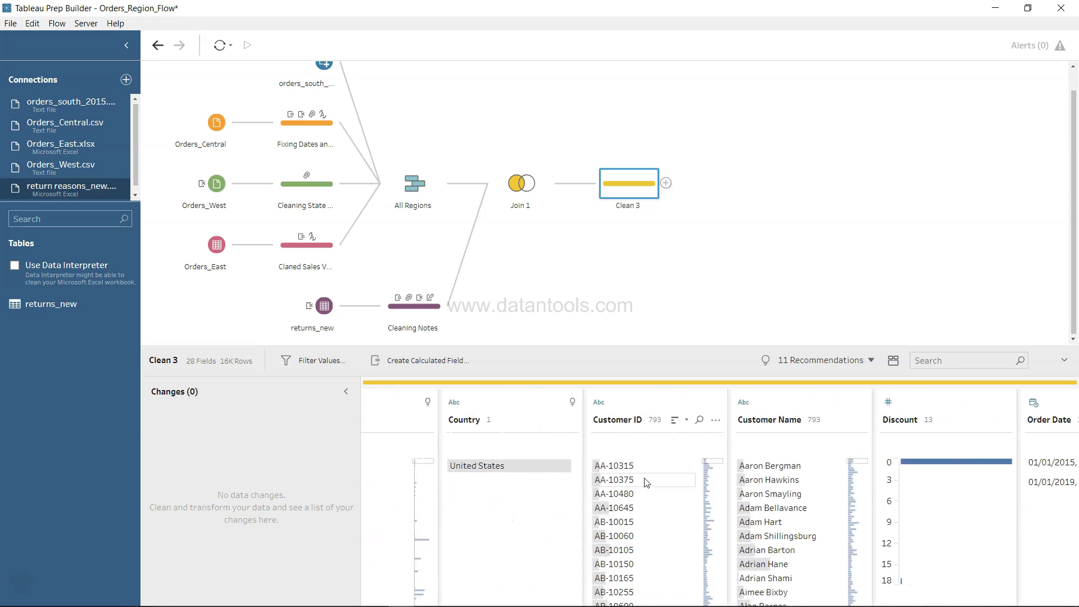
scroll(646, 482, "right", 20)
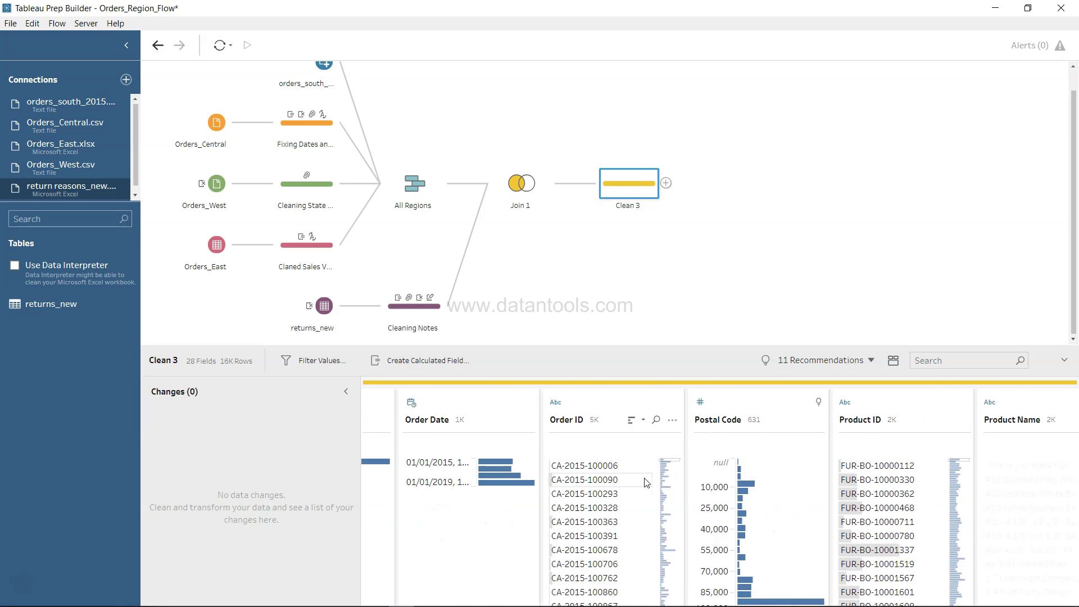
scroll(645, 482, "right", 16)
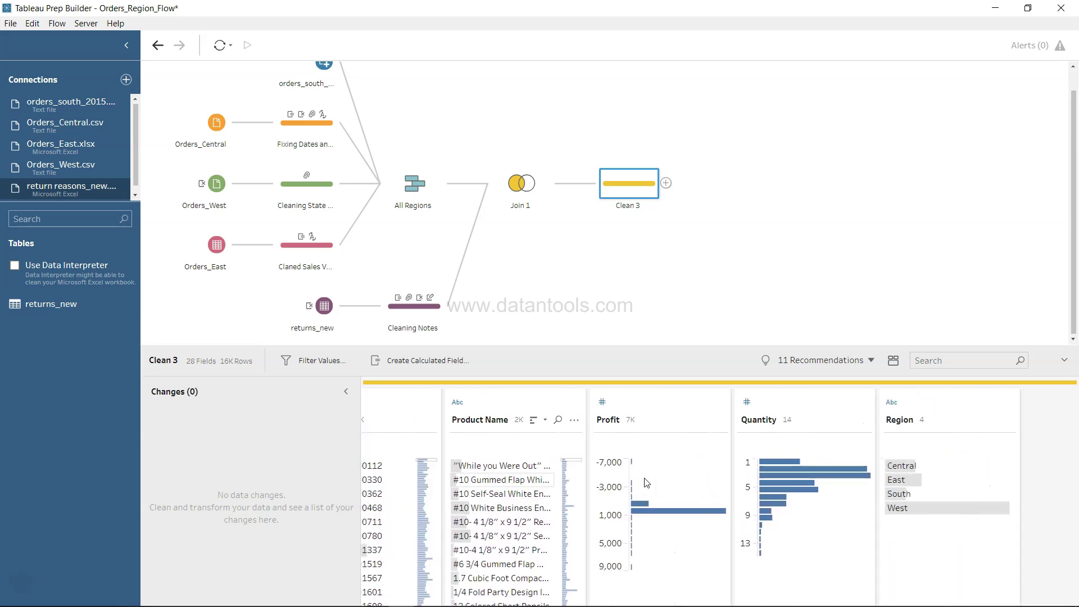
scroll(646, 482, "right", 20)
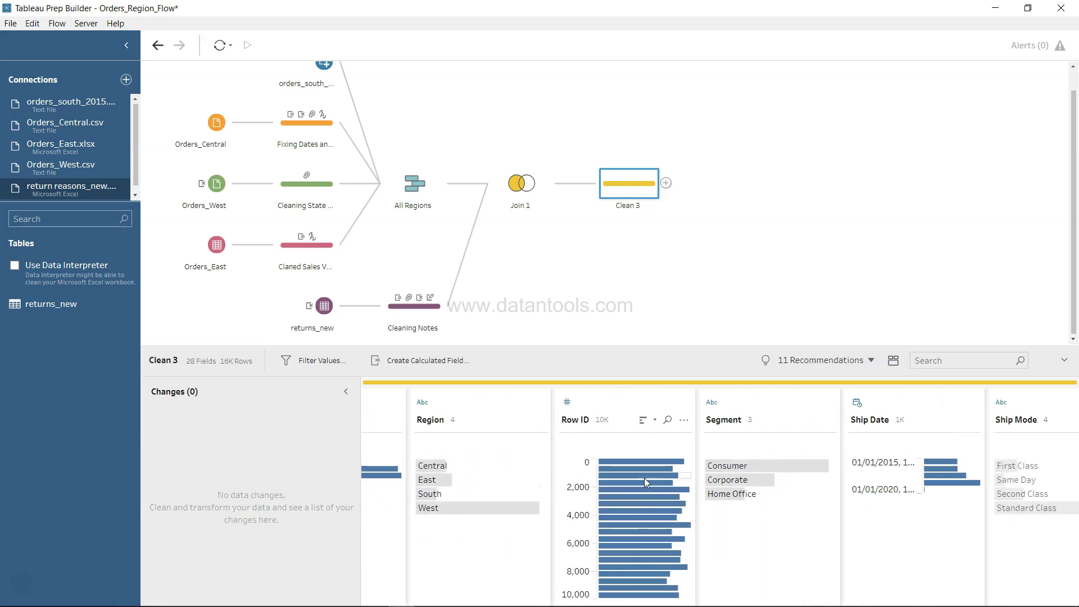
scroll(647, 482, "right", 18)
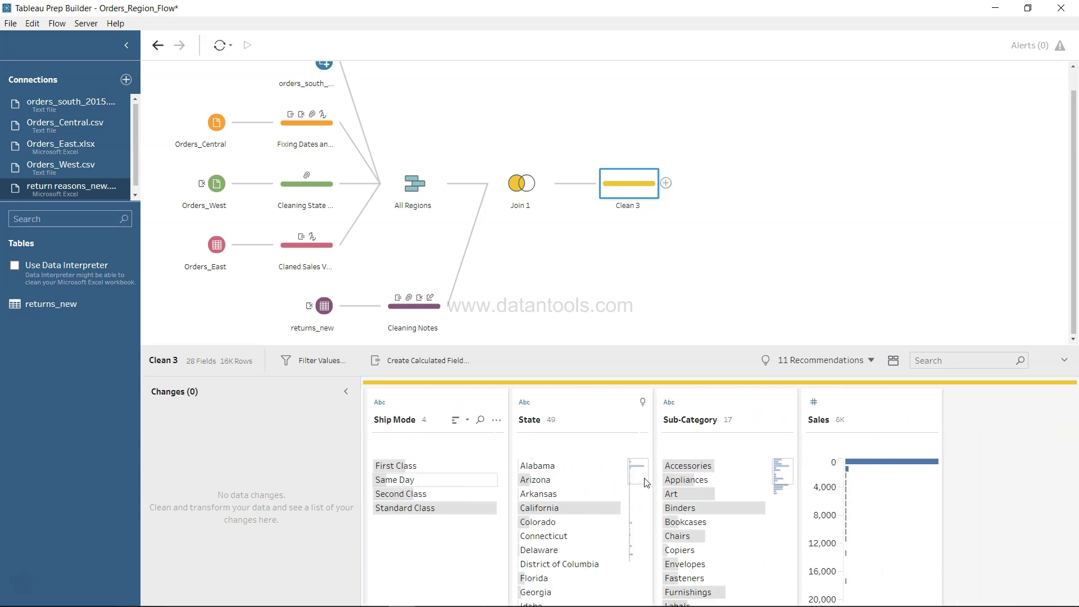
scroll(646, 482, "right", 3)
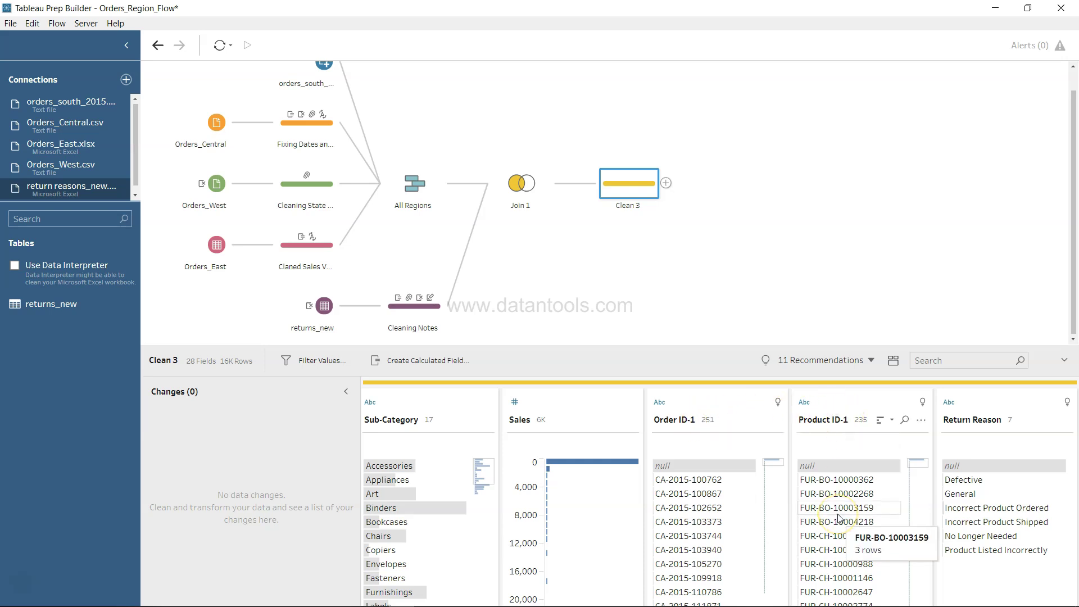
scroll(839, 518, "left", 7)
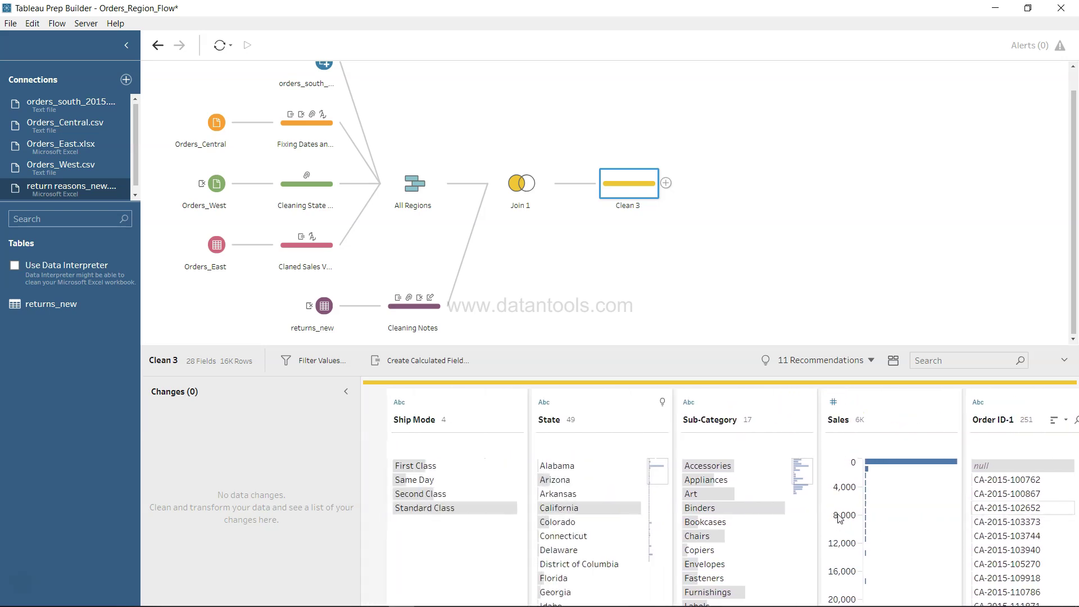
scroll(840, 518, "right", 7)
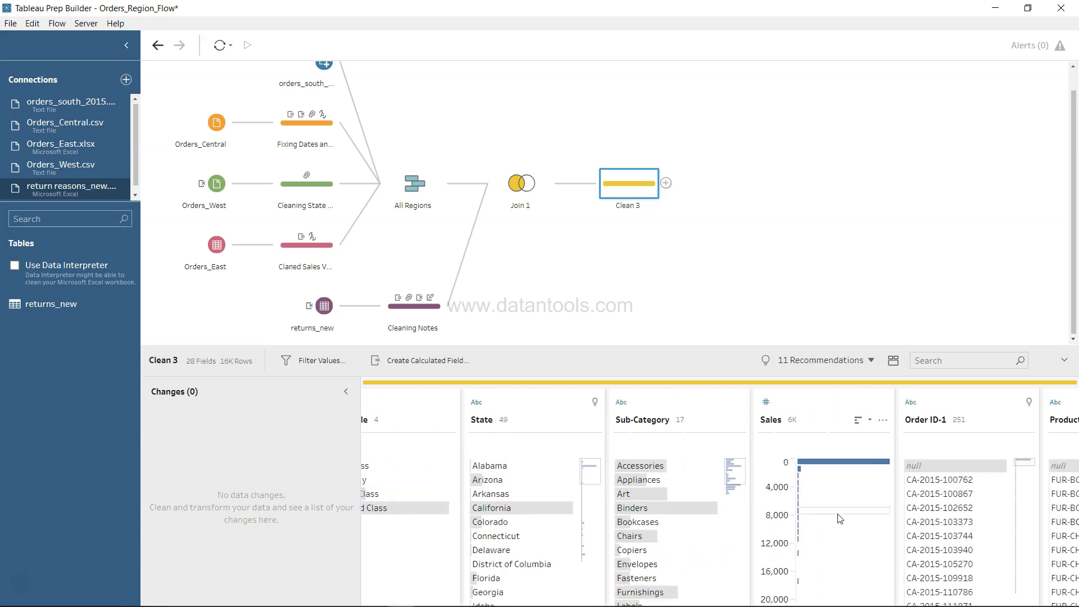
scroll(840, 518, "left", 12)
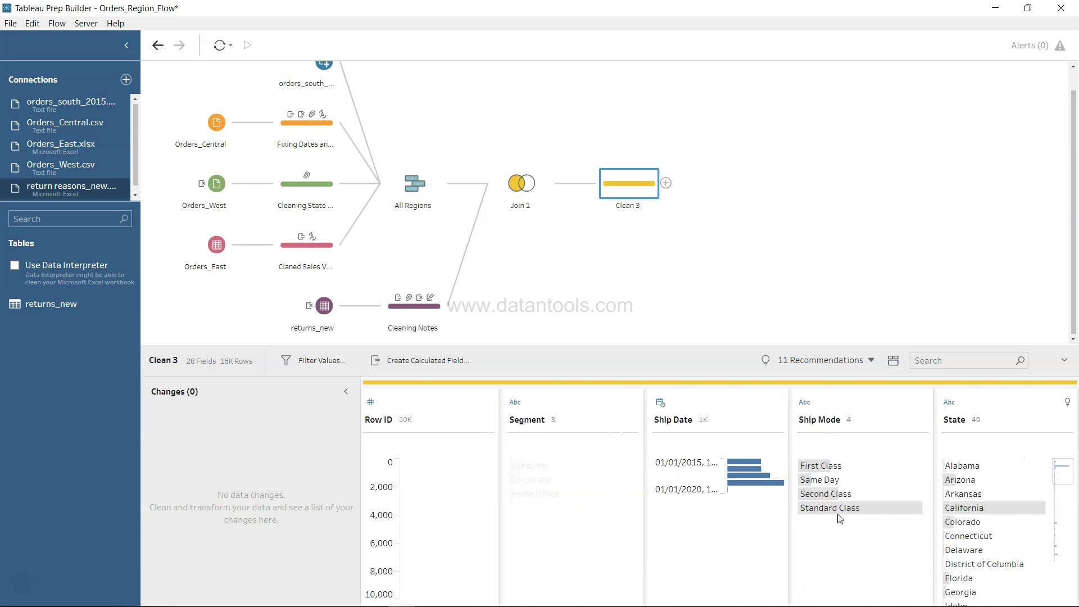
scroll(839, 518, "left", 2)
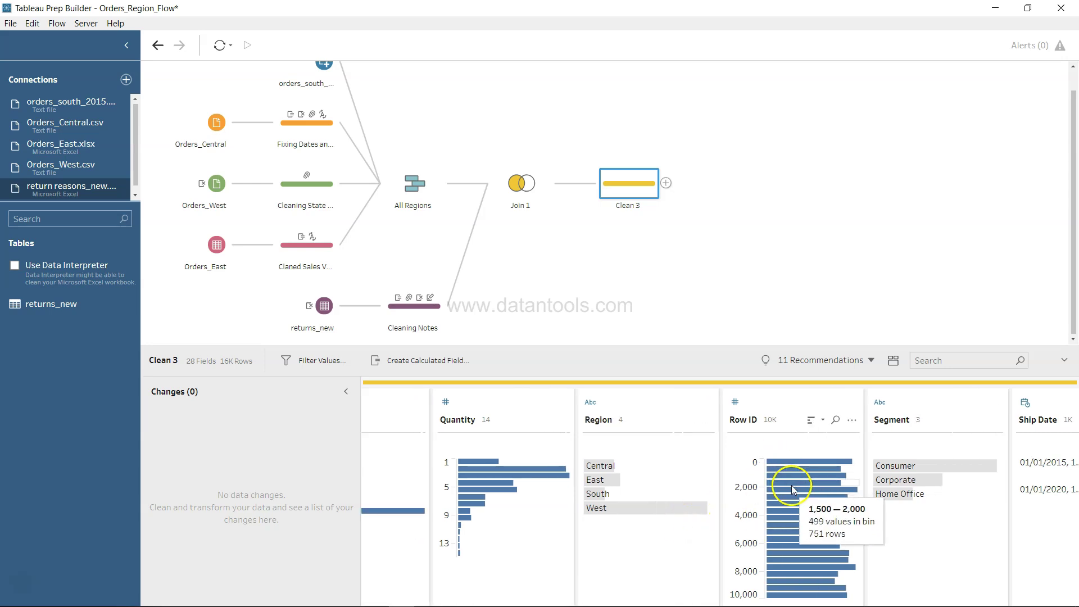
scroll(773, 497, "left", 1)
scroll(776, 500, "left", 1)
scroll(776, 500, "right", 1)
scroll(776, 500, "left", 4)
scroll(774, 498, "left", 8)
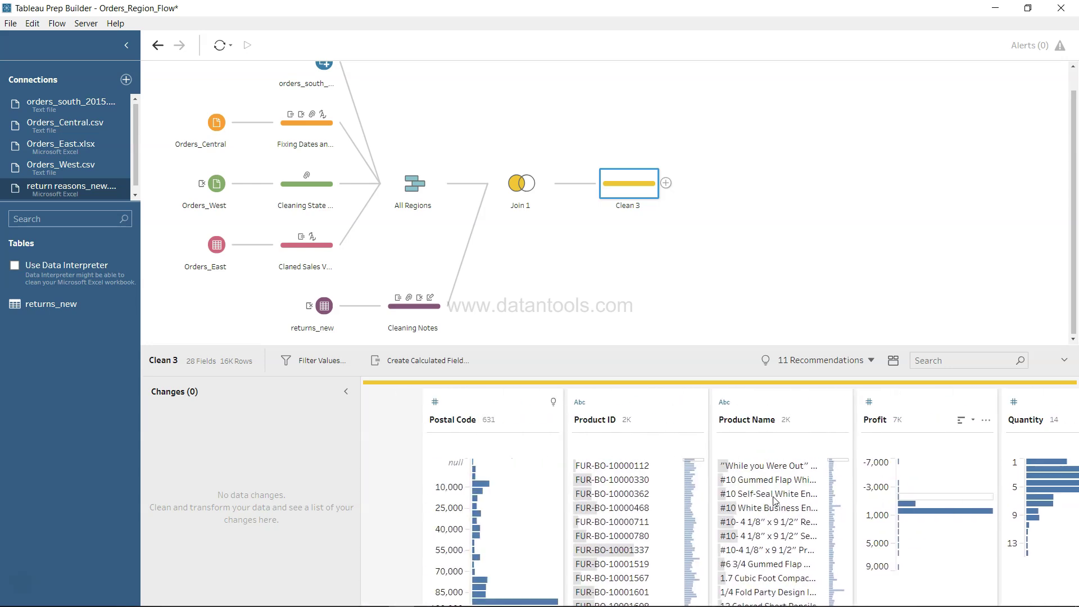
scroll(775, 499, "left", 6)
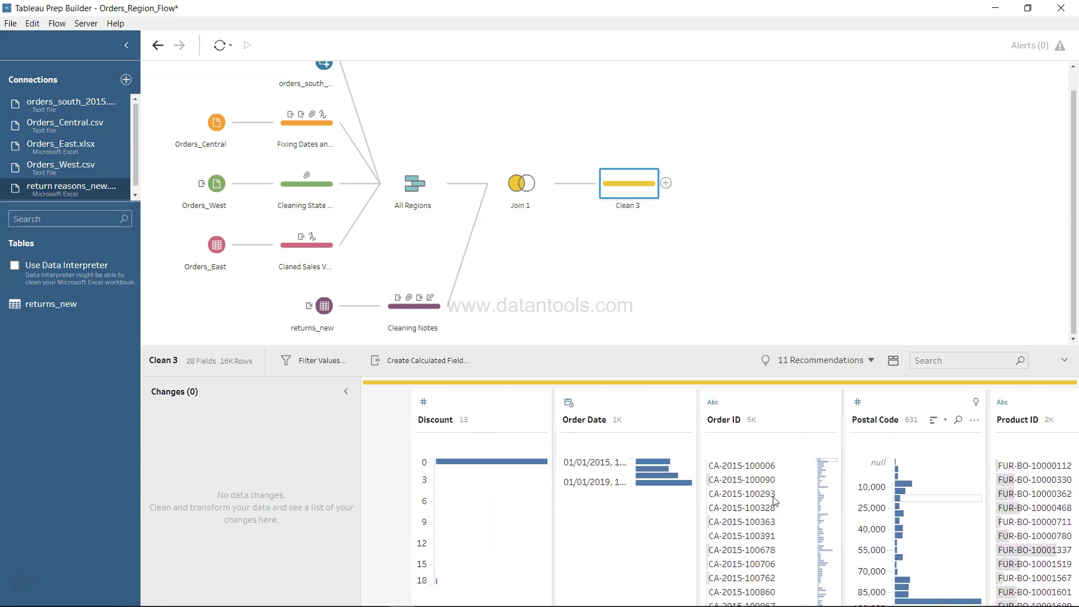
scroll(776, 501, "left", 6)
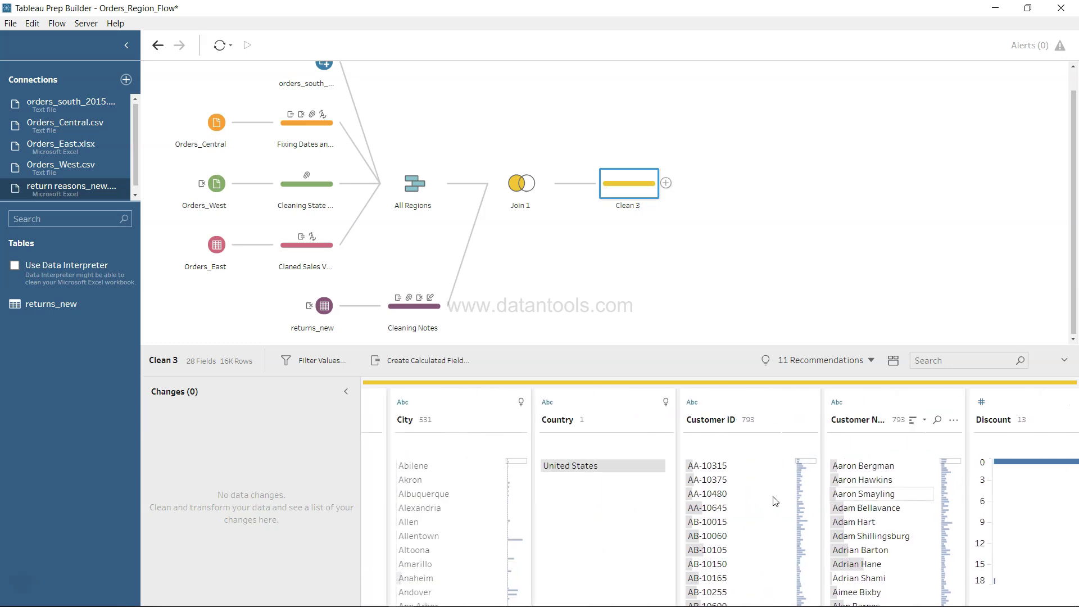
scroll(774, 500, "left", 4)
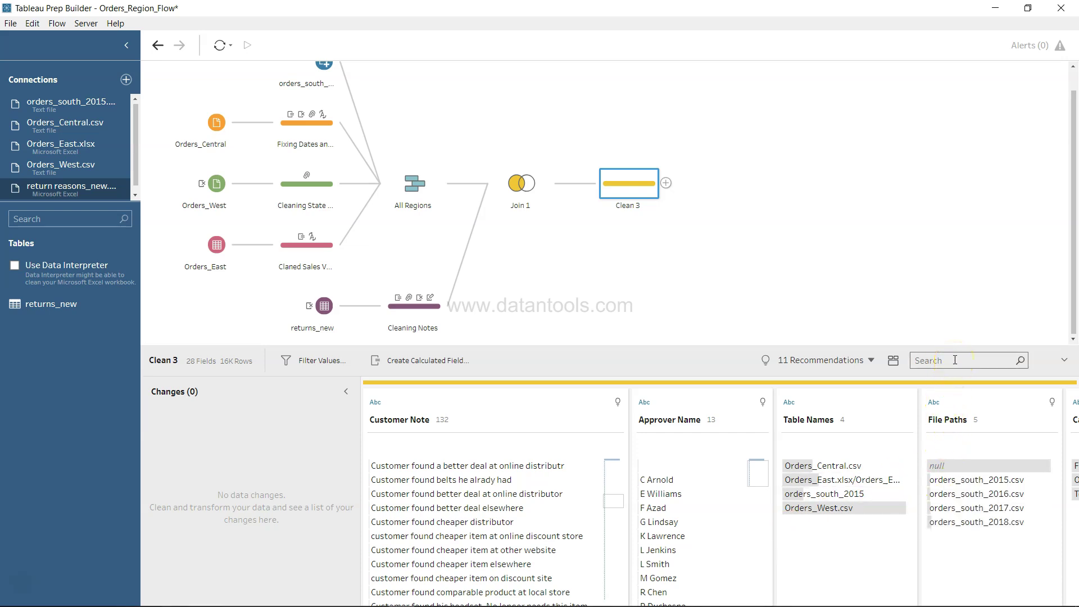
Step: Search the Clean 3 fields for Order and for Product, and remove the duplicate Product ID-1 field
type("Order")
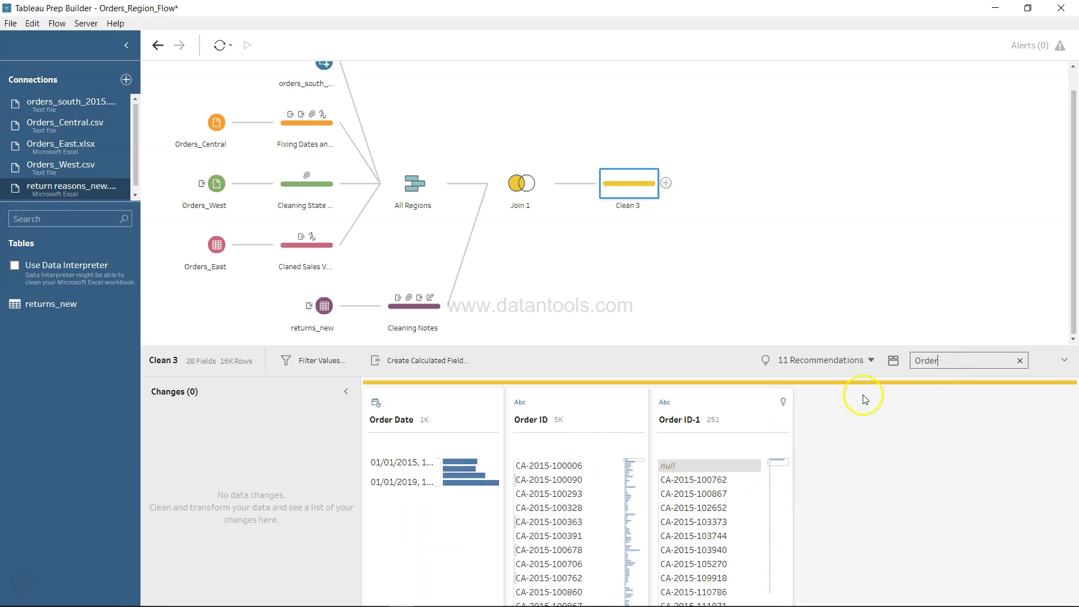
double_click(950, 360)
type("Product")
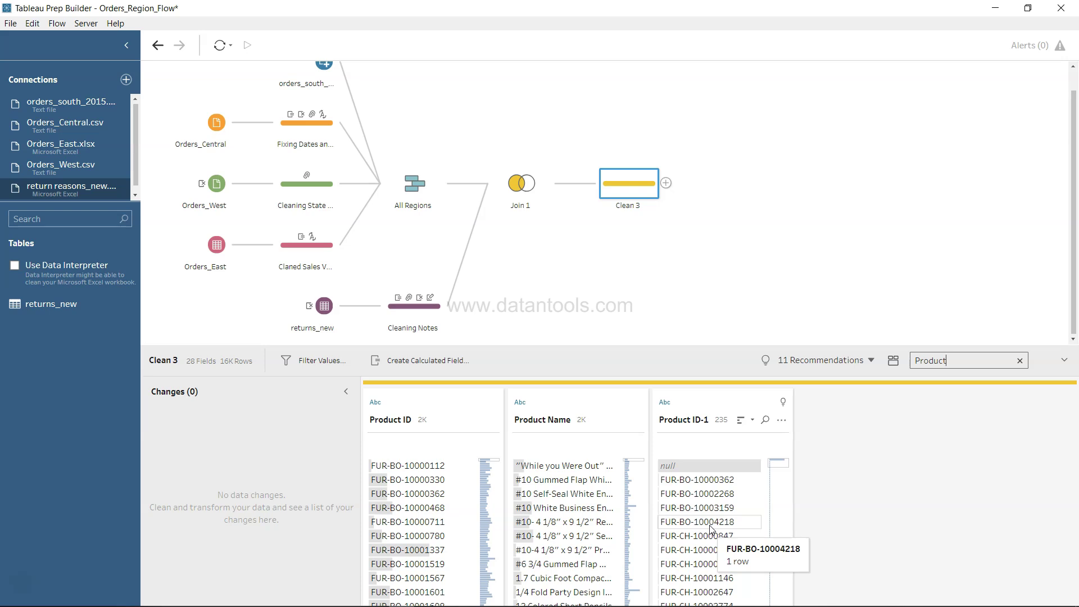
key("ctrl+a")
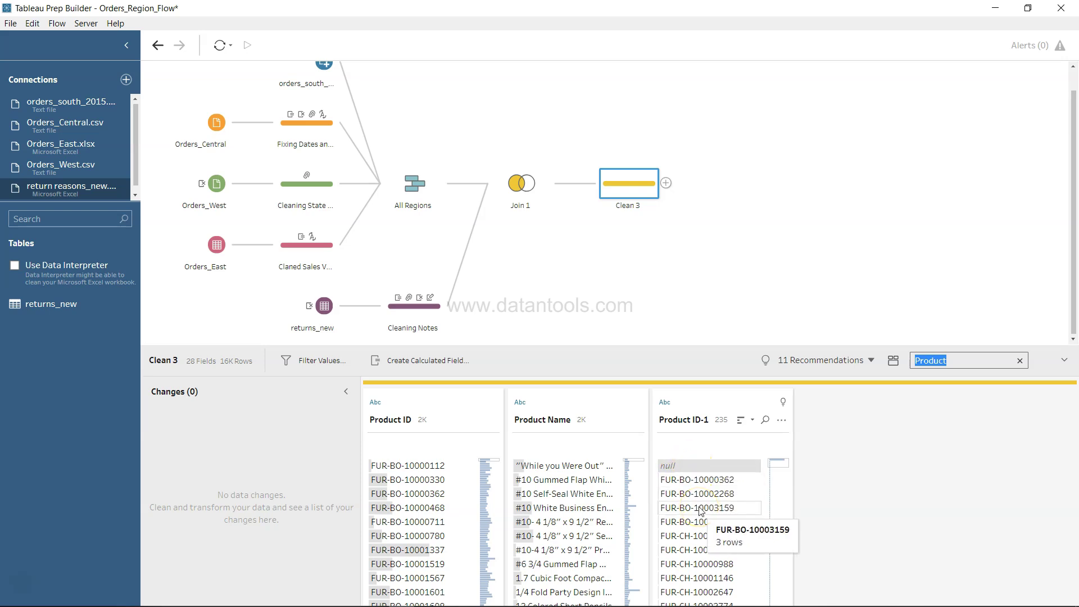
left_click(782, 421)
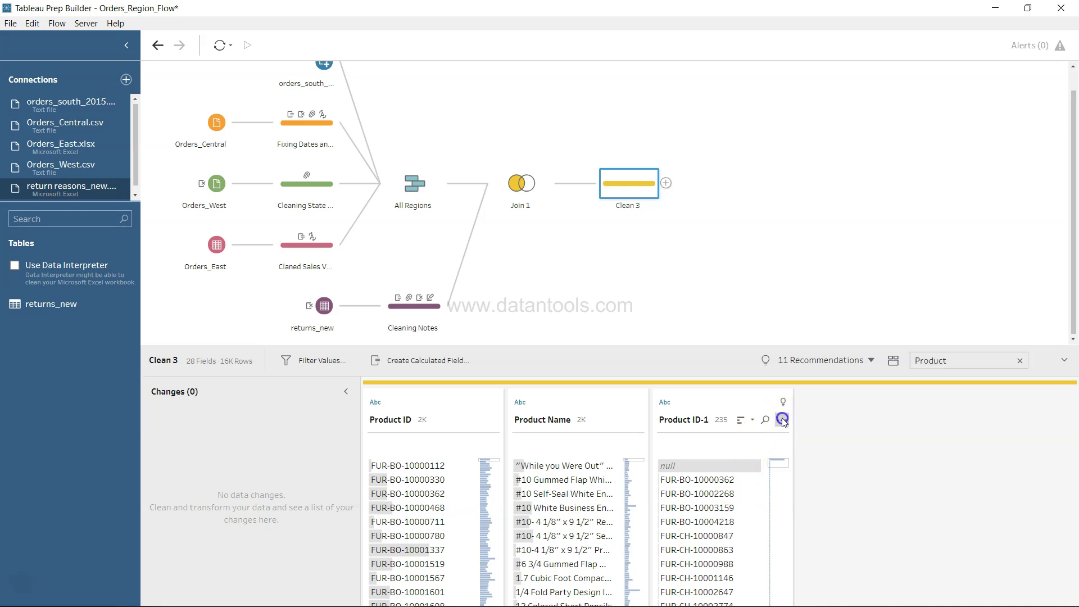
left_click(801, 403)
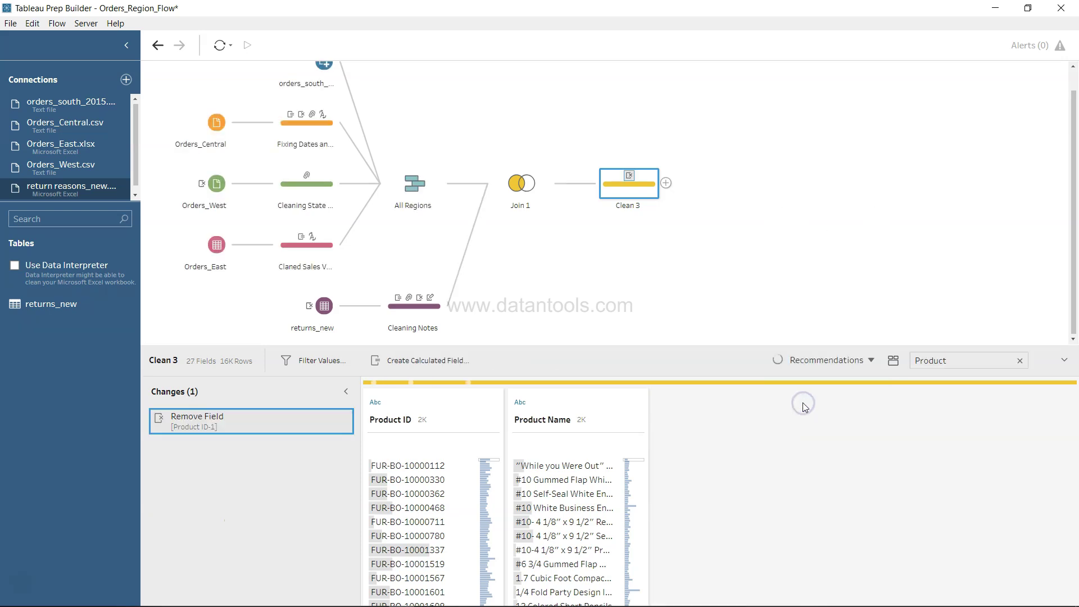
Step: Search the fields for Order, compare the Order ID and Order ID-1 values, and remove the Order ID-1 field
left_click(963, 361)
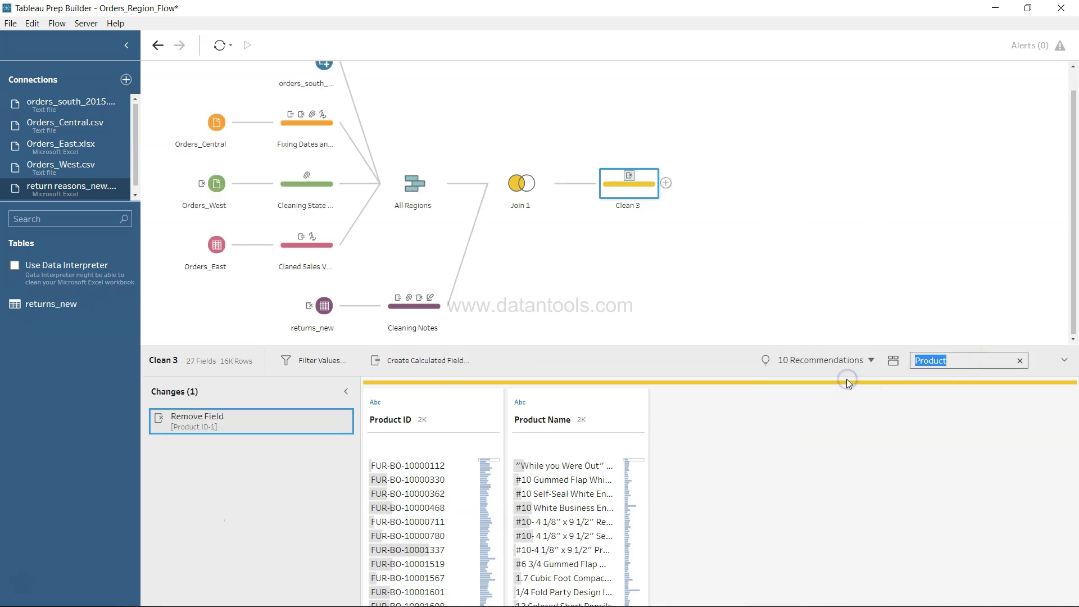
type("Order")
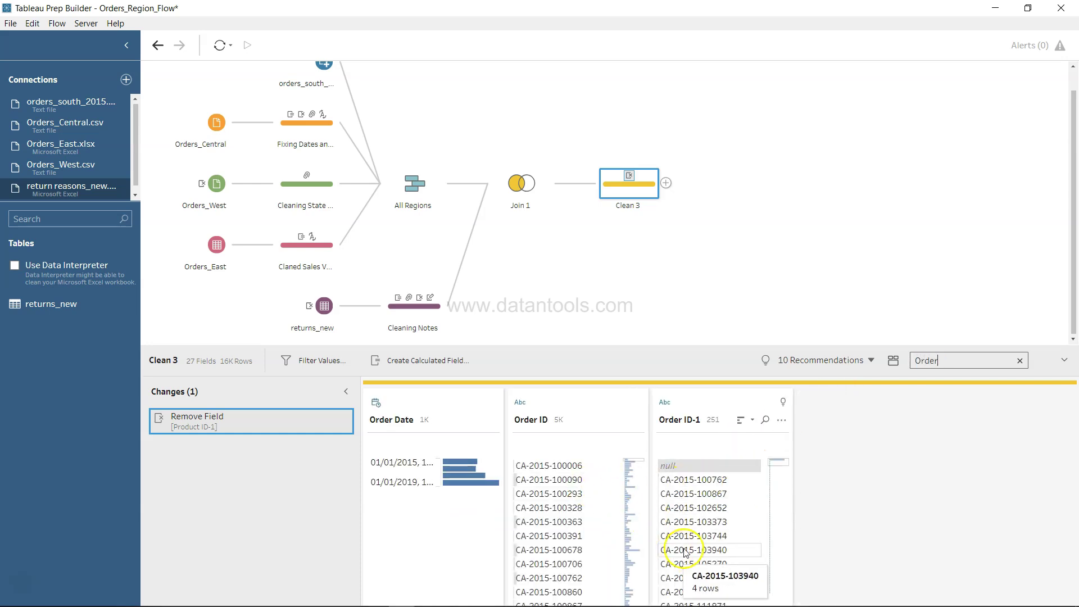
scroll(572, 497, "down", 3)
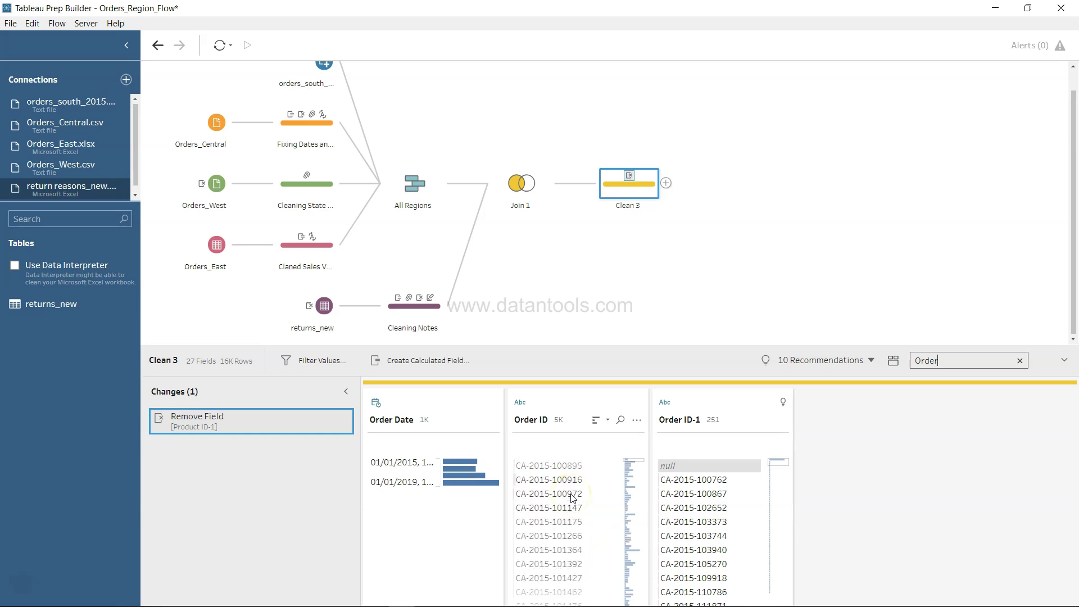
scroll(572, 497, "down", 3)
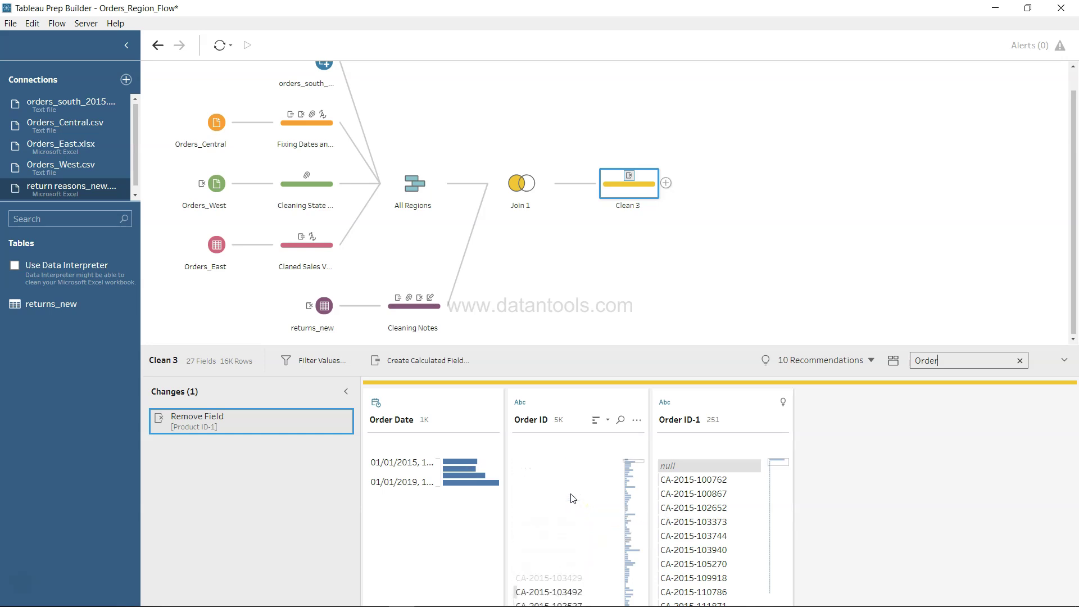
scroll(572, 497, "up", 6)
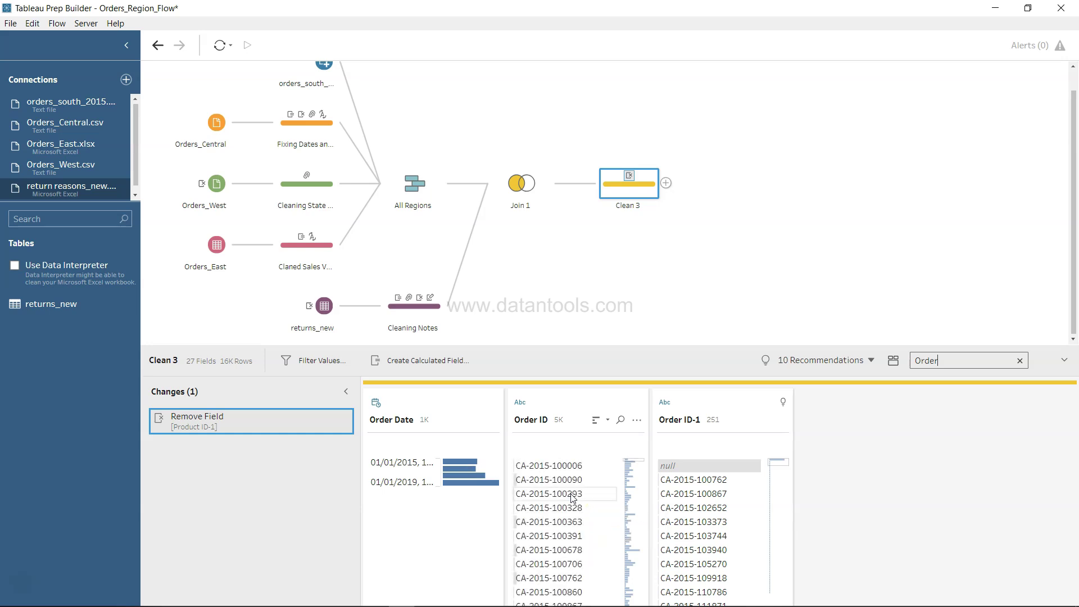
scroll(676, 532, "down", 3)
scroll(676, 533, "down", 3)
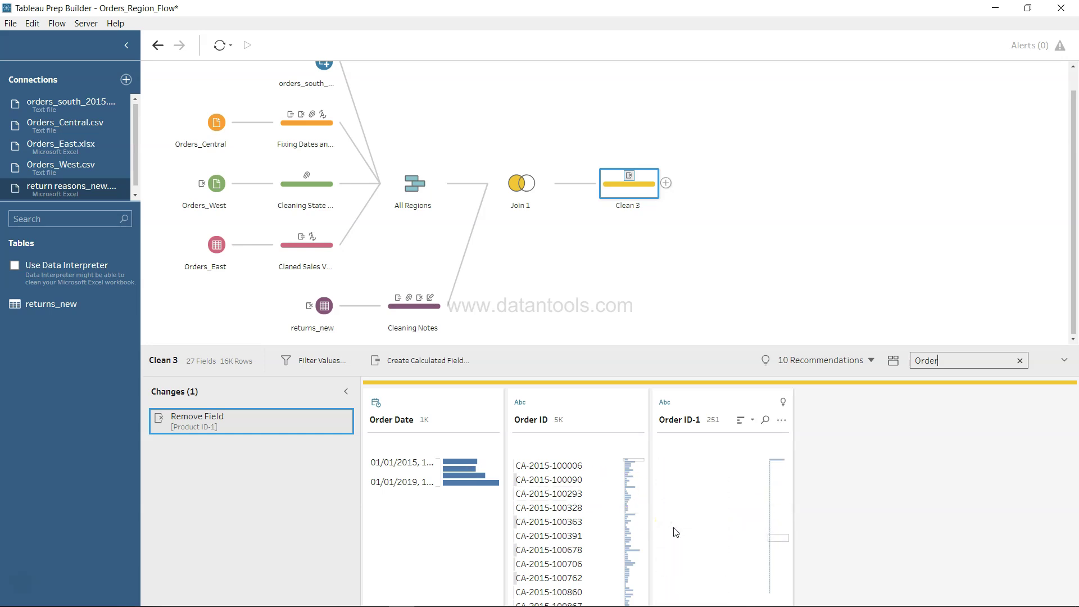
scroll(676, 532, "up", 1)
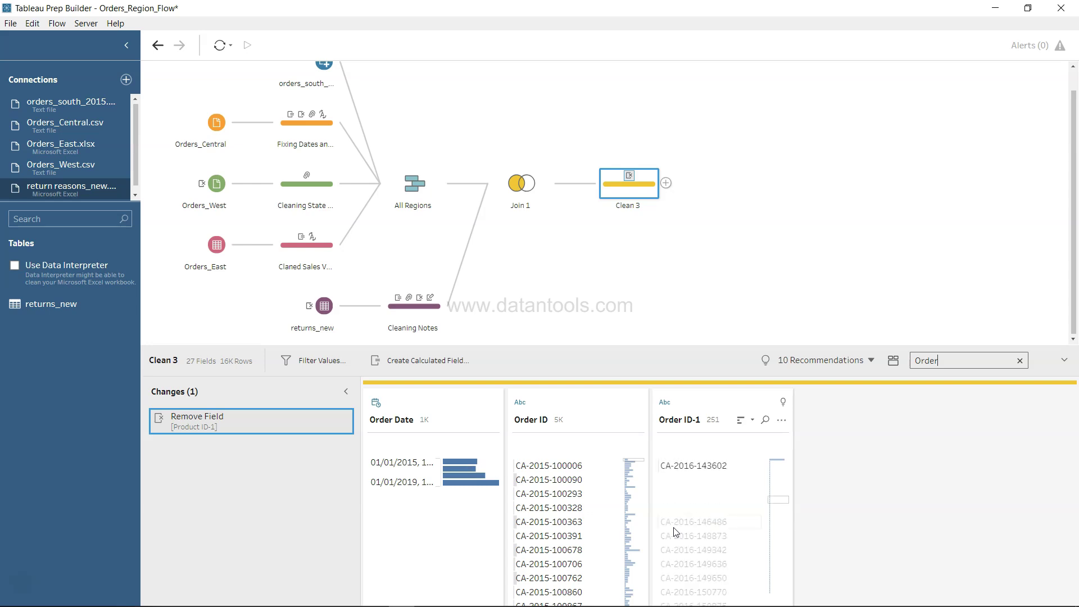
scroll(688, 463, "up", 10)
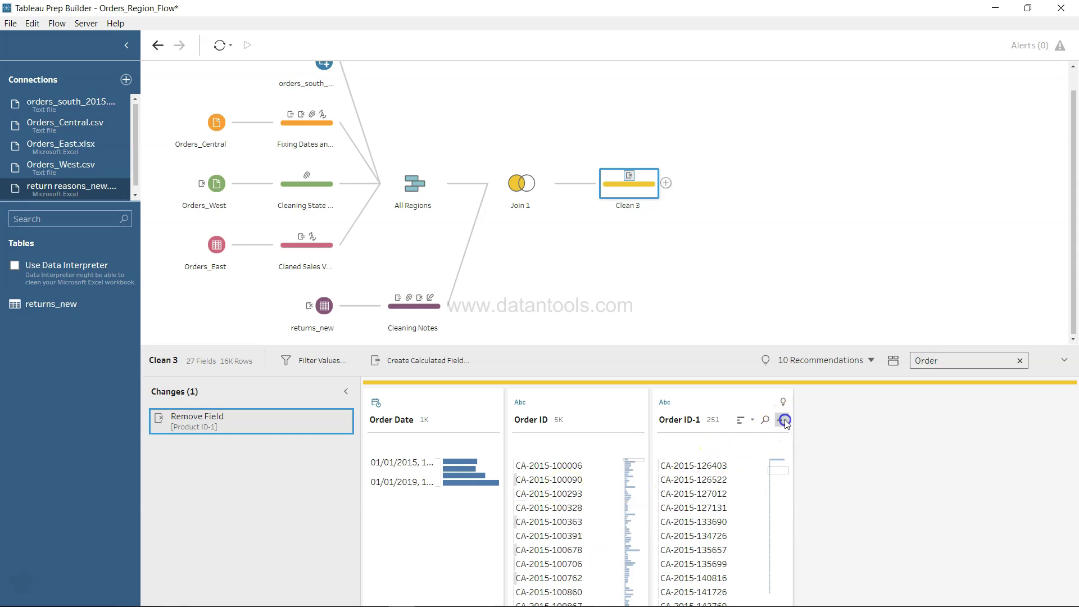
left_click(783, 420)
left_click(811, 404)
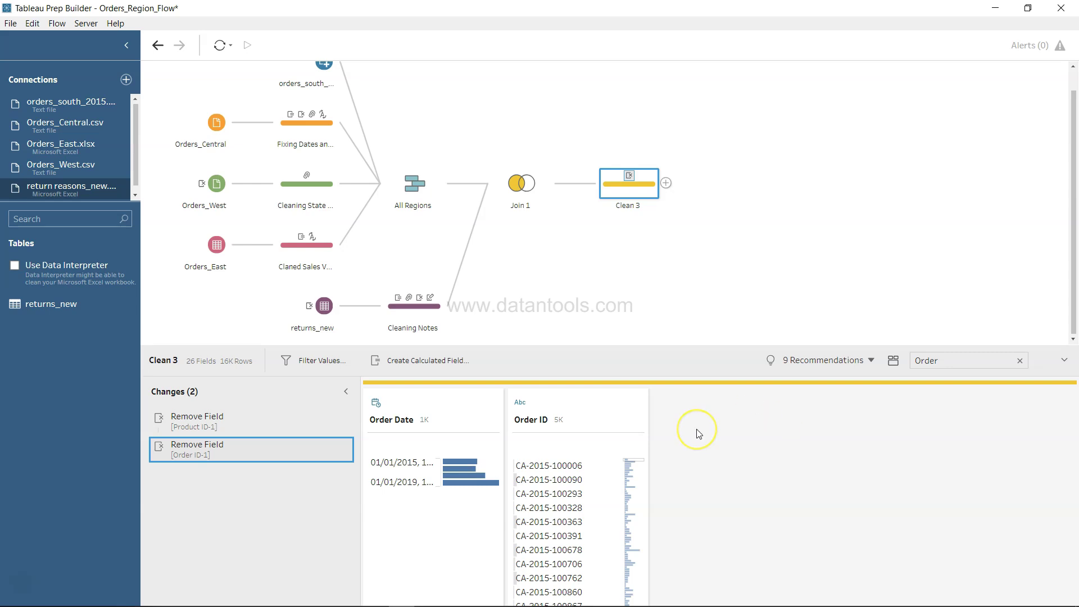
Step: Clear the field search and examine the remaining Clean 3 fields from Customer Note through the Return Reason values
double_click(955, 360)
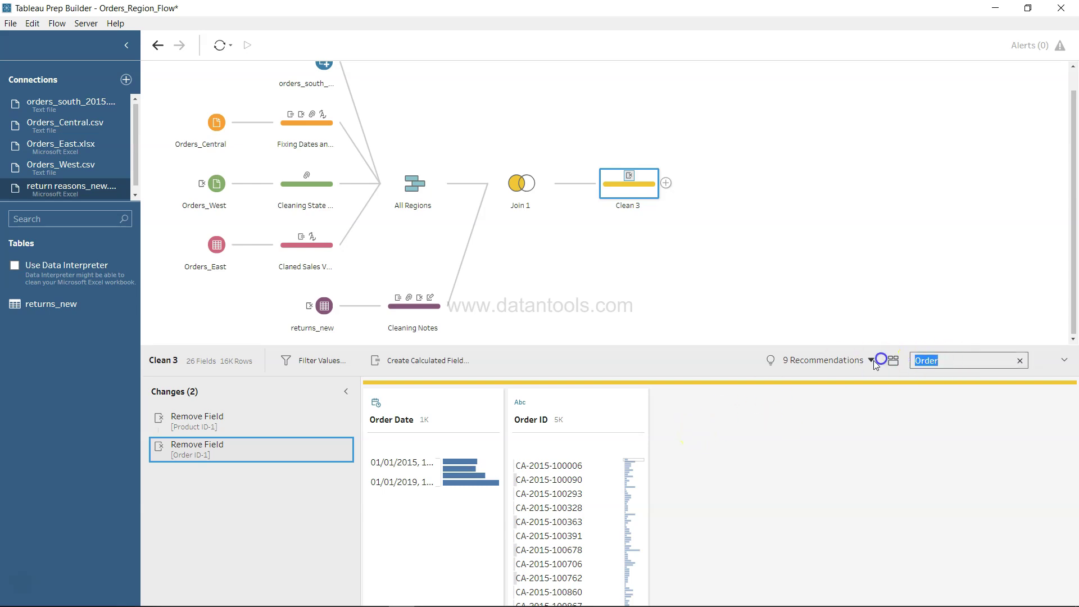
key("BackSpace")
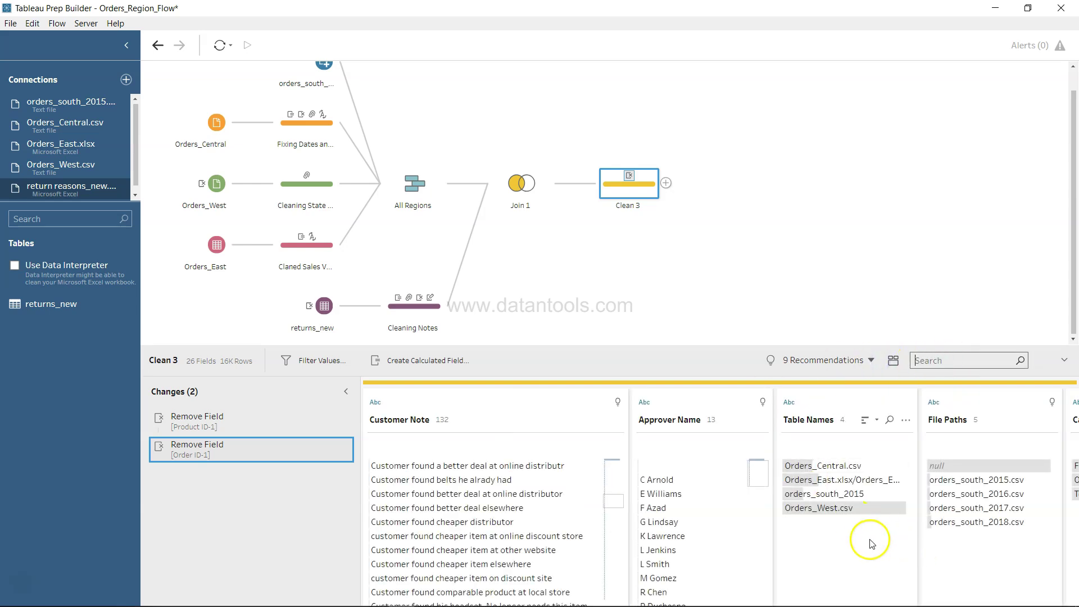
scroll(872, 543, "right", 2)
scroll(870, 544, "right", 10)
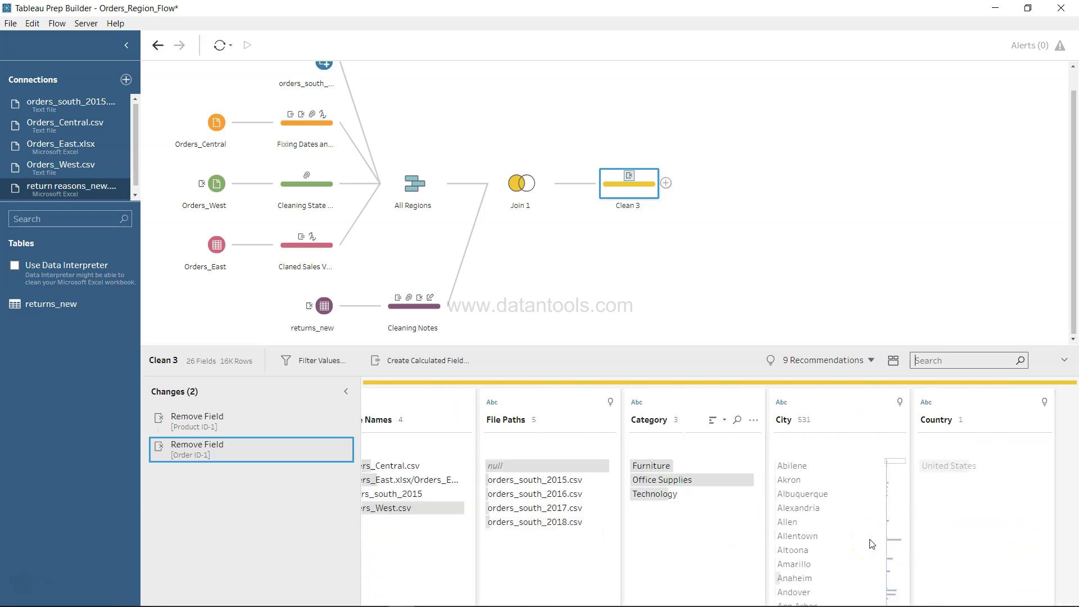
scroll(870, 541, "right", 10)
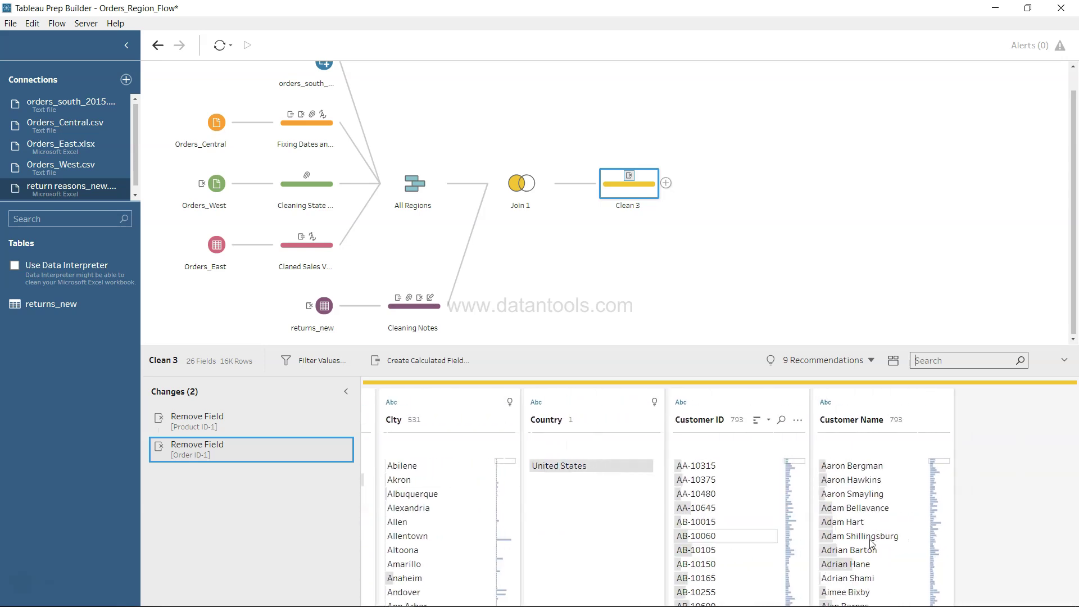
scroll(871, 543, "right", 10)
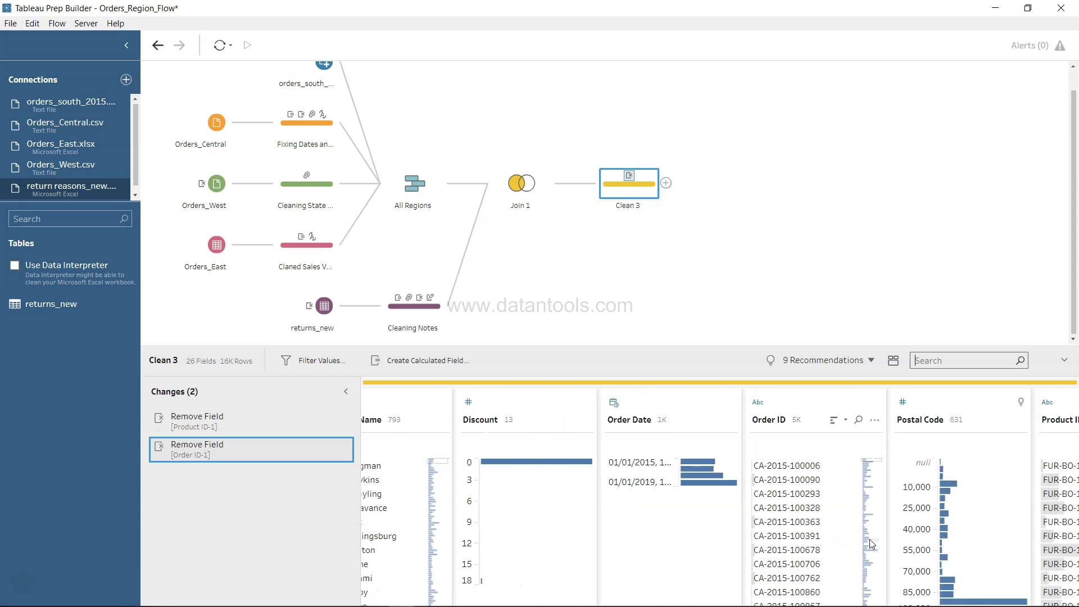
scroll(871, 544, "right", 8)
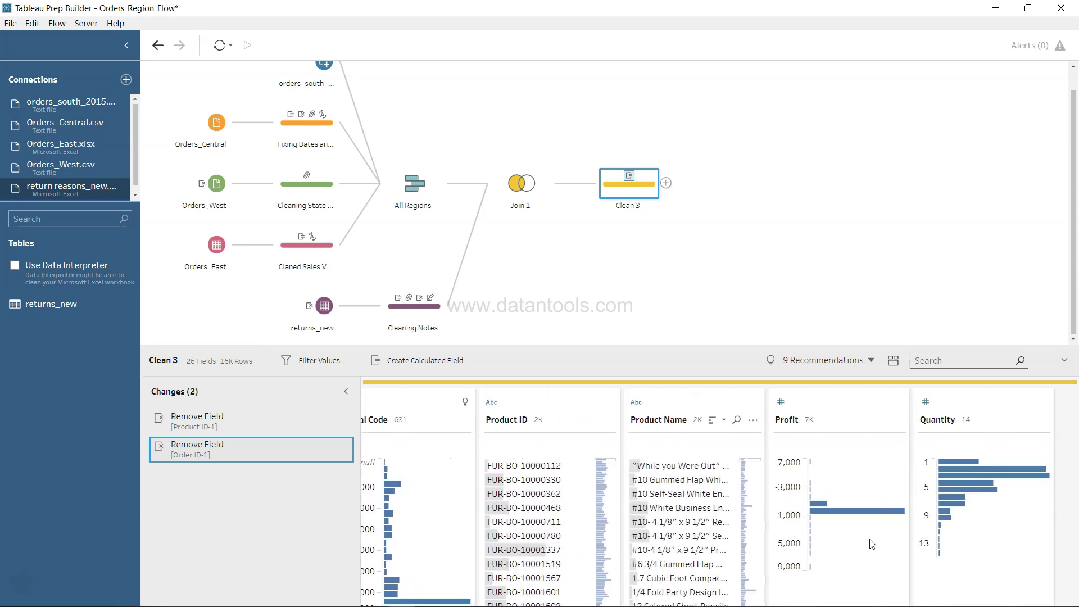
scroll(871, 544, "right", 10)
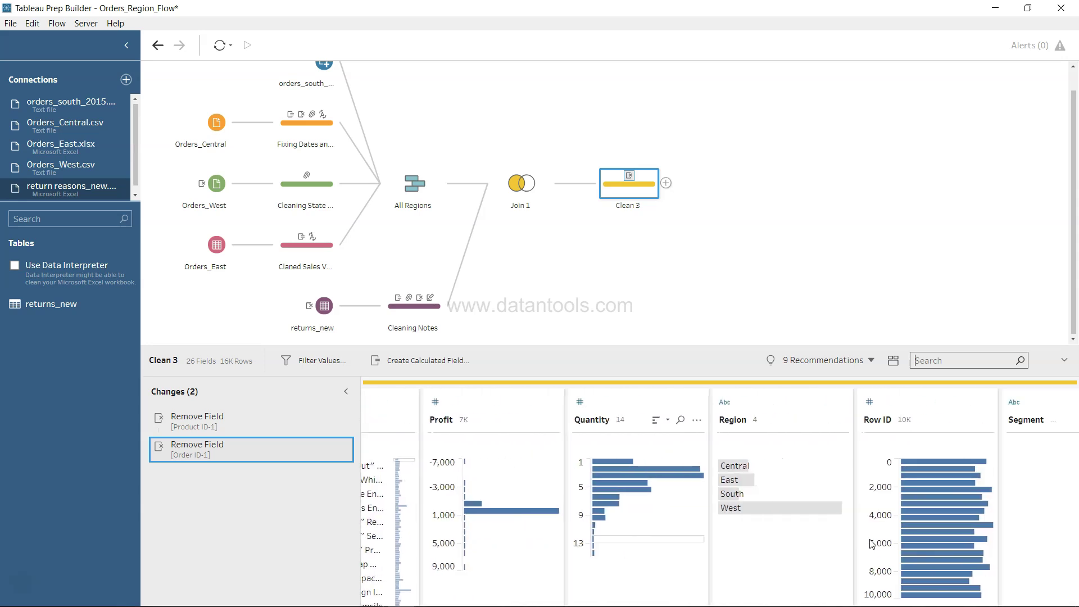
scroll(871, 543, "right", 6)
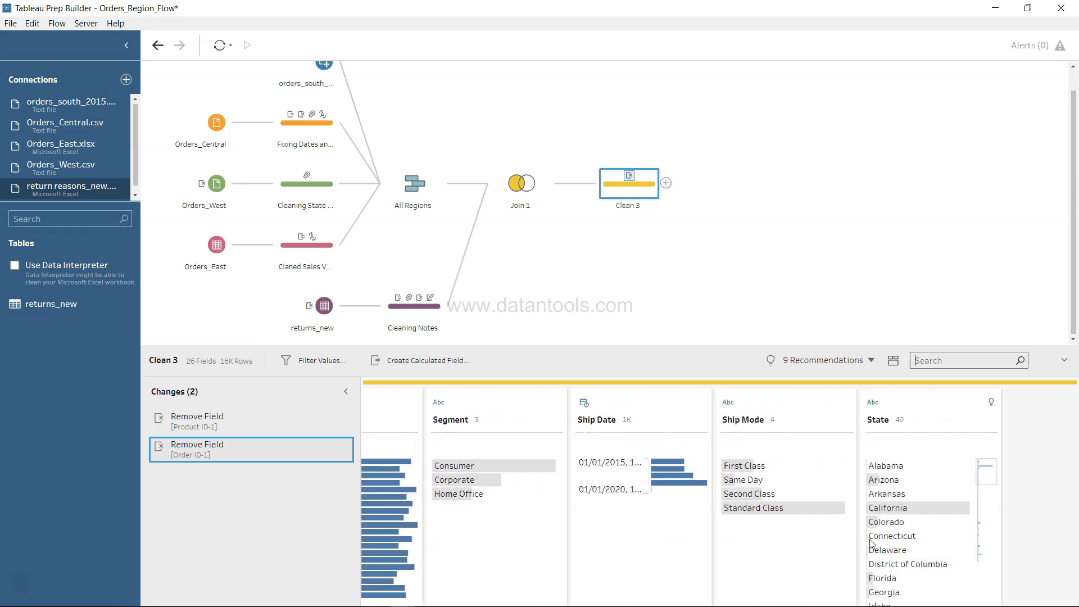
scroll(870, 543, "right", 5)
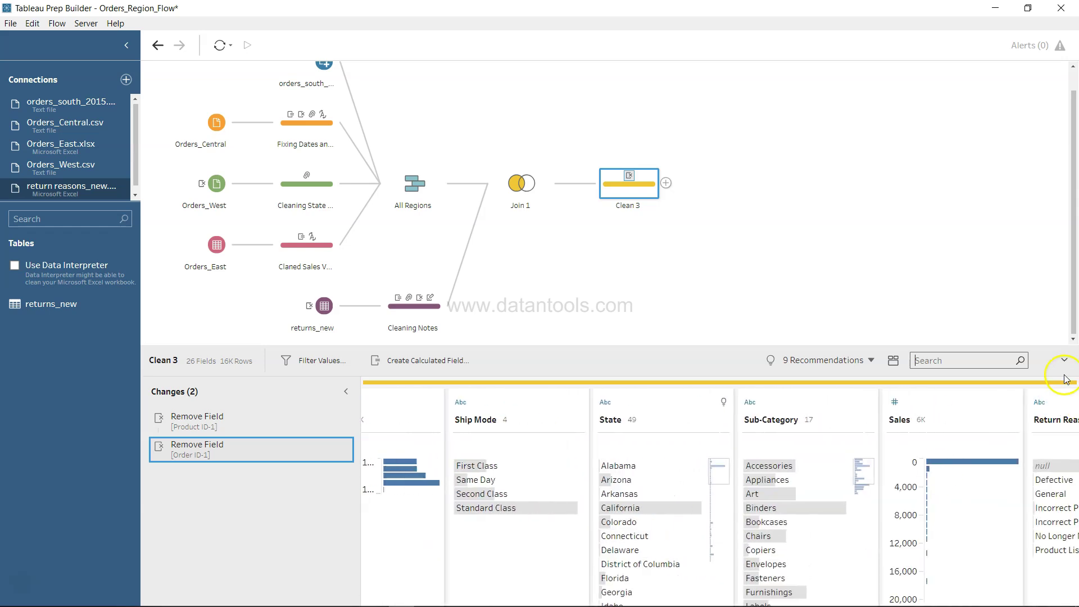
scroll(988, 517, "right", 2)
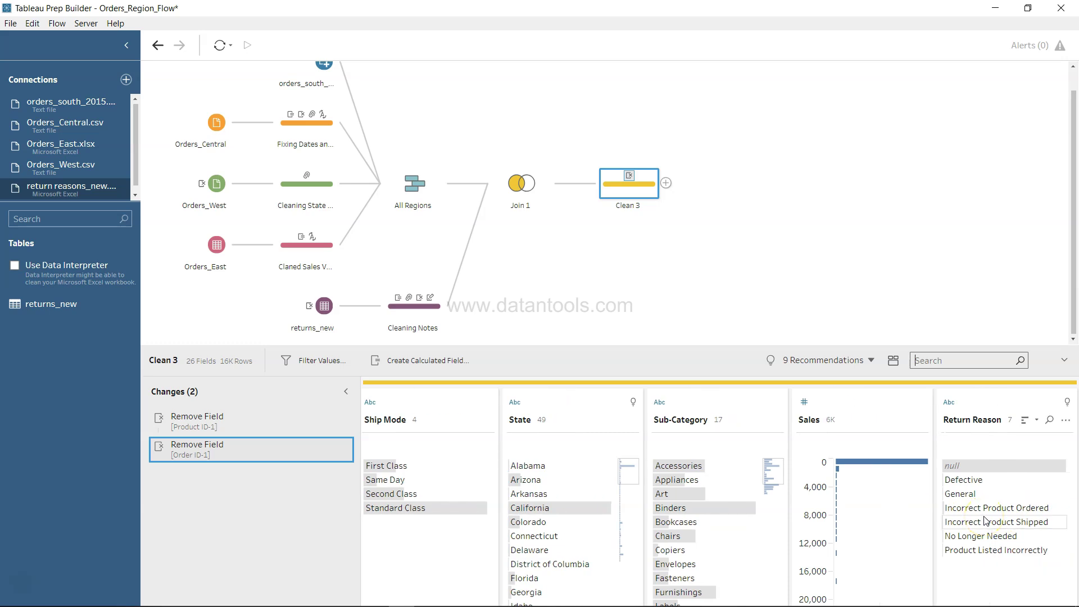
mouse_move(981, 470)
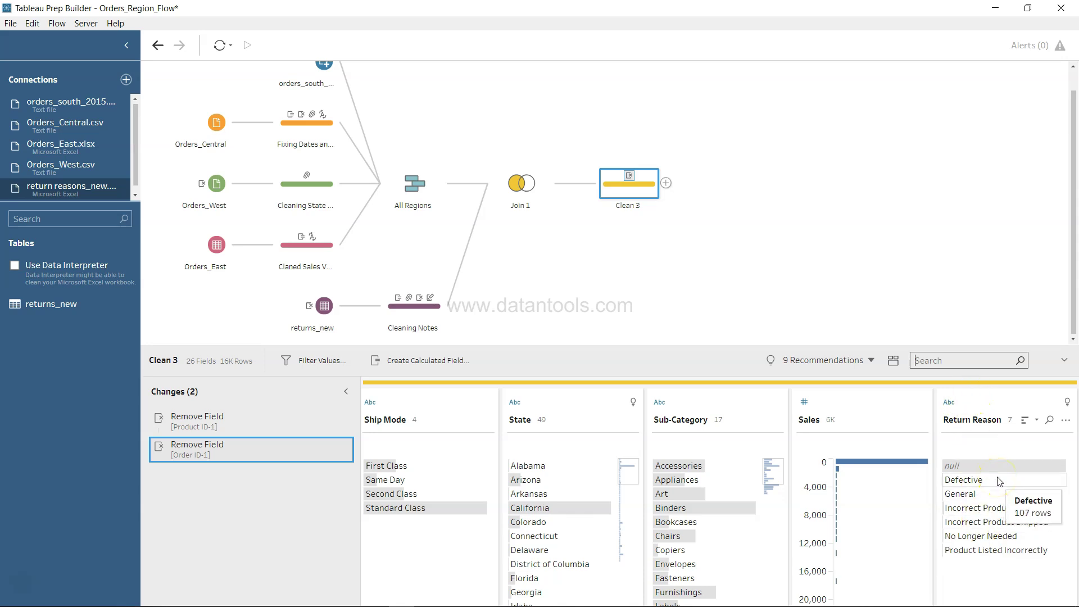
mouse_move(996, 556)
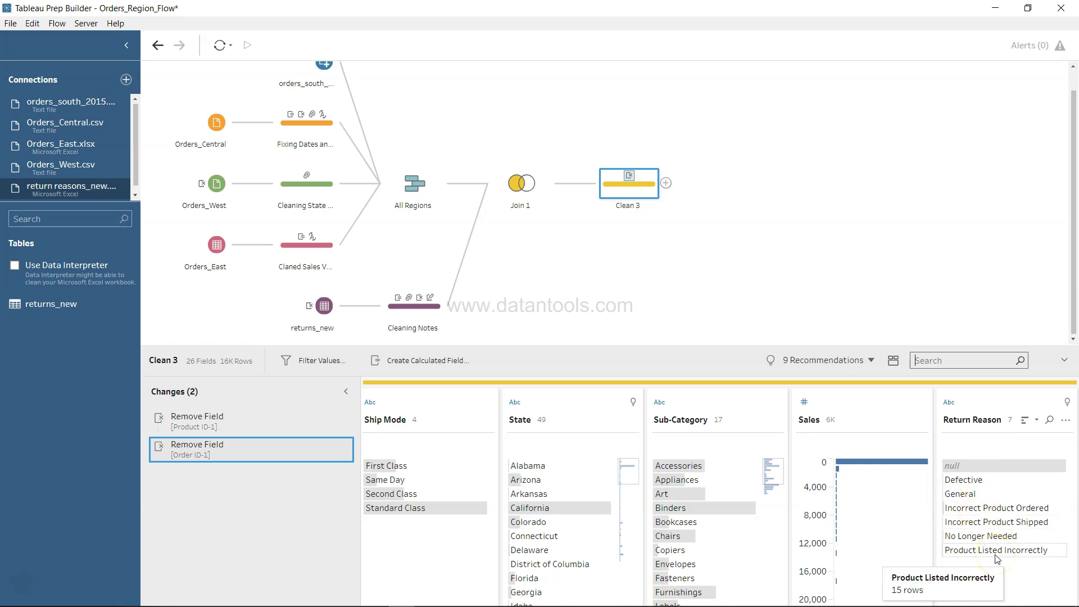
Step: Start a calculated field named Returned? with the condition IF ISNULL([Return Reason])
left_click(440, 360)
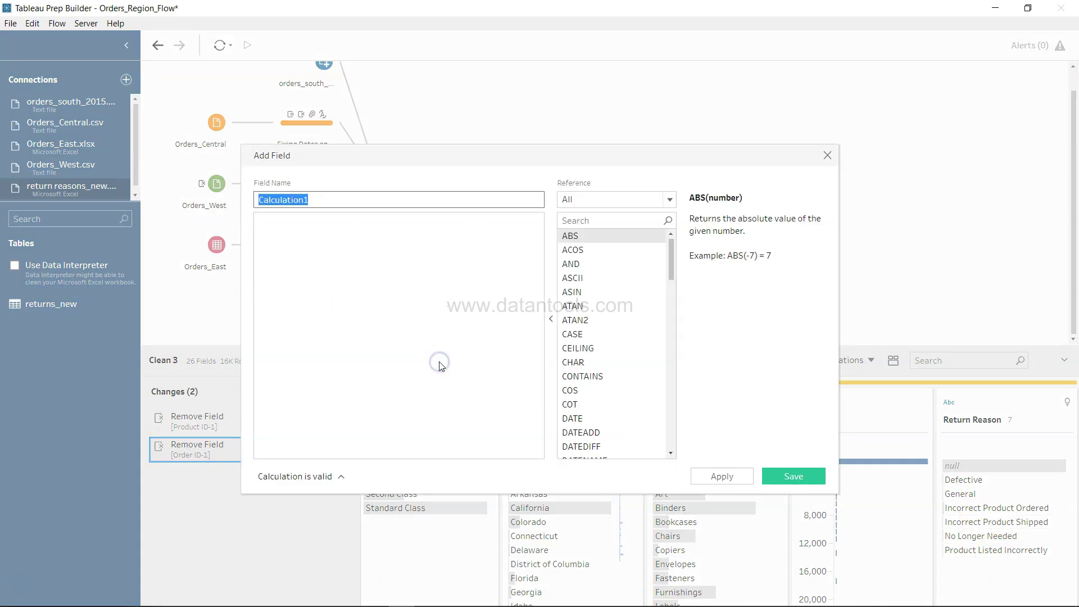
type("R")
key("Tab")
type("IF is")
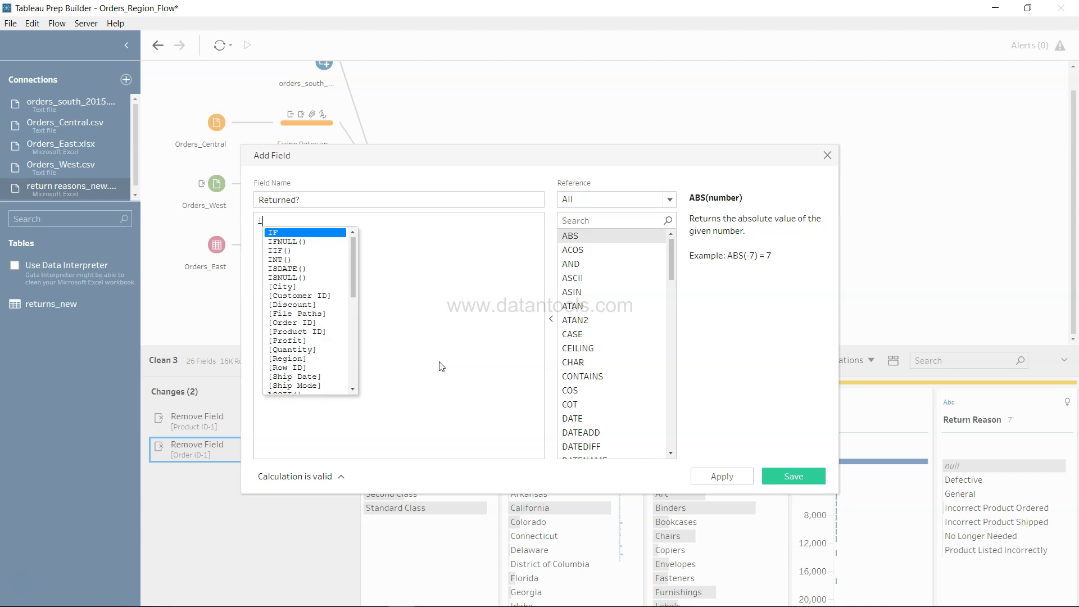
type("n")
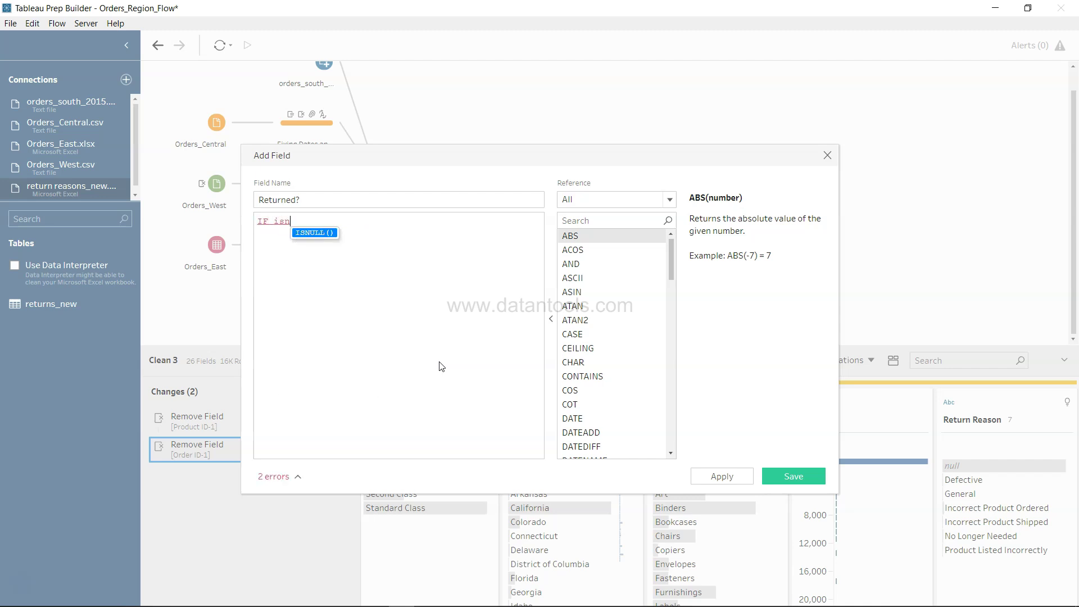
key("Return")
type("[Return Reason]")
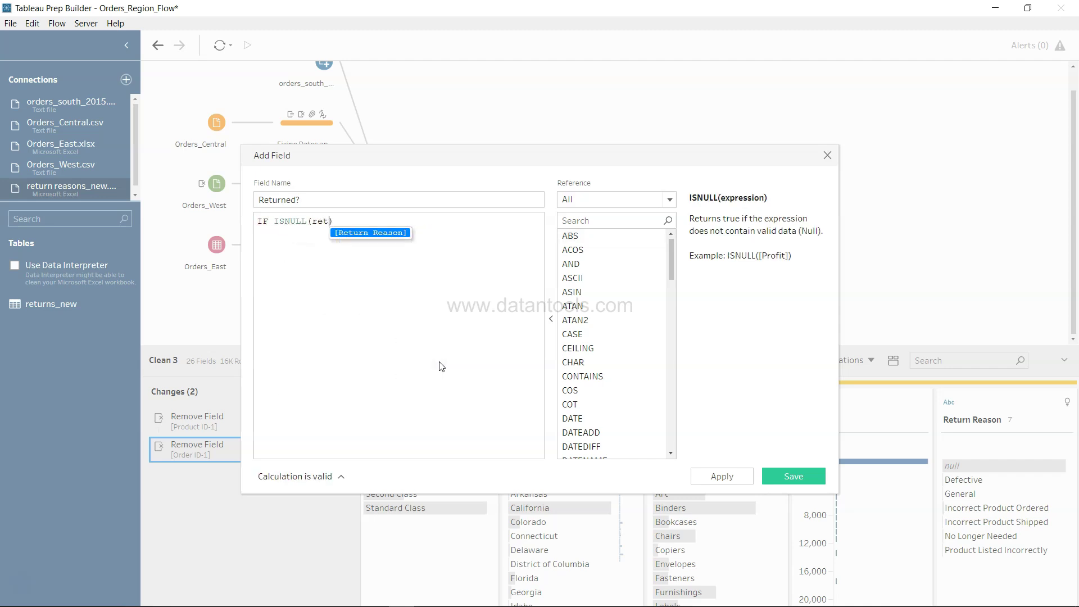
key("Return")
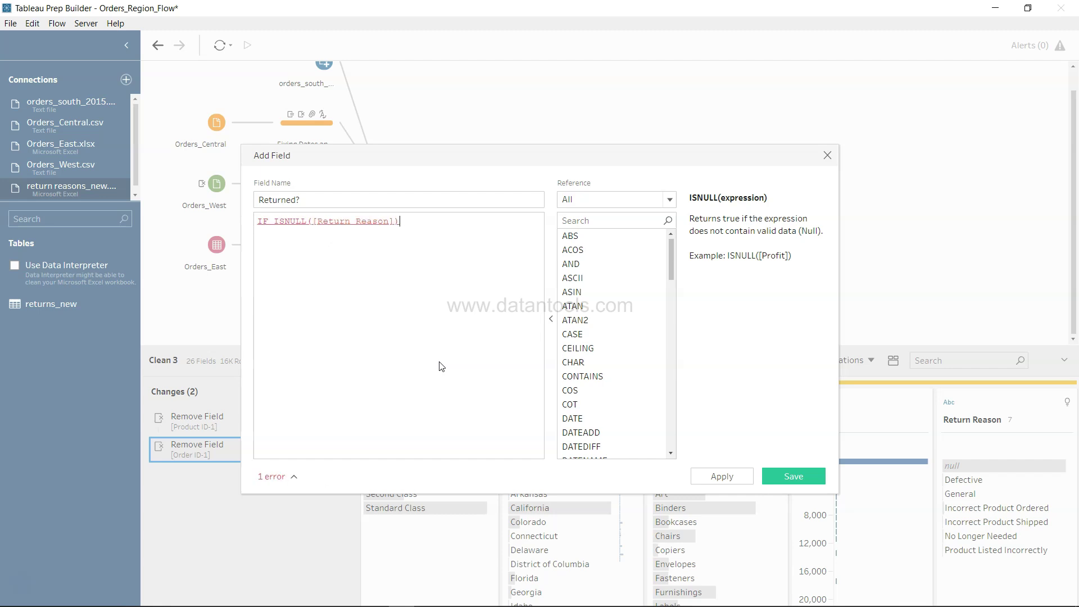
Step: Extend the Returned? formula with THEN 'No' and, on a new line, ELSE 'Yes'
type("th")
key("Return")
type("'No'")
key("Return")
type("ELSE 'Ye")
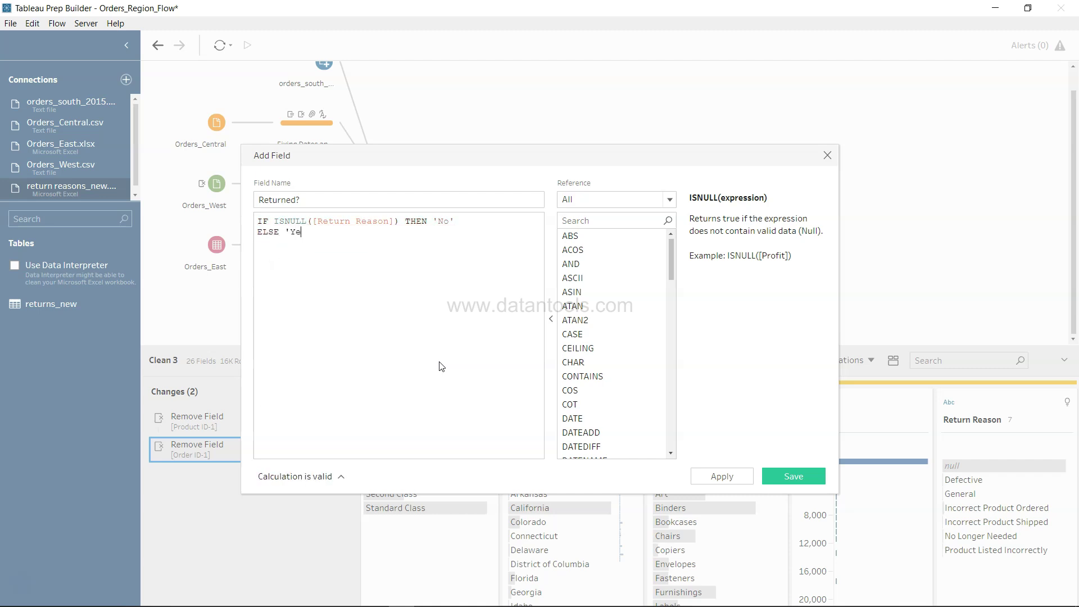
type("s'")
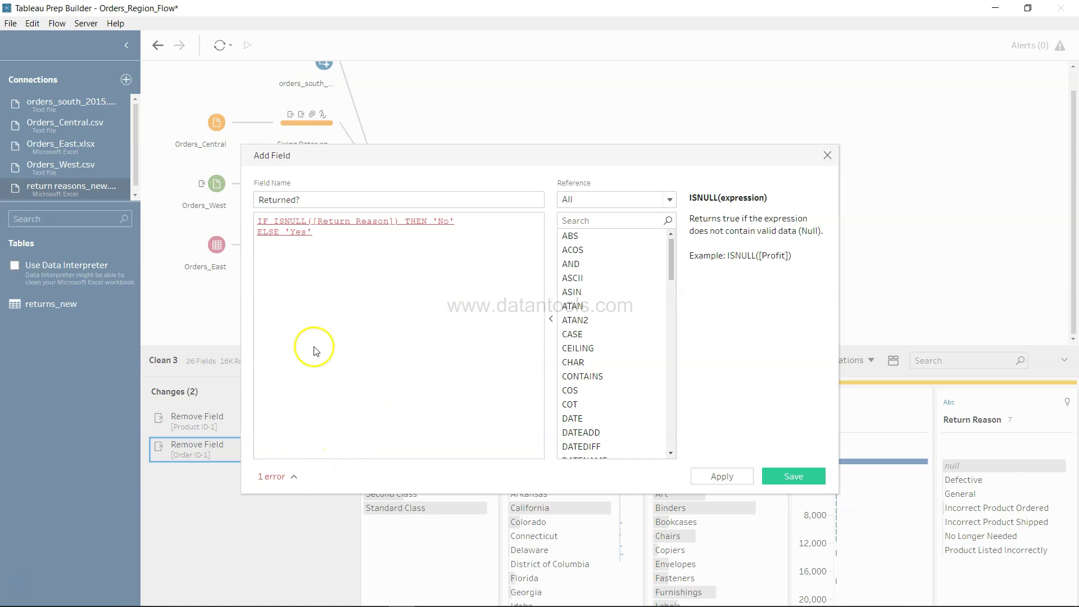
Step: Replace the single quotes around No and Yes in the Returned? formula with double quotes
left_click(439, 220)
key("BackSpace")
type("\"")
key("Right")
key("Right")
key("Right")
key("BackSpace")
type("\"")
left_click(292, 232)
key("BackSpace")
type("\"")
key("Right")
key("Right")
key("Right")
key("Right")
key("BackSpace")
type("\"")
Step: Check the formula's error details, add END on a new line, and apply and save the Returned? field
left_click(293, 477)
left_click(296, 411)
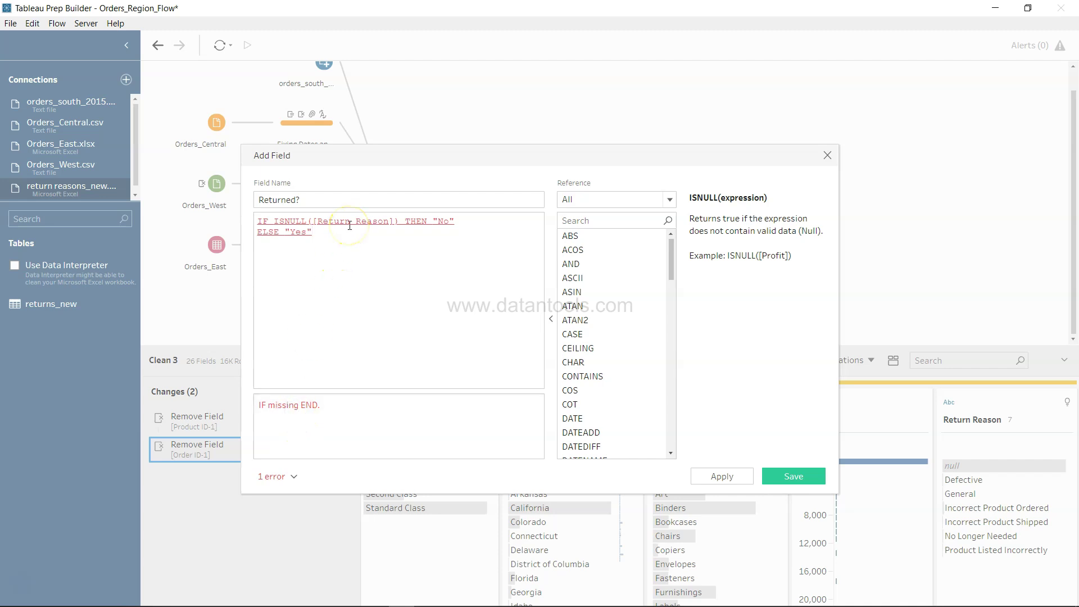
key("Return")
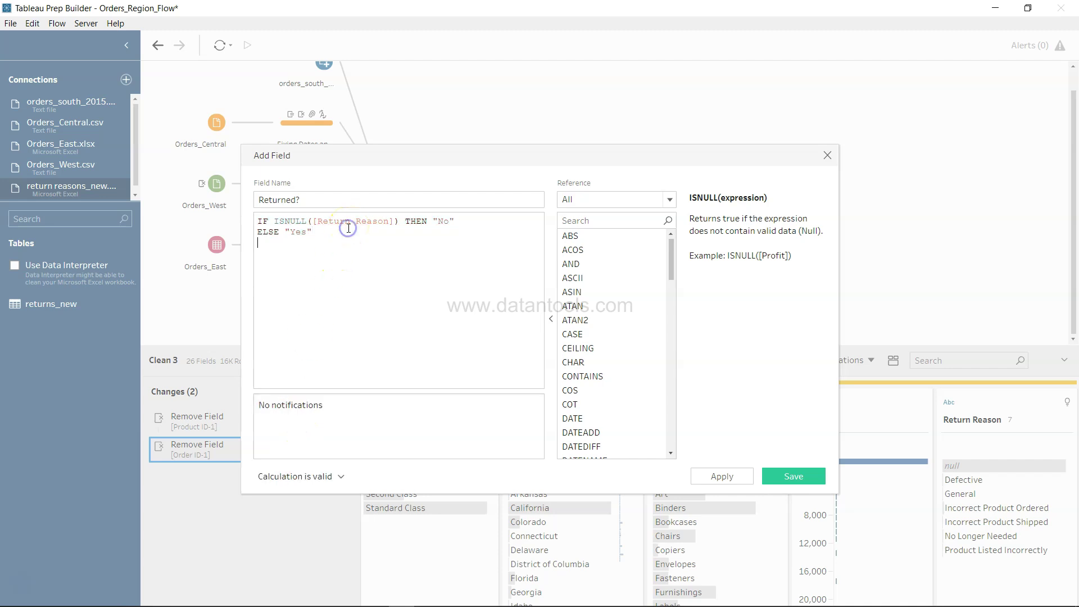
type("END")
left_click(735, 481)
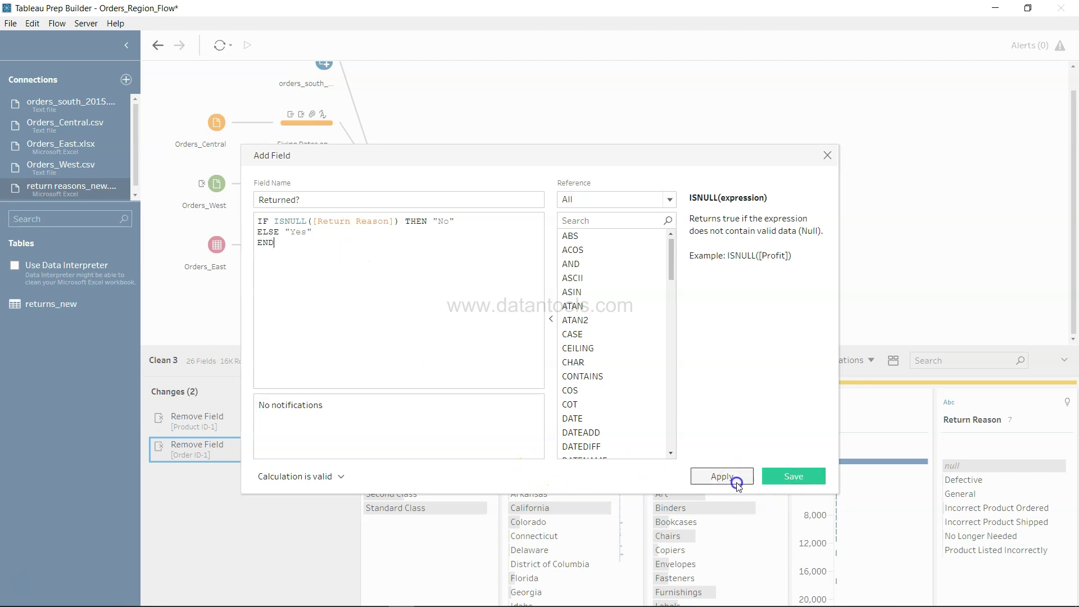
left_click(798, 477)
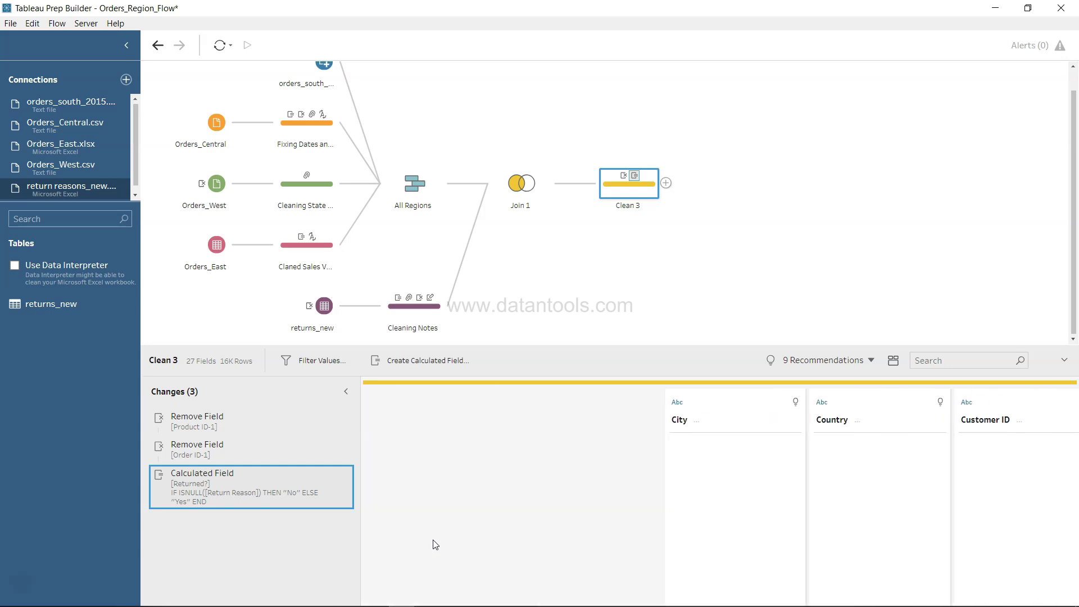
Step: Examine the Returned? values and look through the Clean 3 fields from Customer Note to Country
left_click(414, 445)
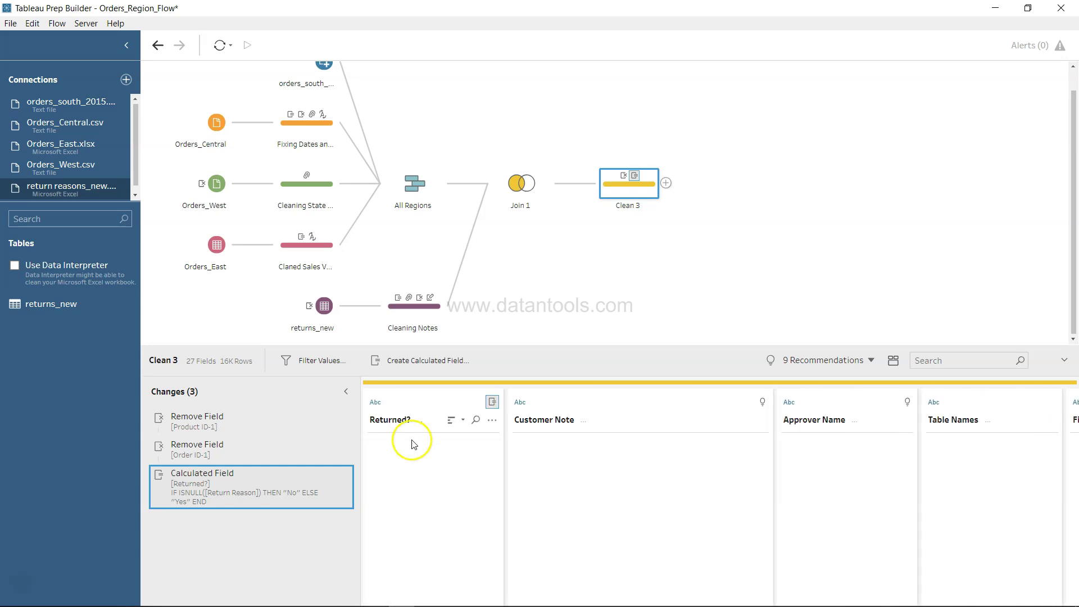
mouse_move(413, 467)
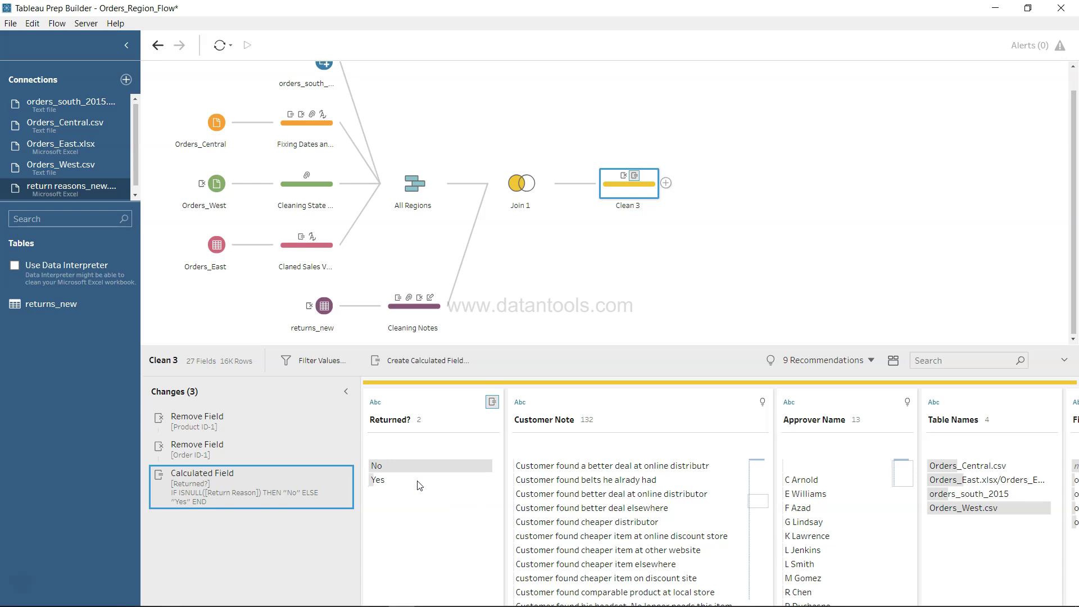
mouse_move(696, 502)
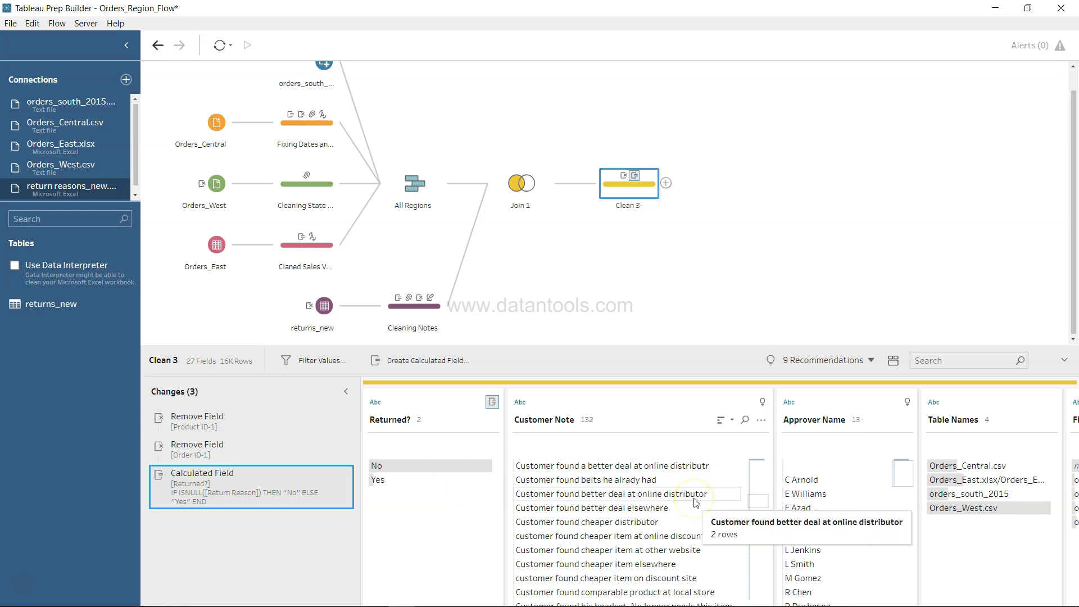
scroll(696, 502, "up", 1)
scroll(696, 502, "right", 2)
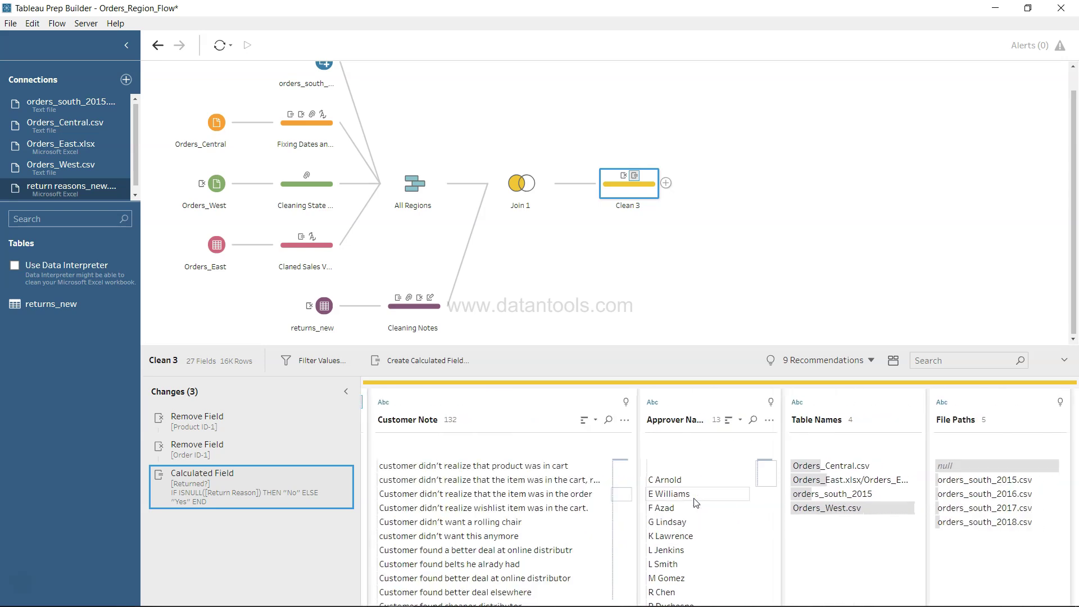
scroll(696, 502, "right", 2)
scroll(694, 498, "right", 1)
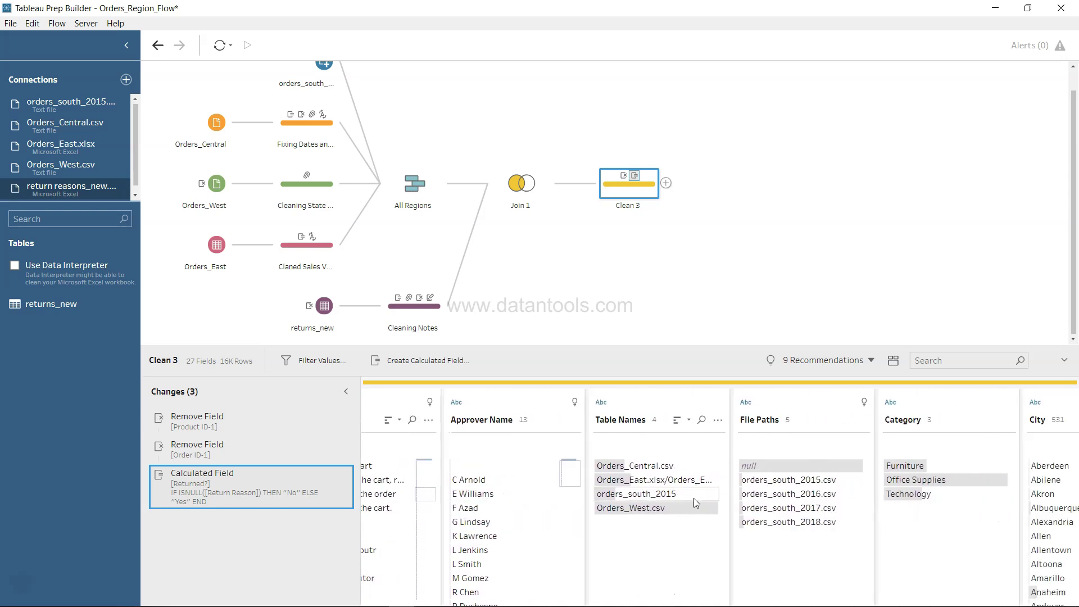
scroll(694, 499, "right", 4)
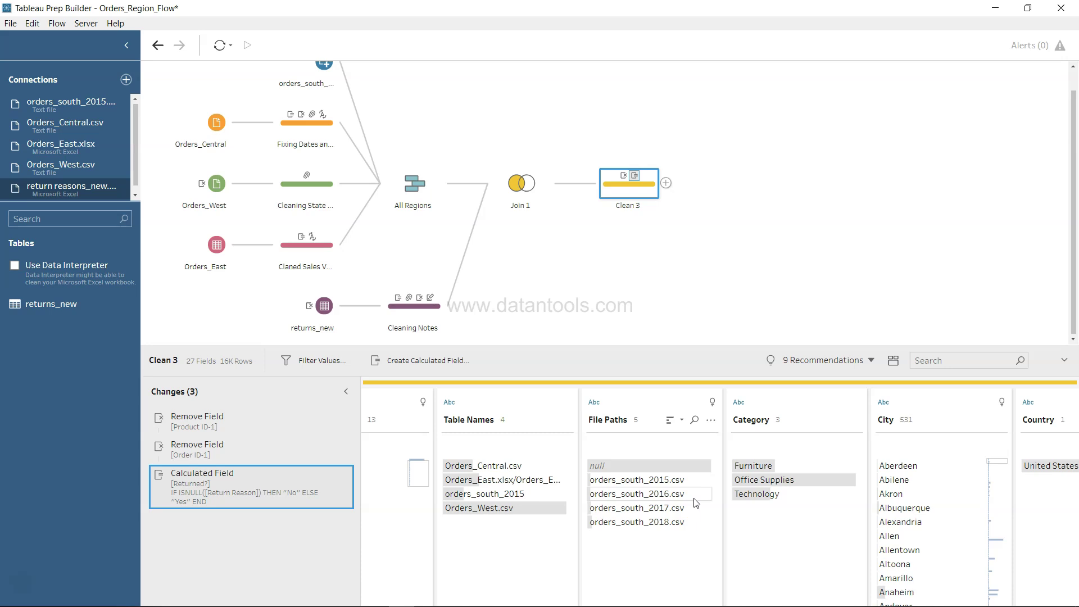
Step: Start a calculated field named Days to Ship using the DATEDIFF function
left_click(440, 362)
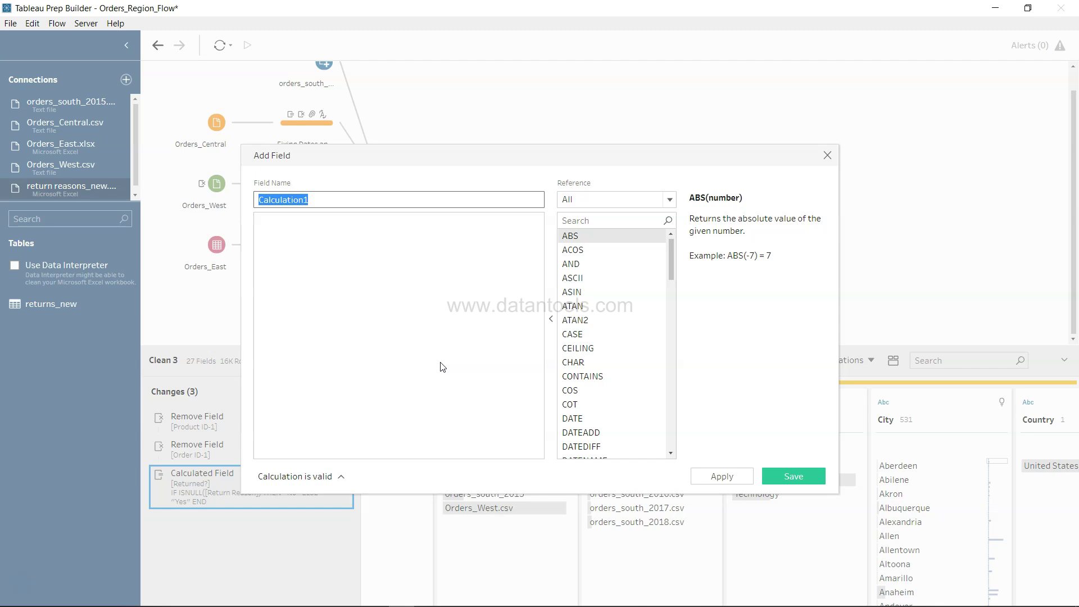
type("Days to Ship")
left_click(443, 367)
type("Date")
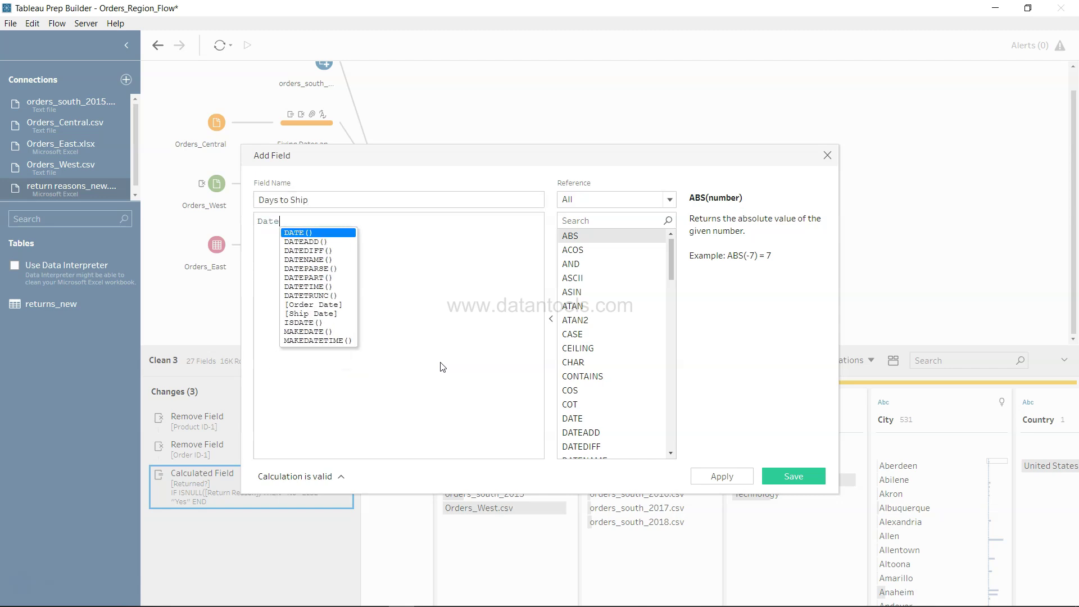
type("d")
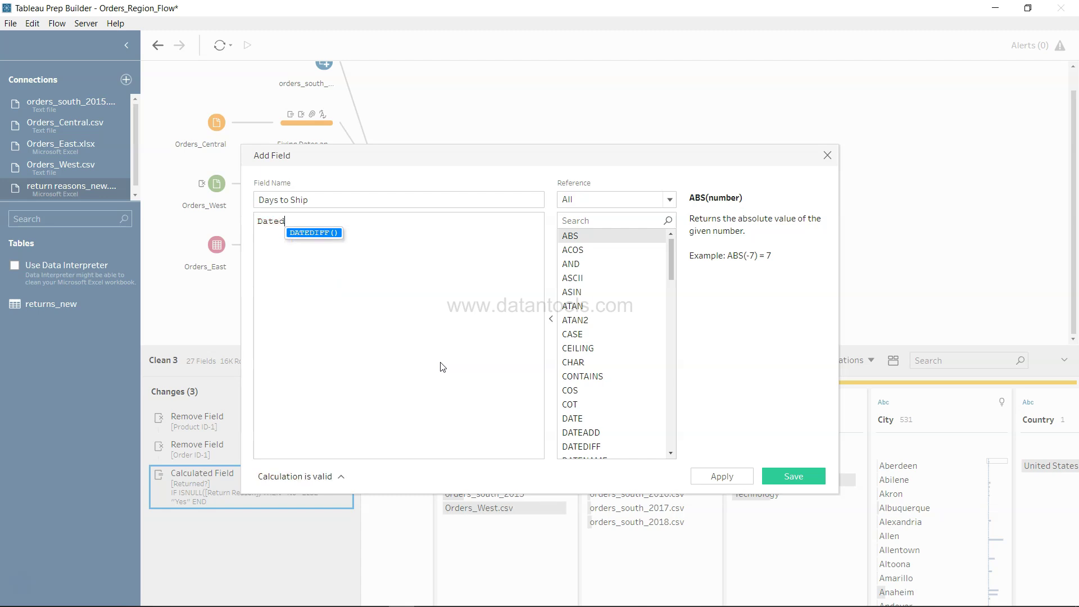
key("Return")
Step: Complete the Days to Ship formula as DATEDIFF('day',[Order Date],[Ship Date]) and save the field
type("'")
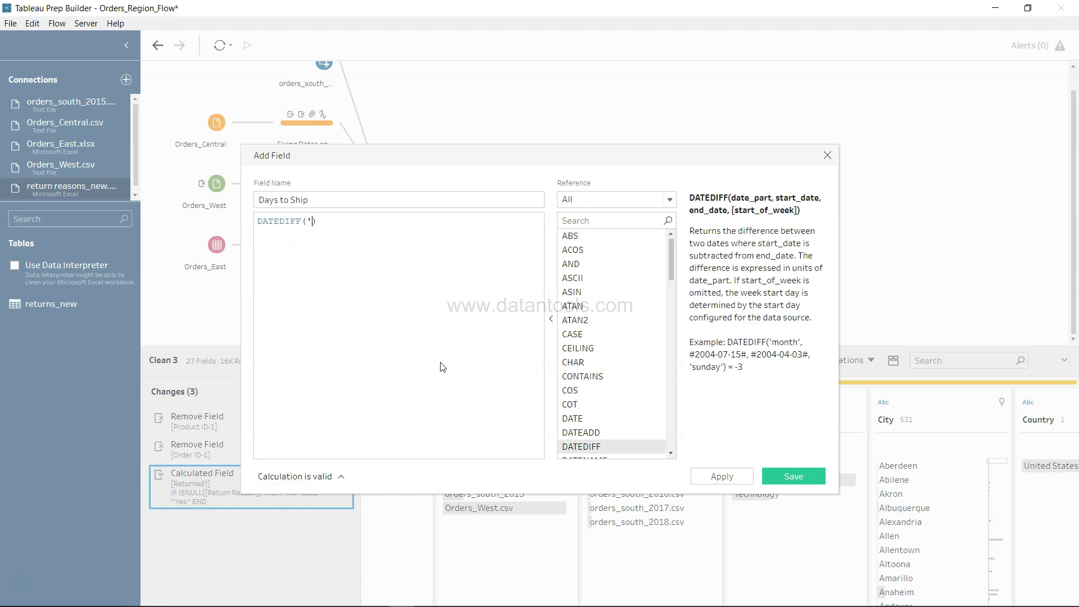
type("y',")
left_click(339, 225)
type("[Order Date]")
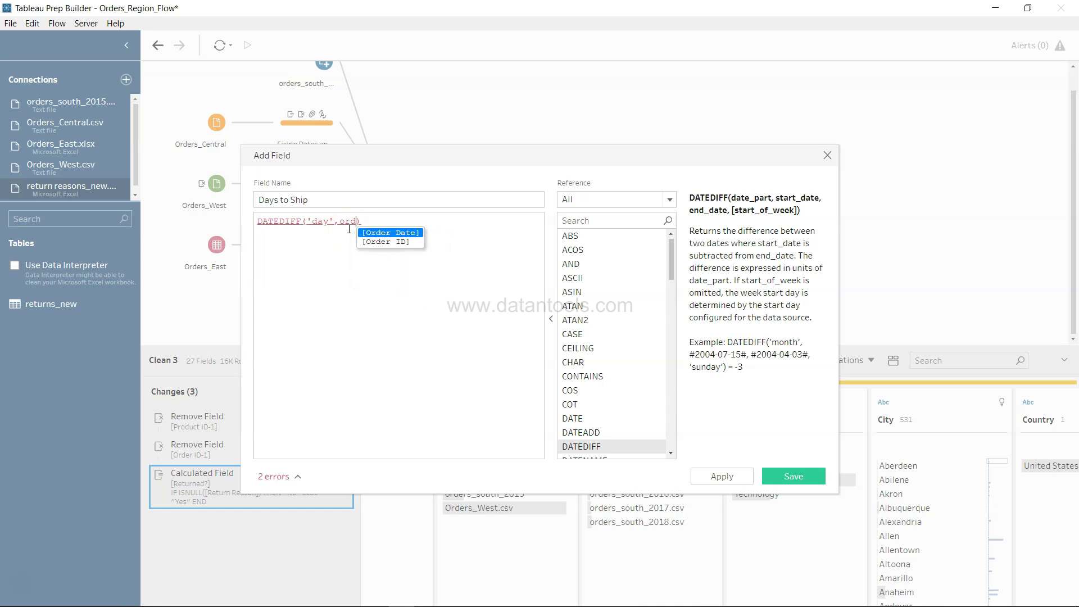
key("Return")
type(",")
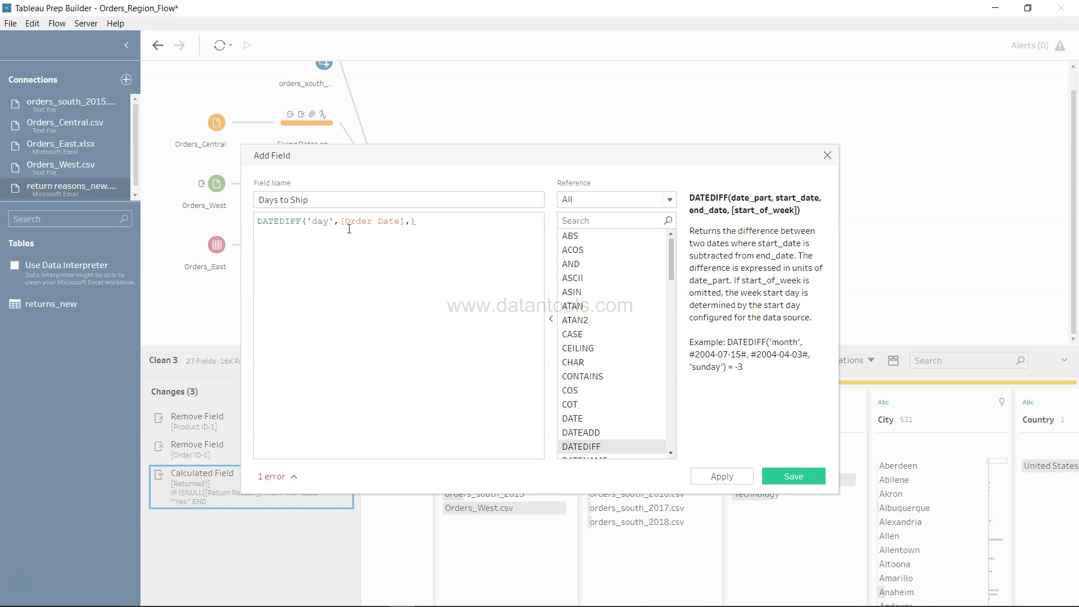
type("shi")
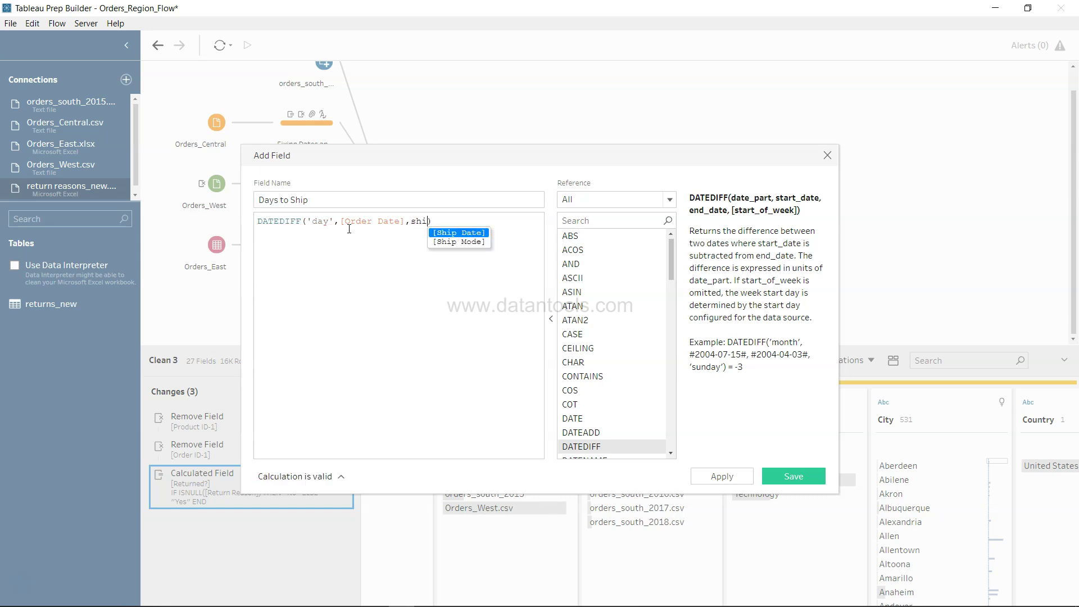
key("Return")
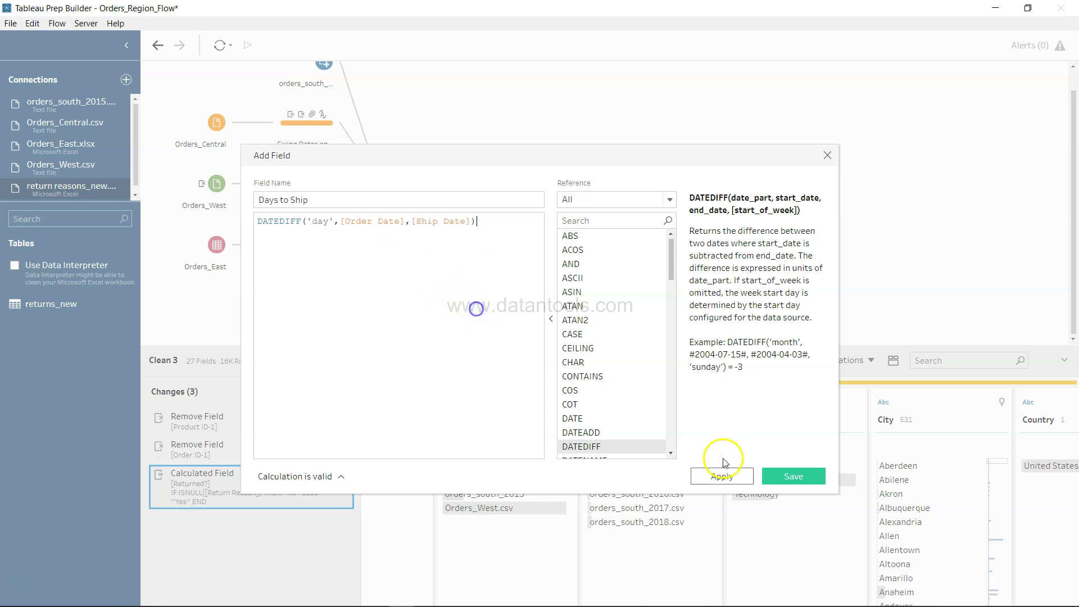
left_click(799, 482)
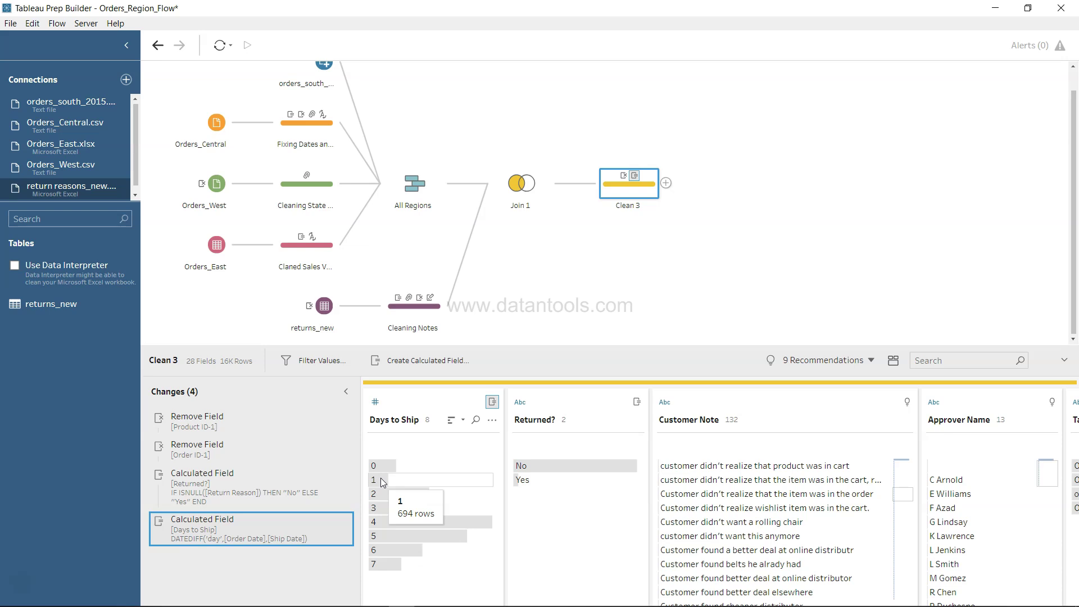
Step: Highlight the rows with 4 Days to Ship, examine their distribution across the other Clean 3 fields, and clear the highlight
left_click(444, 524)
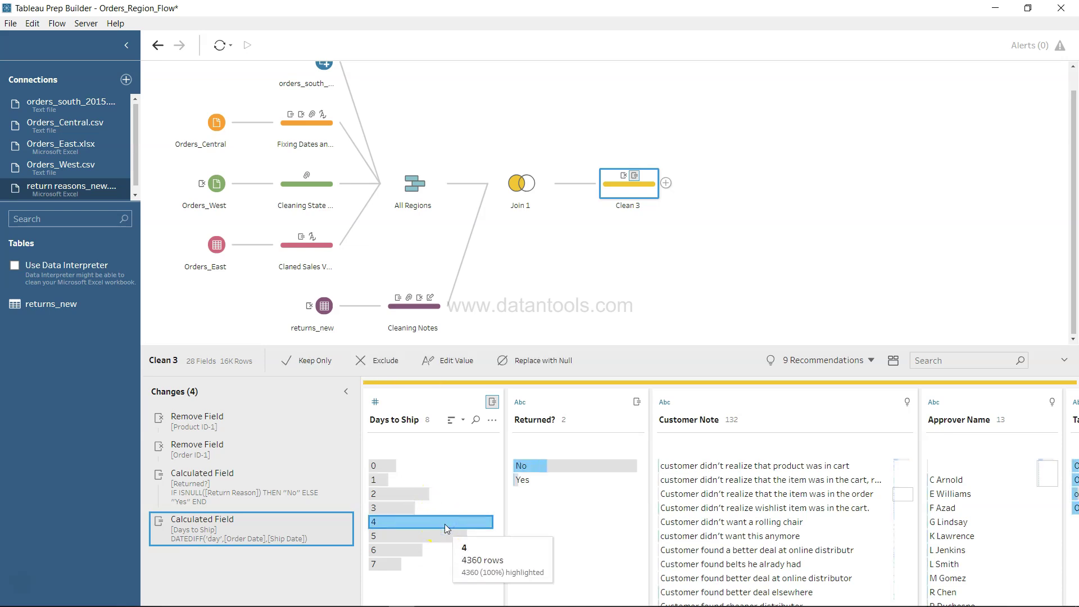
scroll(752, 543, "right", 5)
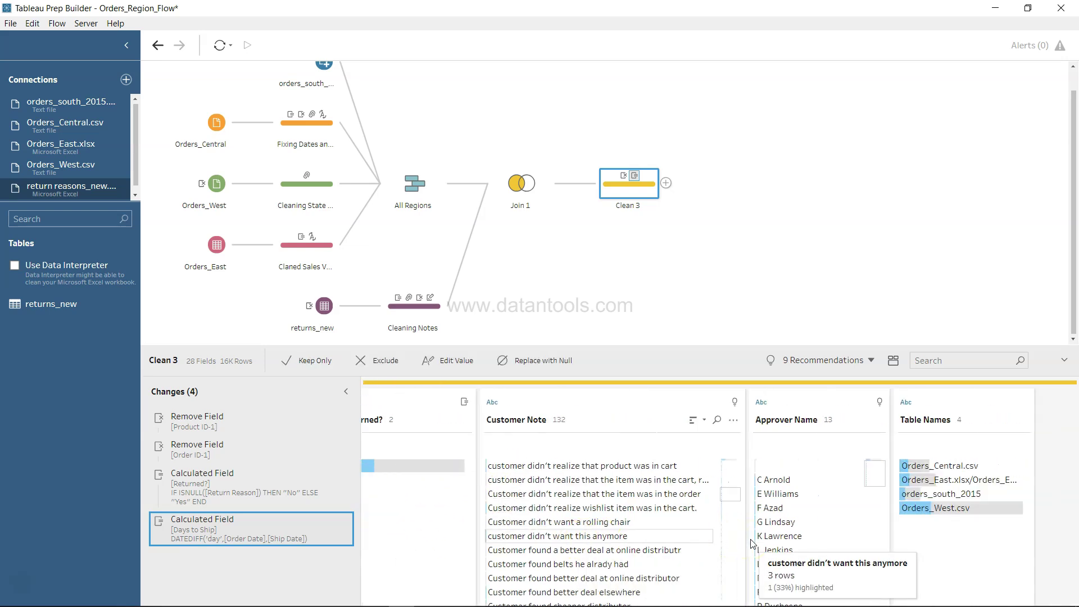
mouse_move(804, 509)
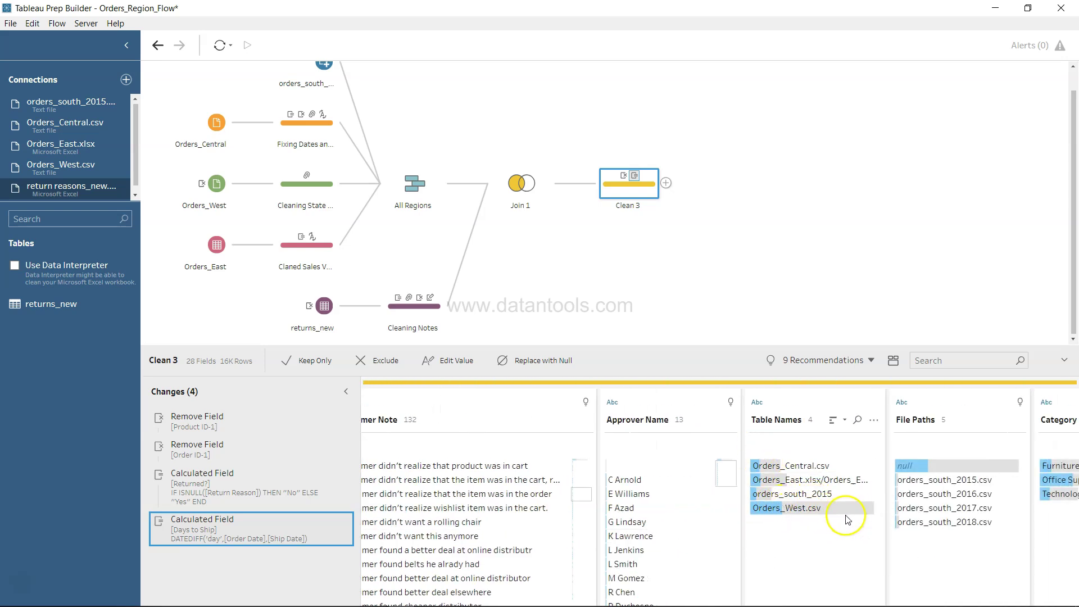
scroll(848, 520, "right", 8)
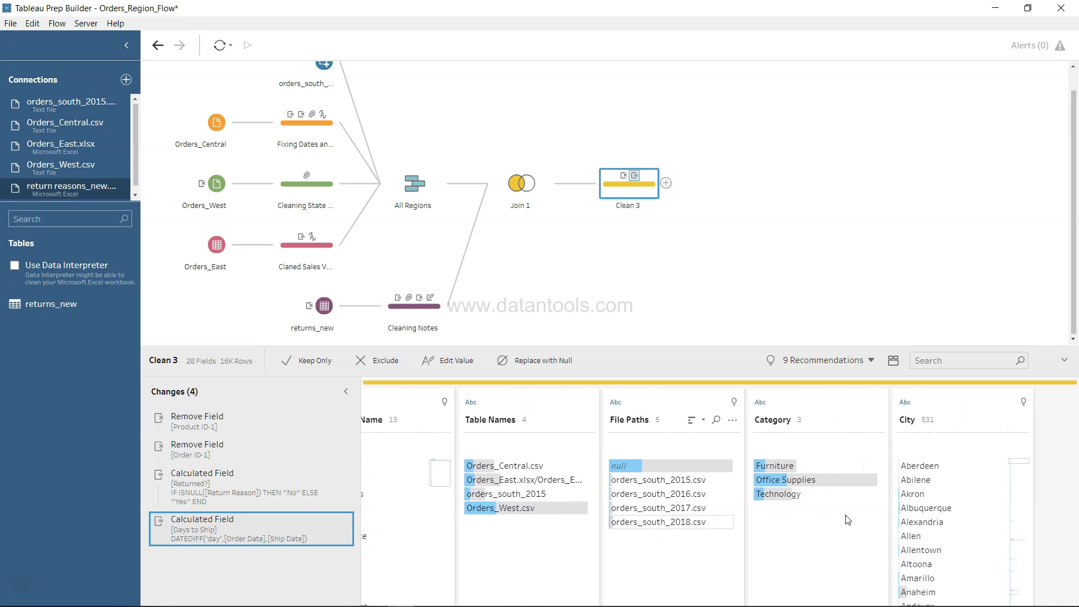
scroll(1060, 554, "right", 7)
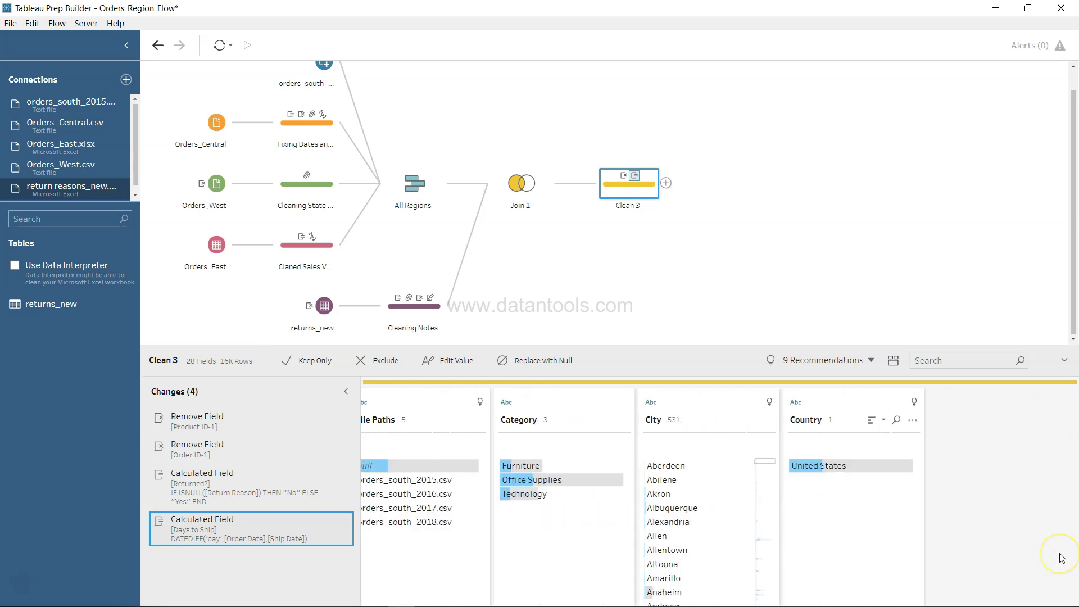
scroll(1061, 558, "right", 18)
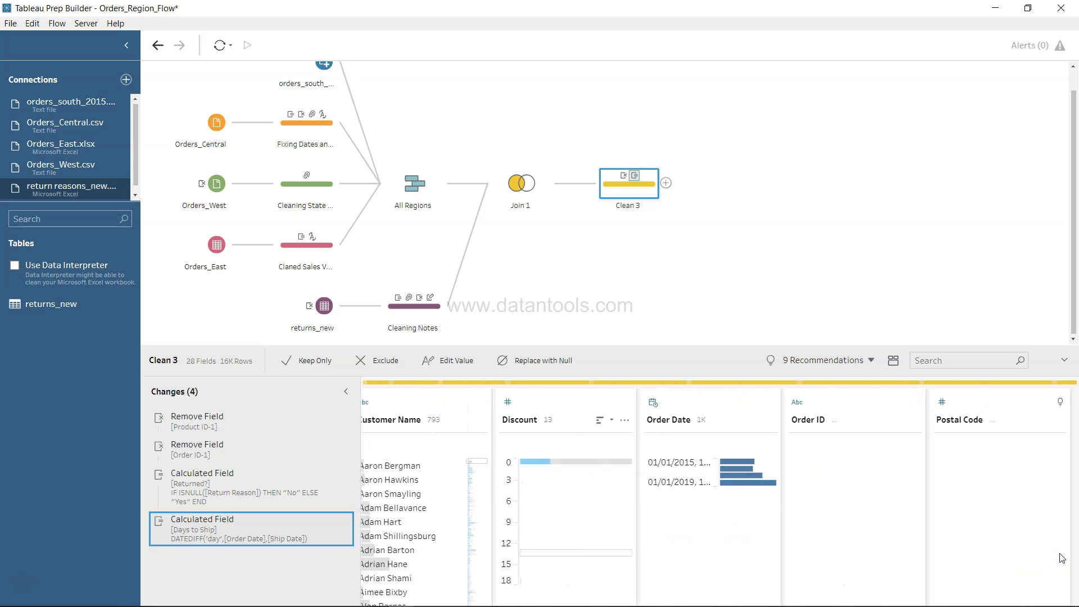
scroll(935, 544, "right", 17)
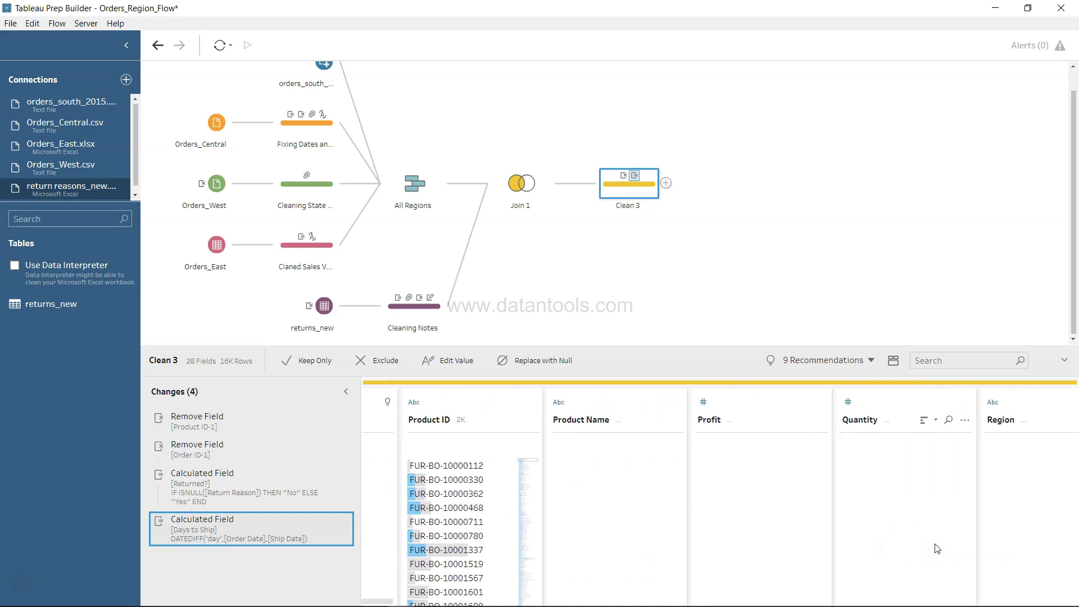
scroll(937, 548, "right", 20)
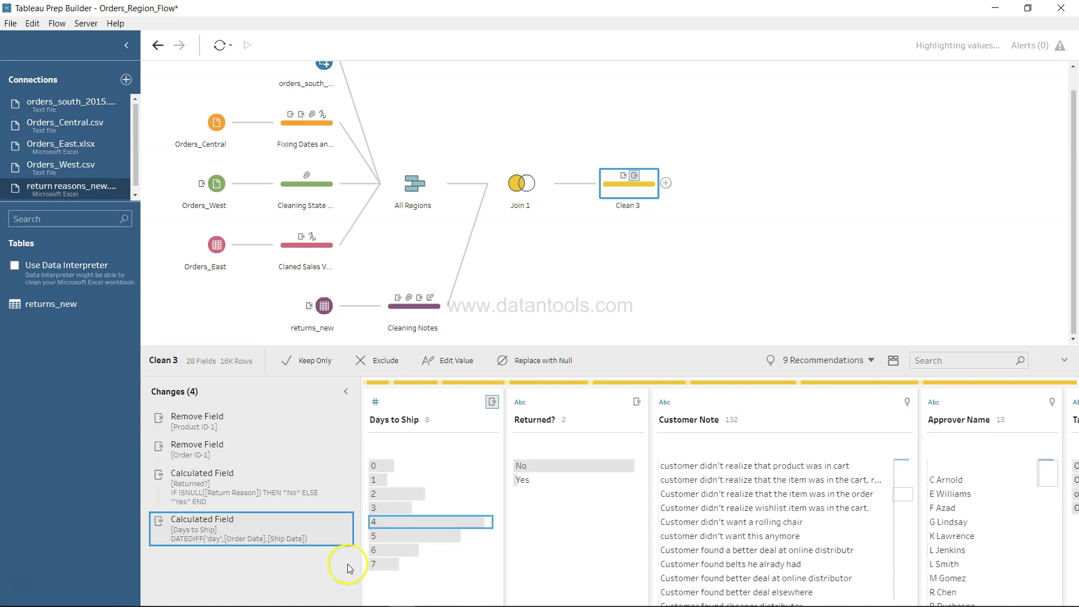
left_click(452, 587)
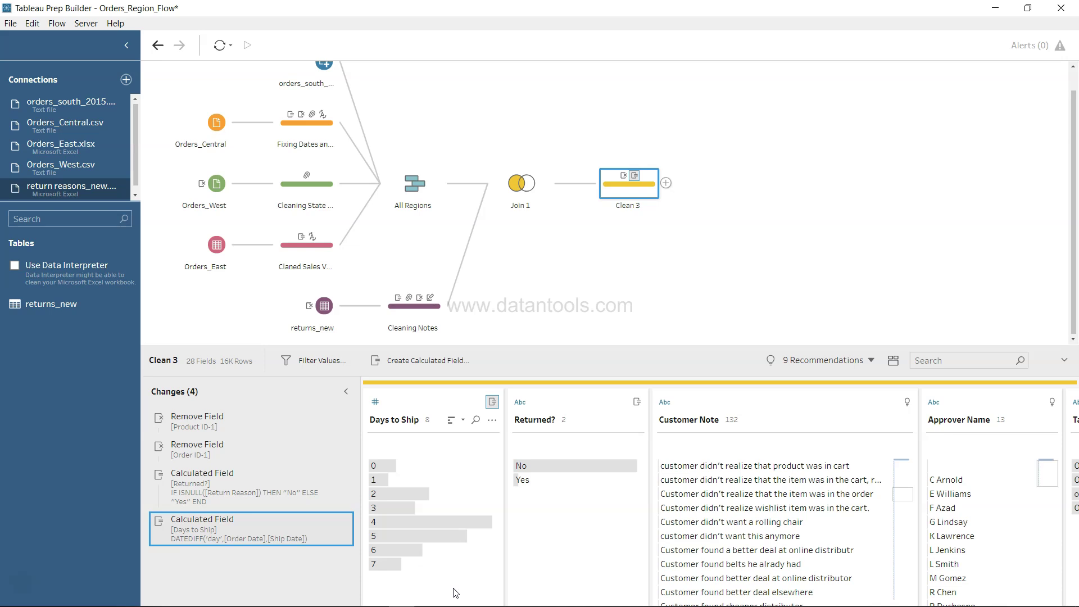
left_click(464, 568)
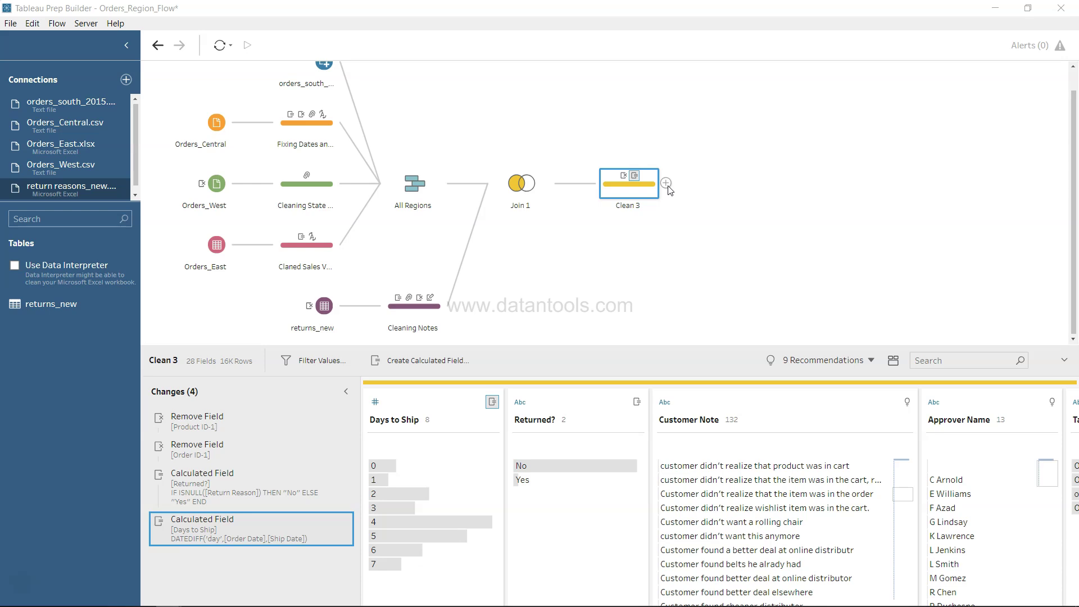
Step: Preview the Clean 3 step in Tableau Desktop and look over its dimensions and measures
left_click(644, 205)
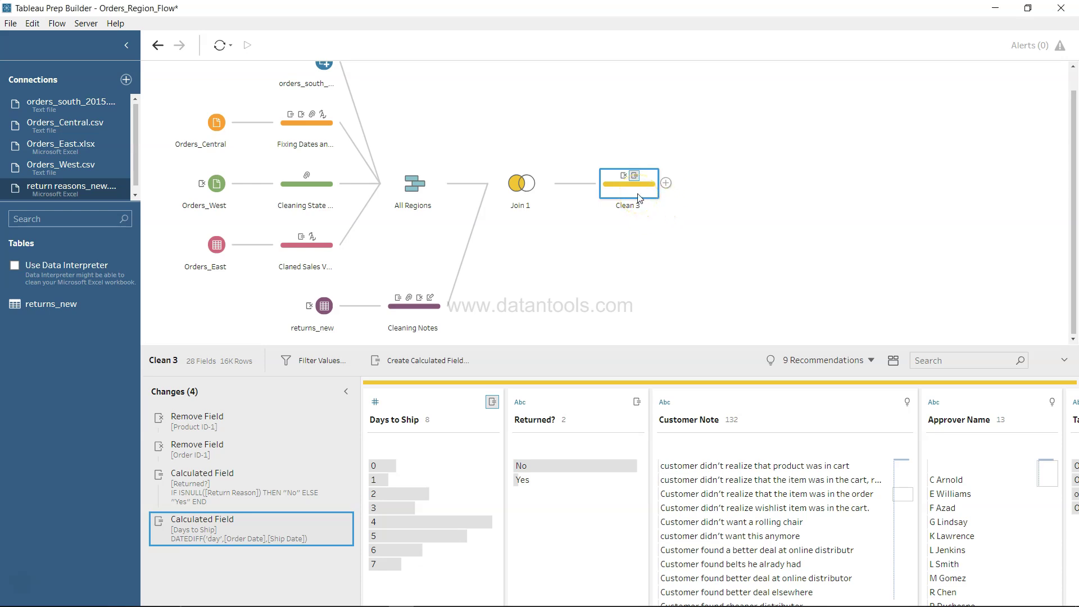
right_click(639, 198)
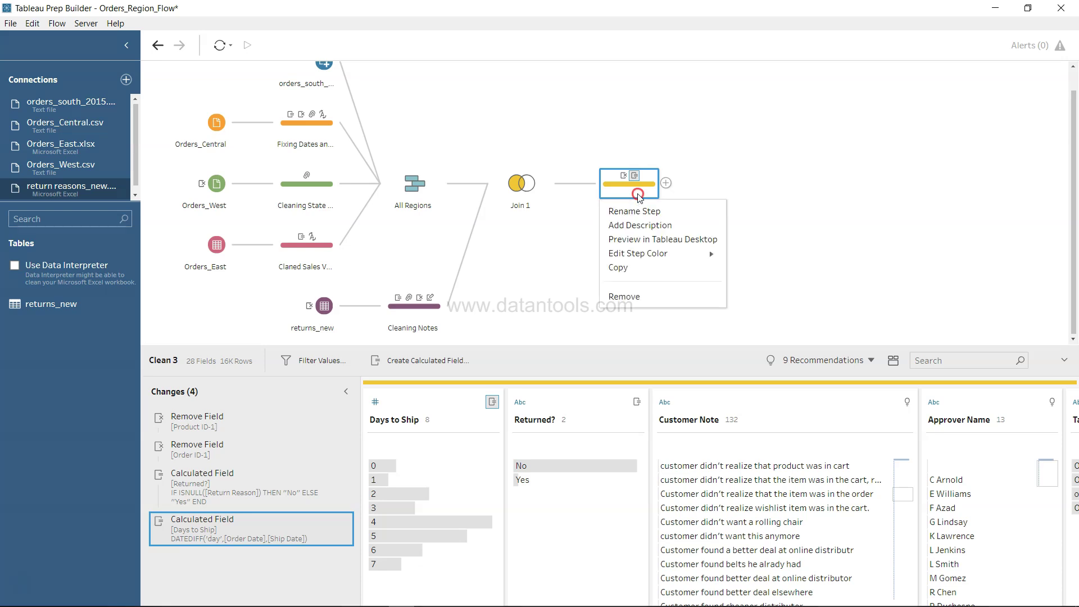
left_click(662, 241)
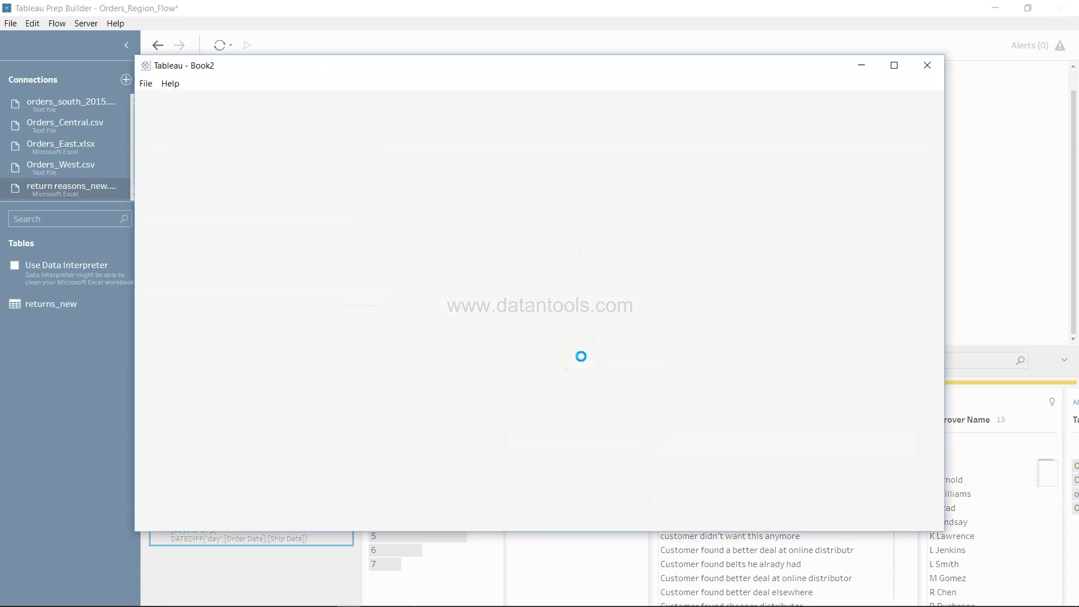
scroll(235, 309, "down", 4)
scroll(235, 305, "up", 4)
scroll(242, 399, "down", 1)
scroll(246, 424, "up", 1)
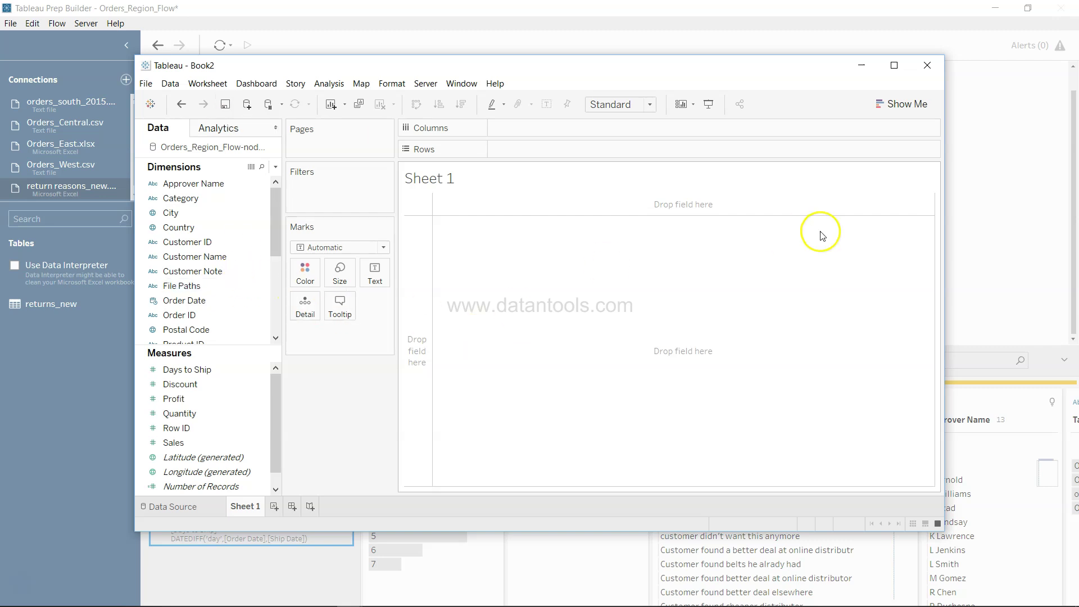
Step: Close the Tableau Desktop preview workbook without saving, return to Tableau Prep Builder, and dismiss the finished-run notice
left_click(927, 66)
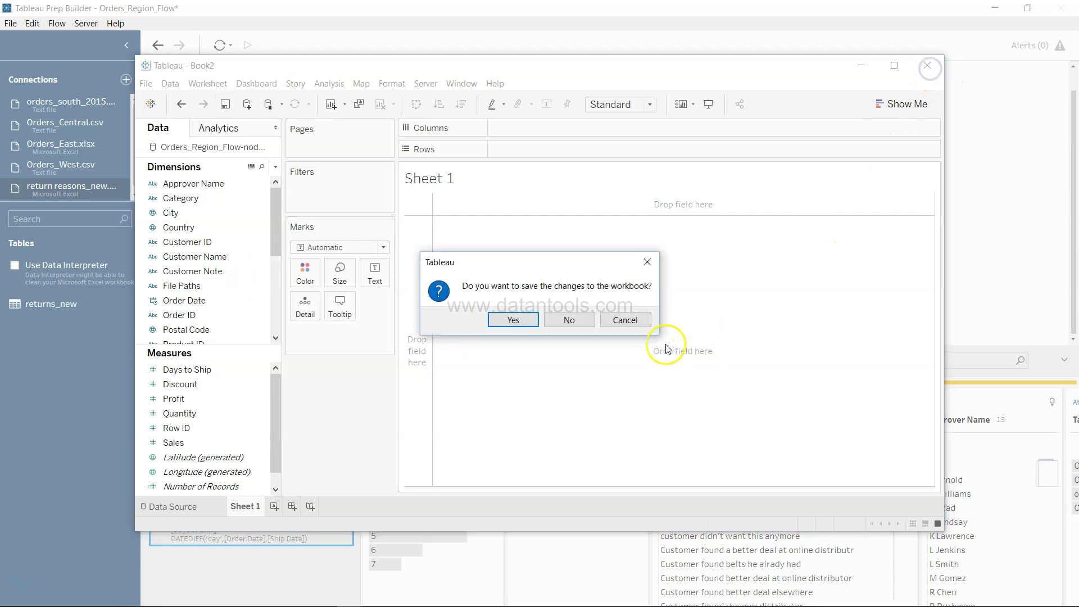
left_click(570, 320)
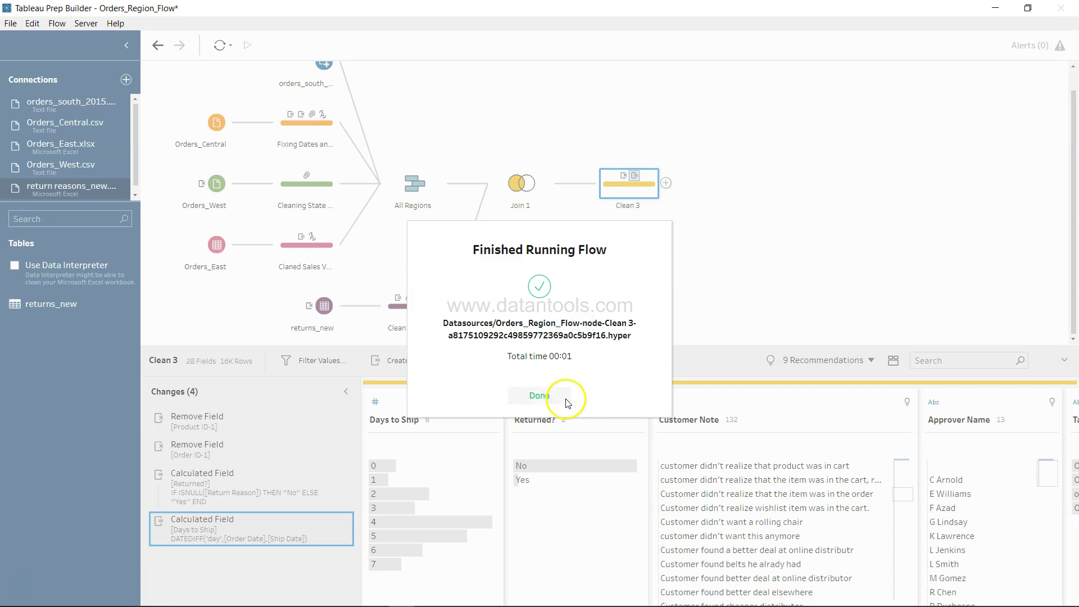
left_click(540, 396)
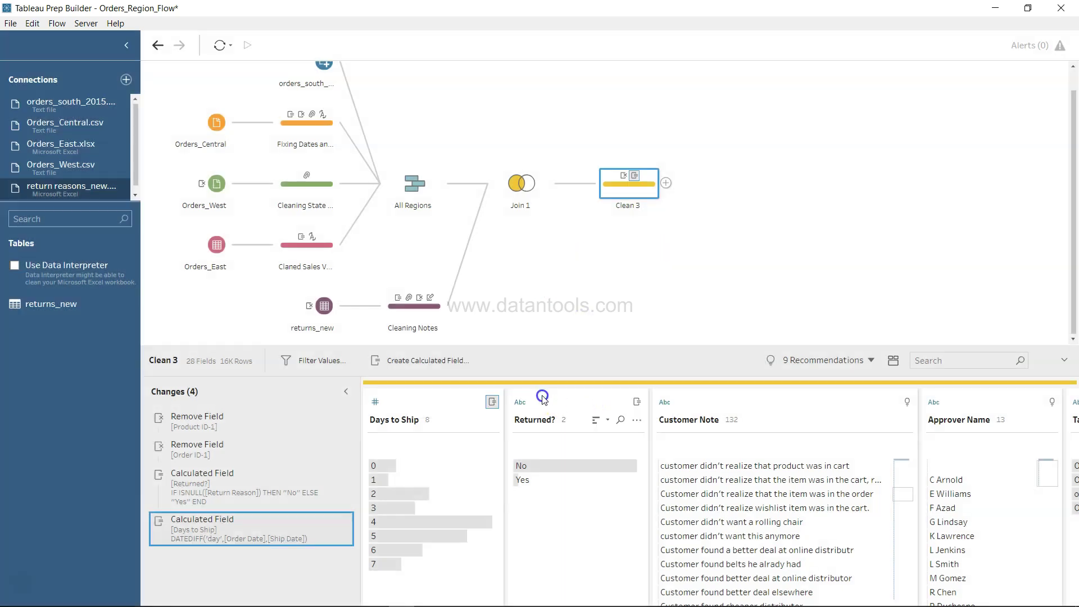
Step: Add an output after Clean 3 and set its file type to Tableau Data Extract (.tde)
left_click(666, 184)
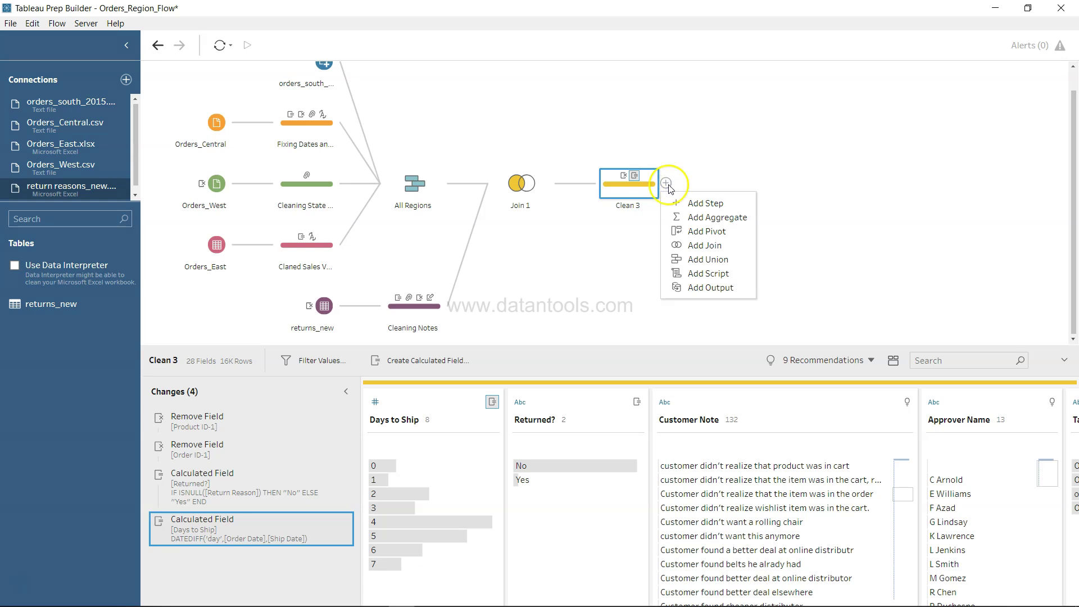
left_click(715, 287)
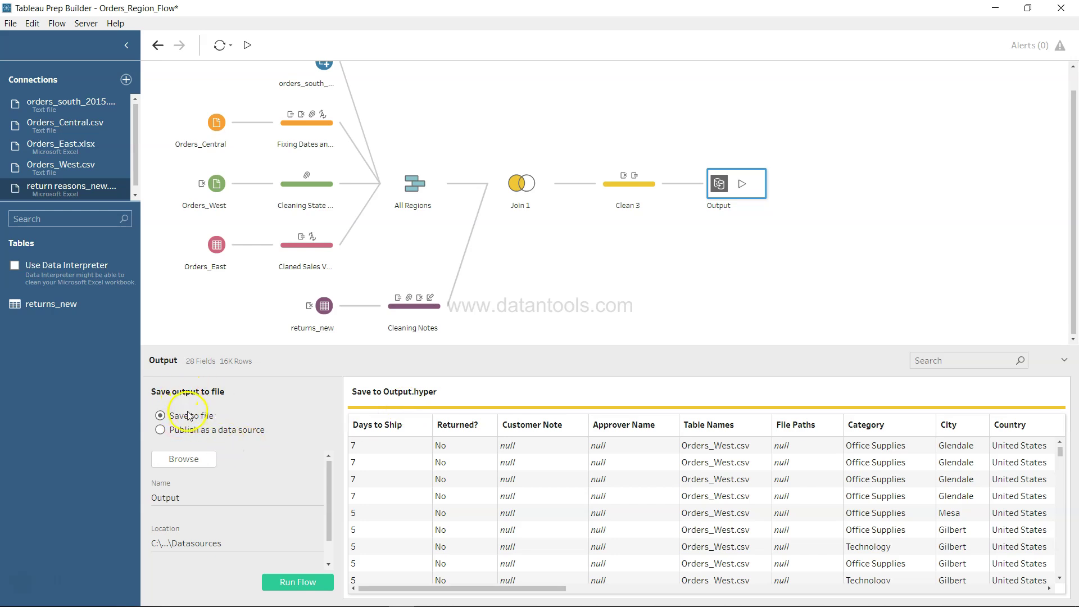
left_click(194, 500)
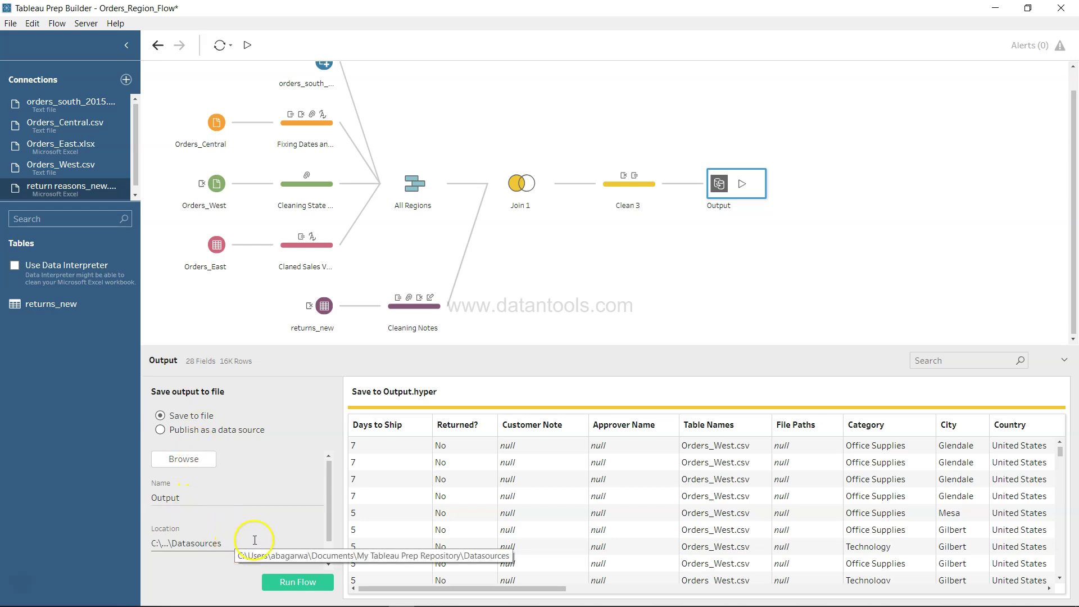
scroll(328, 504, "down", 2)
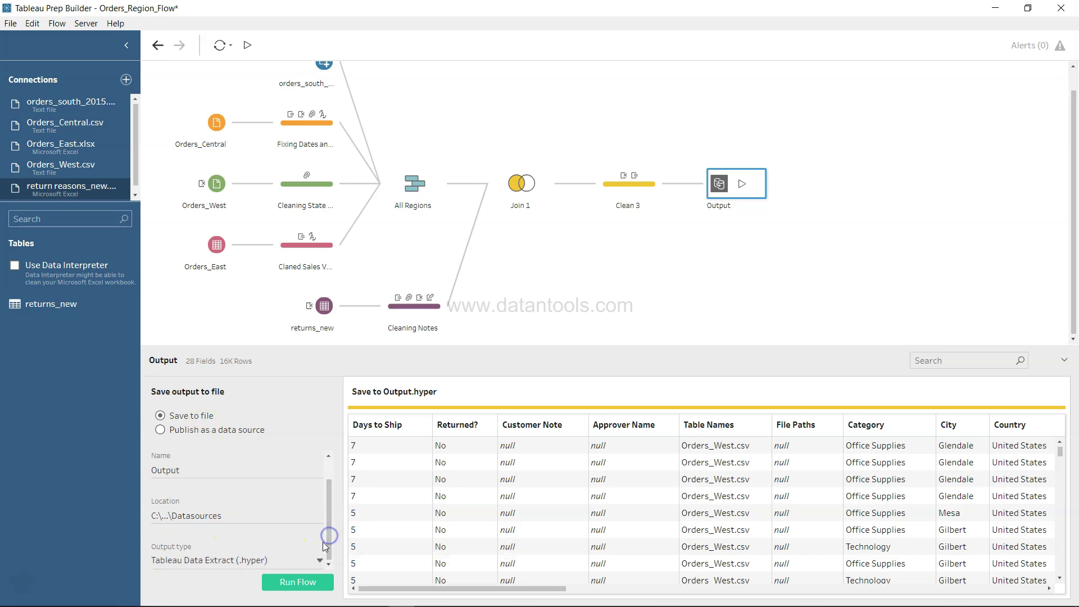
left_click(218, 564)
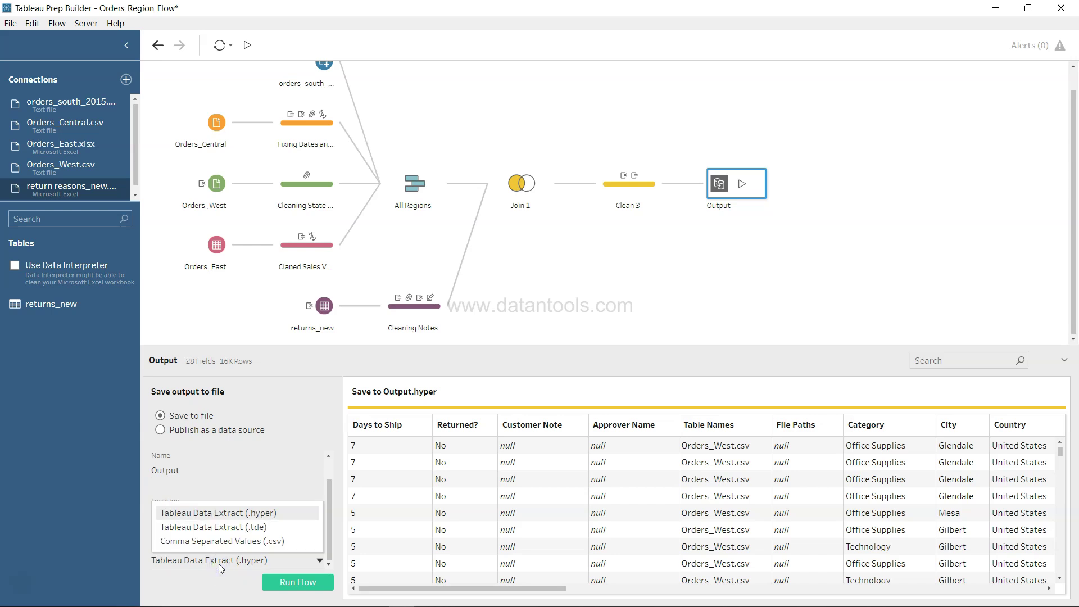
left_click(233, 526)
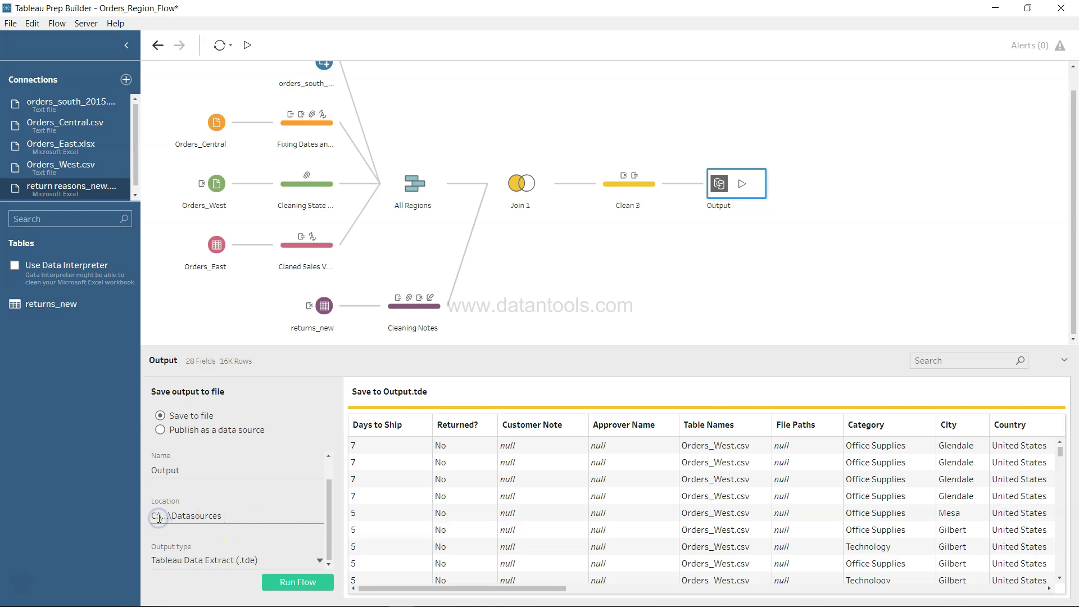
Step: Widen the output settings to check the full save location, and run the flow to write the output file
left_click_drag(152, 516, 242, 516)
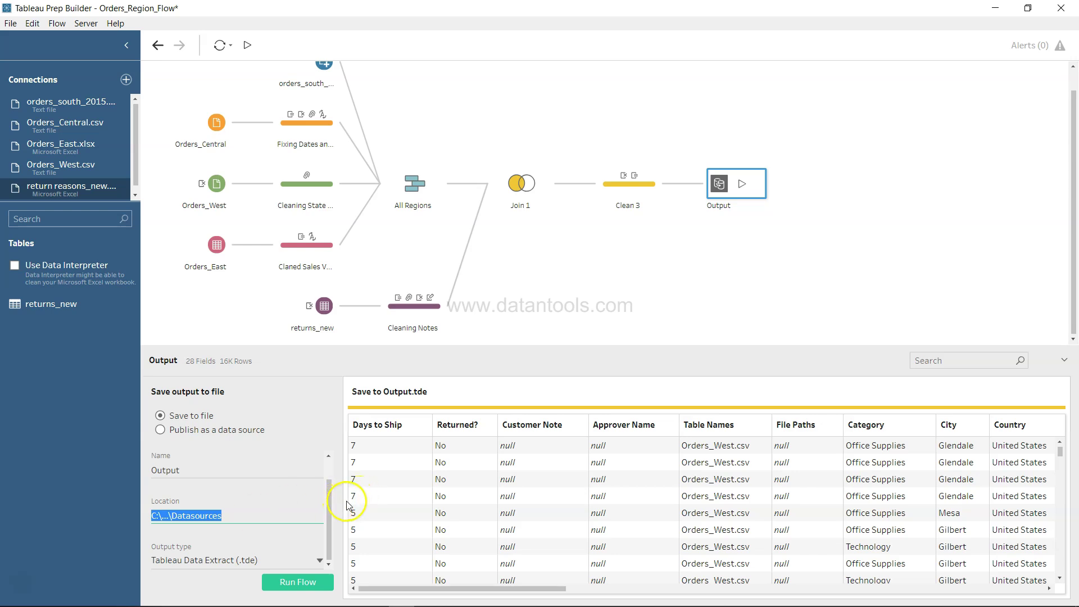
left_click_drag(342, 502, 582, 497)
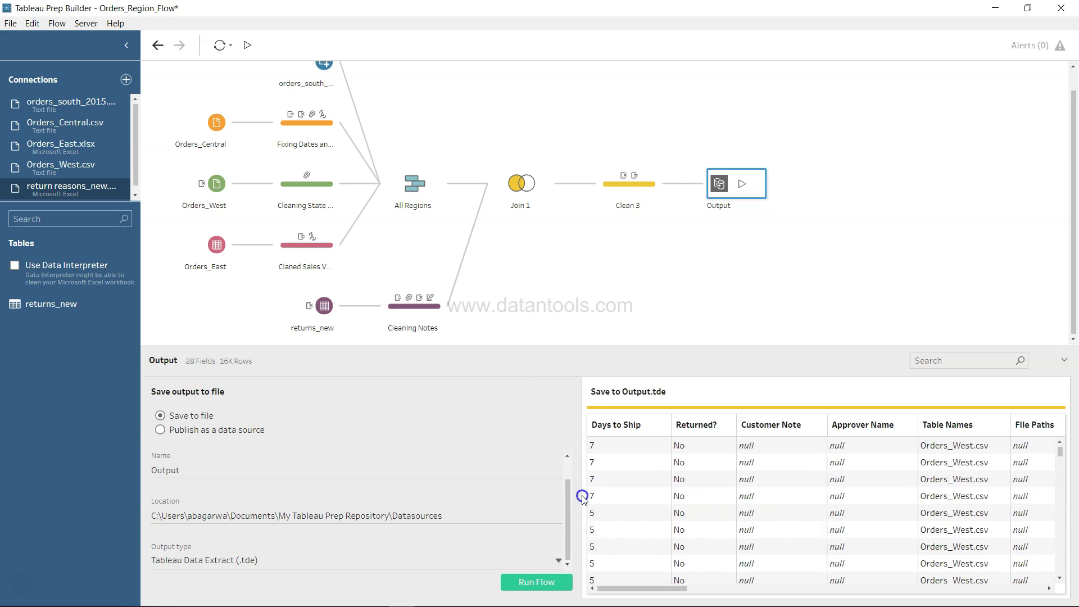
double_click(191, 516)
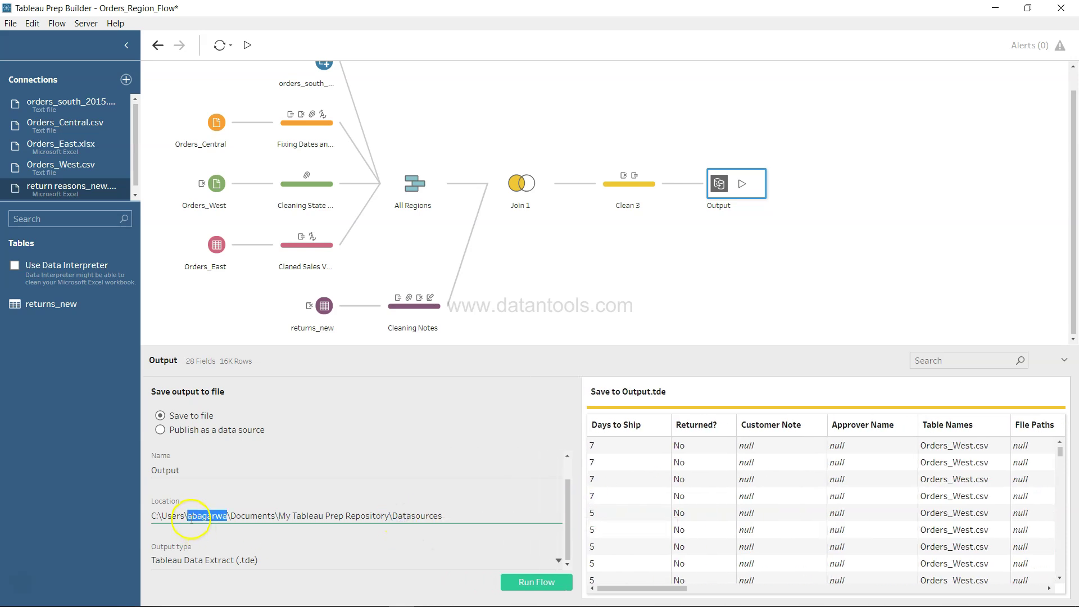
left_click(191, 516)
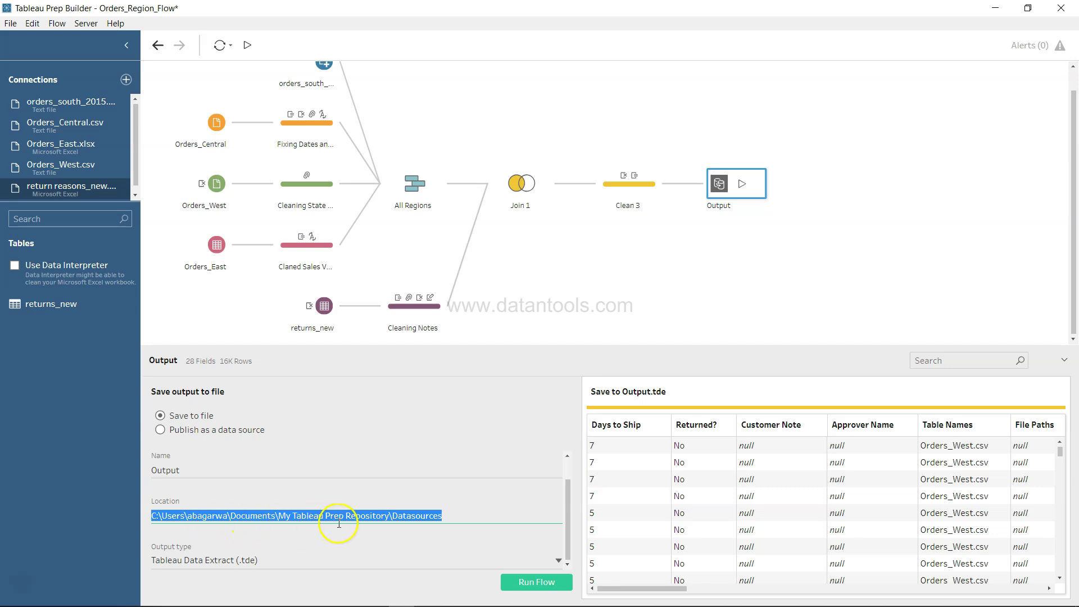
left_click(398, 522)
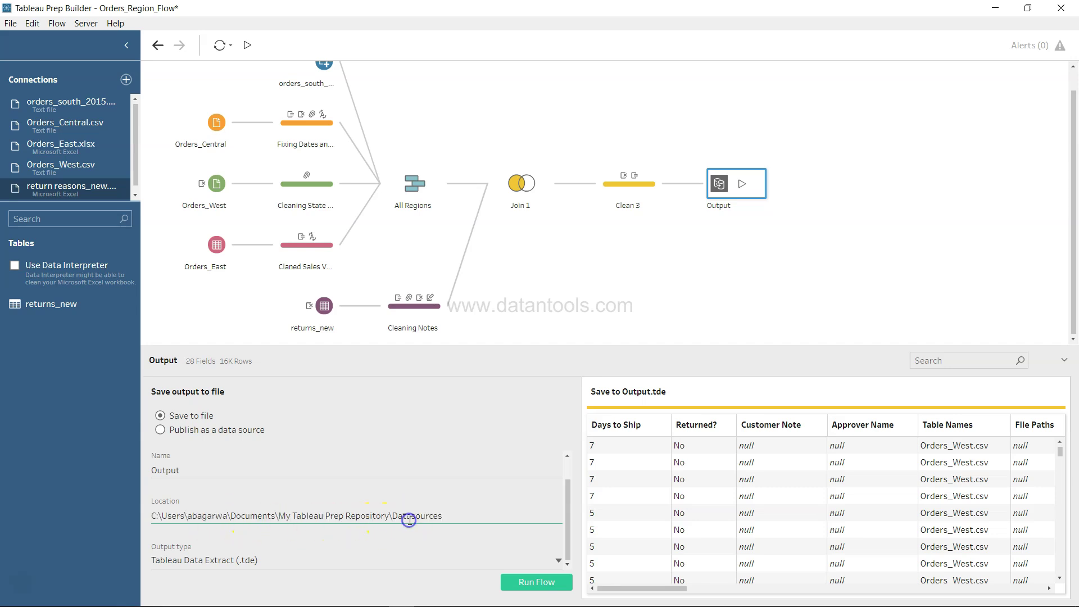
left_click(536, 583)
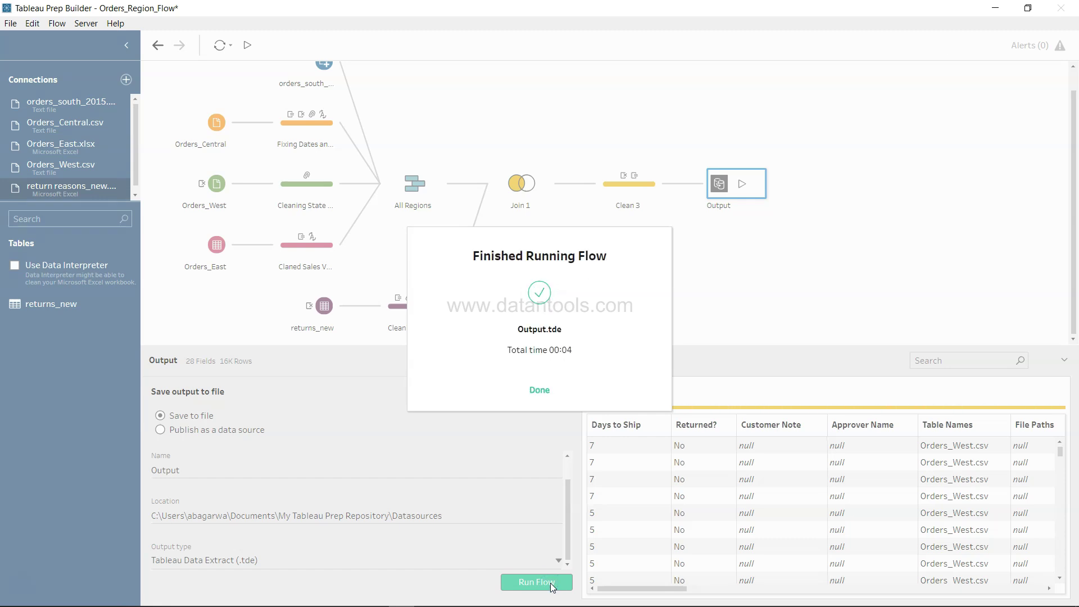
Step: Dismiss the finished-run notice and copy the output's save location
left_click(539, 393)
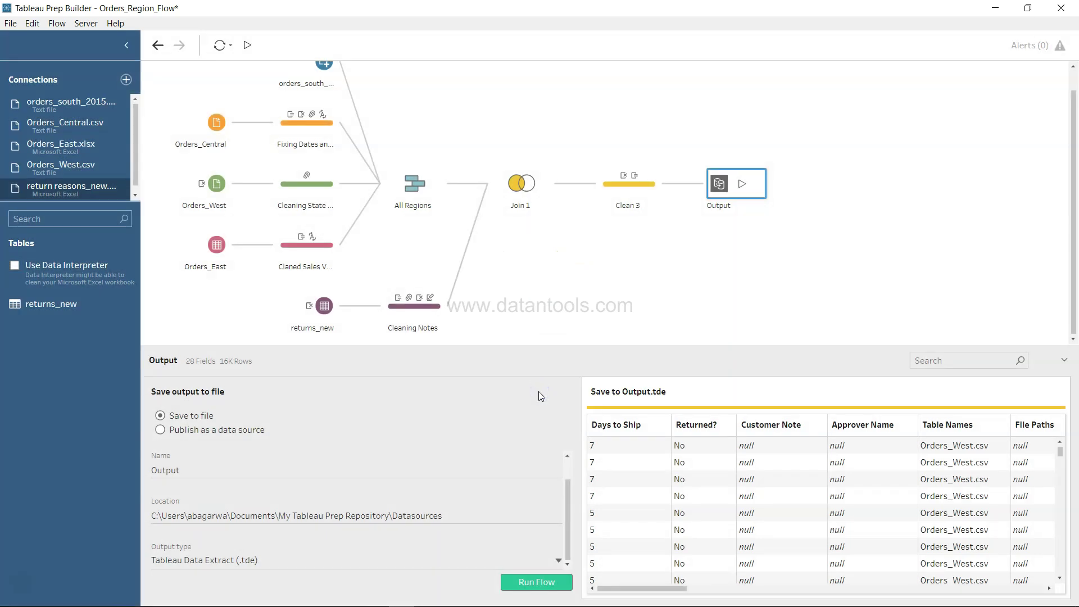
double_click(331, 515)
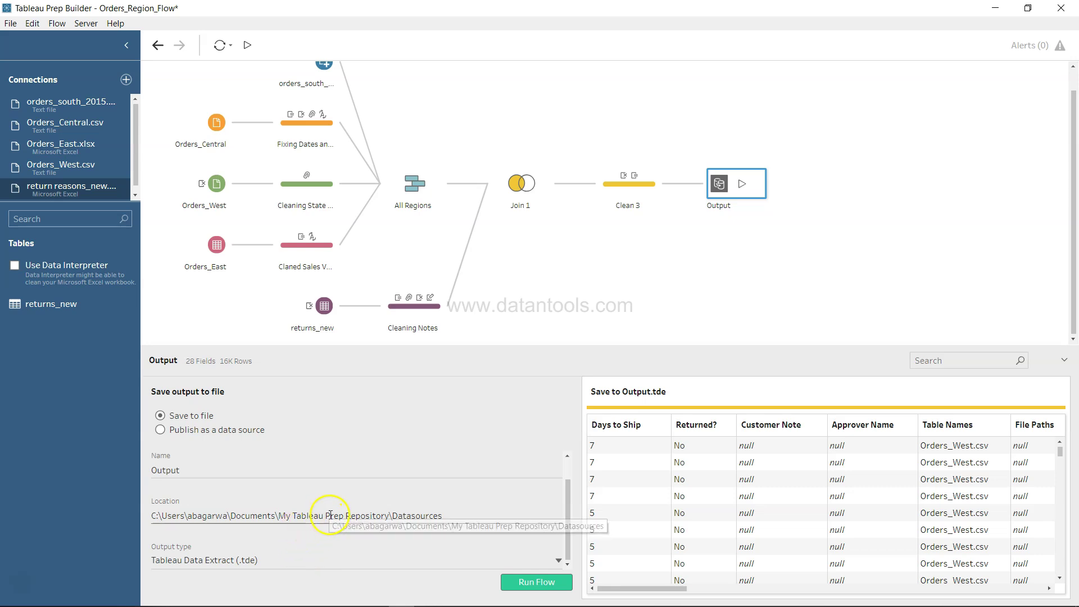
key("ctrl+a")
key("ctrl+c")
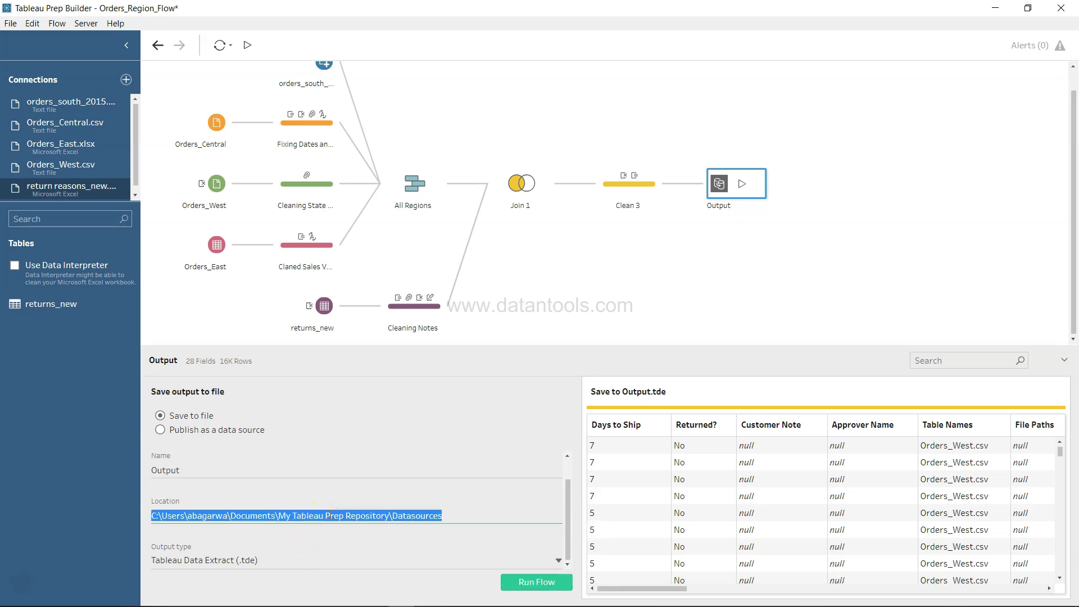
Step: Open the copied folder location in File Explorer, inspect the Output extract file, and return to Tableau Prep Builder
key("super+r")
key("ctrl+v")
key("Return")
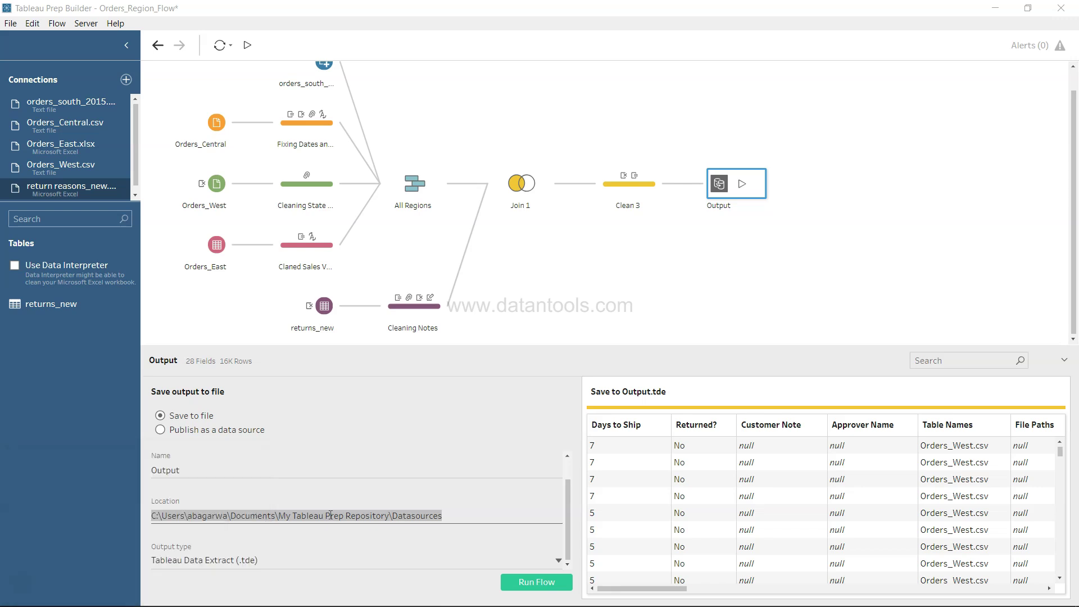
key("alt+Tab")
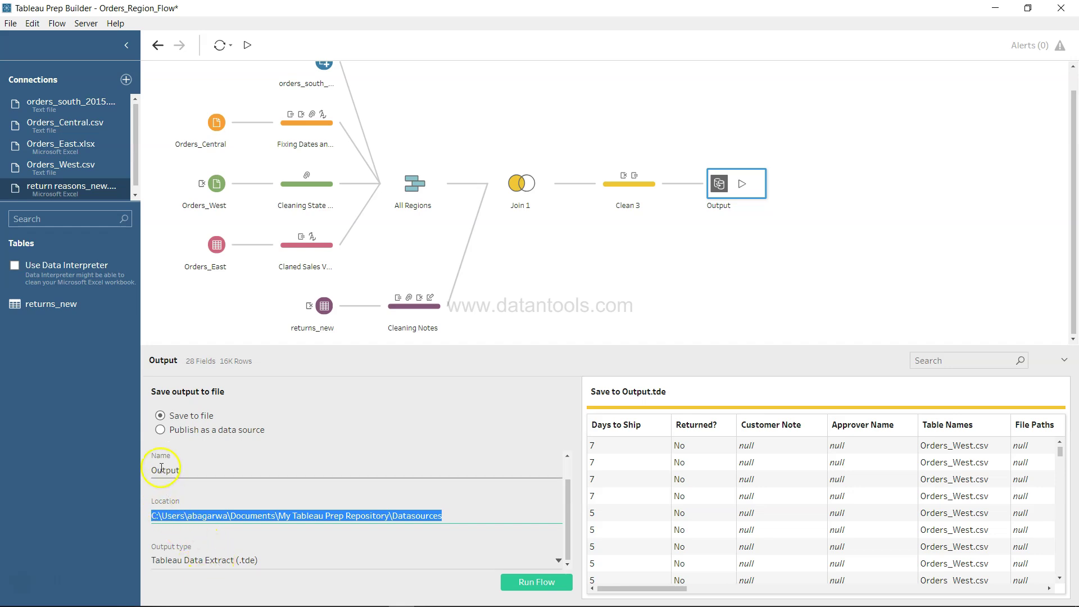
key("alt+Tab")
left_click(156, 120)
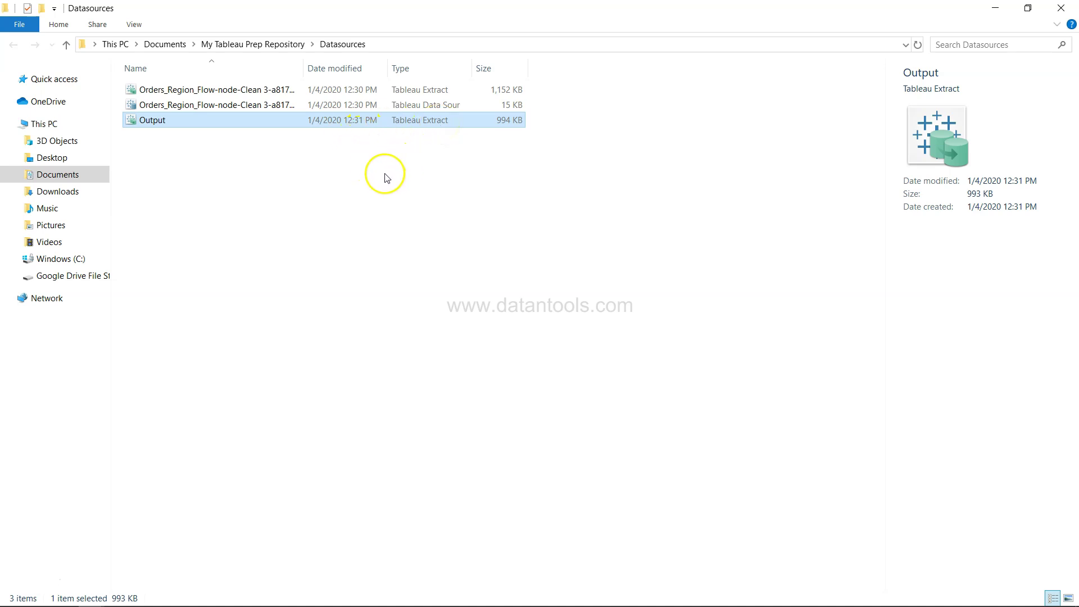
key("alt+Tab")
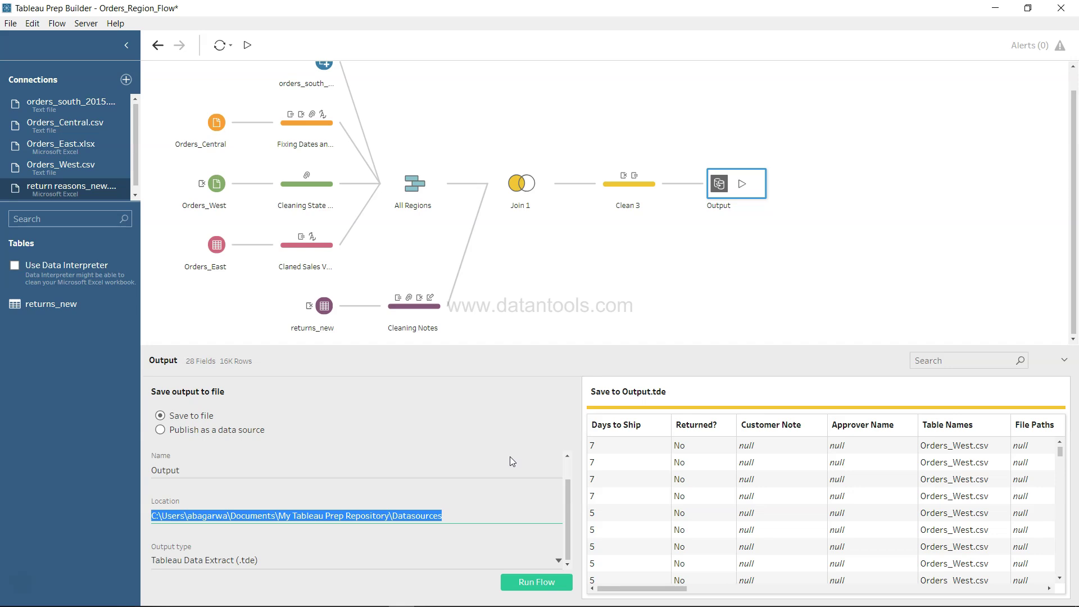
Step: Review the available file types for the output and set its type to Comma Separated Values (.csv)
left_click(482, 565)
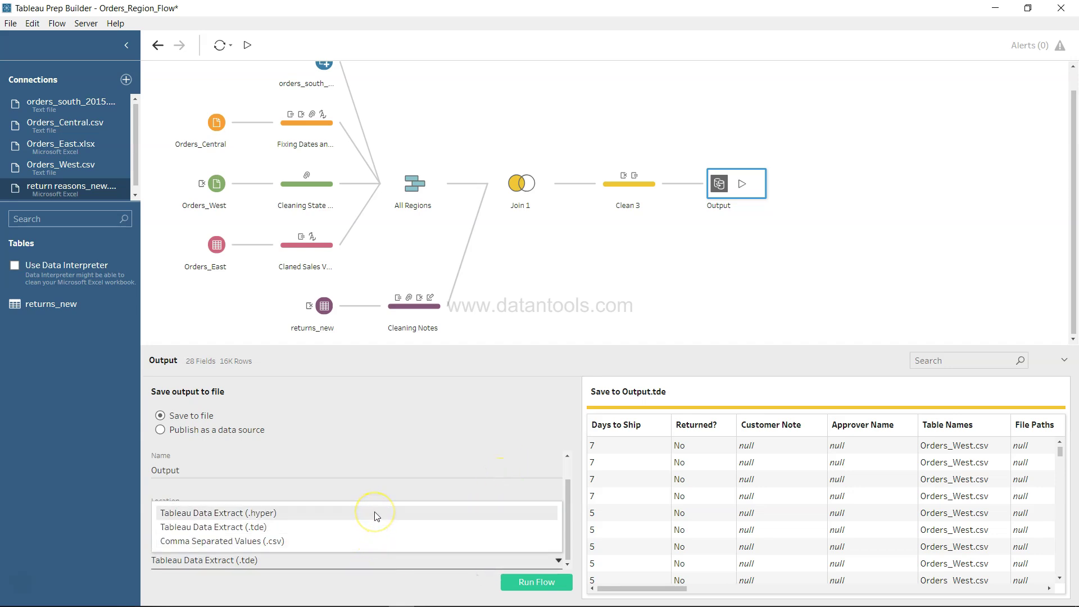
left_click(384, 574)
left_click(517, 590)
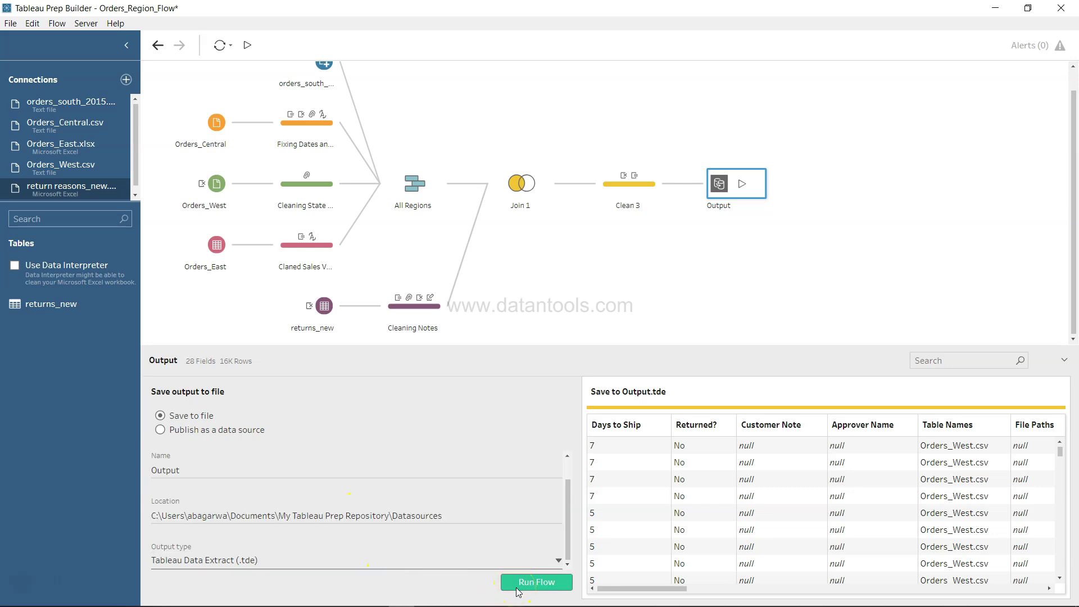
left_click(454, 564)
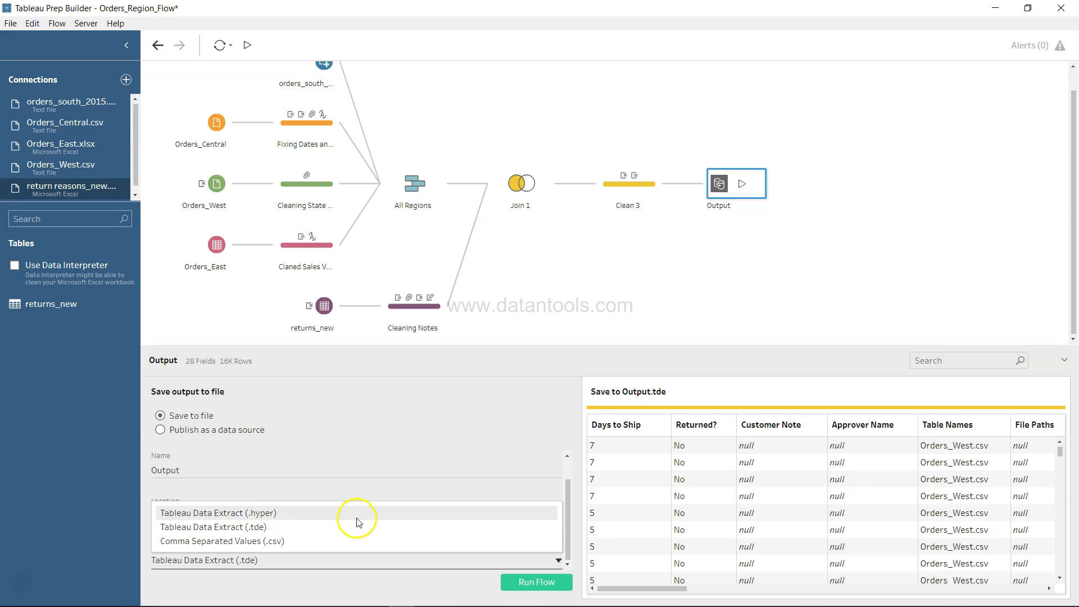
left_click(294, 518)
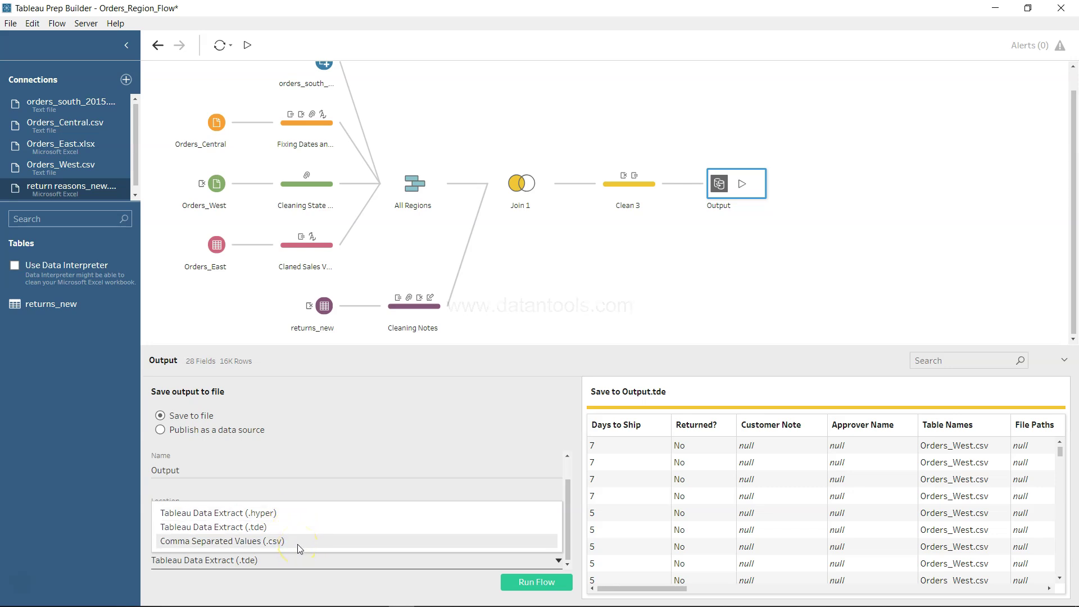
left_click(298, 542)
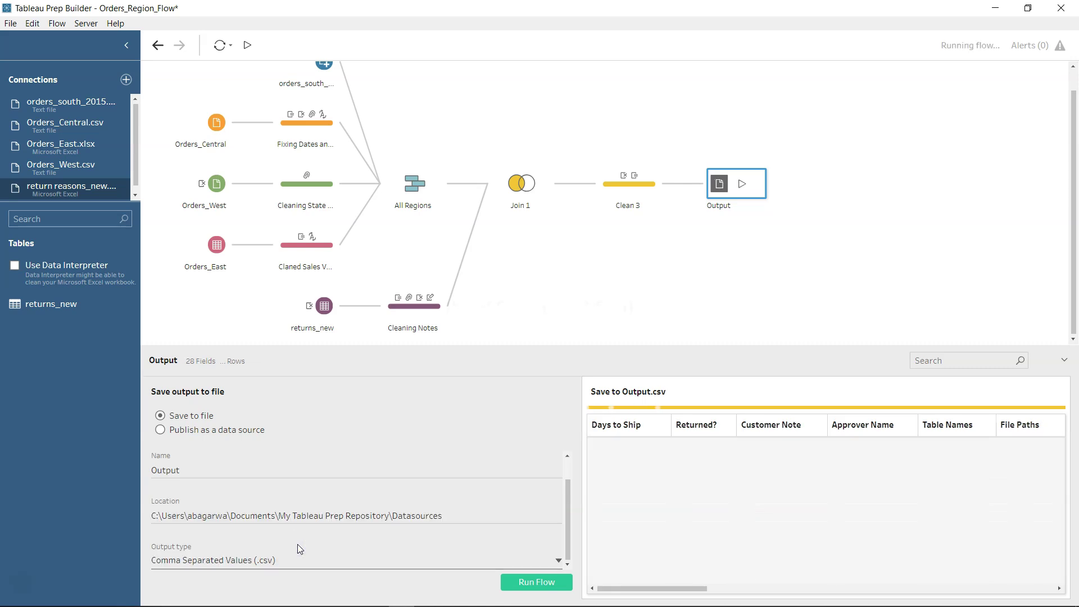
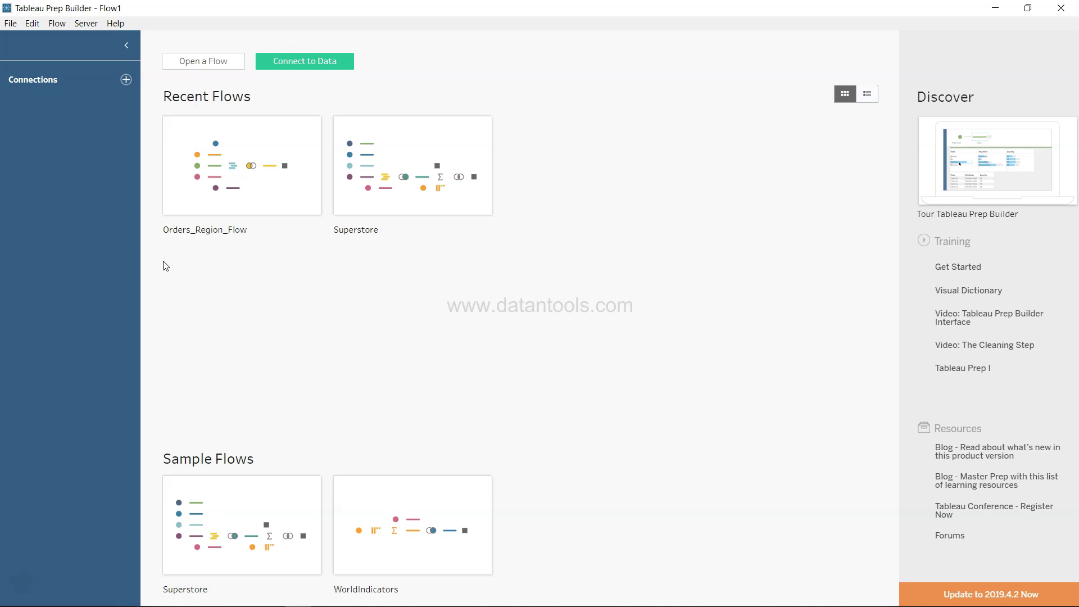
Step: In a new flow, connect to the Microsoft Excel file FDI Case Study
left_click(80, 88)
left_click(129, 80)
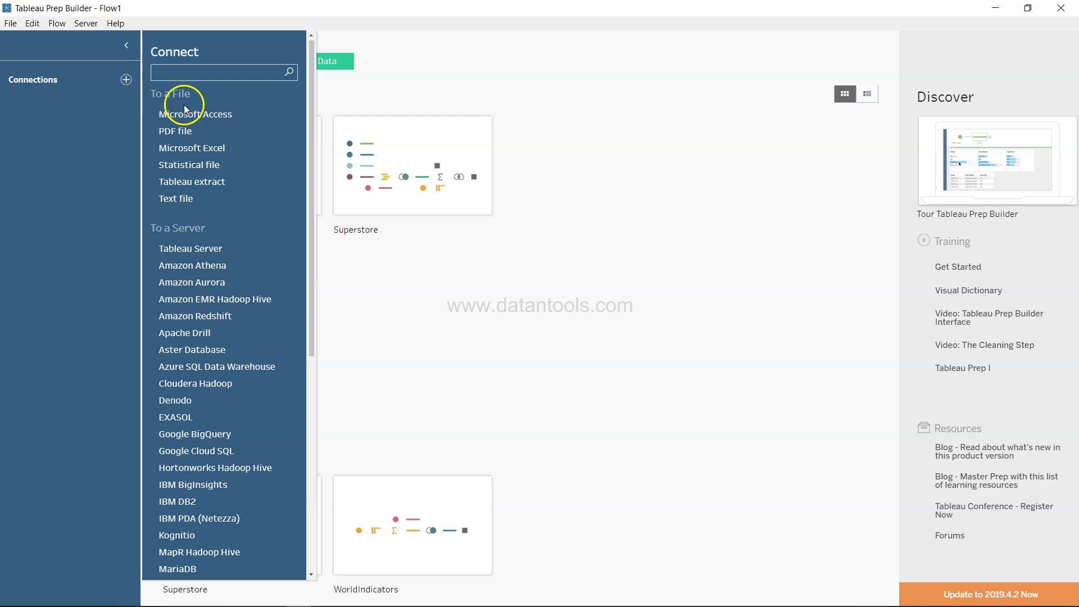
left_click(217, 145)
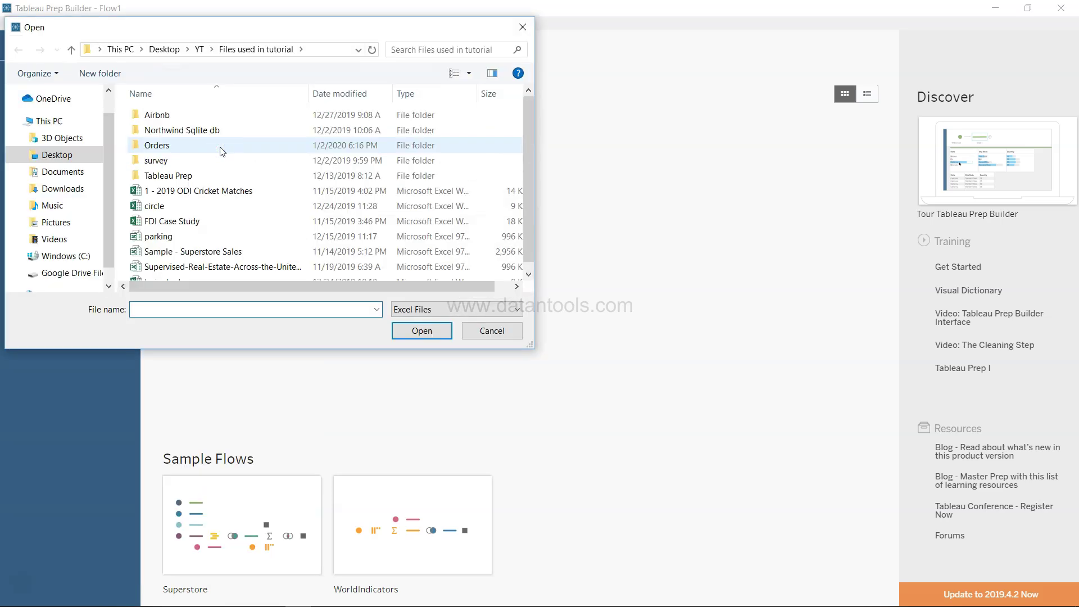
double_click(230, 222)
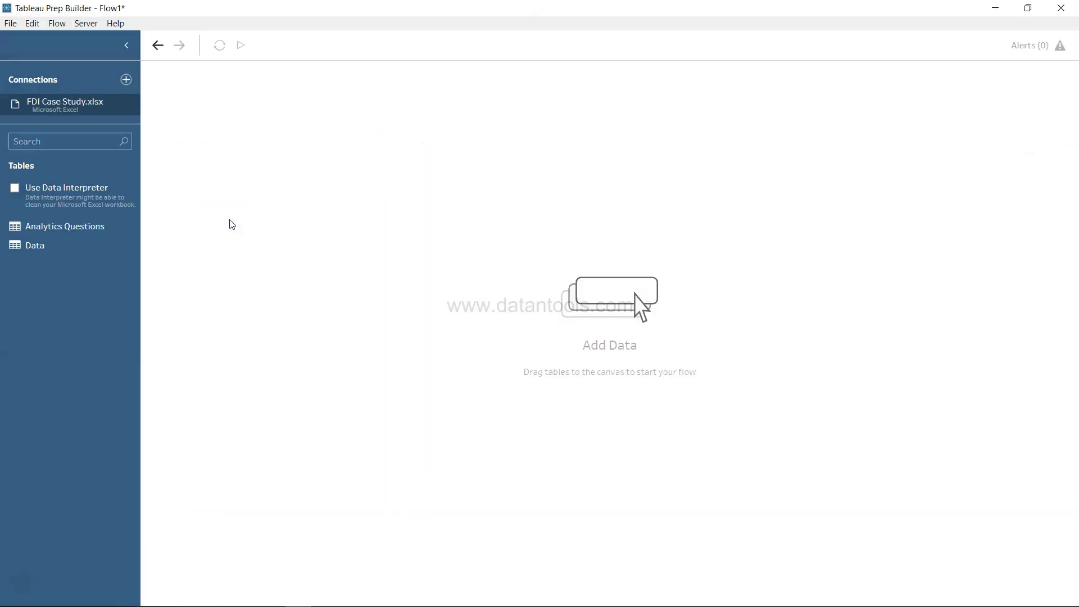
Step: Add the Data table to the flow canvas and look over its field names and sample values
left_click(77, 241)
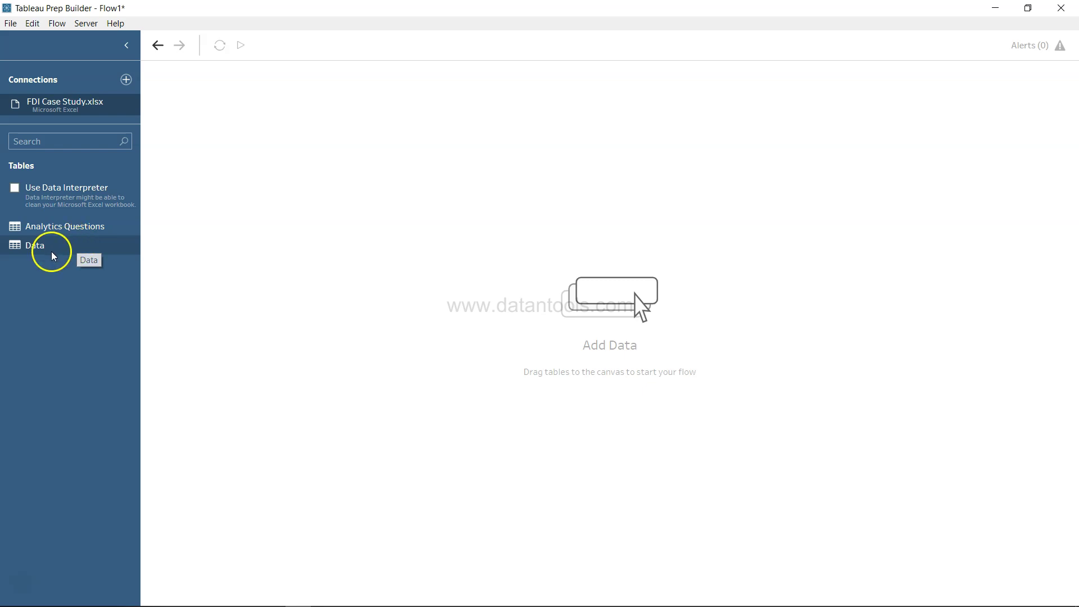
left_click(57, 243)
left_click_drag(59, 246, 307, 150)
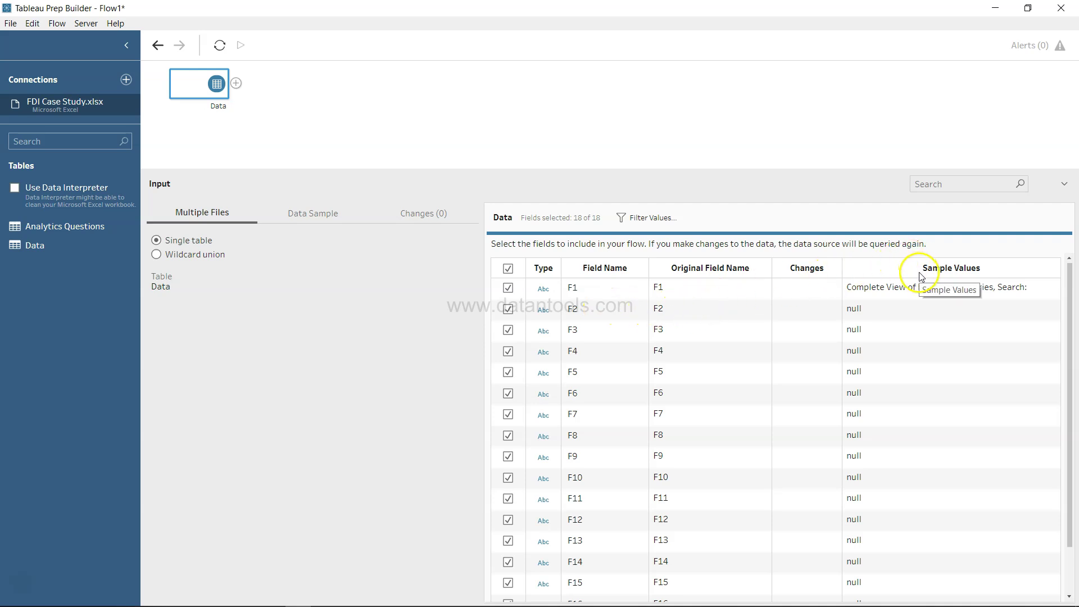
scroll(781, 415, "down", 2)
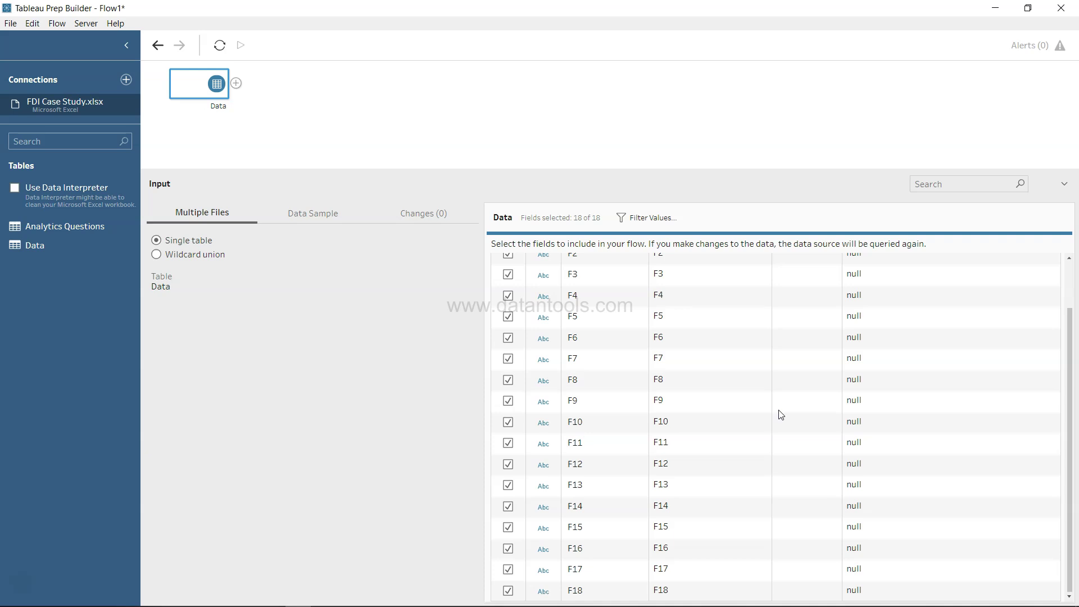
scroll(780, 415, "up", 3)
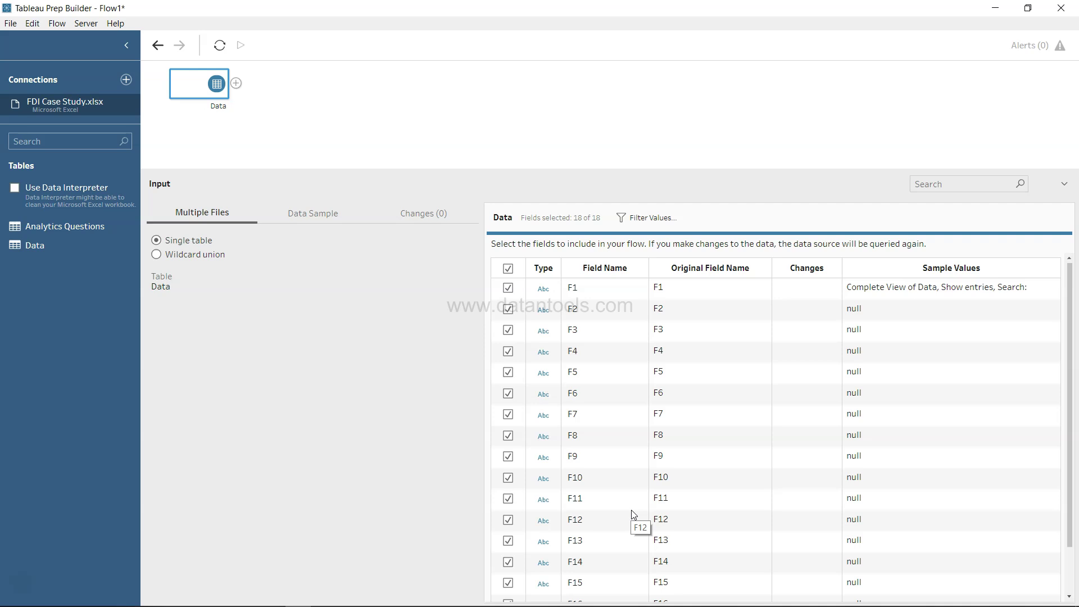
Step: Switch to the FDI Case Study workbook in Excel and examine rows 1 to 5 of the Data sheet one by one
key("alt+Tab")
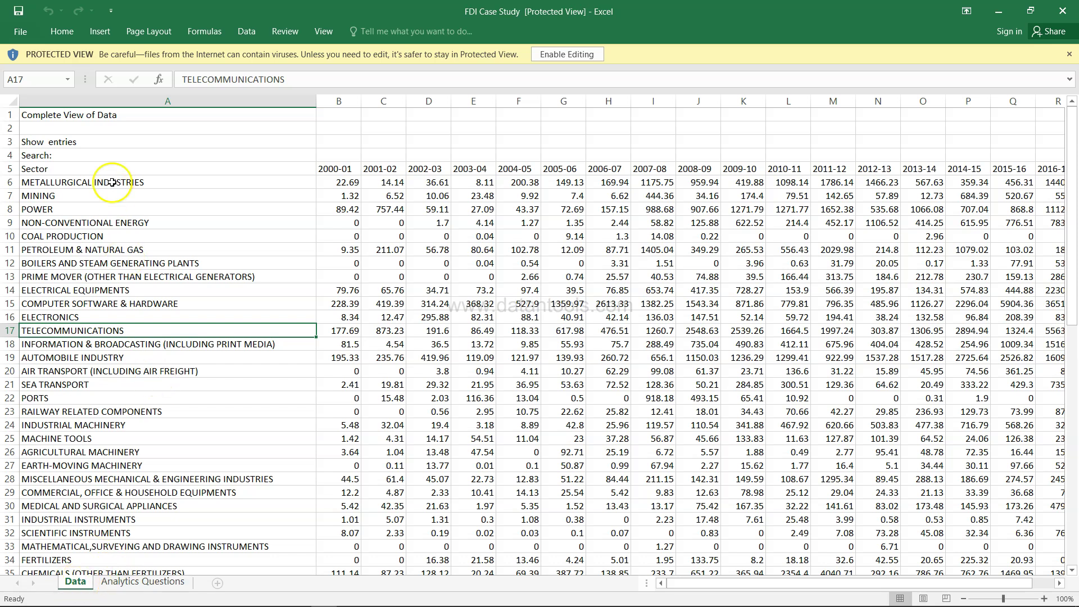
left_click(9, 115)
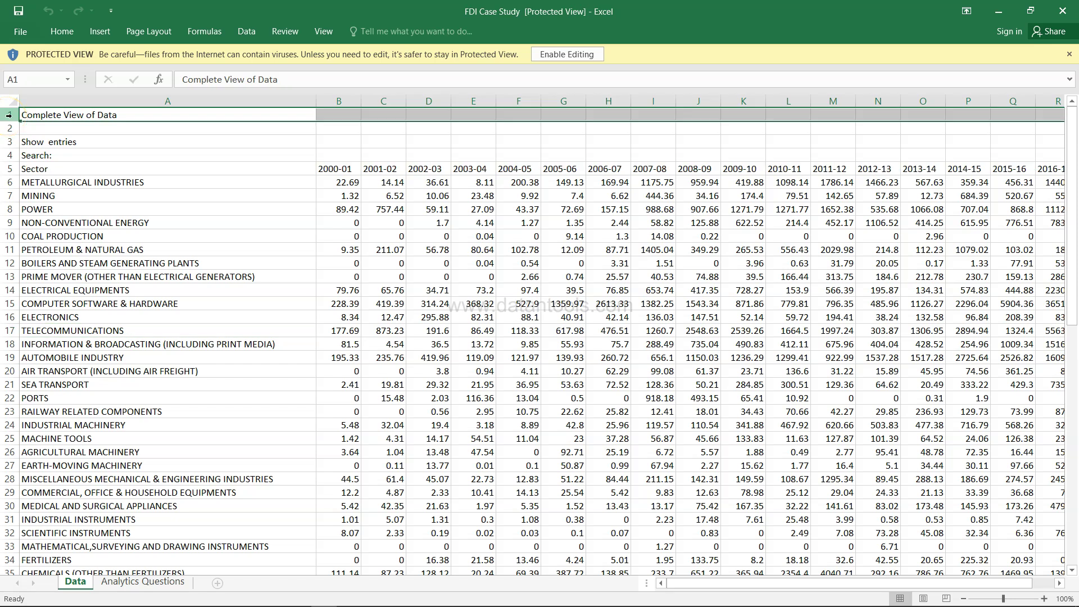
left_click(9, 128)
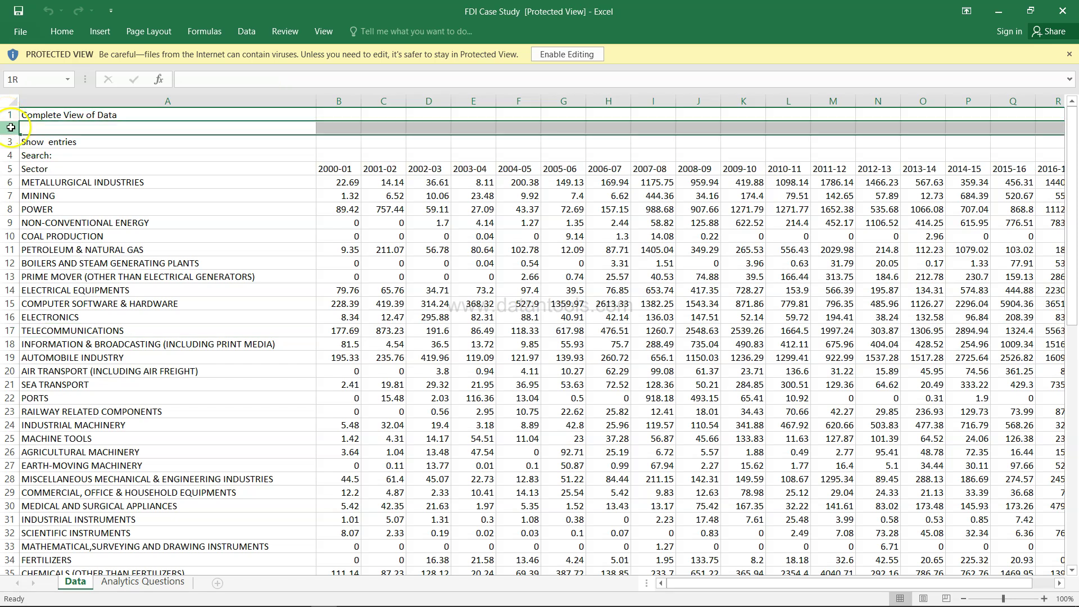
left_click(10, 141)
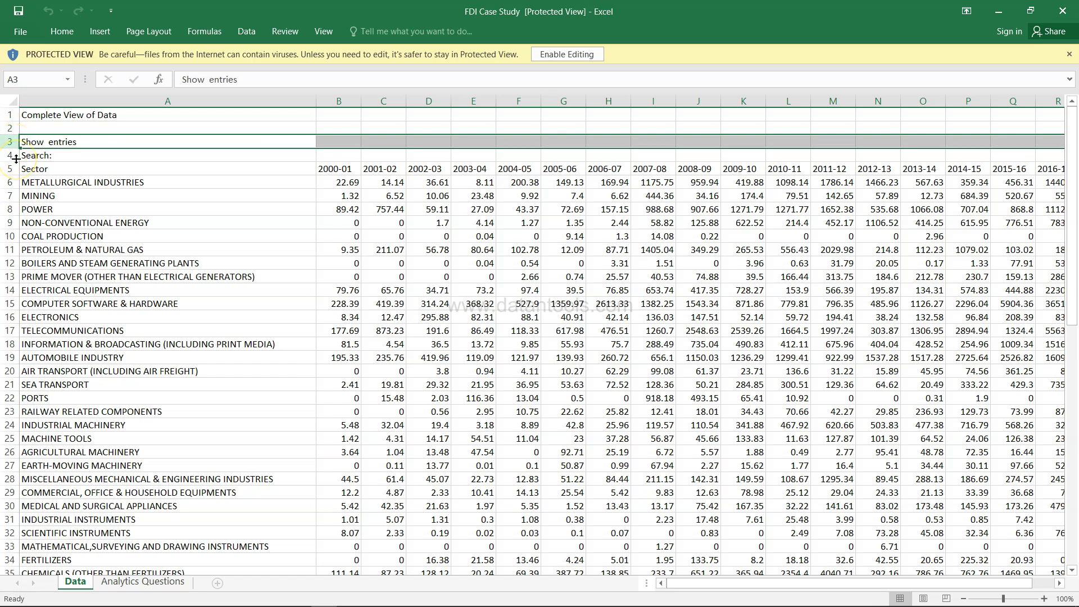
left_click(9, 155)
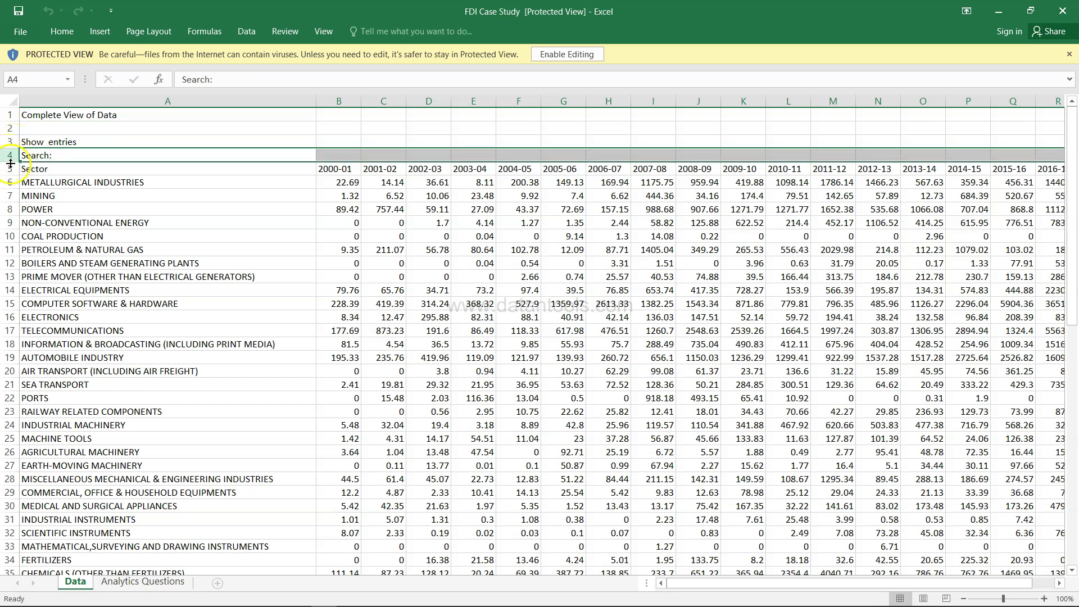
left_click(9, 169)
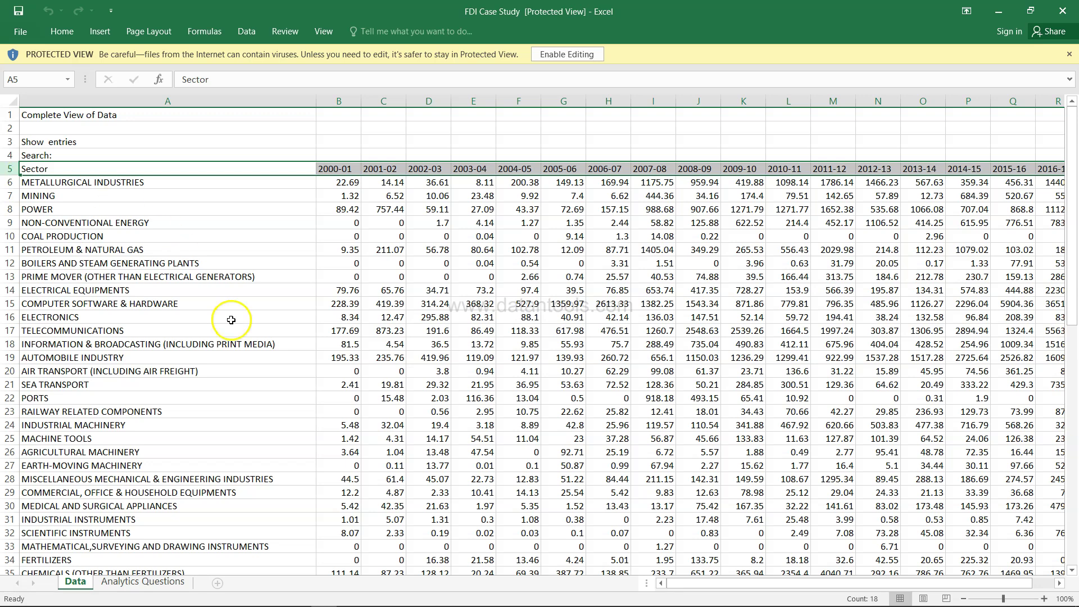
Step: Examine the Grand Total and footer rows at the end of the Data sheet, and return to Tableau Prep Builder
scroll(232, 324, "down", 3)
scroll(232, 325, "down", 13)
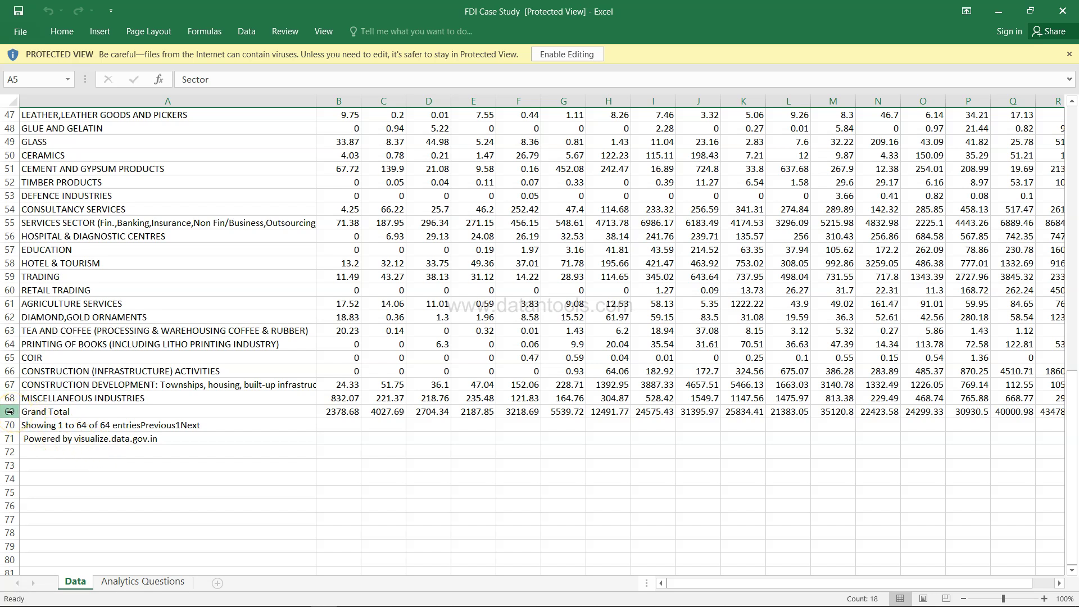
left_click(12, 443)
left_click(9, 412)
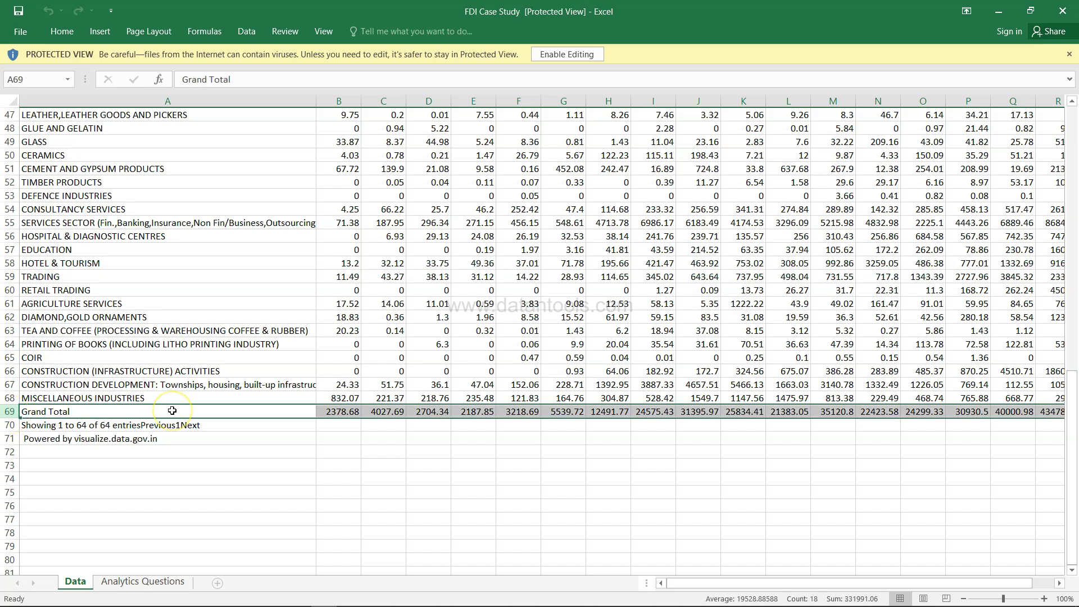
scroll(192, 318, "up", 15)
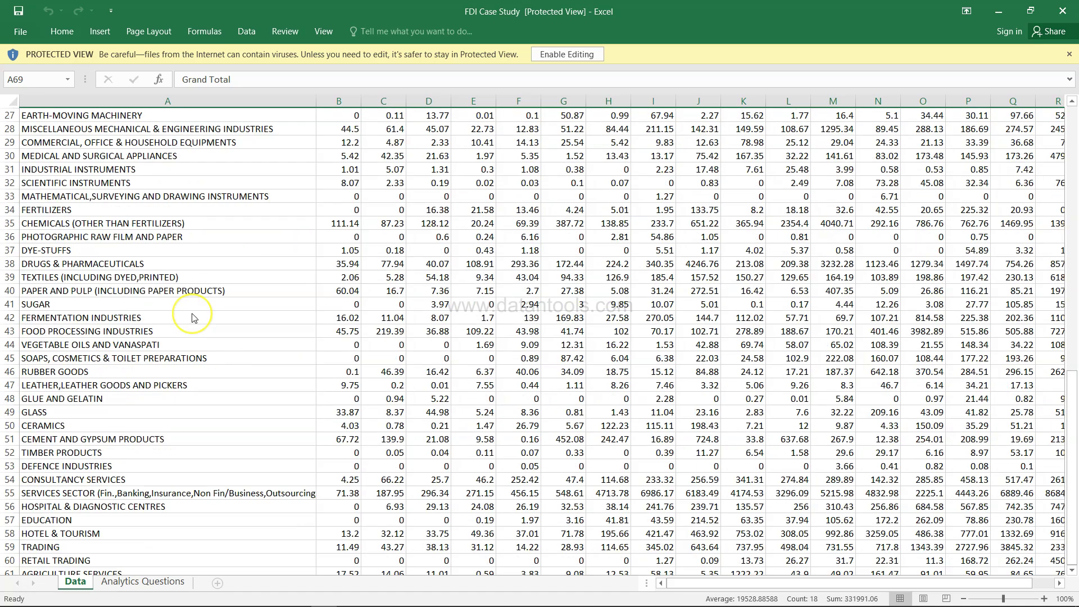
key("alt+Tab")
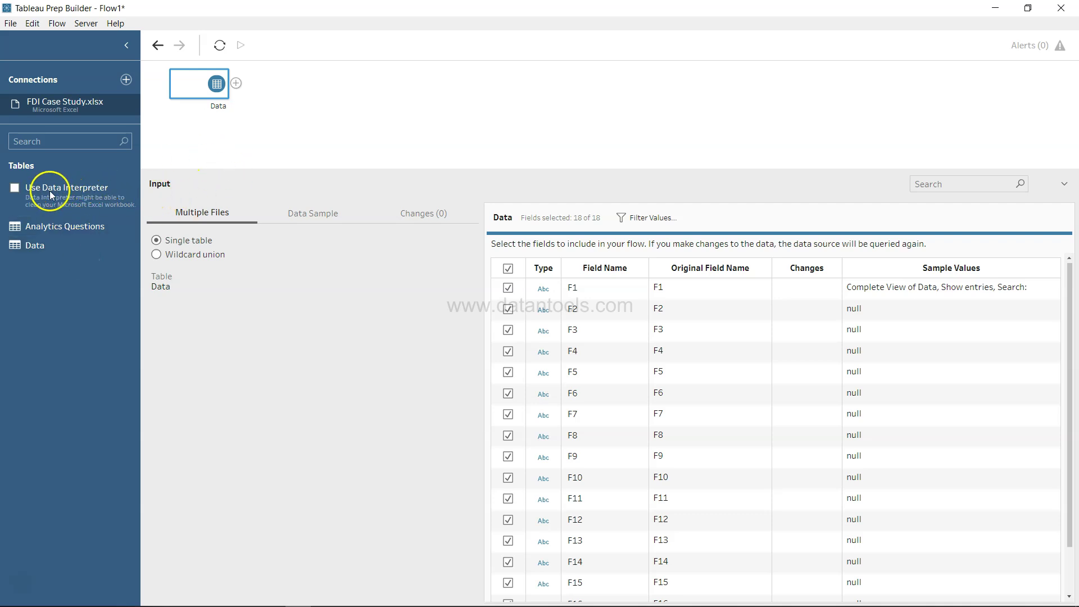
Step: Turn on Data Interpreter for the FDI Case Study connection and review the Data table's cleaned fields and sample values
left_click(15, 189)
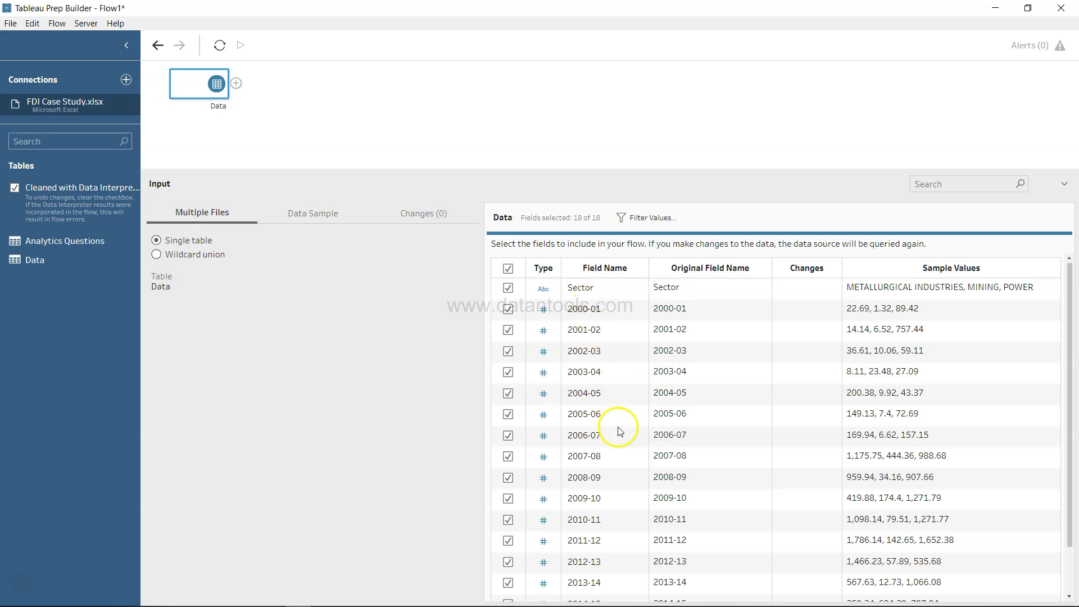
scroll(620, 429, "down", 1)
scroll(621, 430, "up", 1)
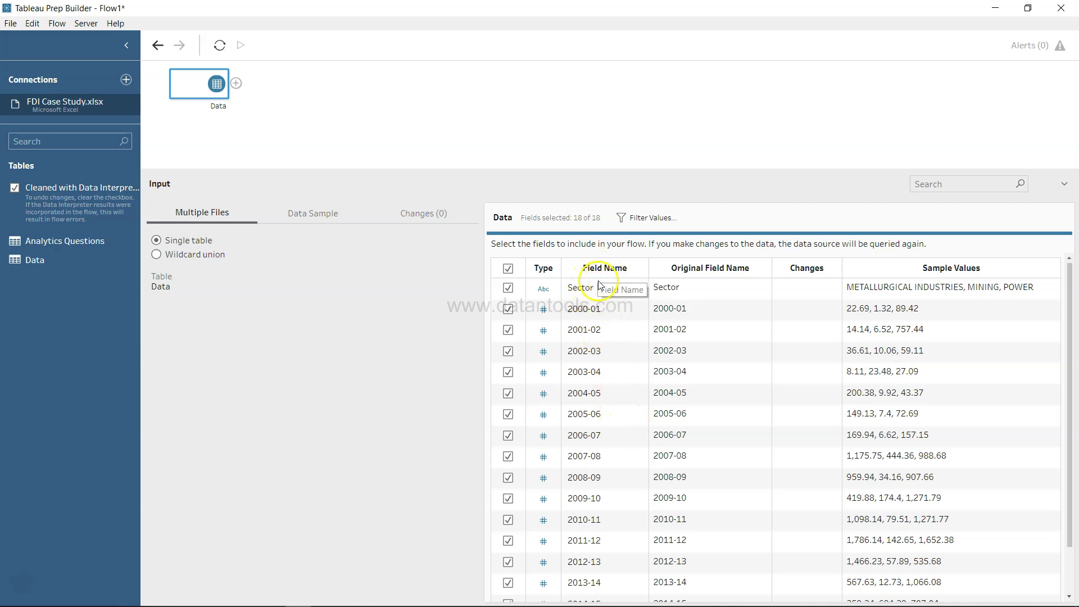
scroll(611, 441, "down", 1)
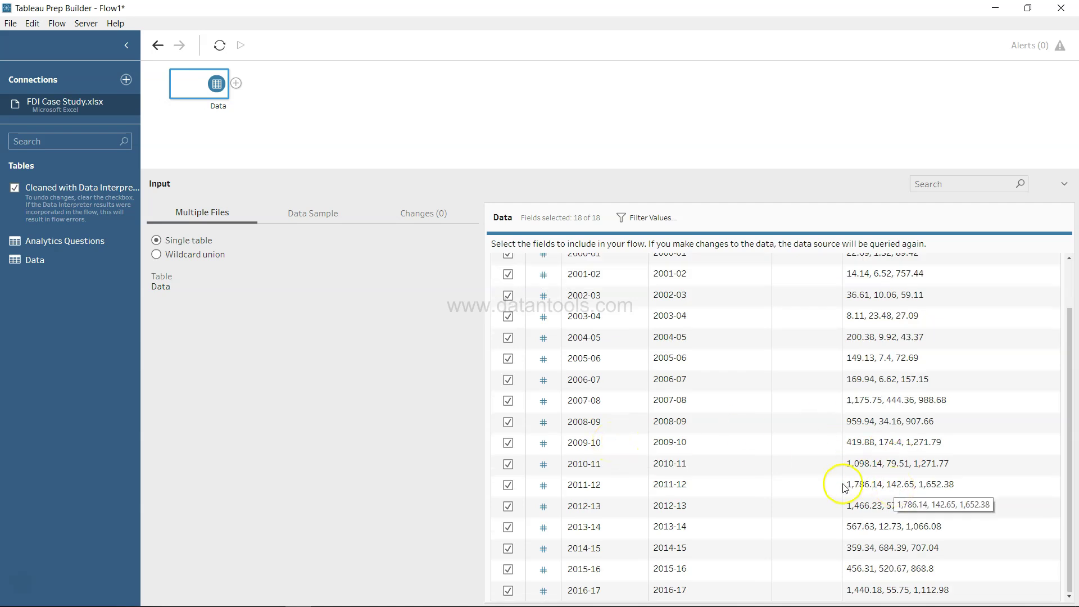
scroll(766, 453, "up", 1)
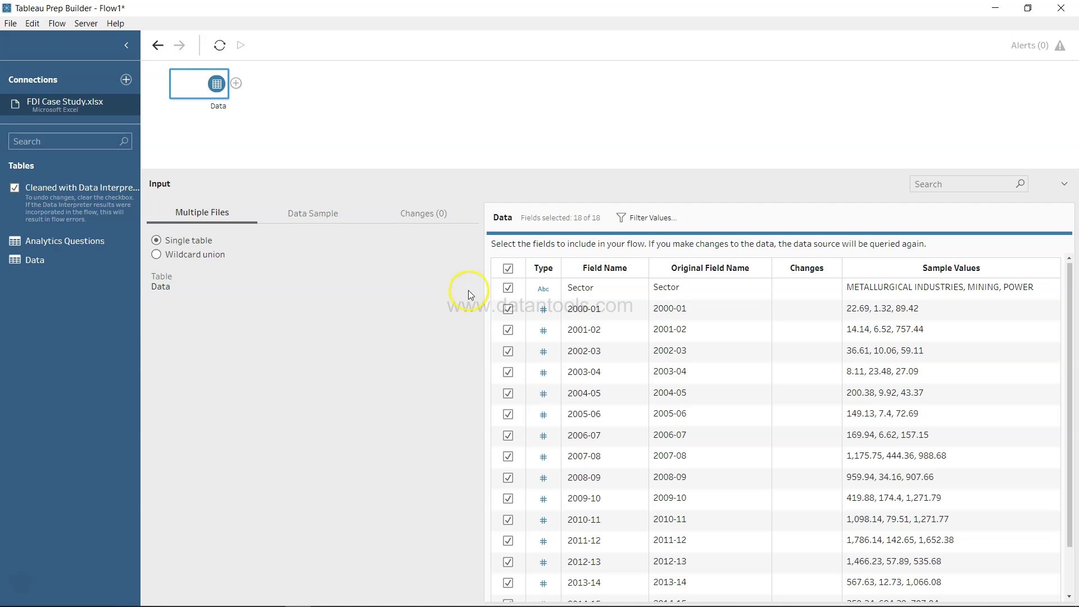
Step: Add a cleaning step after the Data input and look over the profiles of its yearly fields
left_click(237, 85)
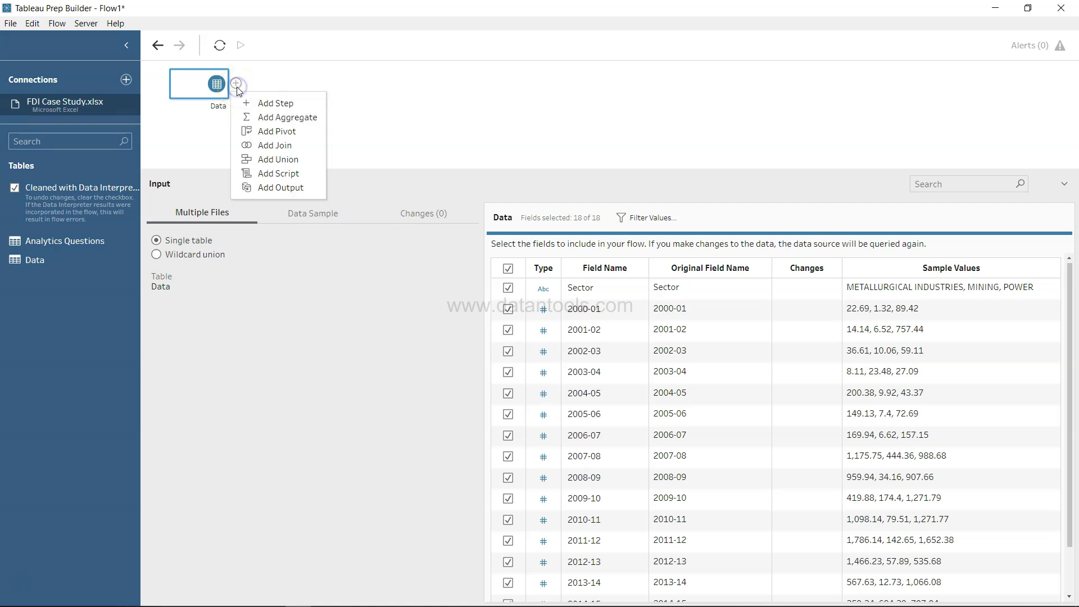
left_click(267, 103)
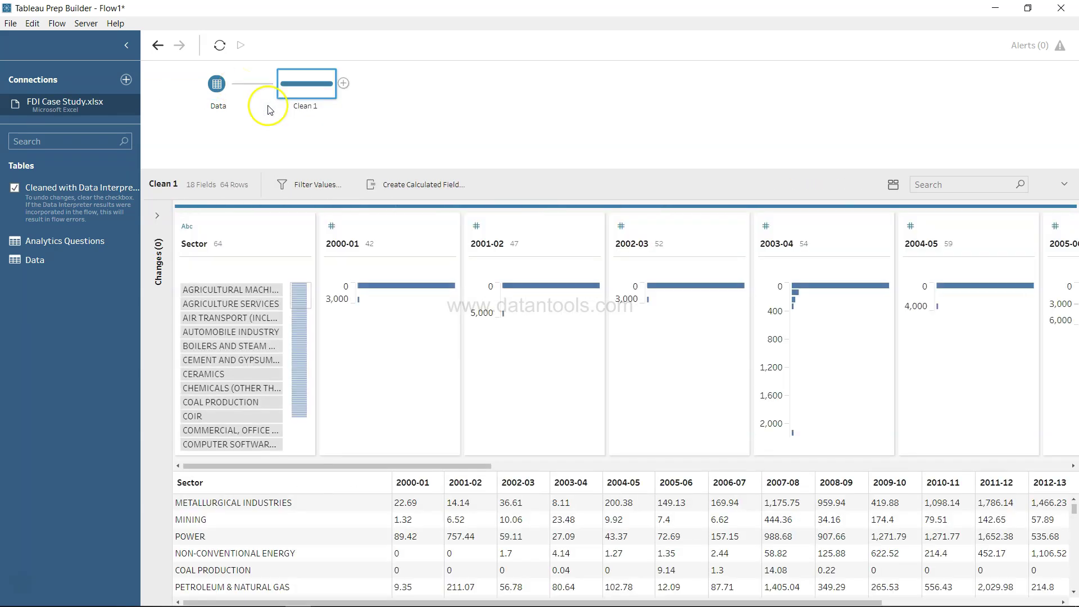
scroll(647, 400, "right", 3)
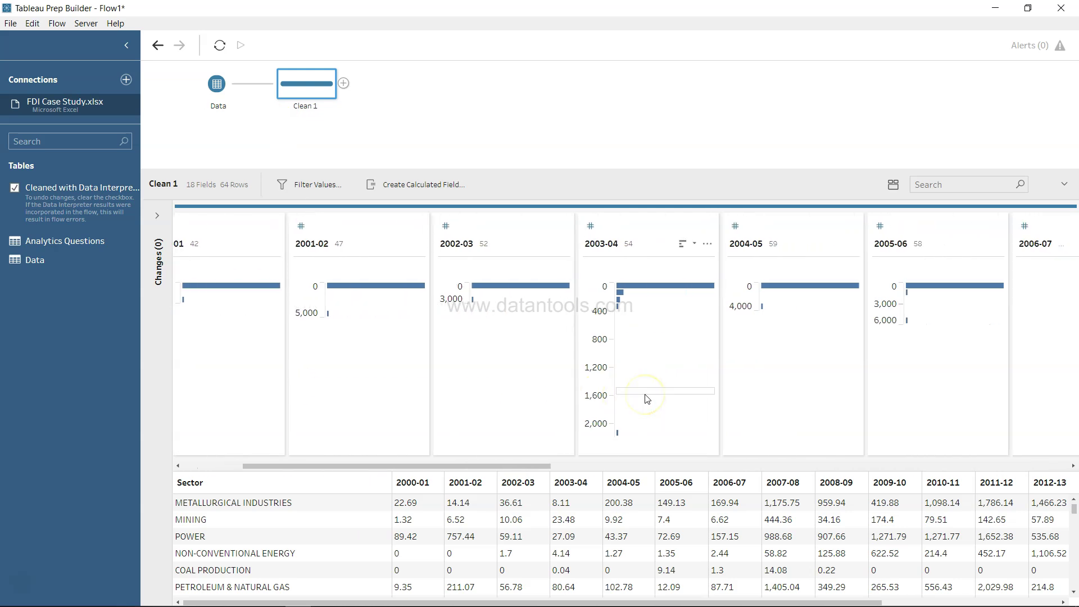
scroll(647, 416, "right", 5)
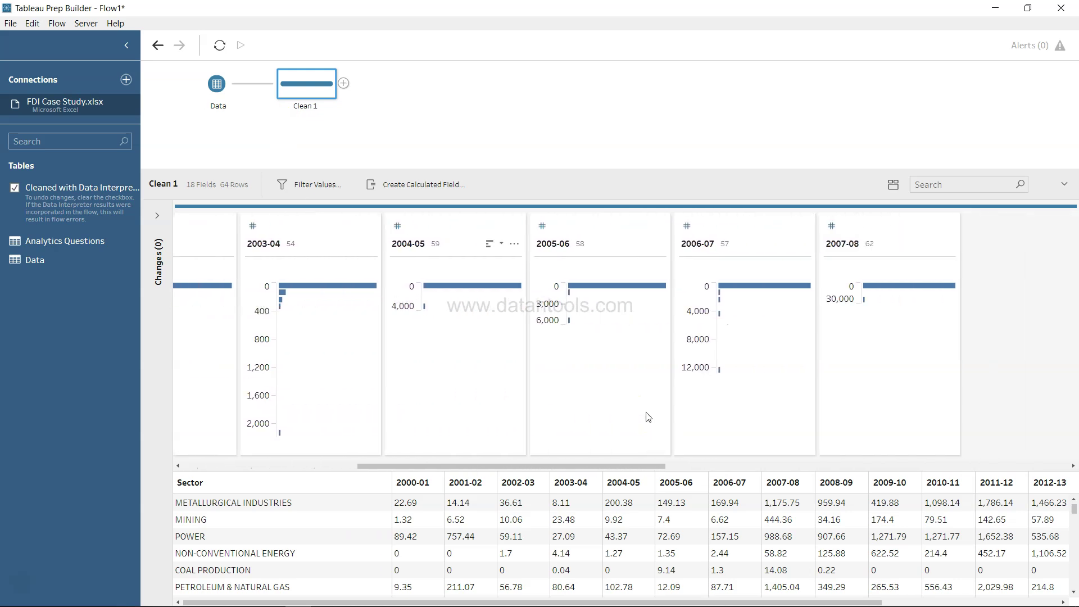
scroll(648, 416, "left", 5)
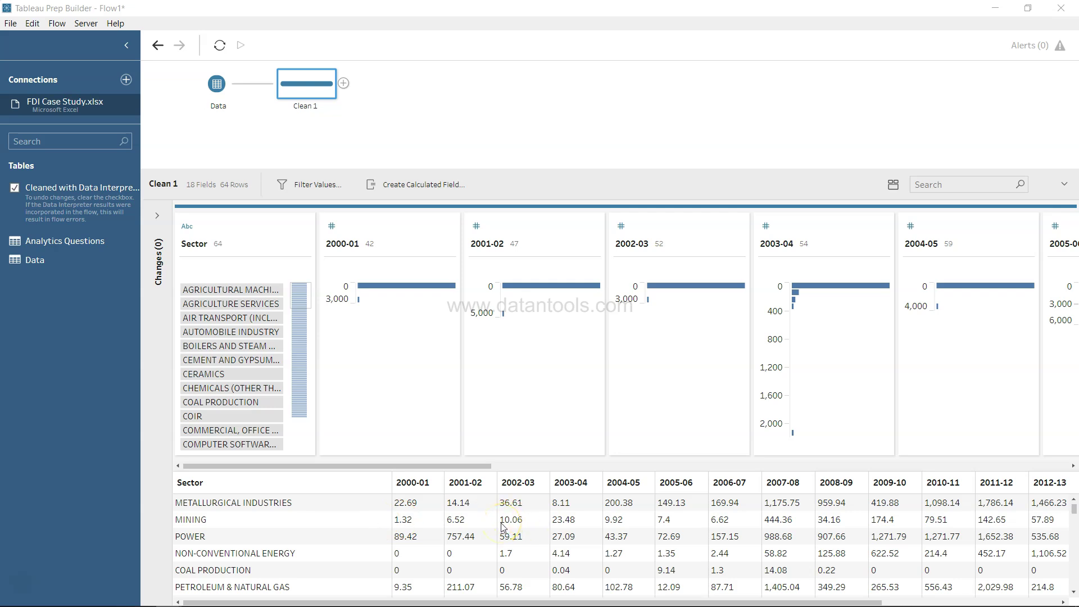
Step: Review the sector rows across all year columns of Clean 1 and add a pivot step after it
scroll(504, 528, "down", 1)
scroll(502, 531, "up", 1)
scroll(721, 542, "right", 5)
scroll(720, 542, "right", 2)
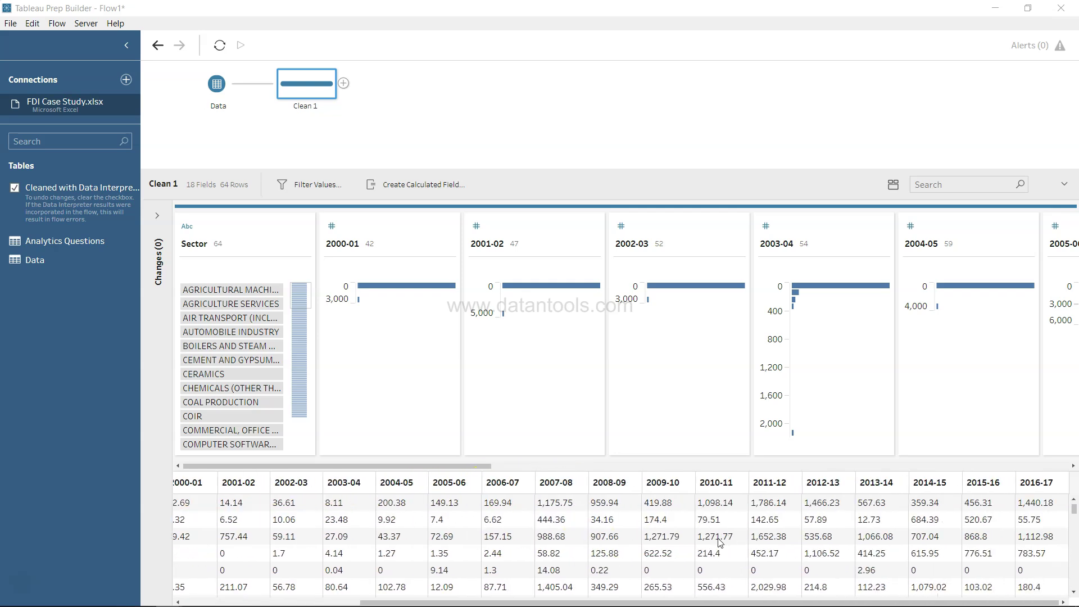
scroll(720, 542, "left", 8)
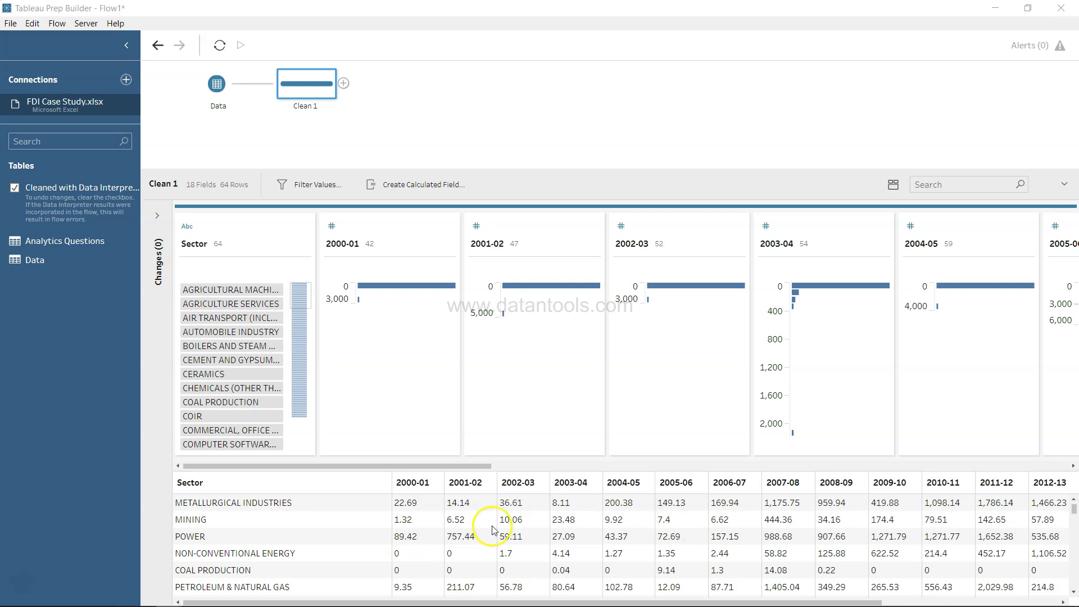
scroll(732, 552, "right", 5)
scroll(733, 553, "left", 5)
left_click(344, 85)
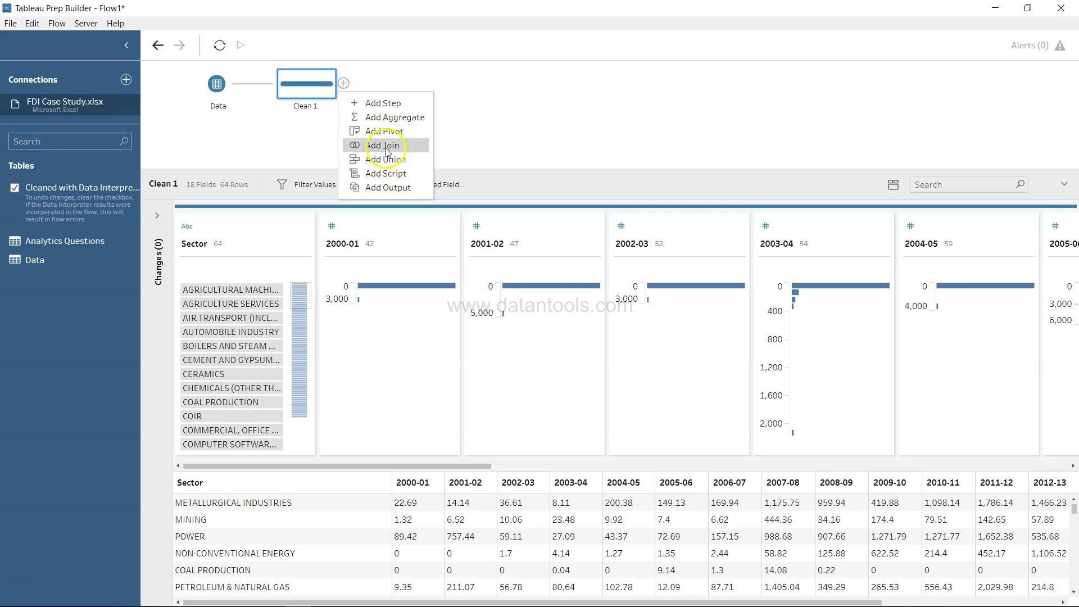
left_click(386, 133)
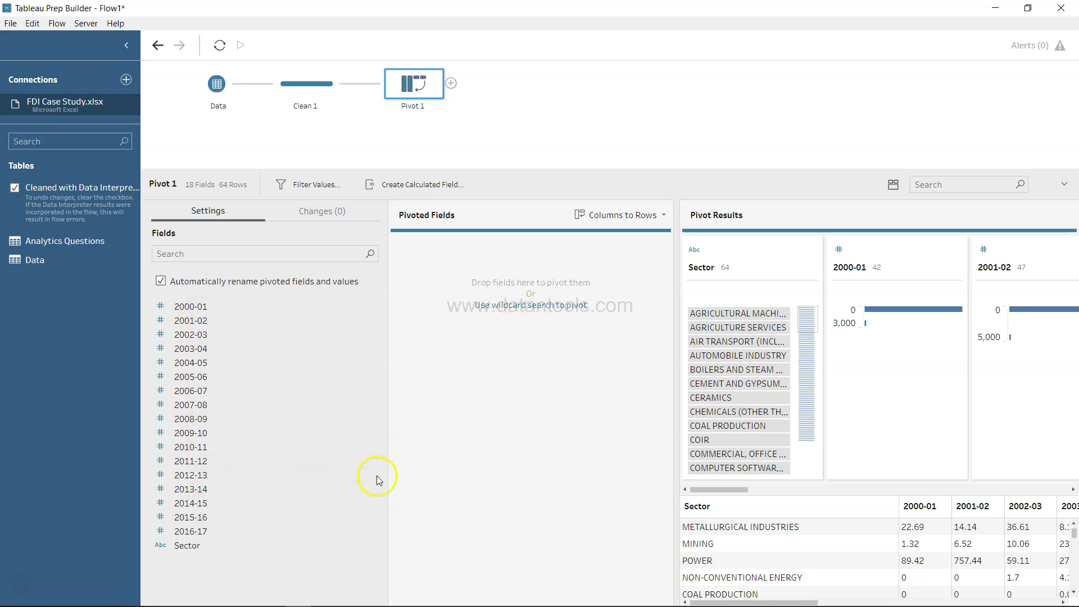
Step: Try pivoting the 2000-01 and 2002-03 fields individually, and undo both additions
left_click_drag(219, 305, 508, 292)
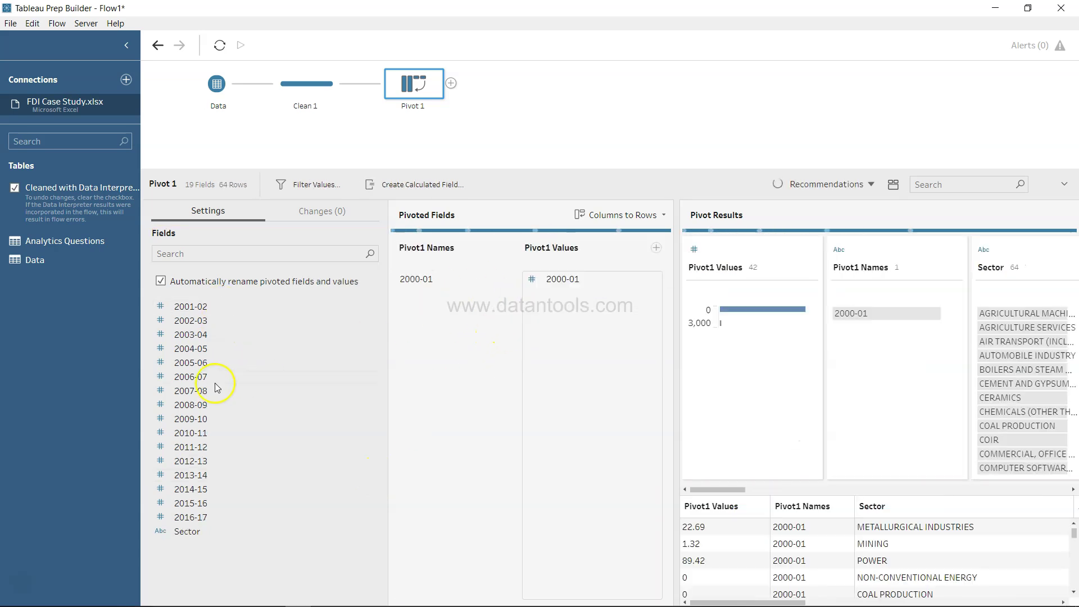
left_click_drag(192, 323, 541, 346)
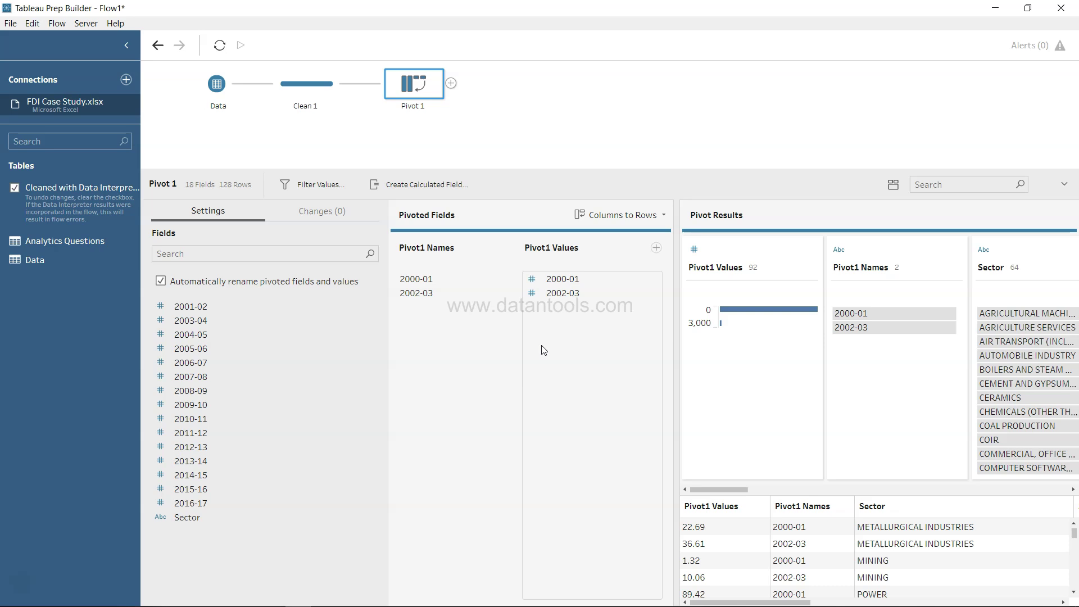
left_click(157, 46)
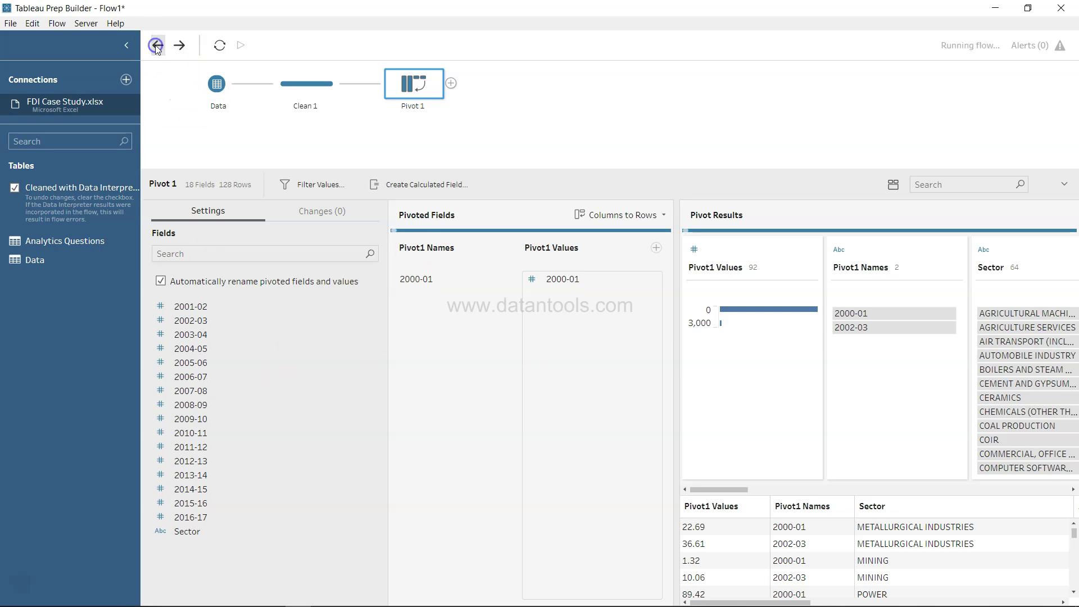
left_click(157, 48)
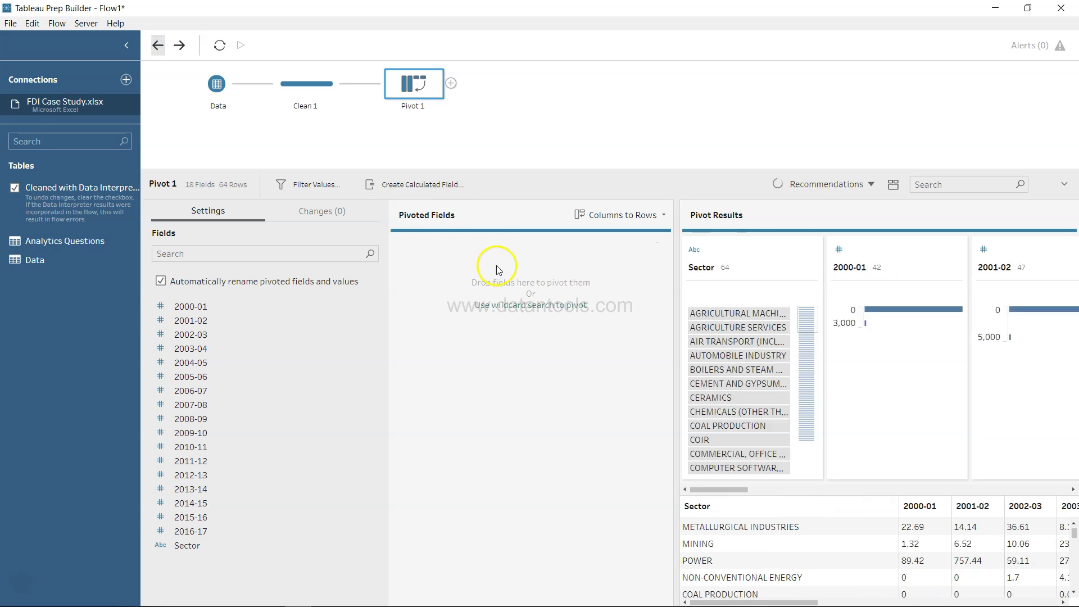
Step: Pivot all the year columns to rows using a wildcard search for 20, and look over the pivoted rows
left_click(524, 306)
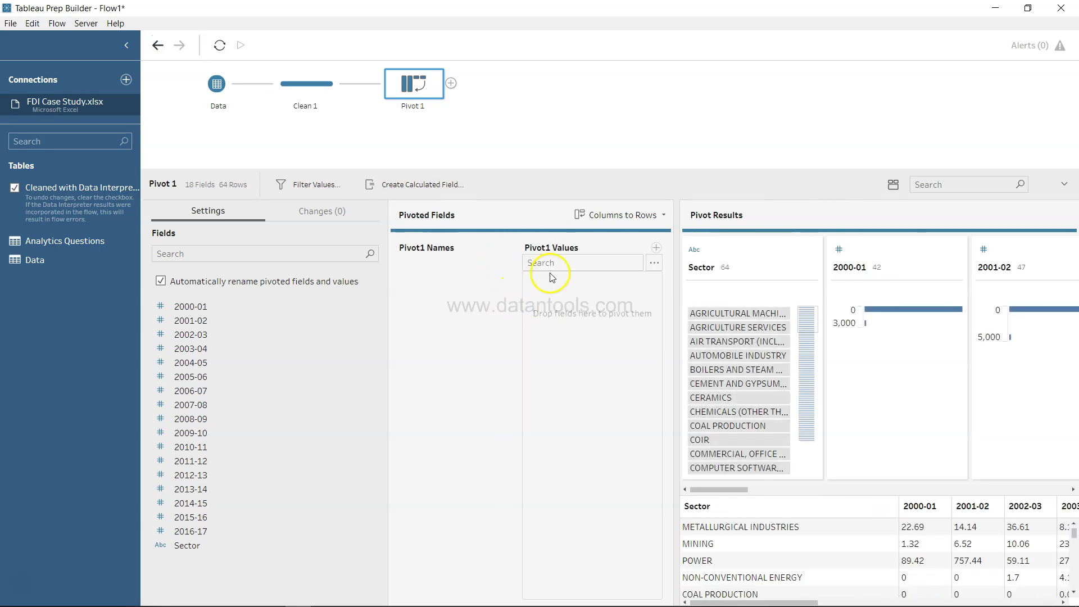
left_click(591, 265)
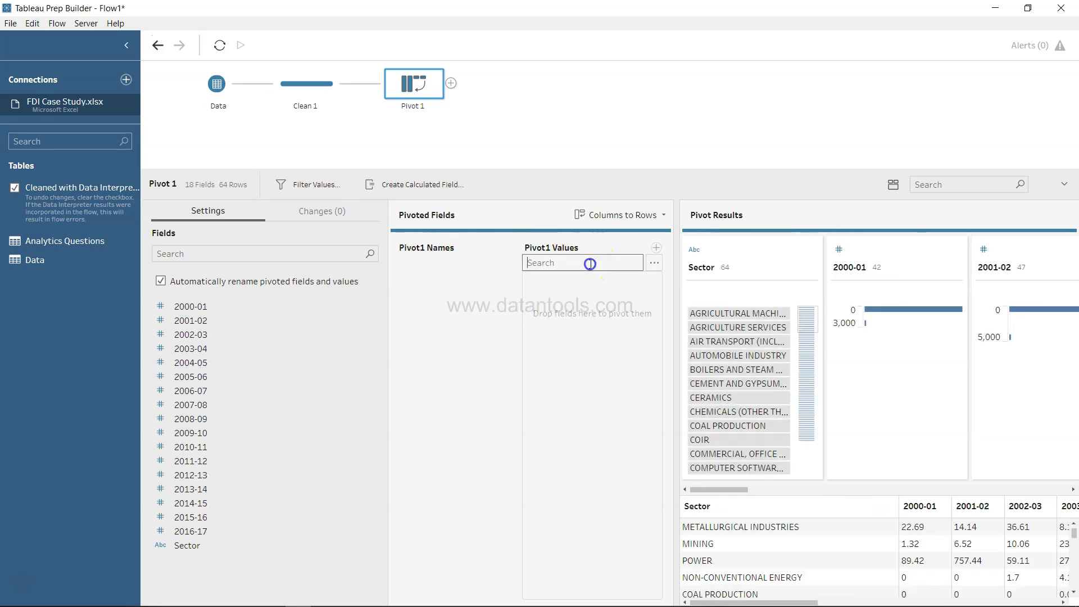
type("20")
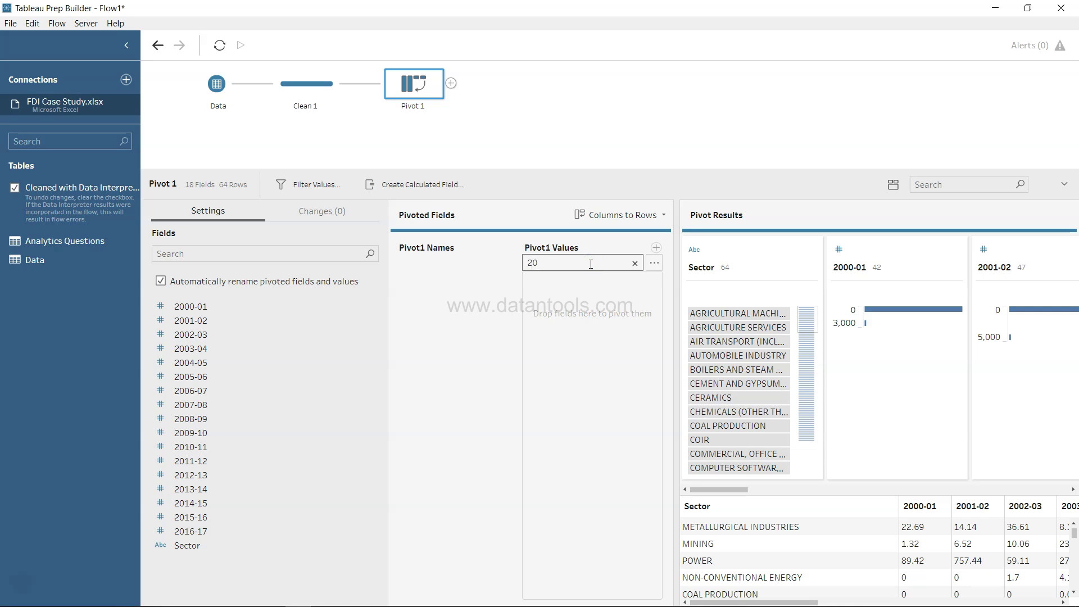
key("Return")
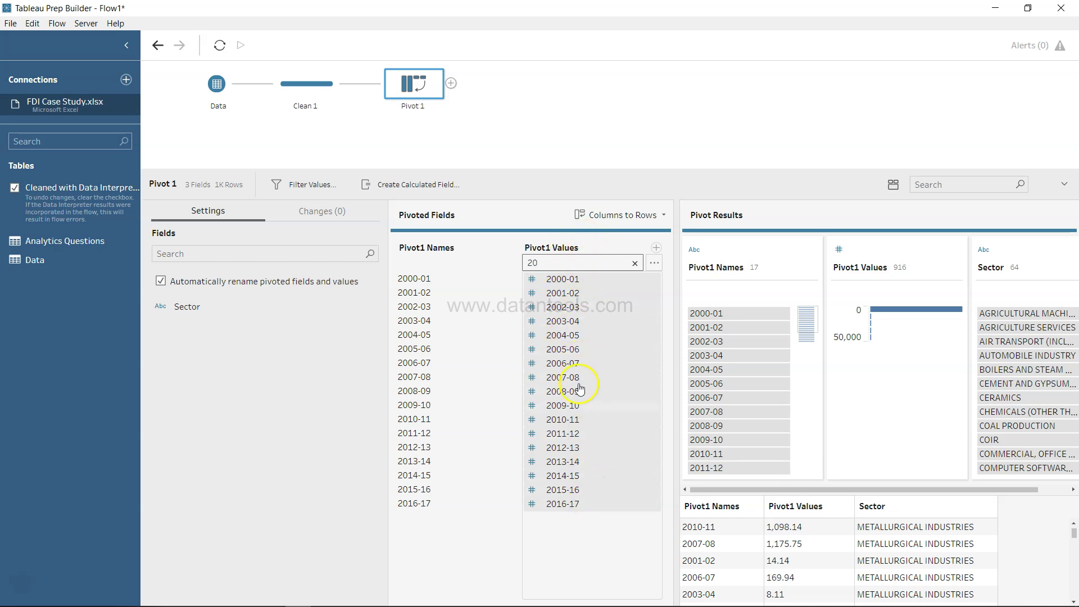
left_click(595, 563)
scroll(719, 565, "down", 2)
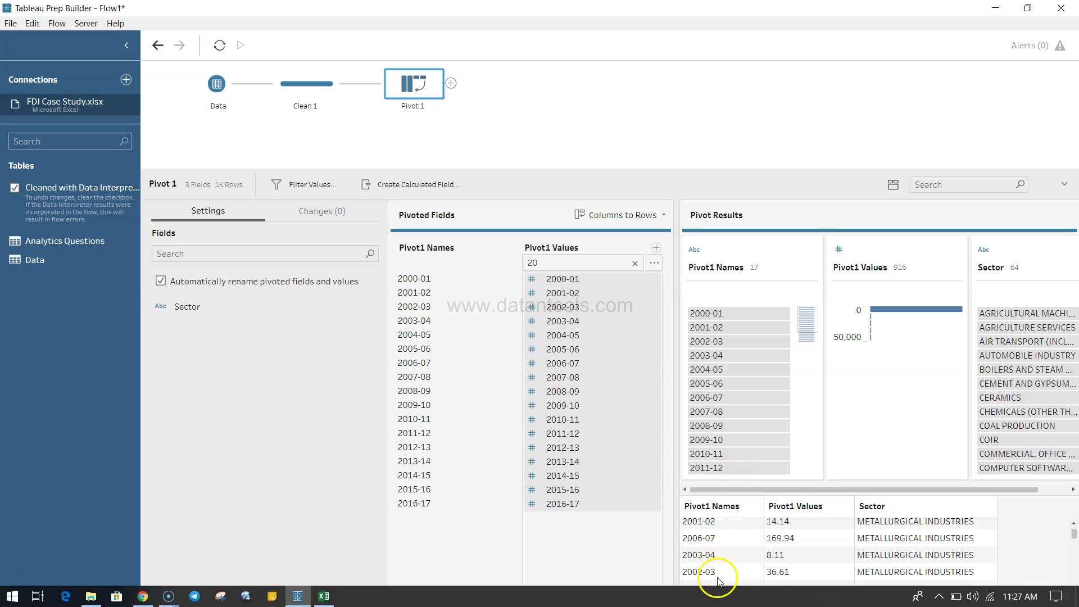
scroll(730, 568, "up", 2)
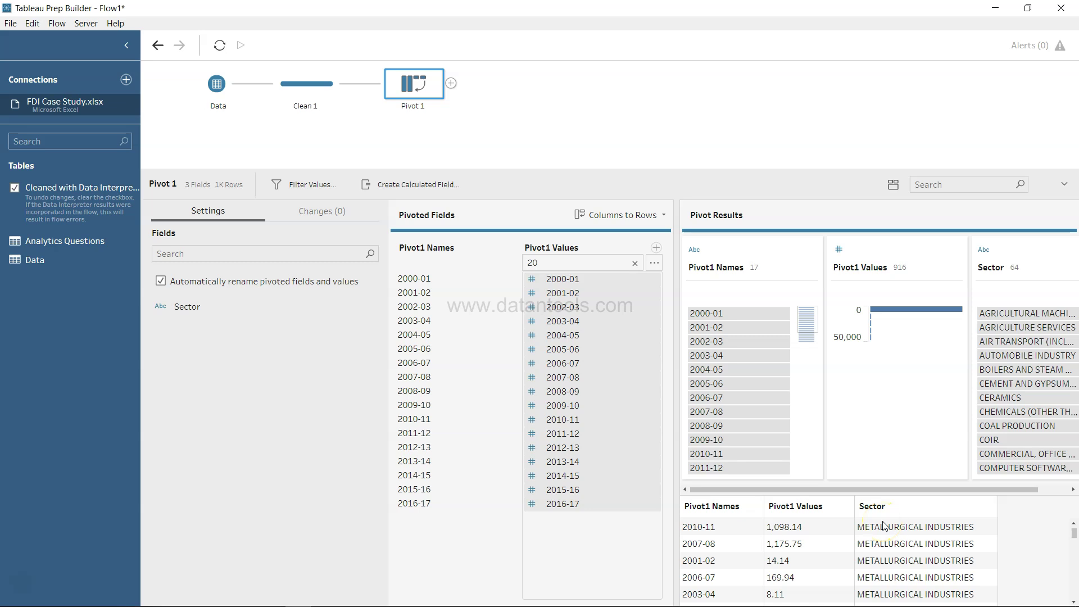
Step: Rename the Pivot1 Names field to Year and the Pivot1 Values field to Values
double_click(720, 267)
type("Year")
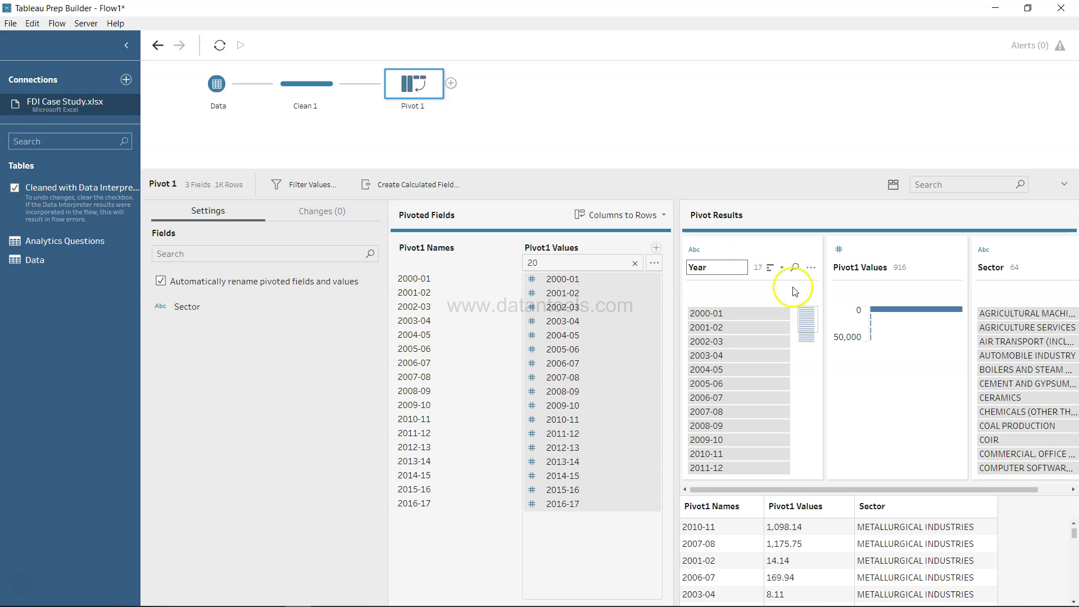
left_click(865, 275)
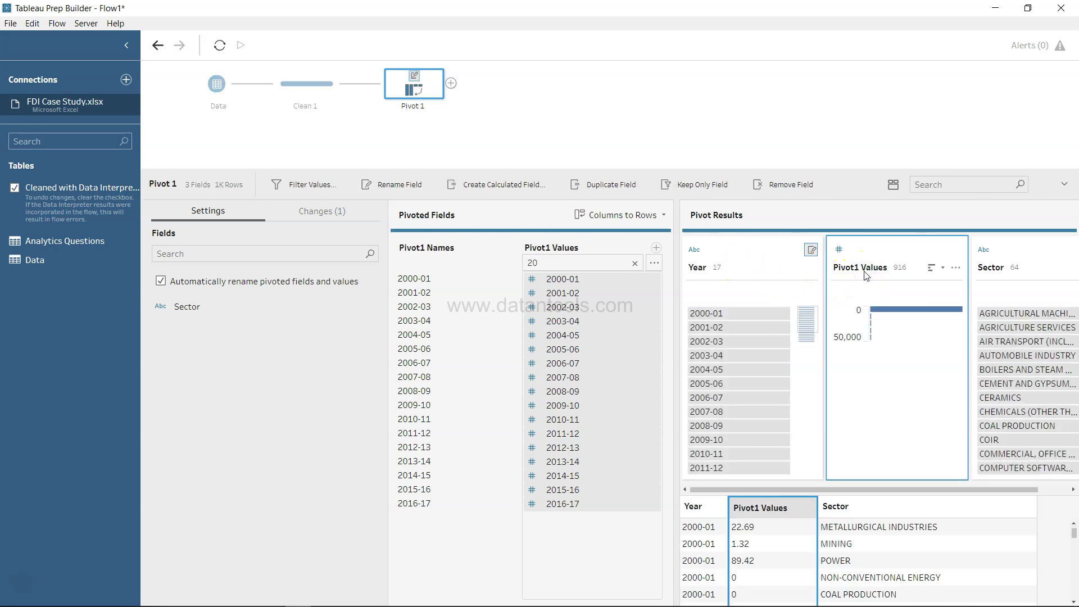
double_click(866, 268)
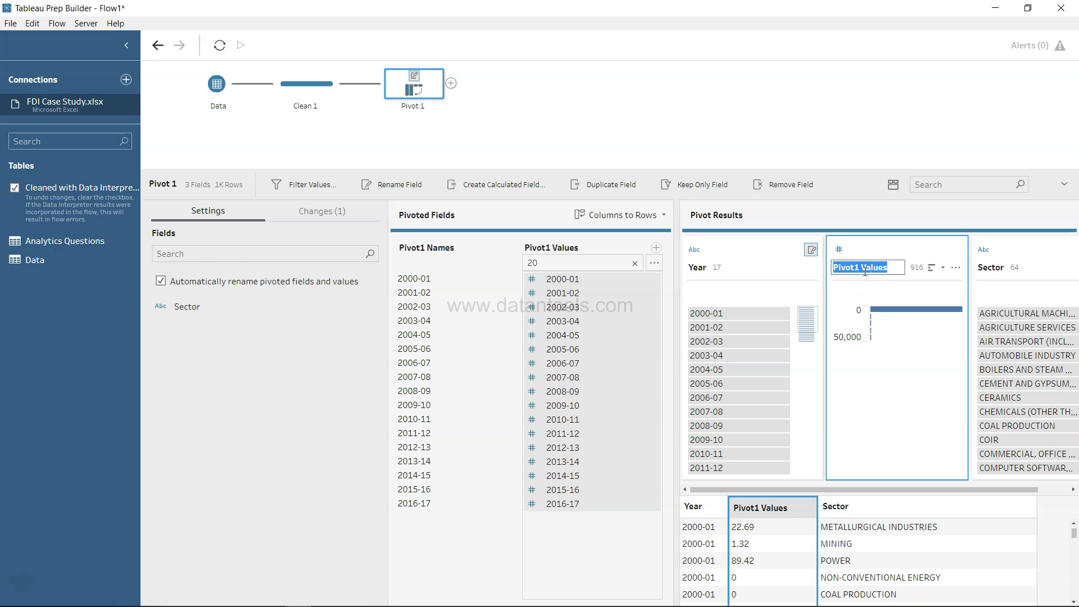
type("Values")
key("Return")
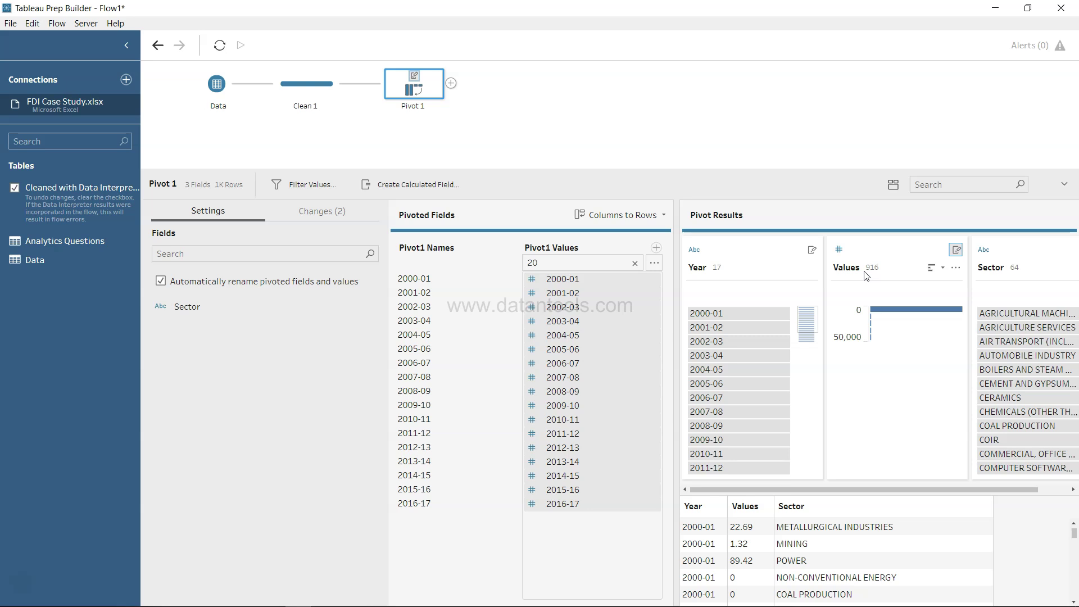
Step: Add a cleaning step after Pivot 1 and review its Year, Values and Sector rows
left_click(451, 83)
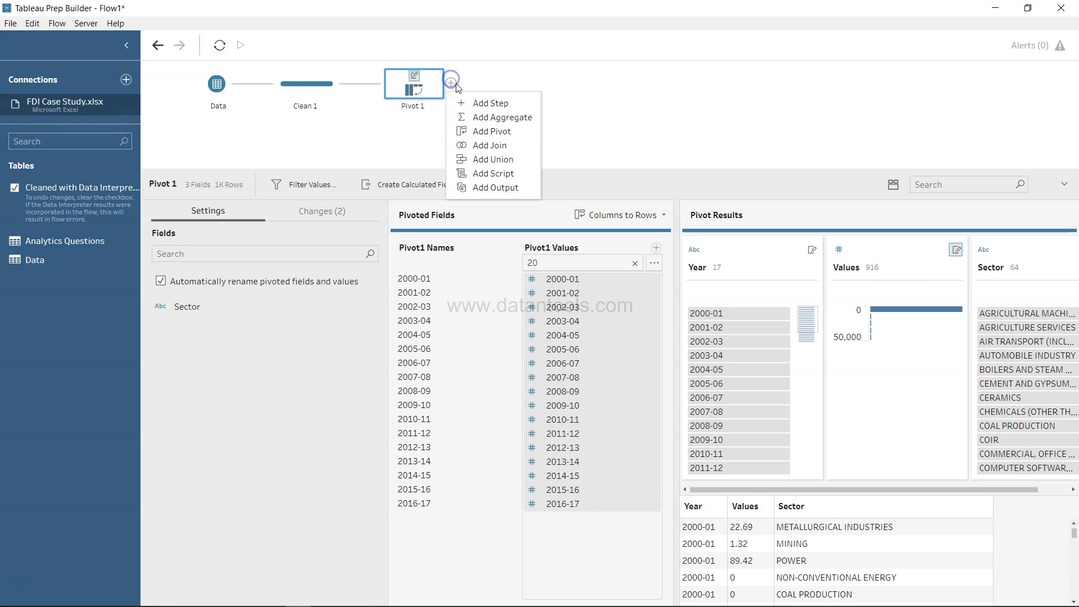
left_click(490, 103)
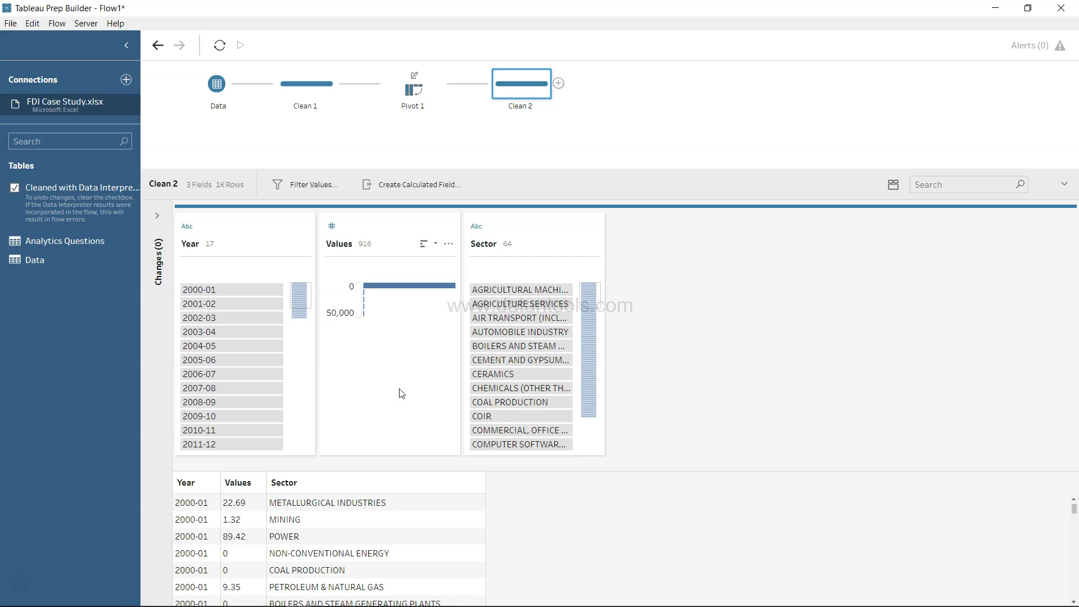
left_click(719, 146)
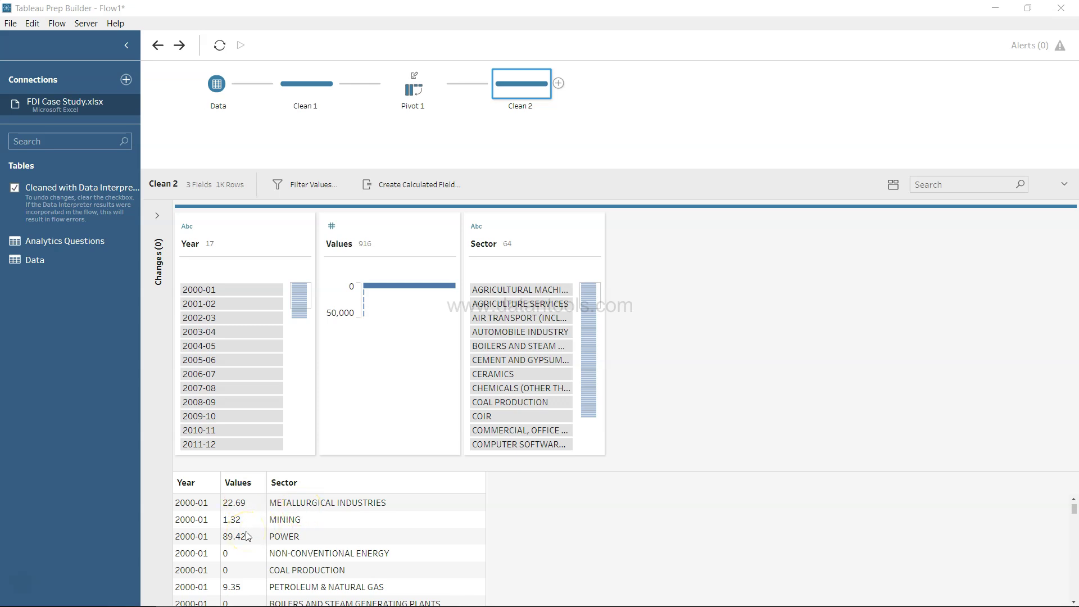
scroll(247, 537, "down", 1)
scroll(247, 536, "down", 1)
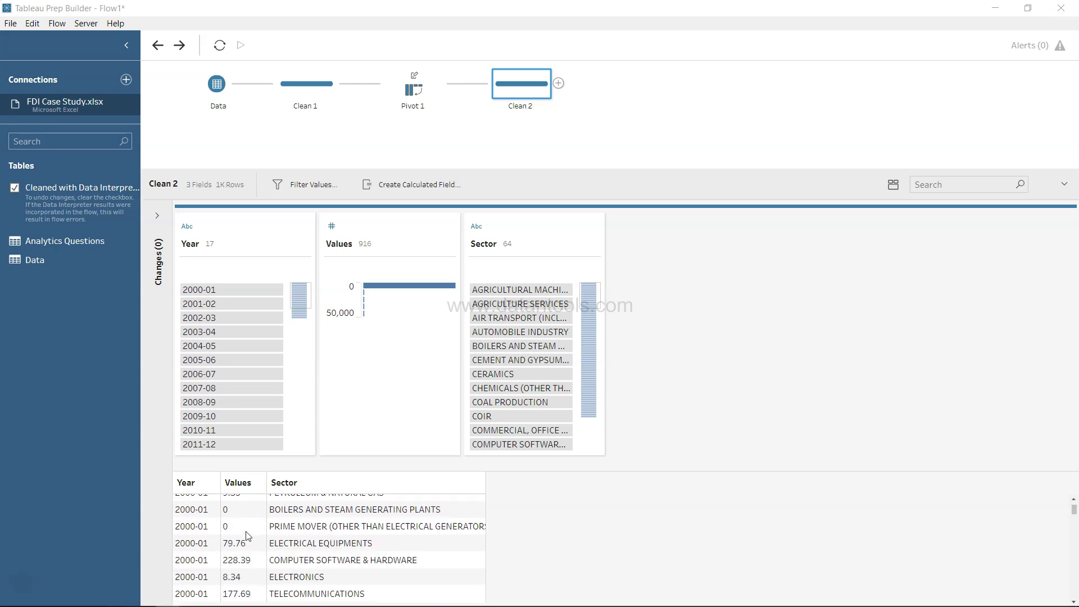
scroll(248, 537, "down", 1)
scroll(247, 537, "up", 3)
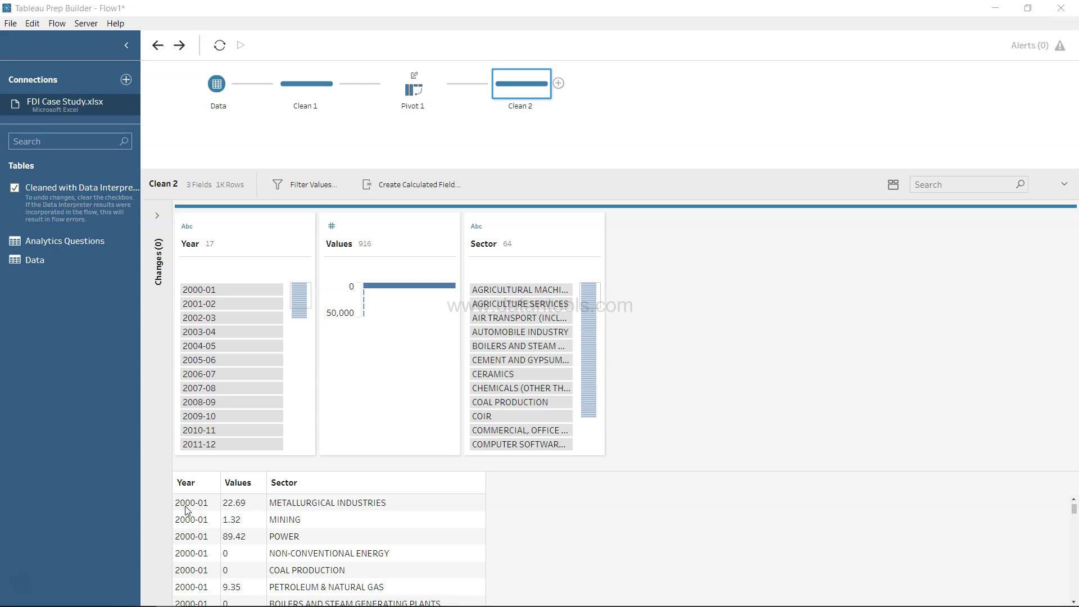
left_click(525, 528)
Step: Add an aggregate step after Clean 2 that groups by Year and aggregates Values as Average
left_click(561, 83)
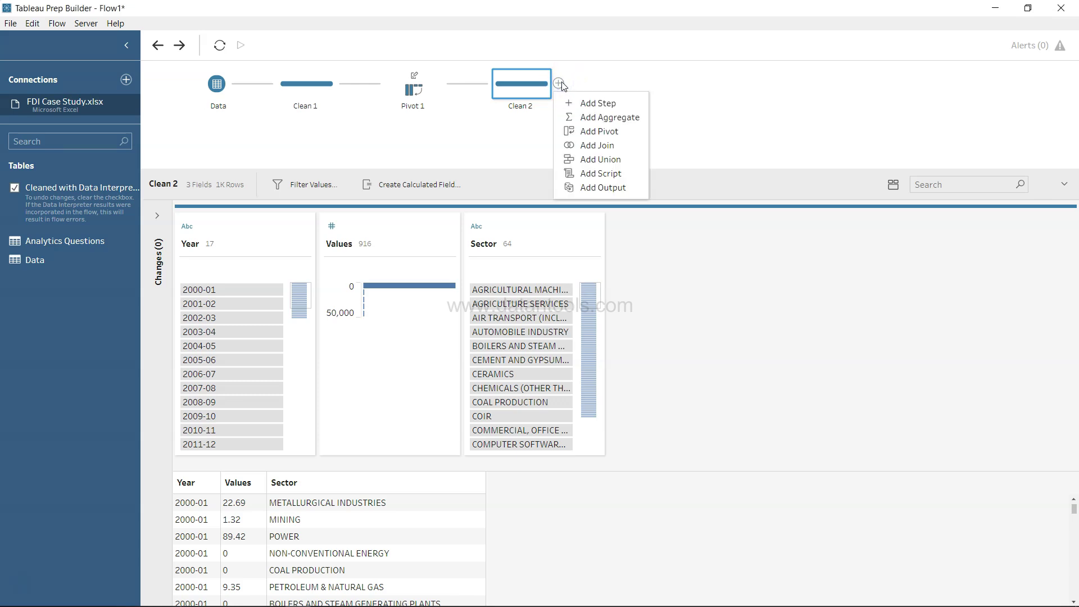
left_click(601, 118)
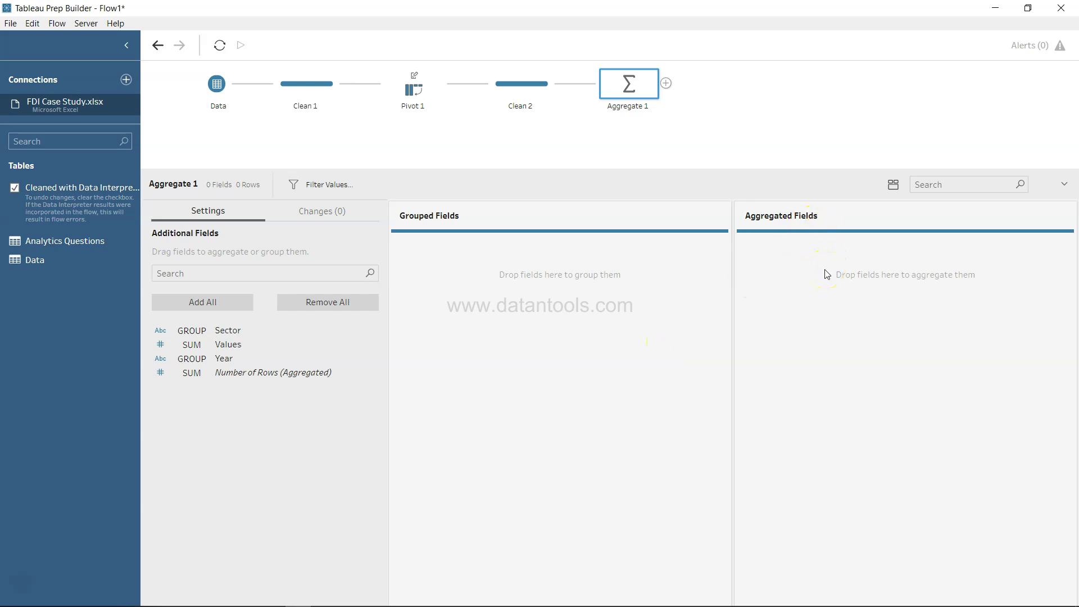
double_click(248, 359)
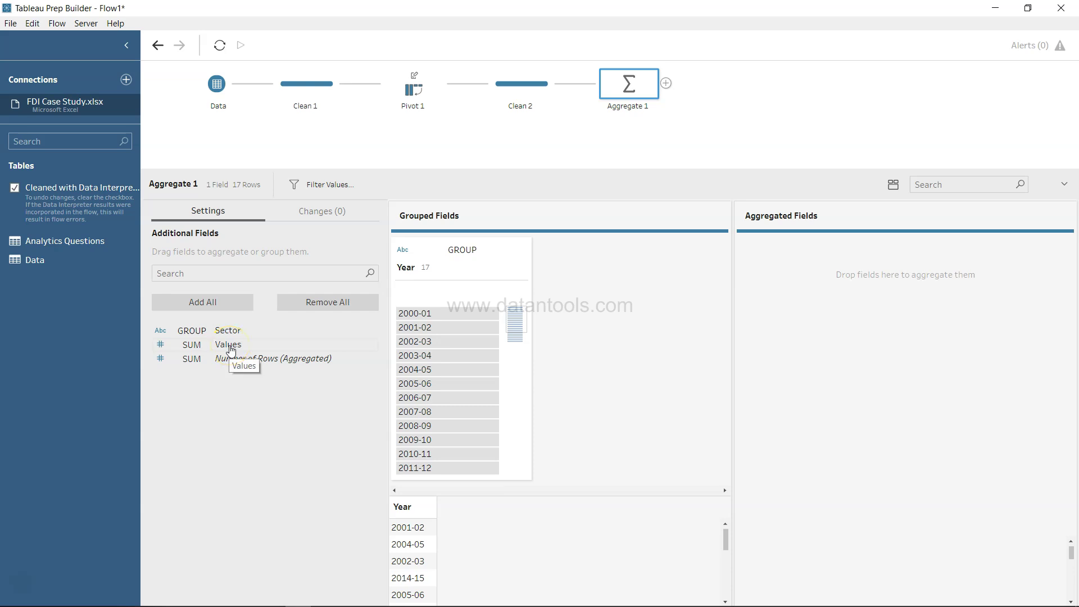
left_click(192, 346)
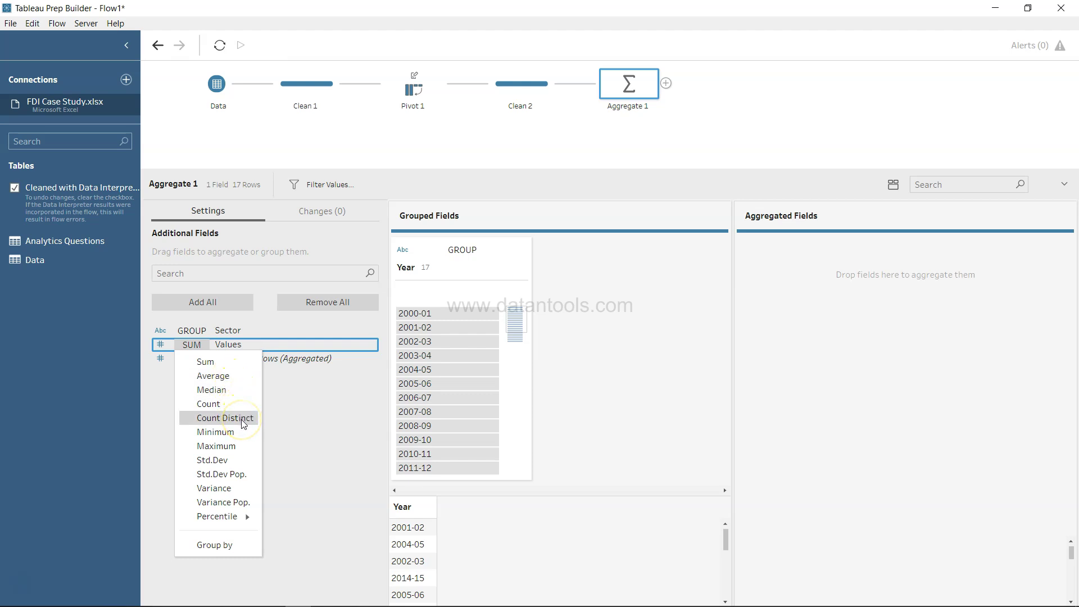
left_click(230, 382)
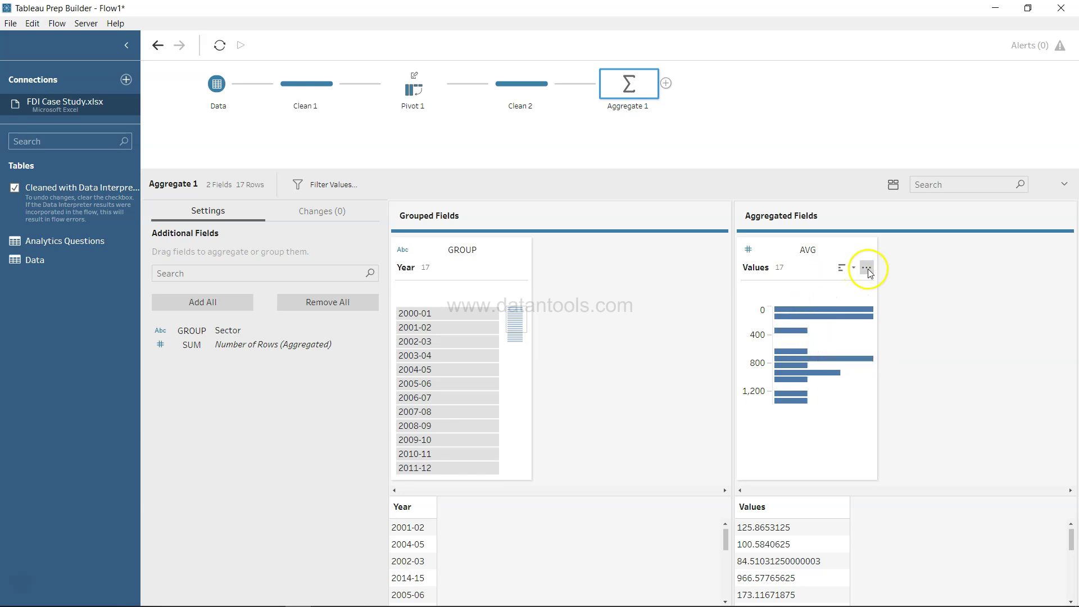
Step: Show the averaged Values field in Detail view and review it against the grouped years and the Pivot 1 step
left_click(867, 268)
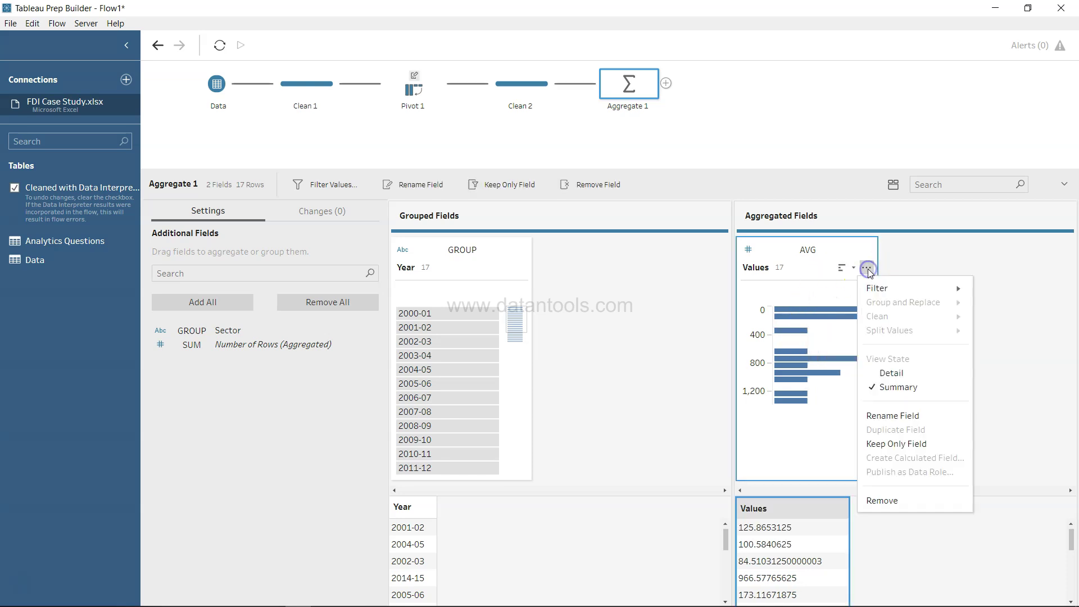
left_click(904, 376)
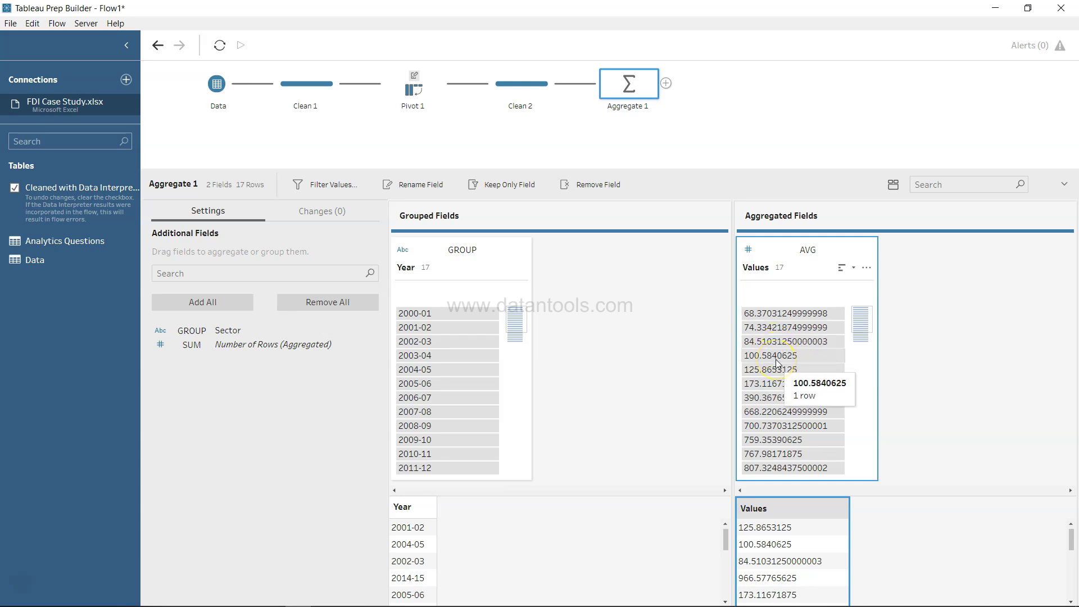
scroll(787, 399, "down", 2)
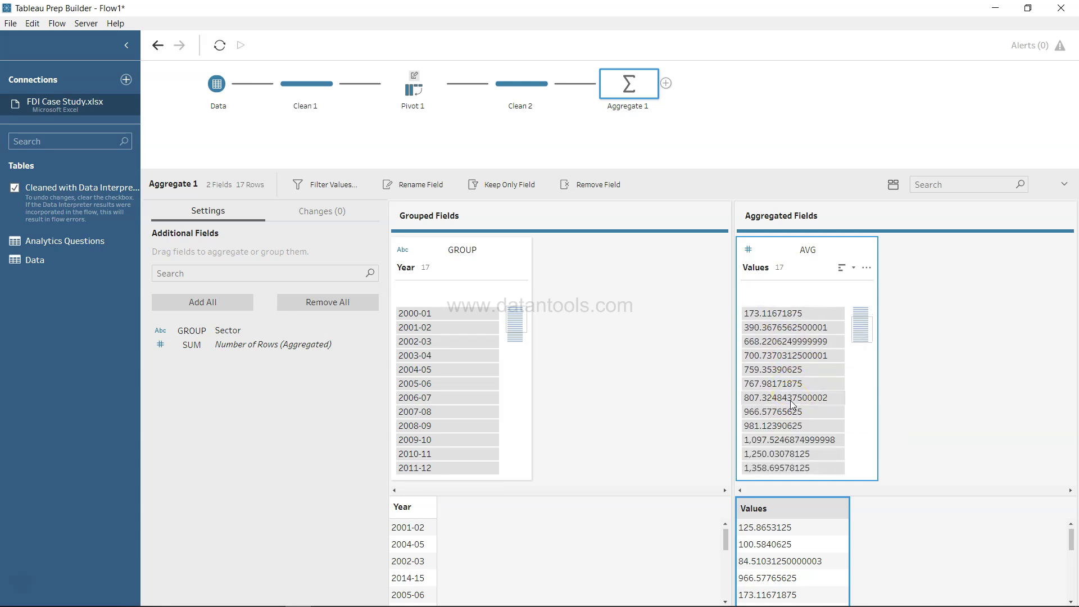
scroll(470, 414, "down", 2)
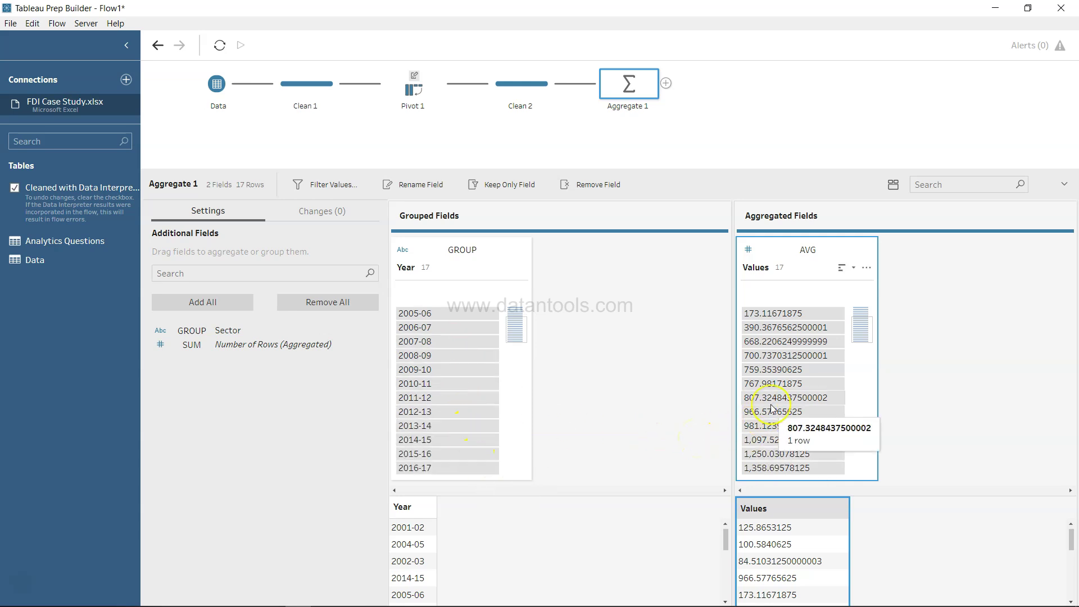
scroll(772, 409, "up", 2)
scroll(447, 361, "up", 2)
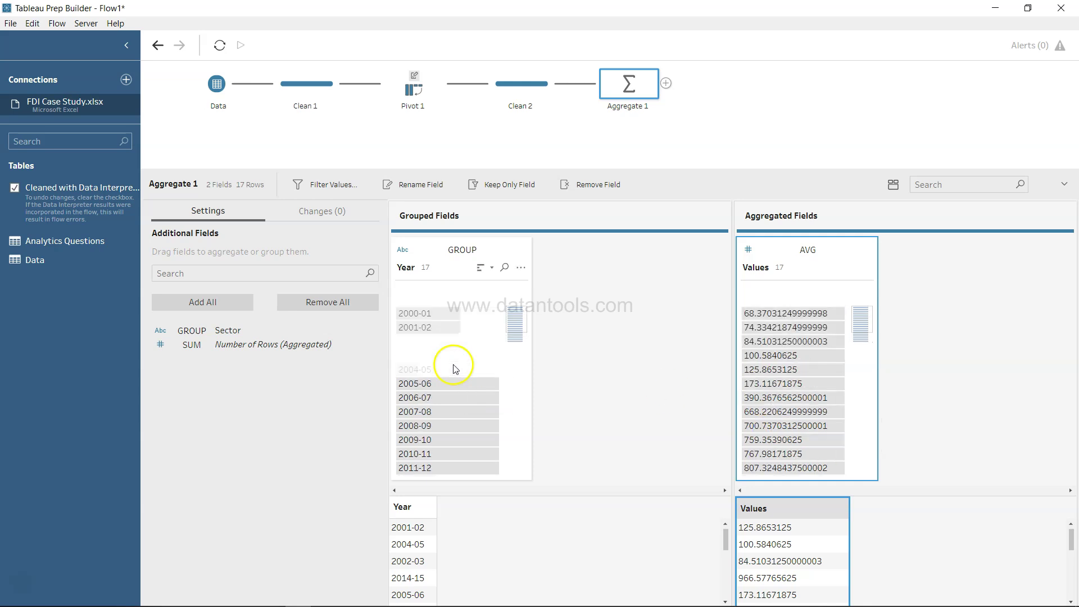
left_click(413, 92)
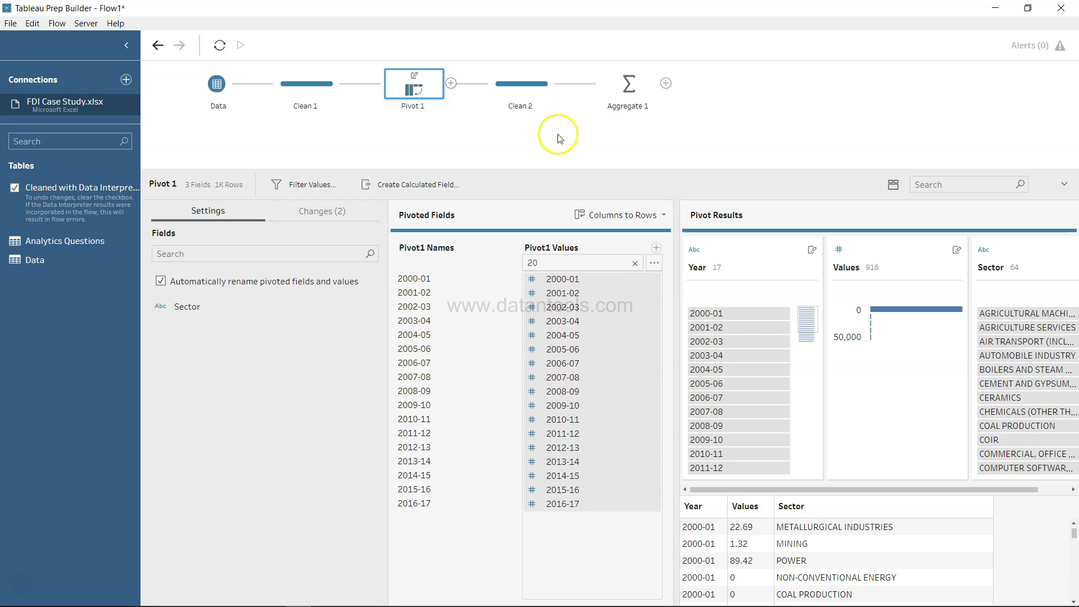
left_click(624, 96)
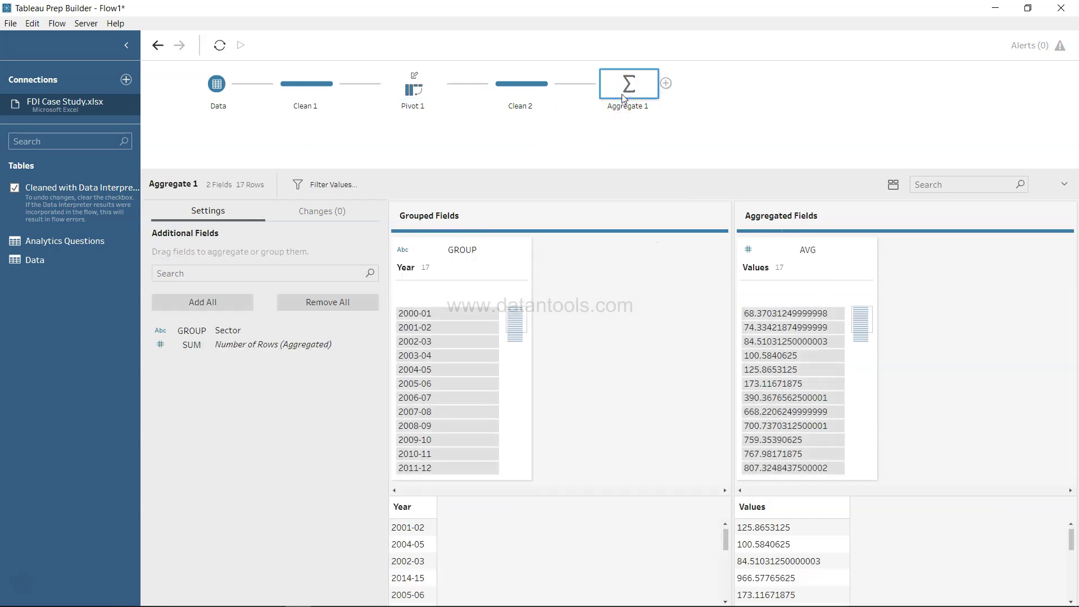